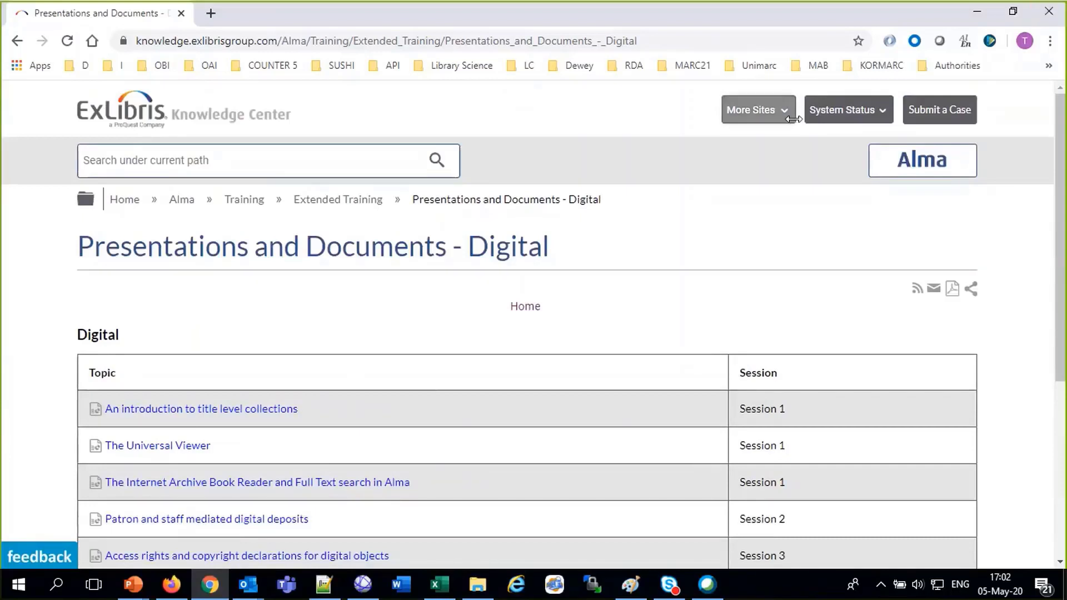
Highlight the Session 1 topics and the Document Delivery topic title in the Knowledge Center table
left_click_drag(1063, 228, 1064, 323)
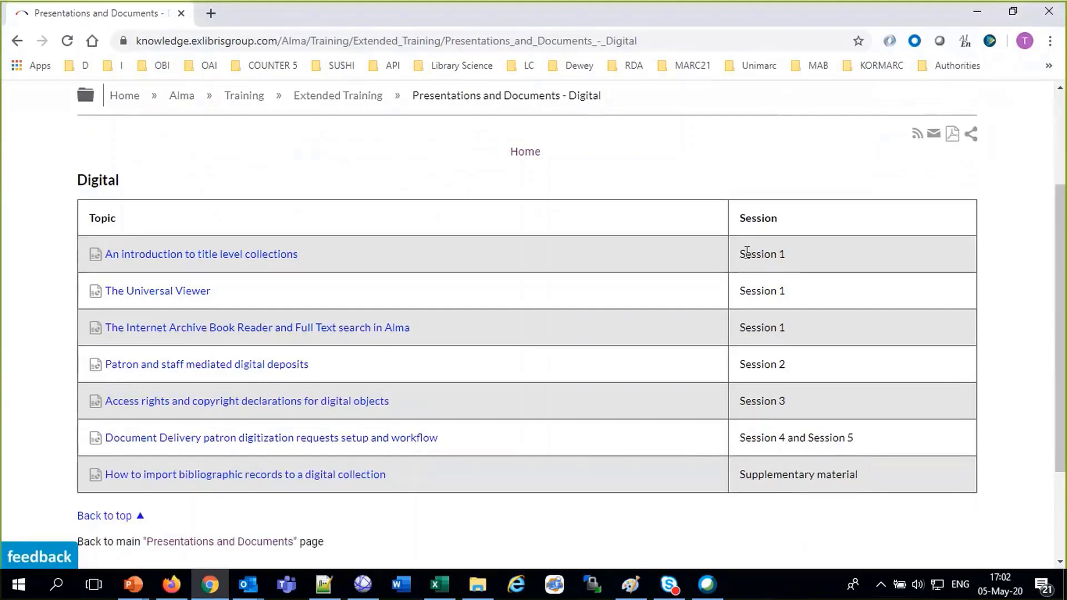
left_click_drag(778, 327, 739, 250)
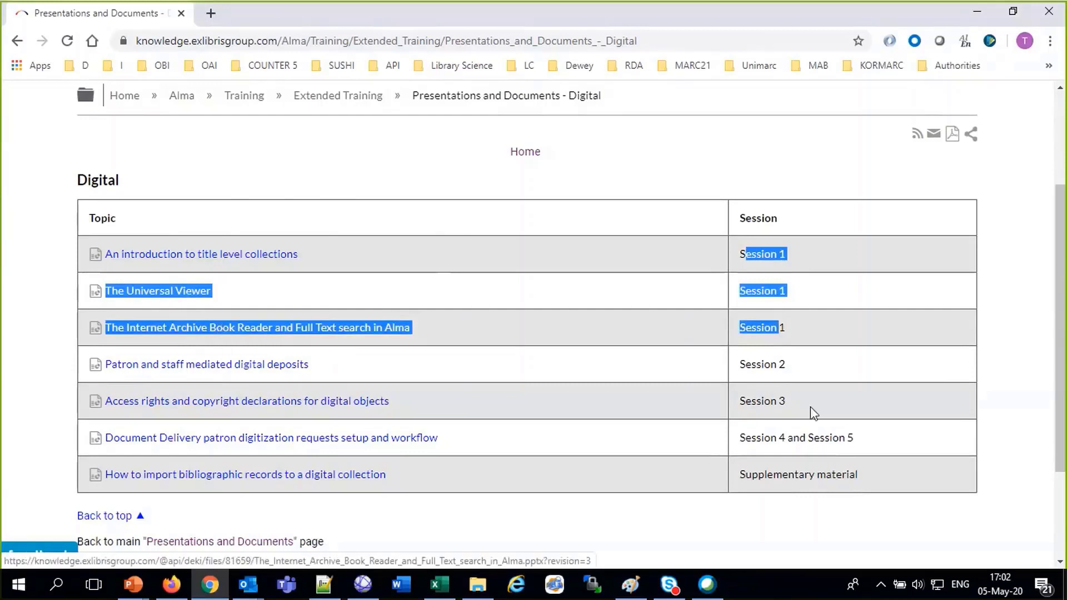
left_click(245, 372)
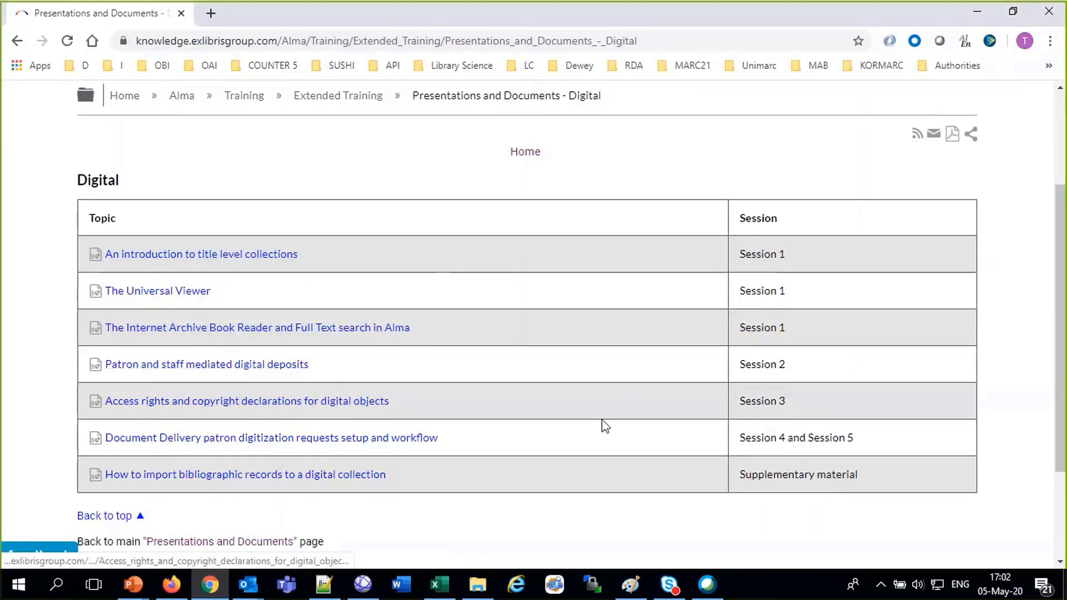
left_click_drag(440, 438, 113, 445)
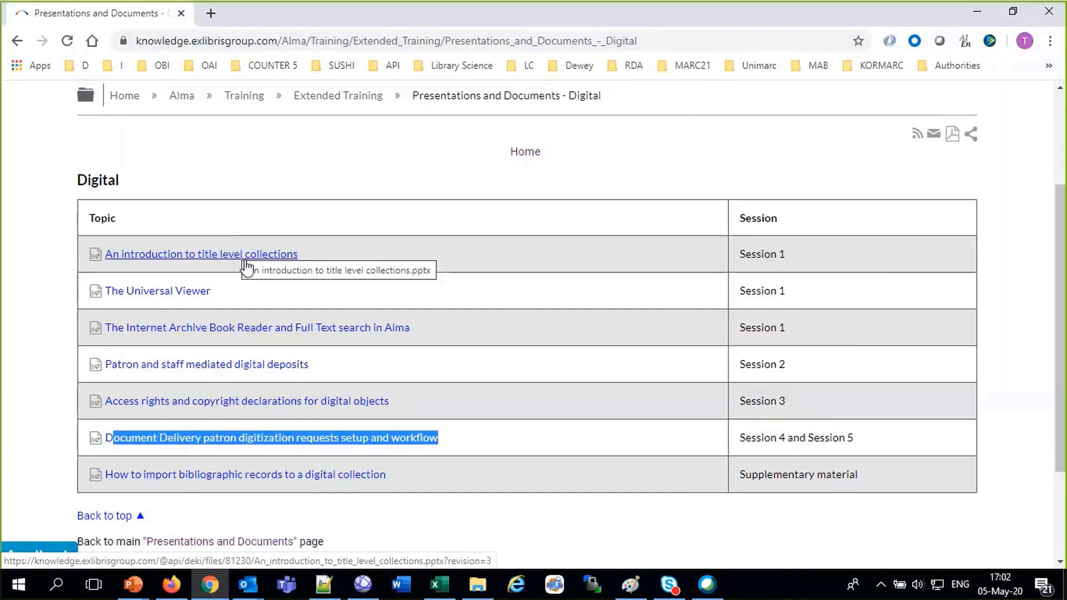
Download 'An introduction to title level collections', set it to open when done, then return to Alma
left_click(325, 48)
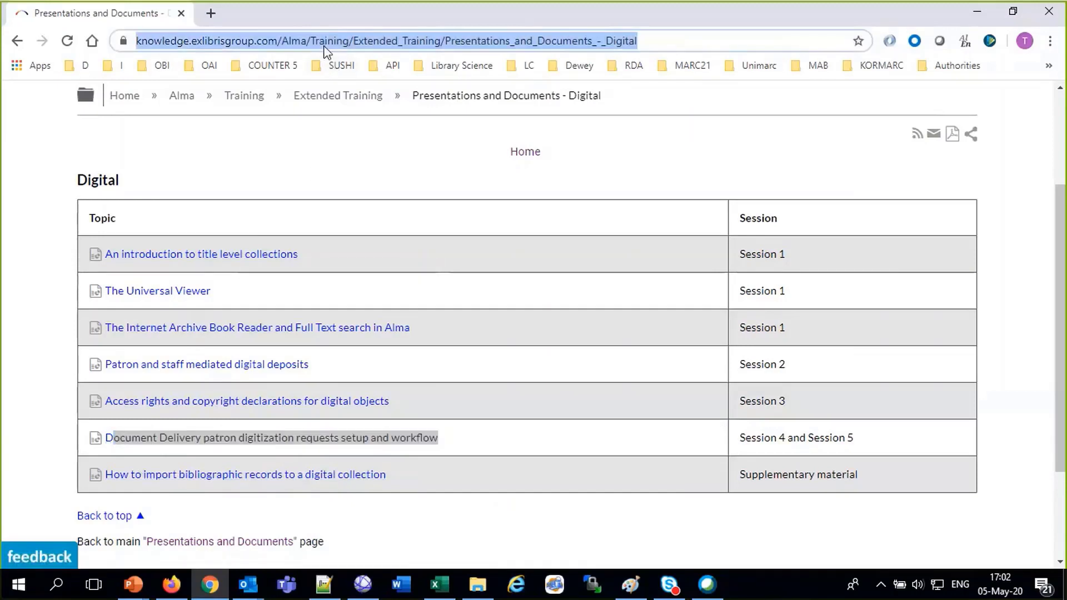
left_click(262, 257)
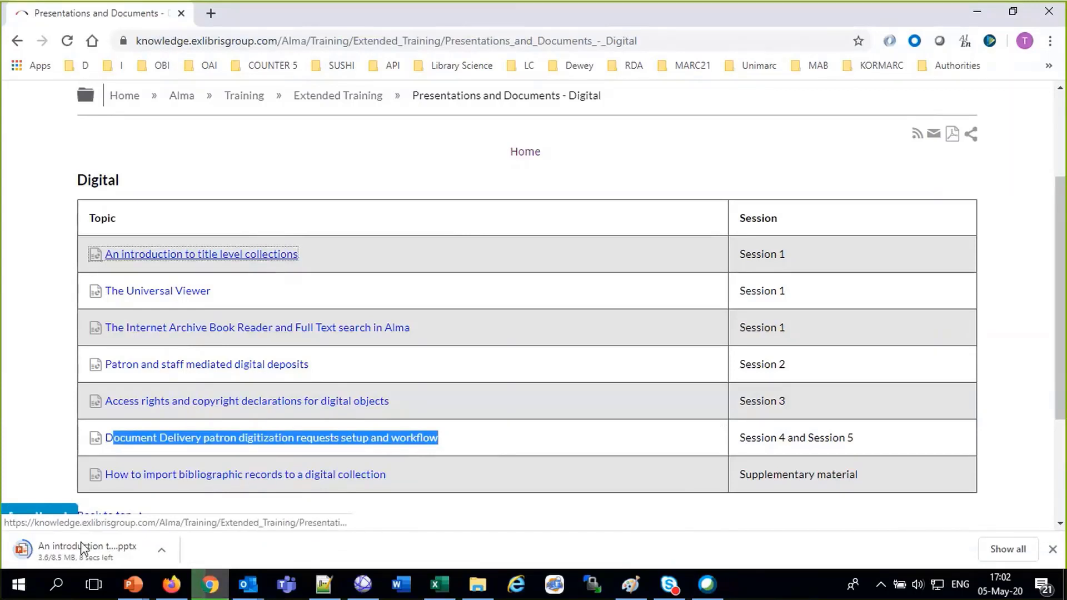
left_click(162, 550)
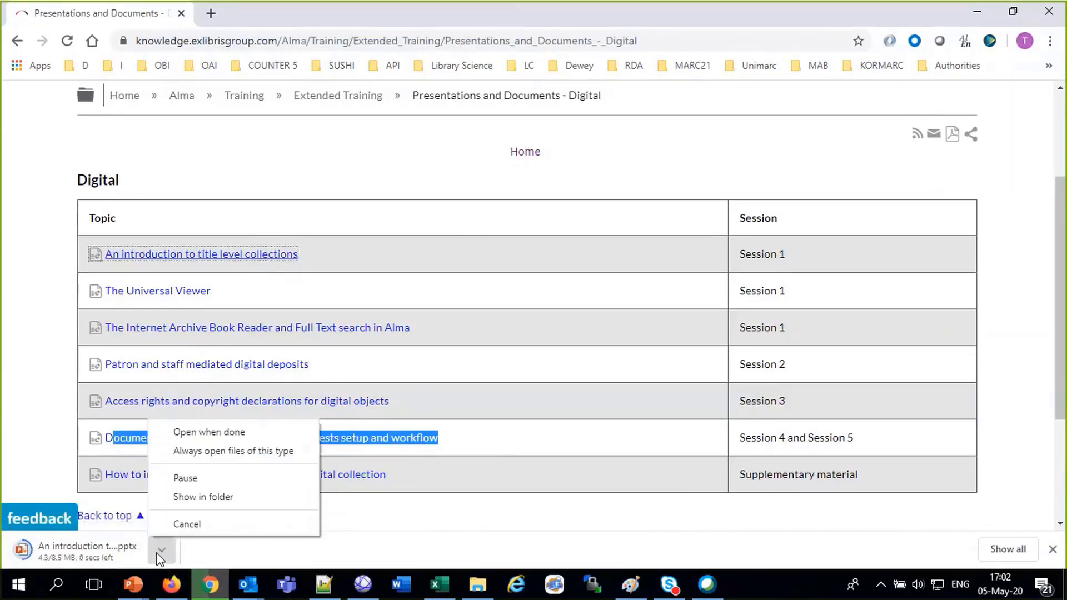
left_click(218, 434)
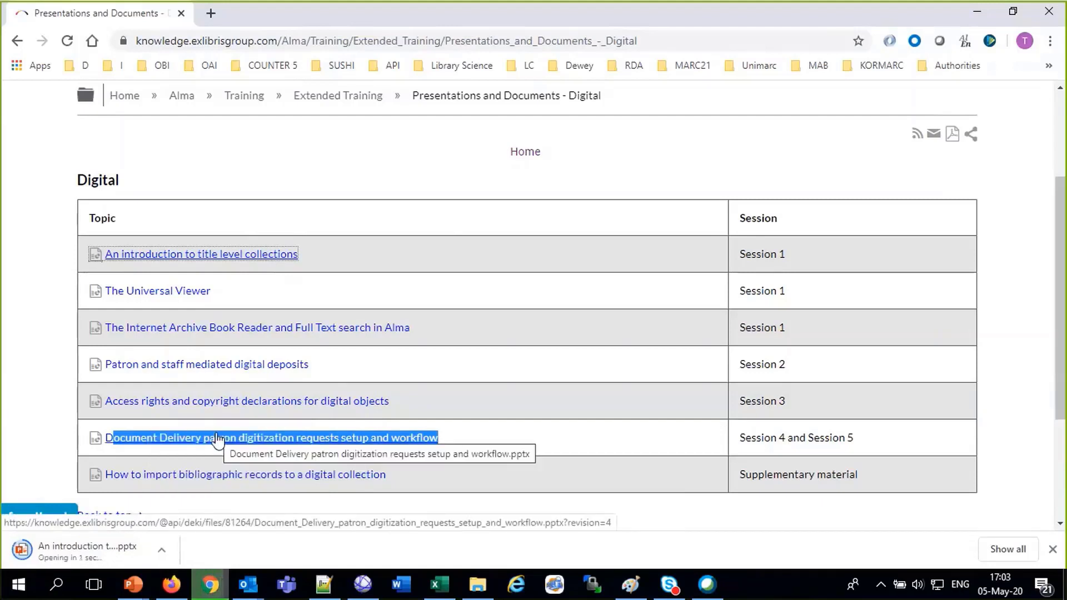
left_click(177, 589)
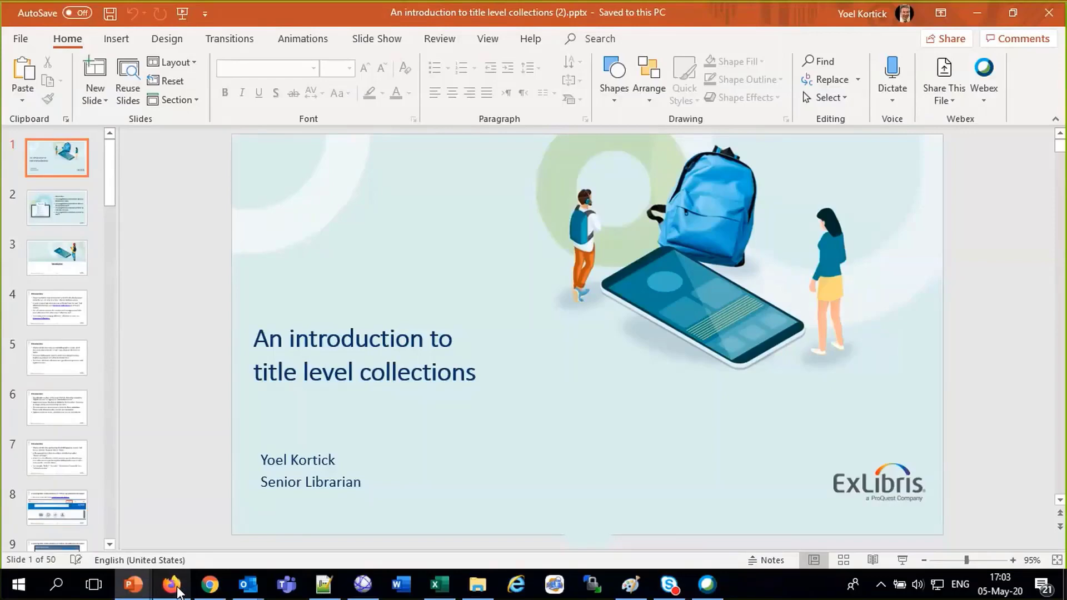
Leave the PowerPoint title slide and bring the Alma home page back in Firefox
left_click(177, 591)
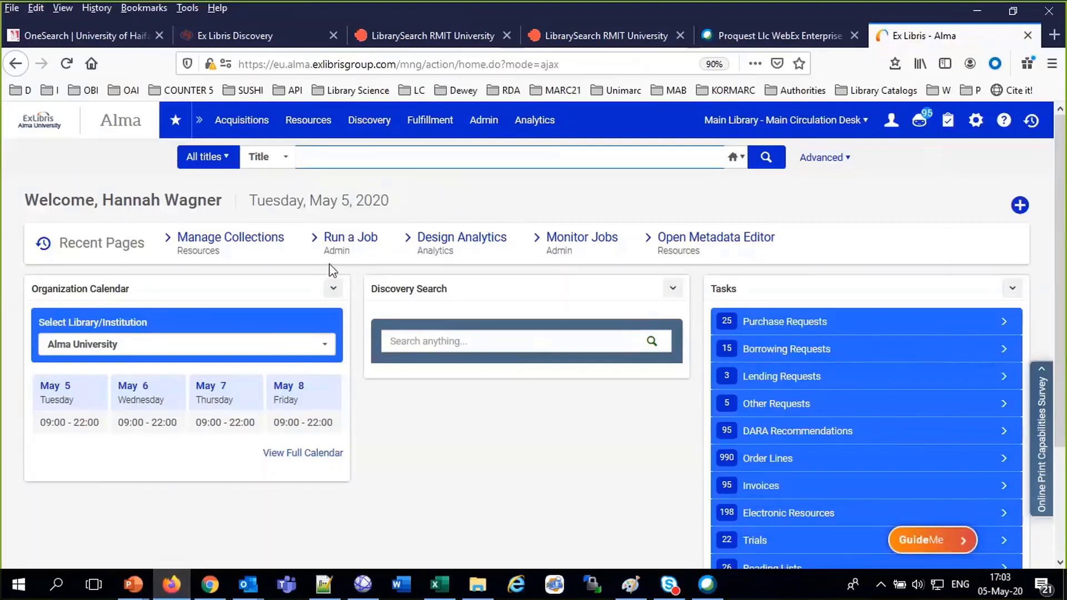
Close one duplicate LibrarySearch RMIT University tab and switch to the University of Haifa OneSearch page
left_click(506, 35)
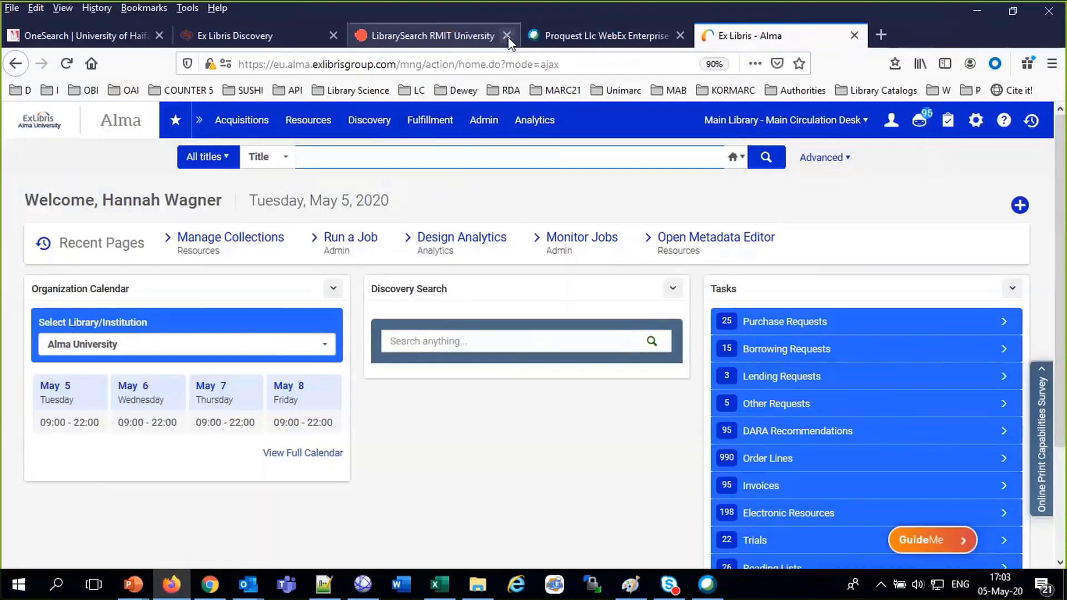
left_click(121, 37)
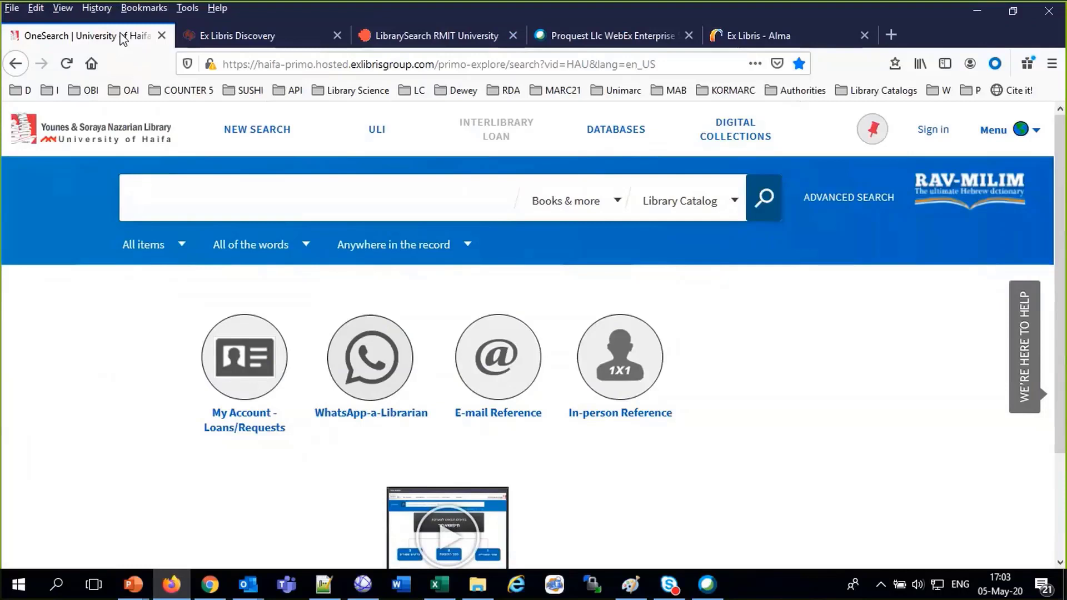
Open Fragments of the Cairo Genizah from Digital Collections and browse the full record of fragment MSS-10
left_click(735, 141)
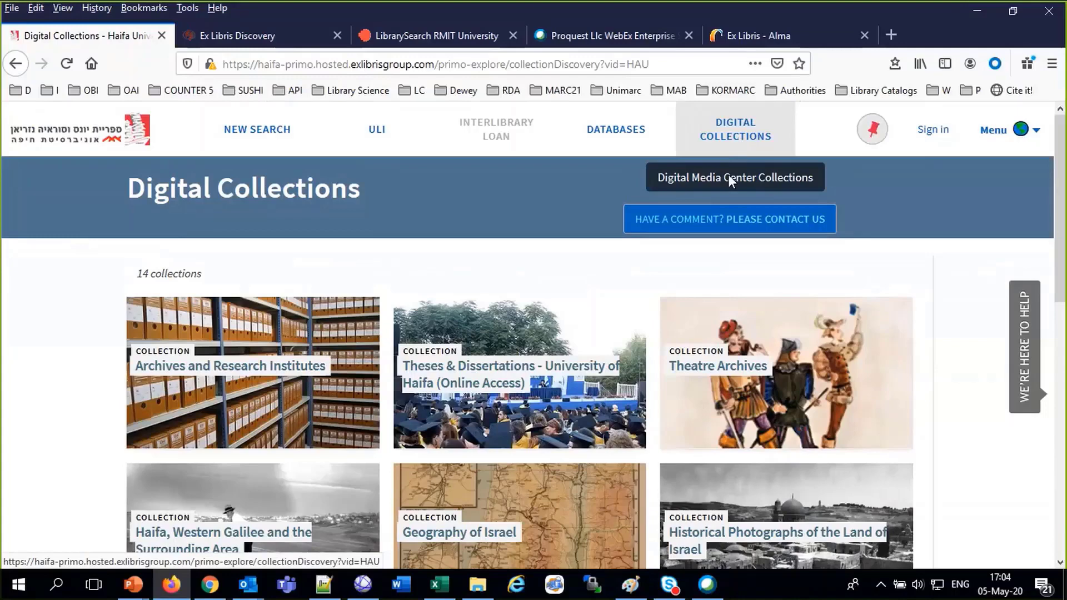
scroll(693, 217, "down", 3)
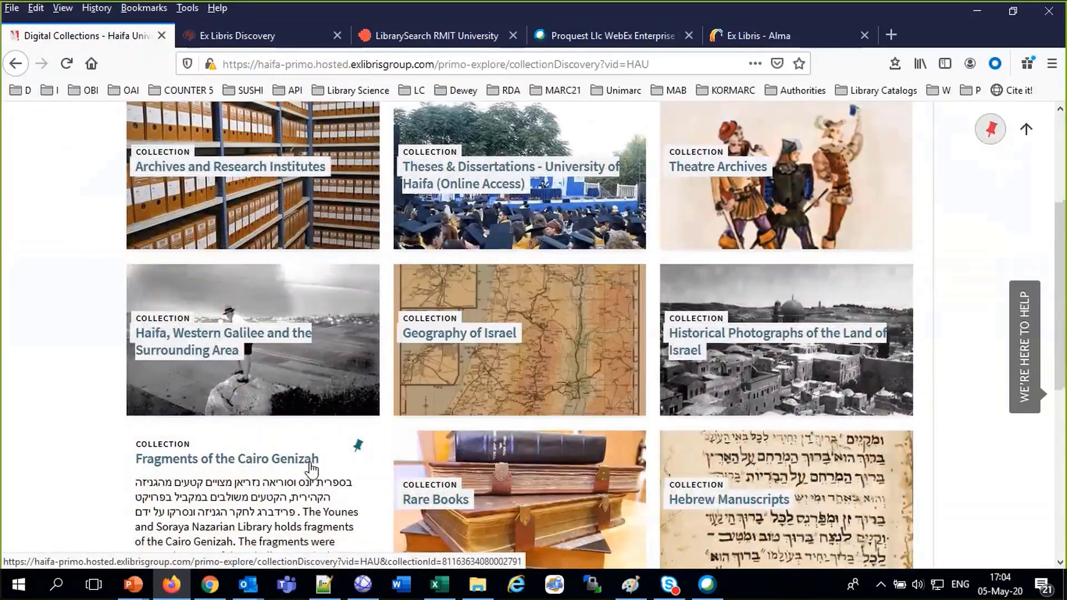
left_click(312, 464)
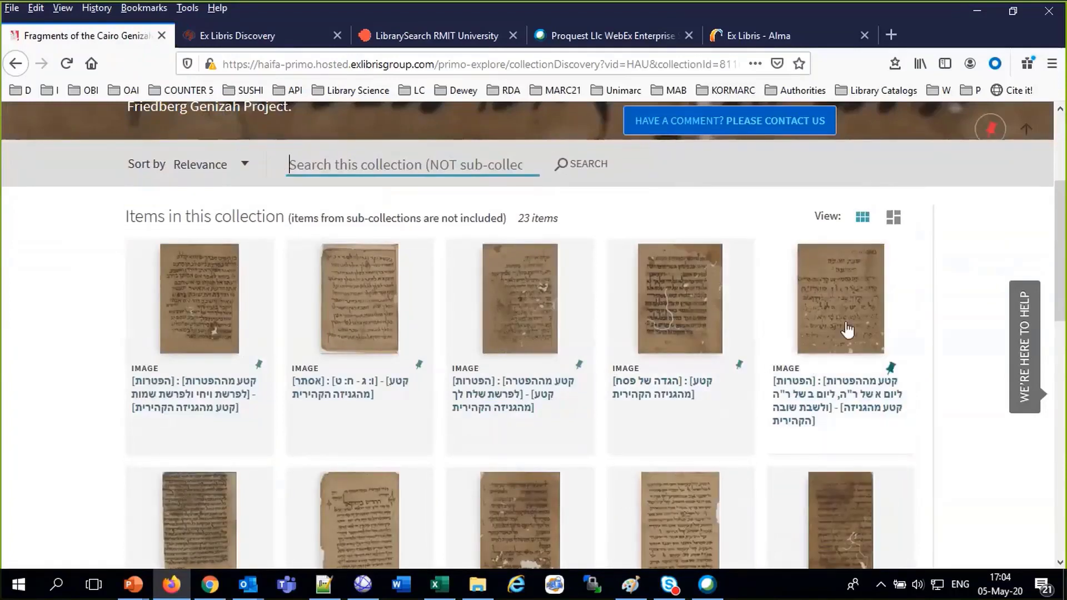
left_click(198, 297)
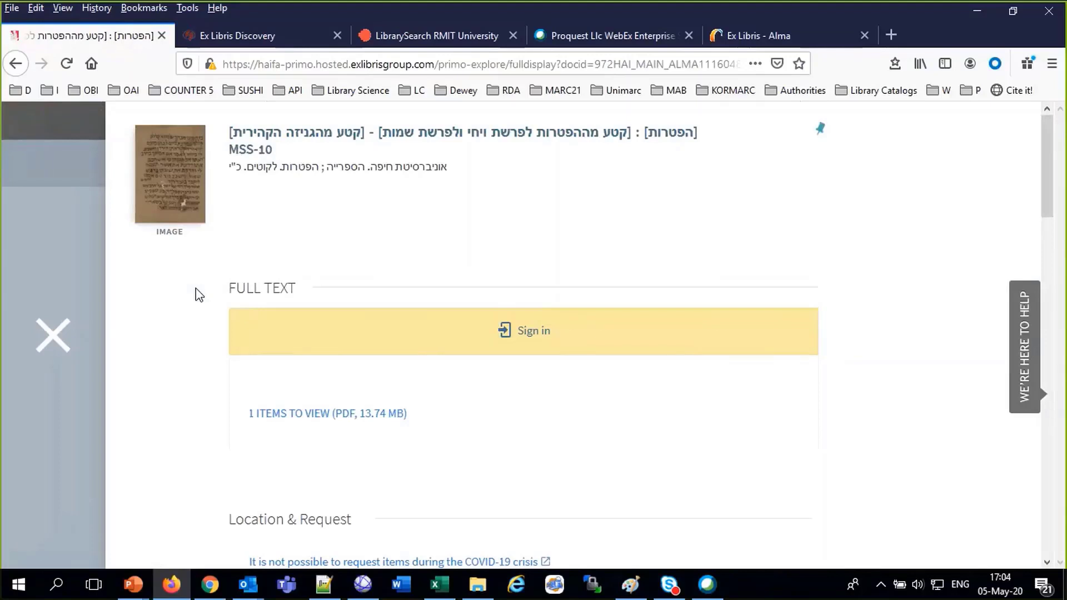
scroll(224, 374, "down", 4)
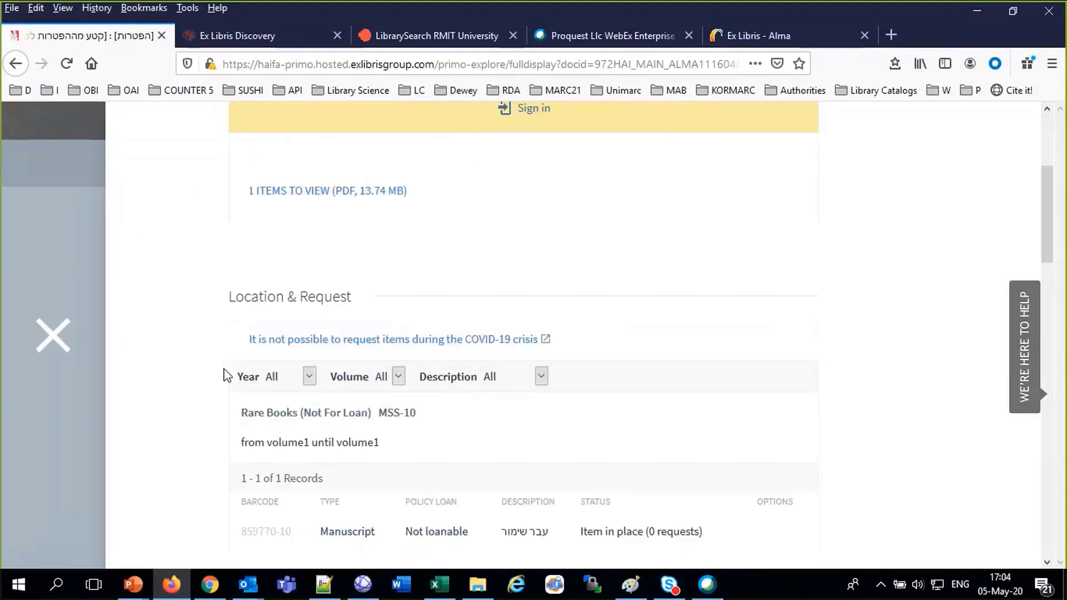
scroll(422, 427, "down", 1)
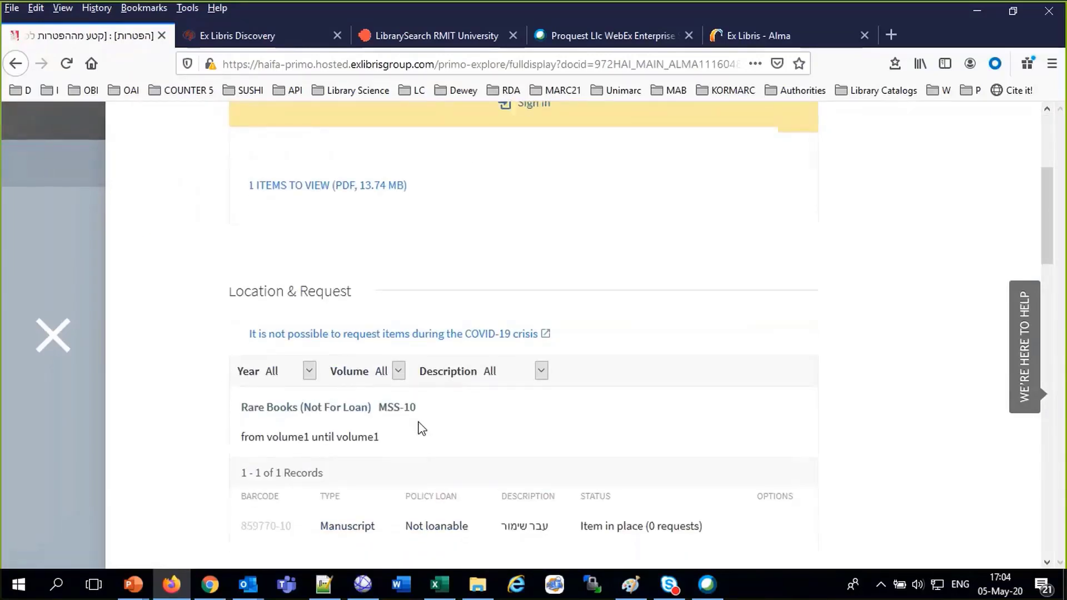
scroll(420, 436, "down", 4)
scroll(419, 431, "up", 8)
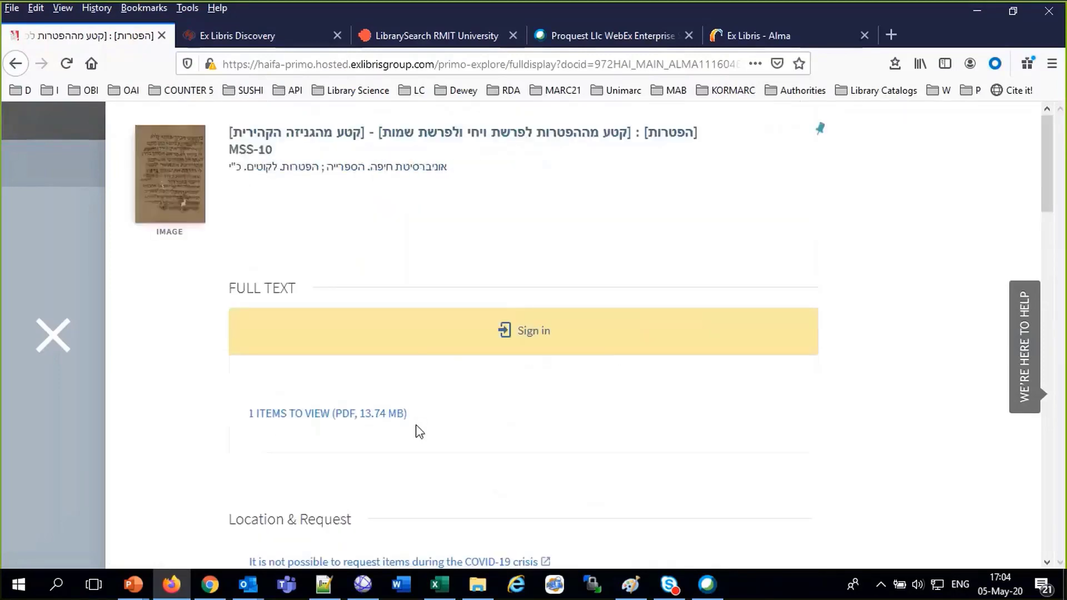
View the MSS-10 fragment's PDF, then close its tab
left_click(351, 414)
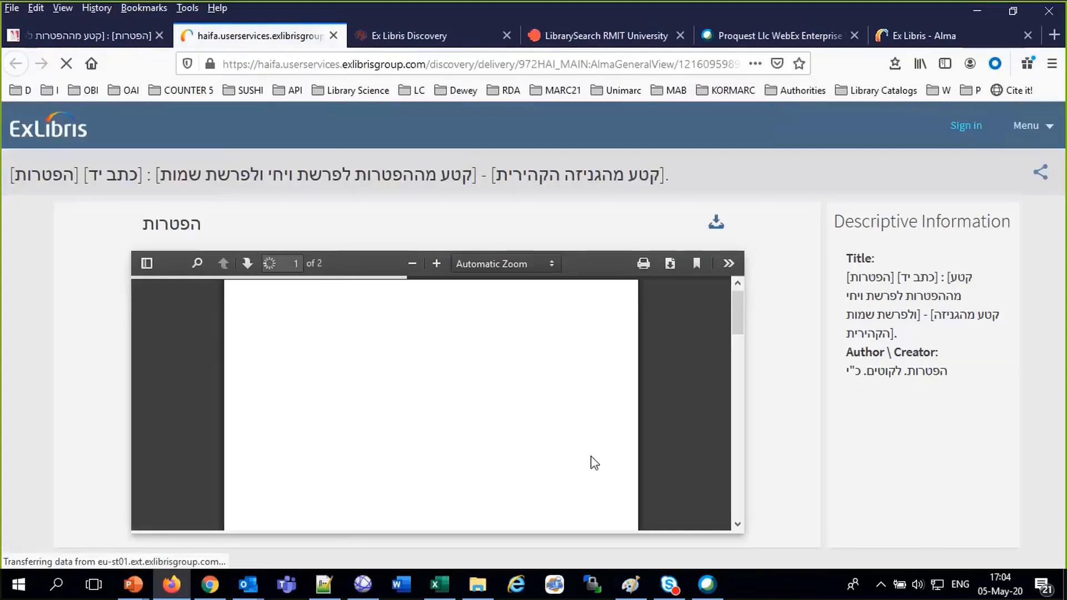
scroll(591, 456, "down", 5)
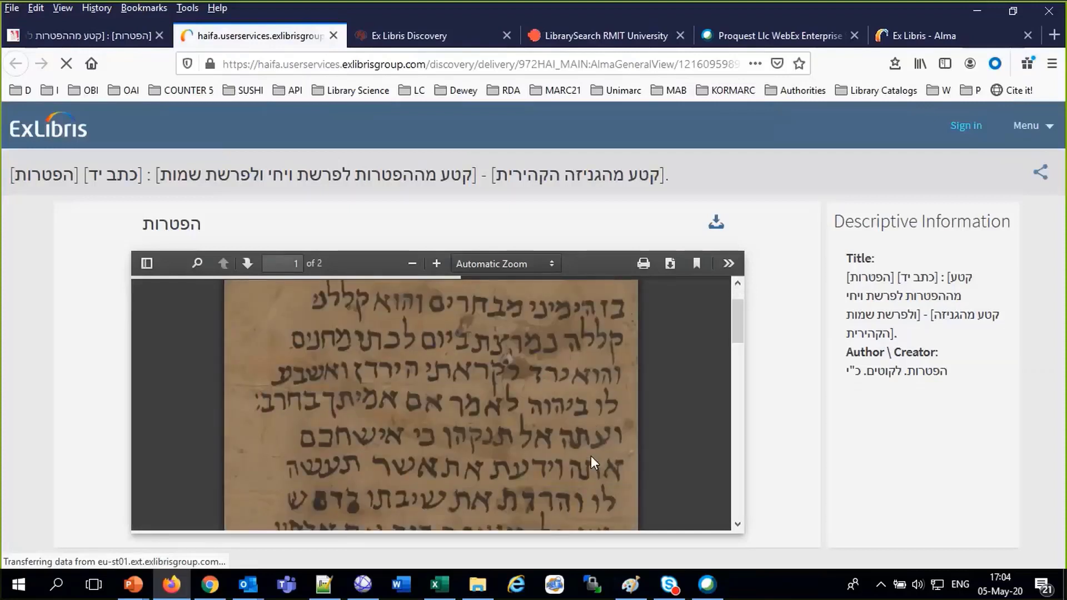
scroll(591, 455, "up", 5)
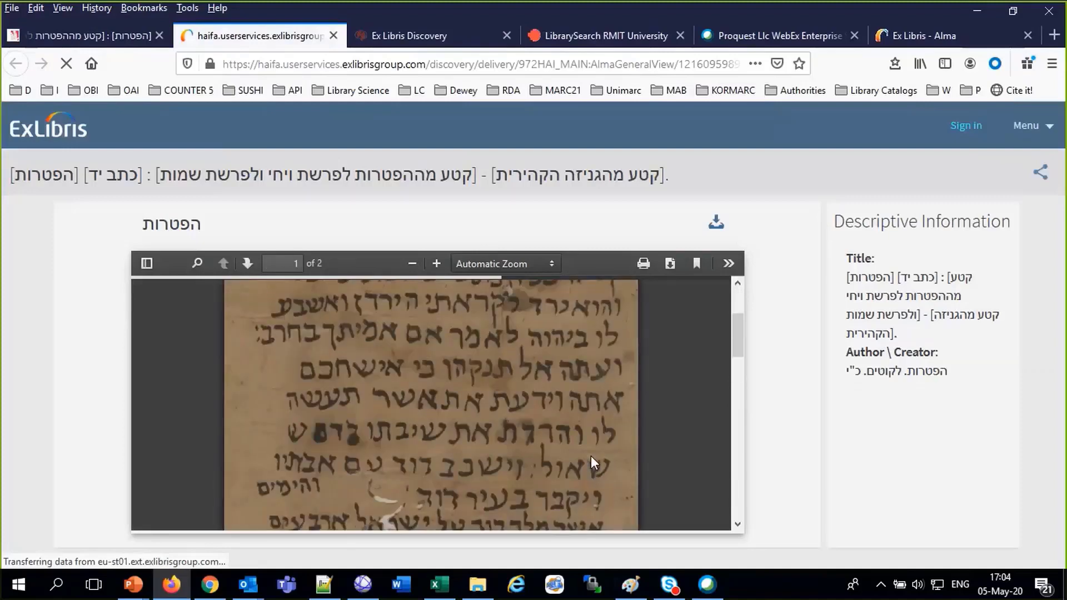
left_click(334, 37)
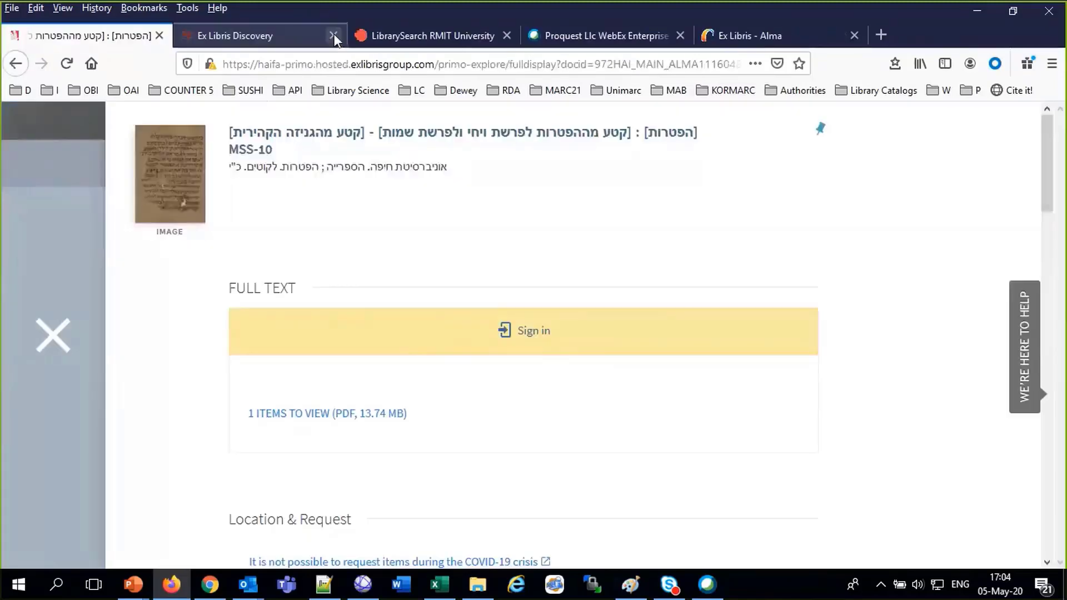
Close the full record and go back to the 14-collection Digital Collections overview
left_click(55, 345)
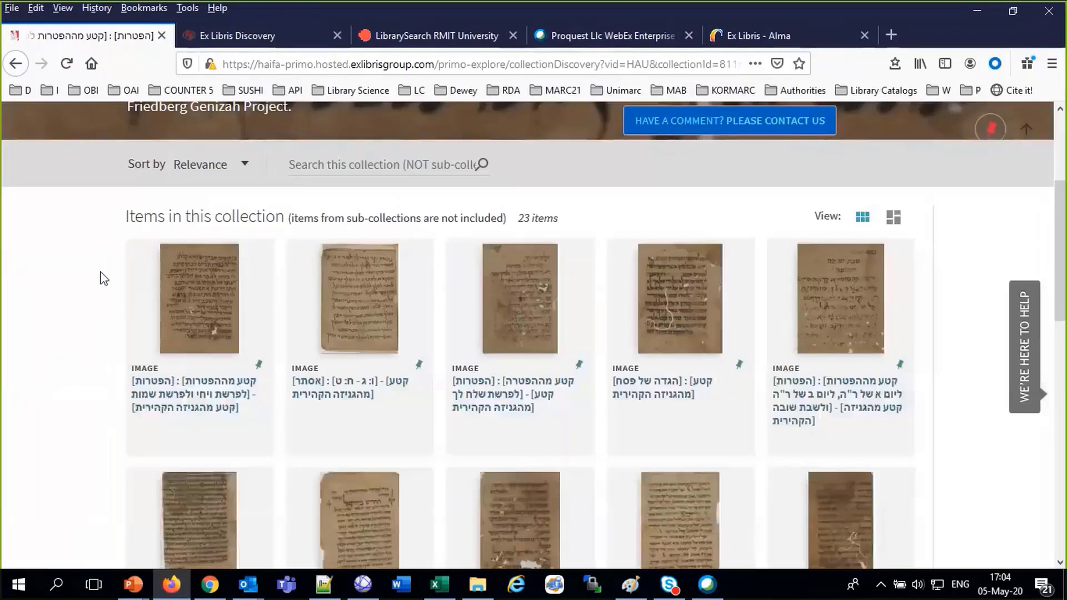
scroll(383, 171, "up", 3)
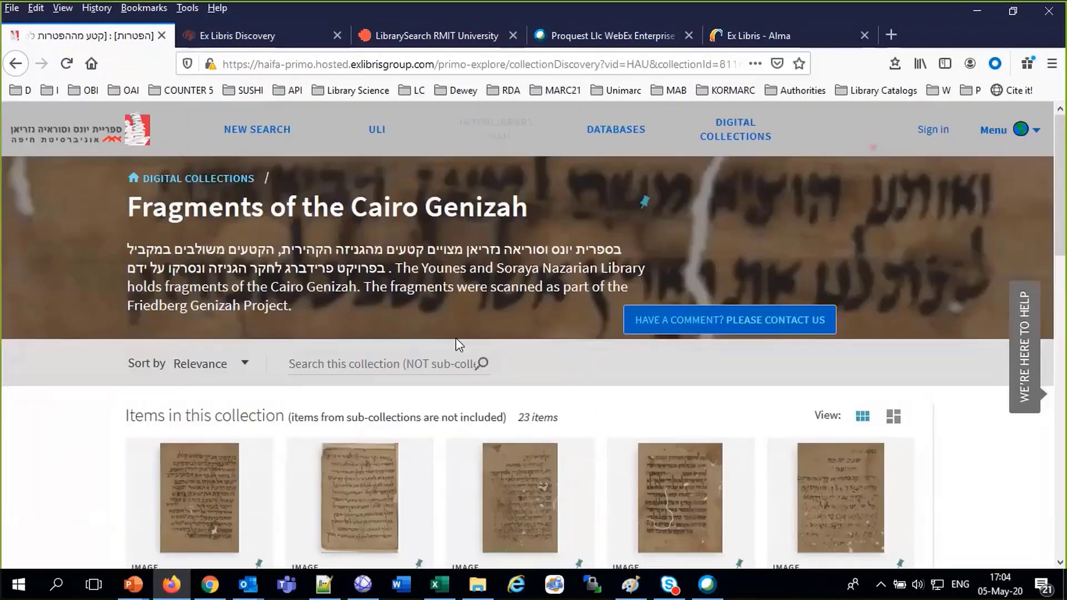
left_click(212, 179)
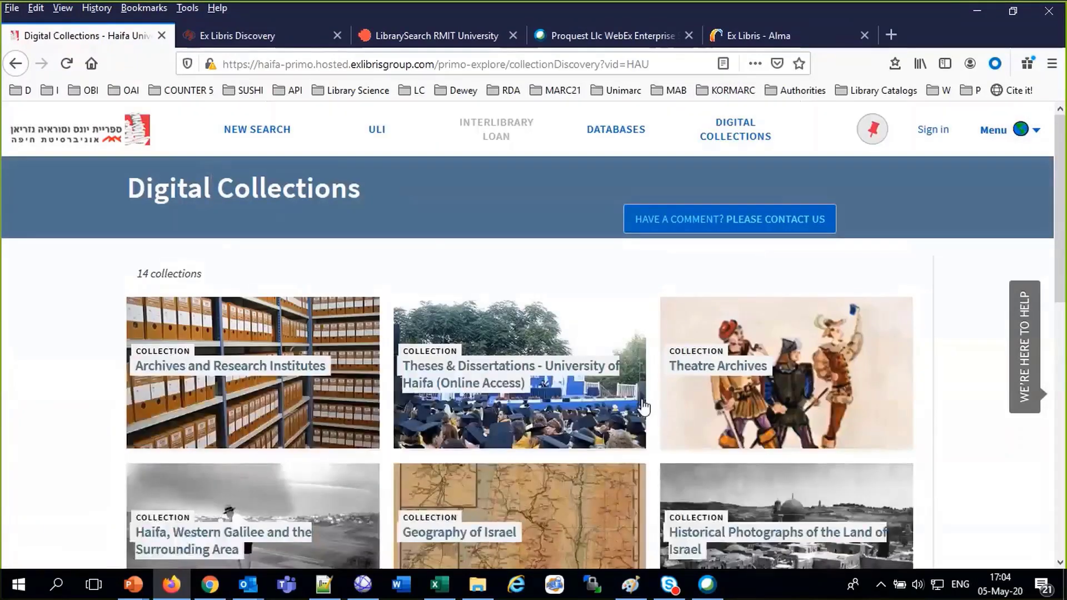
Open the first Cameri Theater item under Theatre Archives and try viewing its TIF image
left_click(763, 410)
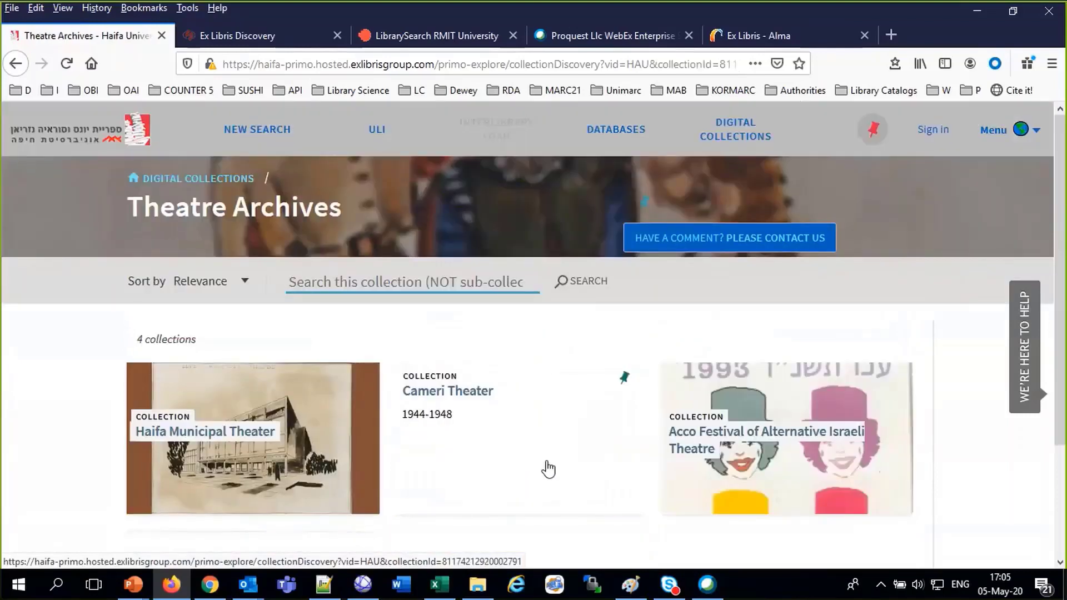
left_click(549, 468)
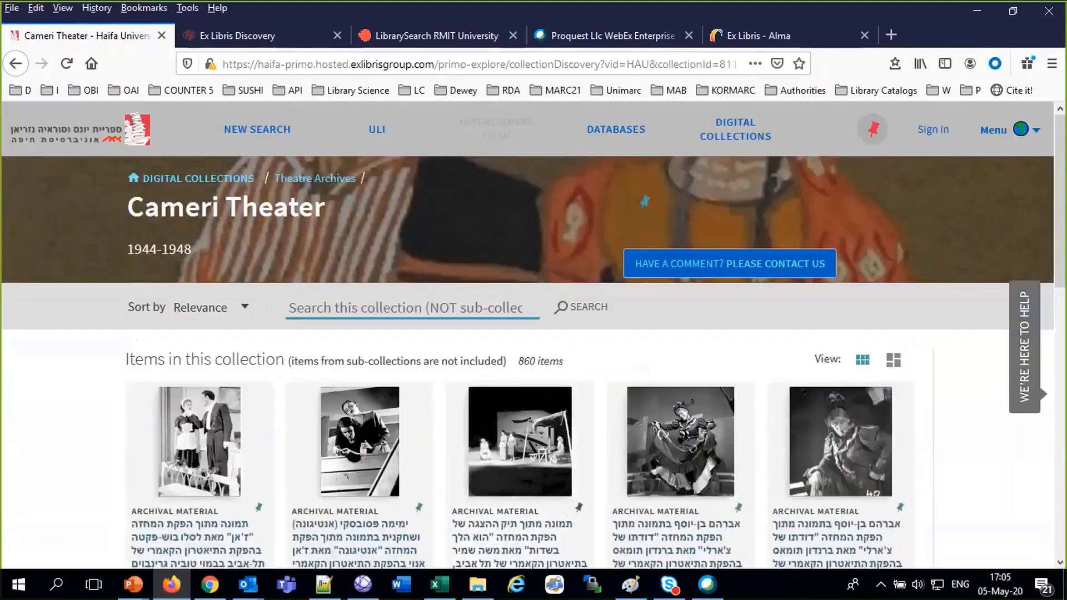
left_click(202, 433)
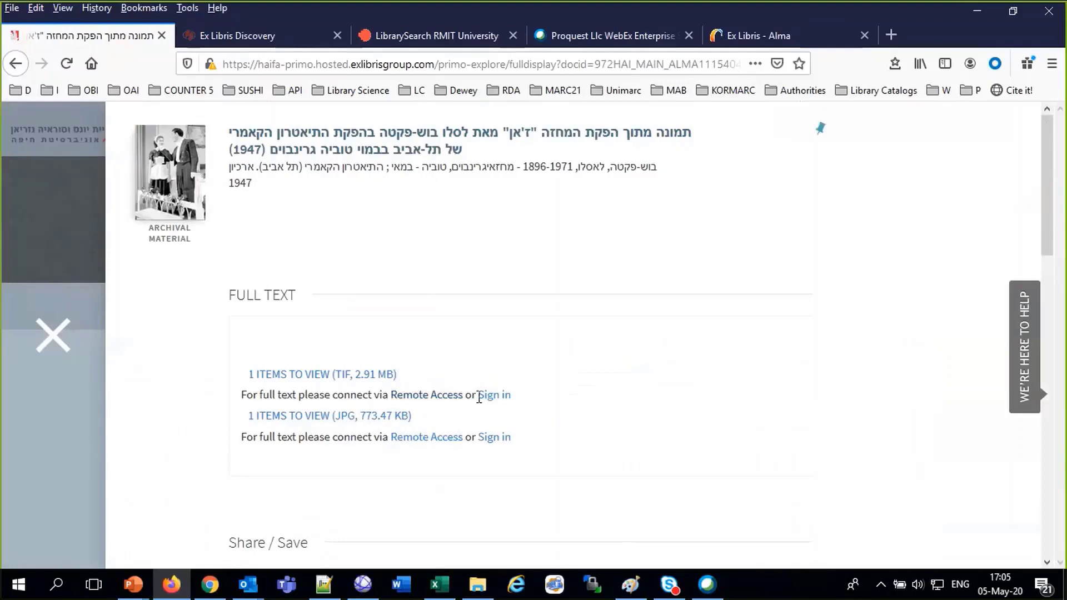
left_click(357, 376)
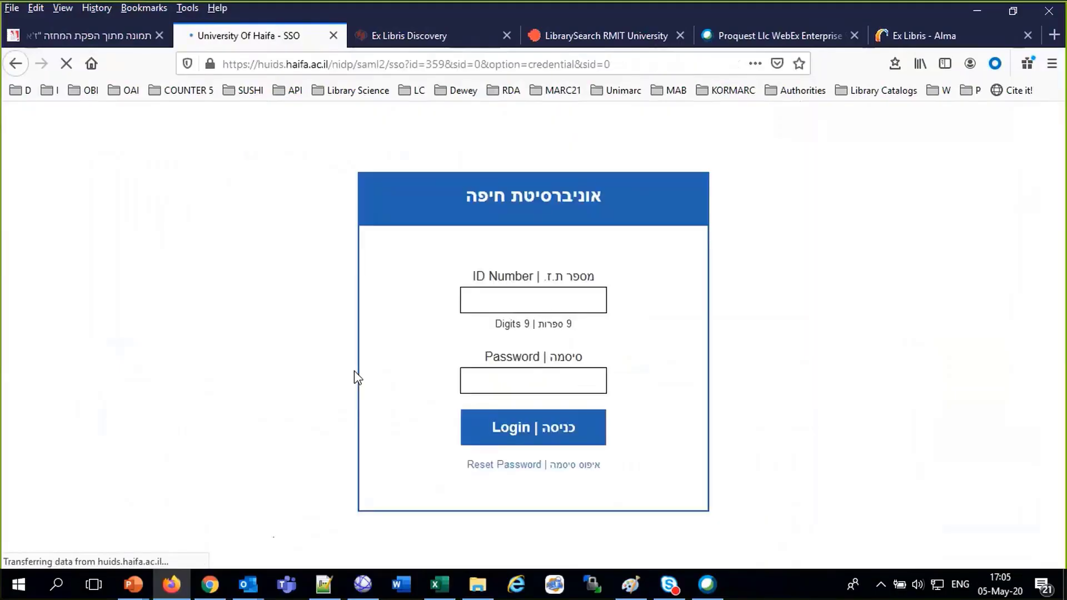
left_click(333, 36)
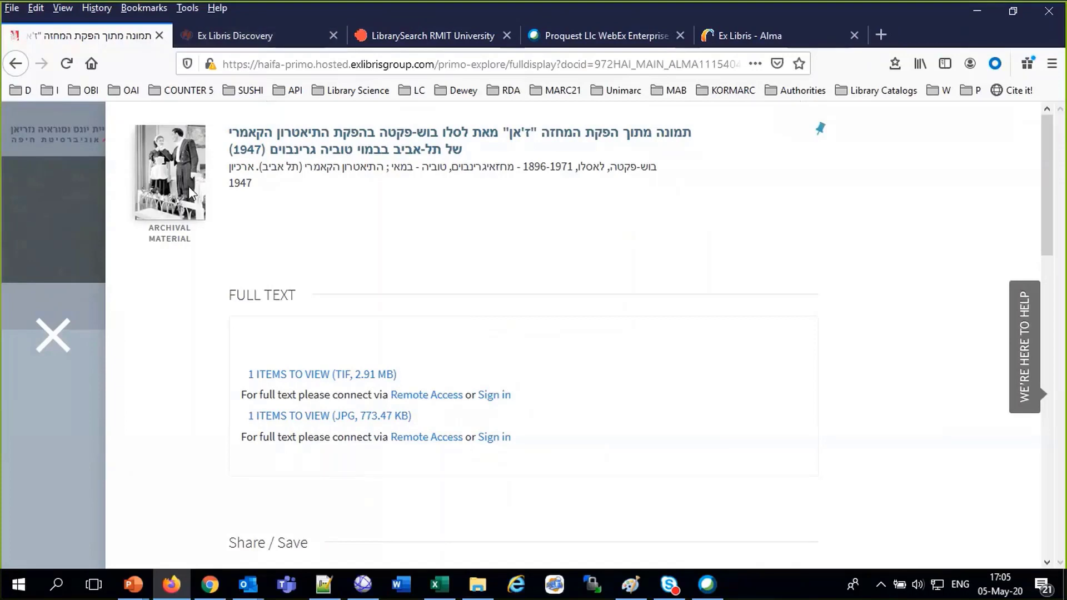
Close the Cameri Theater record and return to the Digital Collections overview
left_click(53, 337)
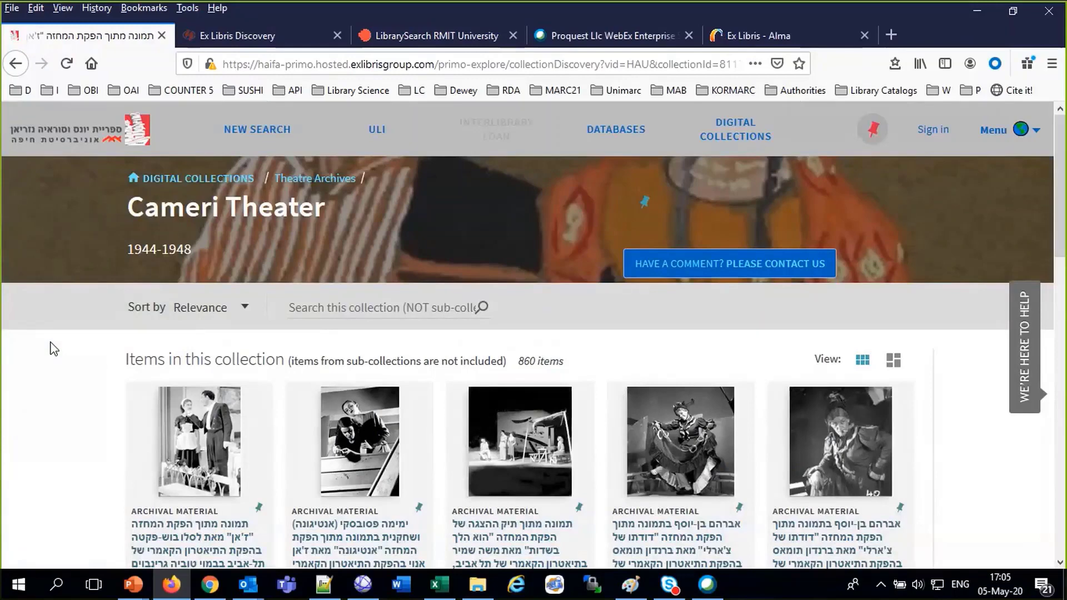
scroll(190, 424, "down", 3)
scroll(192, 427, "up", 3)
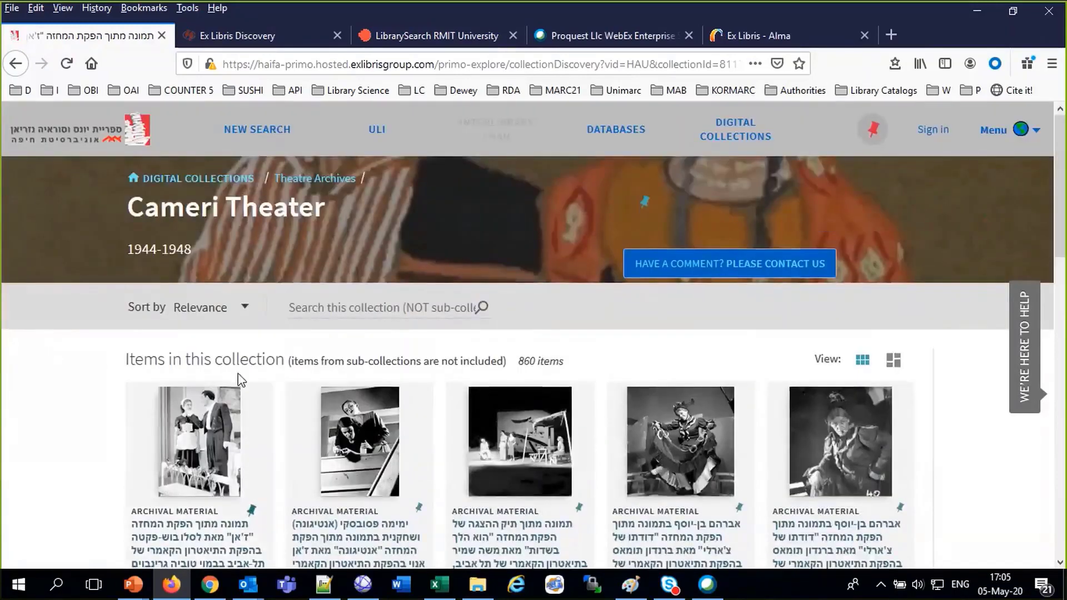
left_click(233, 183)
scroll(348, 417, "down", 3)
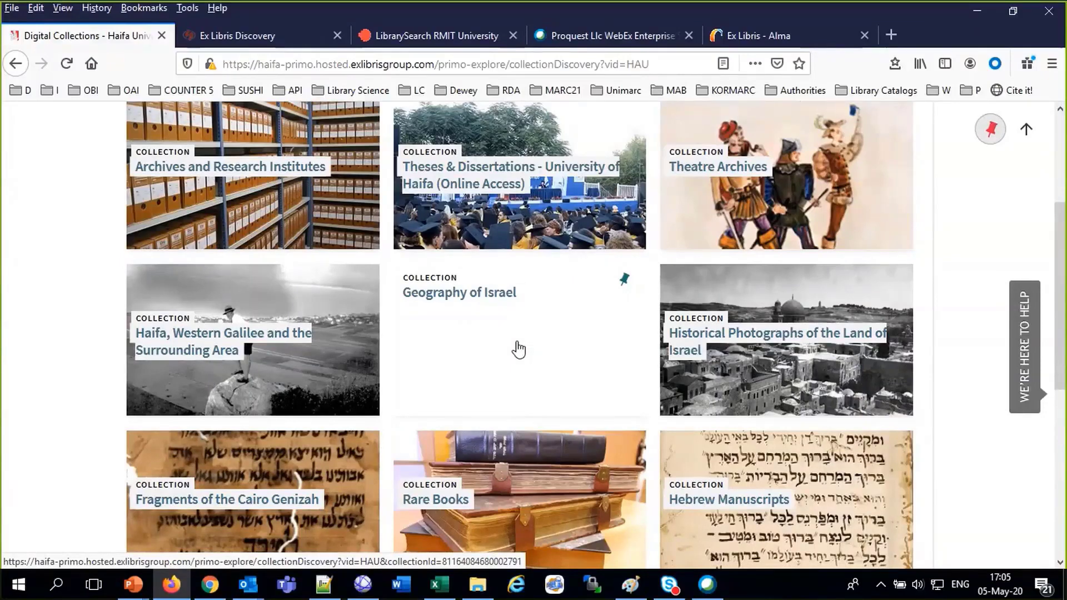
Close the Haifa tab and open the NTU library's Digital Collections page with 6 collections
left_click(161, 35)
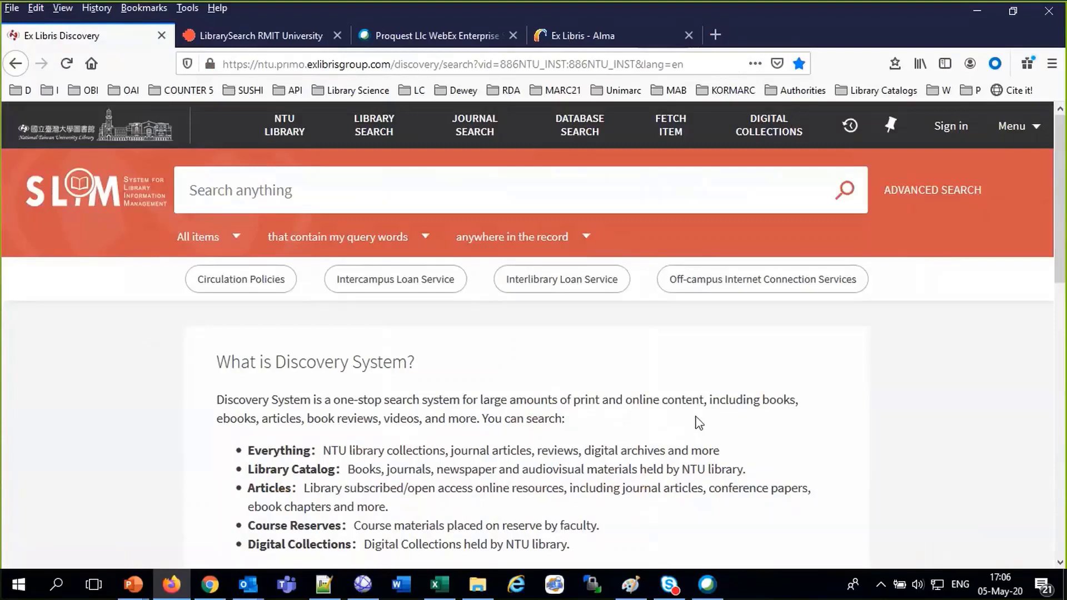
left_click(759, 136)
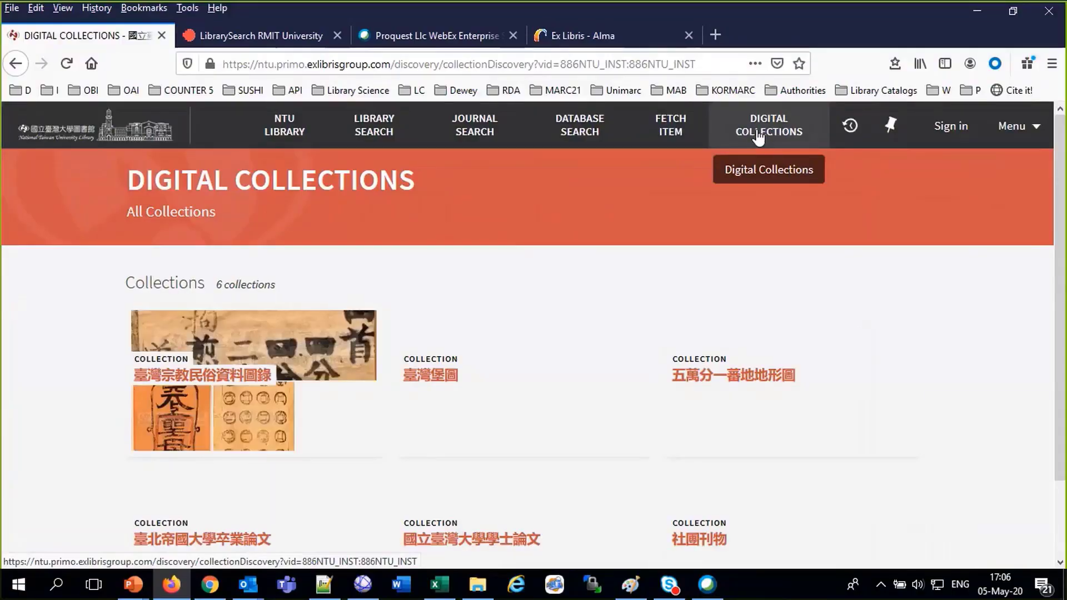
Open the 臺灣宗教民俗資料圖錄 collection and its 靈籤 sub-collection of 2618 items
mouse_move(289, 395)
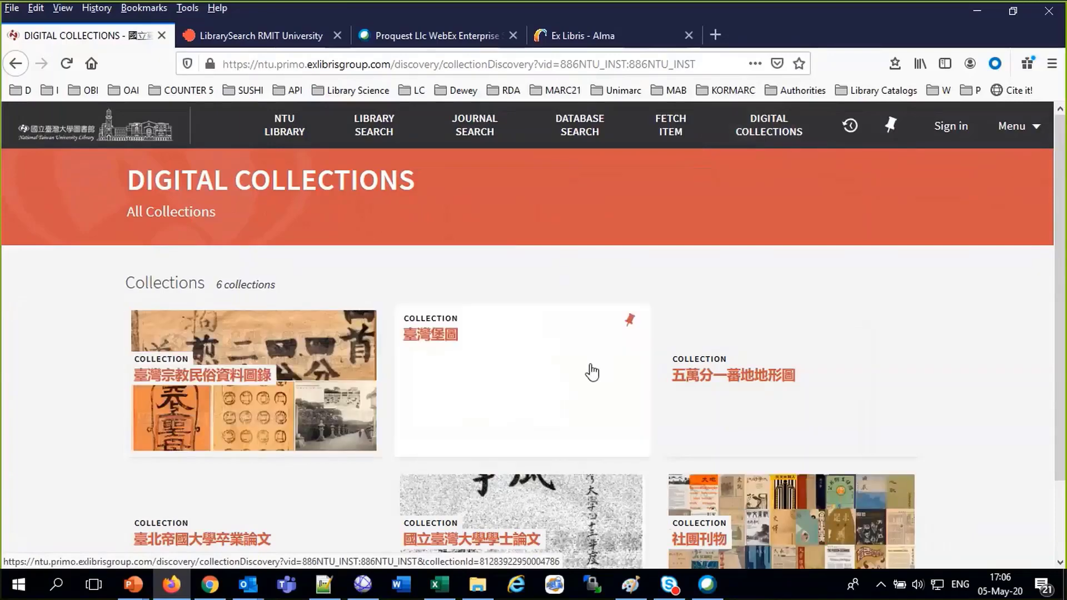
mouse_move(583, 380)
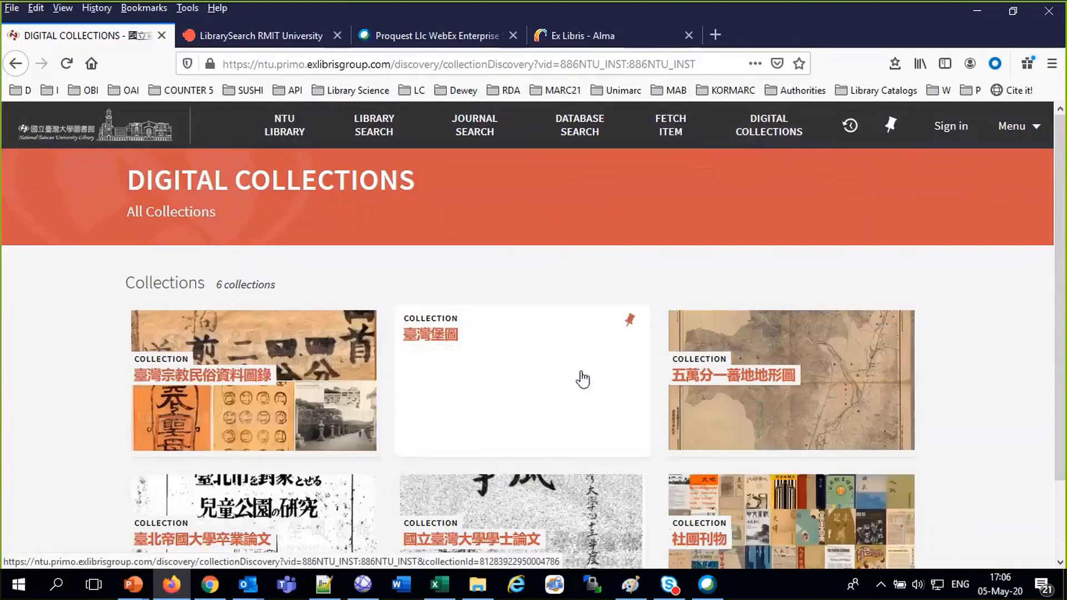
mouse_move(273, 508)
scroll(273, 507, "down", 2)
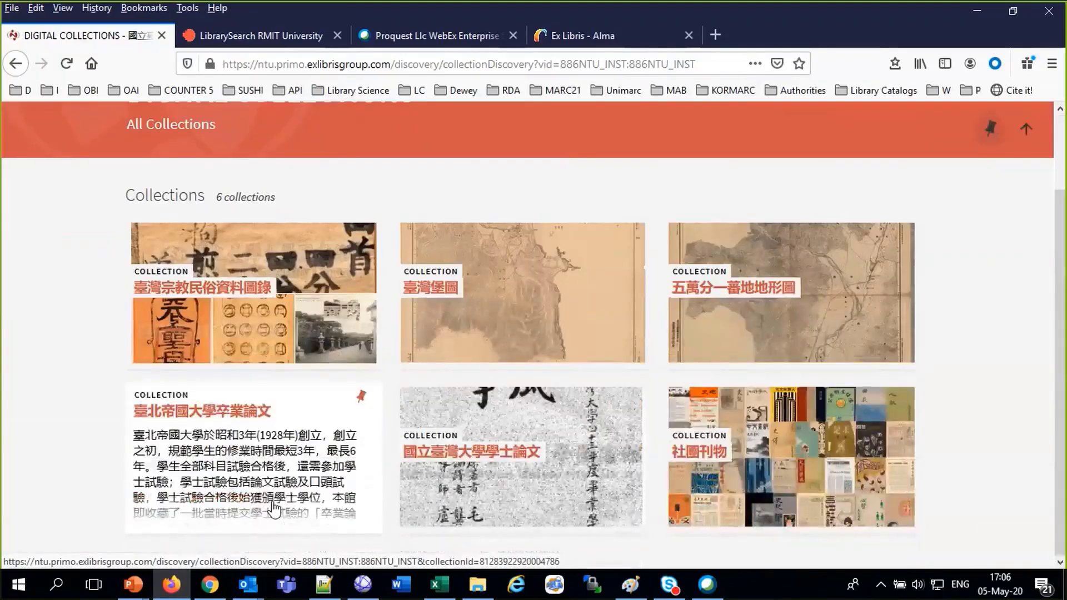
mouse_move(458, 477)
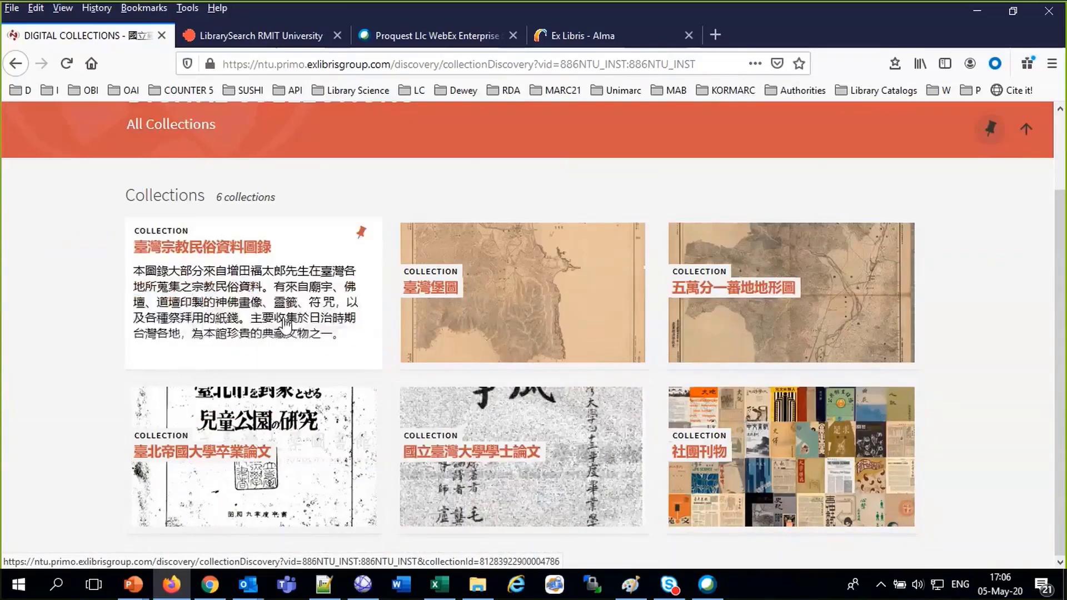
left_click(287, 325)
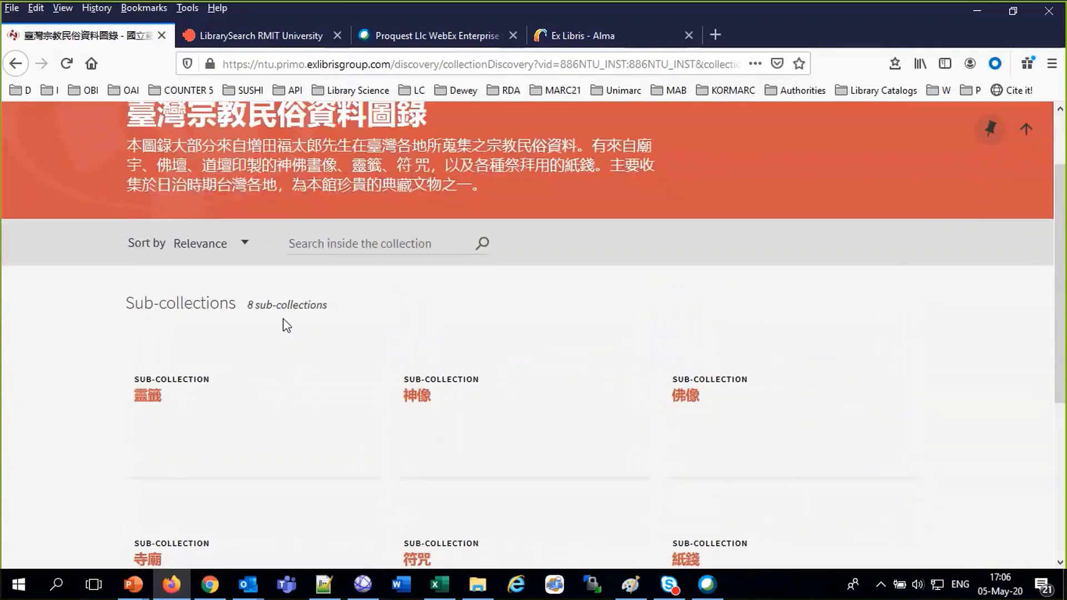
mouse_move(179, 400)
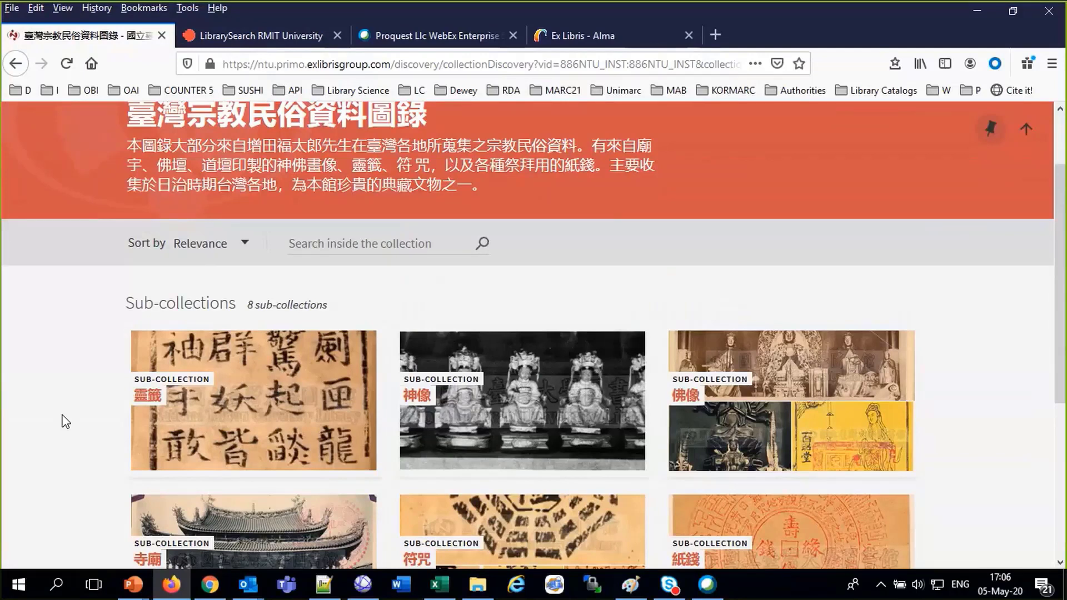
scroll(139, 482, "down", 4)
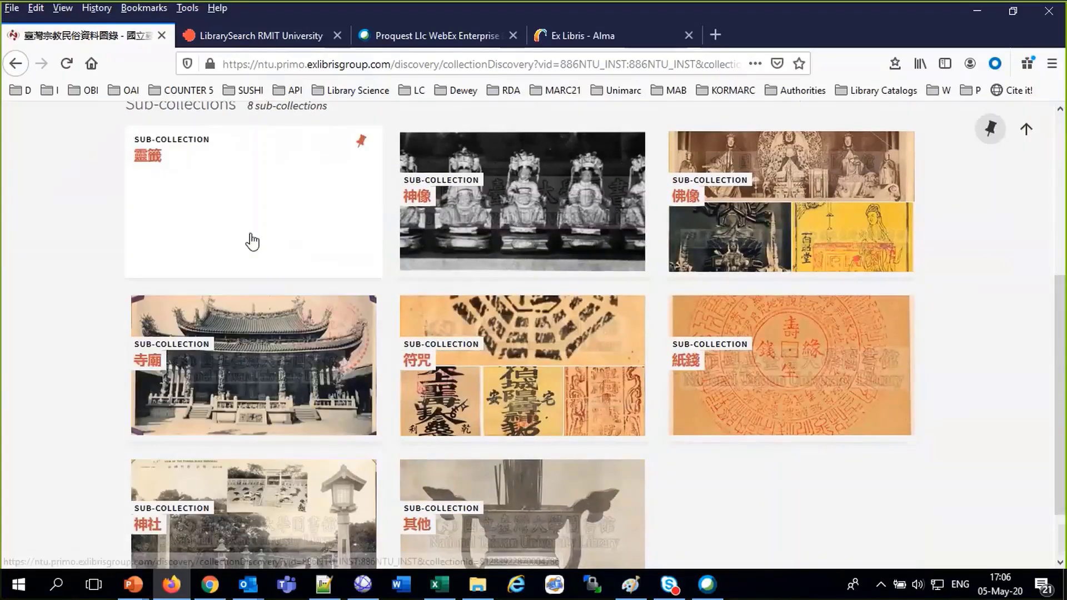
left_click(251, 239)
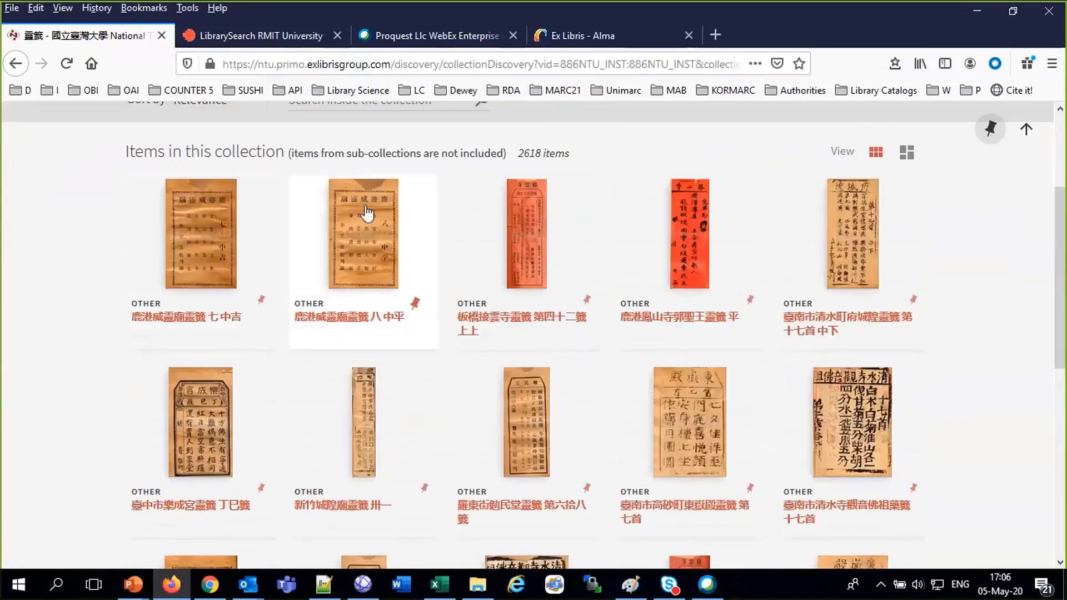
Open the 鹿港威靈廟靈籤 七 中吉 record and view its JPG in Universal Viewer, then close the viewer
left_click(218, 229)
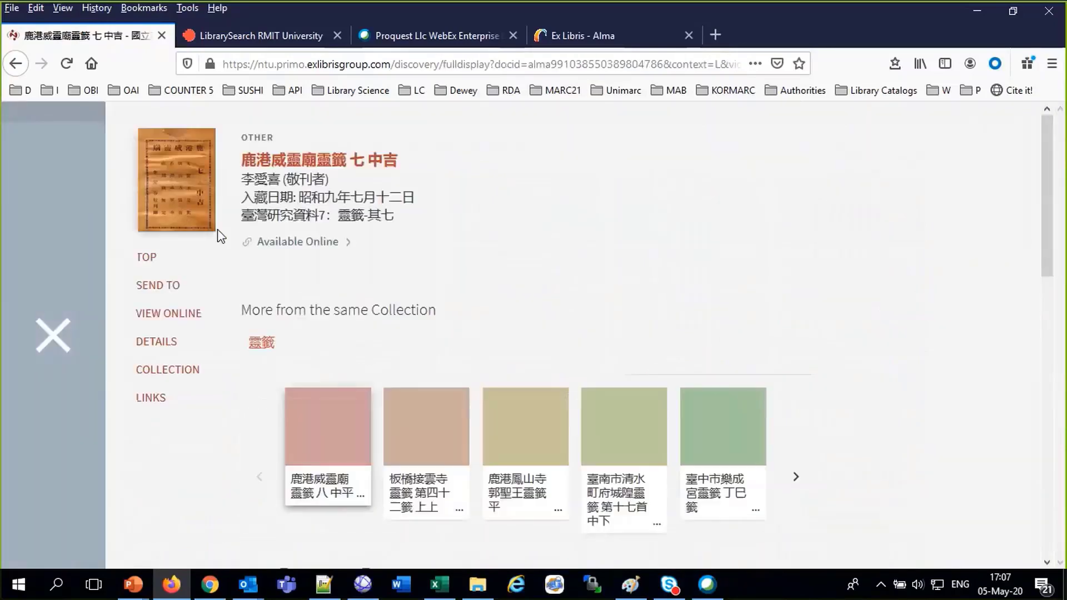
scroll(409, 369, "down", 3)
scroll(426, 478, "down", 4)
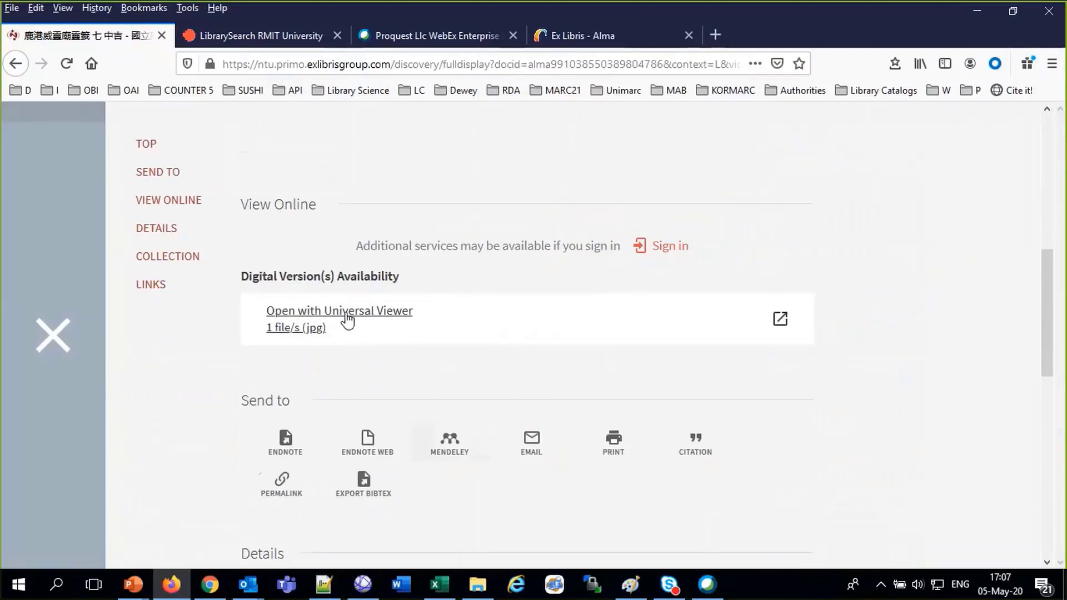
left_click(346, 314)
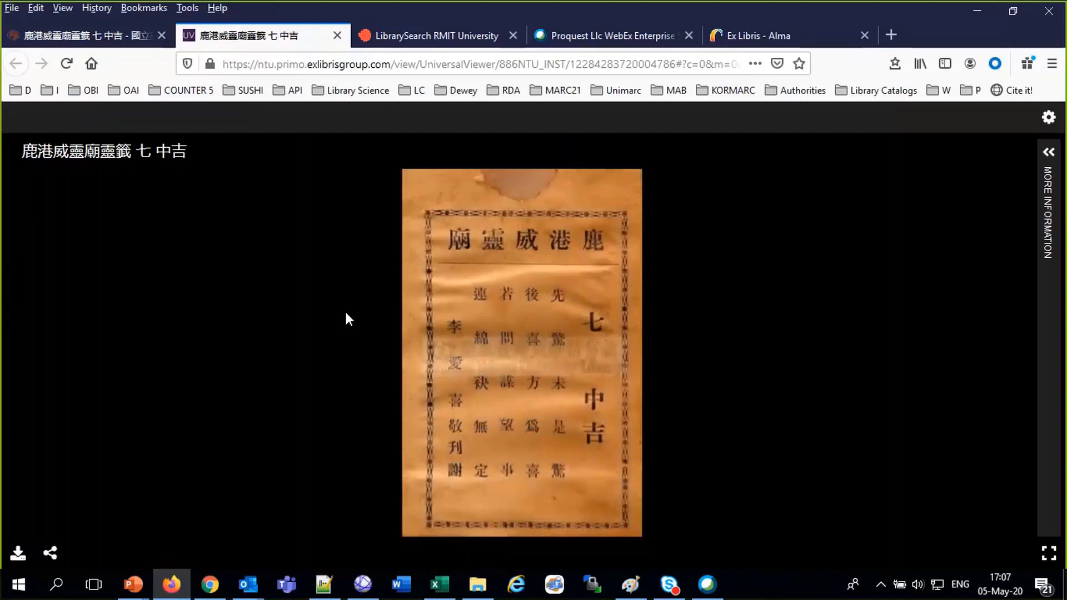
left_click(338, 36)
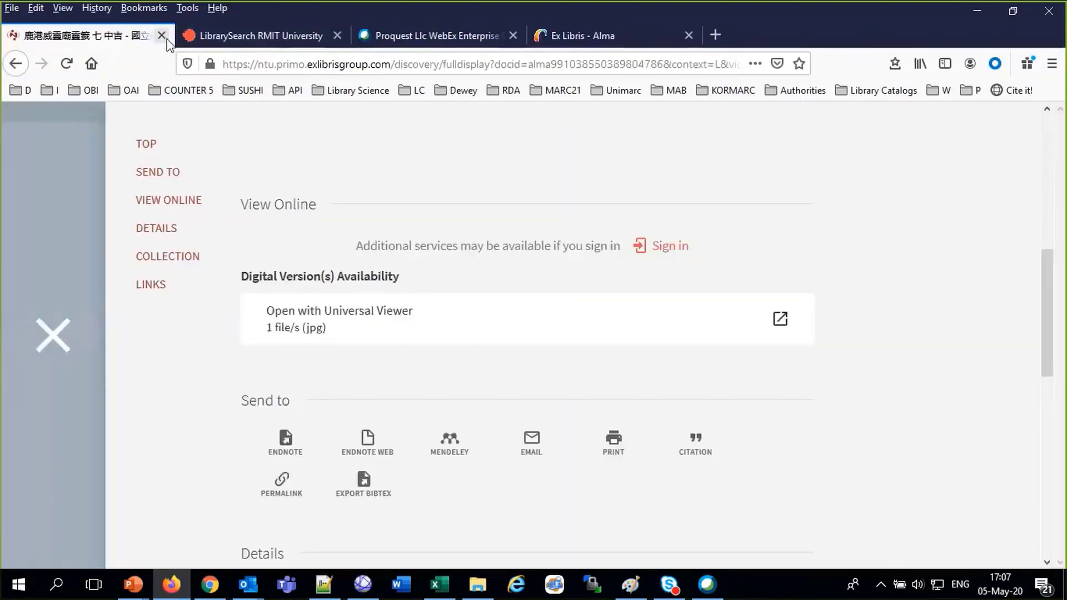
Close the NTU tab, clear the Outlook pop-ups, and open RMIT's 12-collection Digital Collections page
left_click(162, 36)
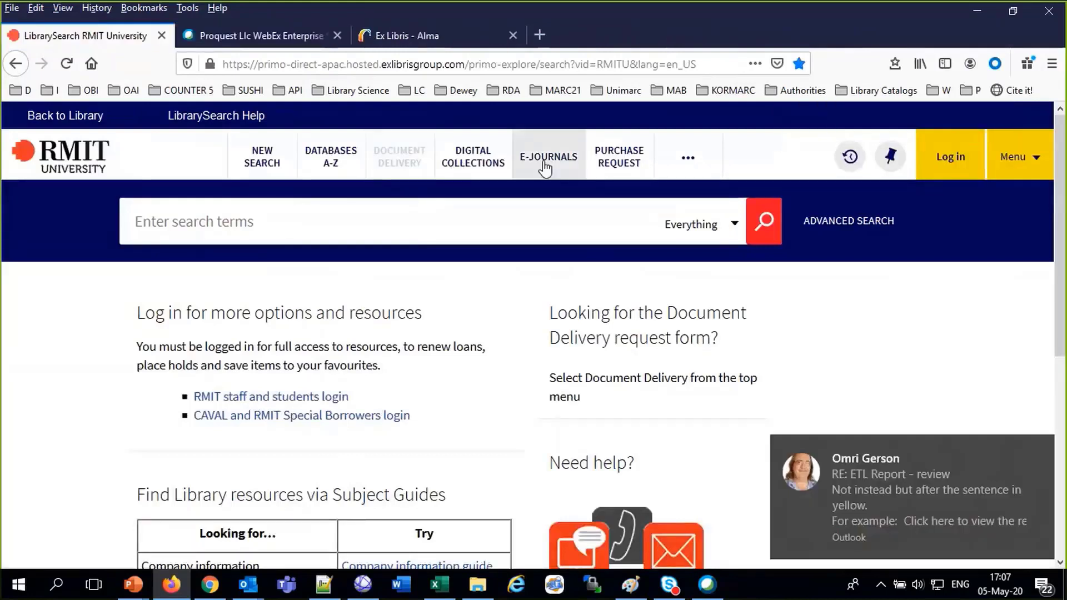
left_click(1045, 444)
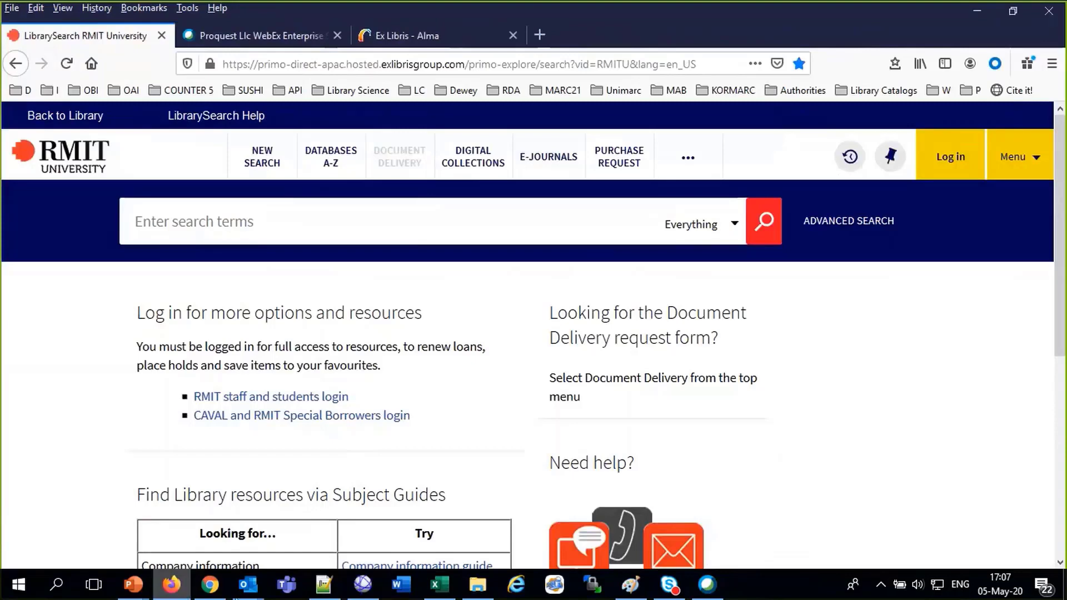
mouse_move(245, 593)
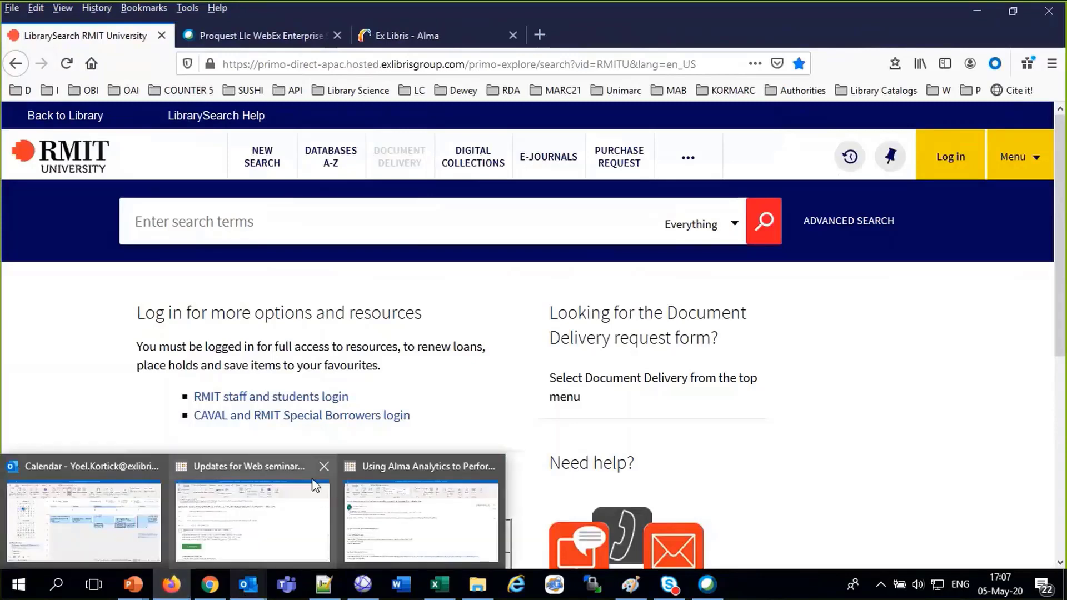
left_click(324, 466)
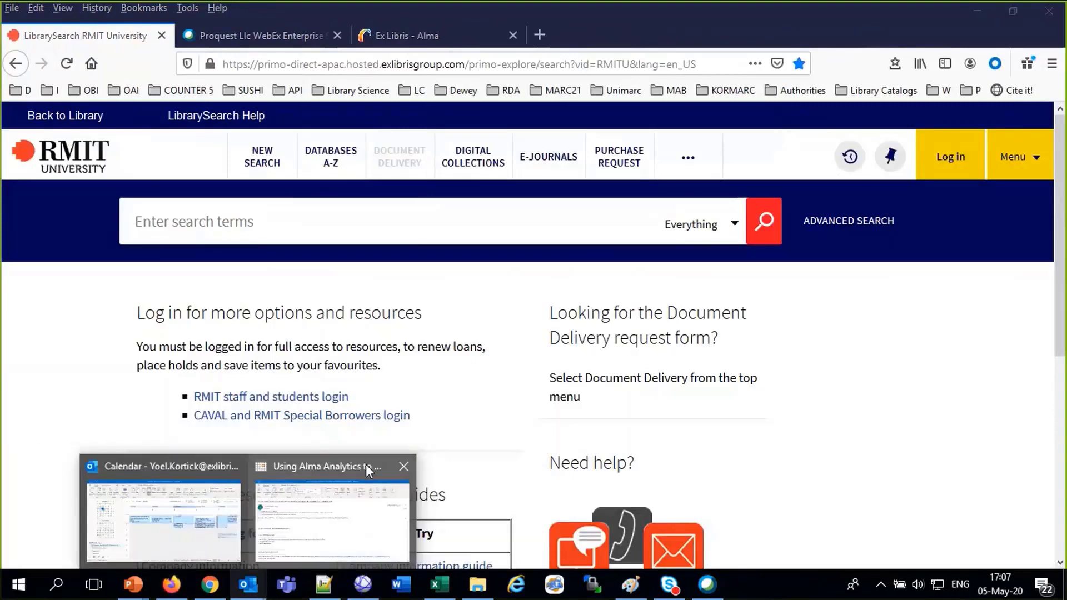
left_click(403, 469)
left_click(1054, 16)
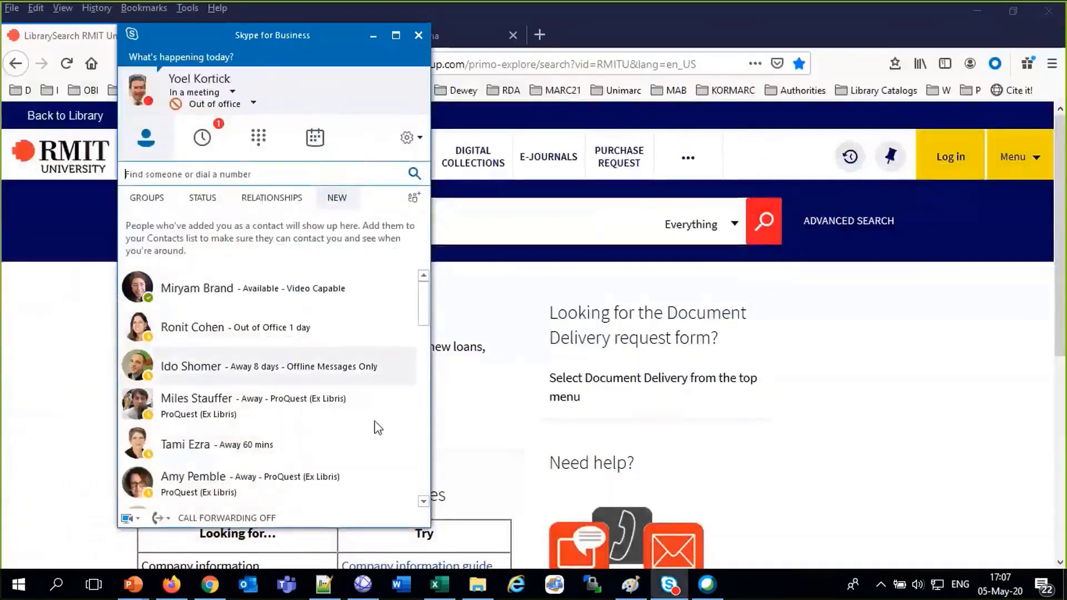
left_click(912, 450)
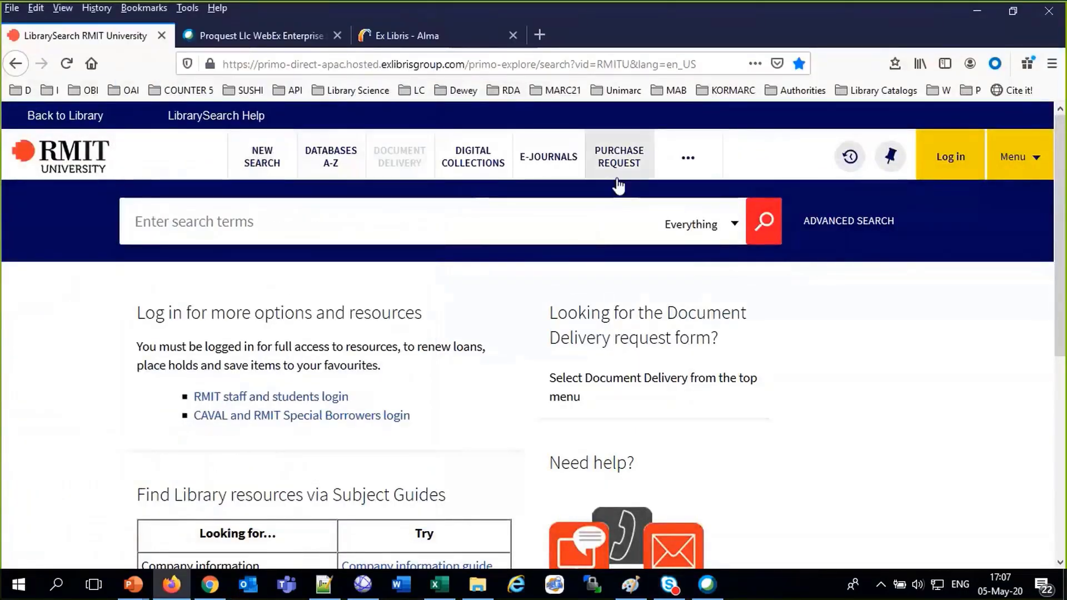
left_click(485, 168)
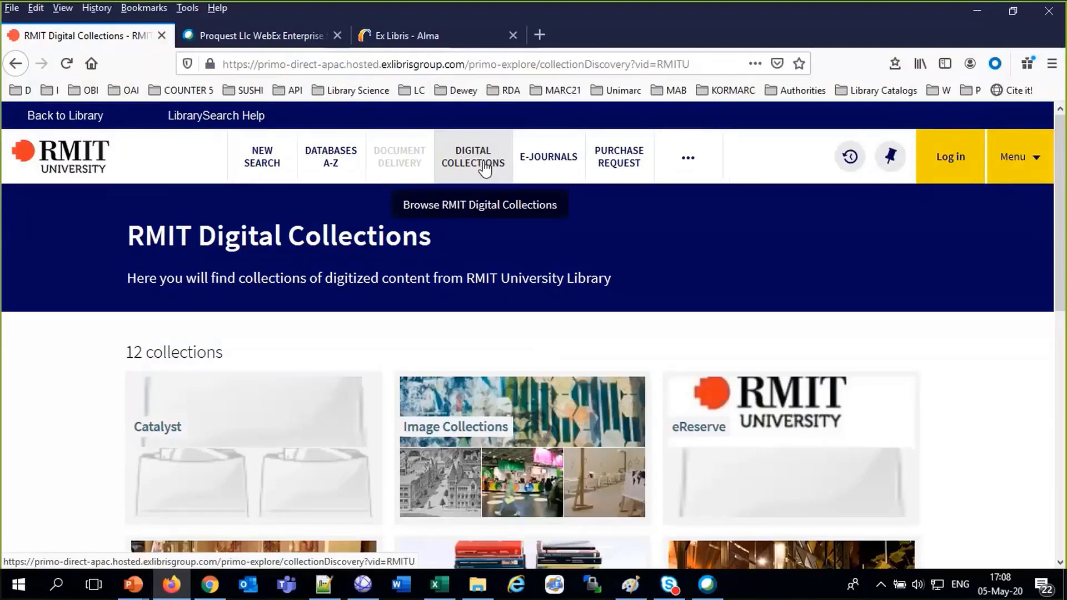
Open the Porcupine fish record from Image Collections > RMIT Images
scroll(569, 274, "down", 3)
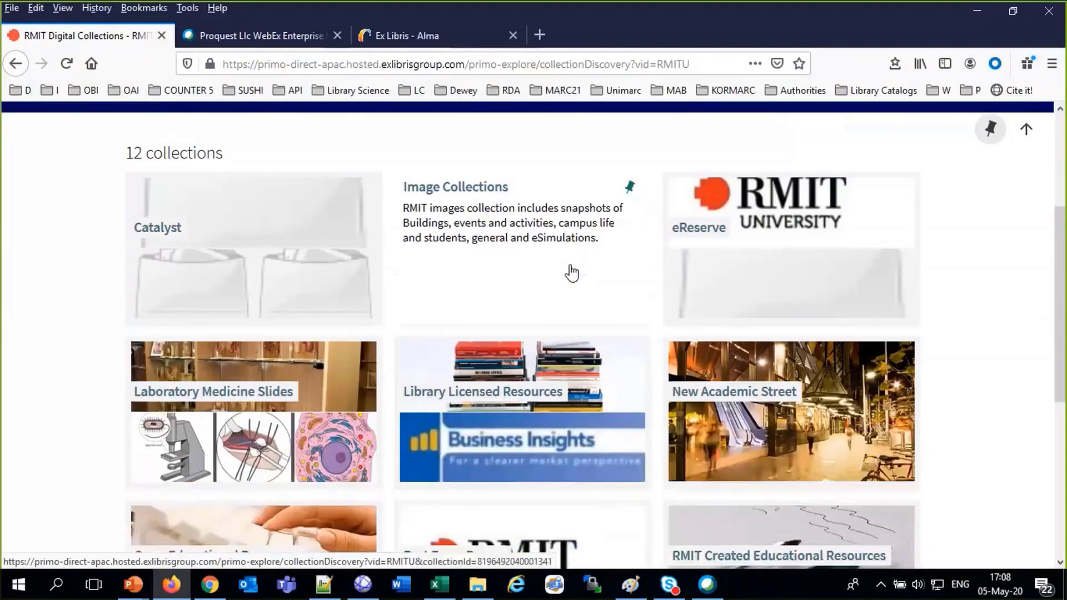
left_click(572, 272)
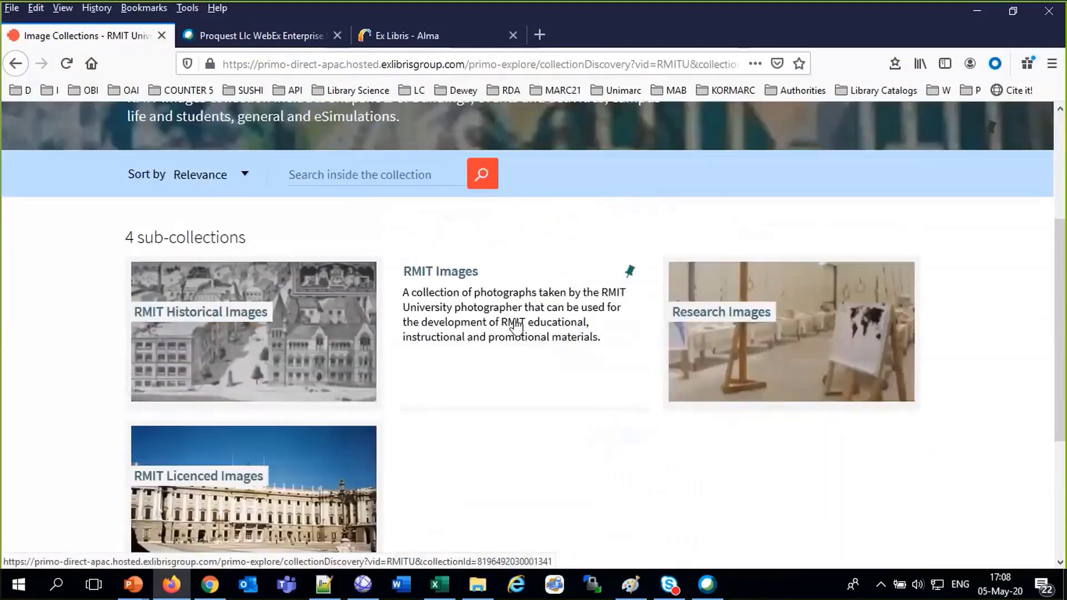
left_click(481, 319)
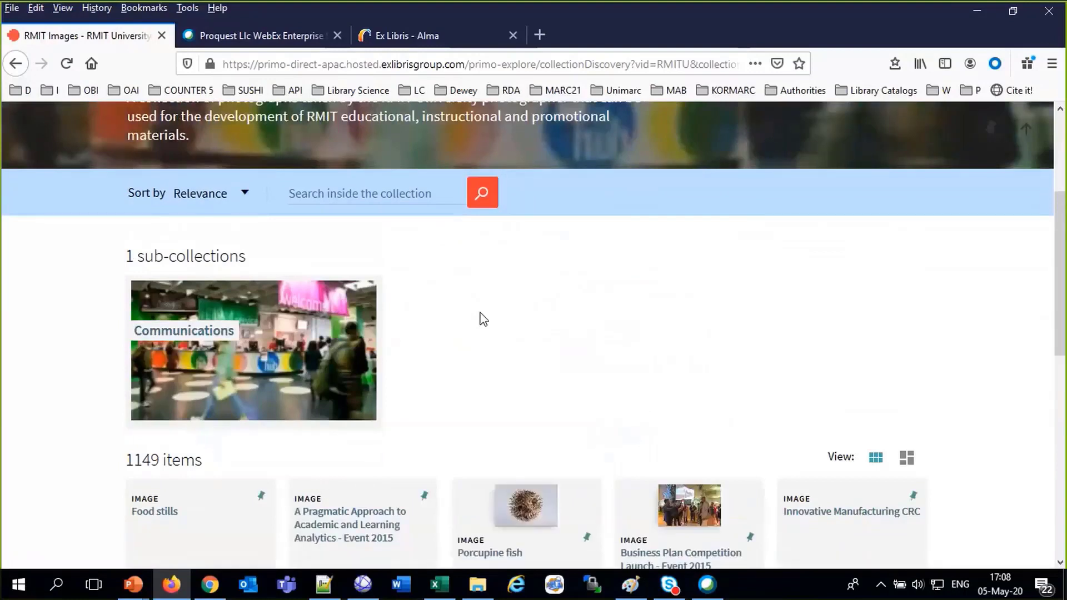
left_click(532, 505)
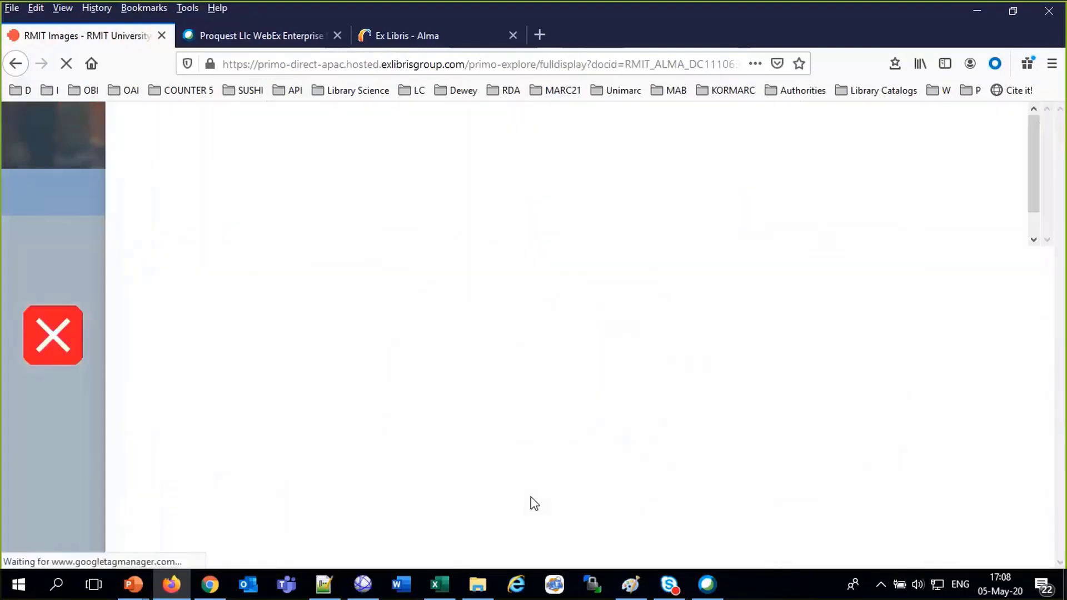
Try the record's login-restricted digital JPG file, then close the Porcupine fish record
scroll(531, 497, "down", 4)
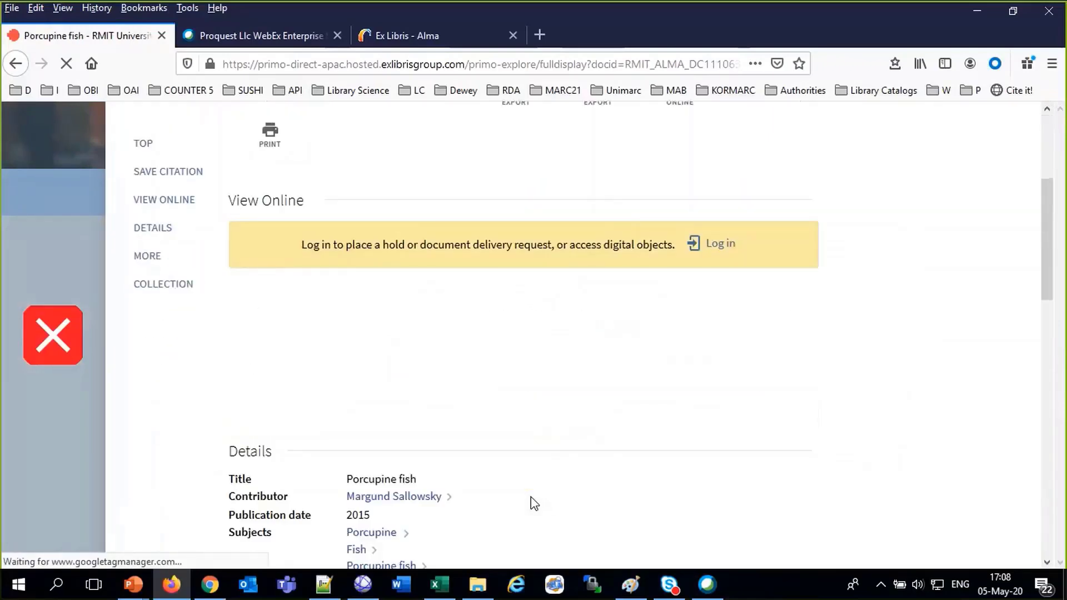
scroll(532, 496, "down", 15)
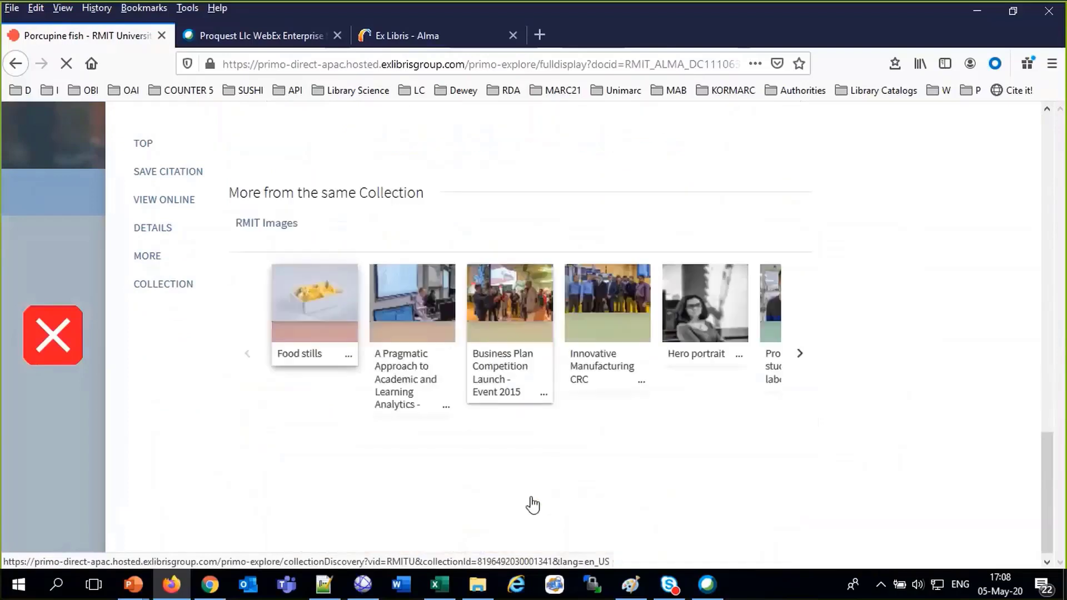
scroll(531, 497, "up", 12)
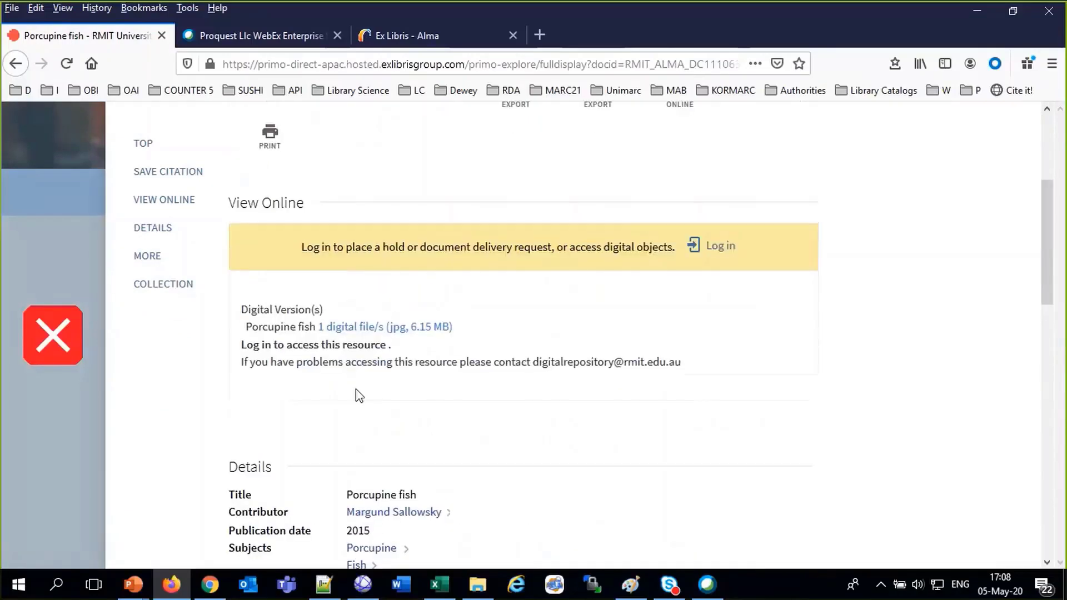
left_click(356, 331)
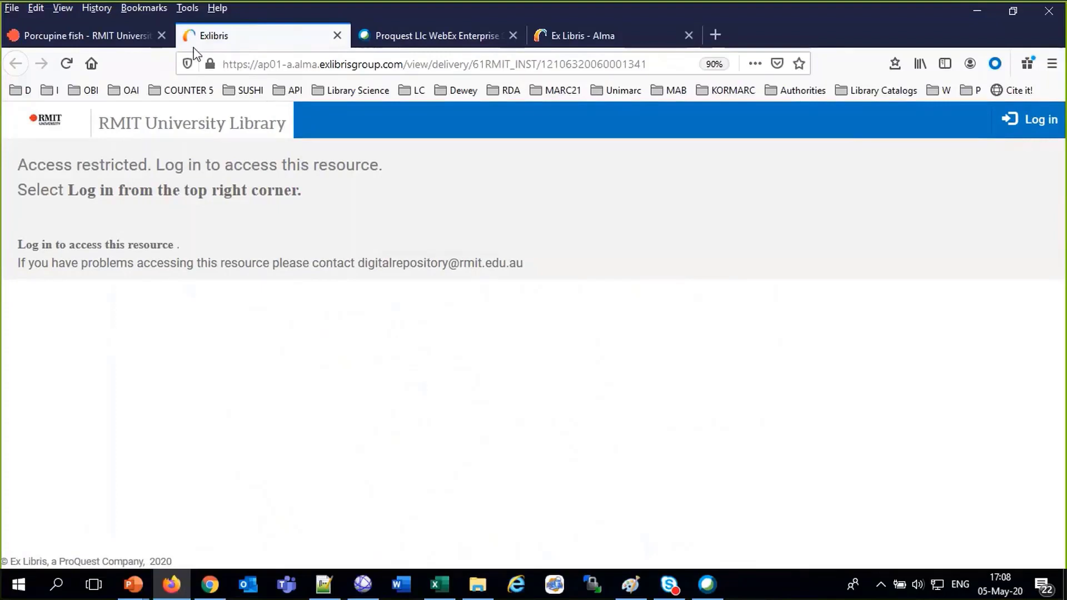
left_click(139, 27)
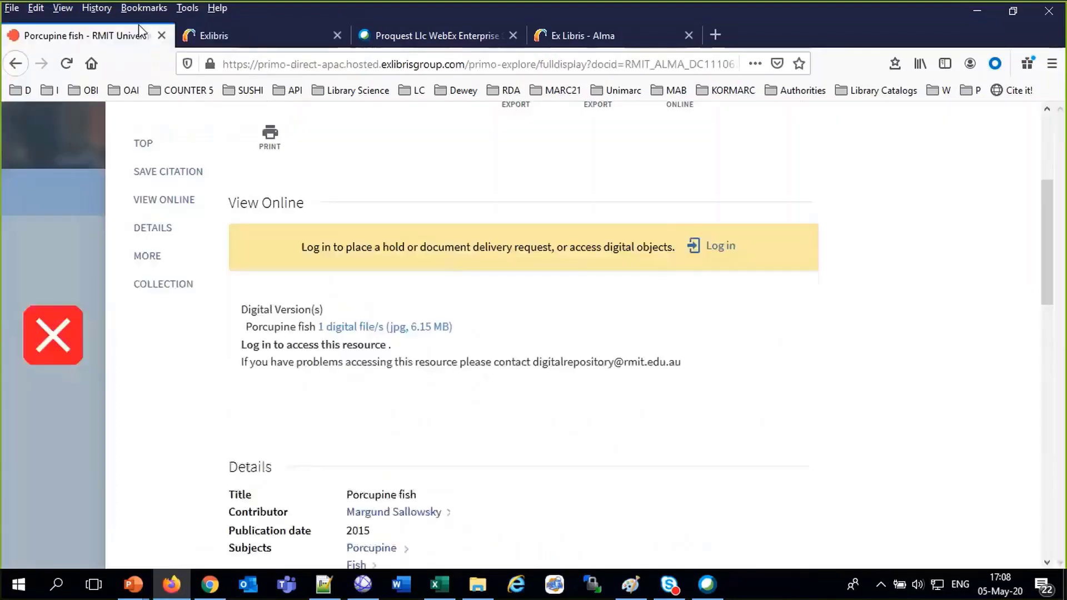
left_click(50, 344)
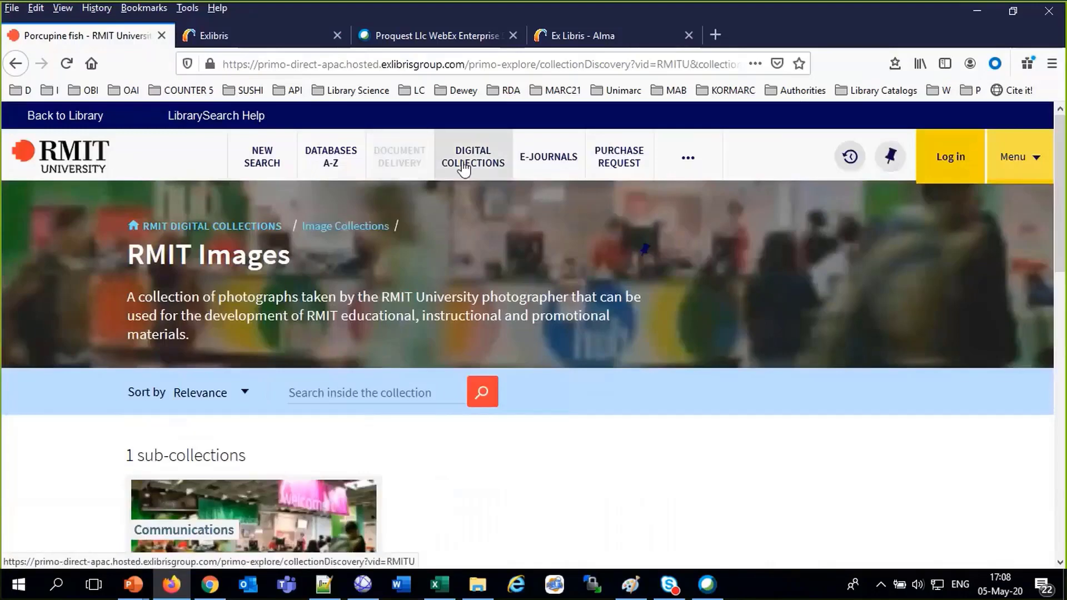
Browse the list of RMIT digital collections and open Catalyst 1940s
left_click(464, 169)
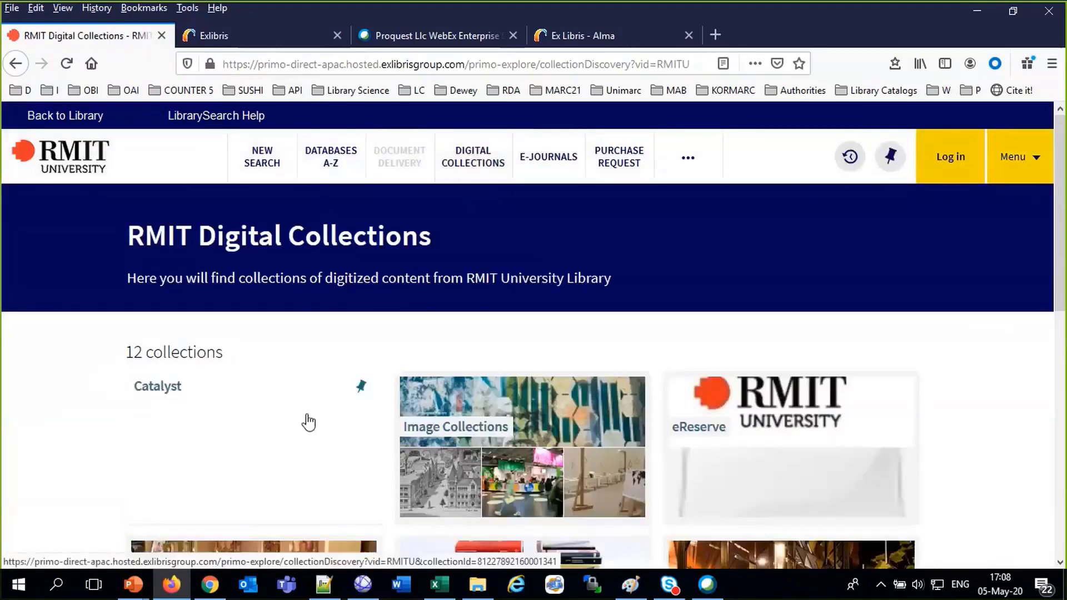
scroll(308, 423, "down", 3)
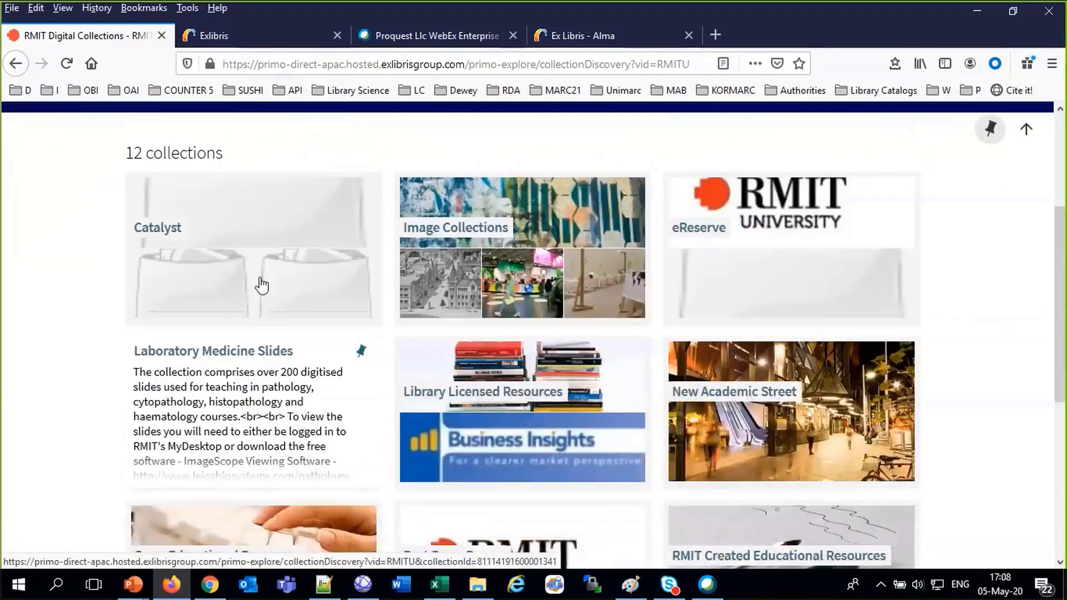
scroll(242, 247, "down", 5)
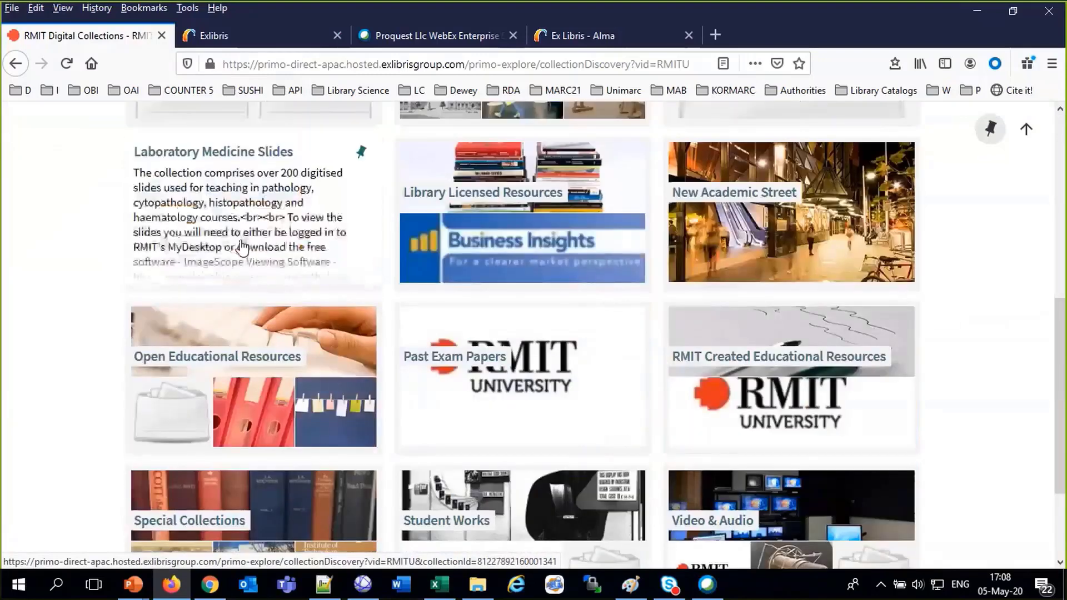
scroll(242, 248, "up", 3)
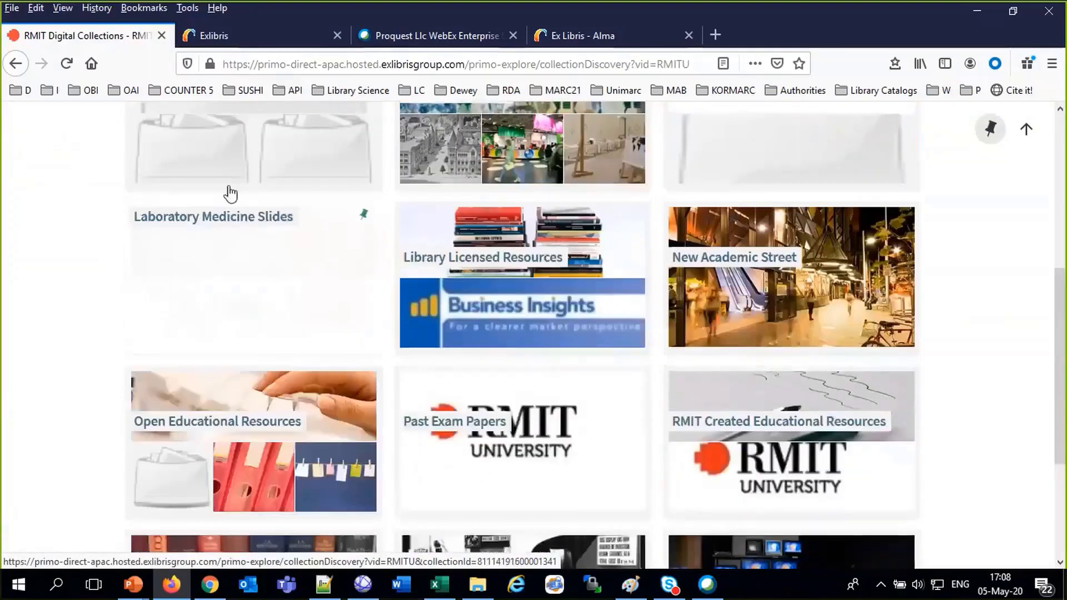
scroll(221, 175, "up", 2)
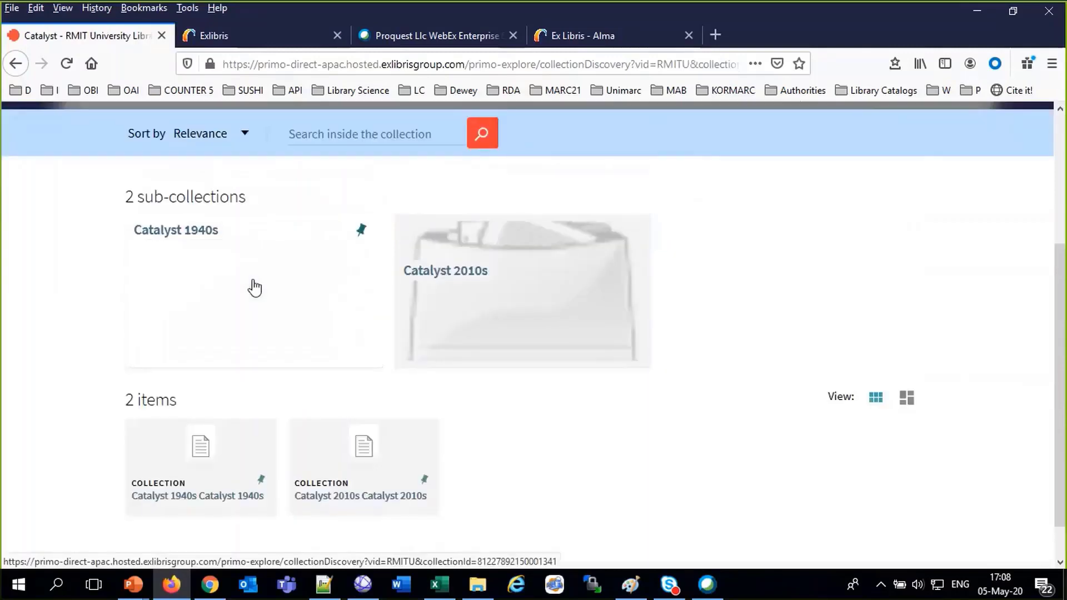
left_click(254, 288)
View the full record of the 25 July 1945 Catalyst issue, then close it
left_click(213, 259)
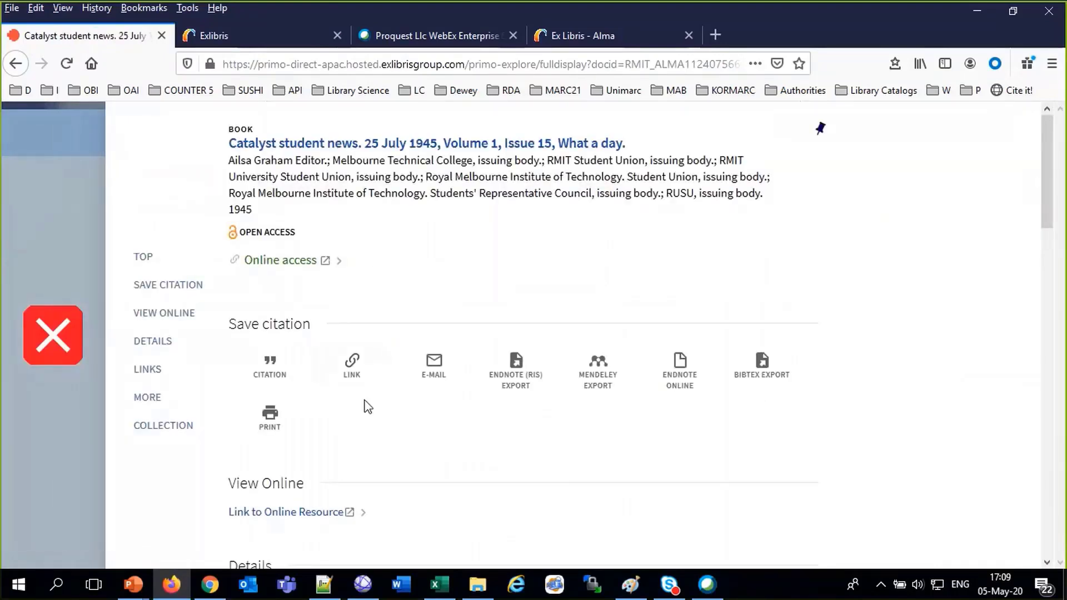
scroll(367, 406, "down", 4)
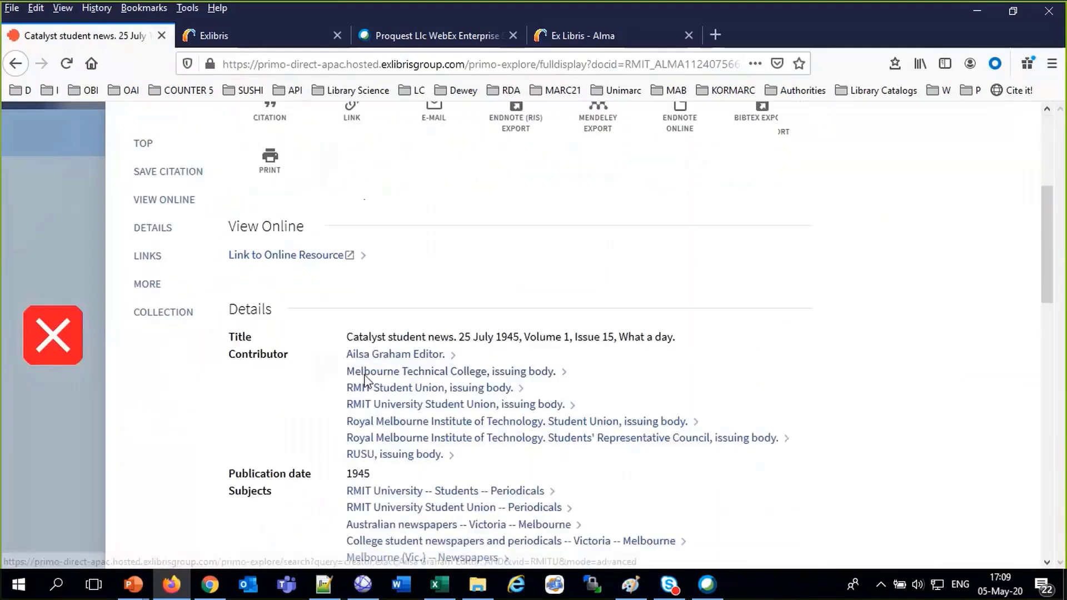
scroll(365, 381, "down", 10)
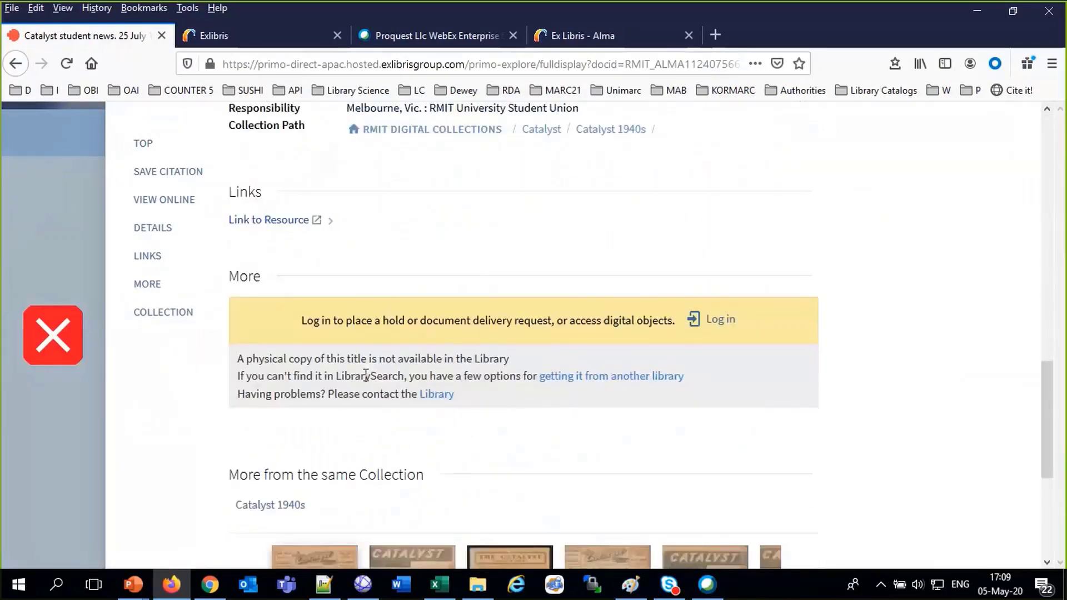
scroll(365, 375, "down", 5)
scroll(366, 381, "up", 20)
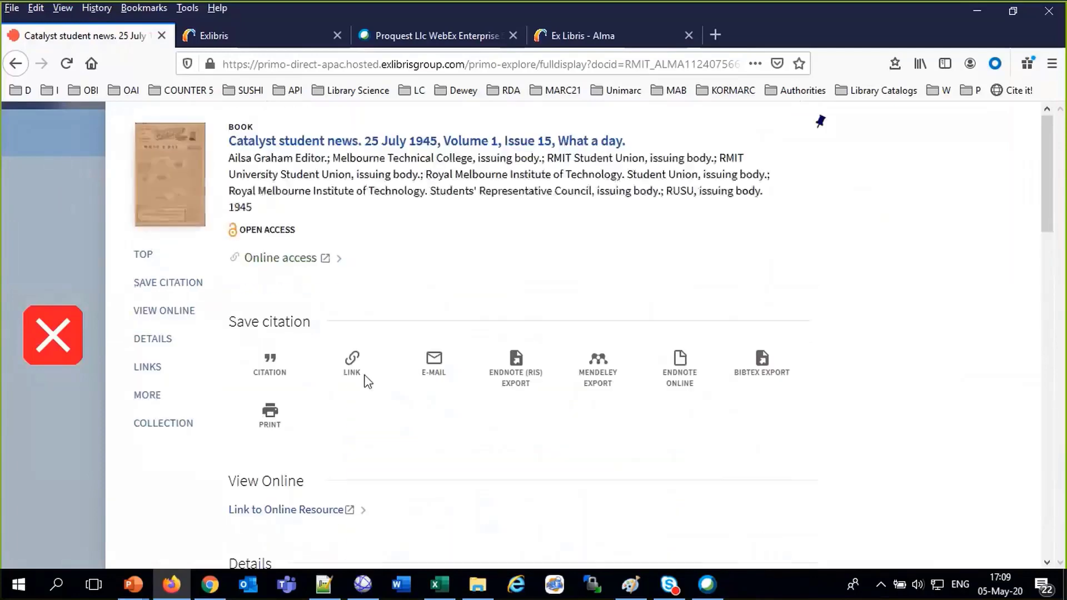
left_click(64, 325)
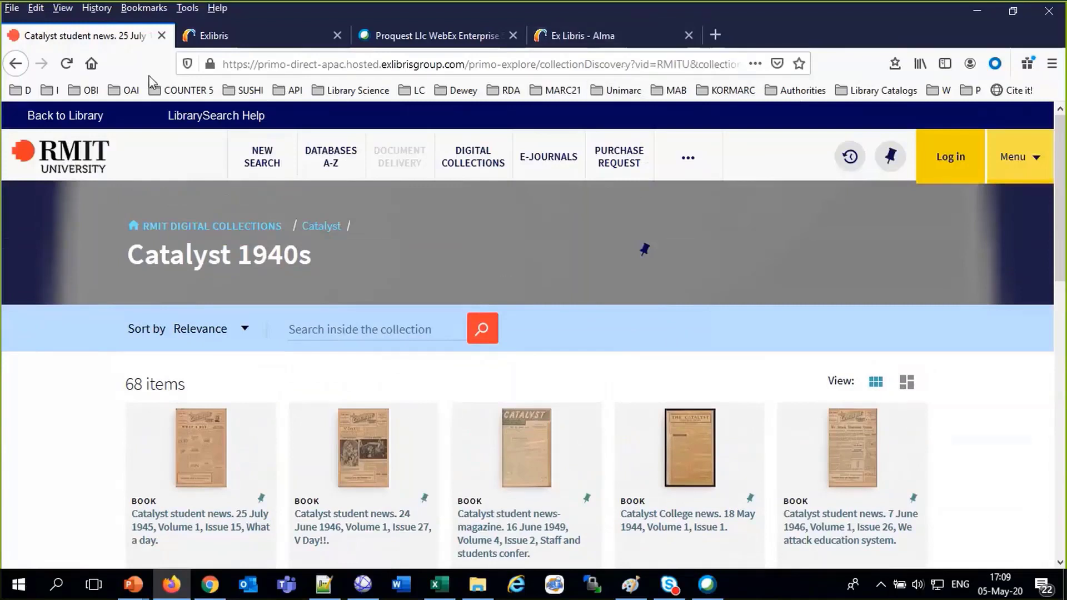
Close the restricted and RMIT tabs, open the Primo VE Demo EU bookmark, and show Collection Discovery
left_click(222, 35)
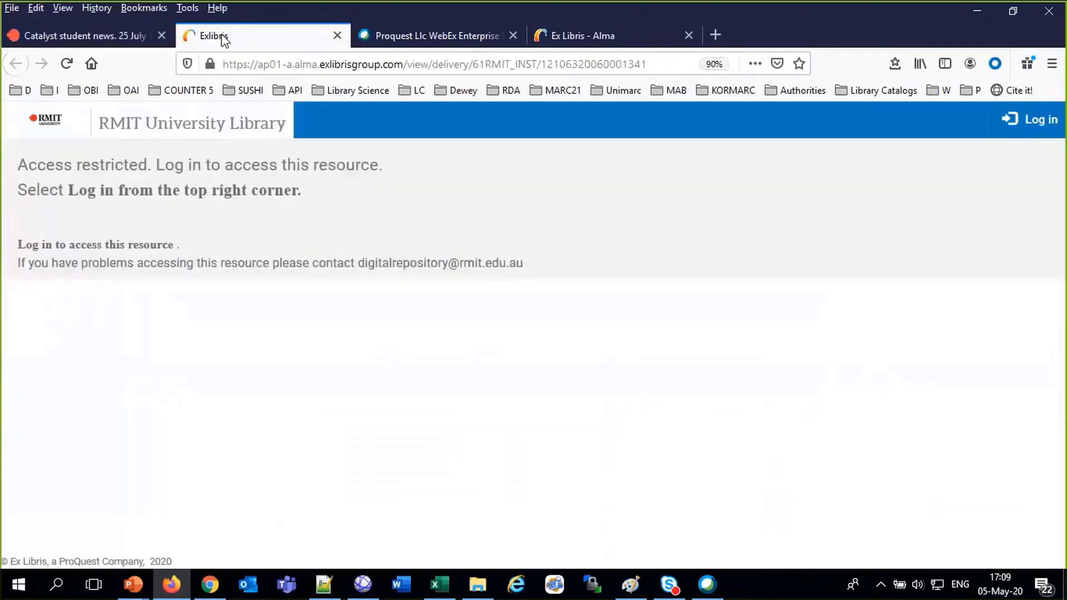
left_click(337, 35)
left_click(21, 90)
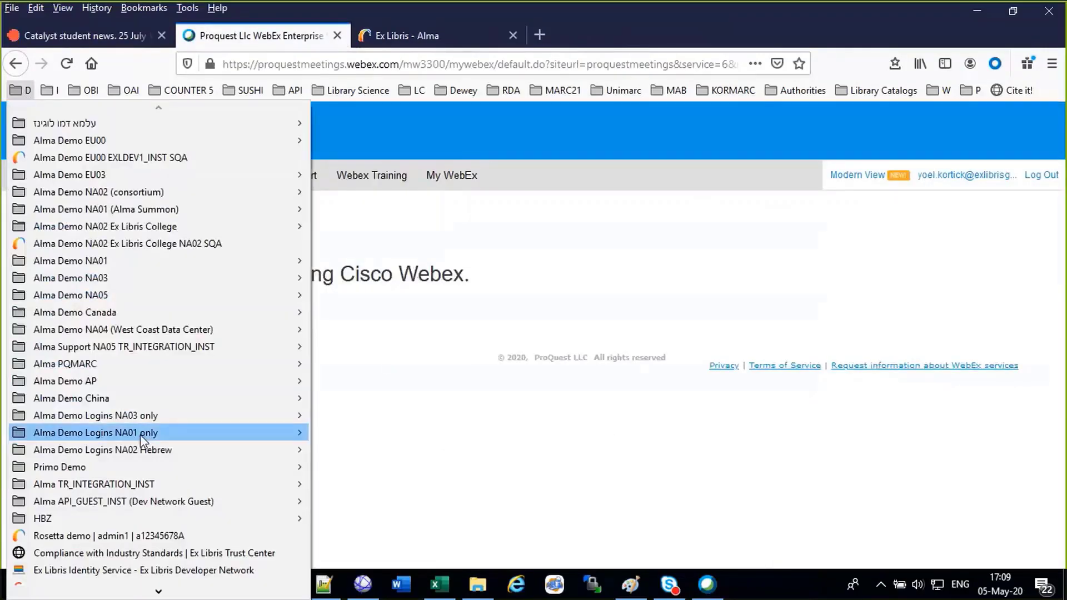
mouse_move(158, 470)
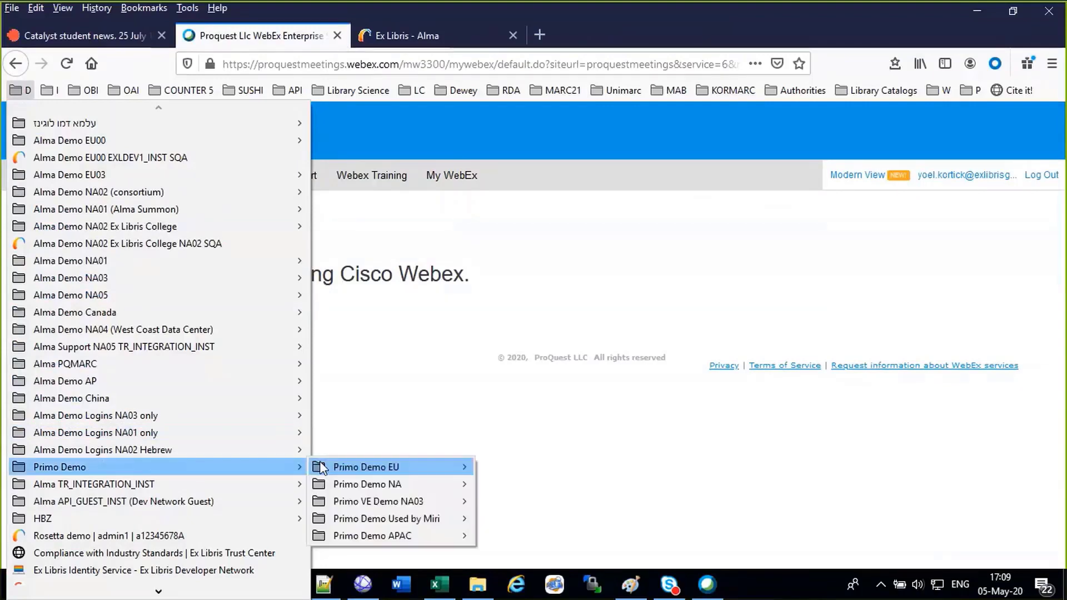
mouse_move(389, 468)
left_click(508, 468)
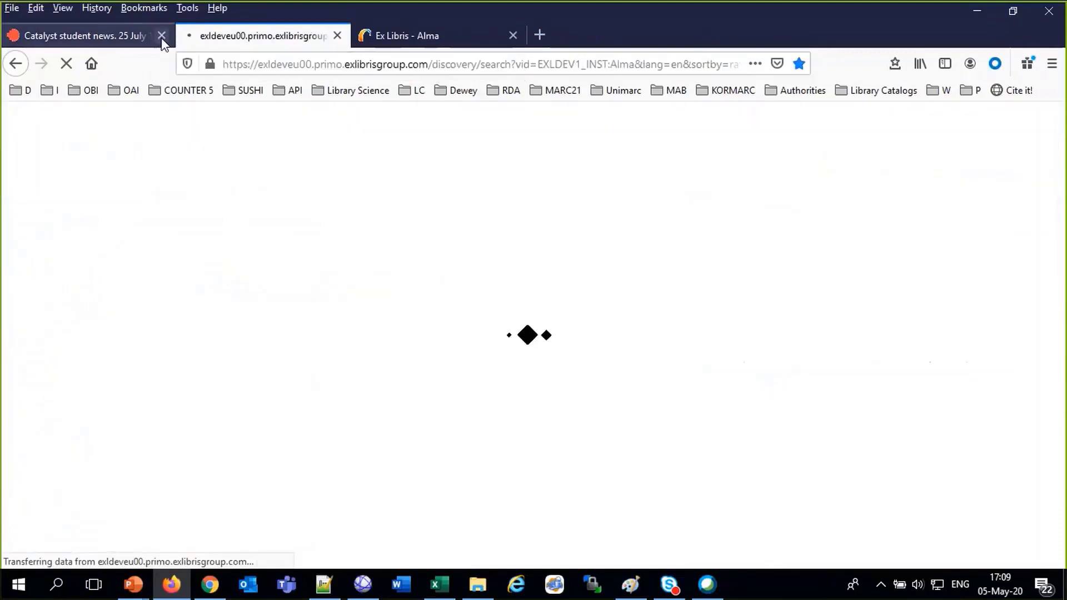
left_click(162, 36)
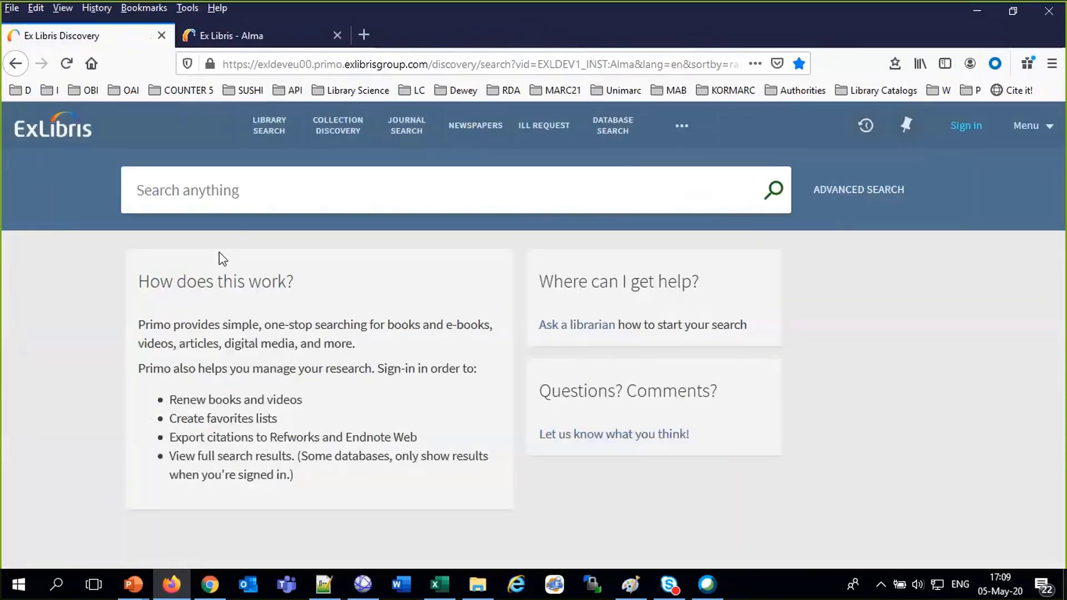
left_click(343, 135)
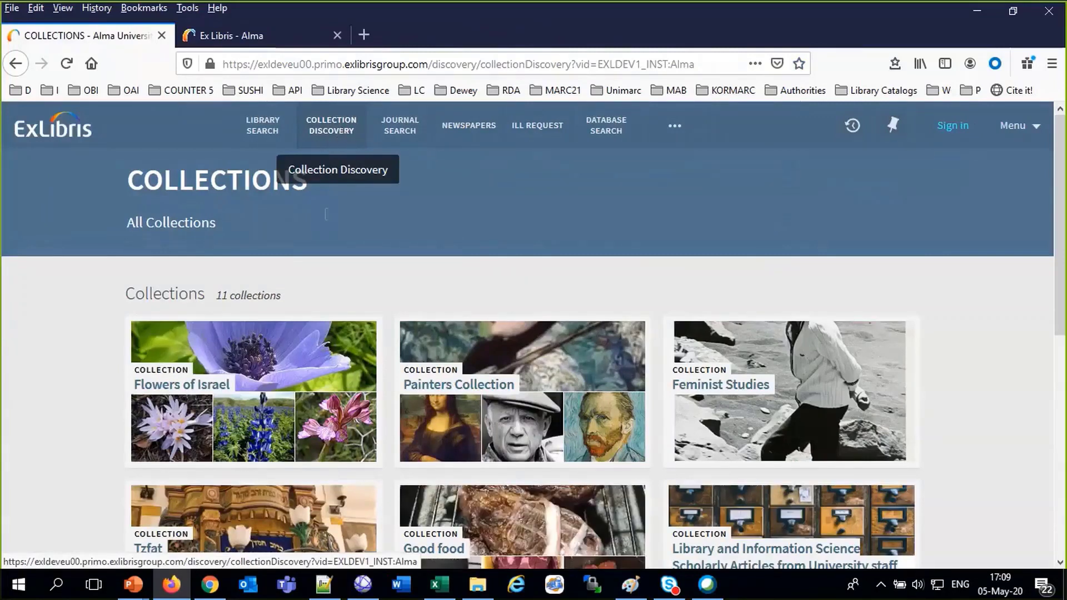
Open the Flowers of Israel collection, browse its five sub-collections and items, then return to Alma
mouse_move(217, 386)
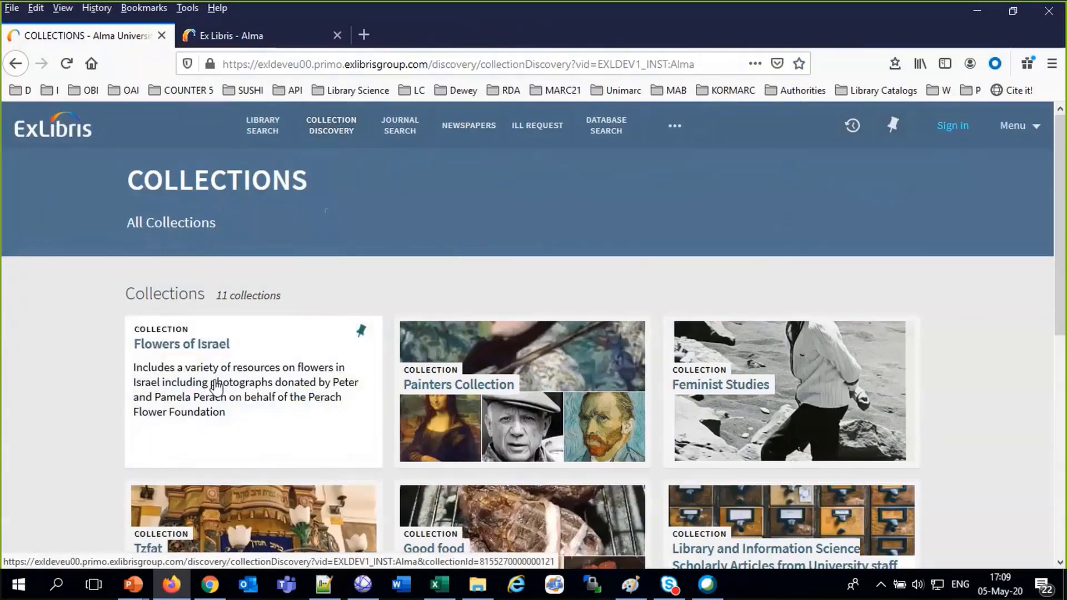
left_click(216, 386)
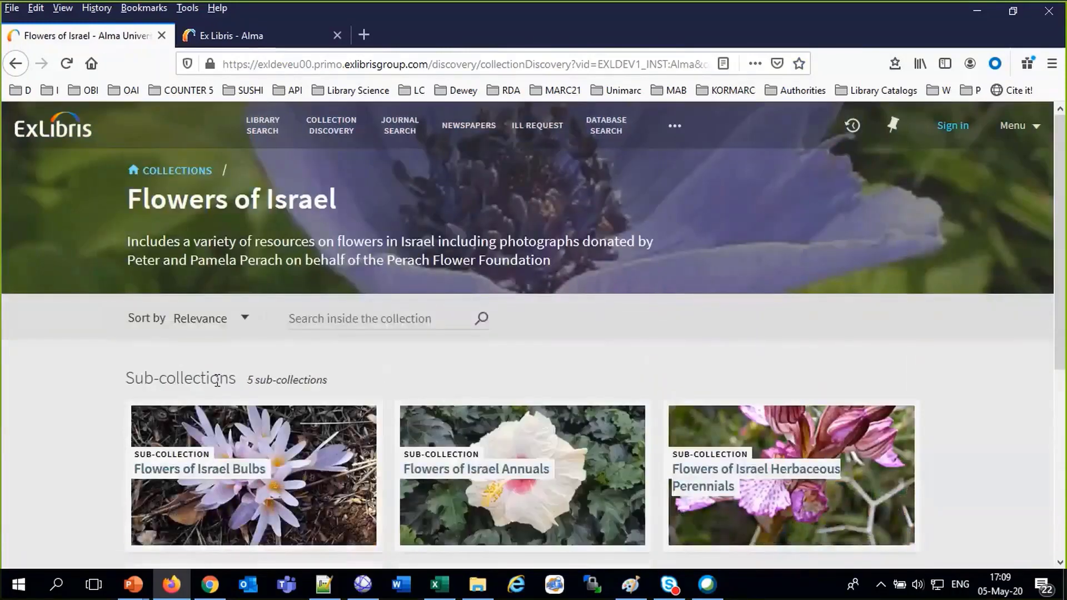
scroll(217, 381, "down", 3)
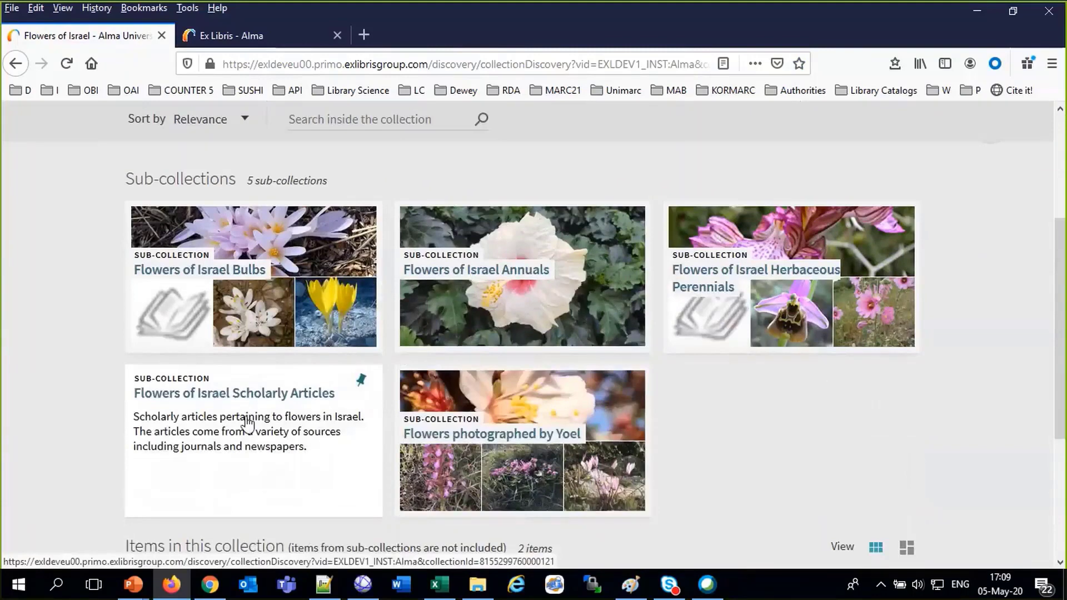
scroll(247, 423, "up", 4)
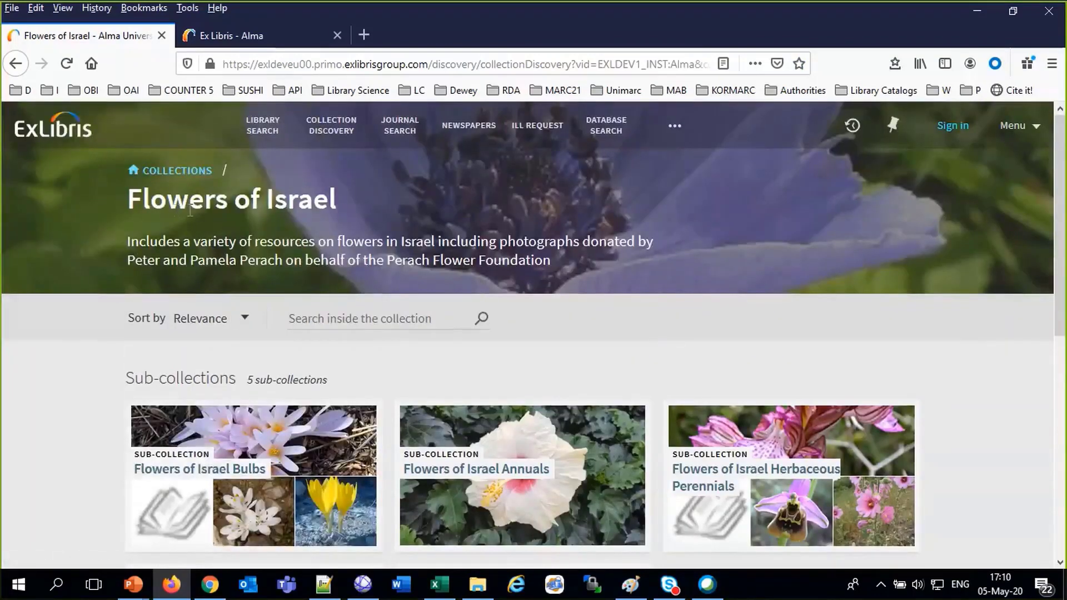
scroll(190, 210, "down", 8)
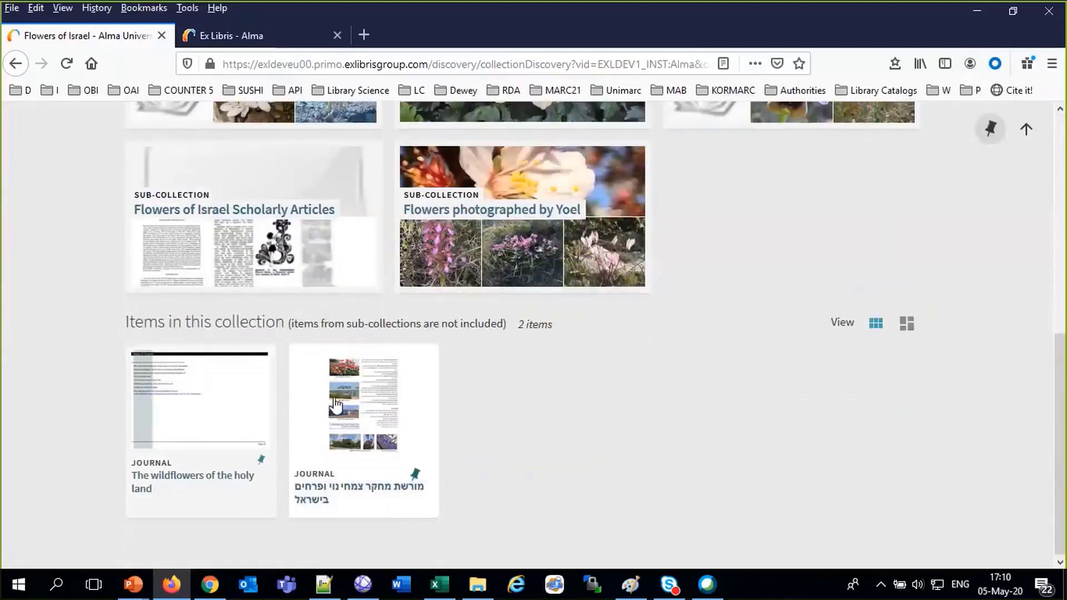
scroll(335, 405, "up", 8)
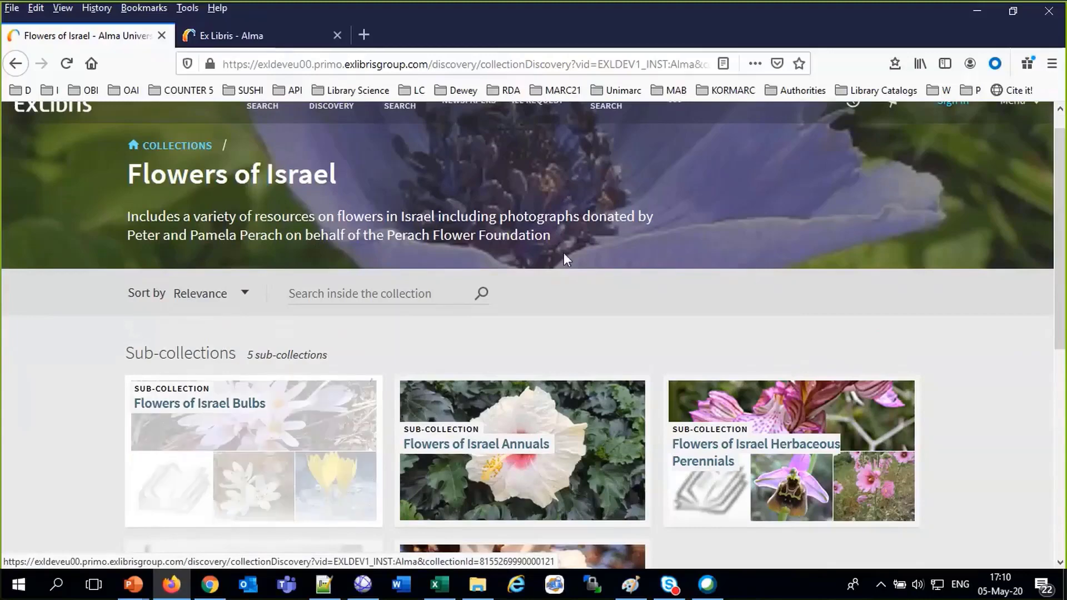
left_click(293, 43)
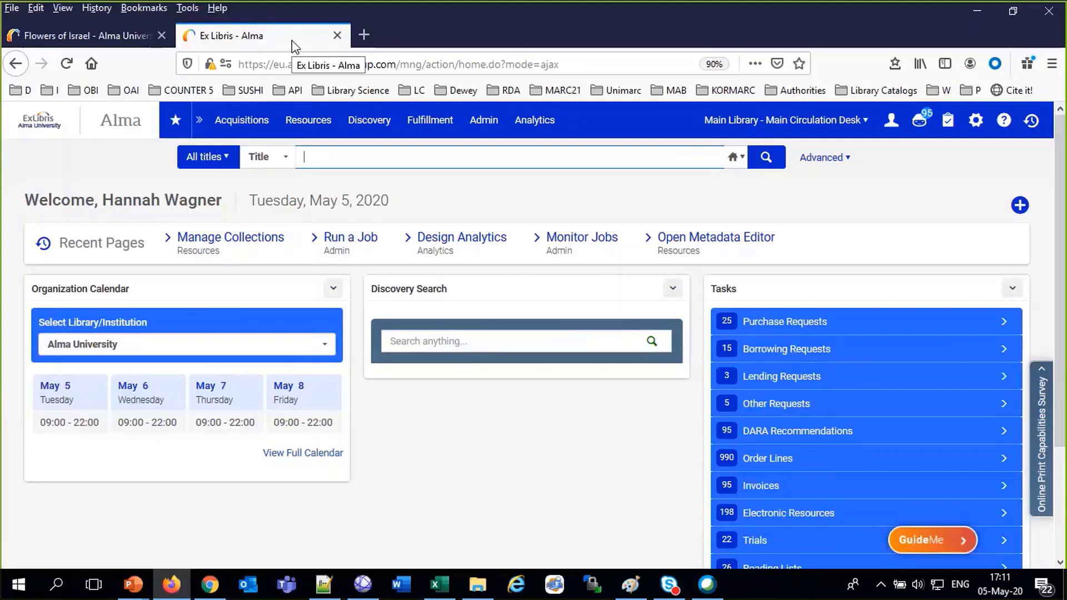
Go to Manage Collections from Alma's Resources menu
left_click(308, 121)
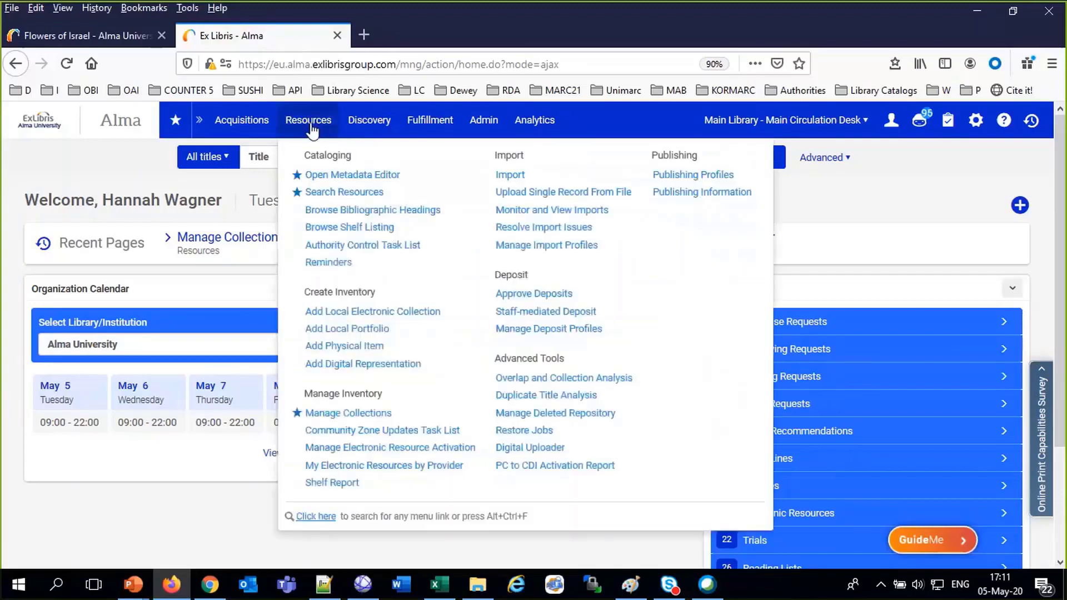
left_click(347, 414)
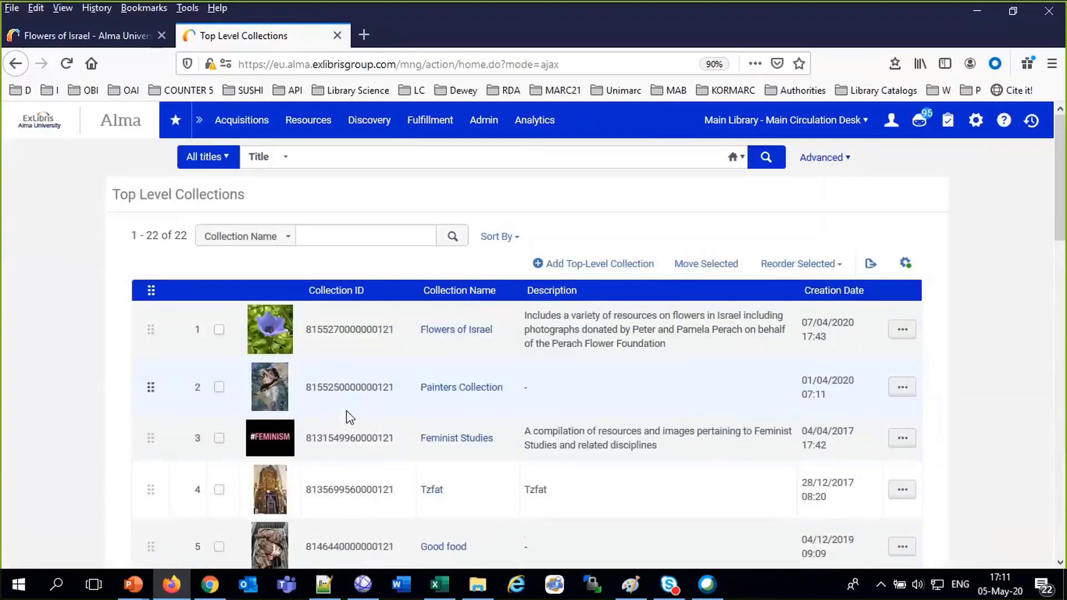
Go back from the Primo Flowers of Israel page to its list of all collections
left_click(104, 34)
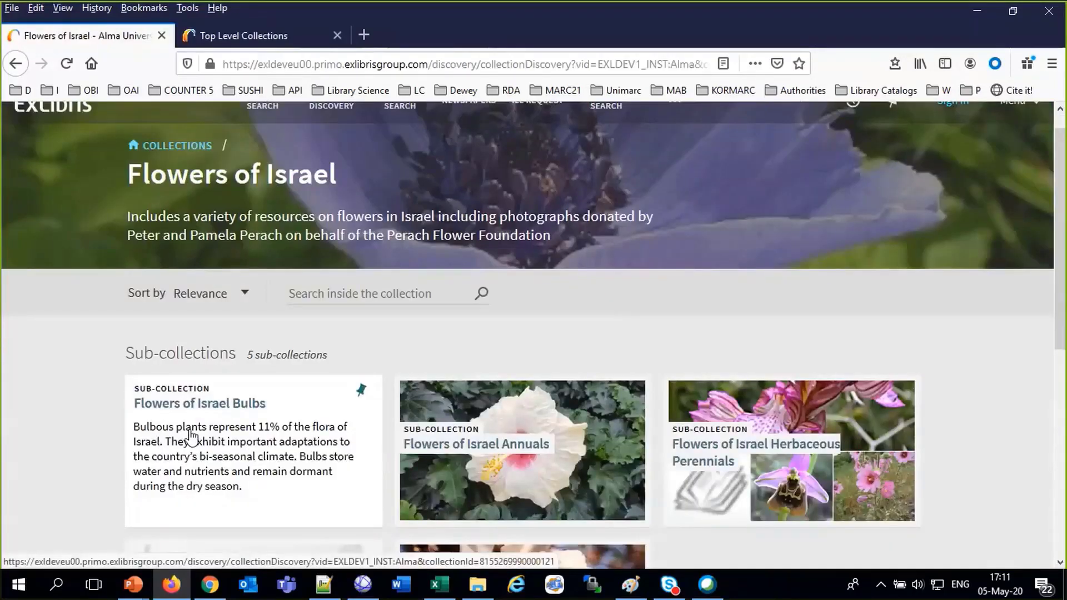
left_click(178, 148)
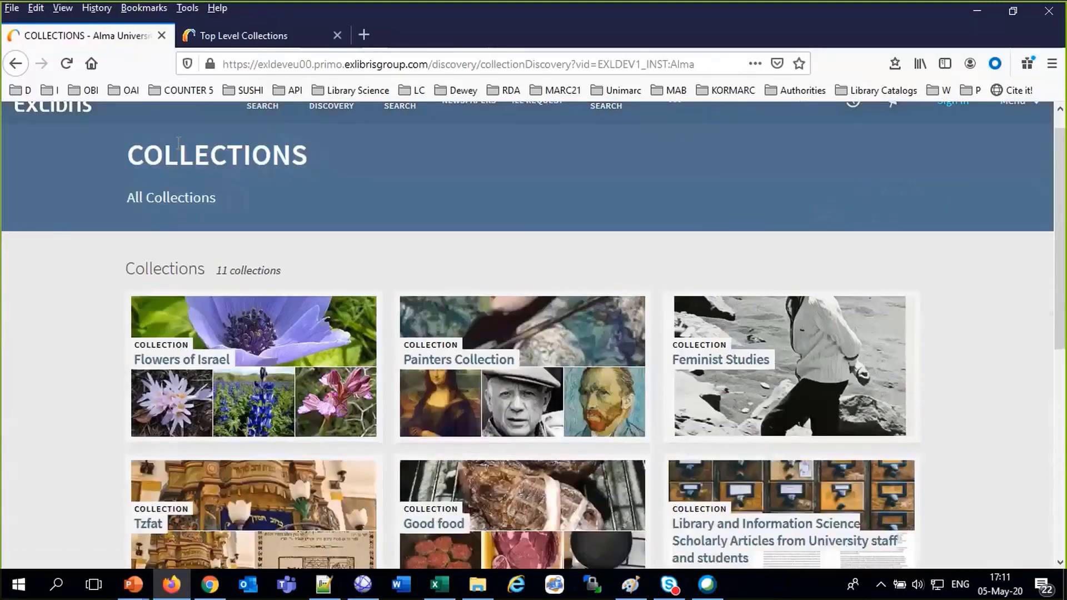
mouse_move(210, 392)
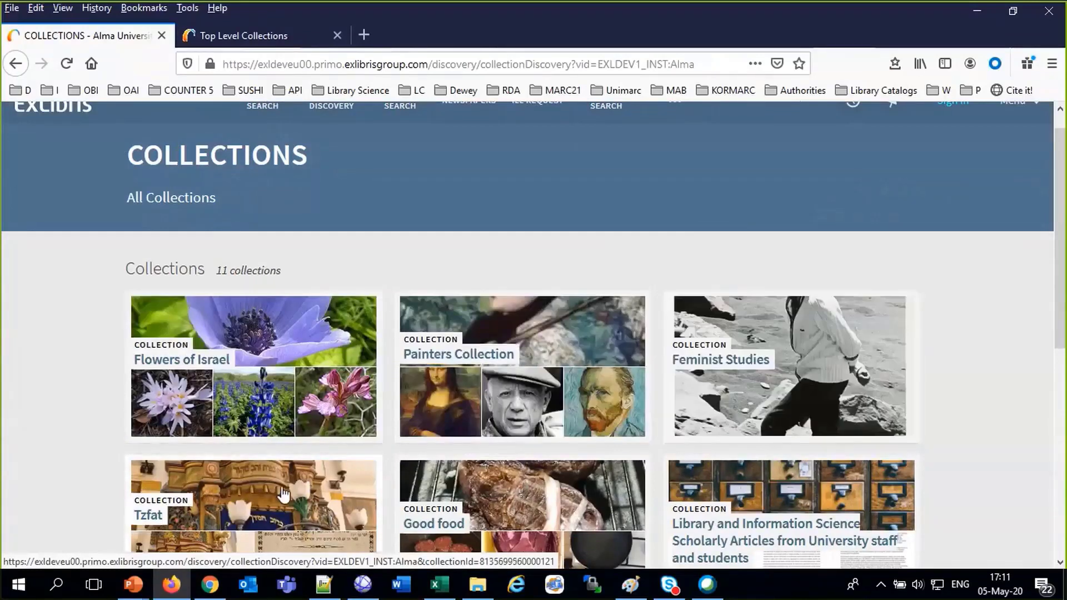
mouse_move(773, 523)
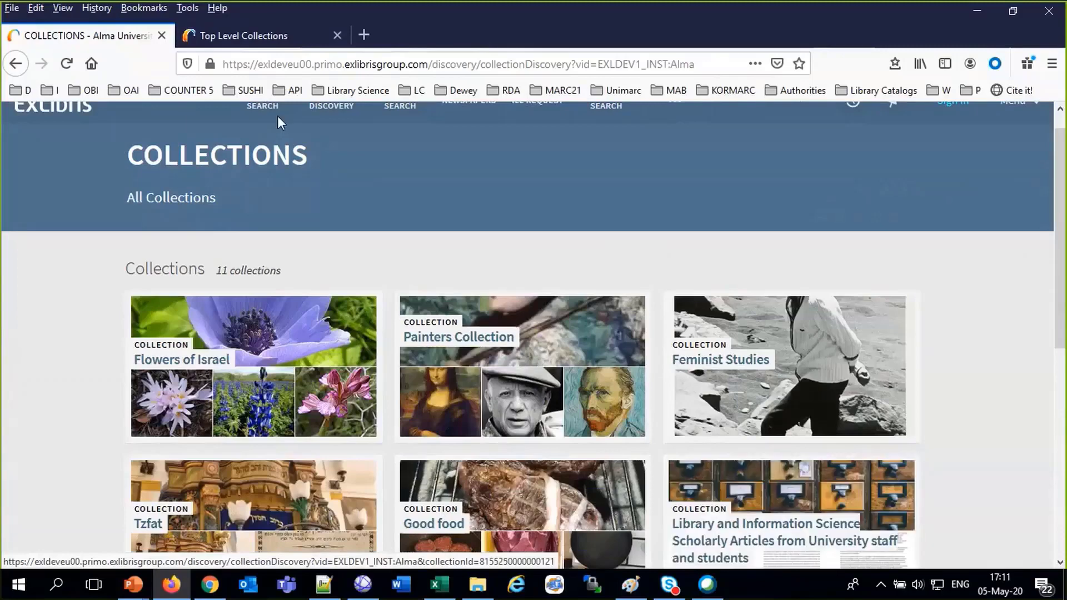
In Alma's Top Level Collections list, open the actions menu for Flowers of Israel
left_click(211, 35)
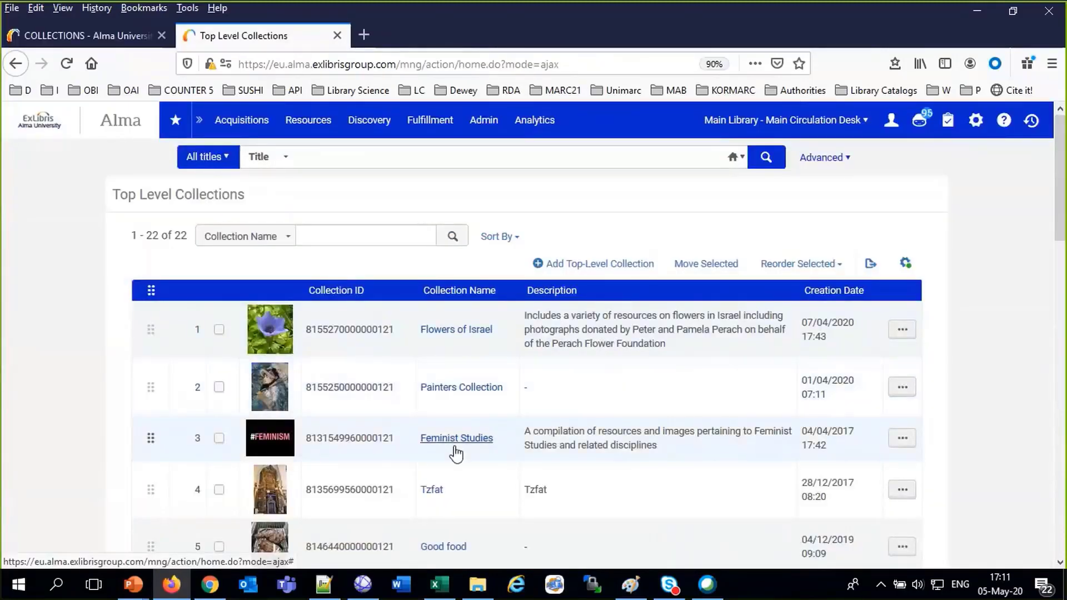
scroll(464, 549, "down", 3)
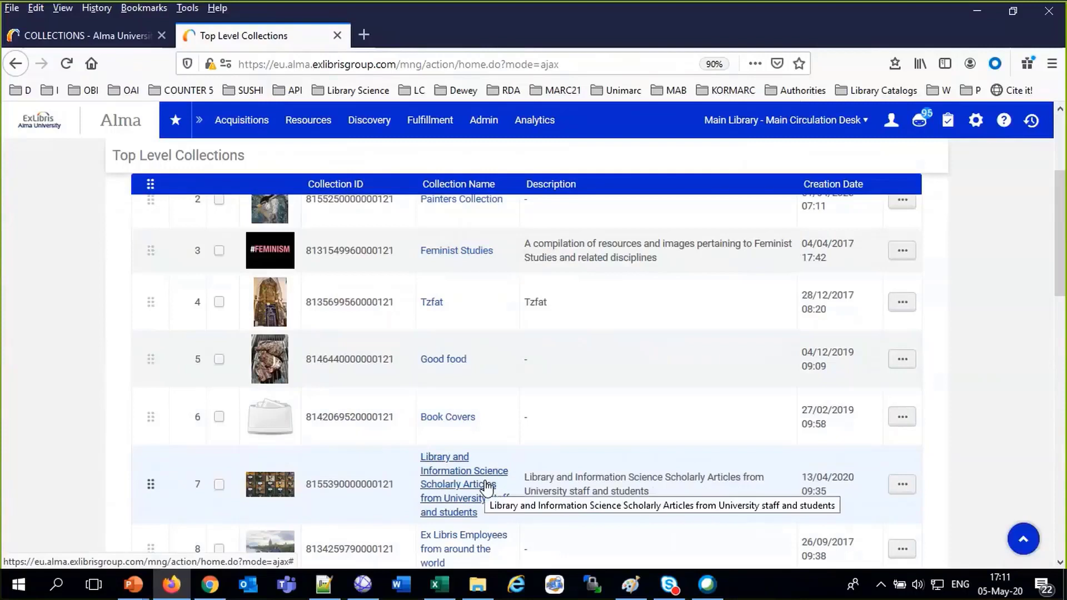
scroll(467, 392, "up", 3)
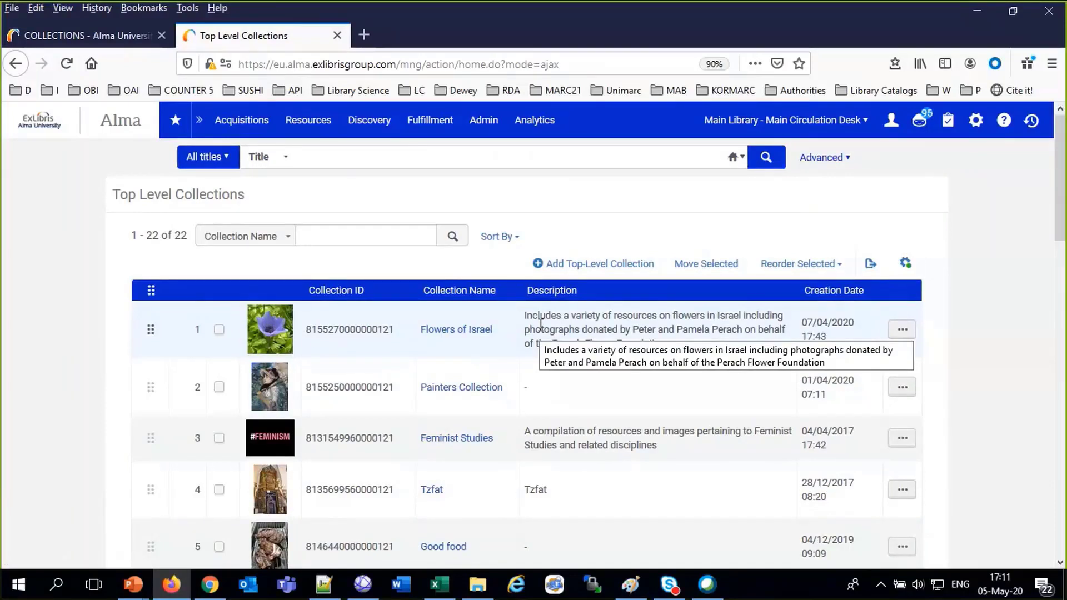
left_click(903, 329)
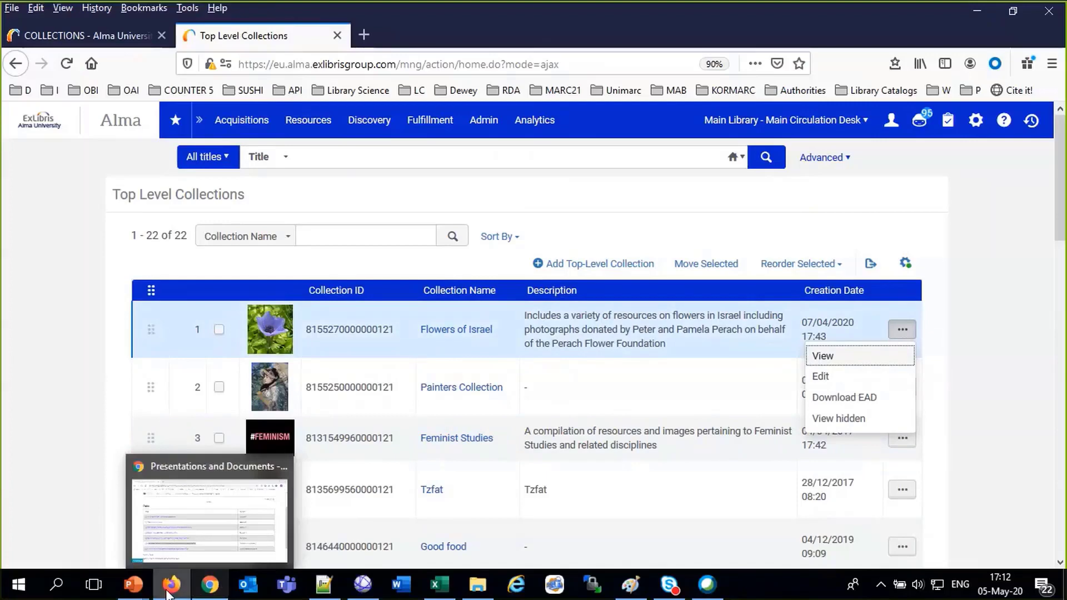
Search the PowerPoint presentation for 'roles', which returns no match
mouse_move(180, 590)
mouse_move(133, 584)
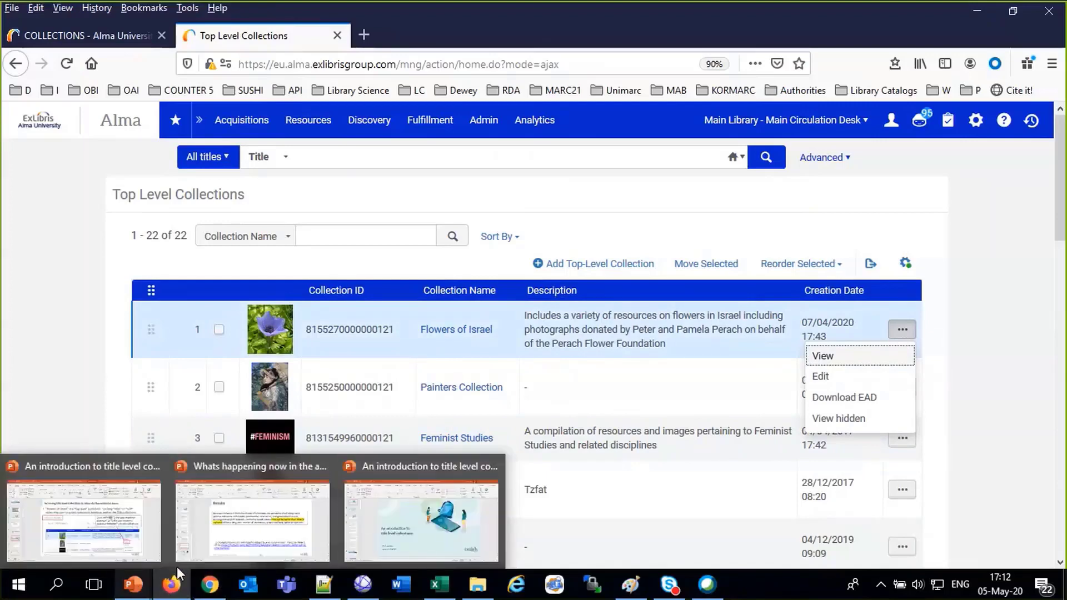
left_click(366, 520)
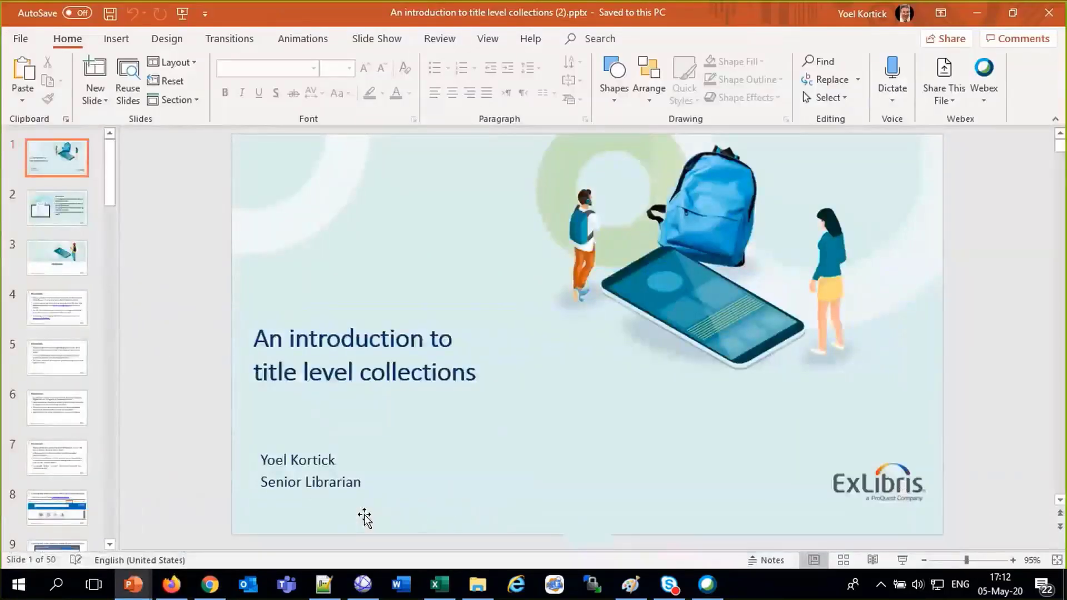
key("ctrl+f")
type("ehr")
key("BackSpace")
key("BackSpace")
key("BackSpace")
type("r")
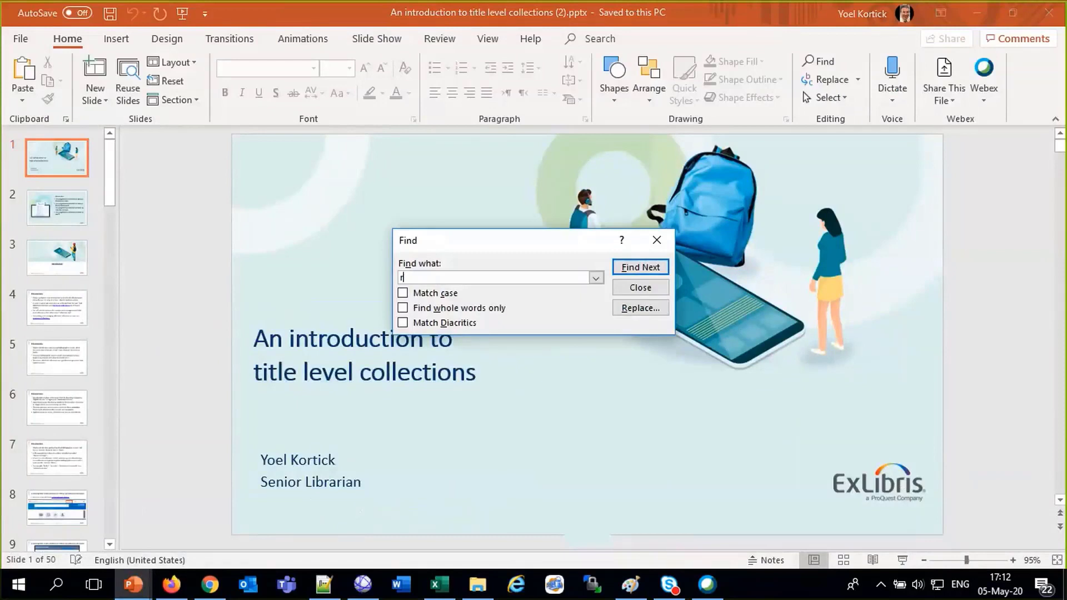
type("le")
key("BackSpace")
key("BackSpace")
key("BackSpace")
key("BackSpace")
type("roles")
key("Return")
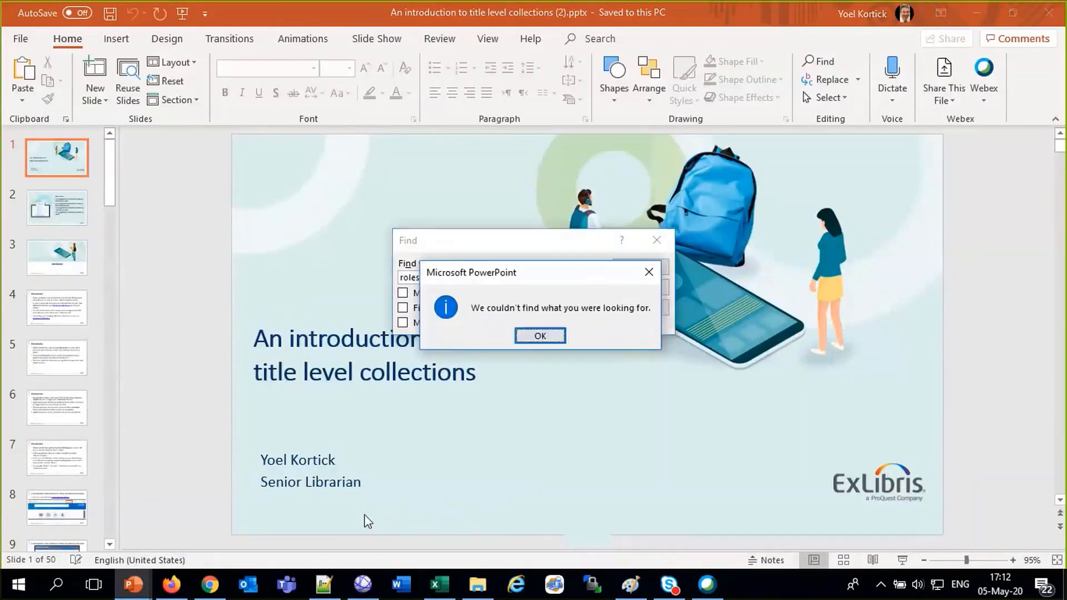
key("Return")
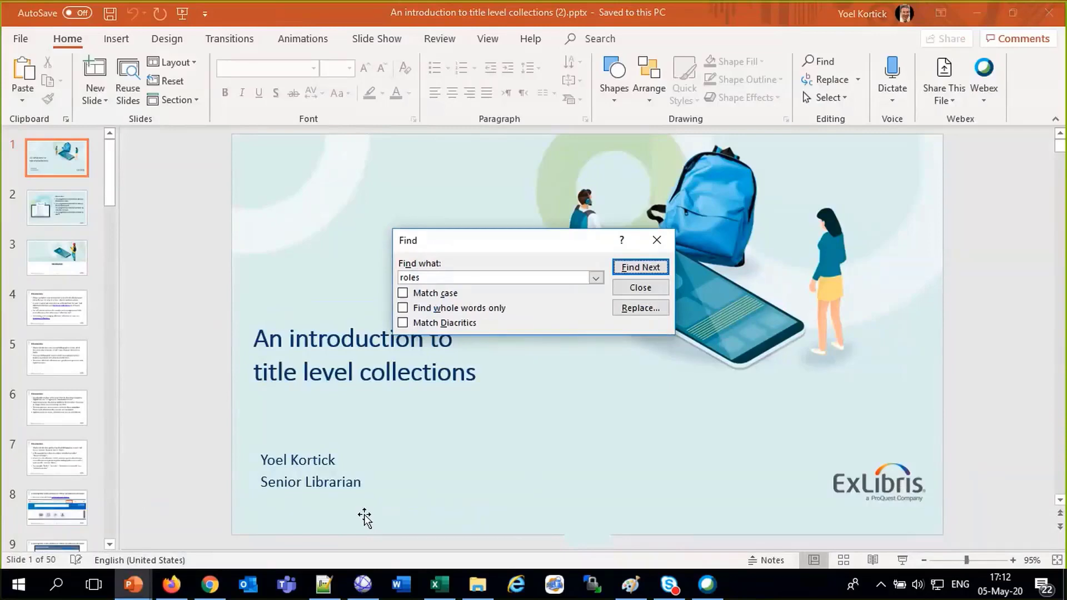
Search for 'role' instead and select the Collection Inventory Operator role names on slide 13
double_click(493, 276)
key("End")
key("BackSpace")
key("Return")
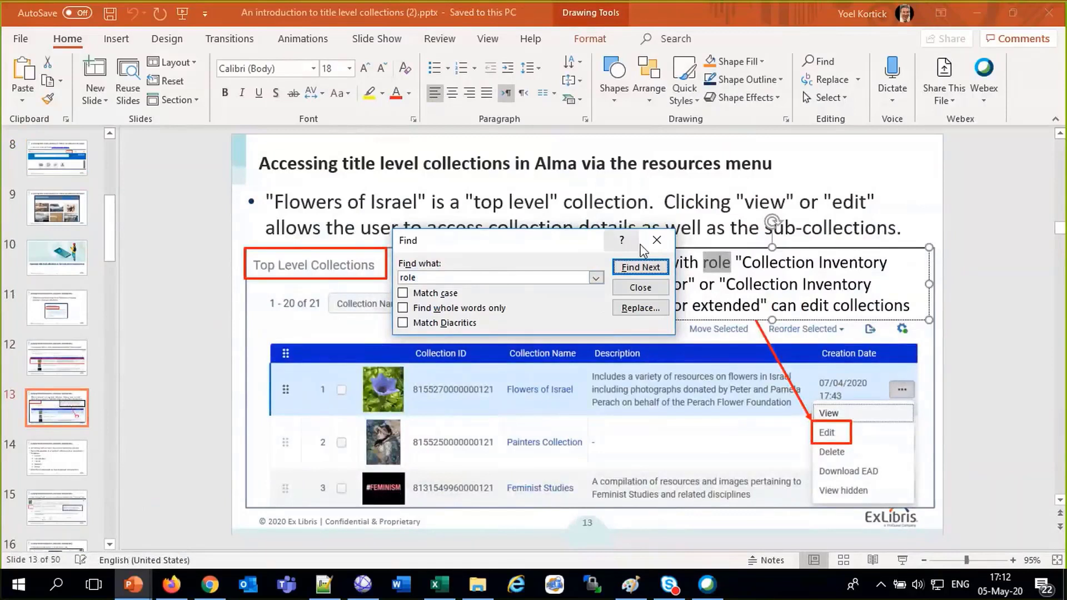
left_click(656, 240)
left_click(745, 268)
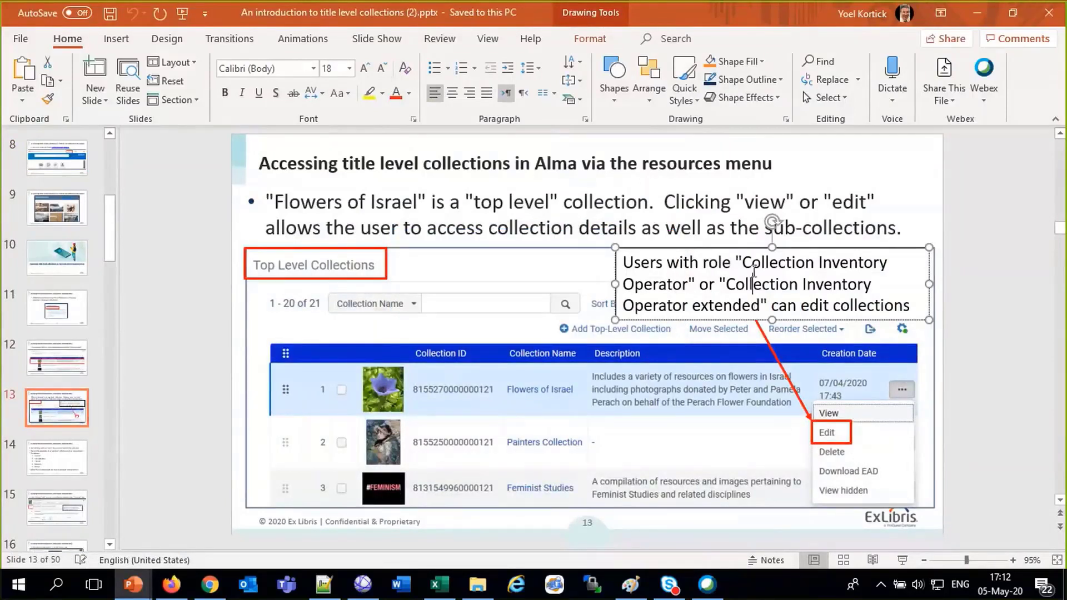
left_click_drag(745, 268, 757, 310)
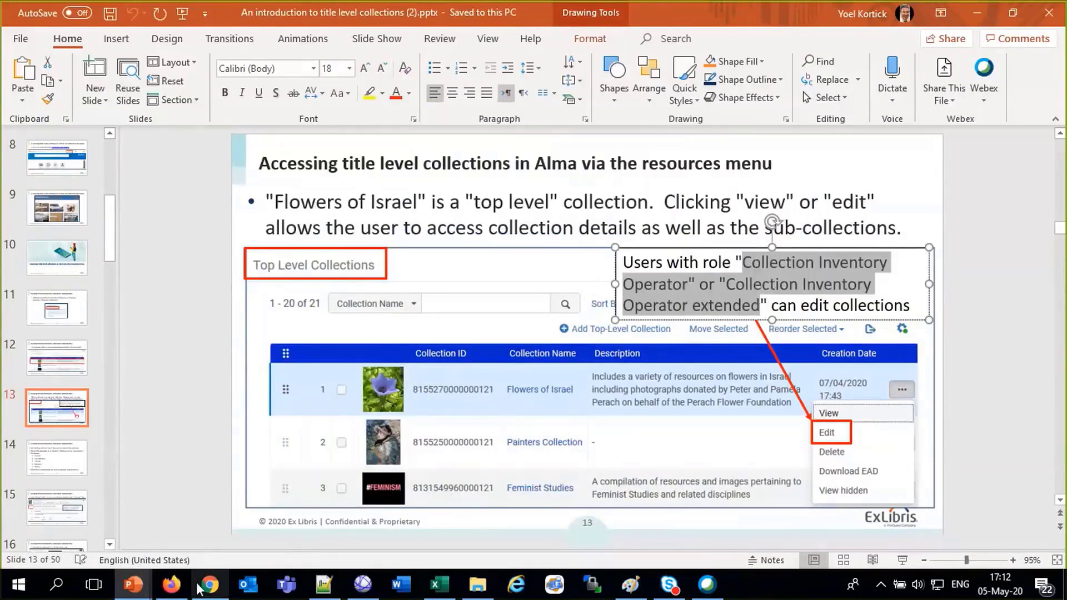
left_click(171, 584)
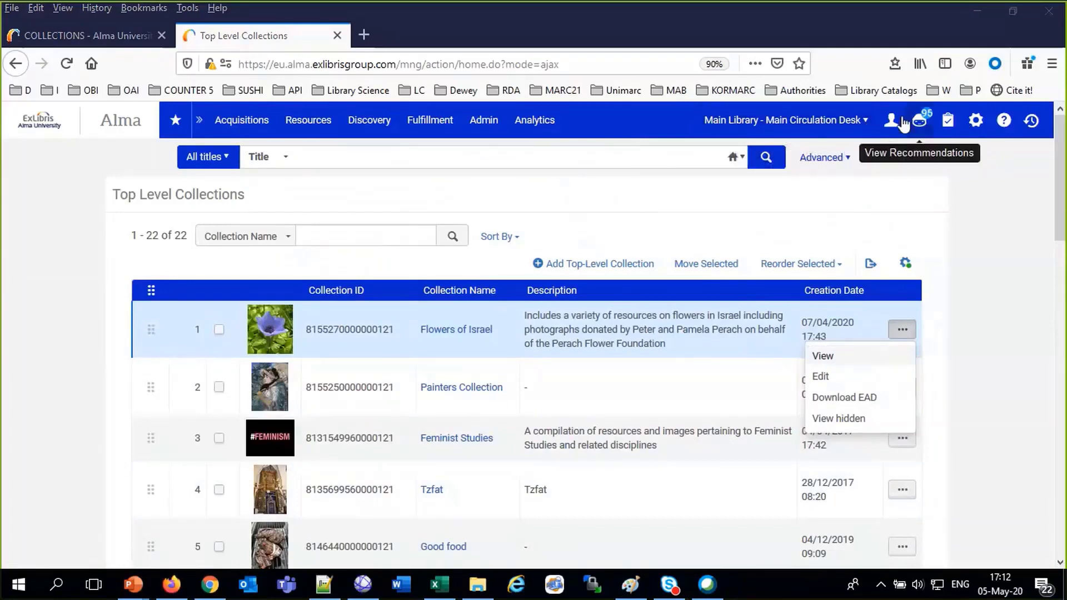
Open the user's details page and start adding a new role
left_click(892, 138)
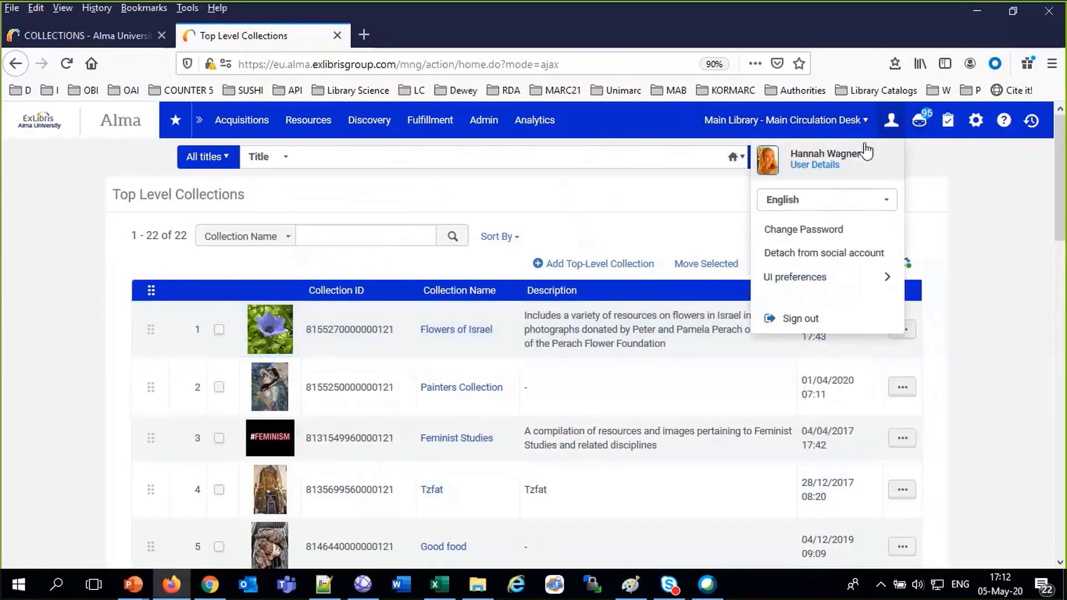
left_click(819, 168)
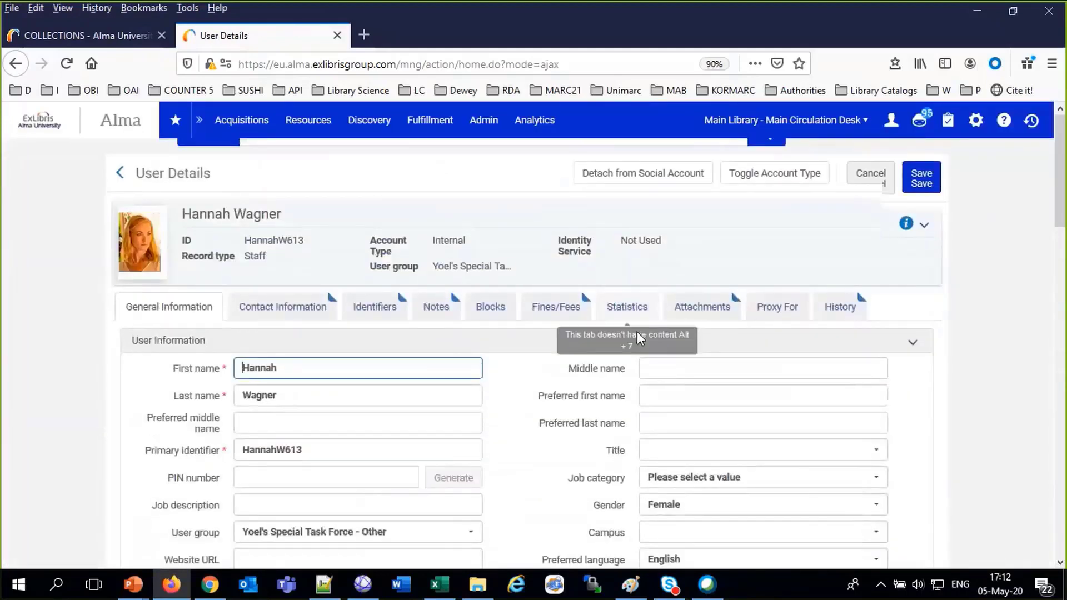
scroll(636, 331, "down", 10)
scroll(637, 337, "down", 2)
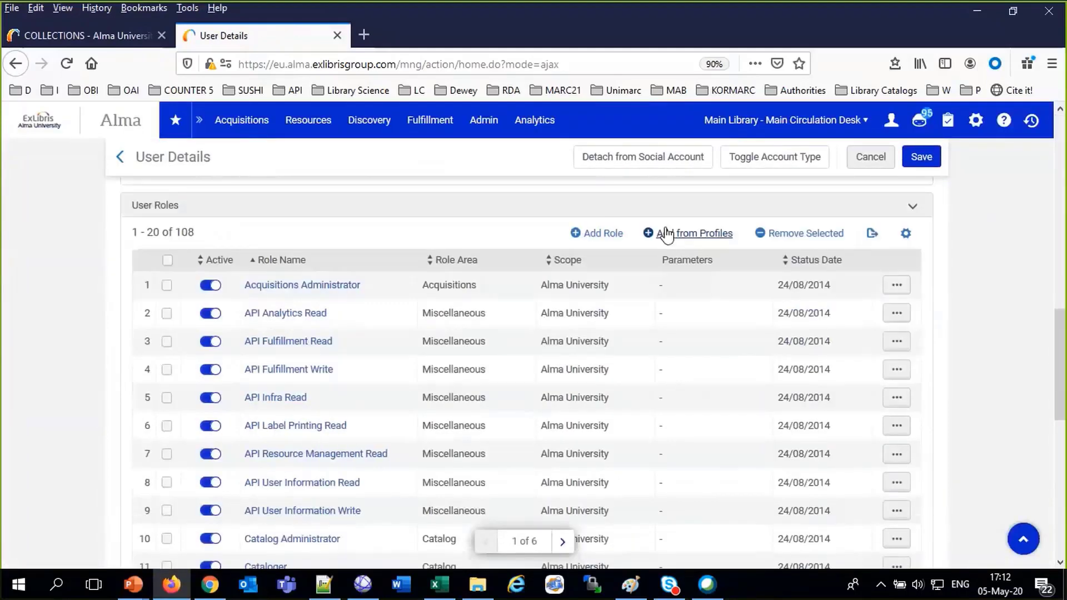
left_click(590, 241)
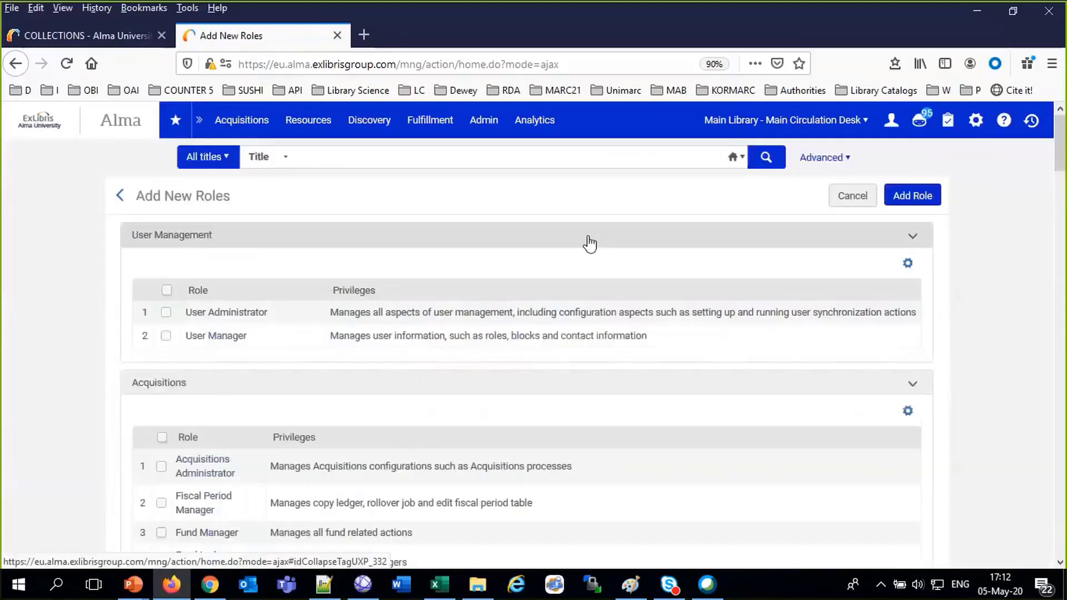
Find 'collect' on the Add New Roles page to locate the Collection Inventory Operator roles
key("ctrl+f")
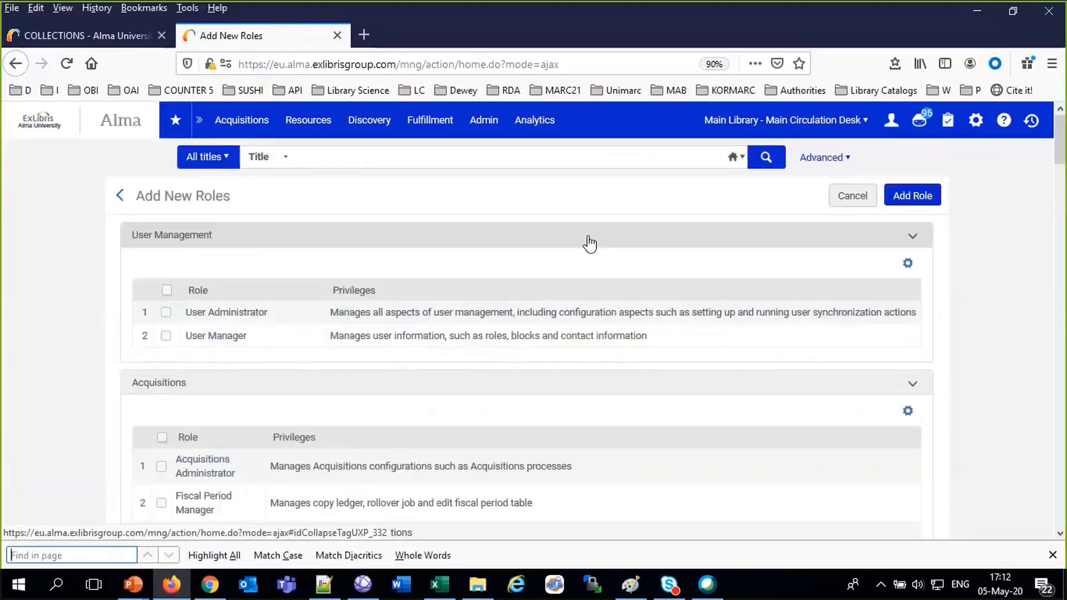
type("coille")
key("BackSpace")
key("BackSpace")
key("BackSpace")
key("BackSpace")
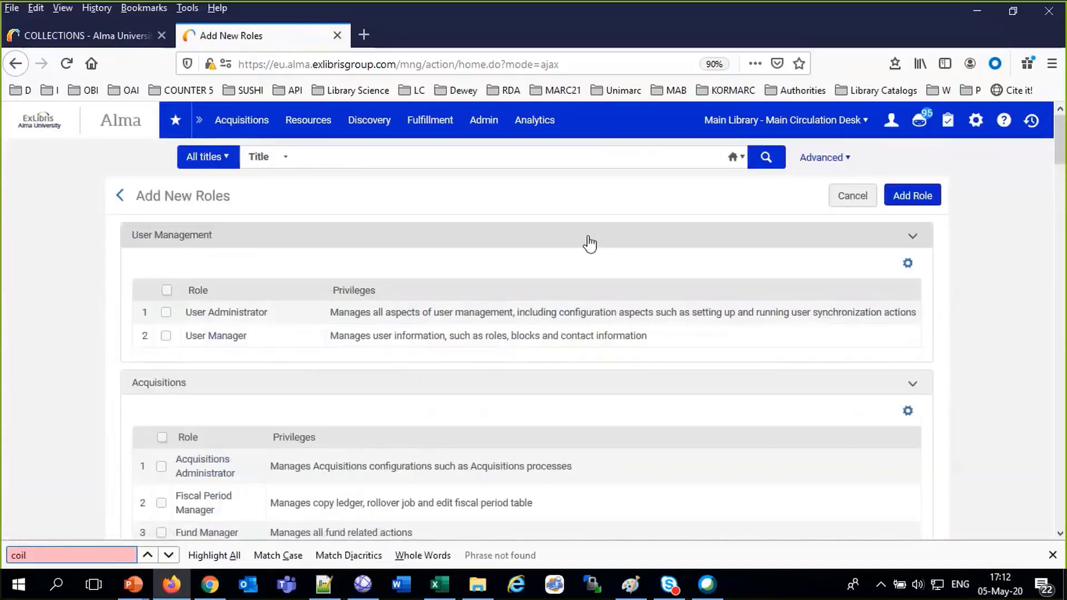
type("llect")
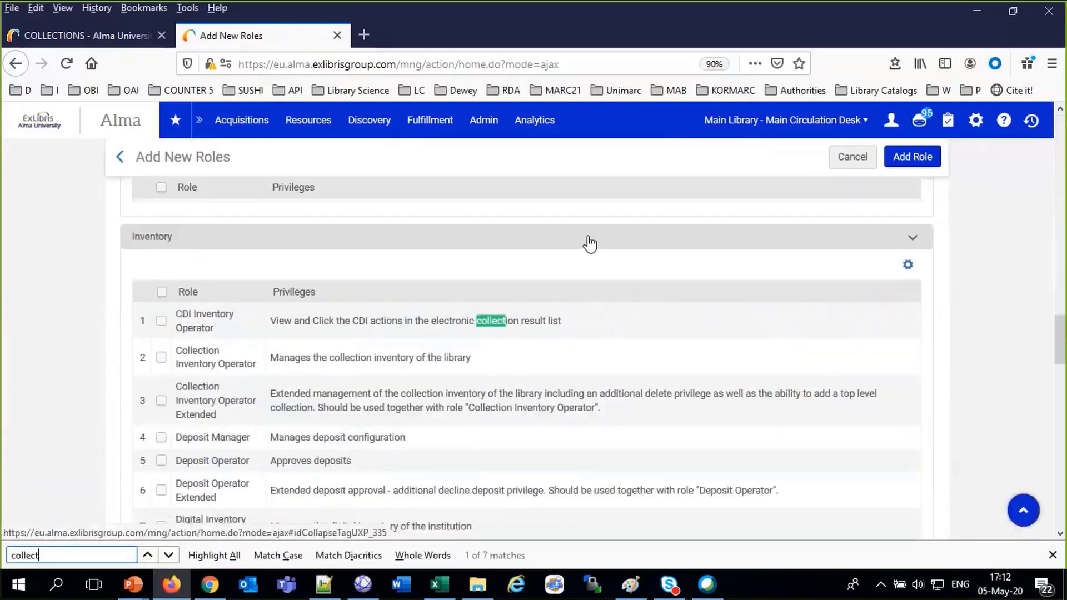
key("Return")
key("Return")
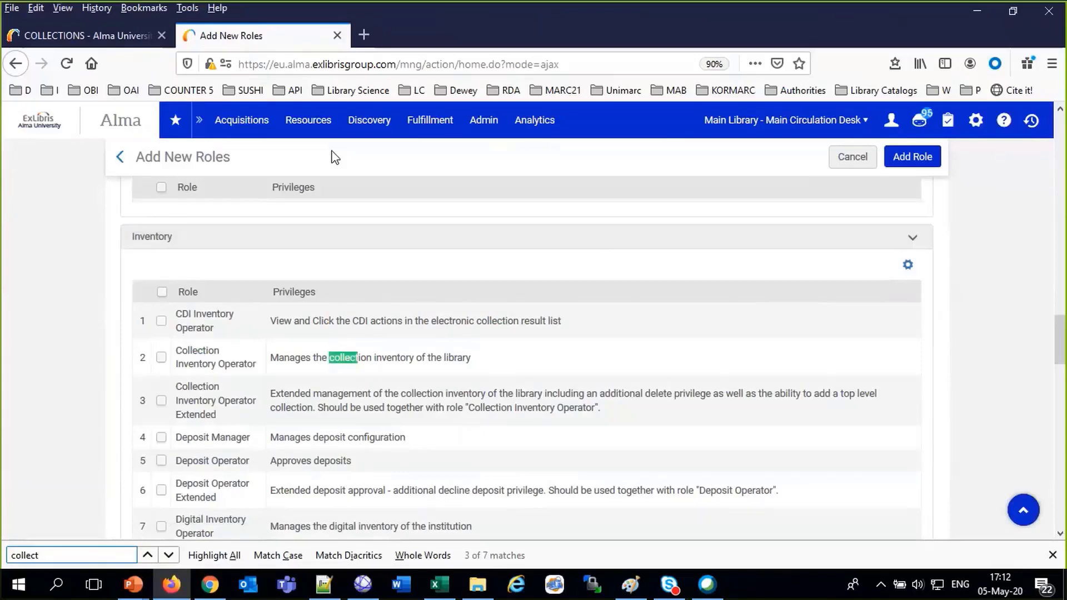
left_click(298, 124)
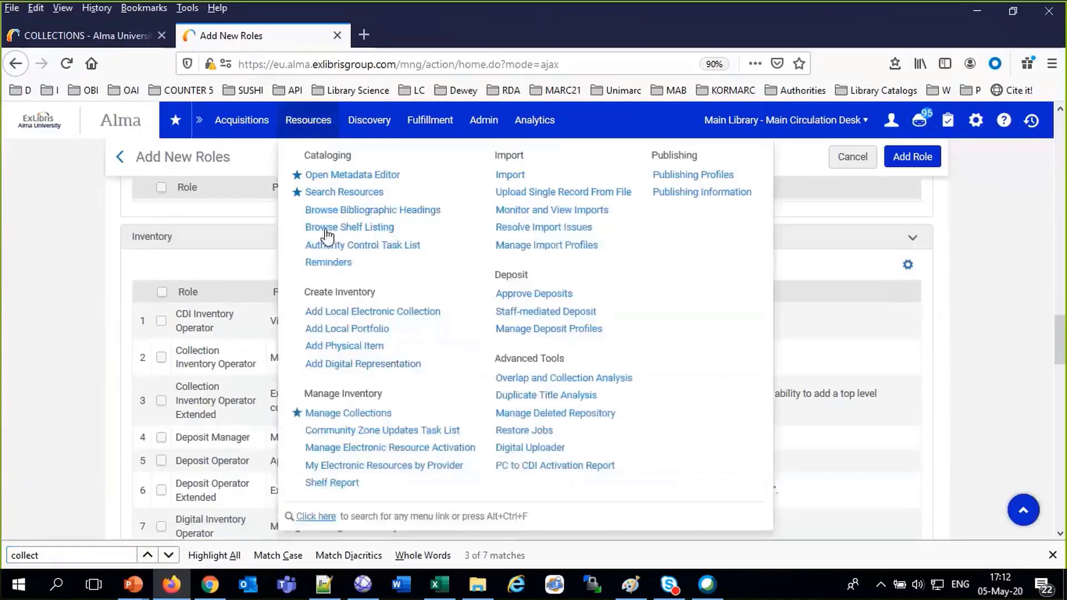
Open the Flowers of Israel collection for editing from Manage Collections
left_click(350, 414)
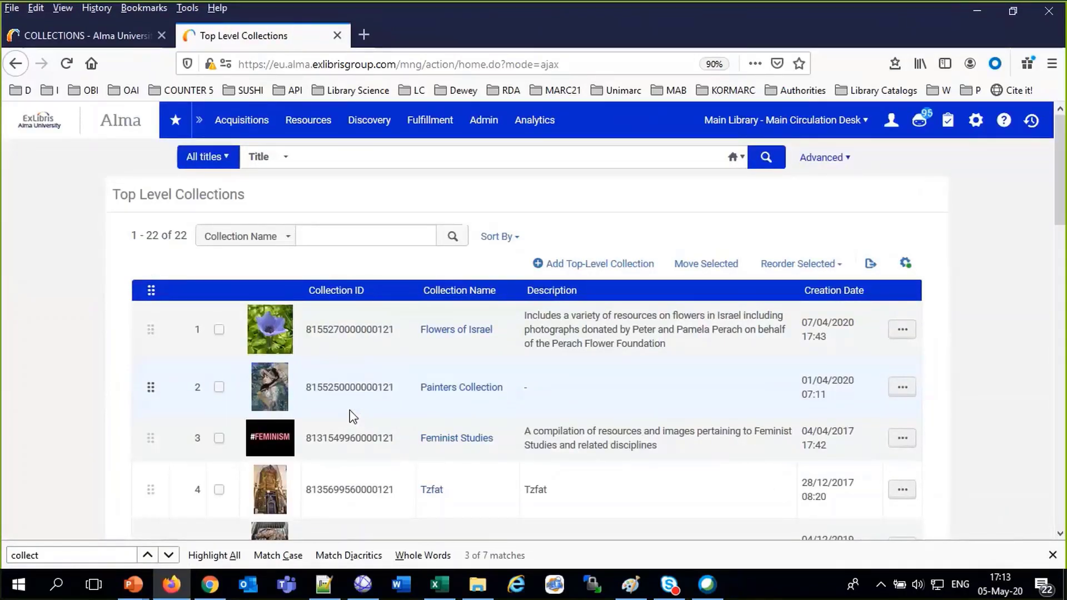
left_click(910, 334)
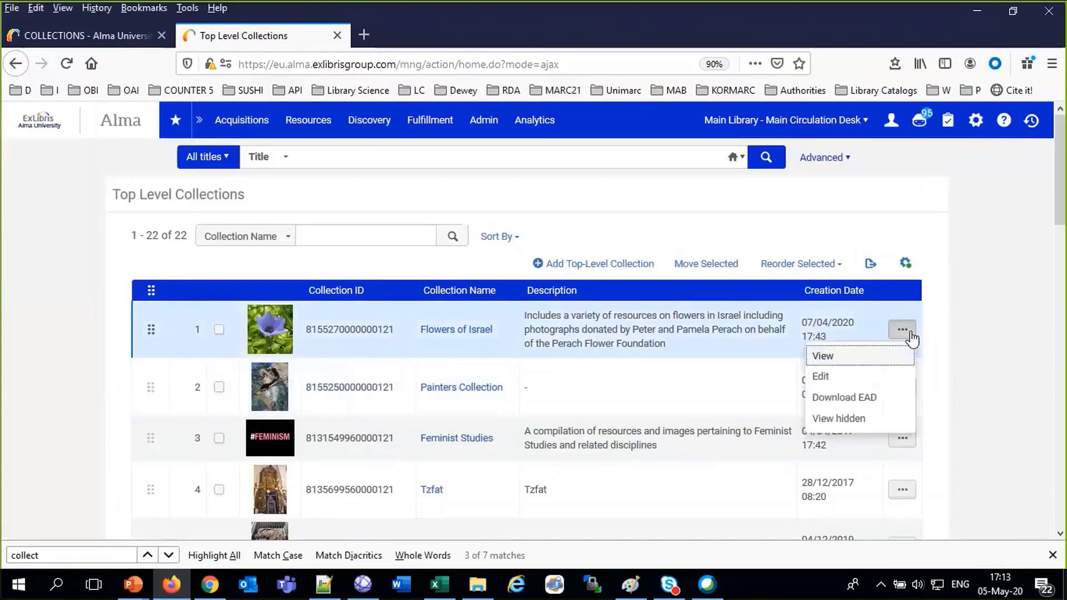
left_click(833, 376)
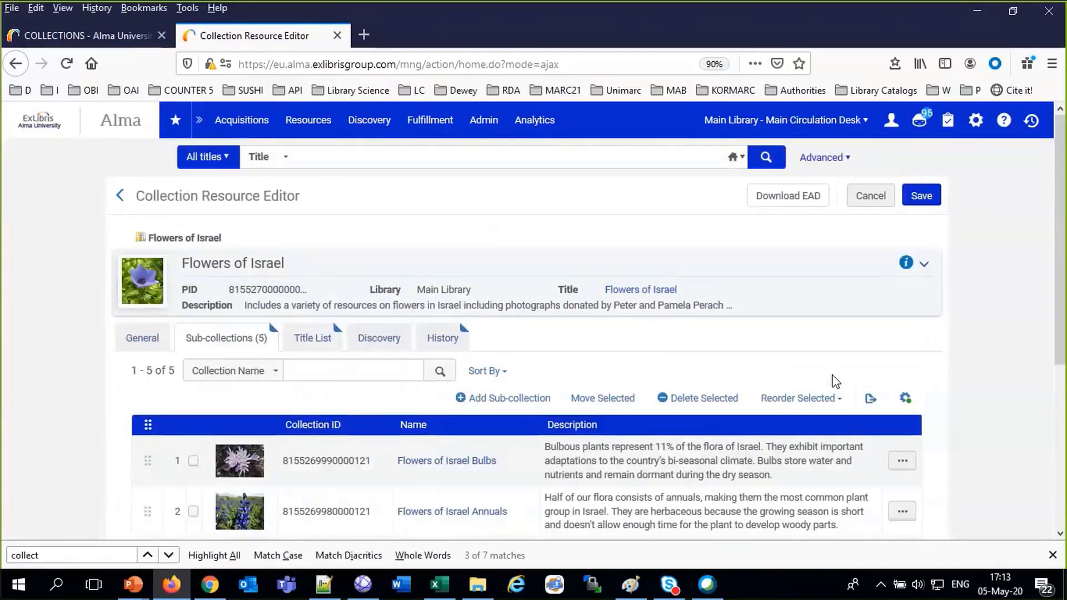
scroll(602, 367, "down", 5)
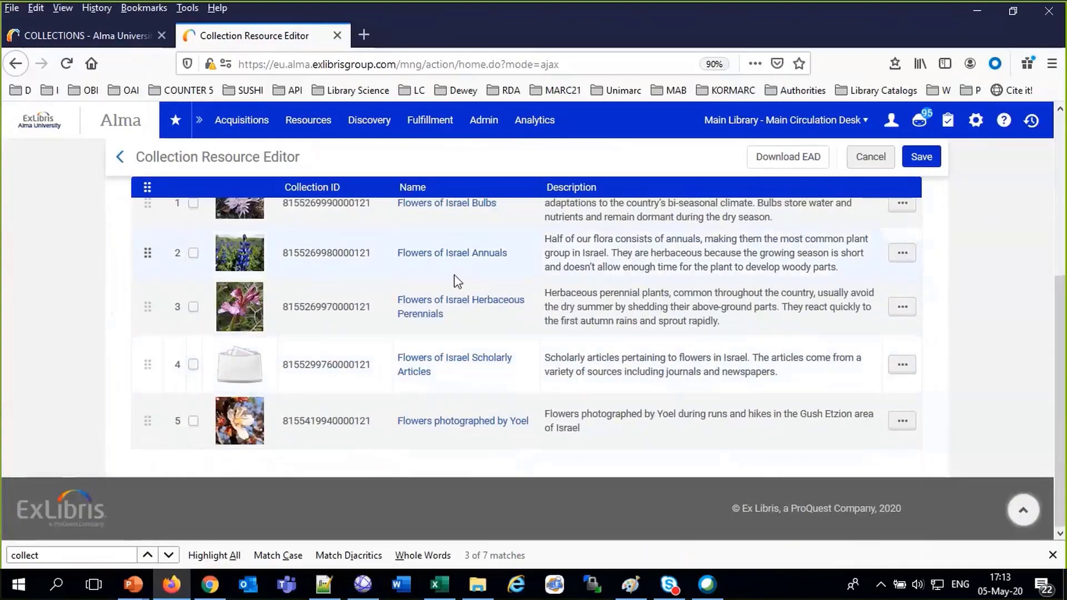
scroll(498, 339, "up", 5)
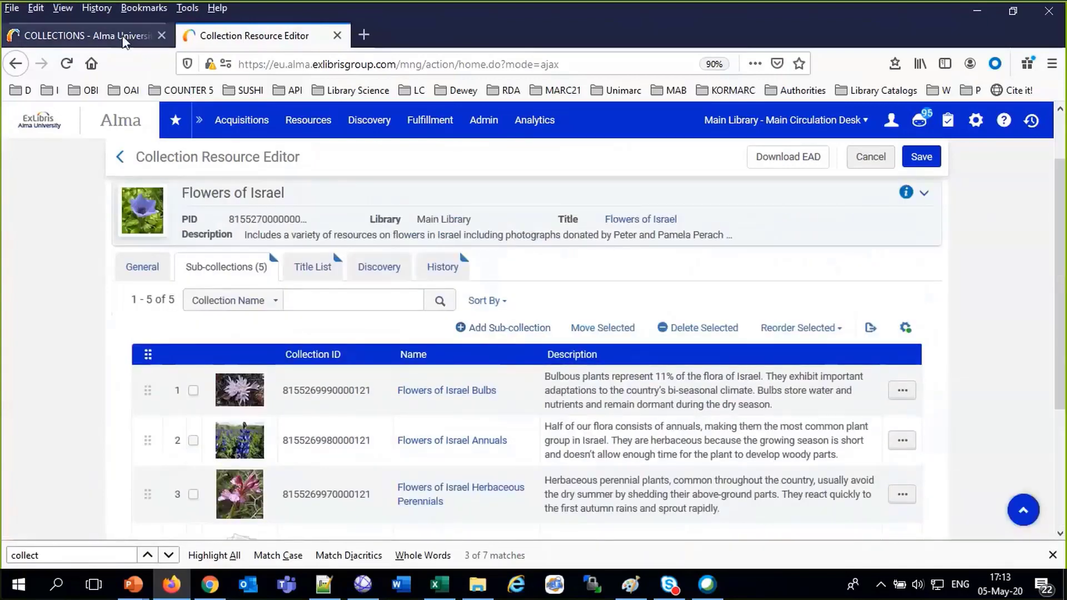
Compare with the Flowers of Israel page in Primo, then return to the editor
left_click(83, 35)
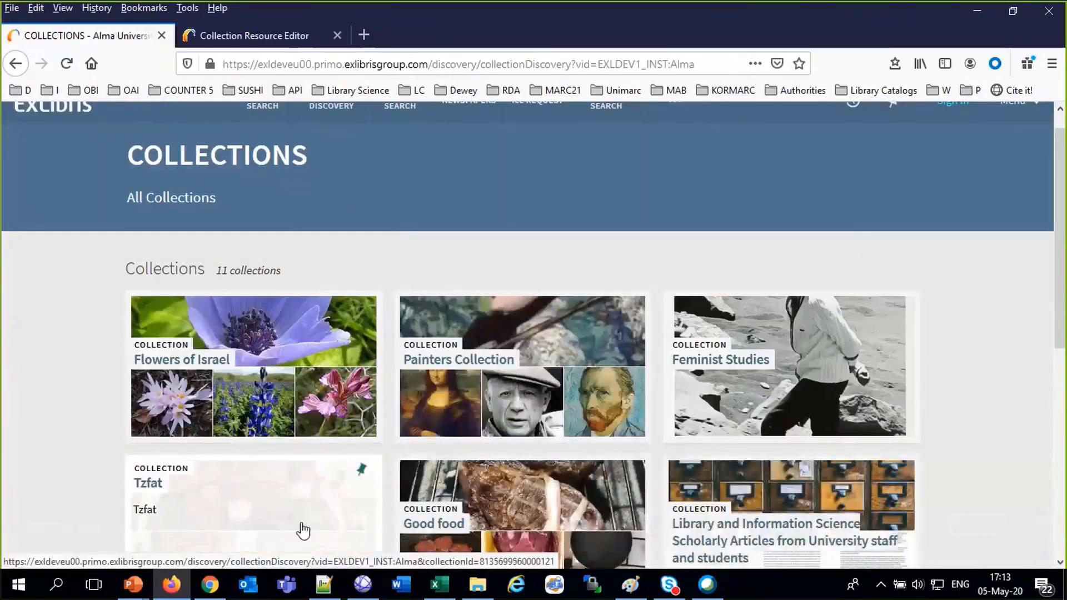
left_click(352, 356)
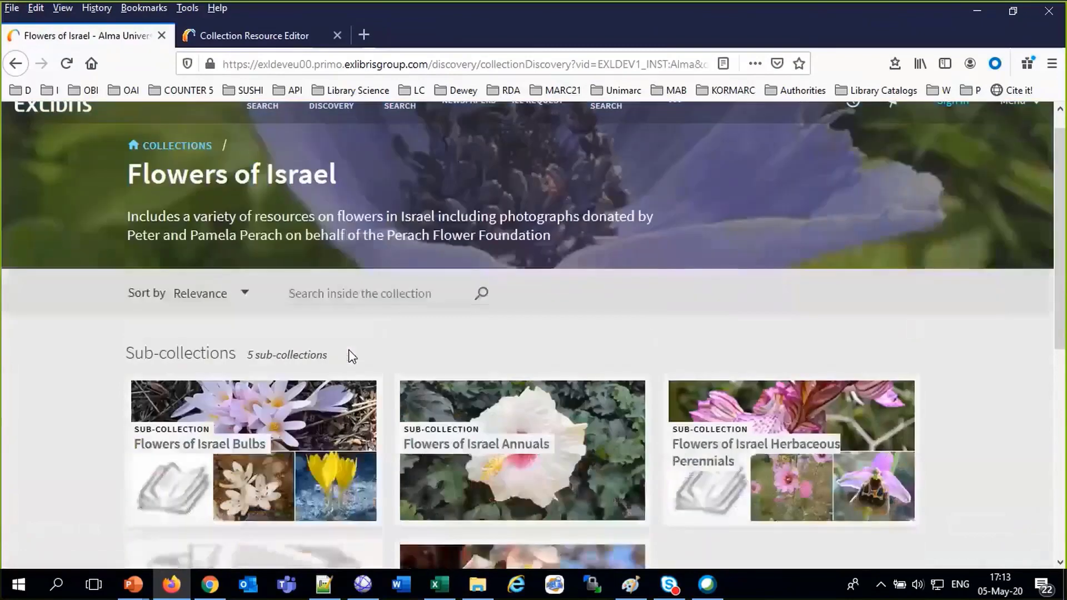
left_click(278, 36)
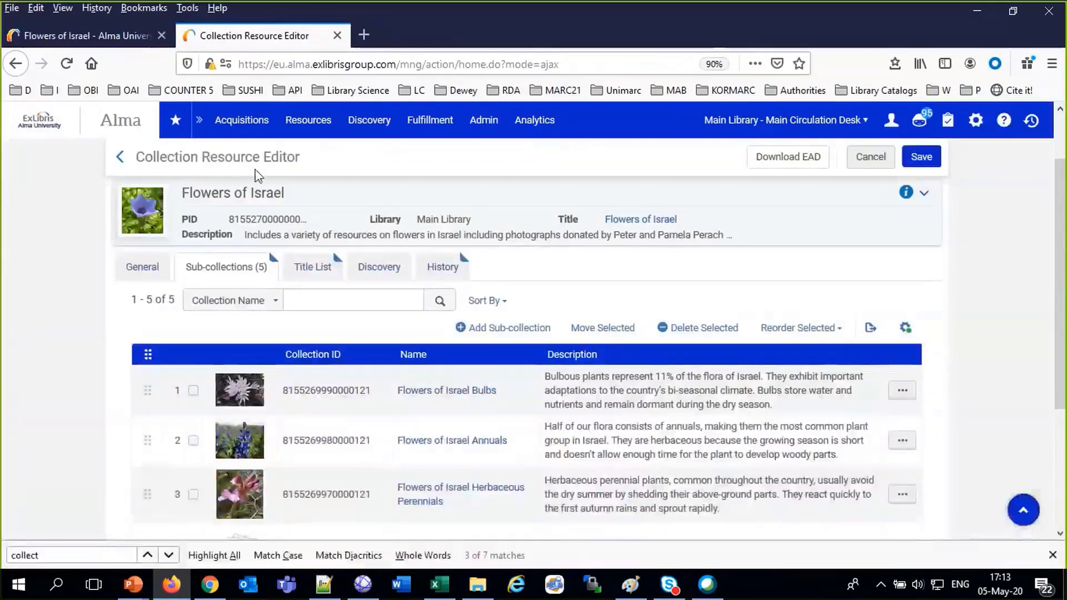
Check the General, Titles and Sub-collections tabs, reviewing five sub-collections from Bulbs to Scholarly Articles
left_click(145, 268)
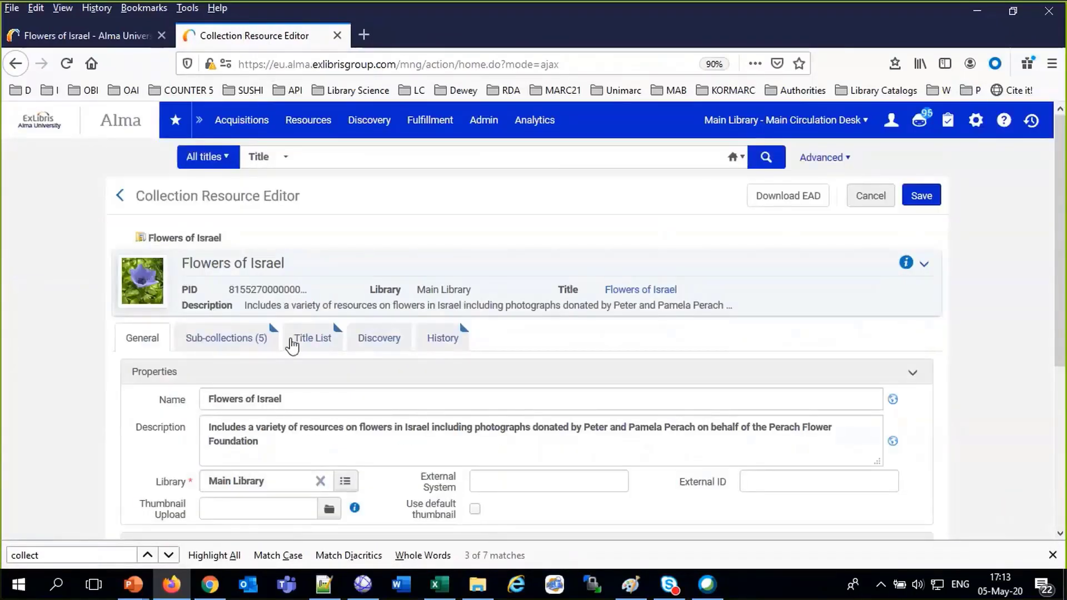
left_click(305, 342)
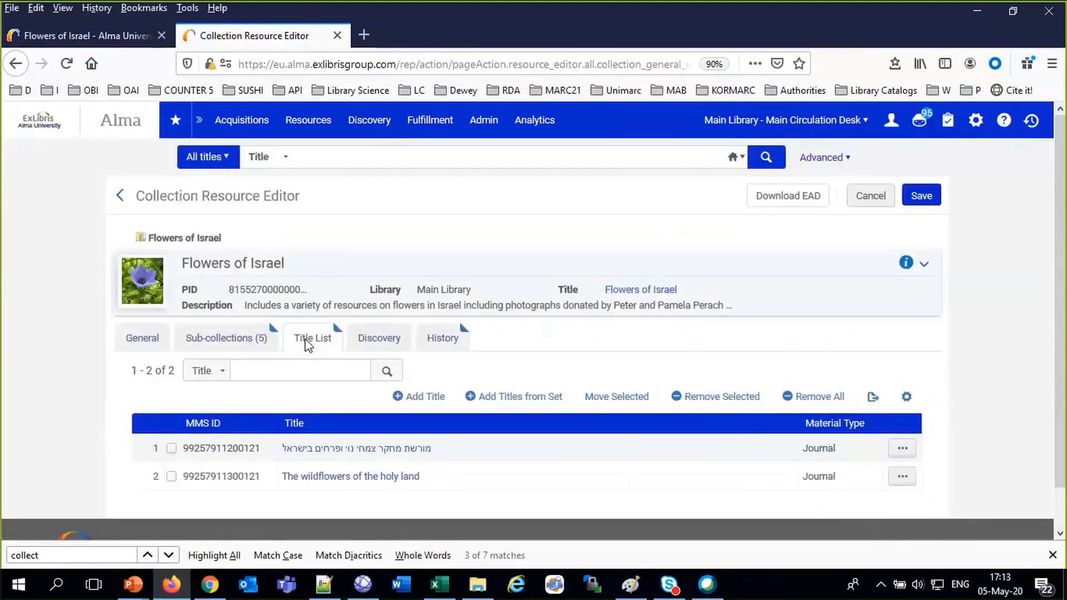
left_click(222, 337)
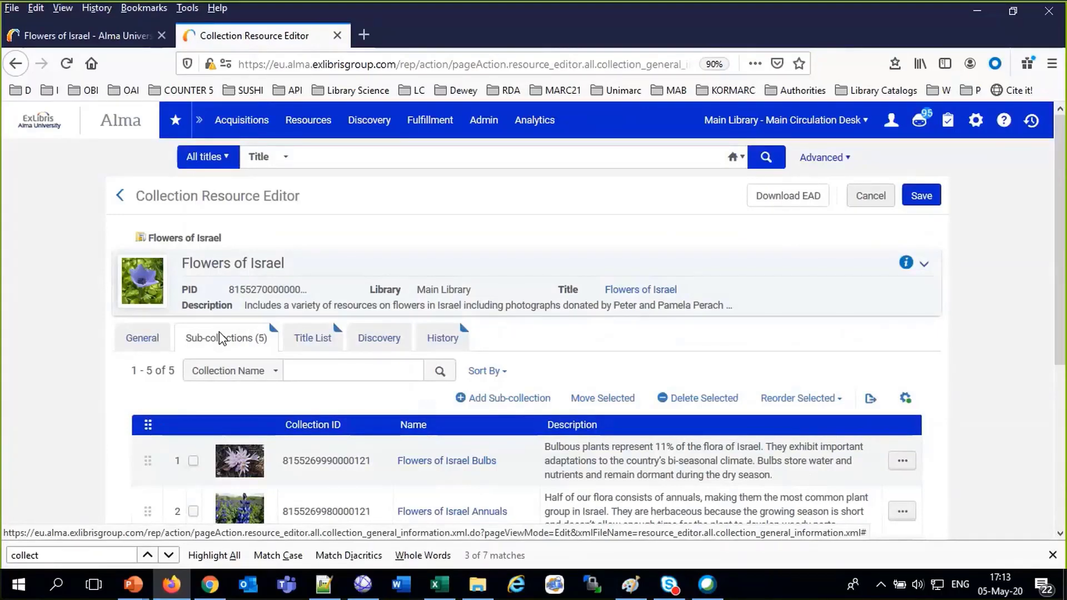
scroll(280, 369, "down", 5)
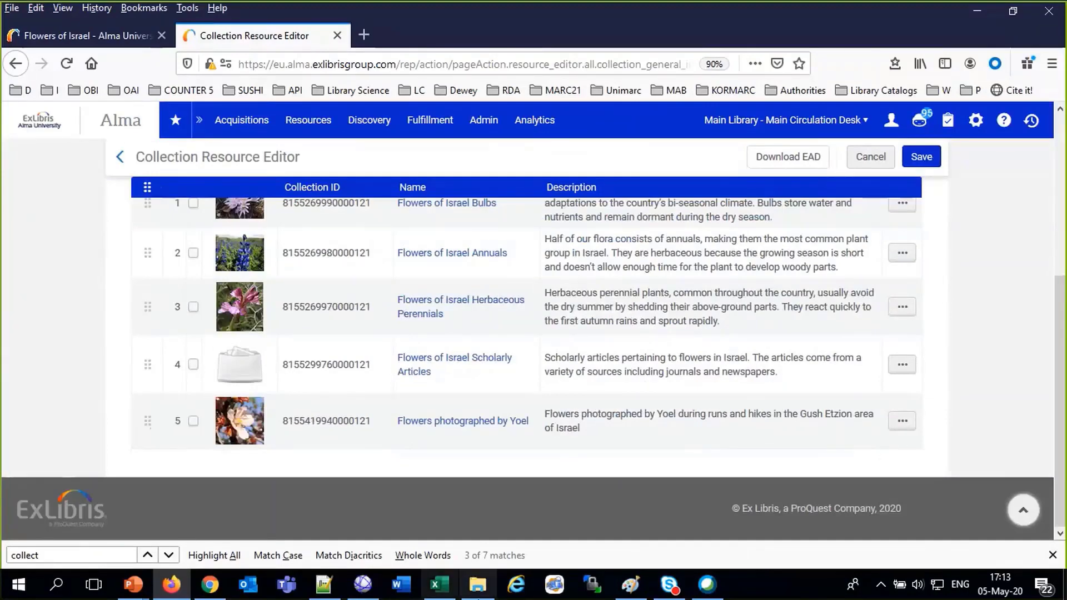
In File Explorer, go to W documents > Education > Digital > Flowers I Photographed > 20200429
left_click(497, 591)
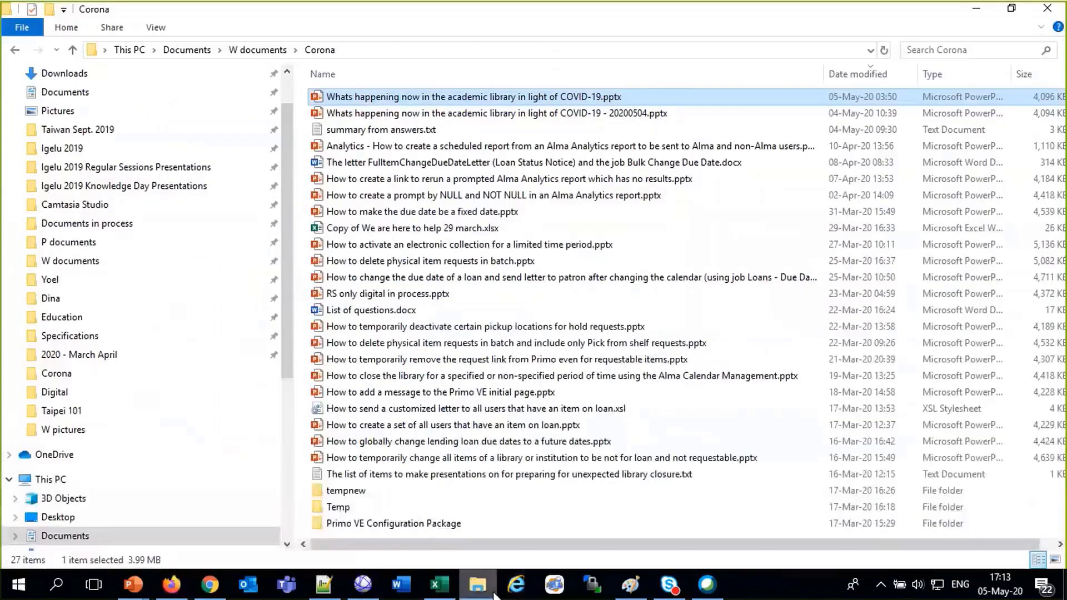
left_click(257, 55)
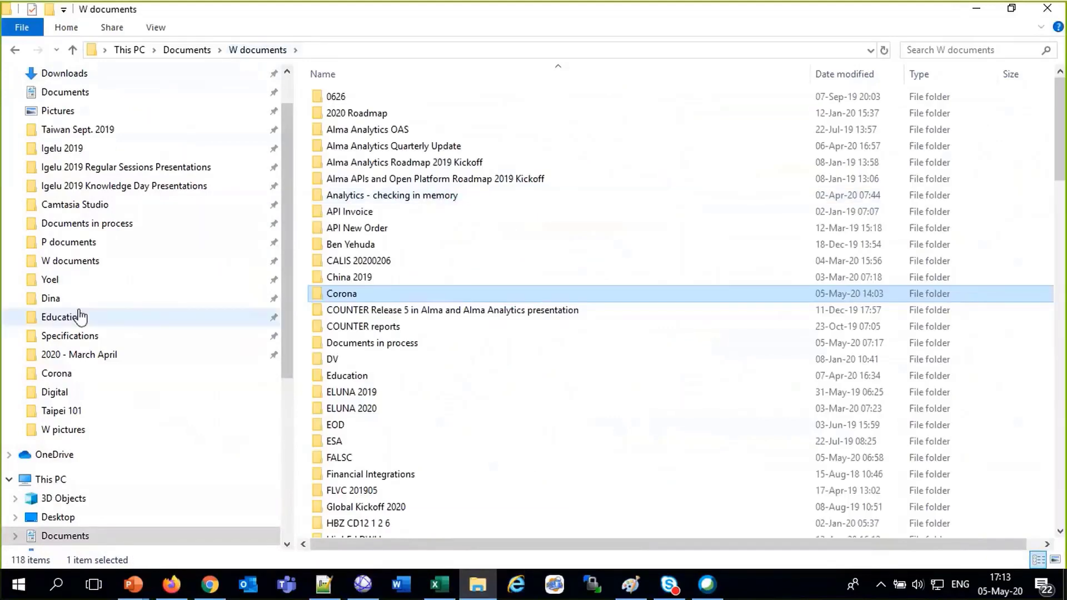
left_click(59, 323)
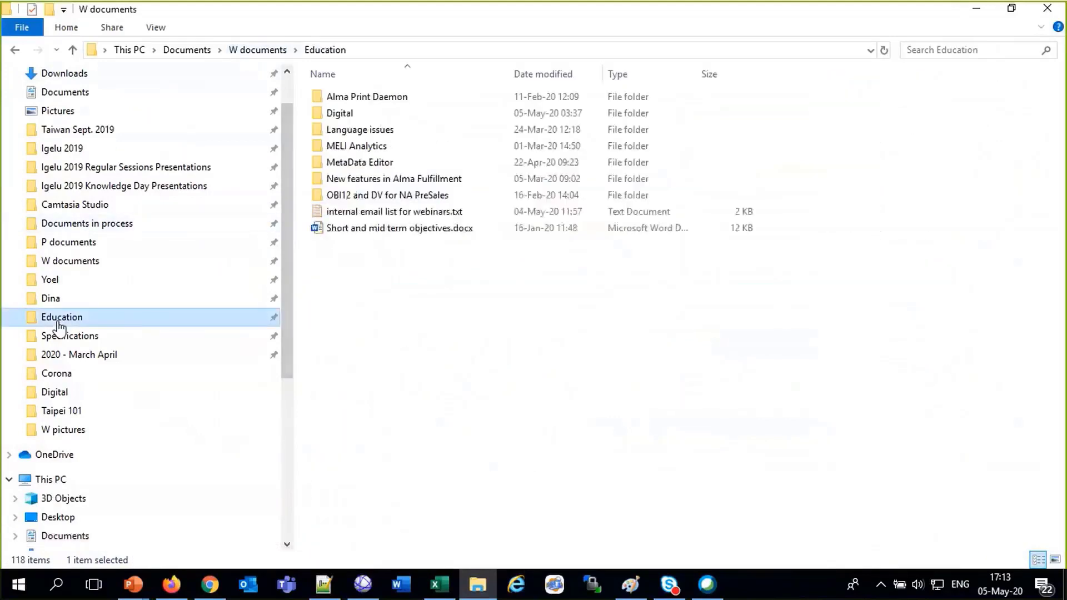
left_click(334, 116)
double_click(336, 117)
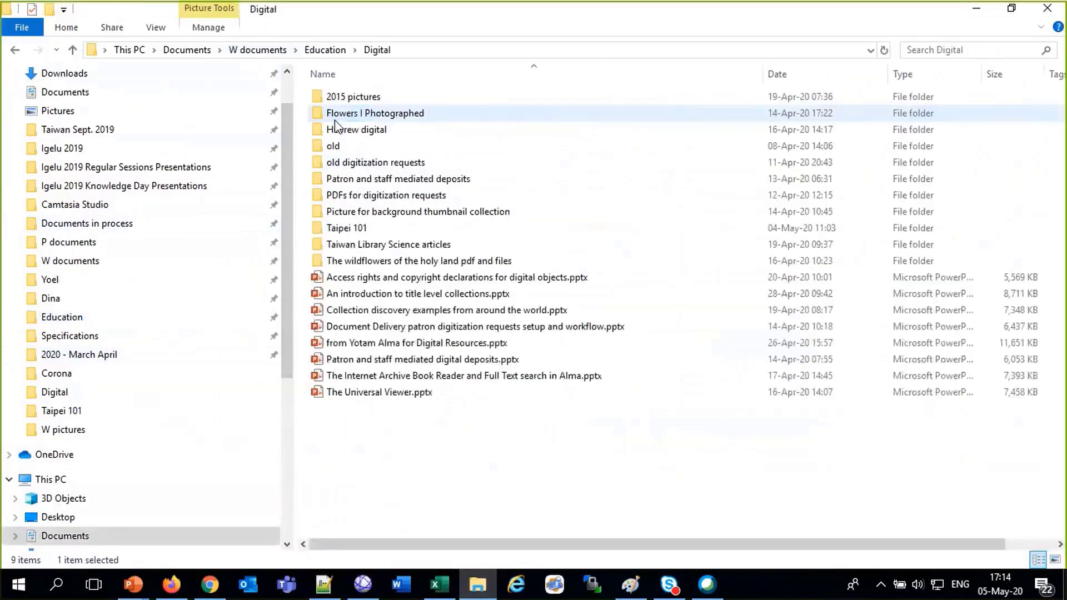
double_click(336, 114)
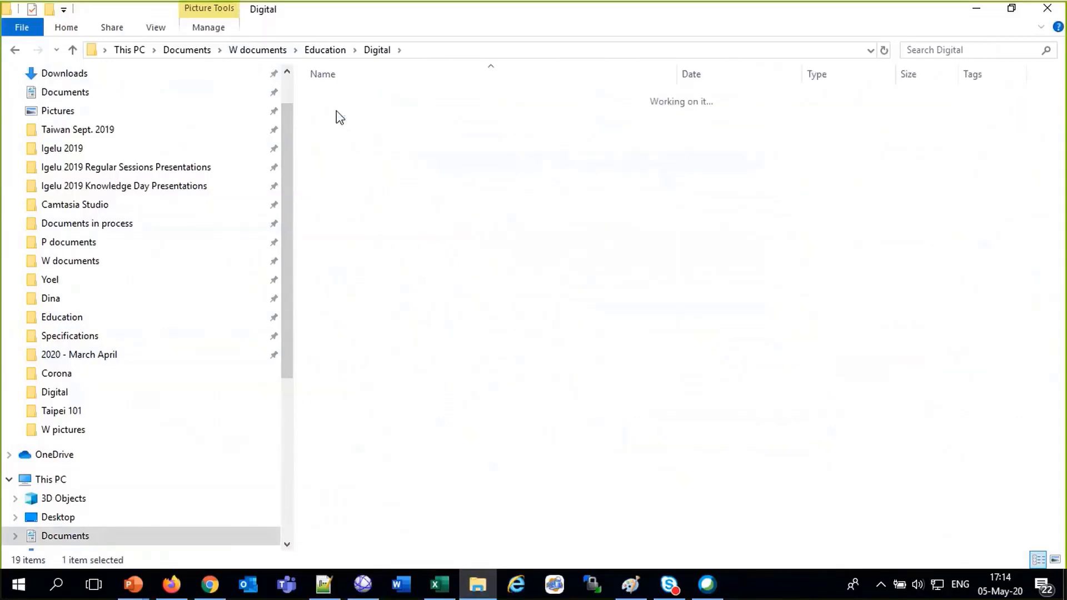
double_click(335, 99)
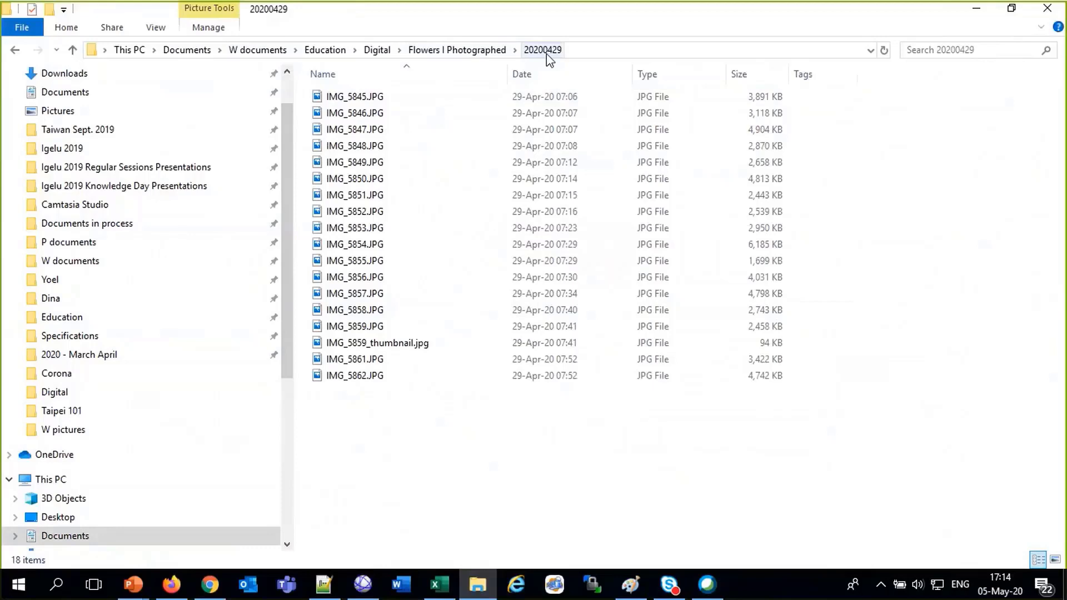
Show the flower photos as extra large icons, then return to the Alma collection editor
right_click(511, 438)
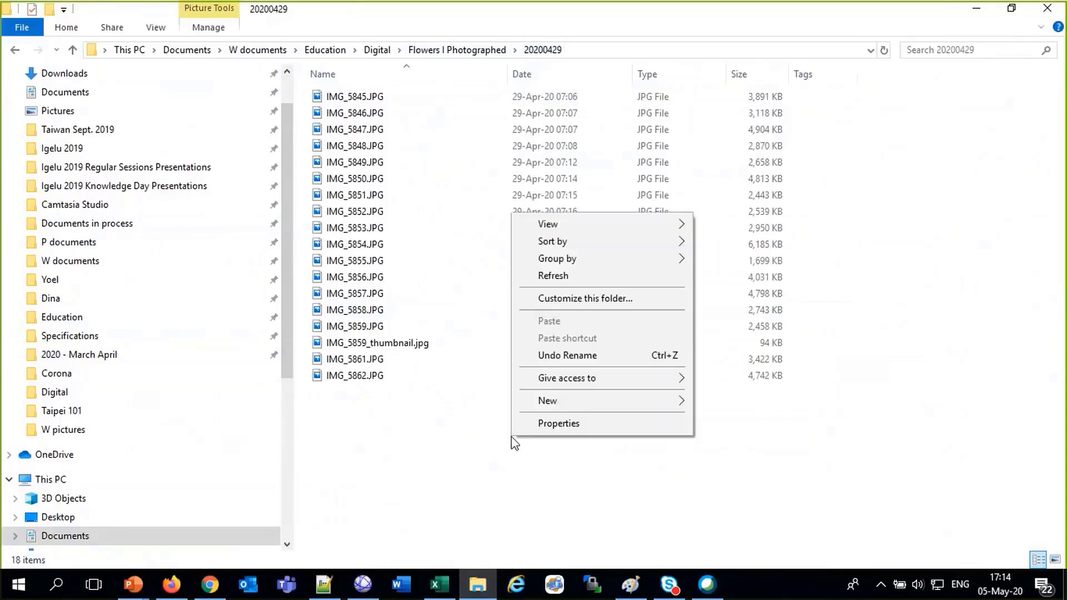
mouse_move(626, 228)
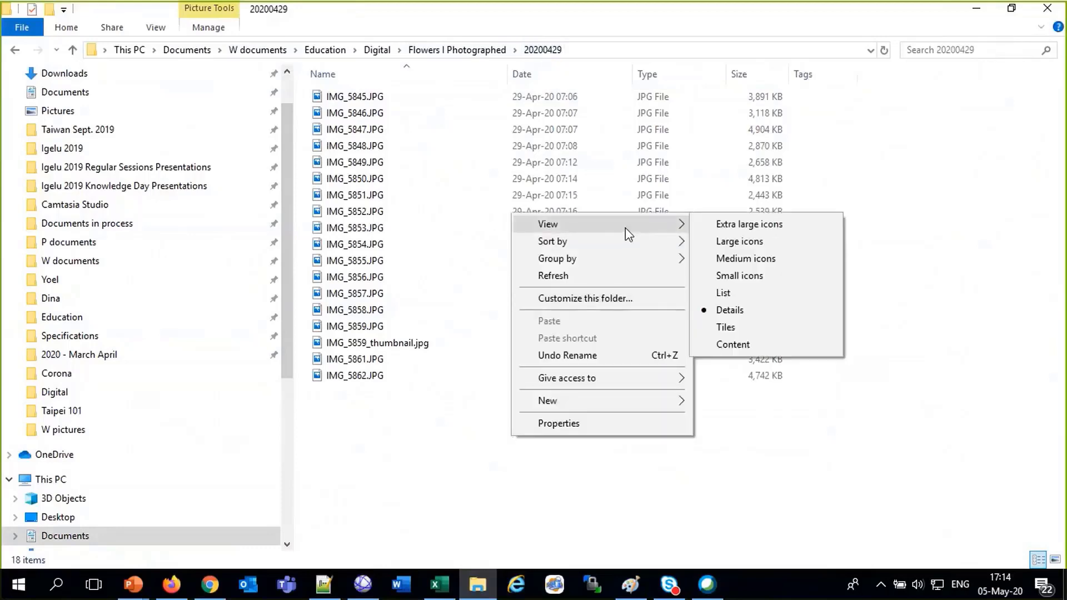
left_click(732, 224)
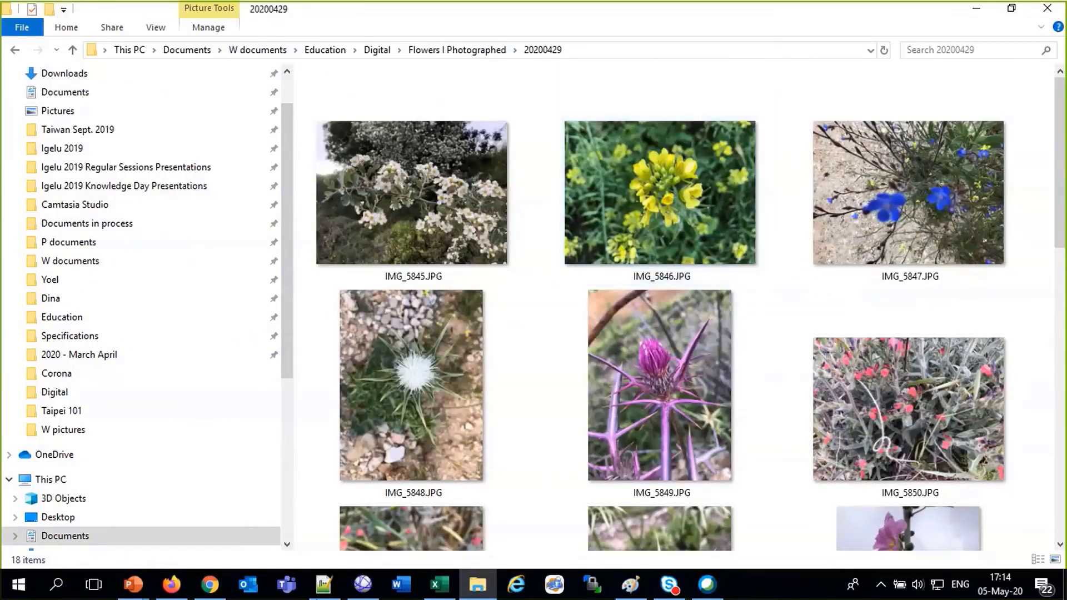
left_click(169, 584)
scroll(472, 443, "up", 5)
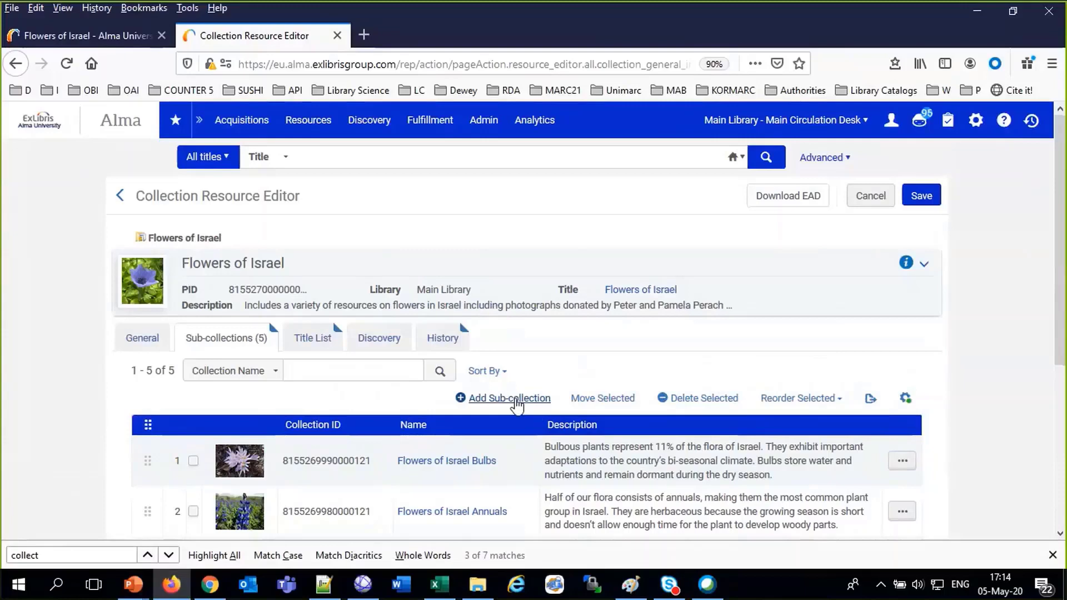
left_click(305, 123)
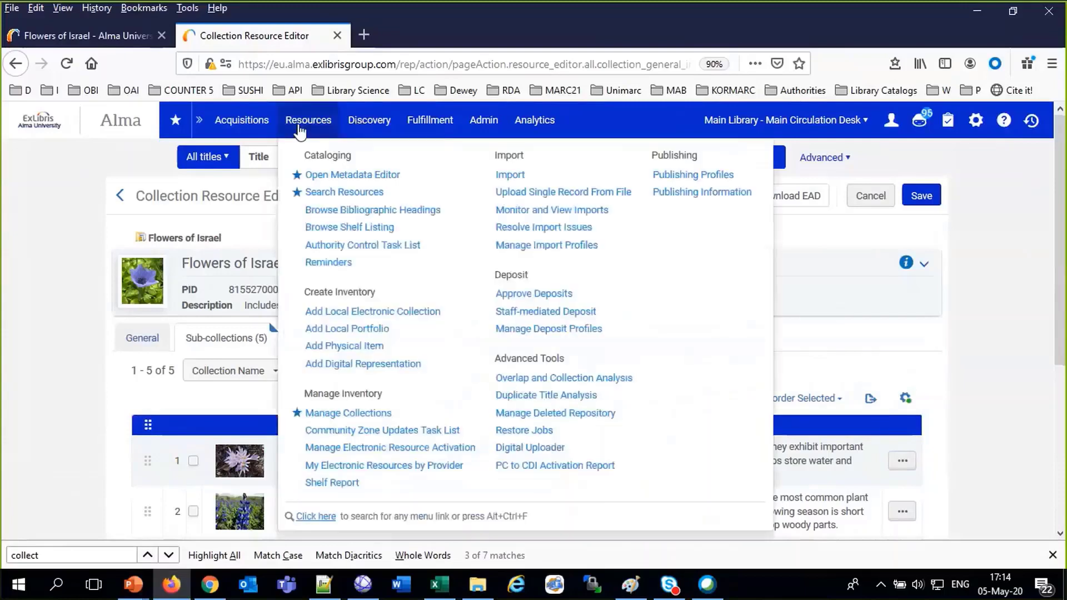
left_click(333, 414)
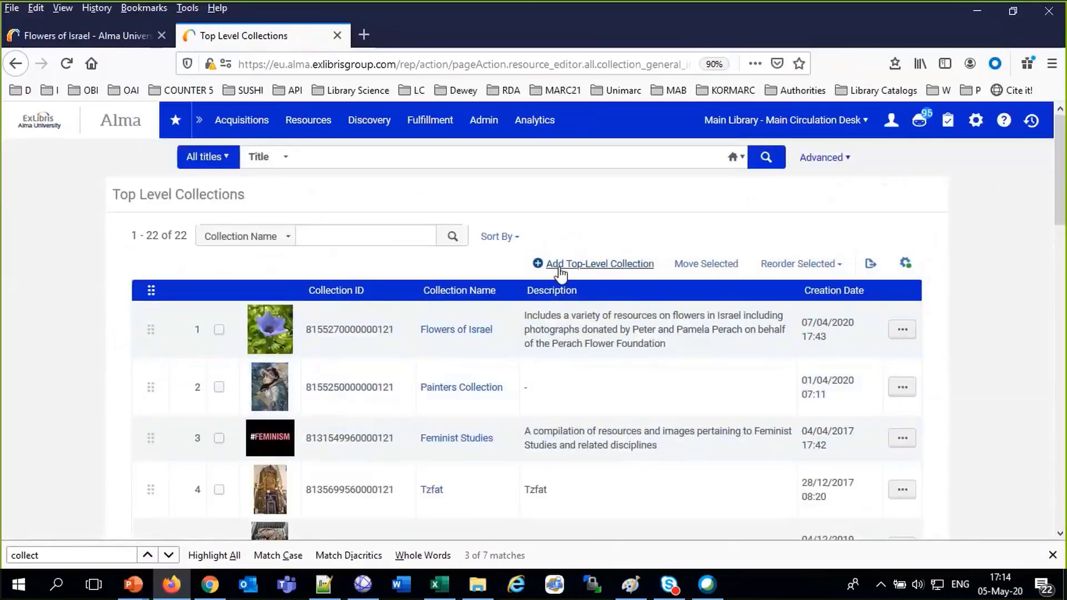
scroll(483, 284, "down", 5)
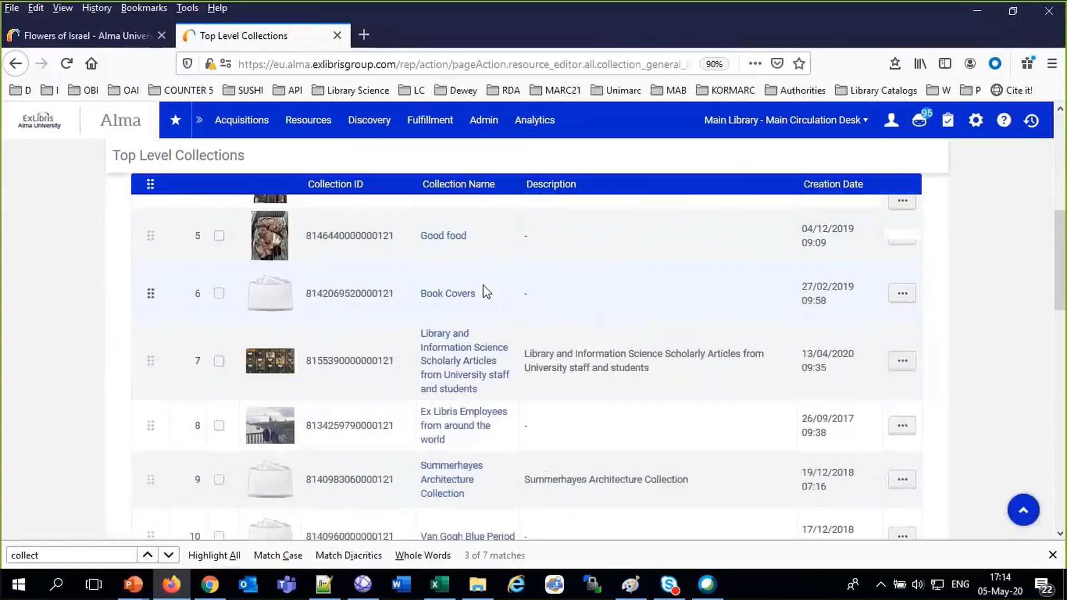
scroll(483, 284, "up", 5)
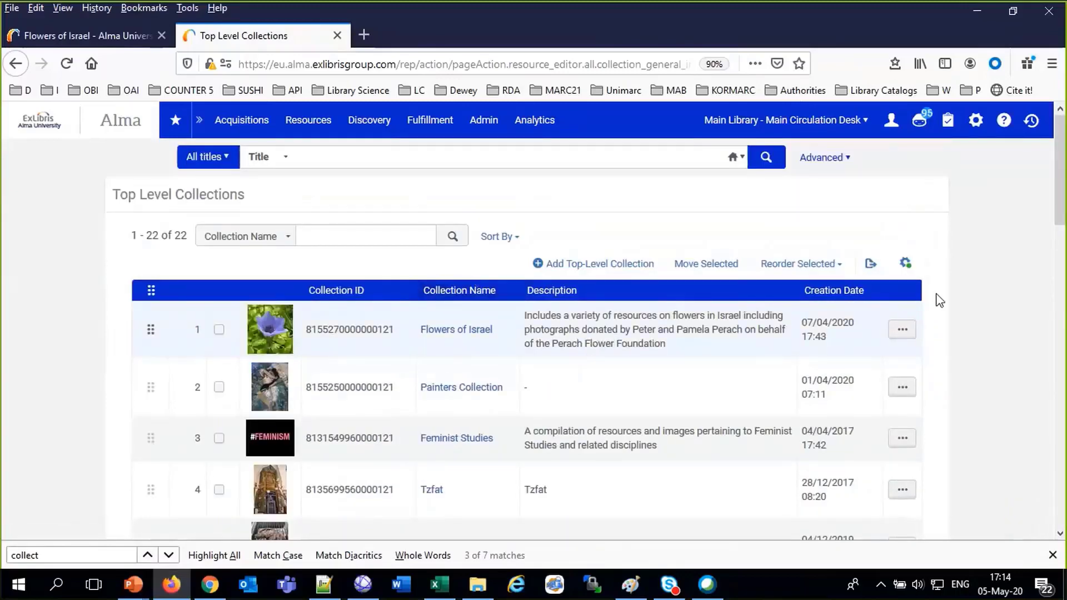
left_click(904, 331)
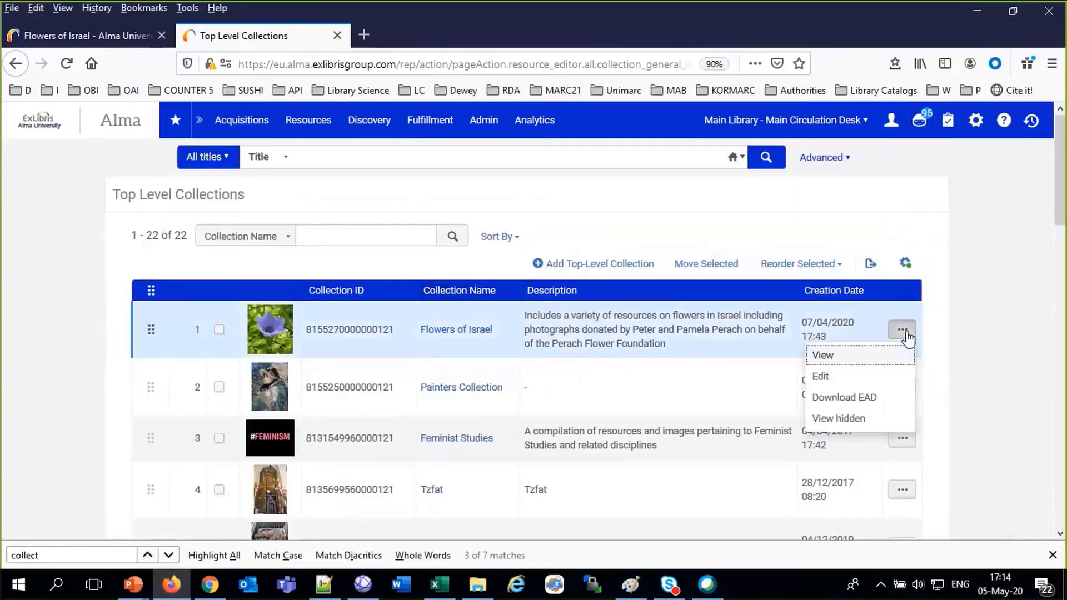
left_click(876, 377)
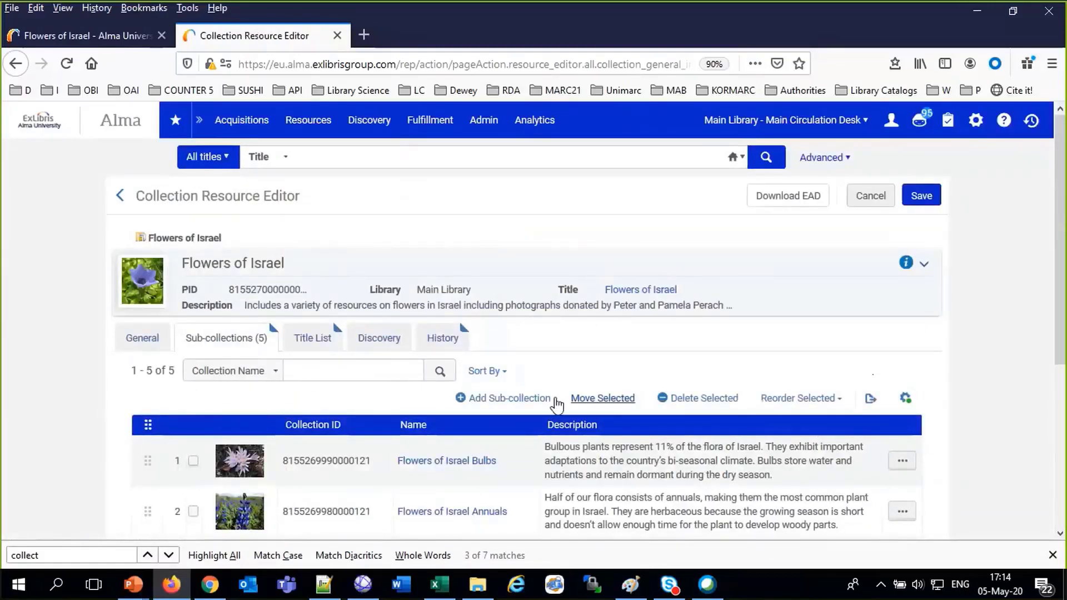
left_click(538, 405)
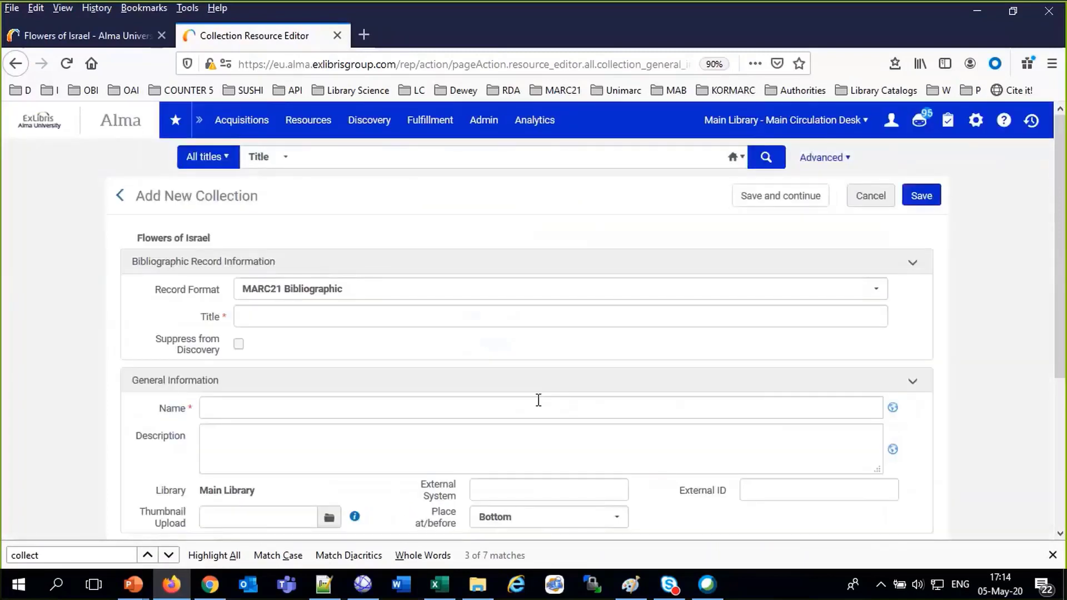
Title the sub-collection 'Flowers photographed on April 29th 2020 Webinar Session May 05 2020', starting from a suggested flowers title
left_click(371, 321)
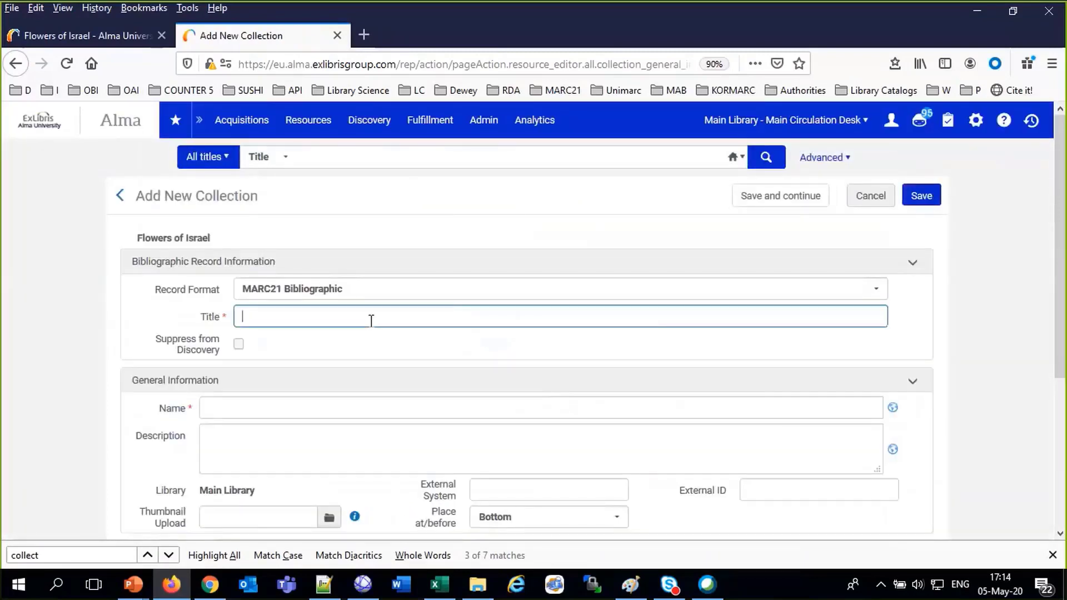
type("Flowers")
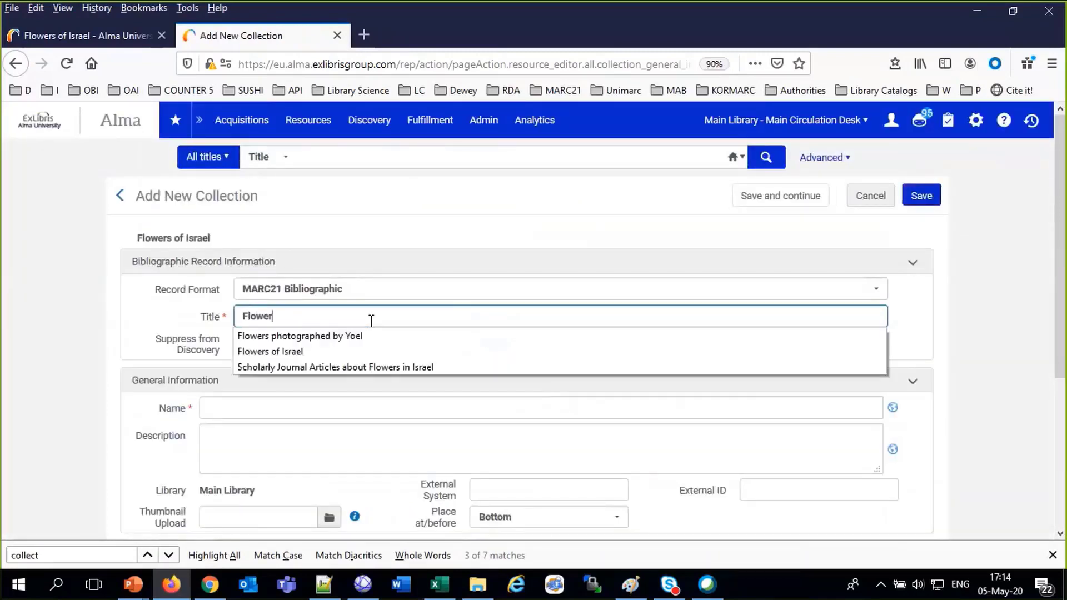
left_click(388, 336)
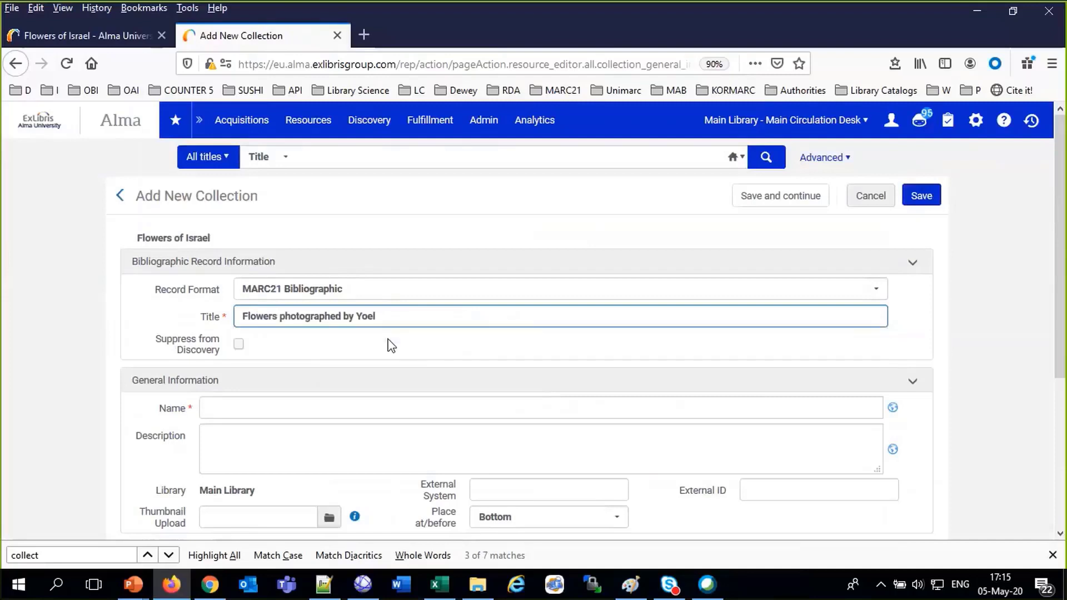
left_click(344, 315)
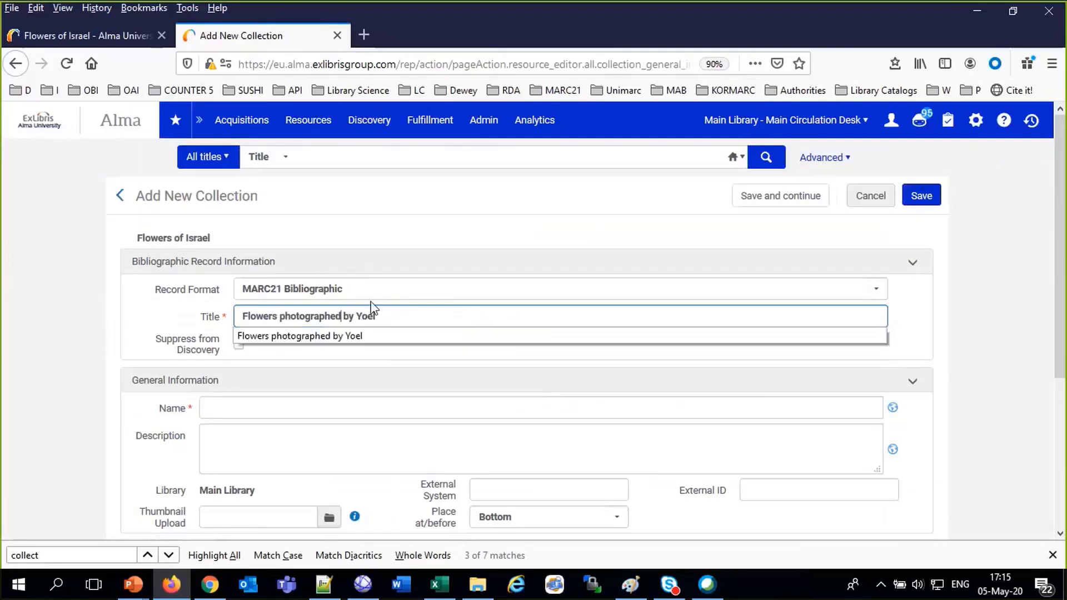
type("on Ap")
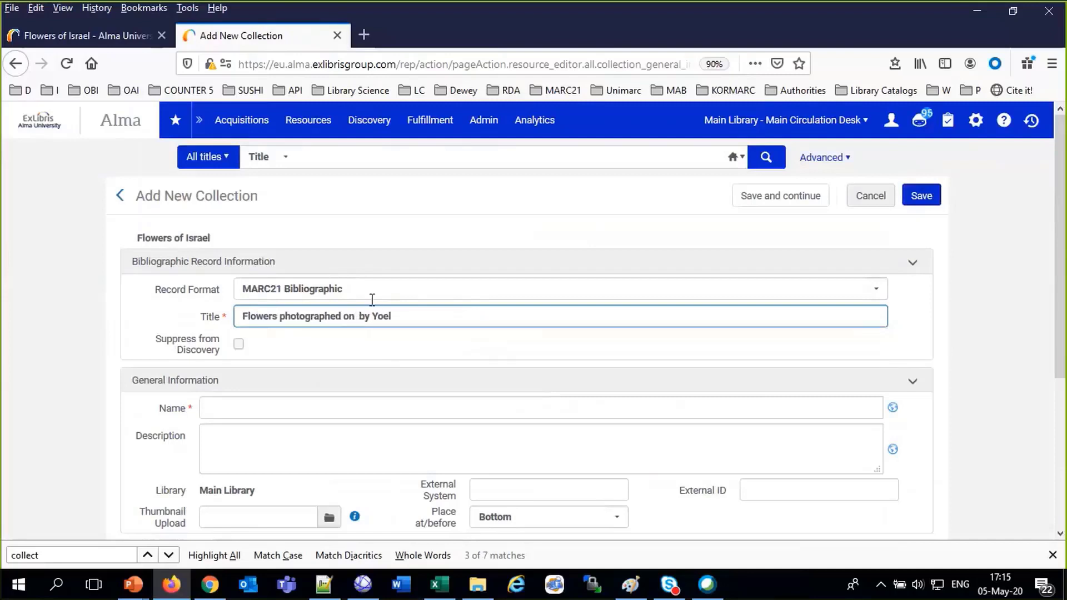
type("ril 29th 2020")
key("Delete")
key("Delete")
key("Delete")
key("Delete")
key("Delete")
key("Delete")
key("Delete")
key("Delete")
type("Weni")
key("BackSpace")
key("BackSpace")
type("binar Session May ")
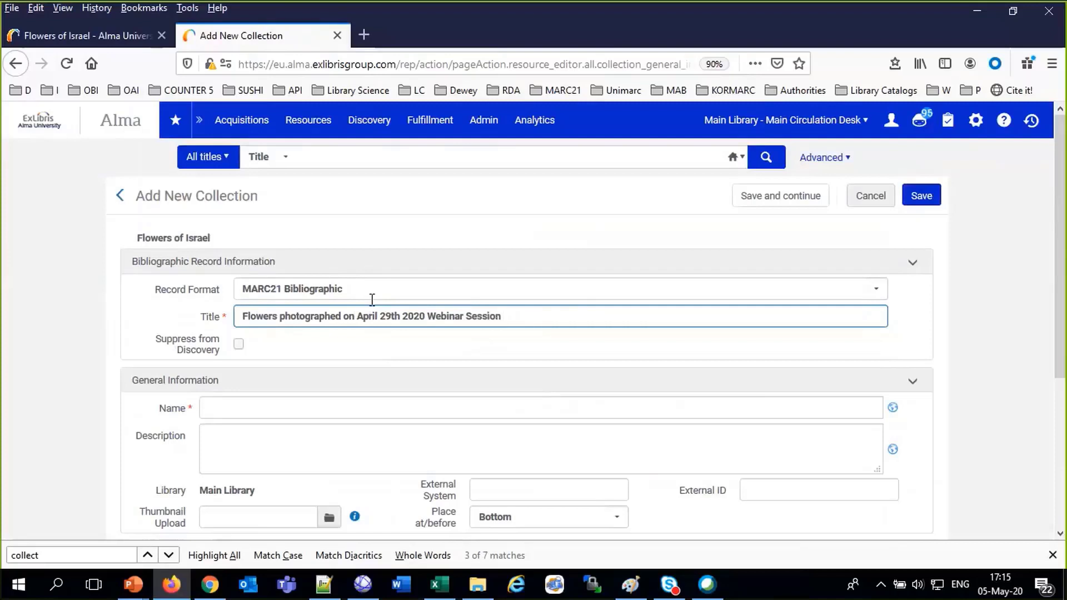
type("05 2020")
Keep MARC21 Bibliographic as the record format
left_click(293, 288)
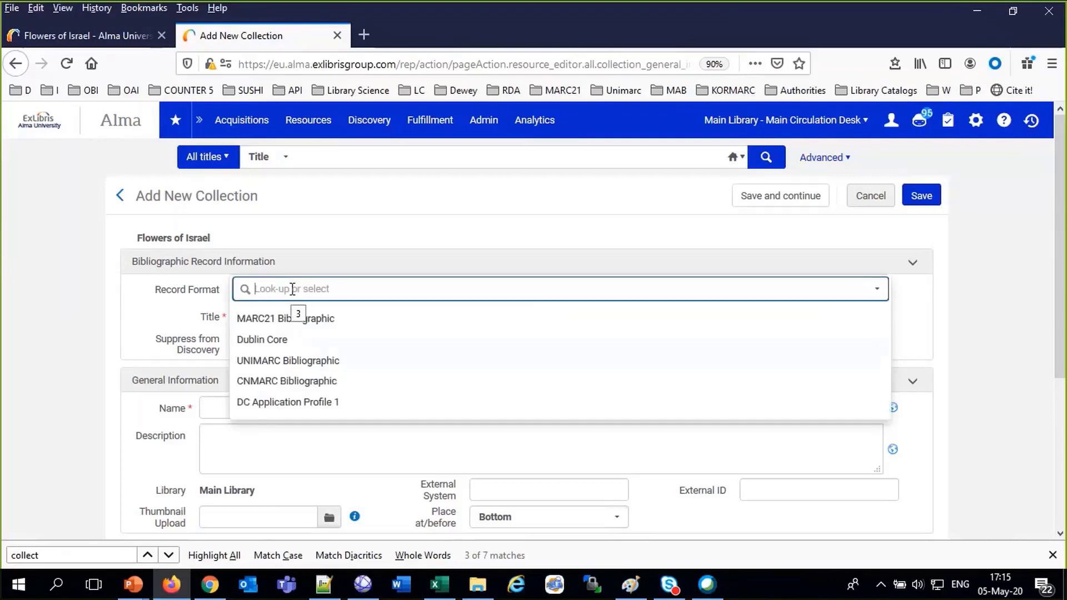
left_click(289, 323)
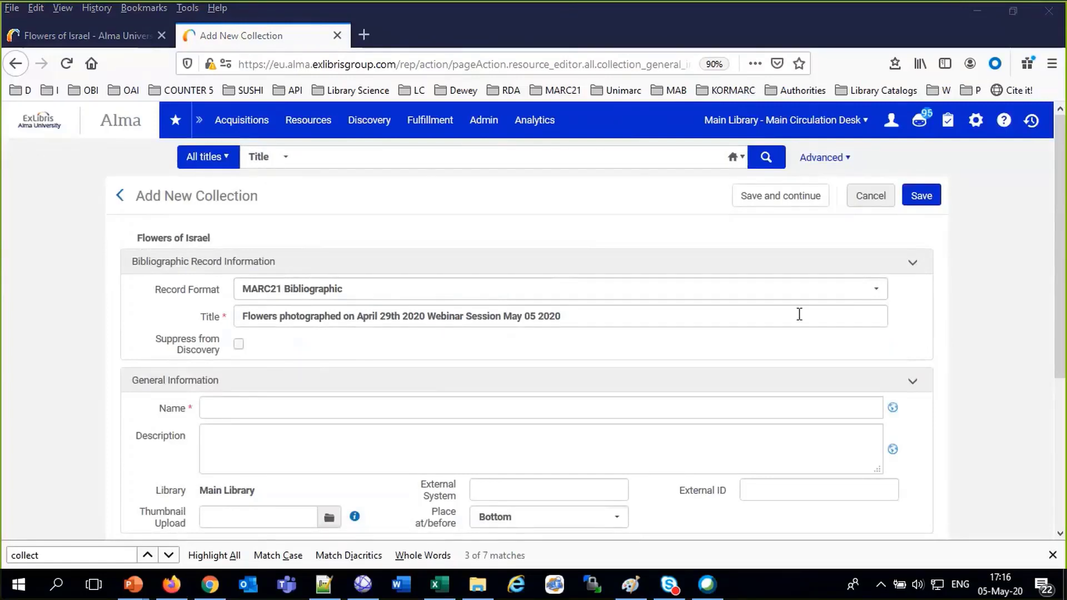
left_click(49, 382)
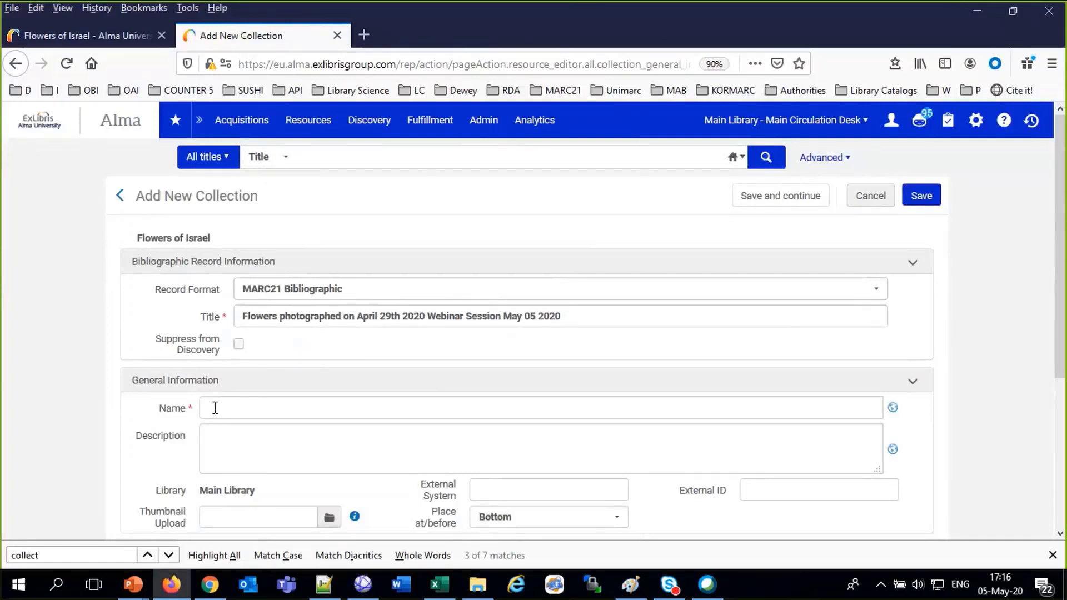
Copy the collection title into the Name field
left_click(295, 309)
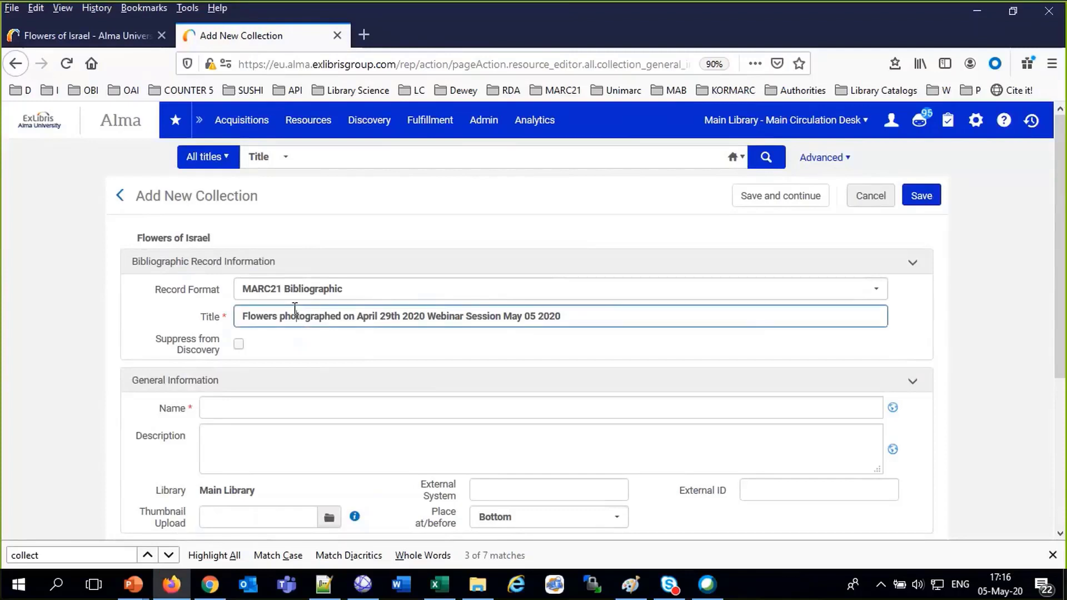
triple_click(296, 309)
key("ctrl+c")
left_click(288, 408)
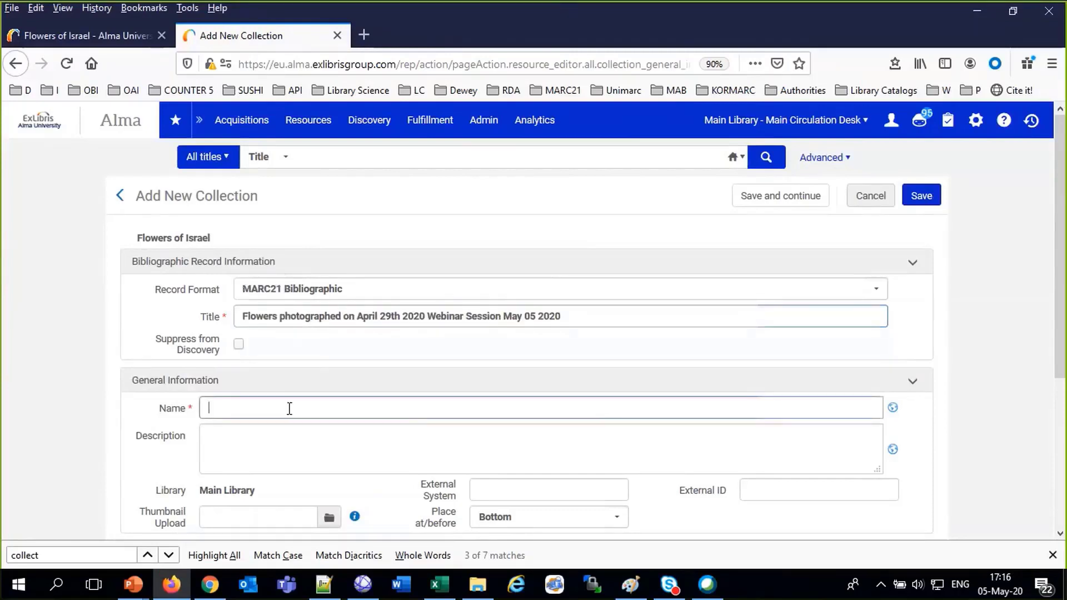
key("ctrl+v")
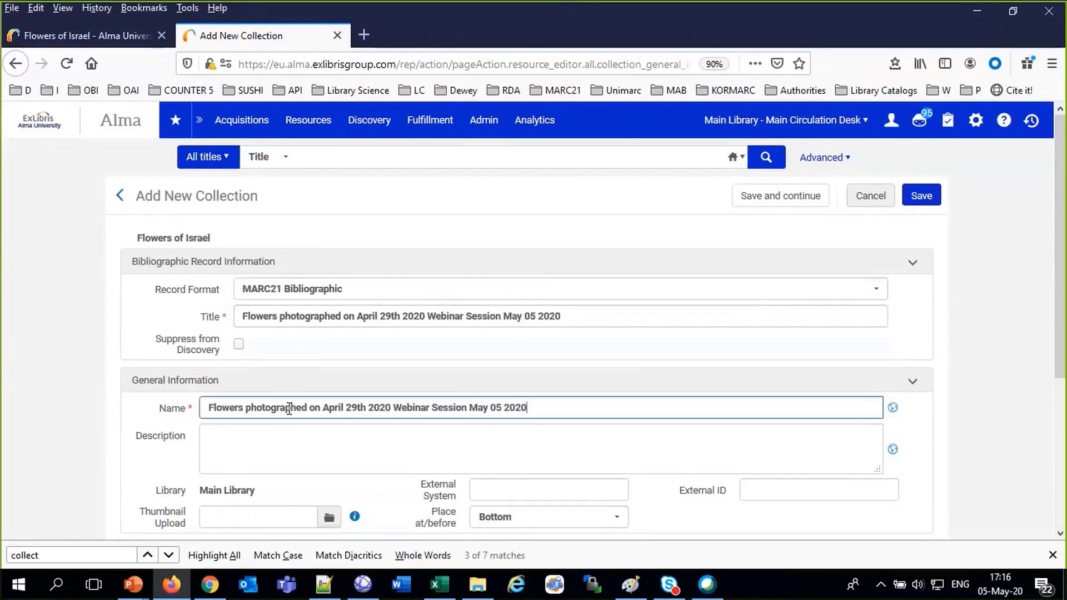
Enter the description 'This is a sub collection created during the webinar on May 5th to show how it works'
left_click(262, 450)
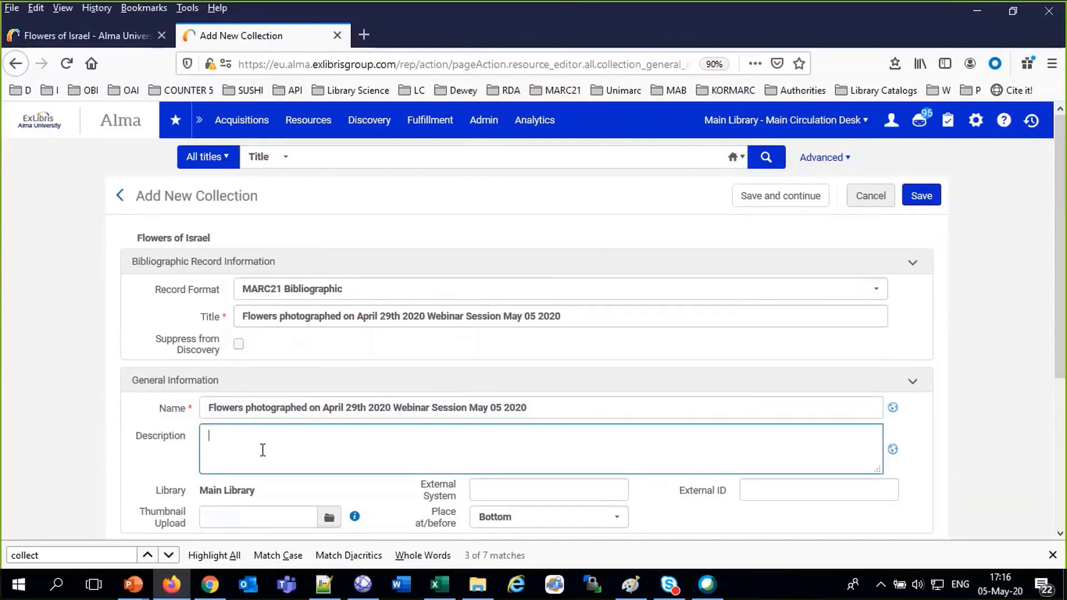
type("This is a sub collection created during the")
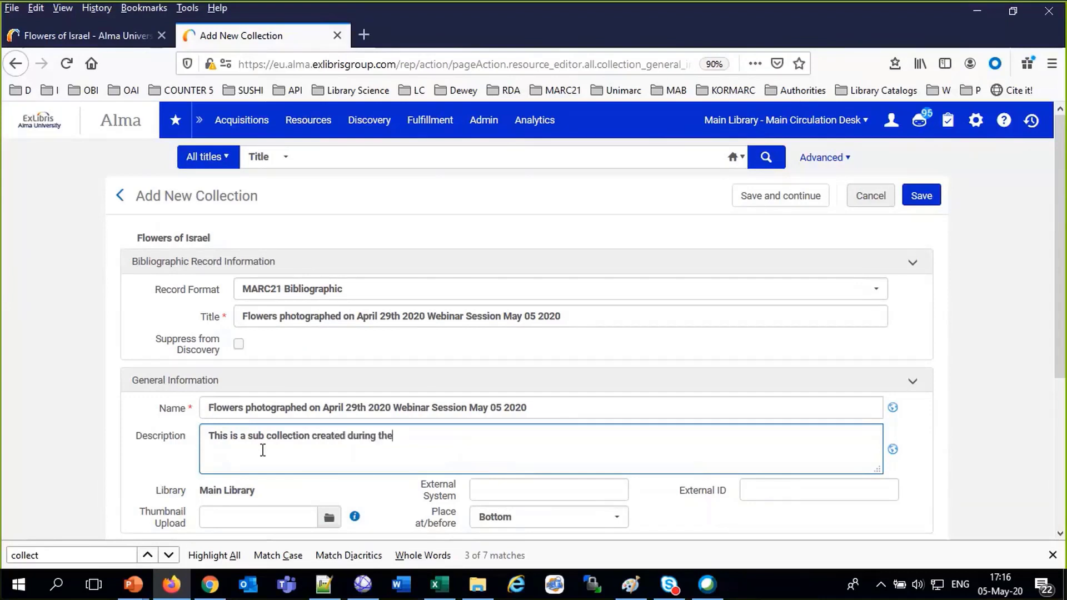
type(" webinar on may 20th")
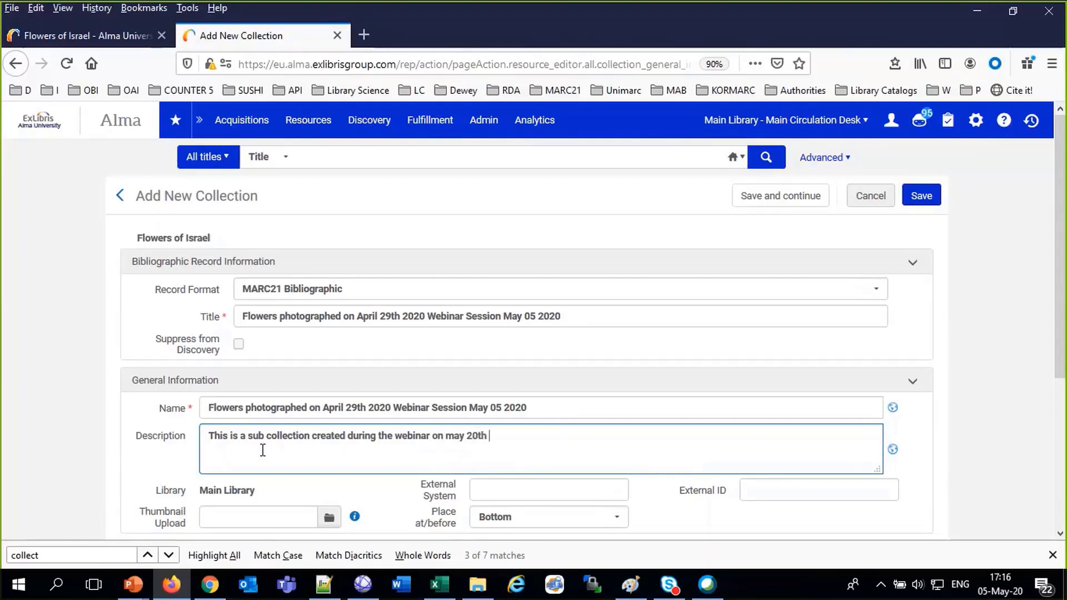
key("BackSpace")
key("BackSpace")
key("BackSpace")
key("BackSpace")
key("BackSpace")
key("BackSpace")
key("BackSpace")
key("BackSpace")
key("BackSpace")
type("May 5th to show how it works")
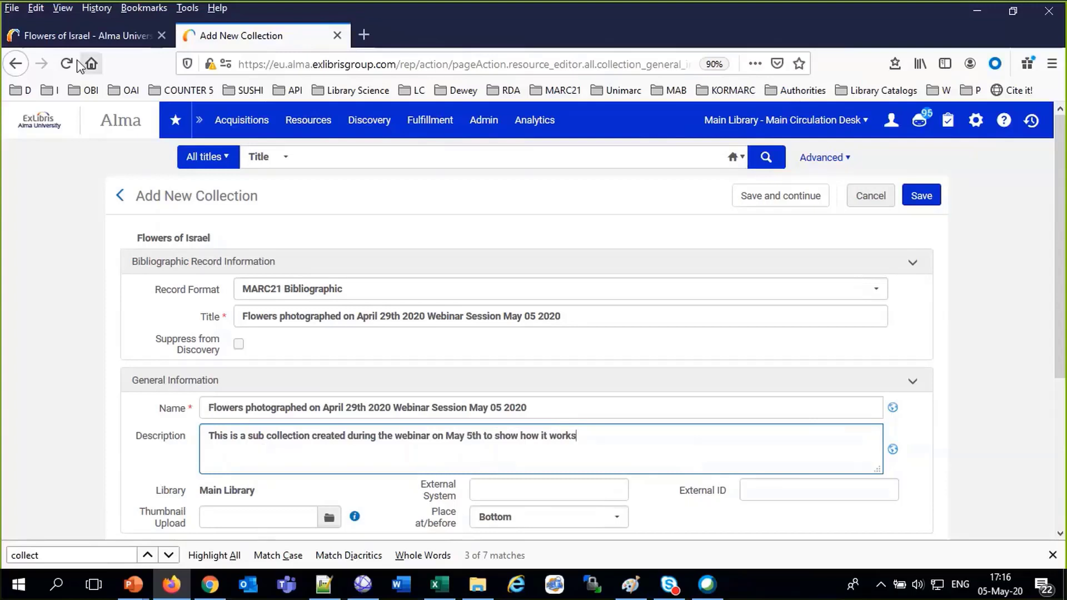
left_click(72, 36)
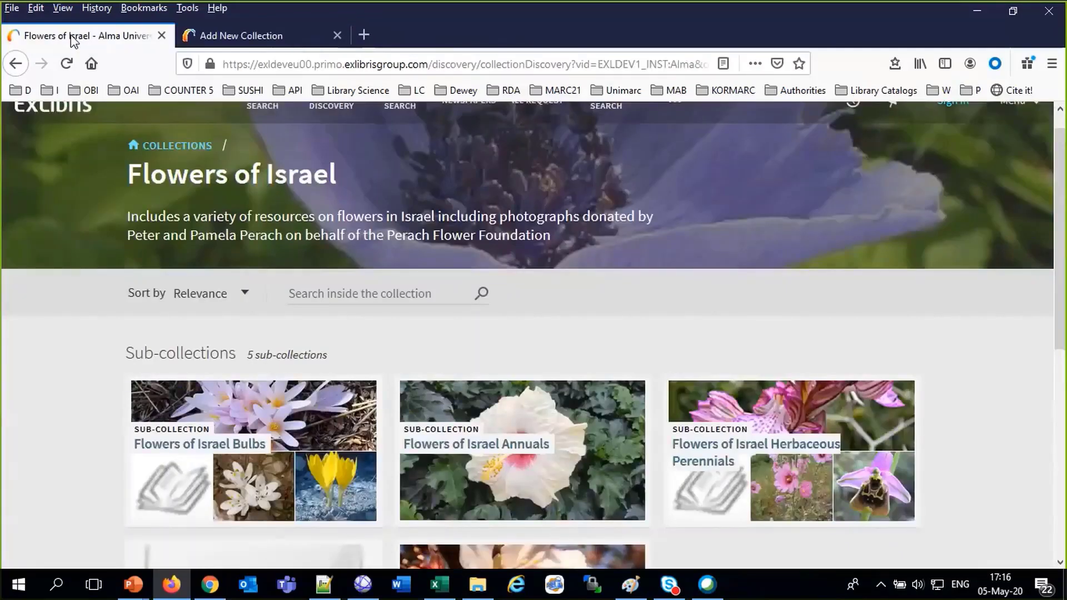
View the Flowers of Israel Bulbs page in Primo, then go back to Alma's Add New Collection form
left_click(278, 405)
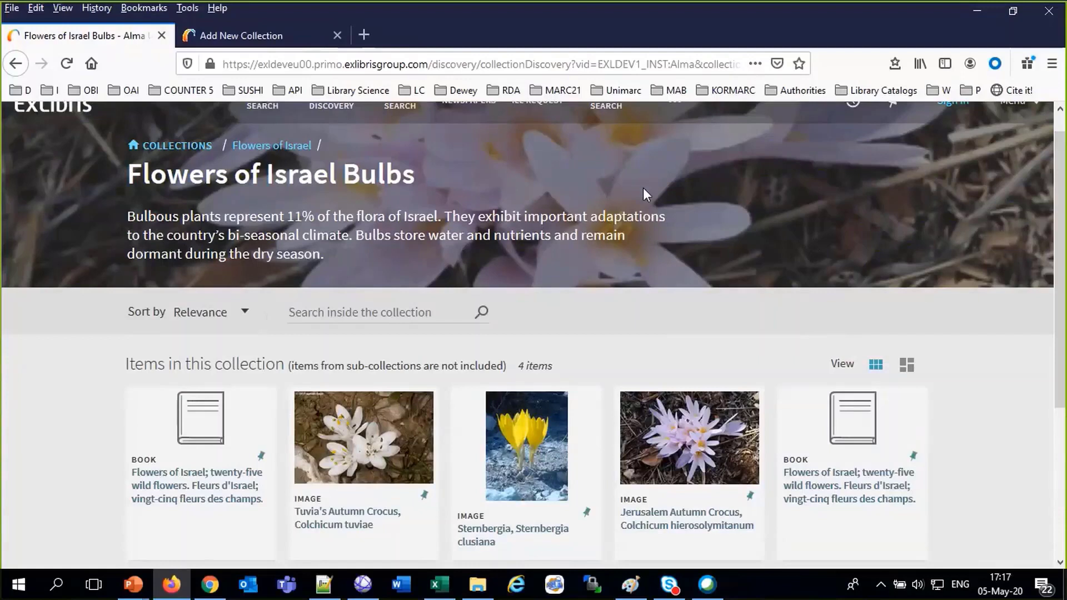
scroll(645, 195, "up", 1)
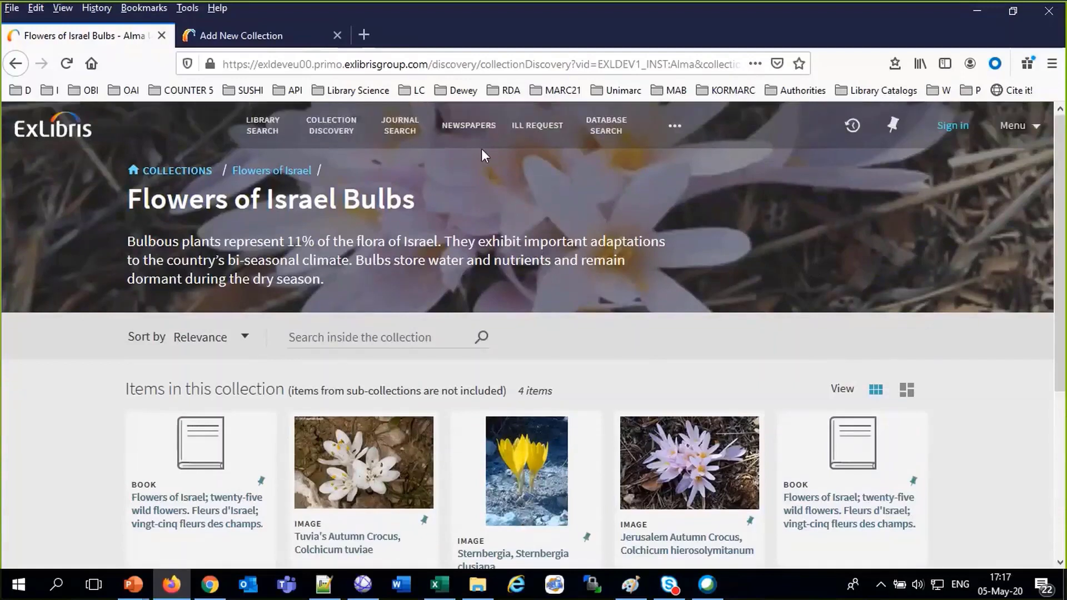
left_click(291, 43)
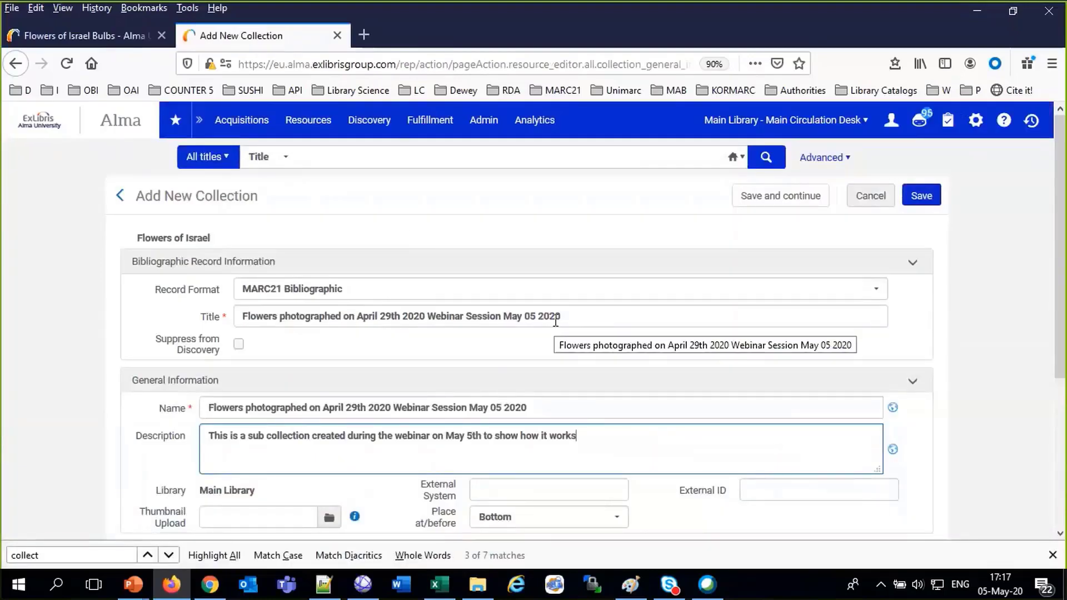
Show the 20200429 folder in Details view and select the 94 KB IMG_5859_thumbnail.jpg
left_click(470, 593)
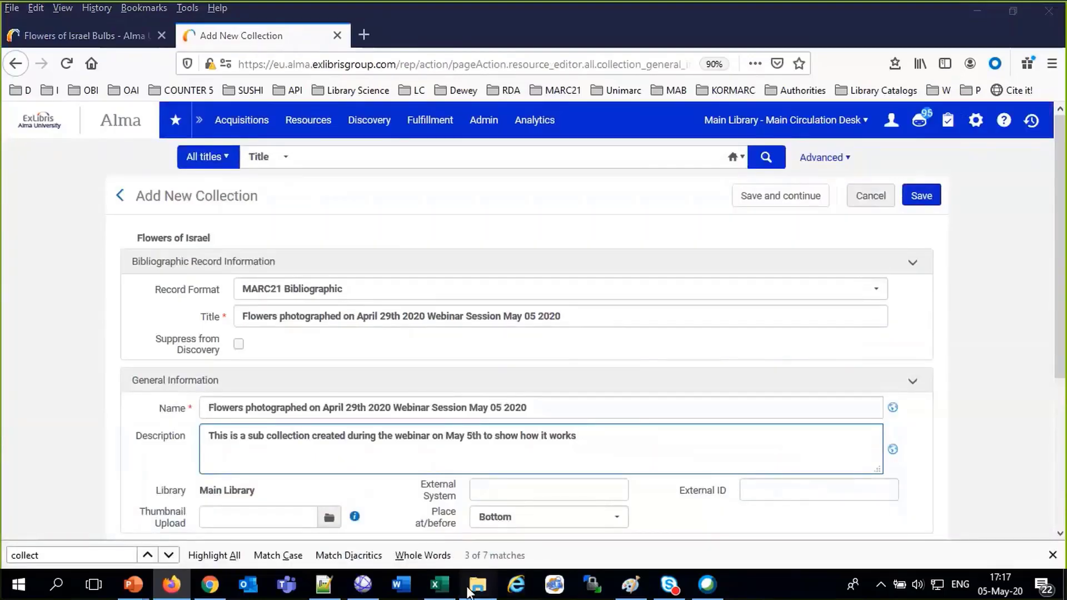
scroll(550, 411, "down", 5)
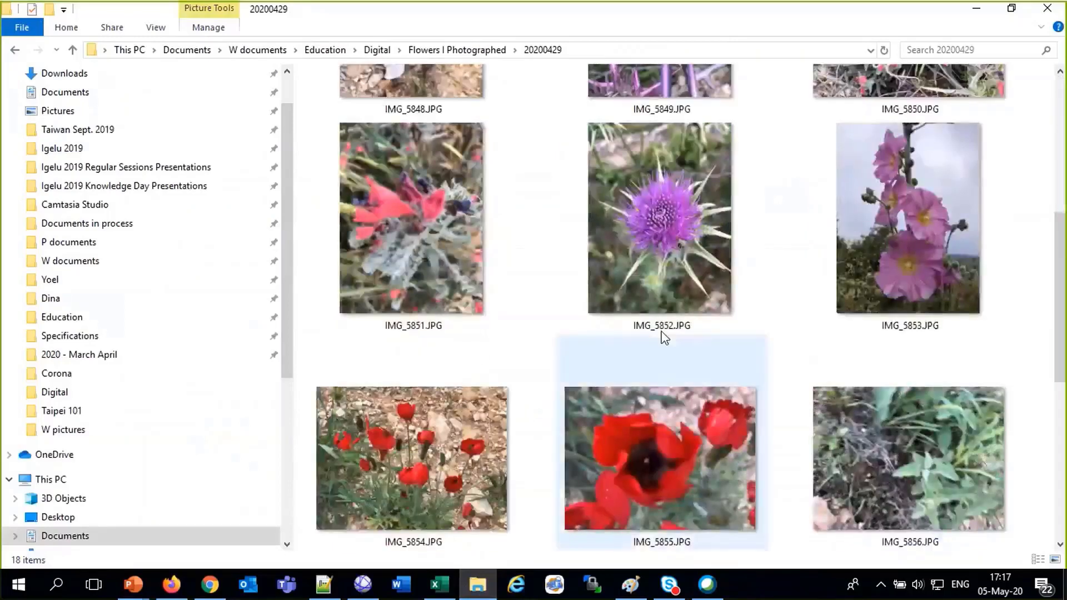
right_click(728, 351)
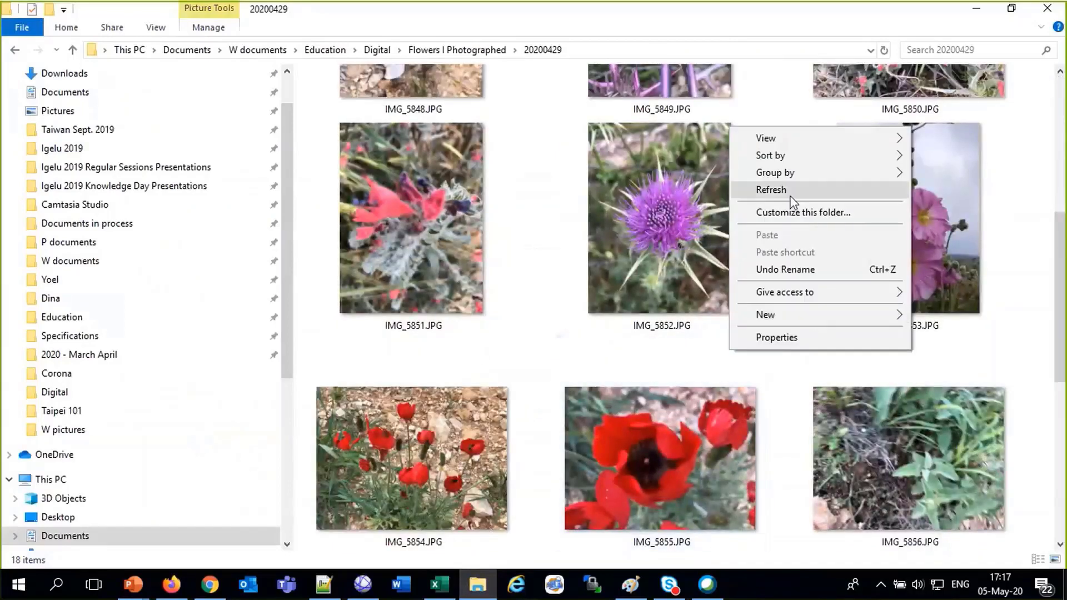
mouse_move(891, 145)
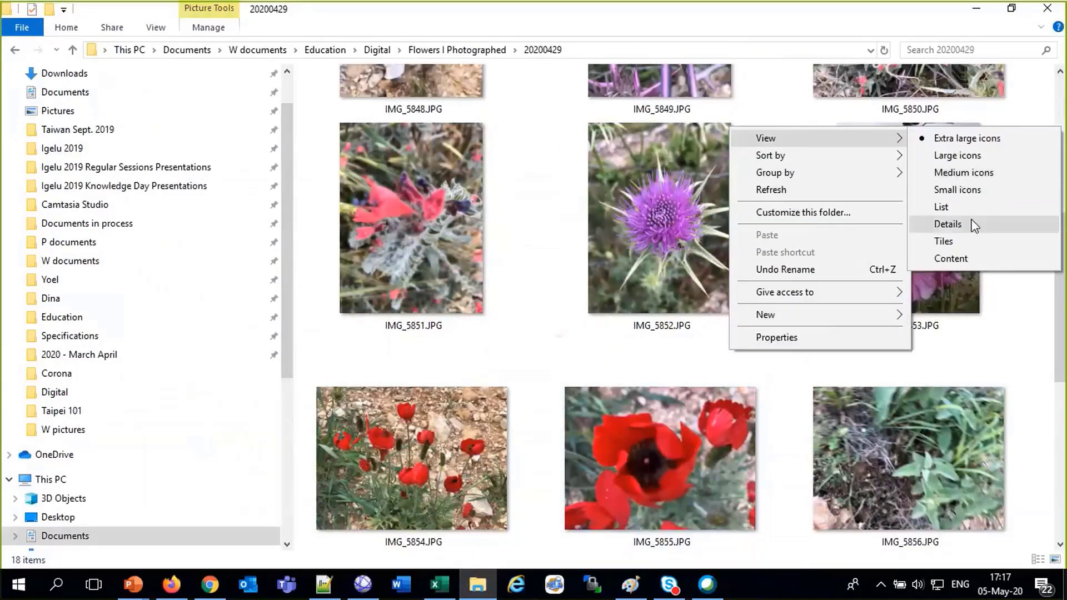
left_click(948, 224)
left_click(412, 343)
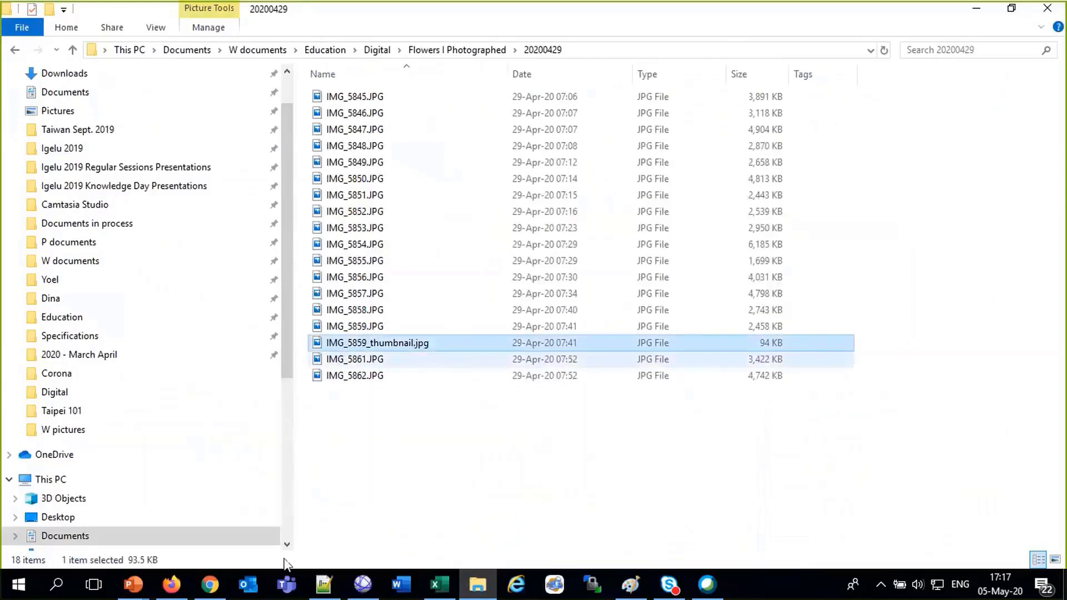
Close the Outlook startup window and return to the Alma form in Firefox
left_click(249, 580)
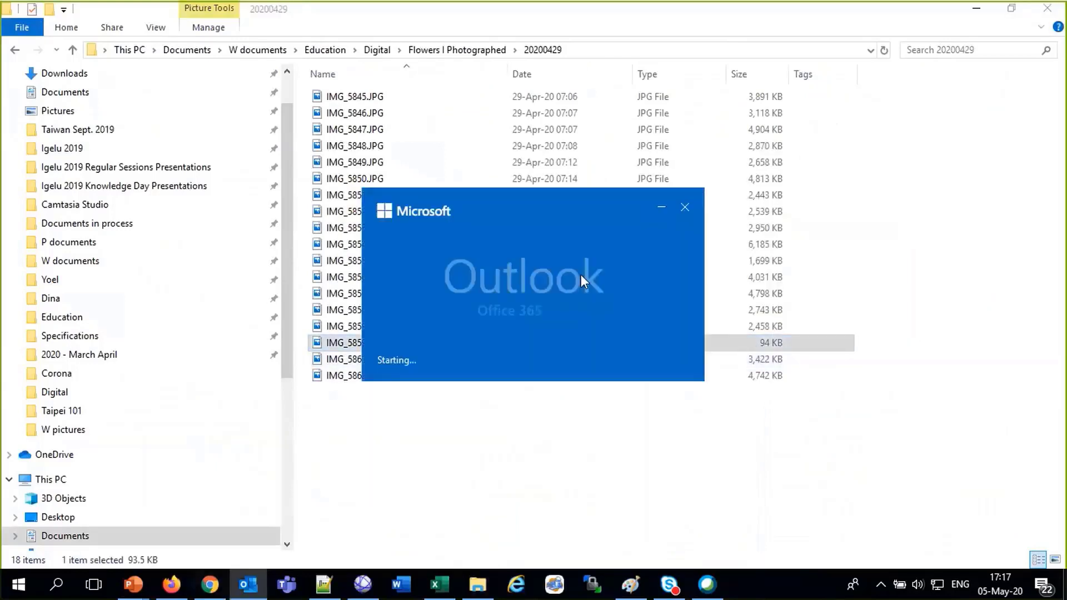
left_click(679, 212)
left_click(173, 584)
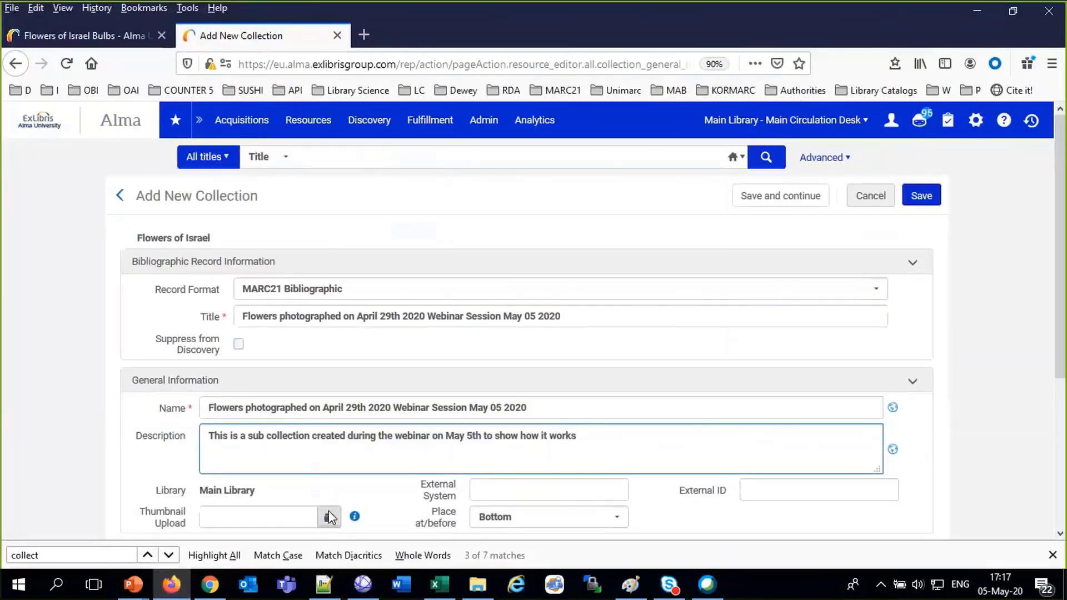
Upload IMG_5859_thumbnail.jpg from Digital > Flowers I Photographed > 20200429 as the thumbnail
left_click(330, 516)
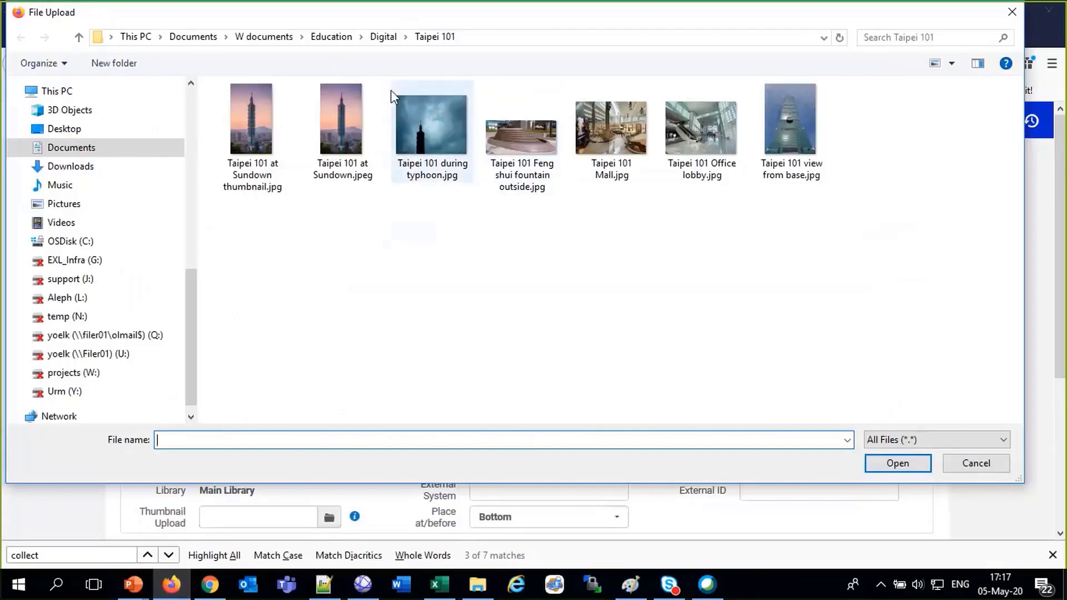
left_click(384, 38)
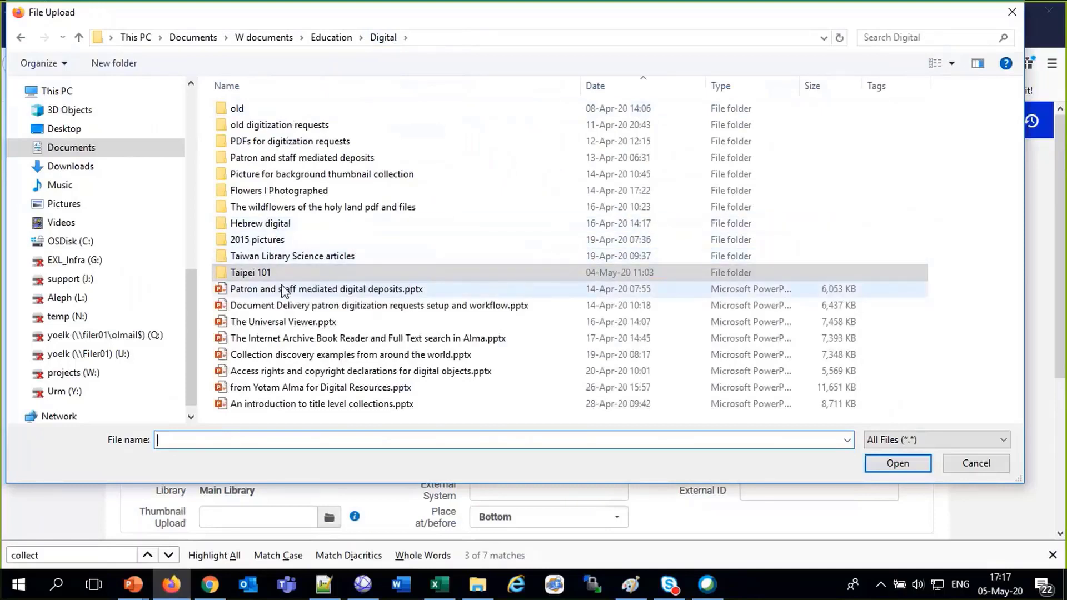
double_click(274, 192)
double_click(242, 109)
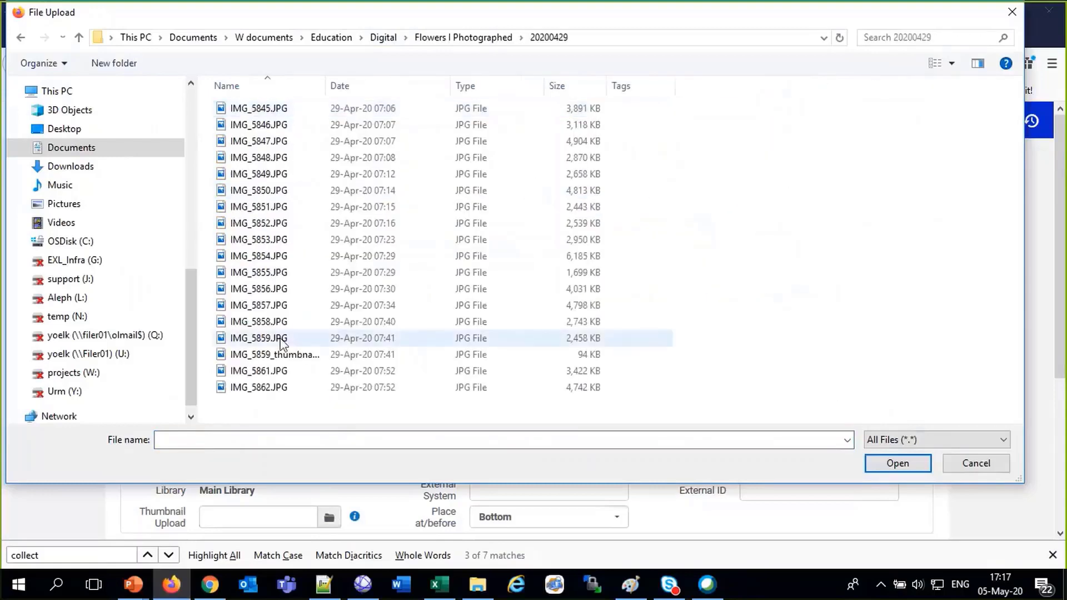
double_click(285, 356)
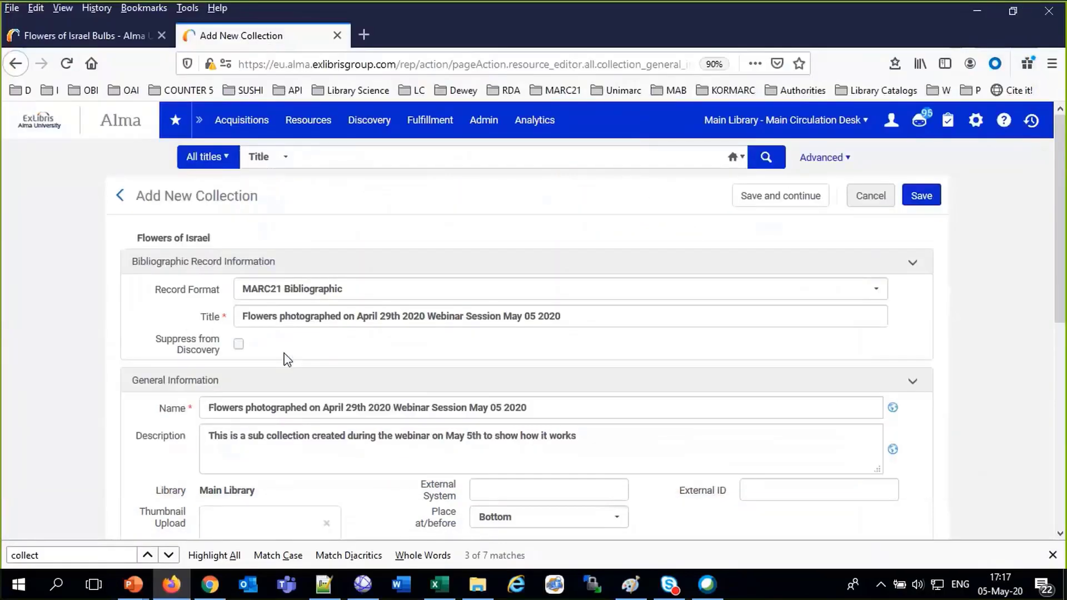
scroll(286, 358, "down", 3)
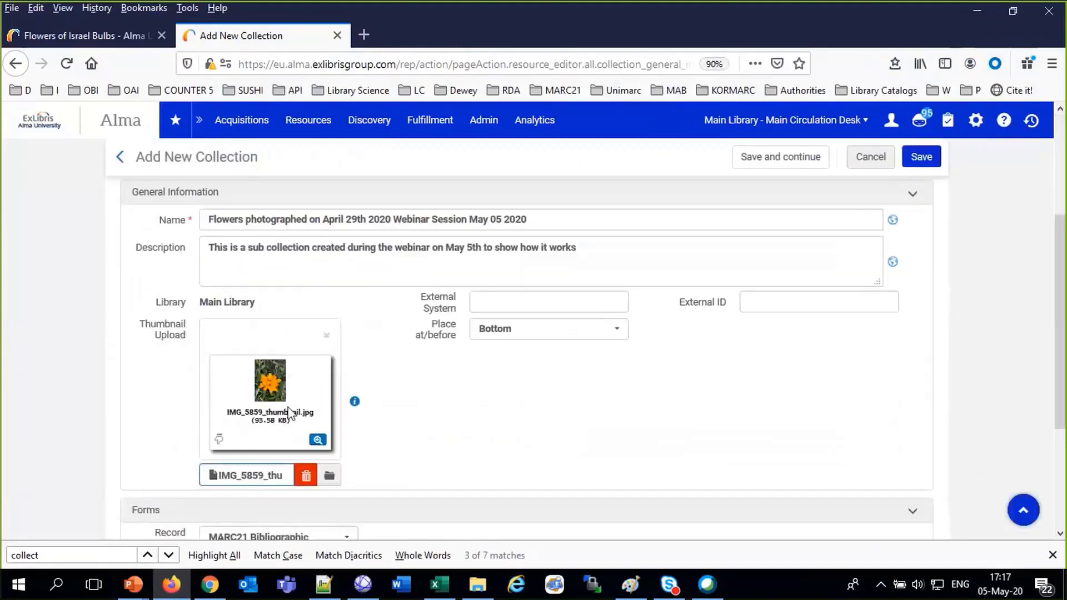
scroll(596, 417, "down", 3)
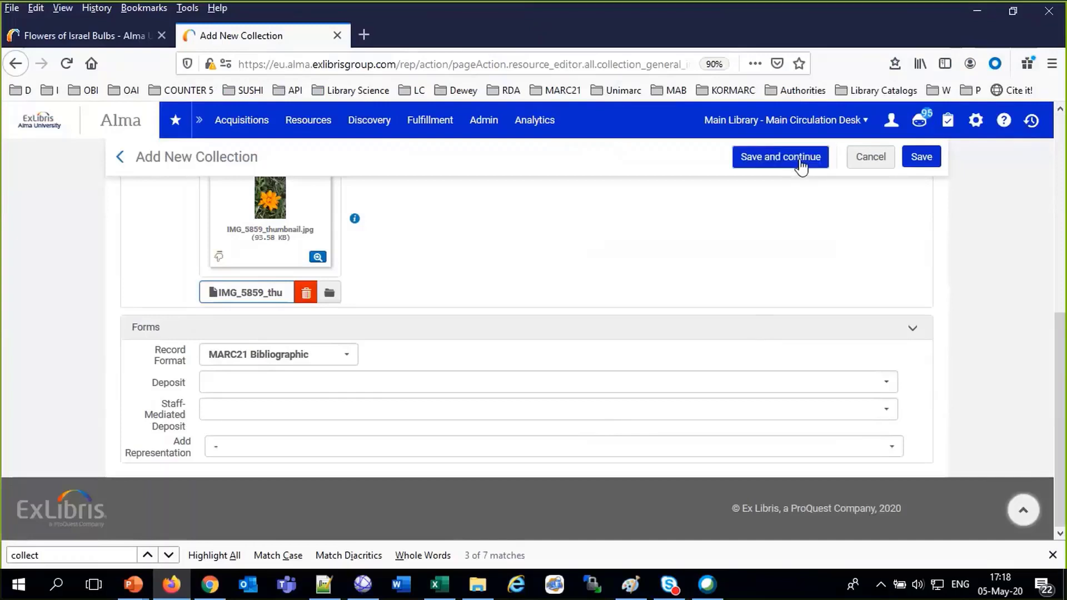
Save the webinar sub-collection so Flowers of Israel lists six sub-collections
left_click(921, 159)
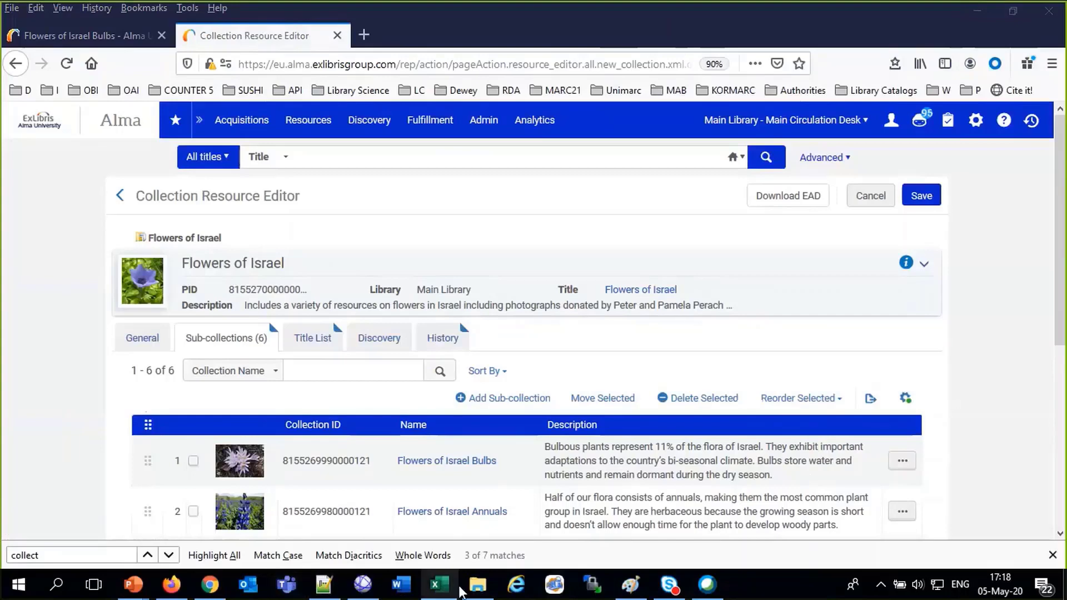
left_click(460, 592)
Switch the 20200429 folder back to Large icons, then return to the Alma editor
right_click(389, 429)
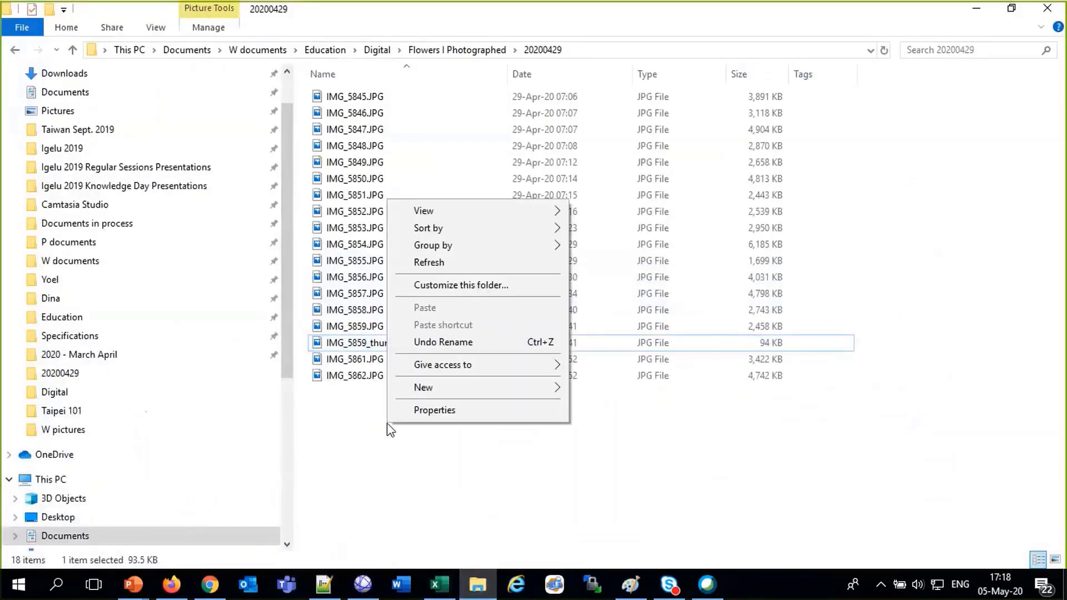
mouse_move(491, 389)
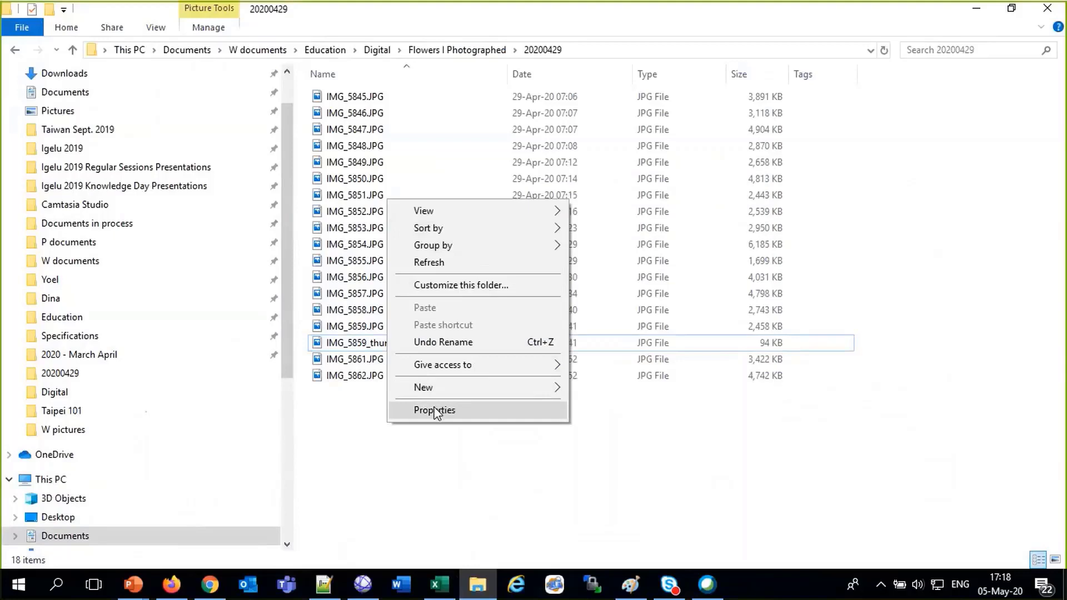
right_click(336, 430)
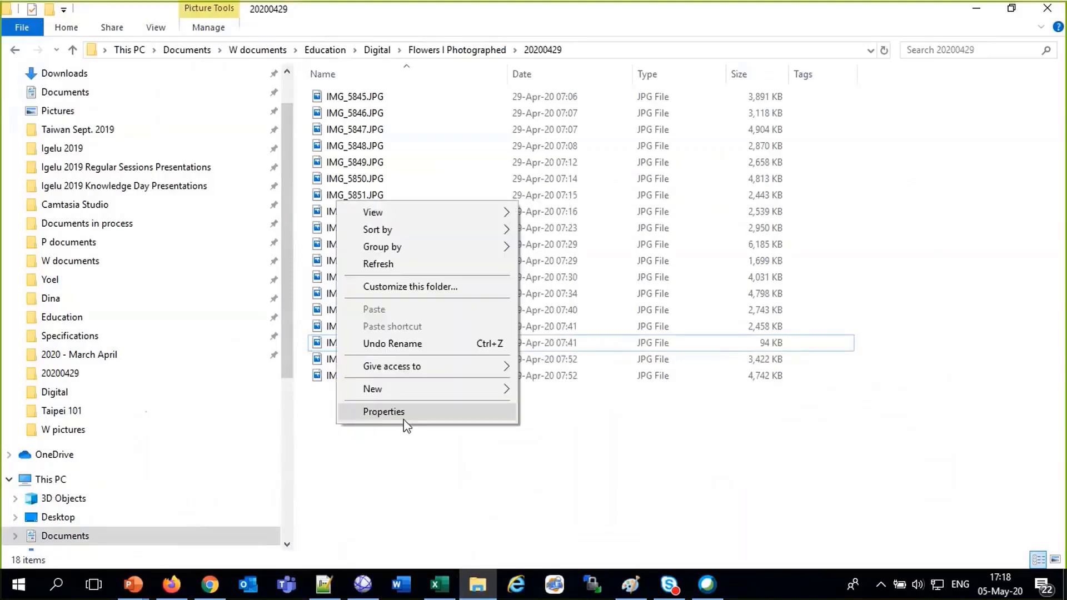
mouse_move(405, 219)
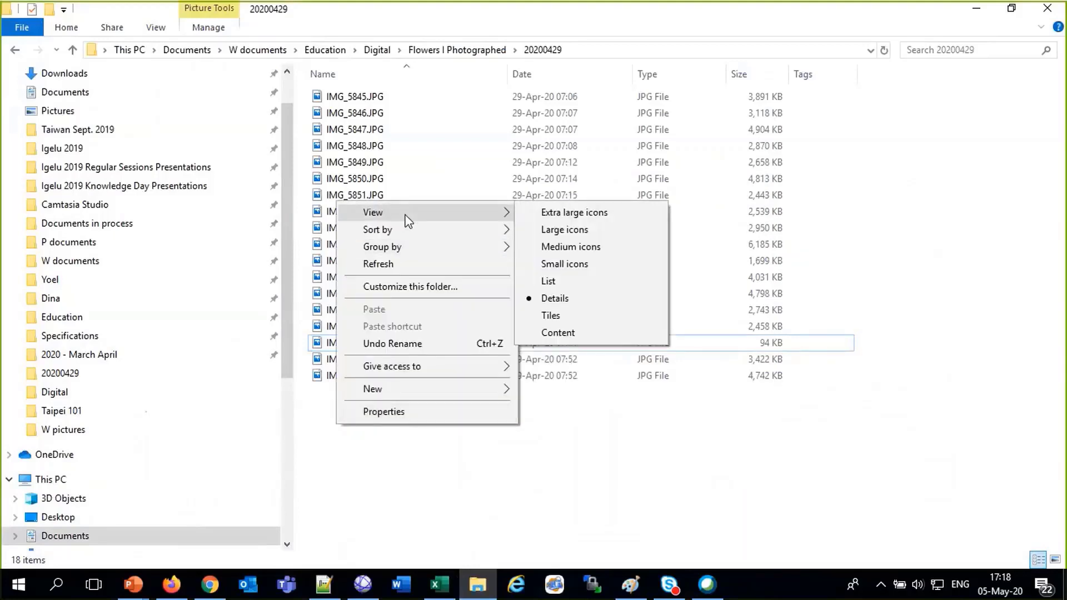
left_click(573, 213)
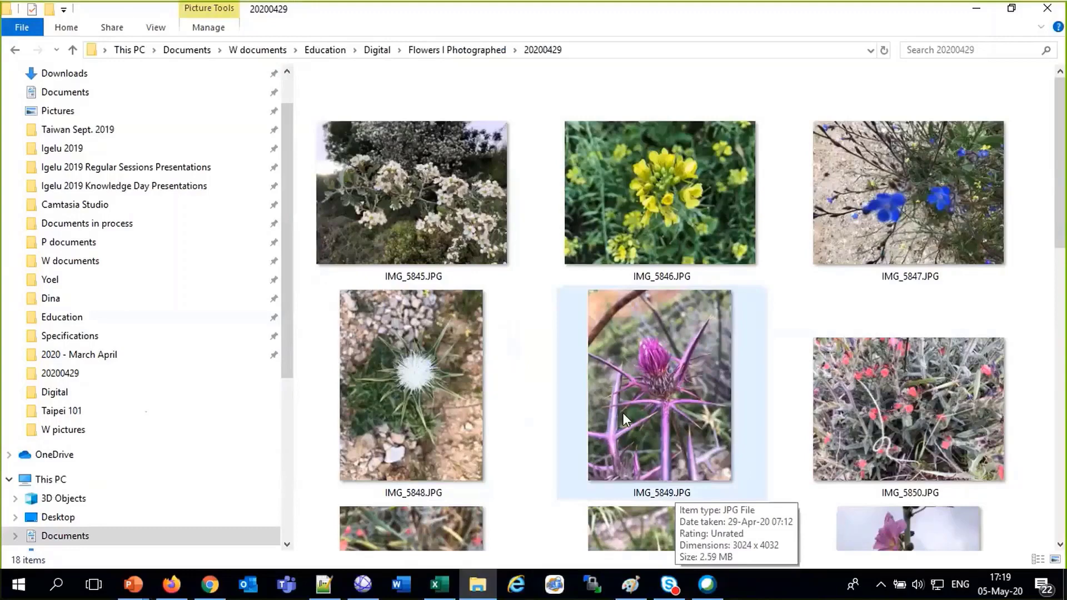
left_click(182, 591)
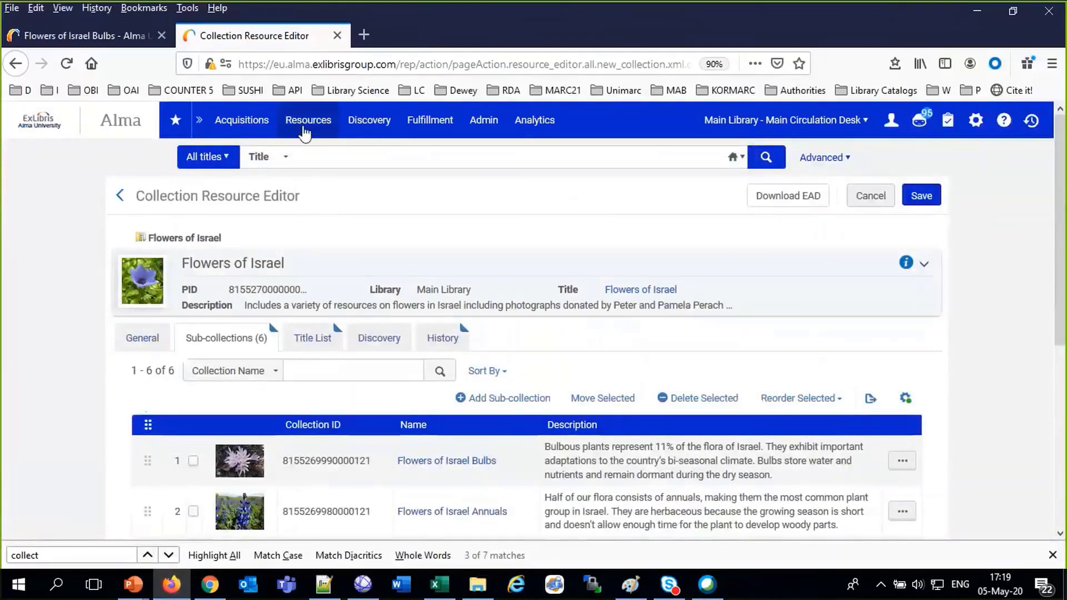
In the Metadata Editor, create a new record from the shared MARC21 'EXL-Digital JPG file' template
left_click(304, 133)
left_click(342, 176)
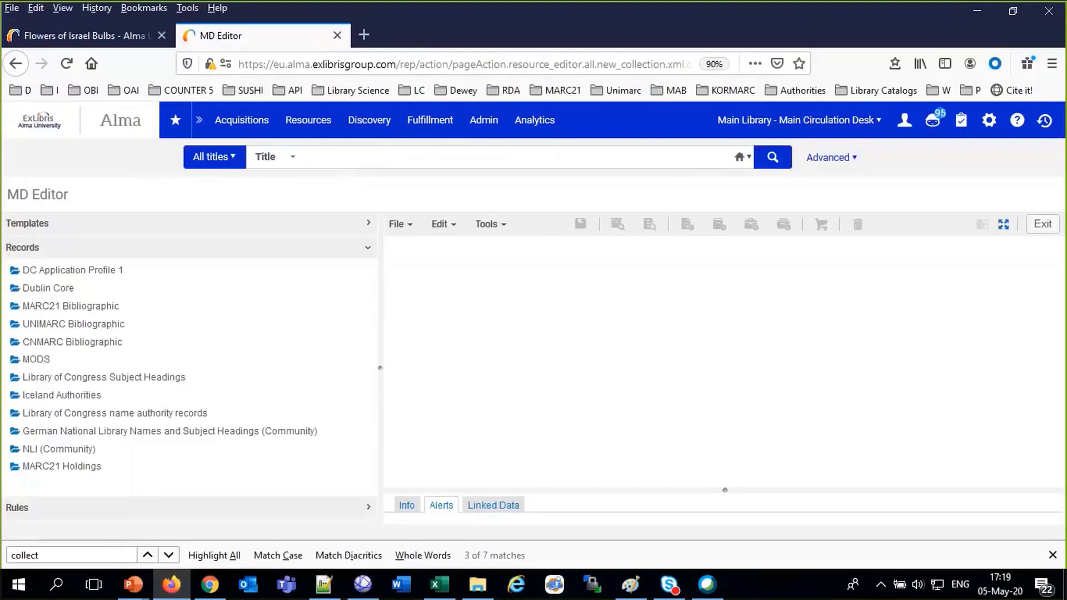
left_click(119, 229)
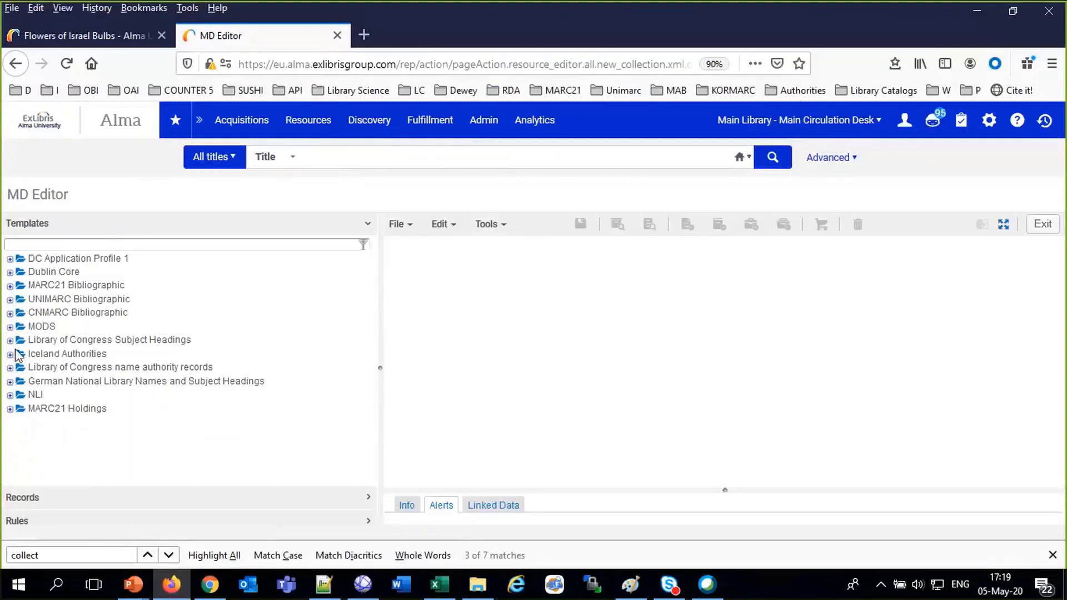
left_click(10, 286)
left_click(26, 318)
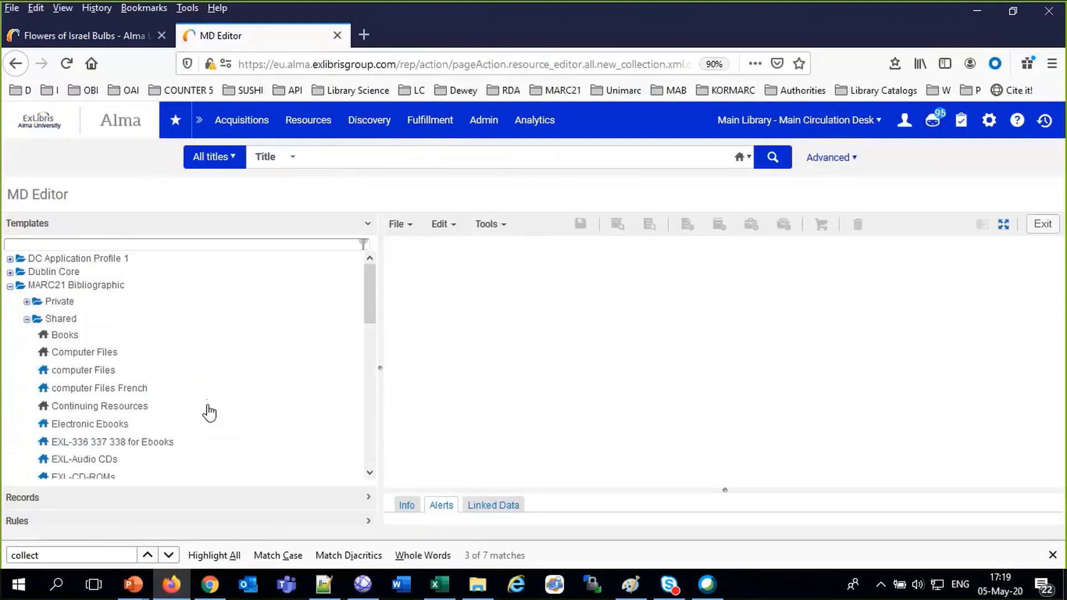
scroll(208, 412, "down", 5)
right_click(94, 341)
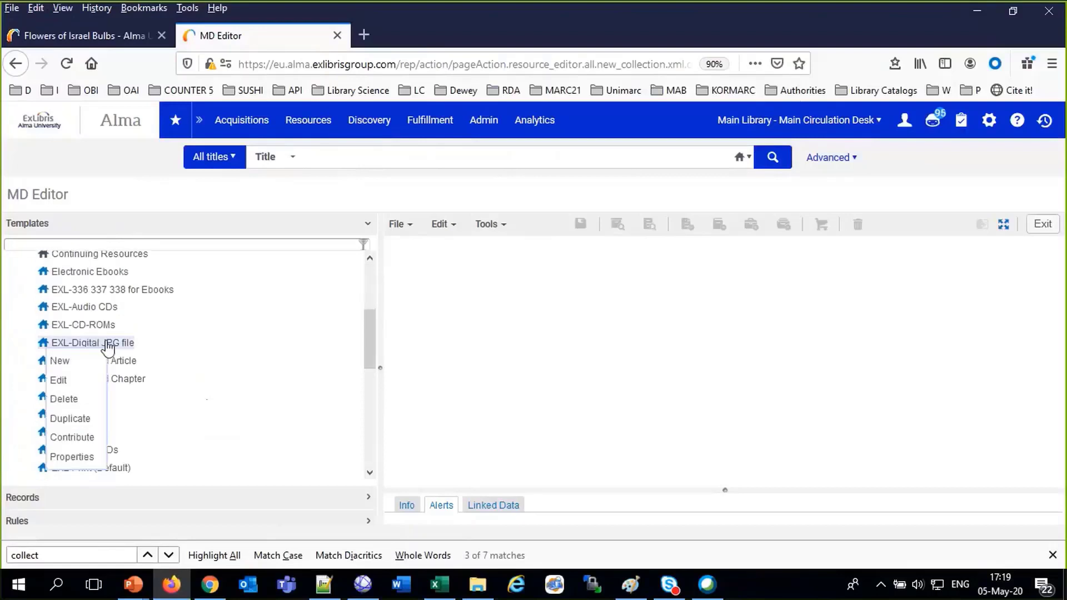
left_click(72, 362)
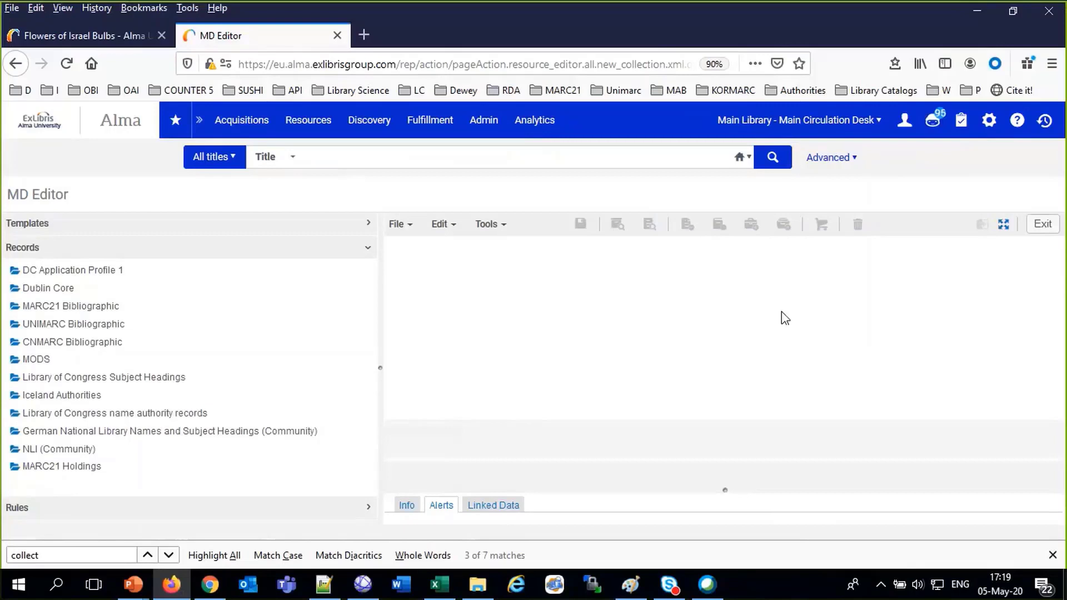
scroll(649, 357, "down", 1)
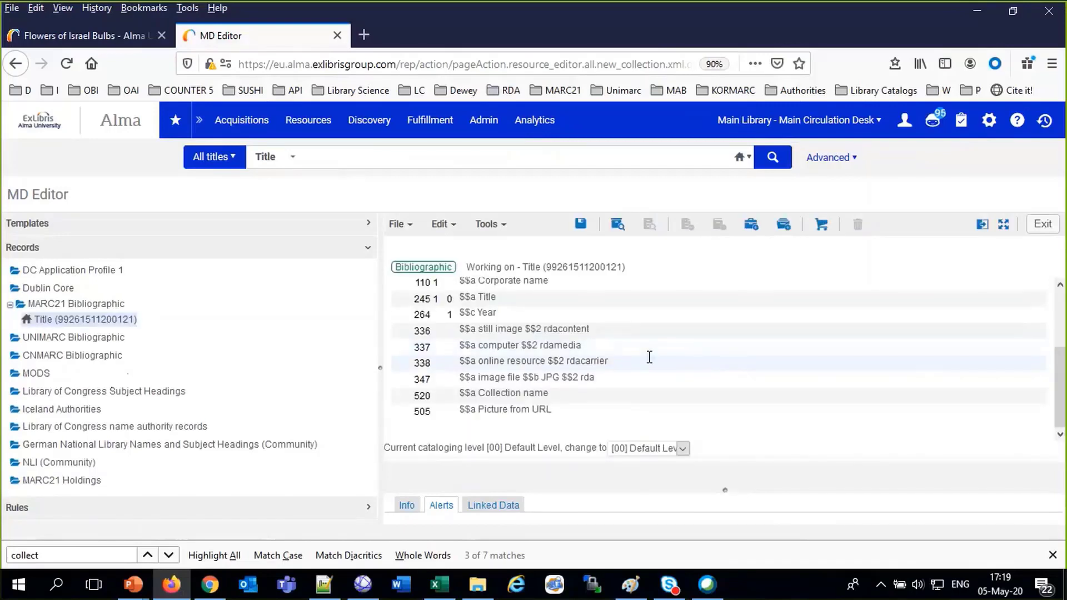
Set field 245 to 'A Purple flower with pointed branches', fixing the spelling mistakes
scroll(649, 357, "up", 3)
left_click(495, 387)
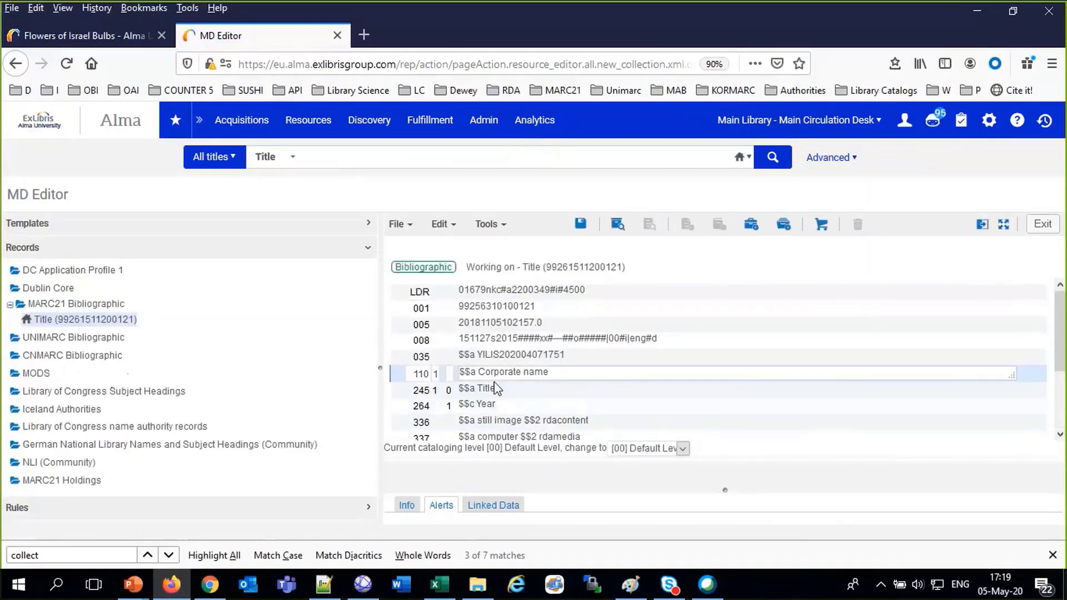
double_click(489, 387)
type("Au")
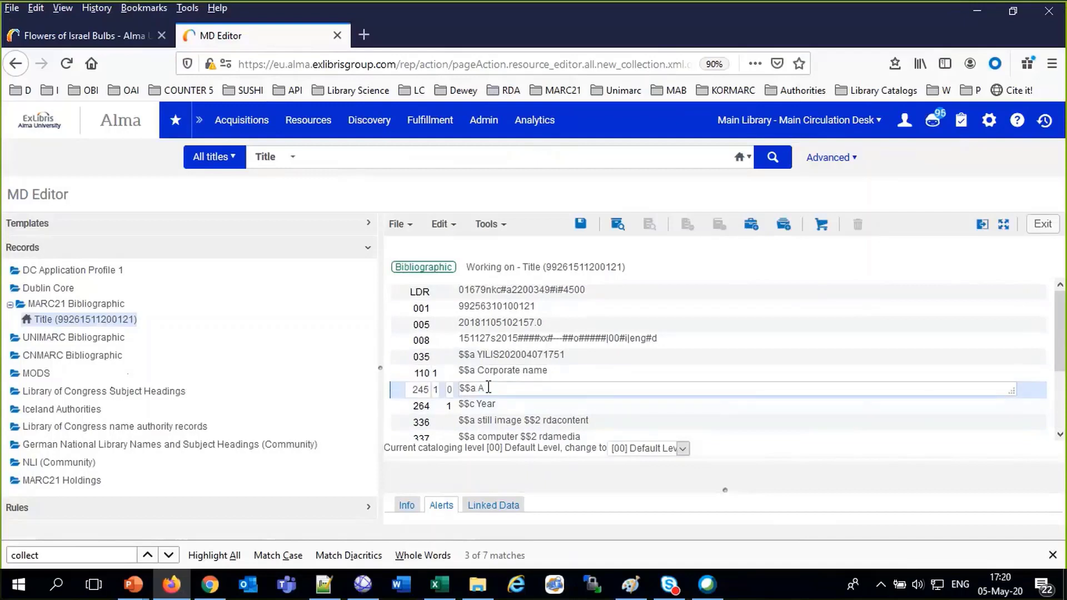
type("rple flower with pointed brfanches")
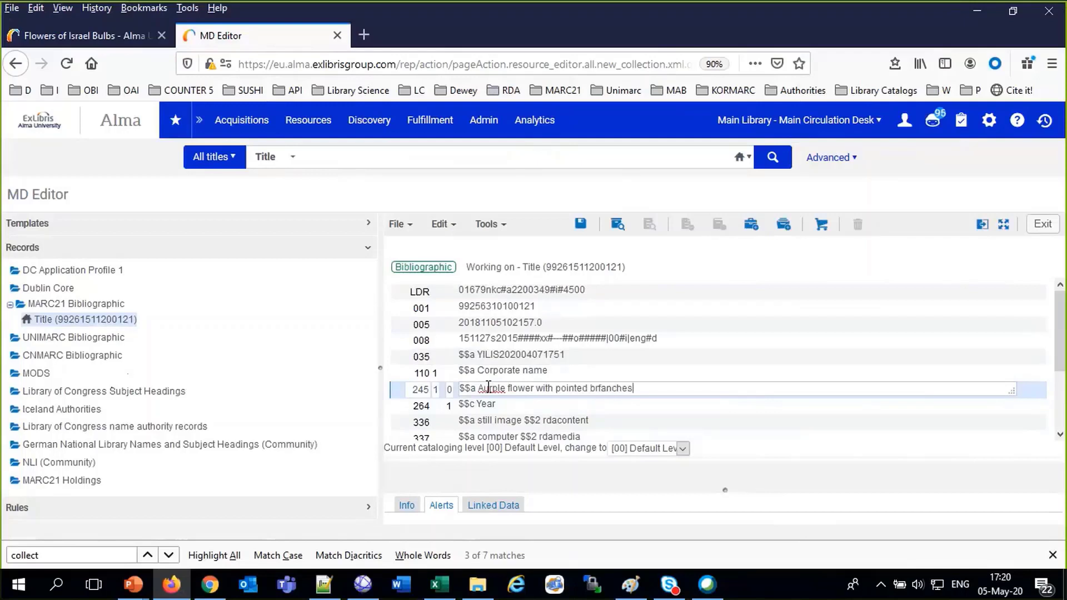
right_click(488, 387)
left_click(561, 151)
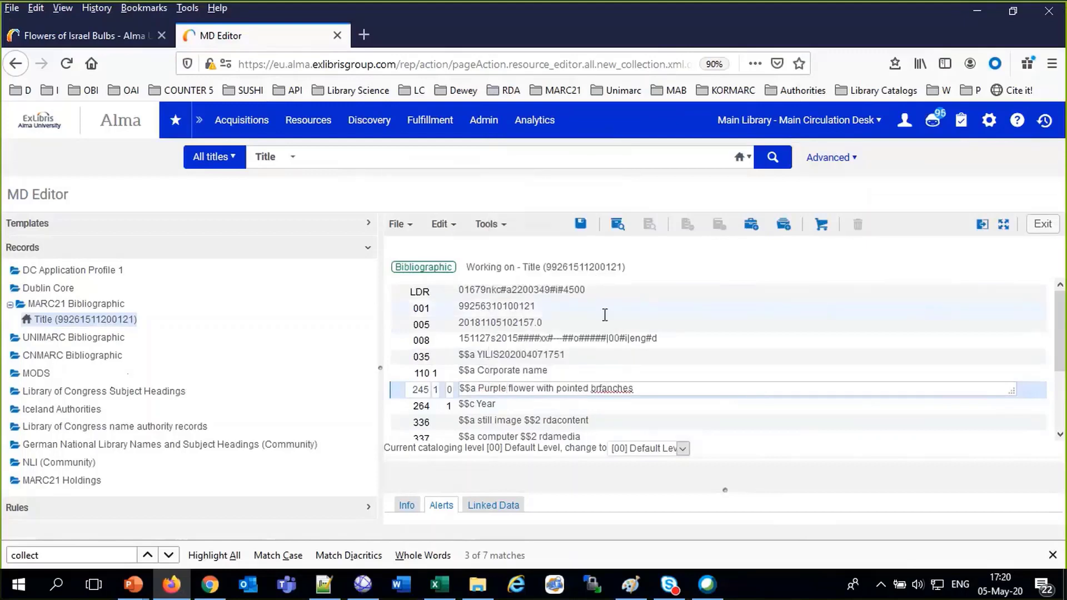
right_click(605, 387)
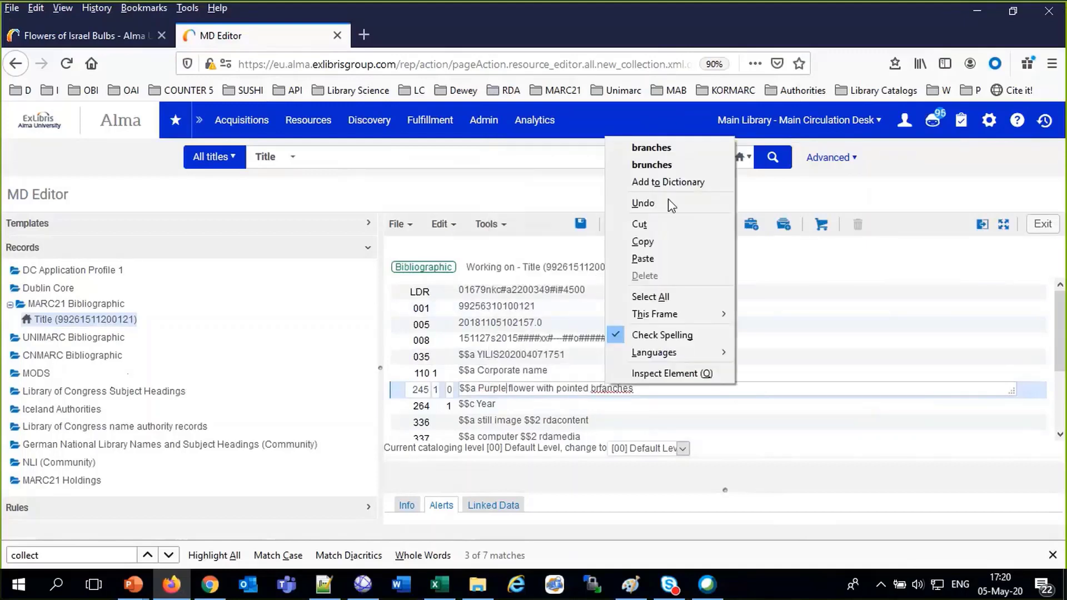
left_click(653, 148)
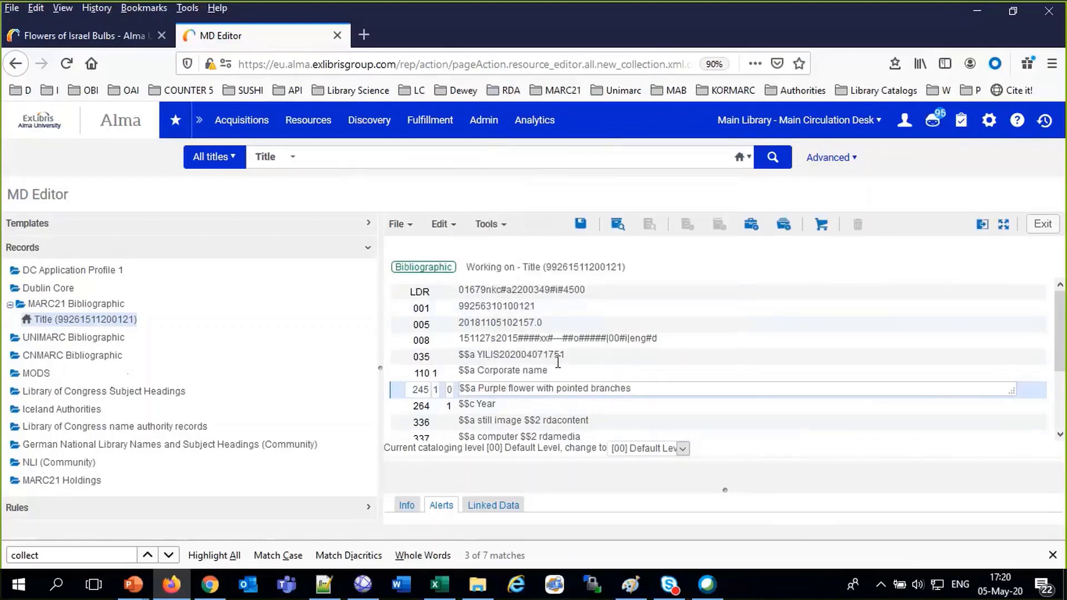
left_click(480, 387)
type("A")
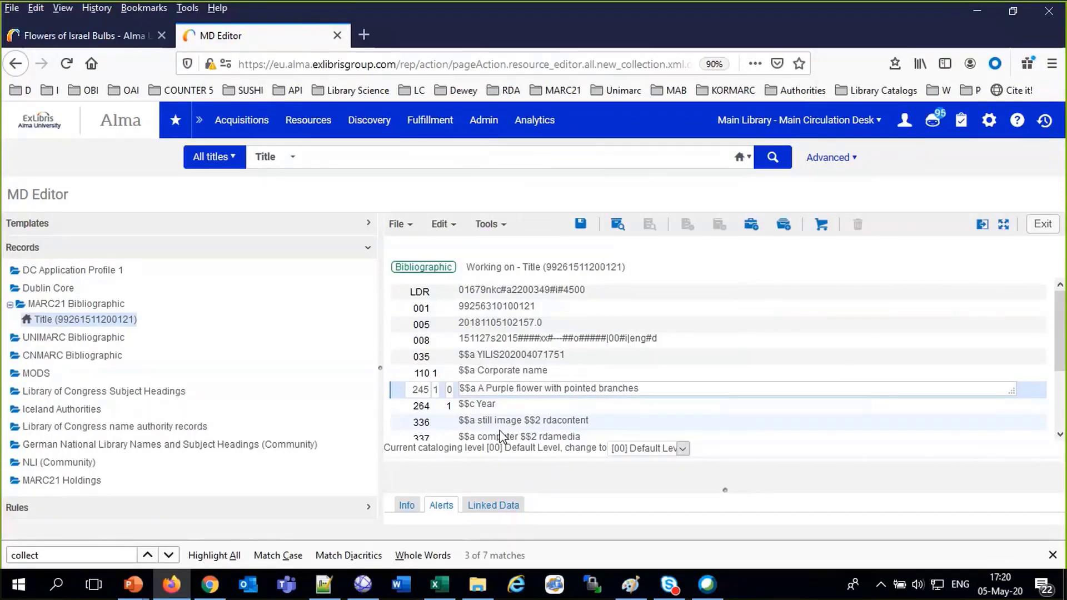
Enter 2020 in field 264 and paste the collection description into field 520
double_click(484, 403)
type("2020")
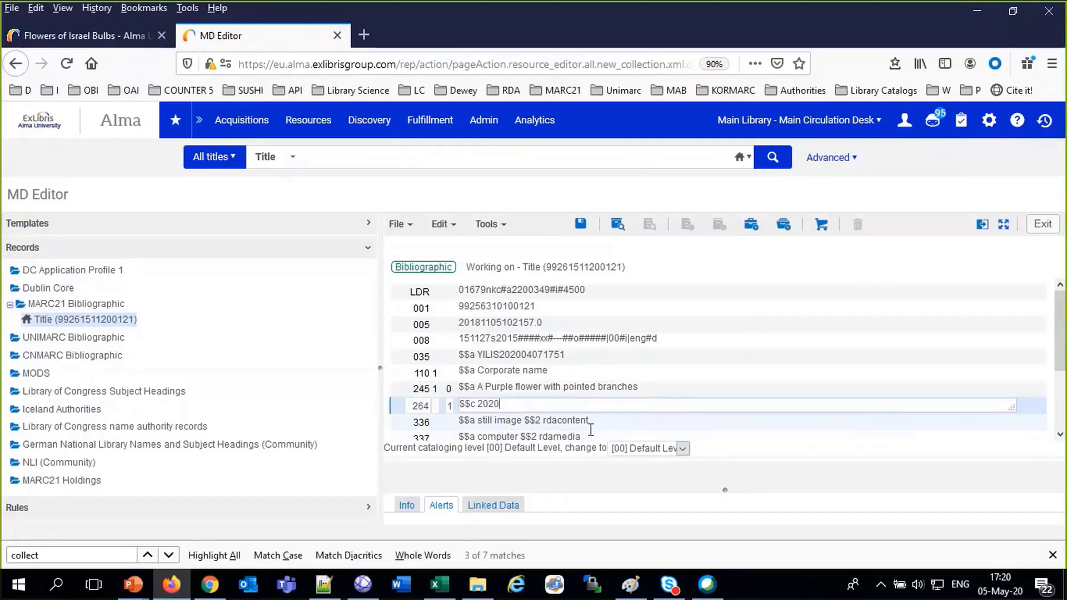
scroll(594, 428, "down", 2)
scroll(594, 428, "down", 1)
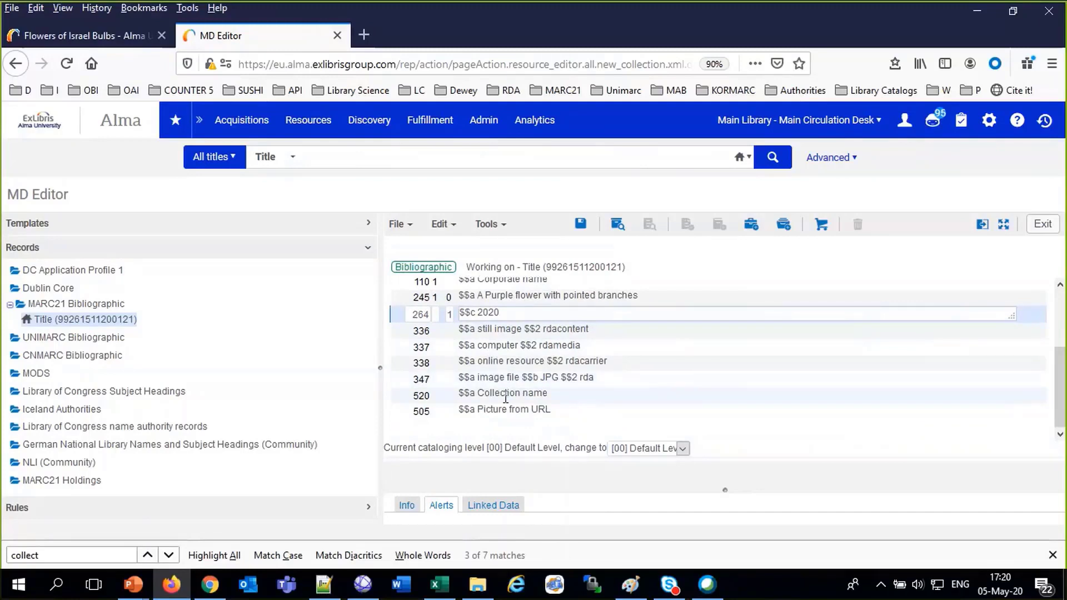
left_click_drag(478, 403, 595, 417)
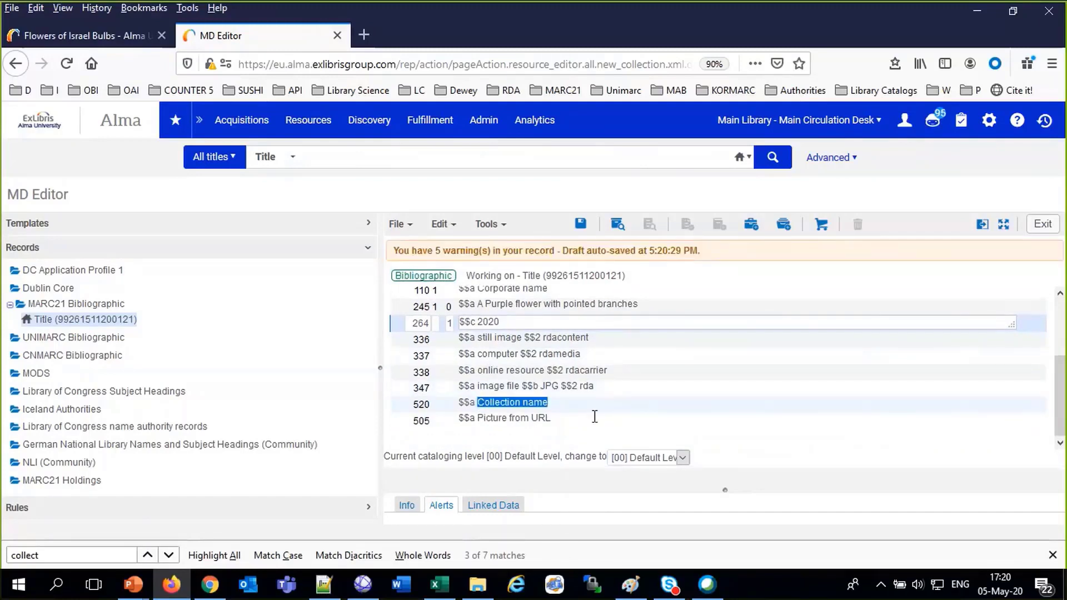
type("Flowers photographed on April 29th 2020 Webinar Session May 05 2020")
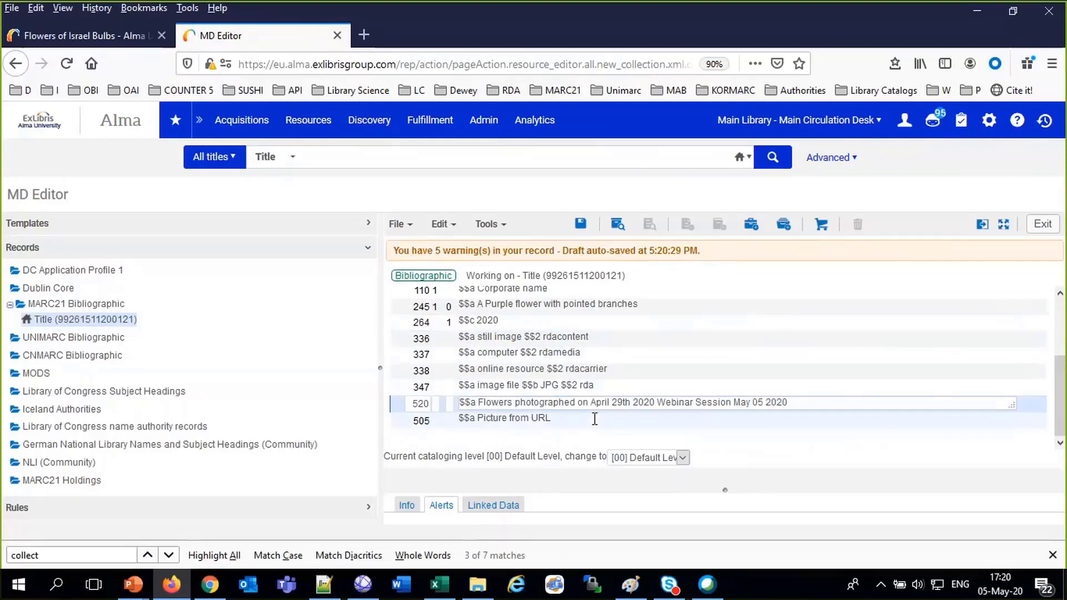
Delete field 505 and add a new empty field below 520
left_click(594, 419)
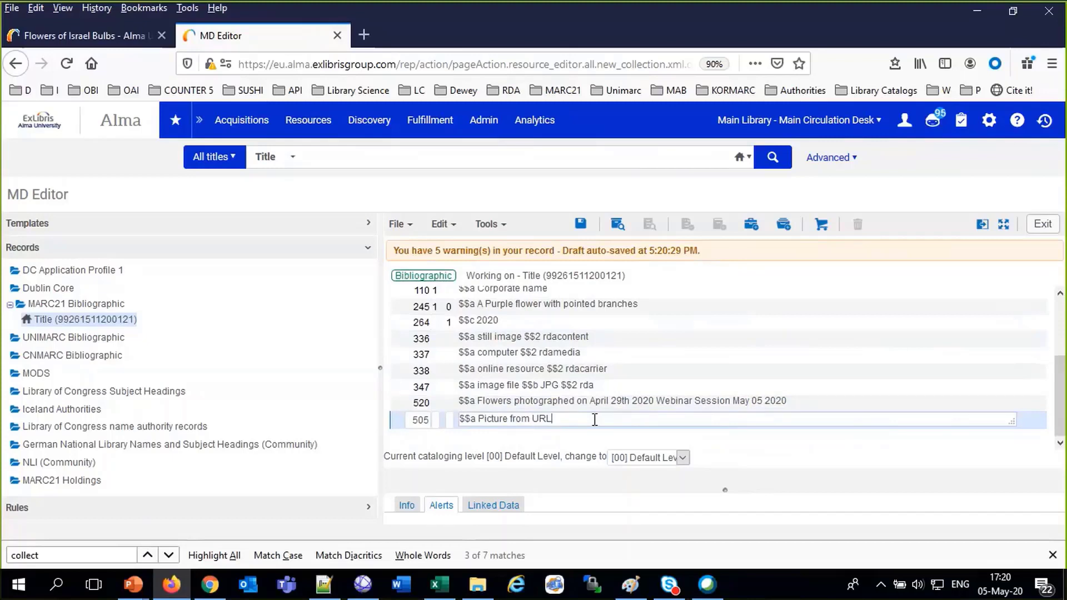
key("ctrl+F6")
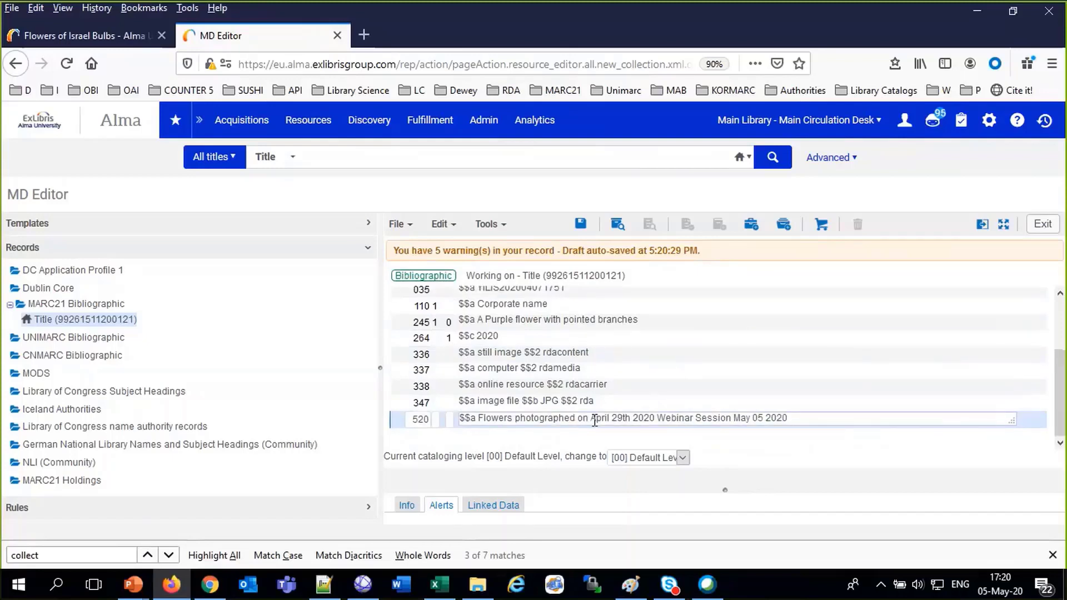
key("F8")
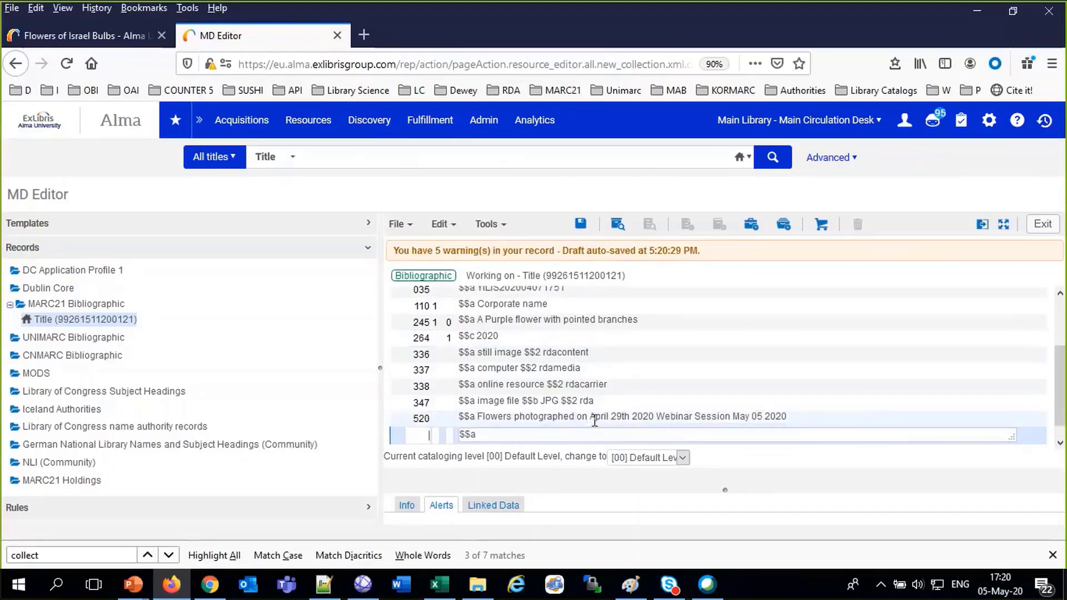
Add a 650 0 subject field with the authority heading Flowers $$x Anatomy
type("650 ")
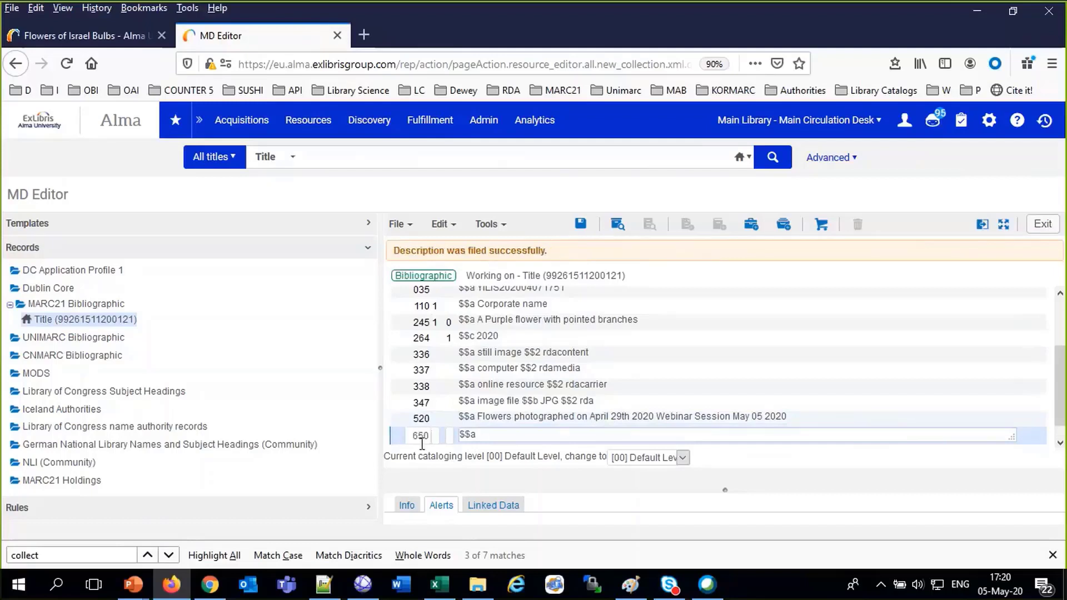
type("0")
left_click(495, 434)
type("Flowers")
key("F3")
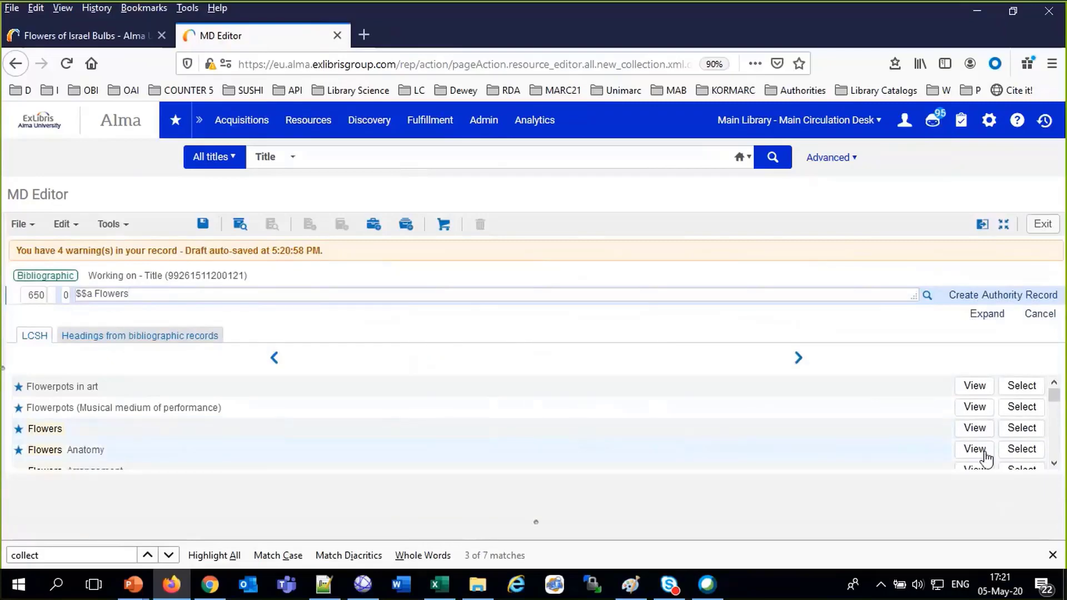
left_click(1021, 449)
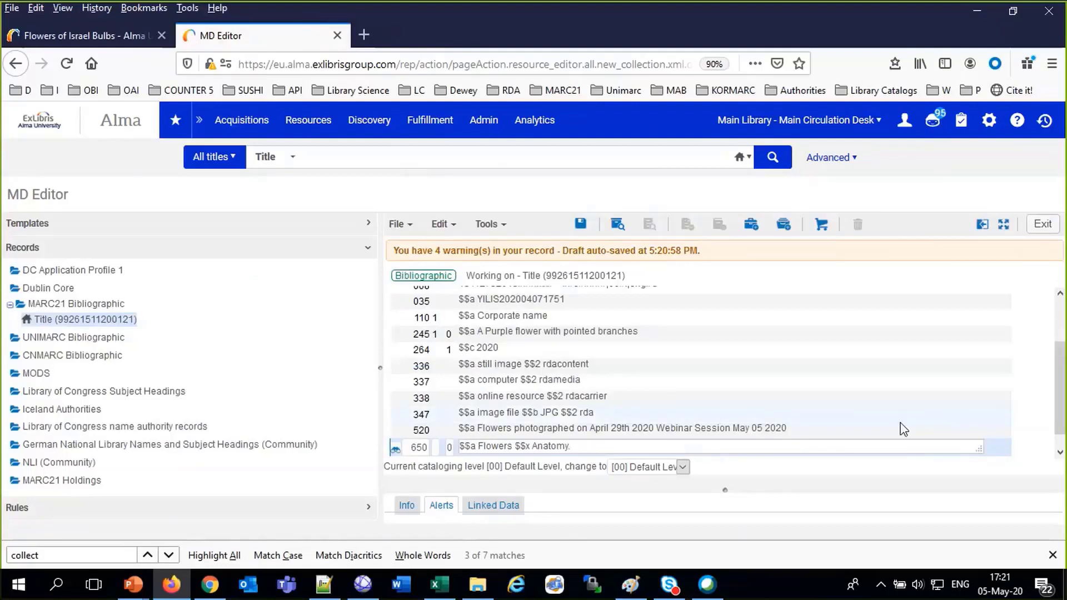
Add a 650 7 field with source $$2 GND and select the GND heading Blumea arfakiana
key("Return")
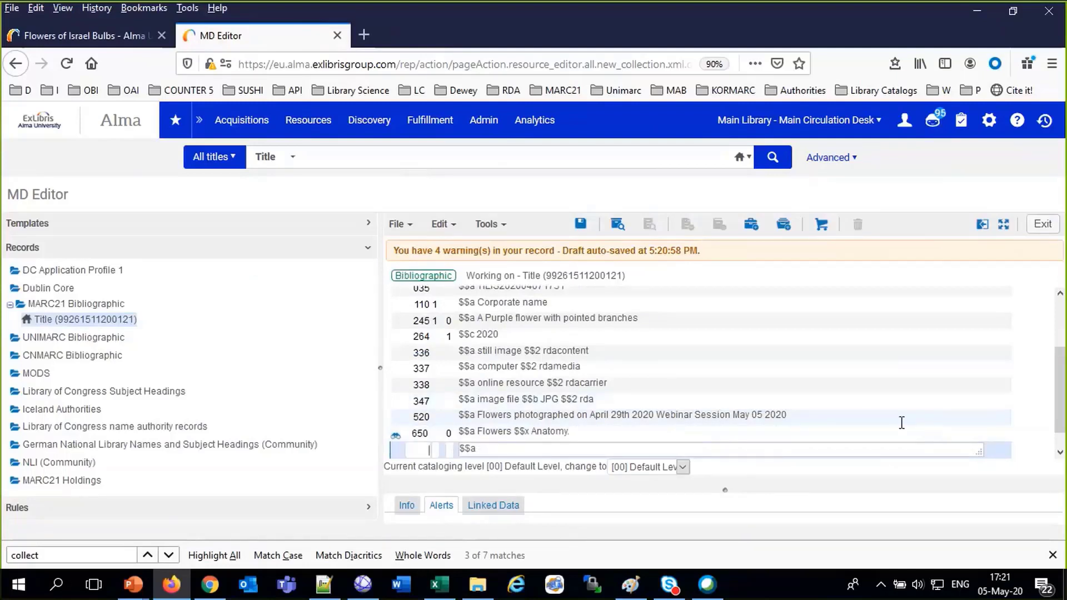
type("650 ")
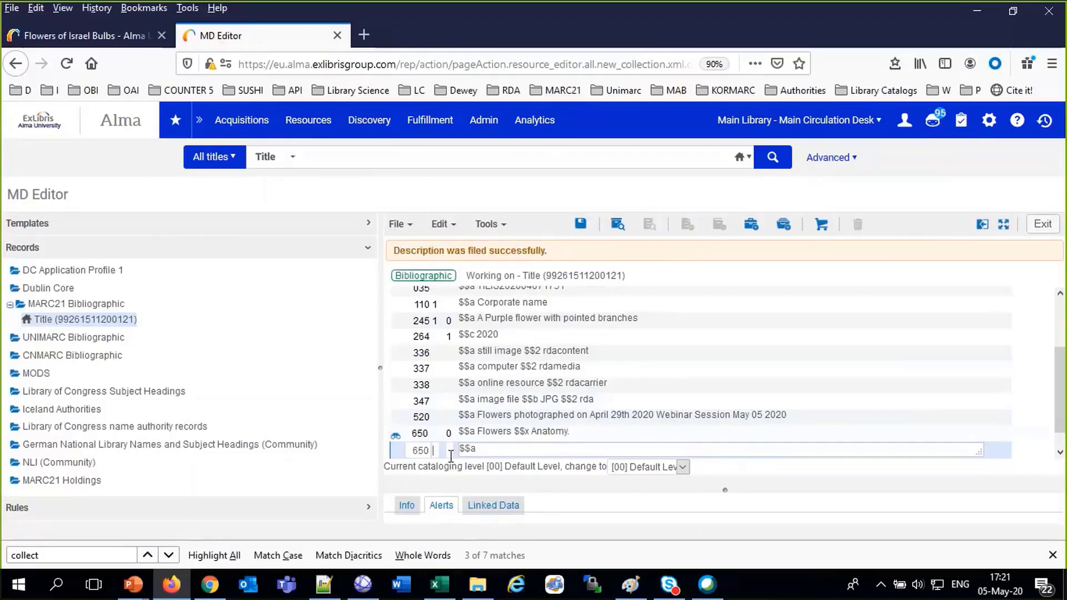
type("7")
left_click(515, 448)
type("$$2 GN")
type("D")
type("Blumen")
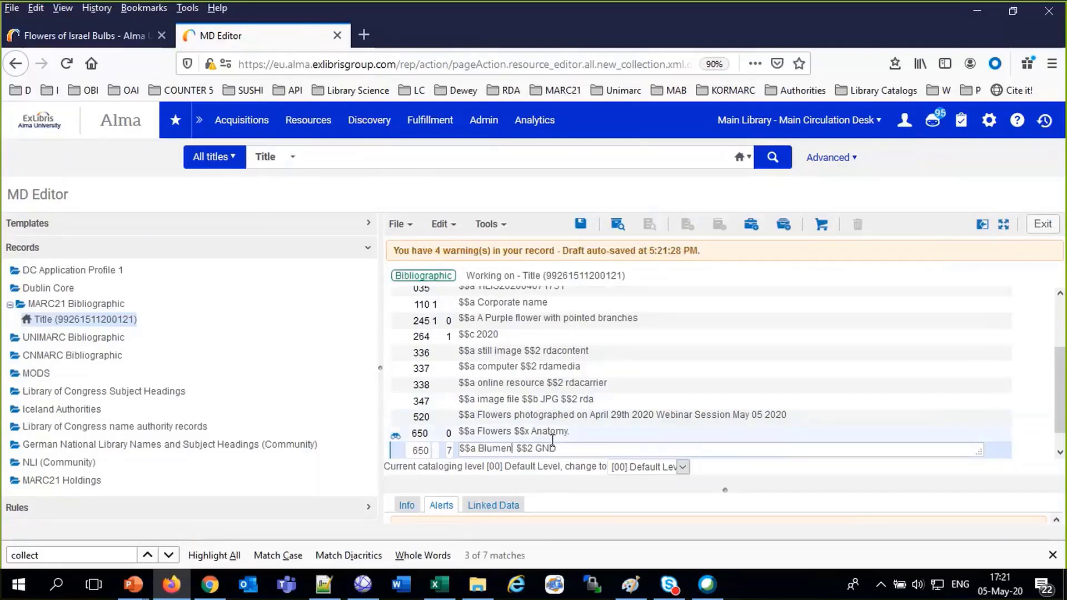
key("F3")
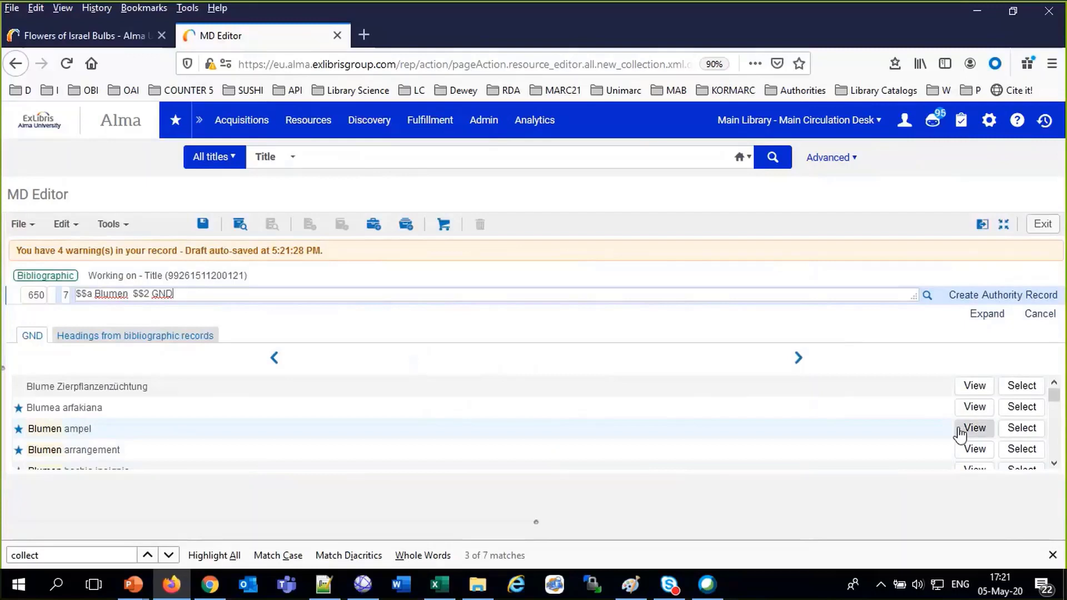
left_click(1021, 406)
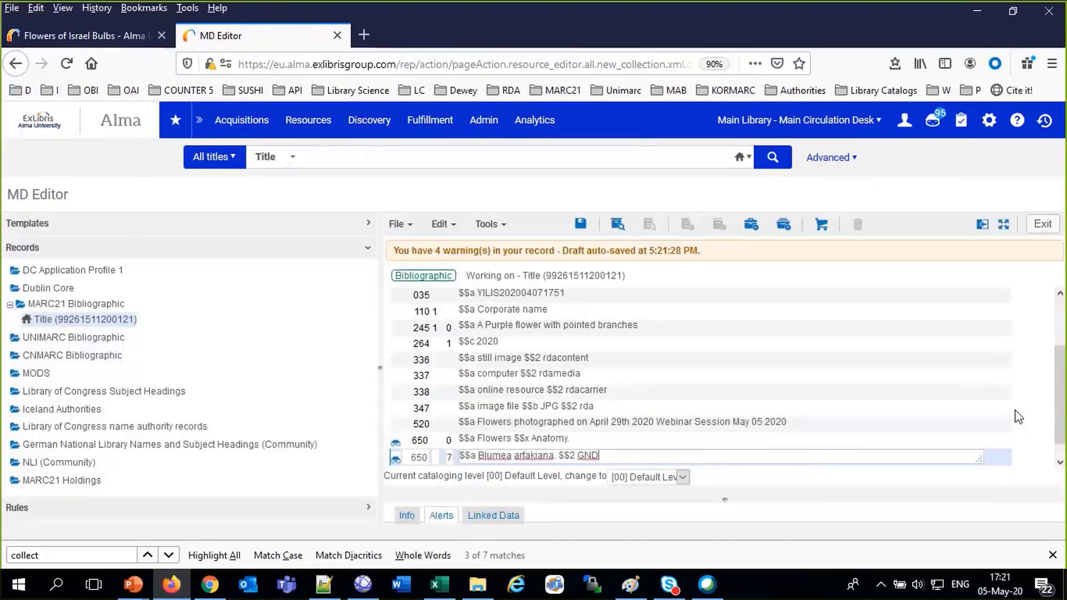
Change tag 110 to a 100 personal-name entry and replace the placeholder with the author's name
left_click(441, 313)
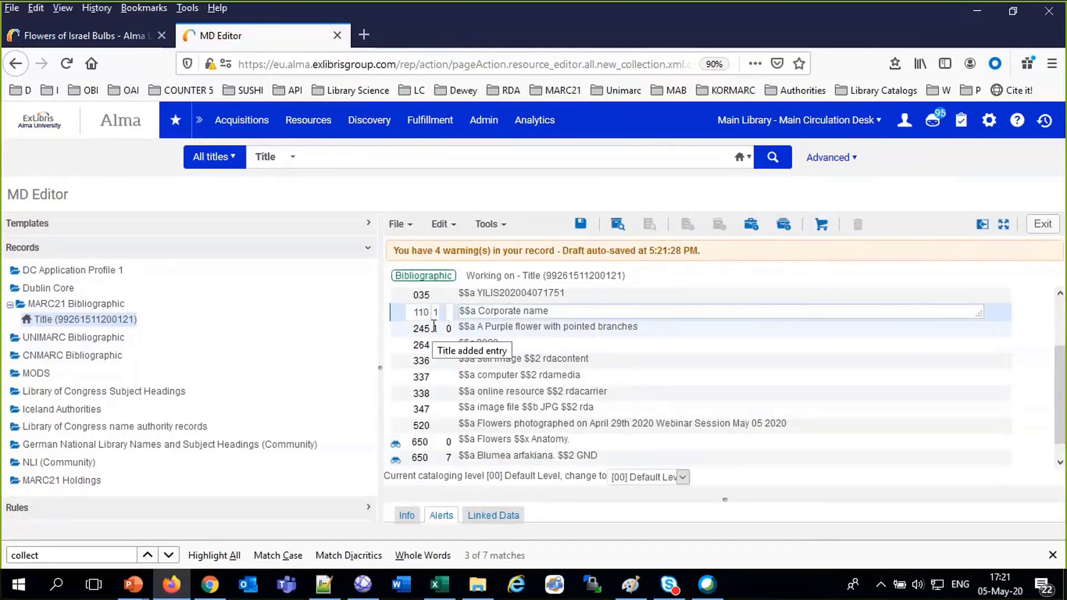
type("0")
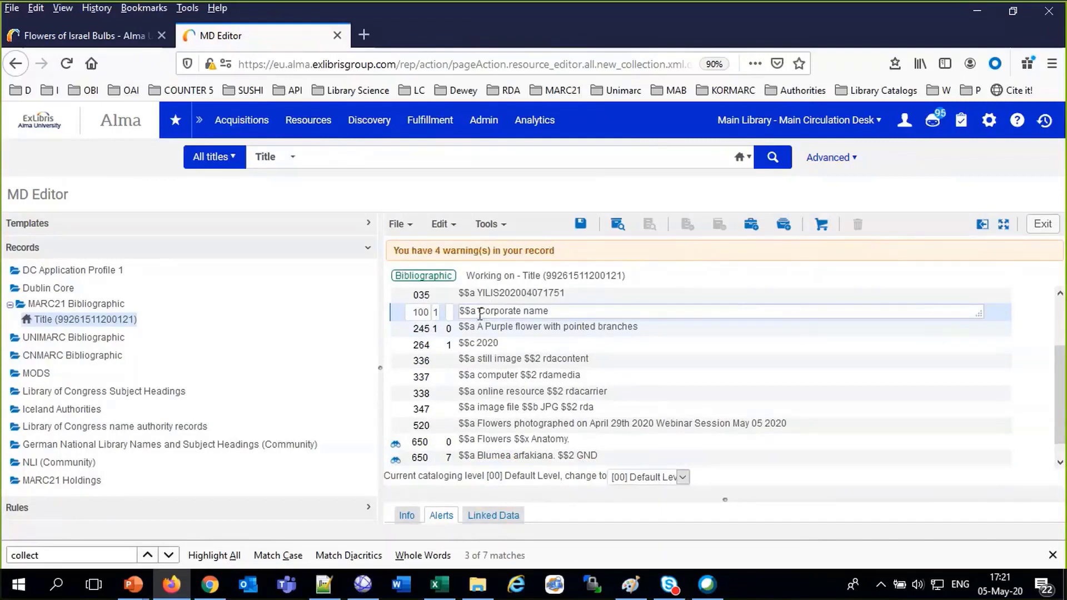
left_click_drag(478, 310, 592, 317)
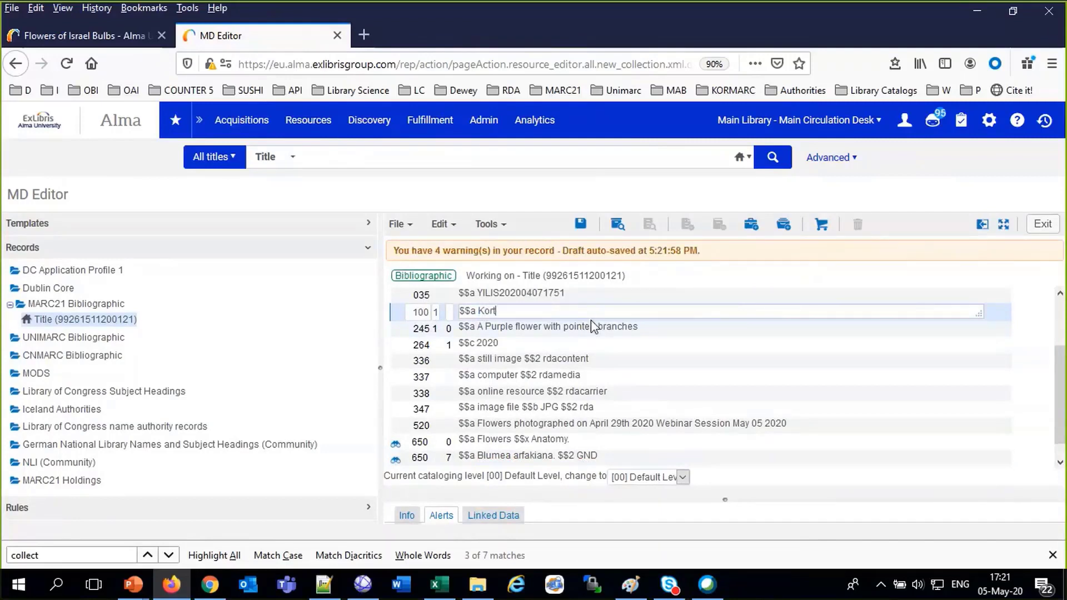
left_click(560, 294)
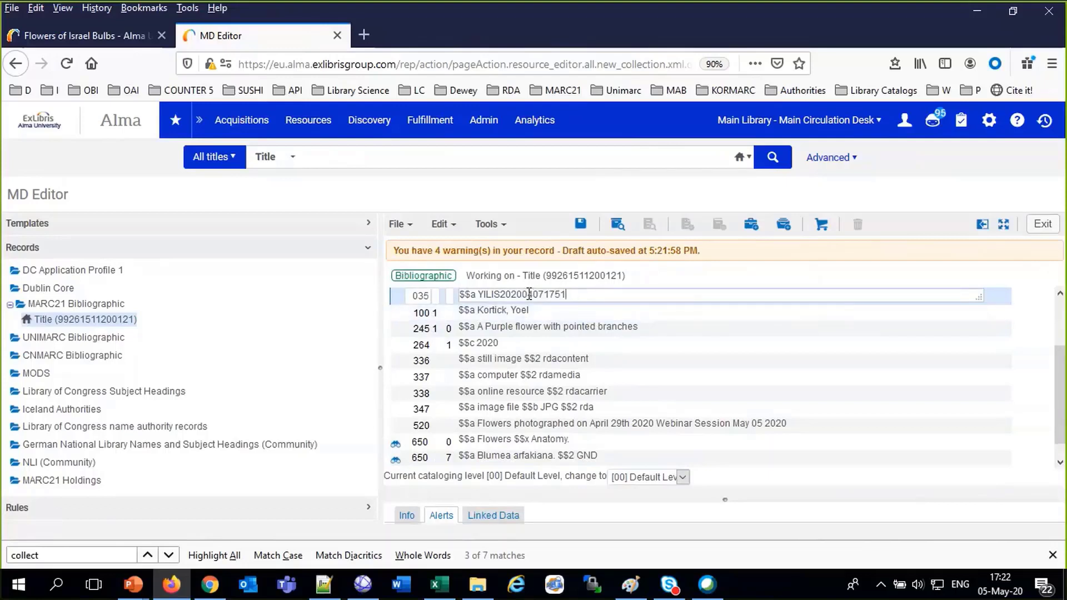
left_click_drag(528, 294, 581, 303)
type("5")
type("0")
type("5")
type("2")
type("1722")
left_click(581, 224)
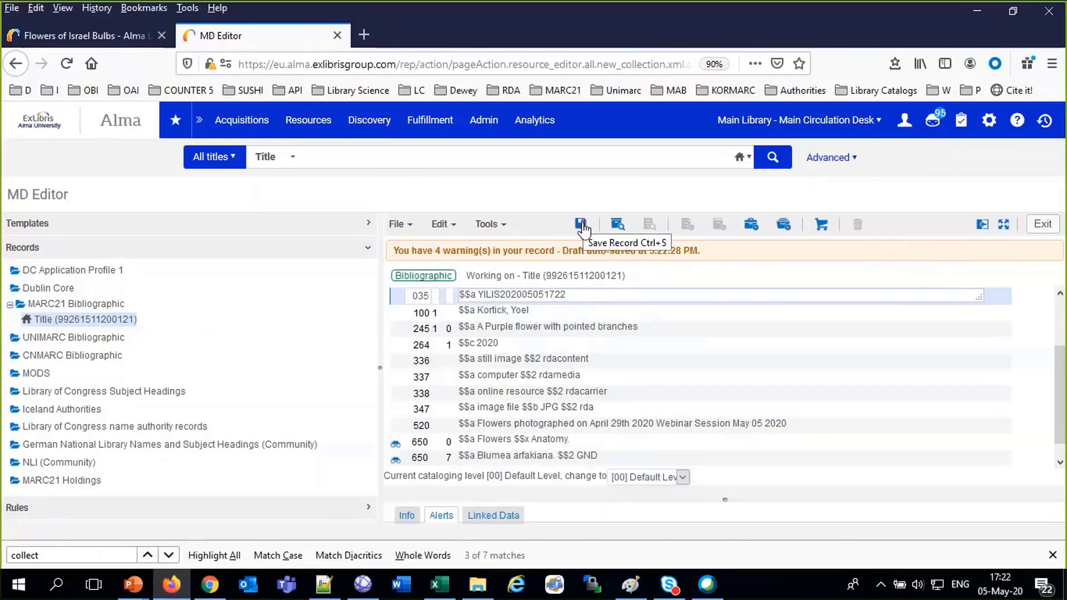
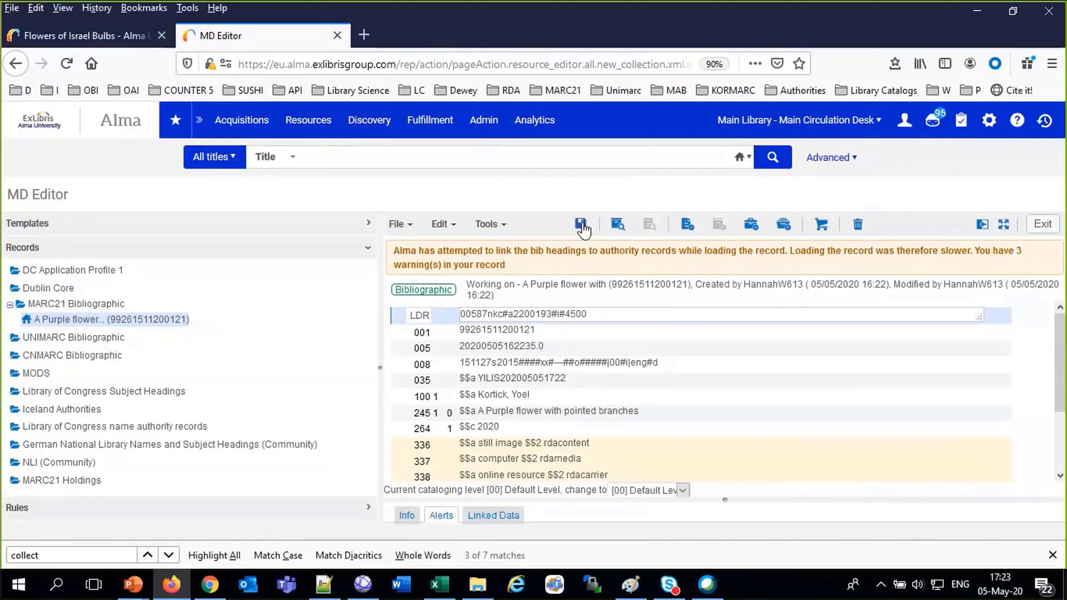
Save the purple flower record and start adding a digital representation to it
left_click(785, 225)
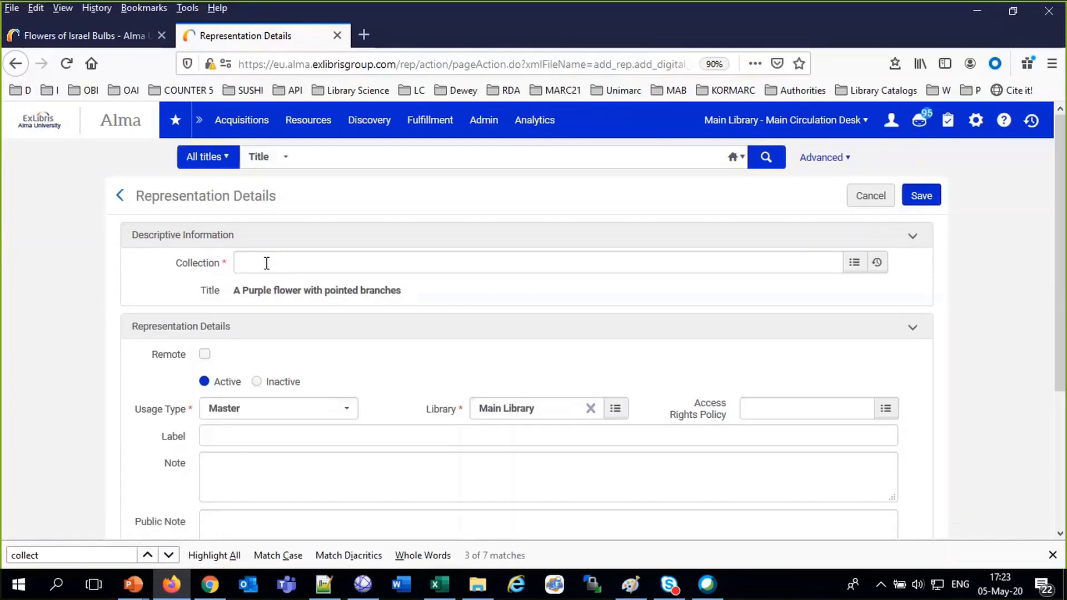
Search collections for 'may' to find the April 29th 2020 Webinar Session May 05 2020 collection
left_click(856, 267)
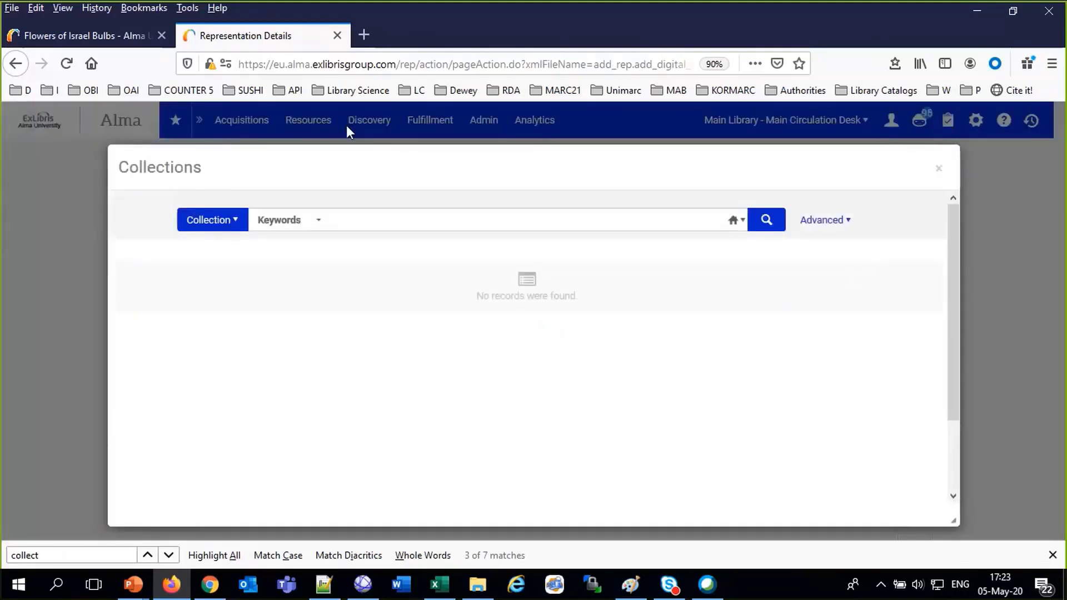
left_click(399, 225)
type("may")
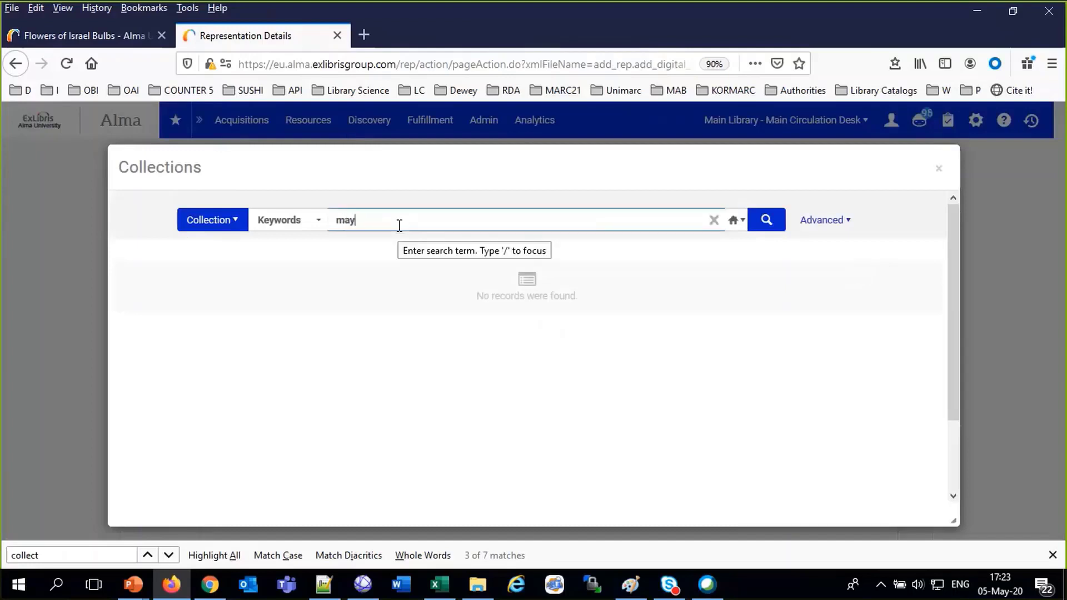
key("Return")
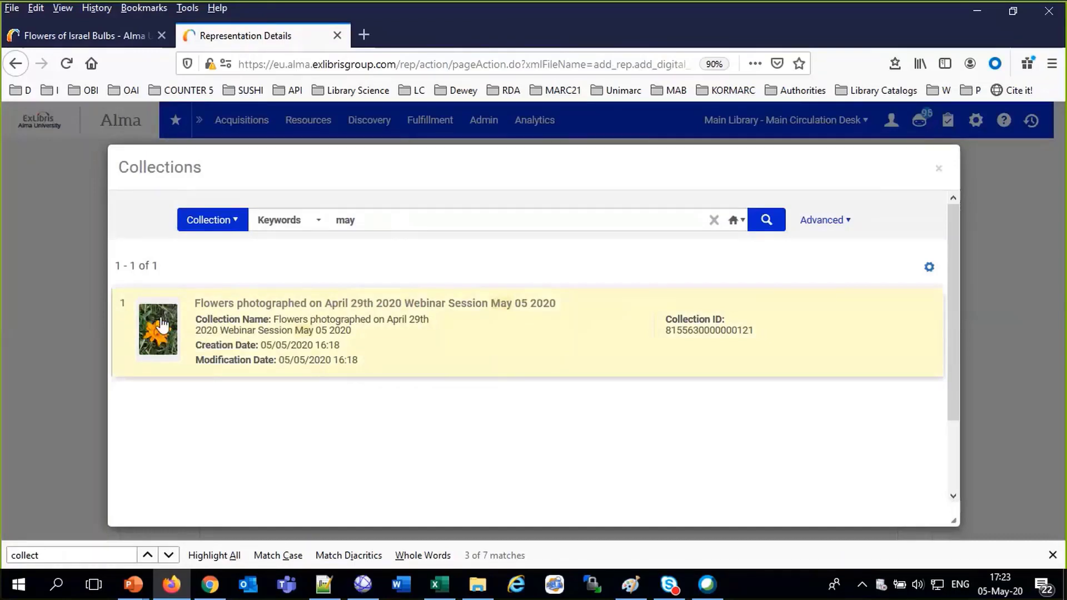
left_click(472, 584)
Look over the flower photos, then assign the Webinar Session May 05 2020 collection
scroll(723, 299, "down", 5)
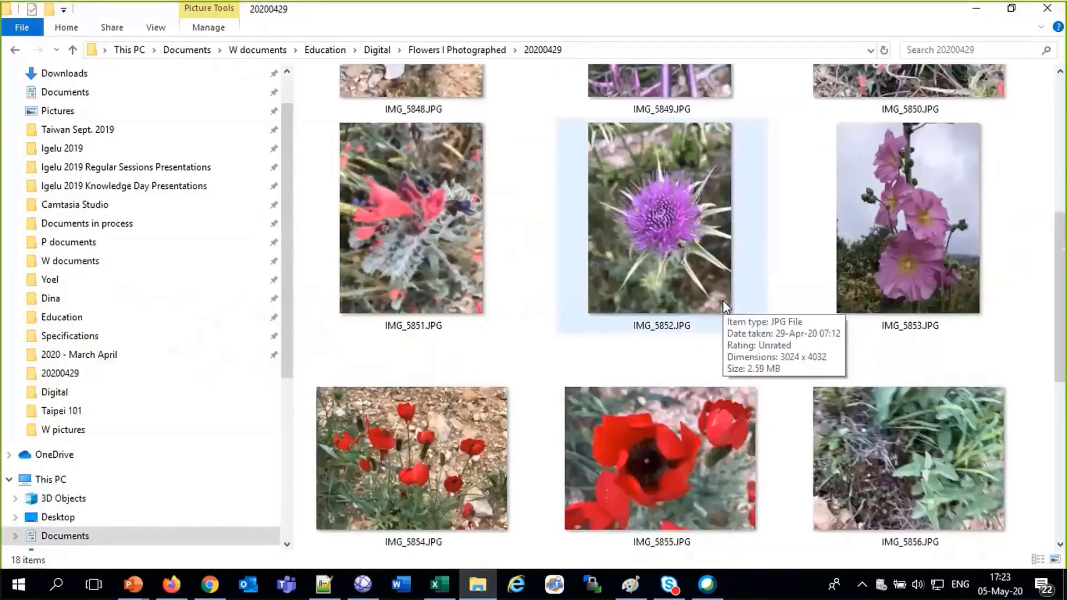
scroll(724, 305, "down", 5)
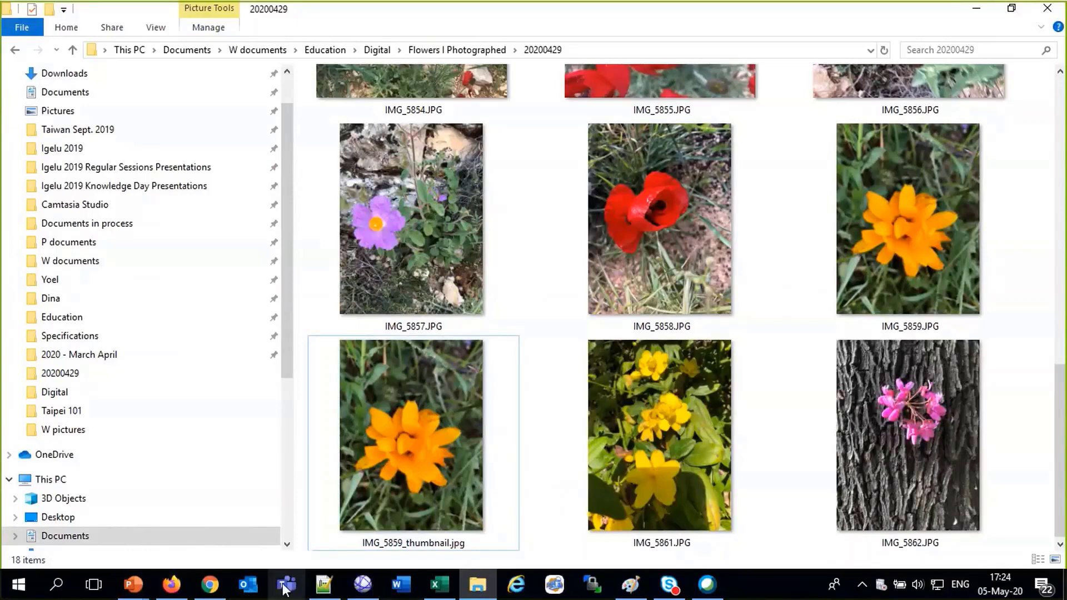
left_click(171, 584)
left_click(283, 365)
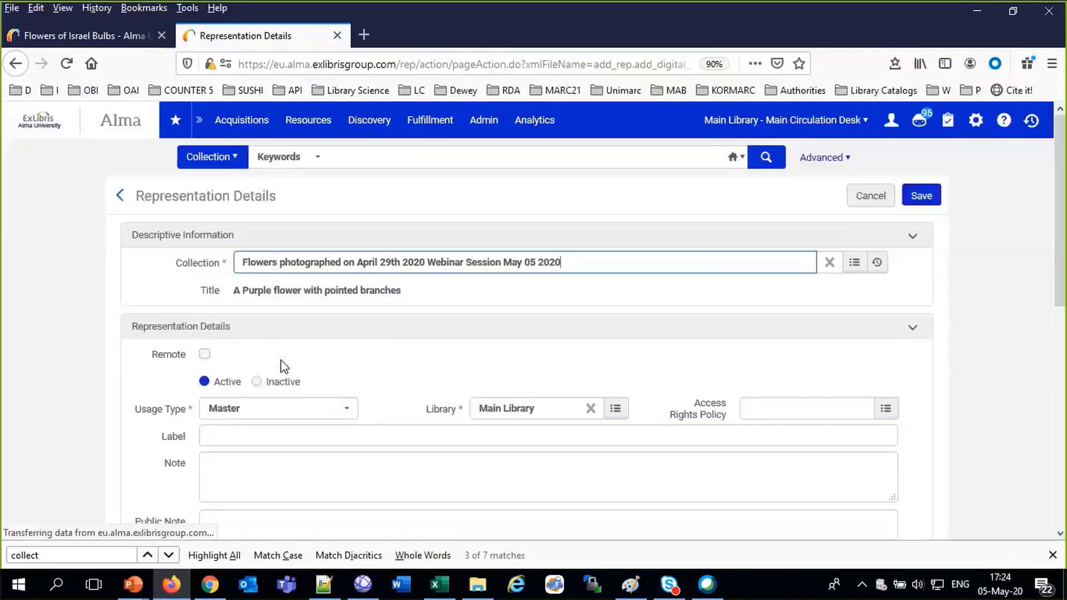
Set the representation's usage type to Master
scroll(281, 367, "down", 2)
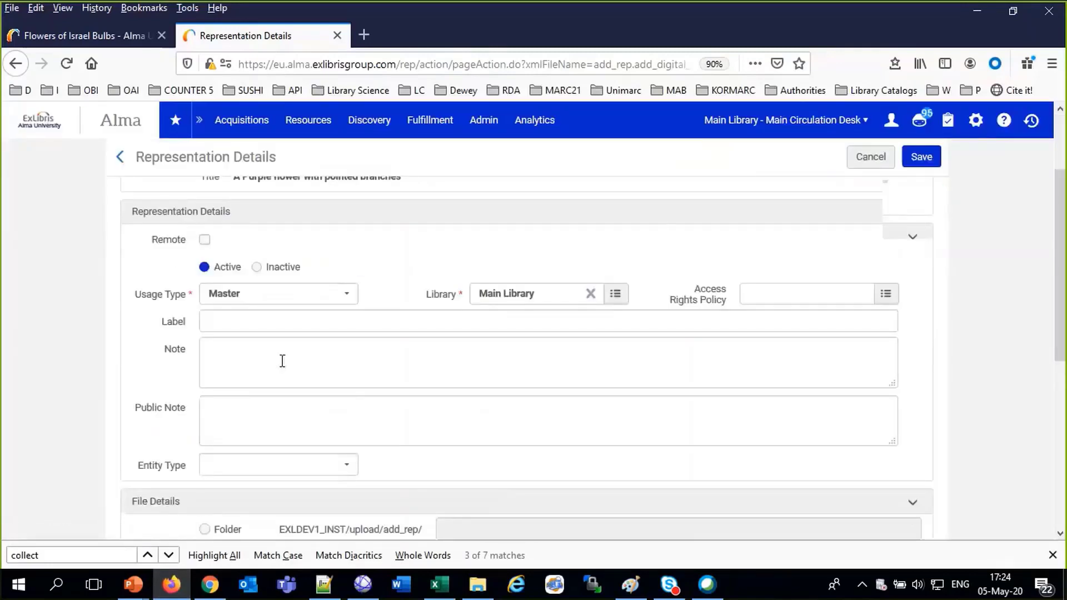
scroll(282, 361, "down", 1)
scroll(281, 361, "up", 3)
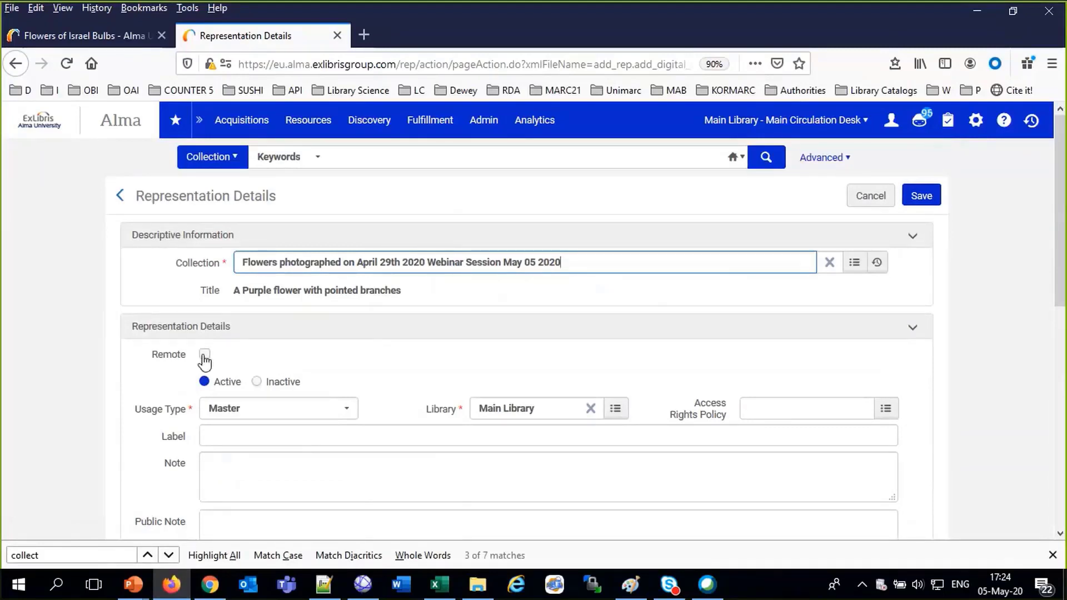
left_click(265, 407)
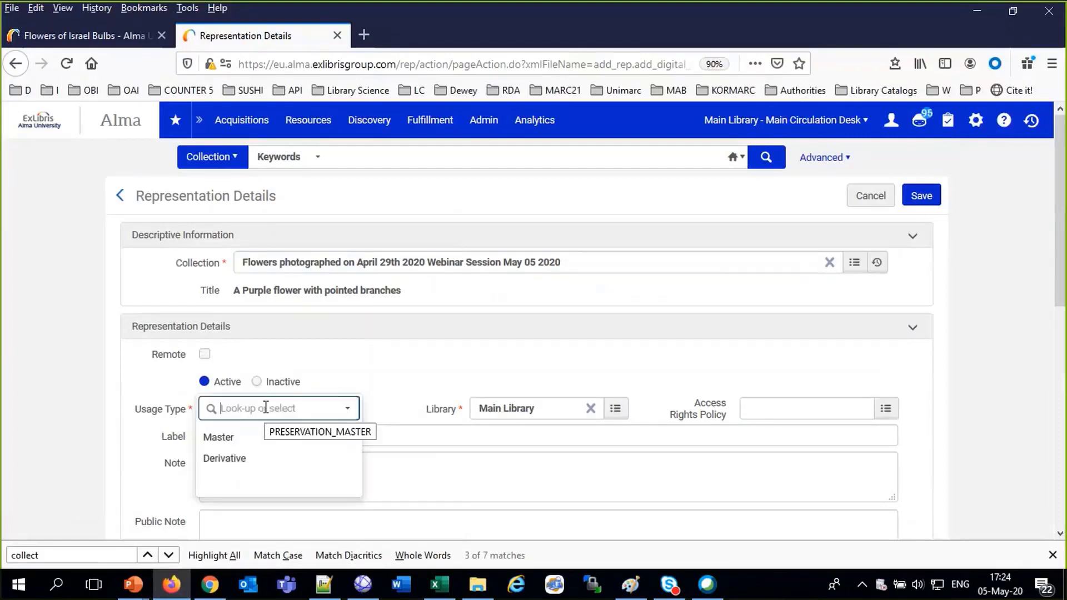
left_click(239, 438)
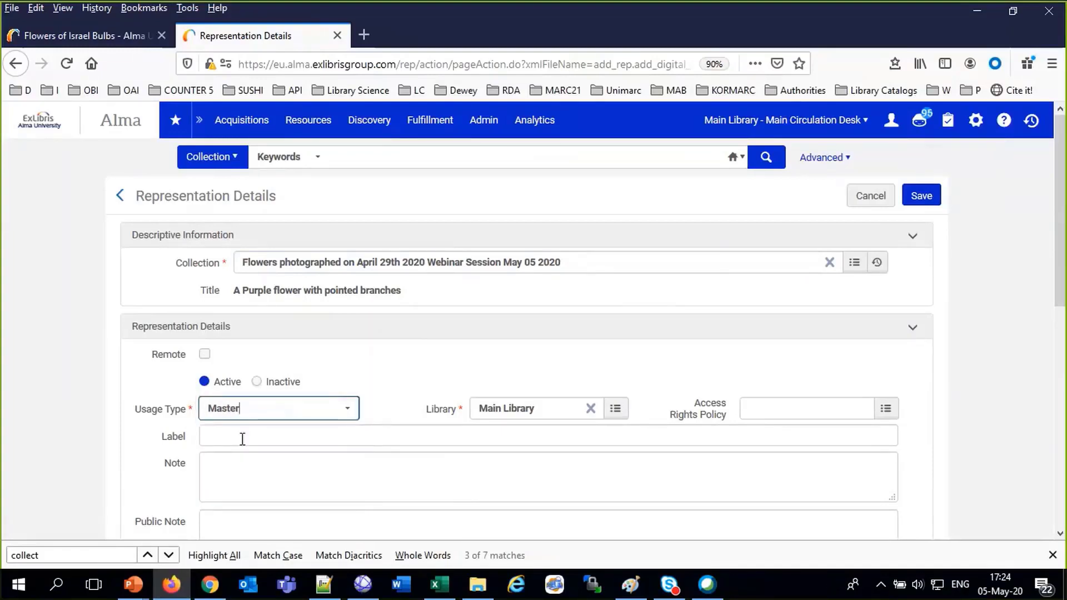
Add the public note 'This is a pointy branched flower so be careful if you touch'
scroll(240, 438, "down", 3)
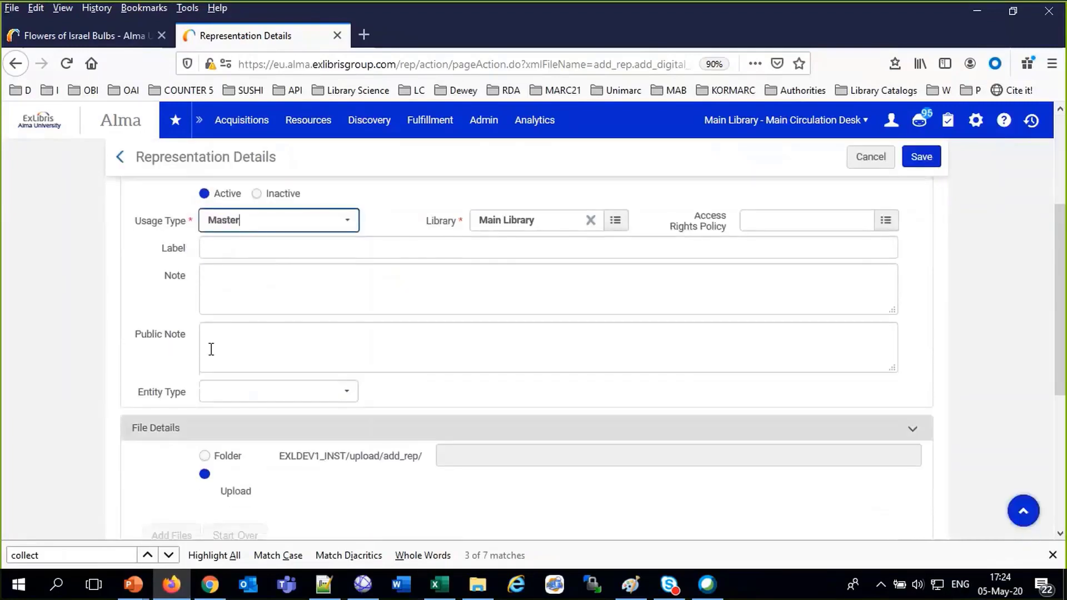
left_click(209, 330)
type("Thi")
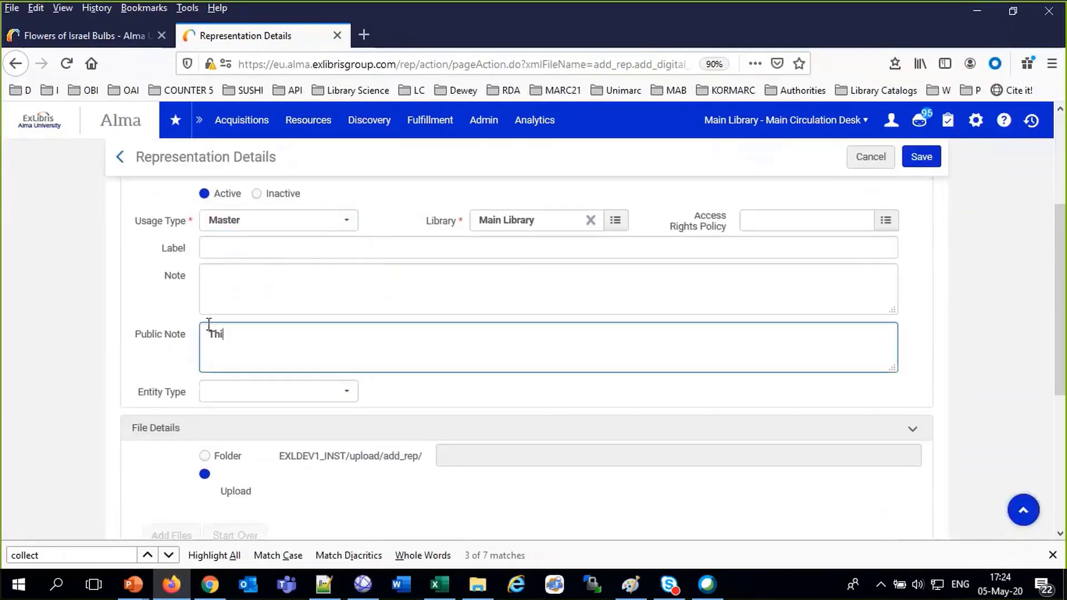
type("s is a pointy brac")
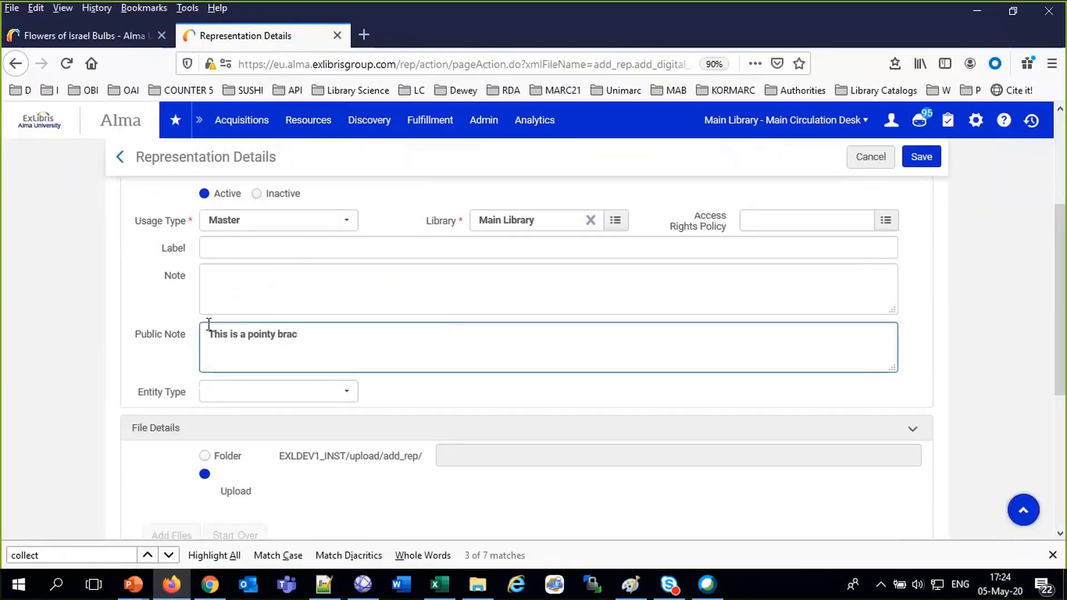
key("BackSpace")
type("nched flower so be careful")
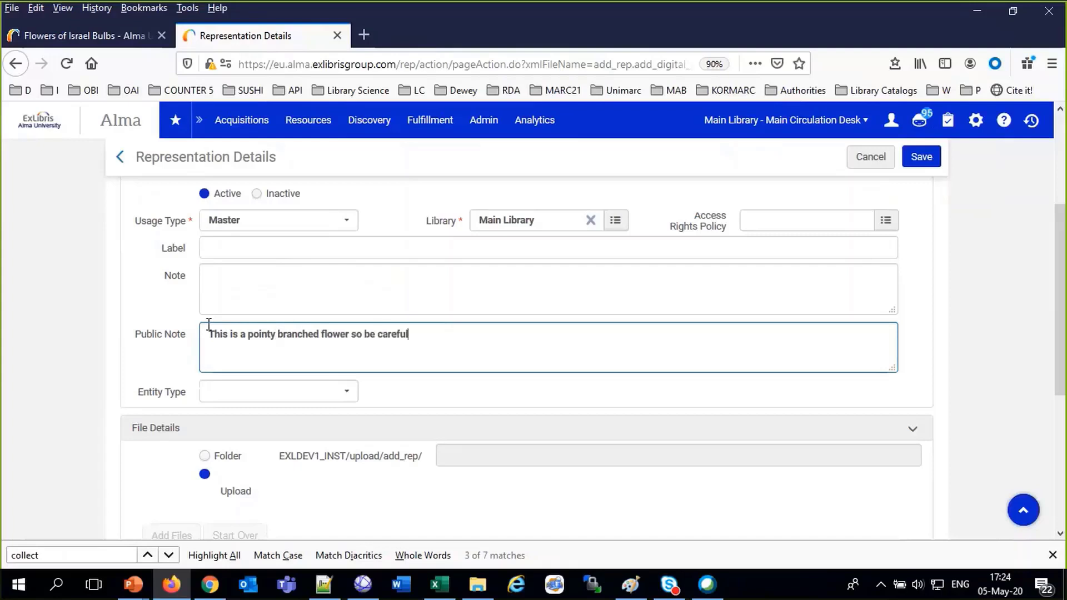
type(" if you touch")
scroll(242, 399, "down", 3)
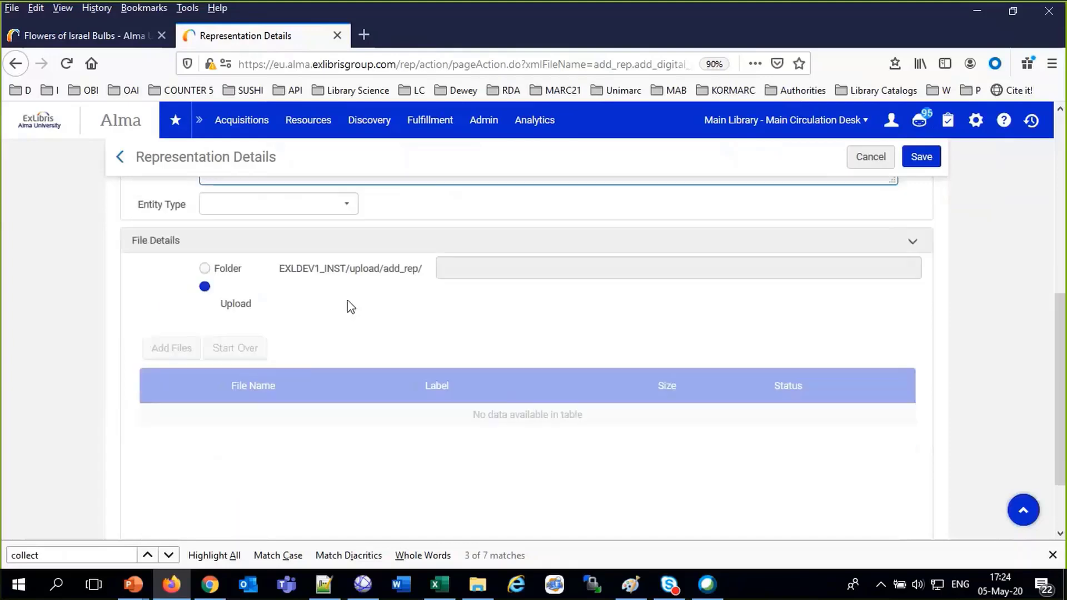
Set File Details to Upload from the computer after checking the flower photos
left_click(205, 269)
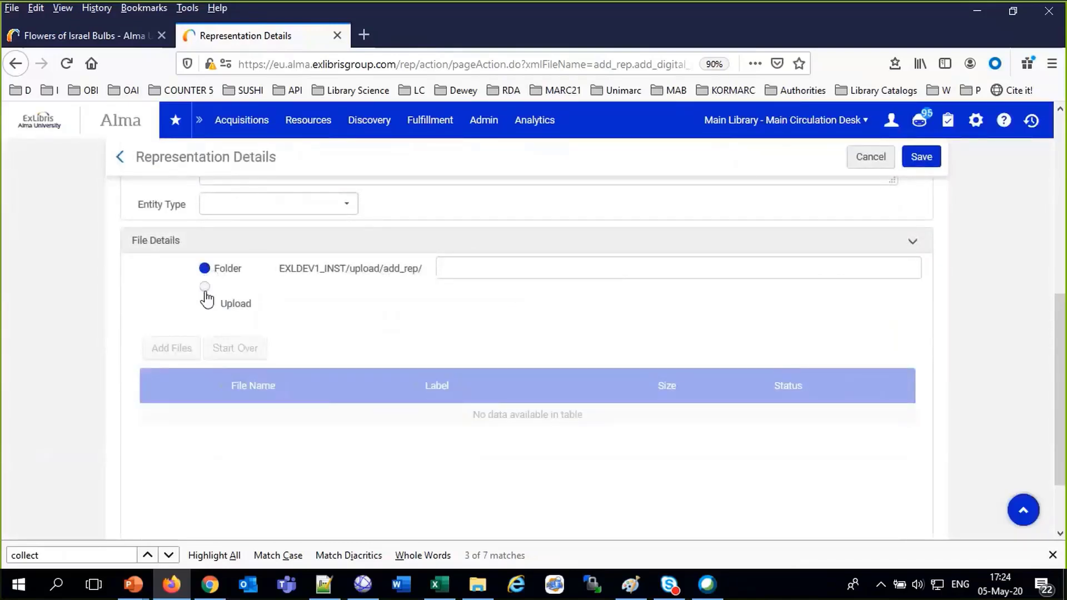
left_click(205, 287)
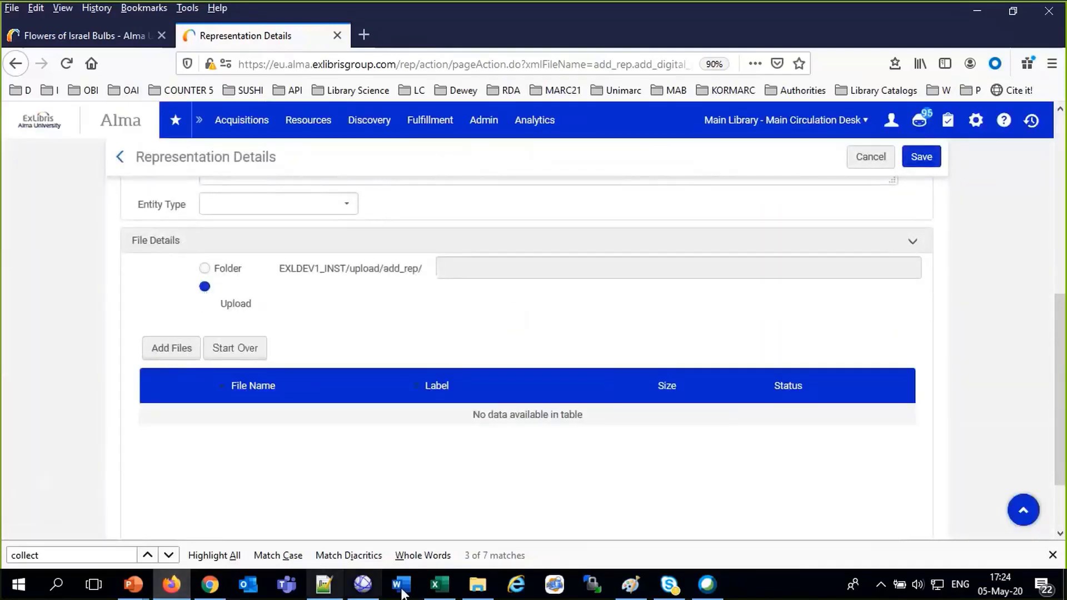
left_click(479, 586)
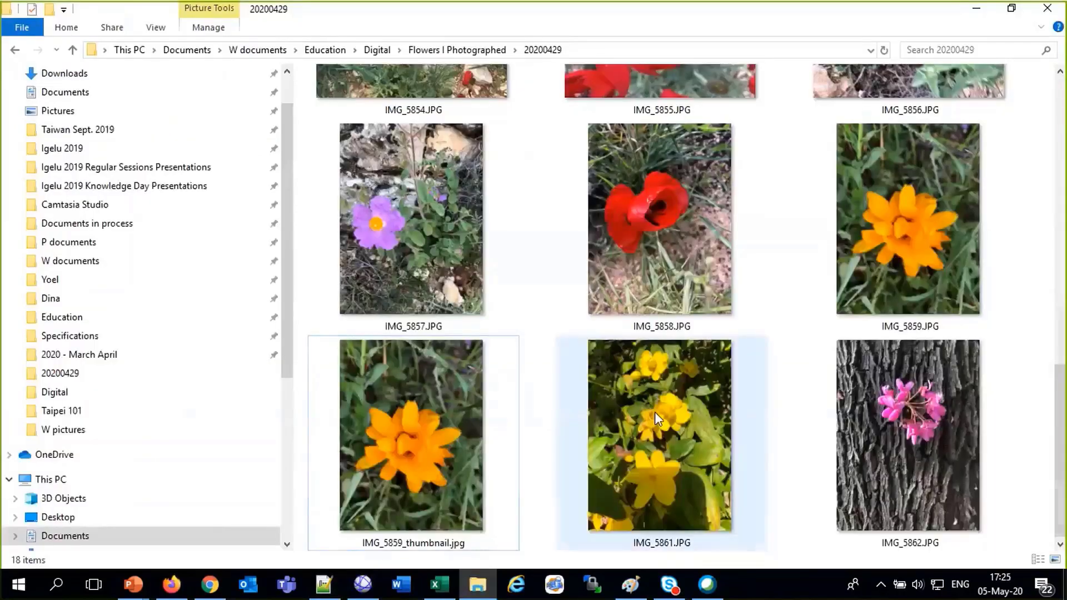
scroll(655, 412, "up", 6)
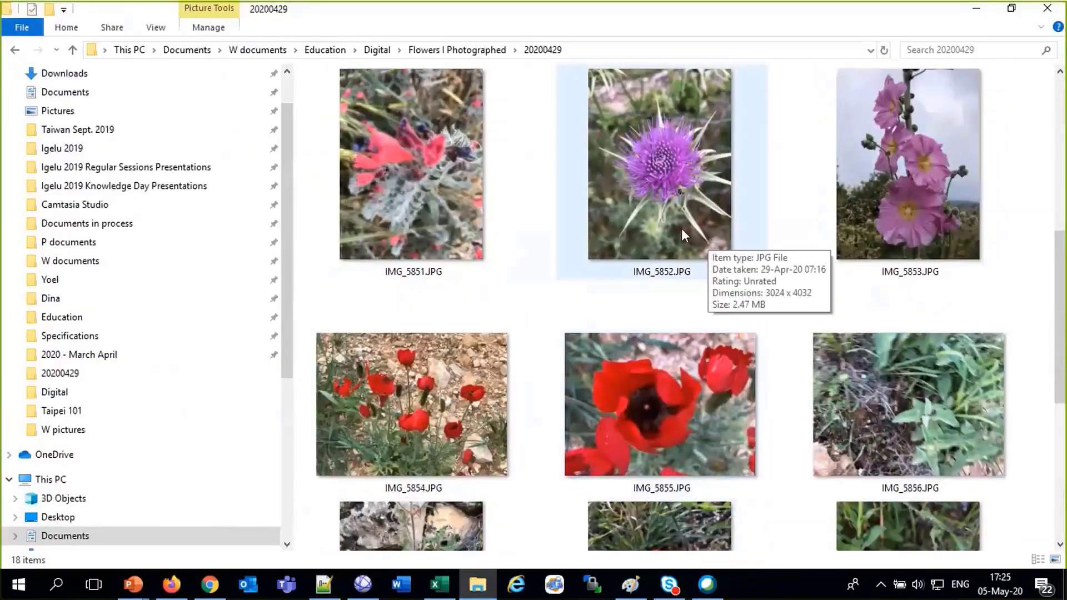
scroll(681, 228, "up", 3)
mouse_move(681, 202)
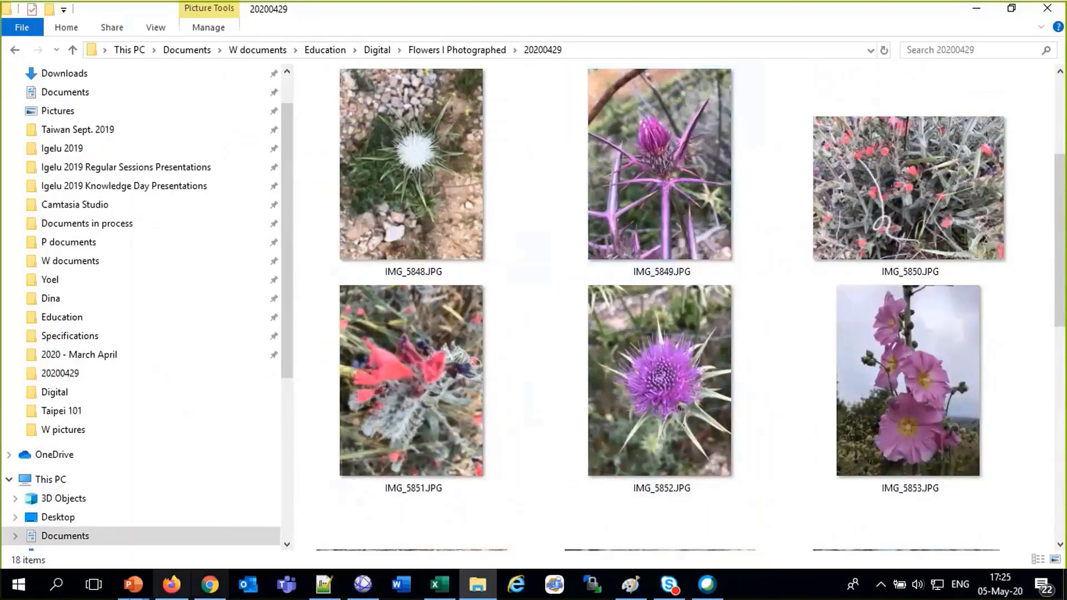
left_click(168, 585)
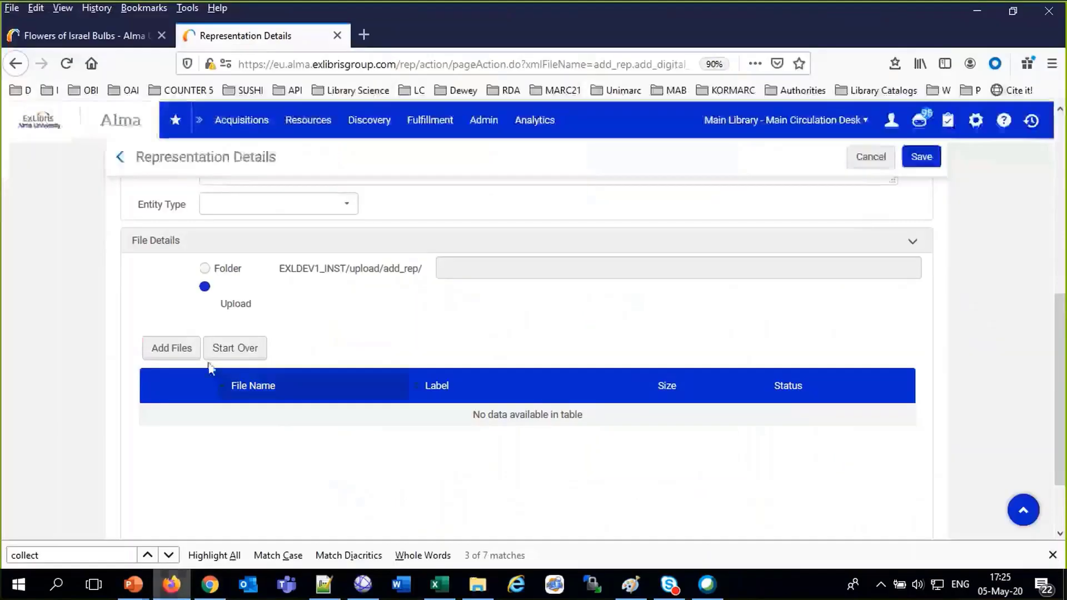
Upload the photo IMG_5849.JPG to the representation
left_click(184, 348)
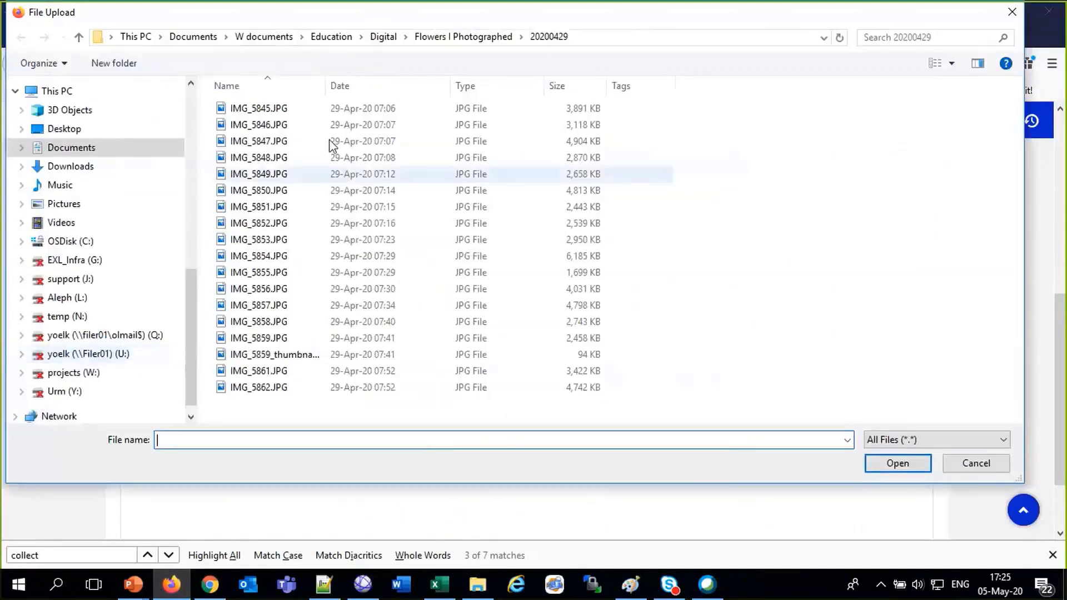
left_click(260, 175)
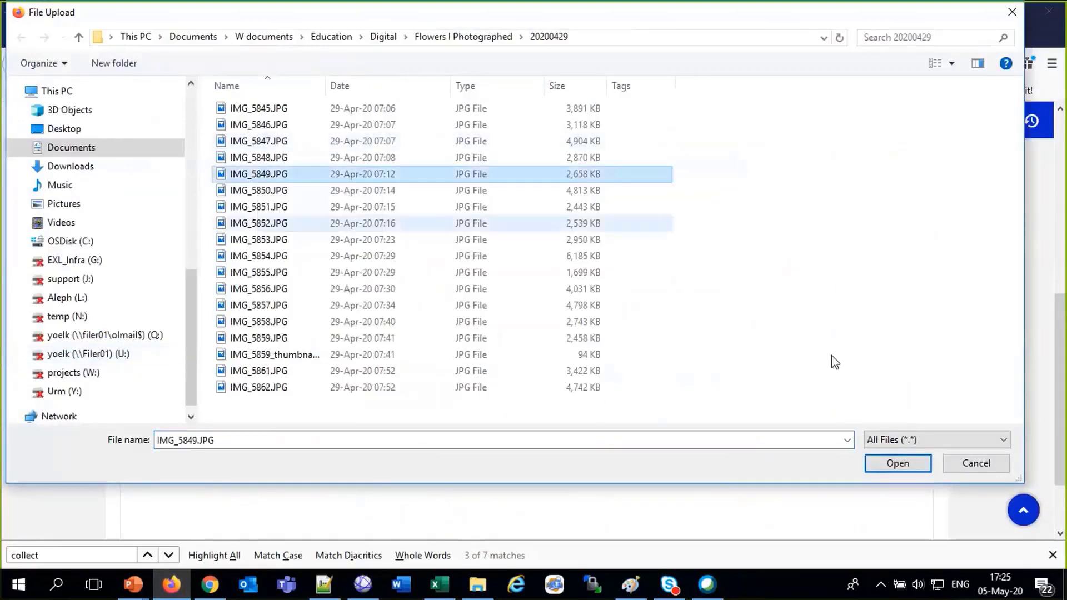
left_click(898, 463)
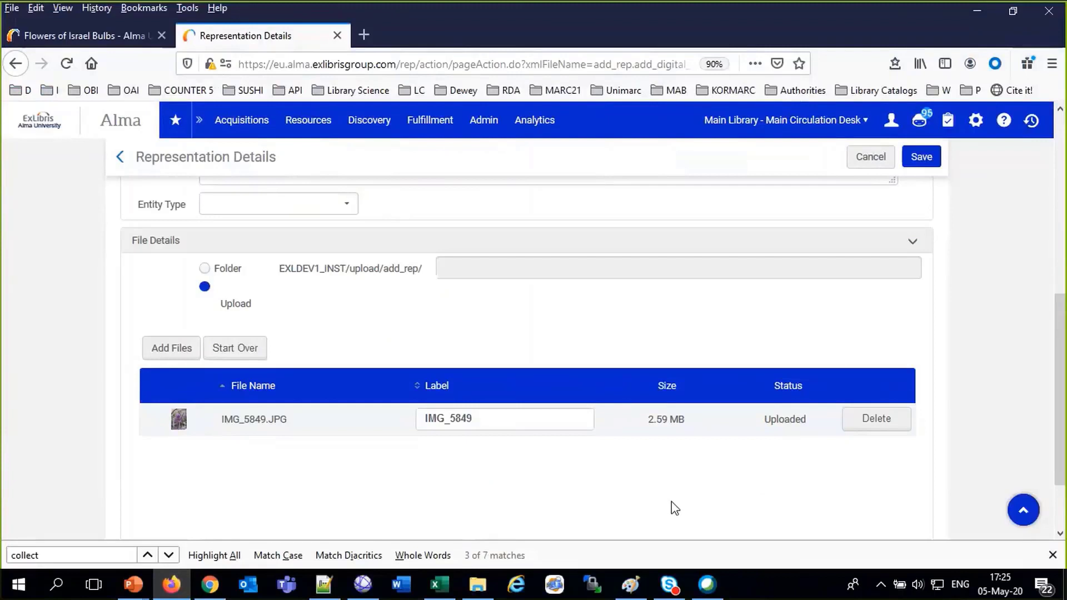
Label the file 'Beautiful purple flower with sharp branches' and save the representation
double_click(491, 415)
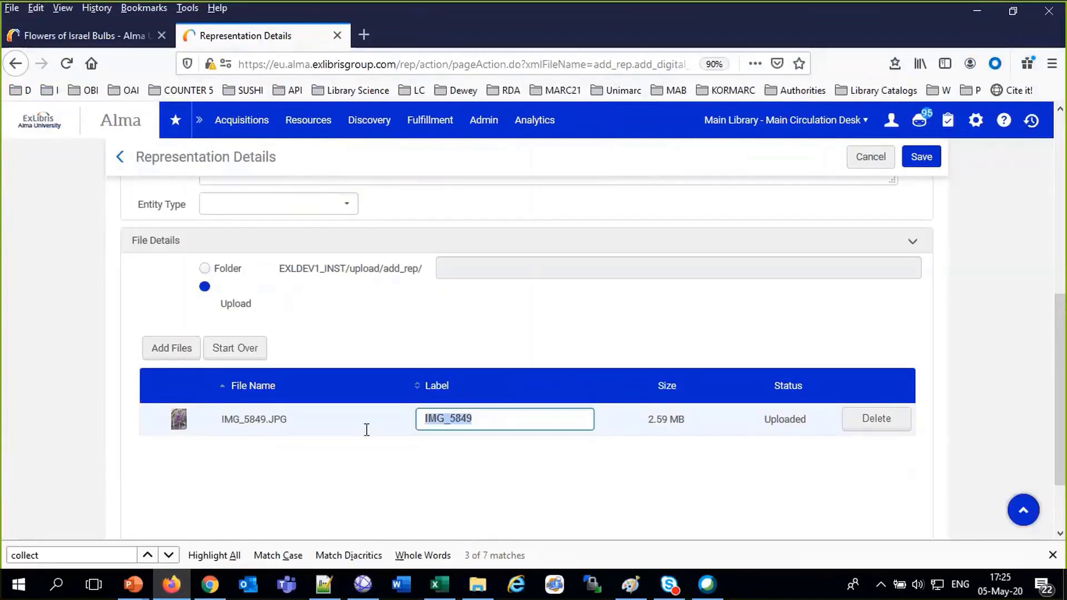
type("Bea")
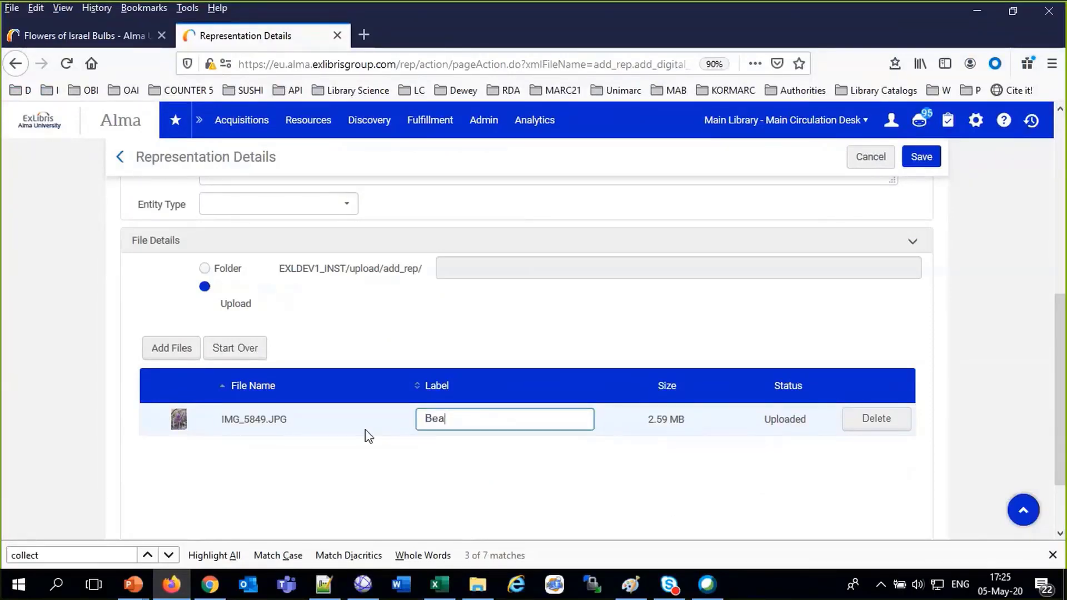
type("utiful purple flower w")
type("ith ")
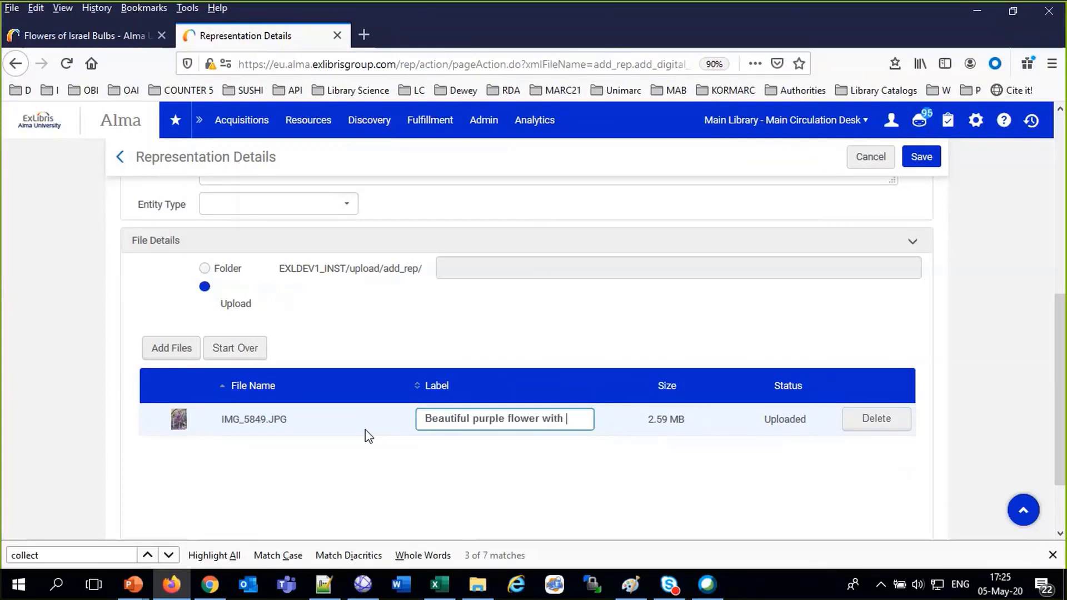
type("shrp brachnes")
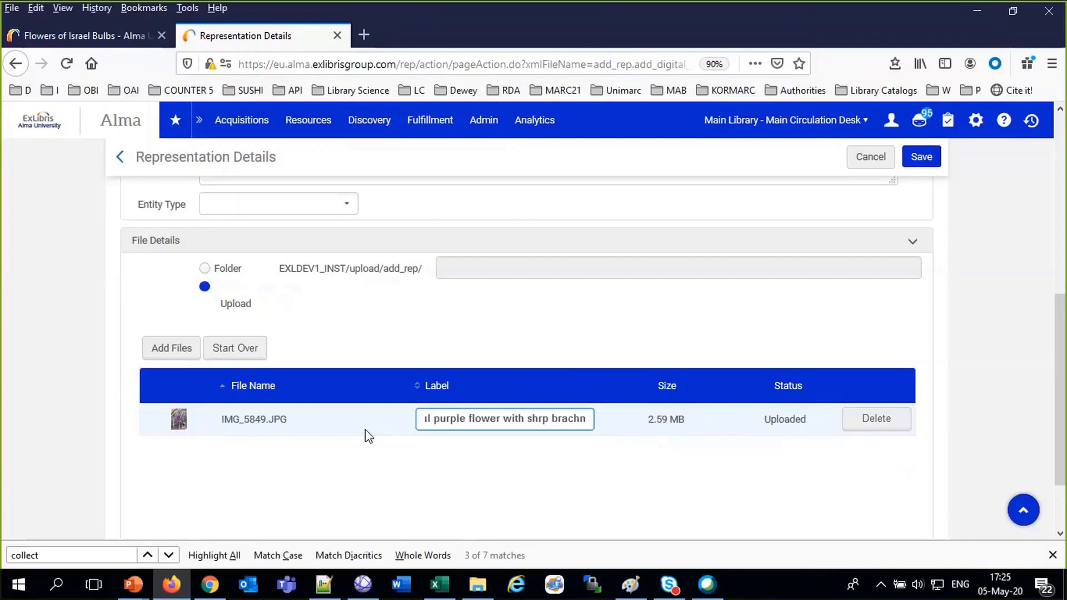
left_click(524, 420)
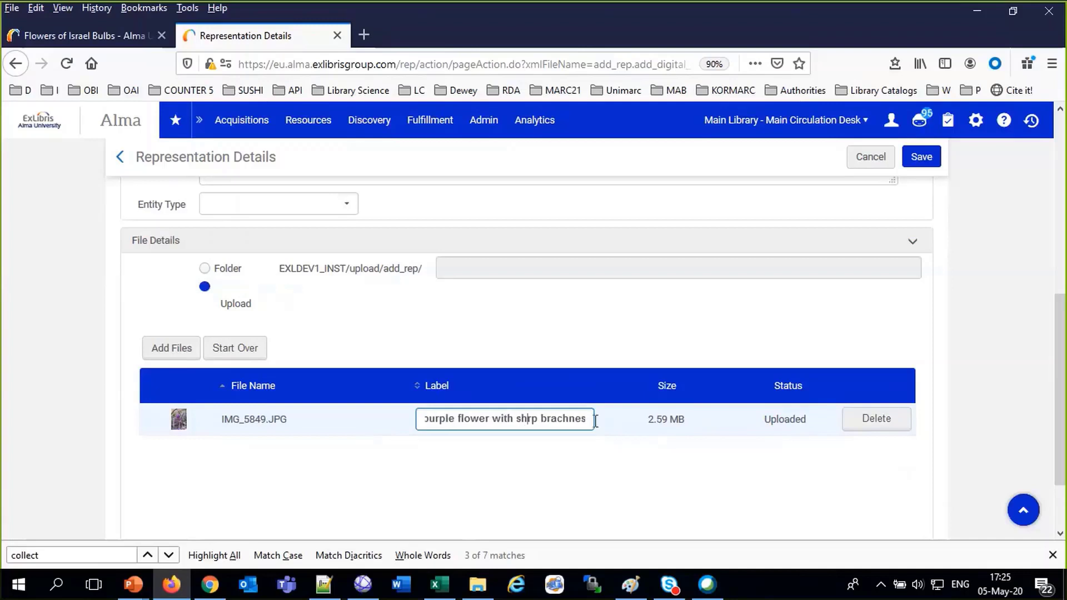
type("a")
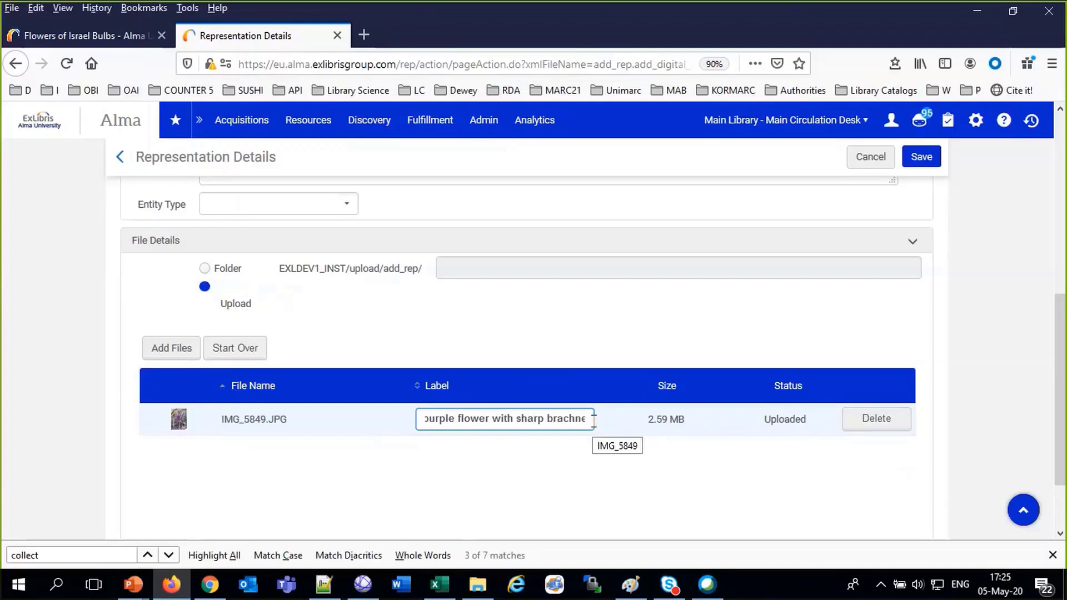
type("n")
key("Right")
key("Right")
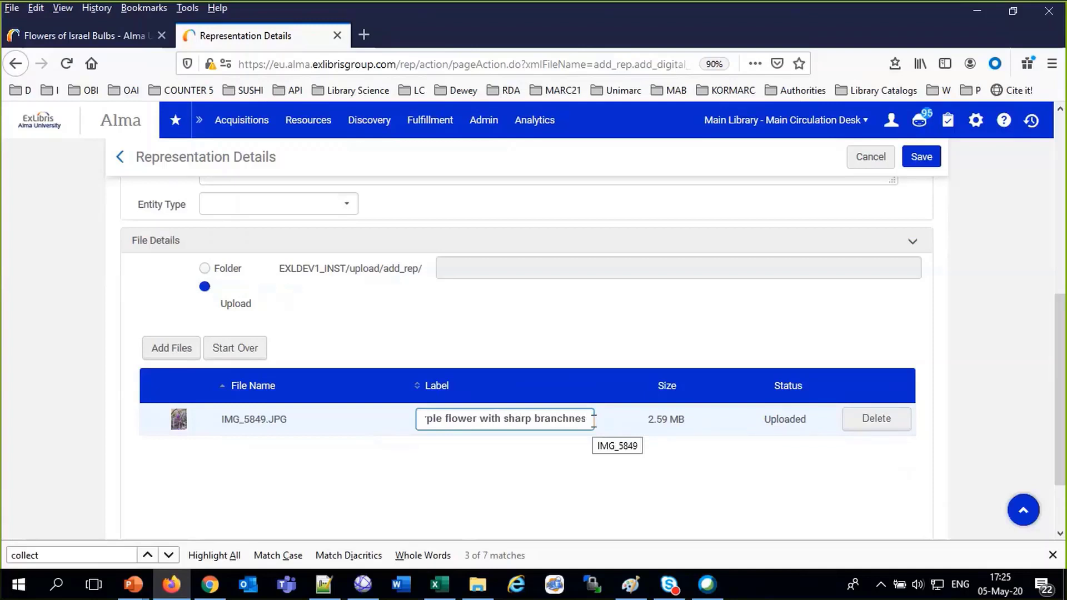
key("BackSpace")
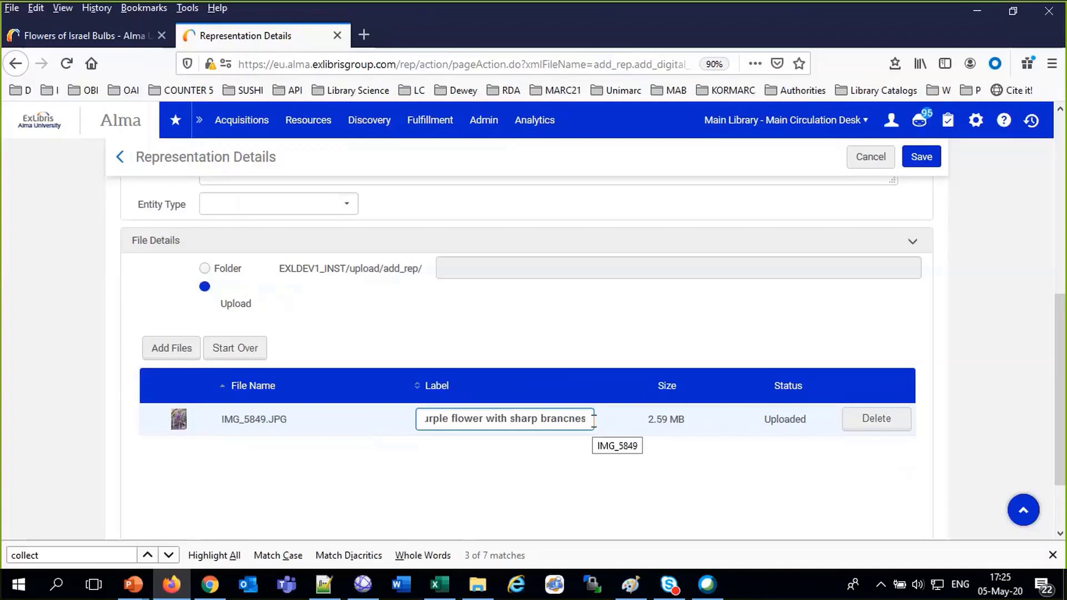
key("Delete")
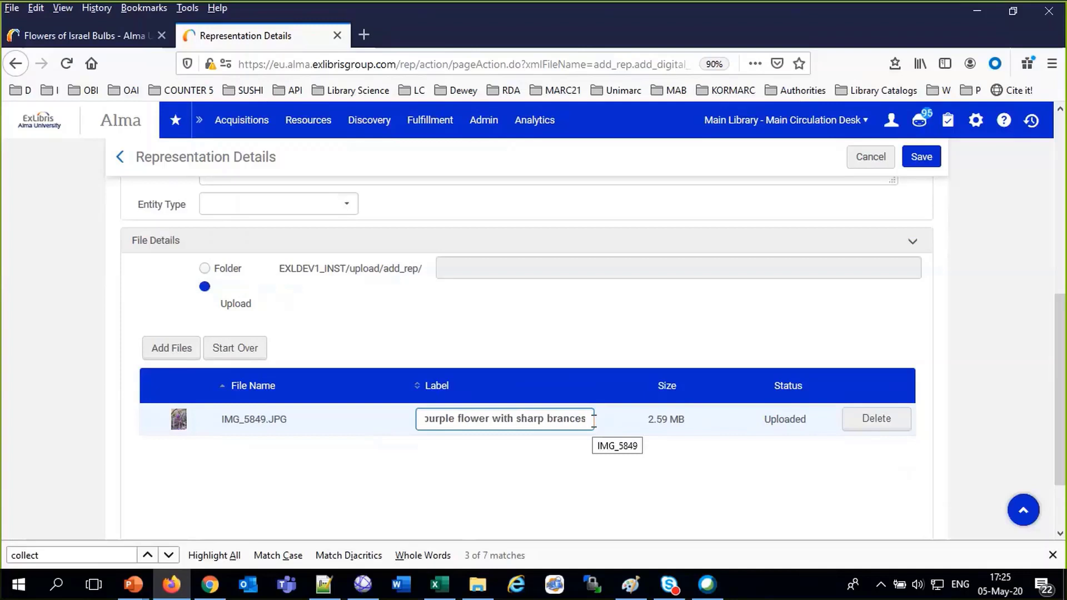
type("h")
left_click(919, 156)
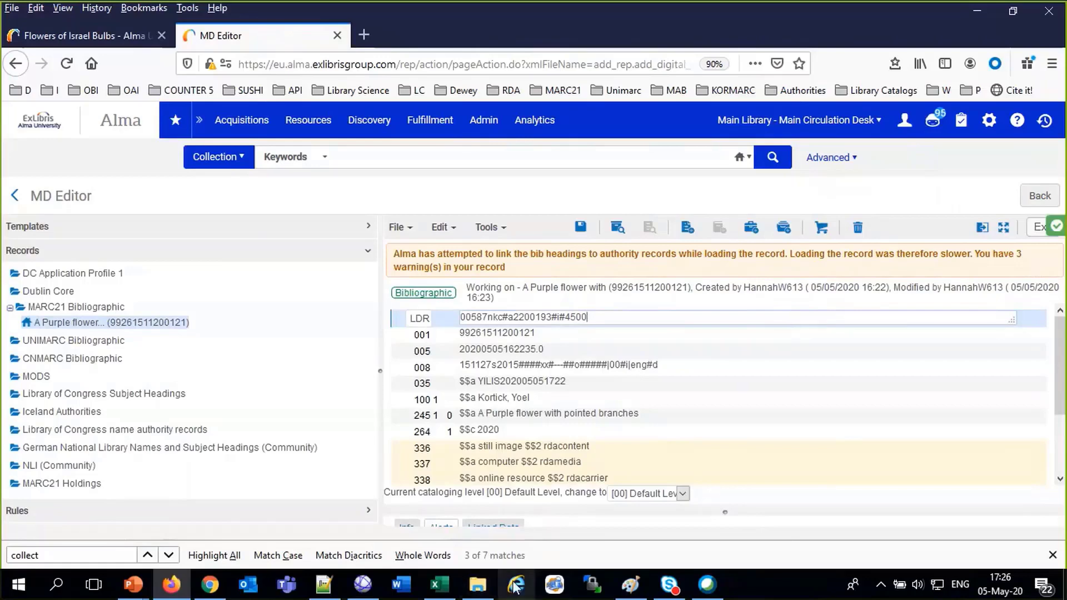
Once the representation is saved, bring up the 20200429 flower photo folder
left_click(492, 593)
View IMG_5862.JPG, the pink flowers on tree bark, then return to Alma
scroll(679, 428, "down", 5)
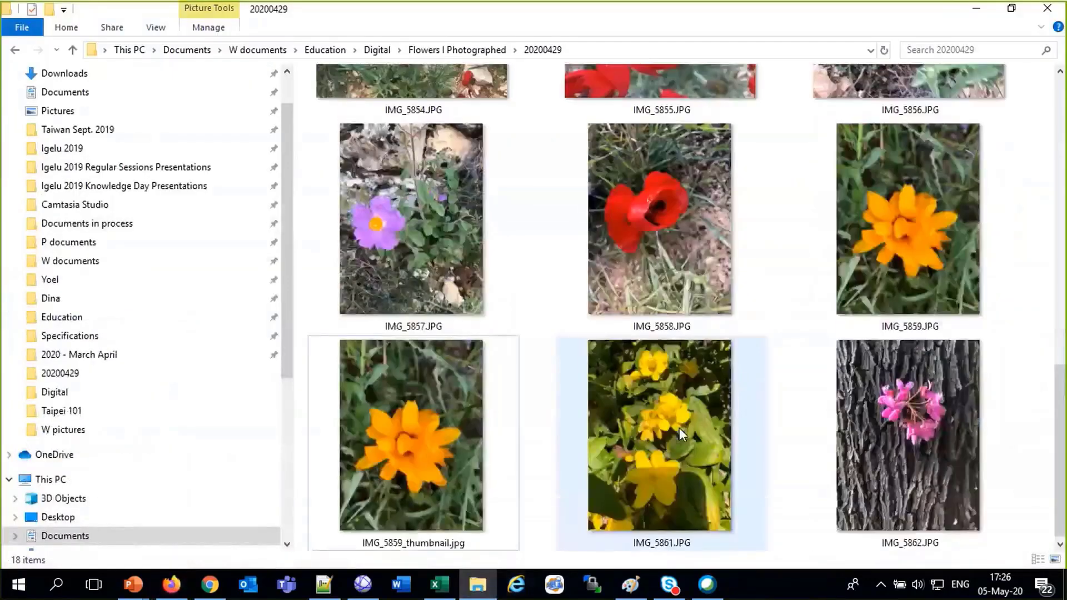
left_click(909, 428)
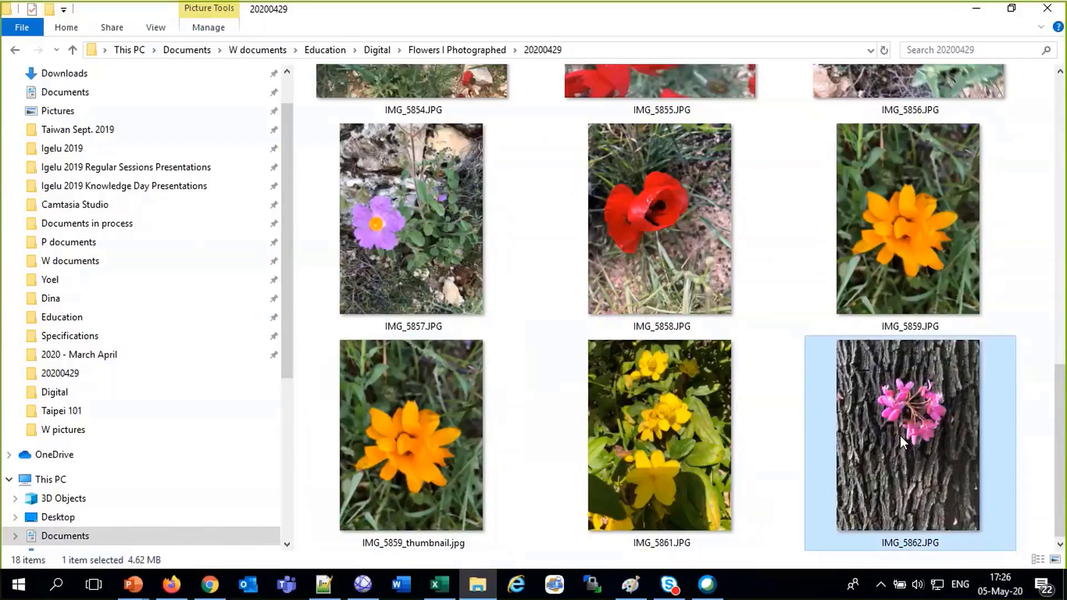
double_click(899, 435)
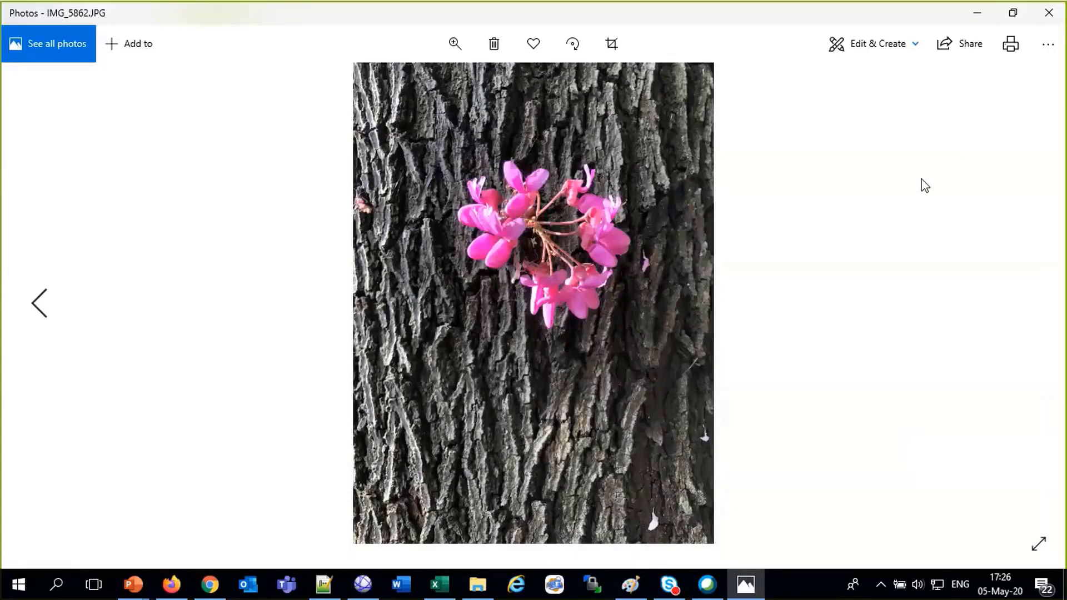
left_click(1050, 14)
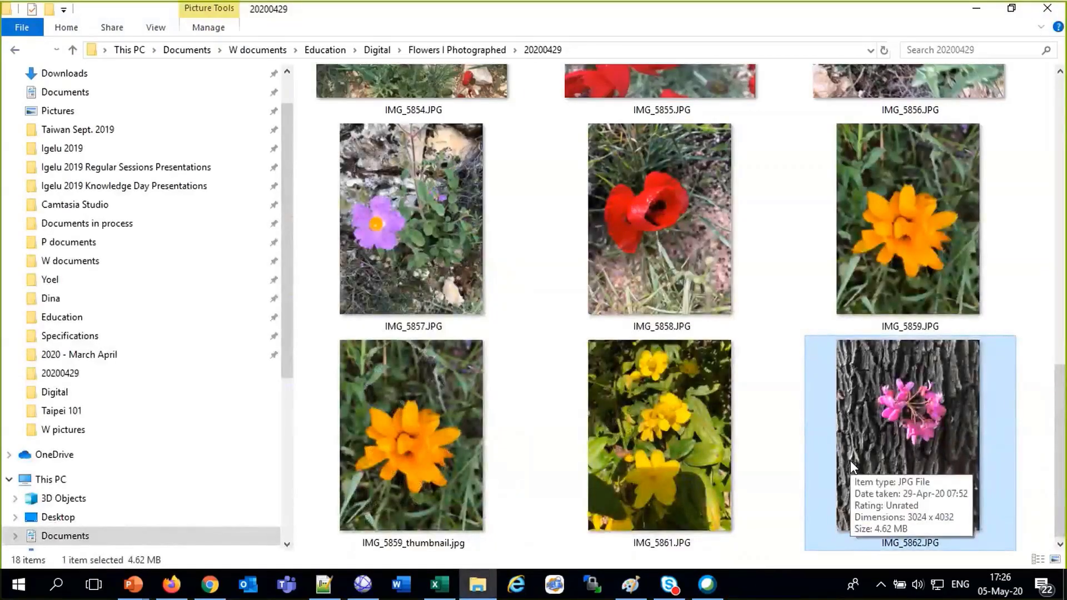
left_click(168, 590)
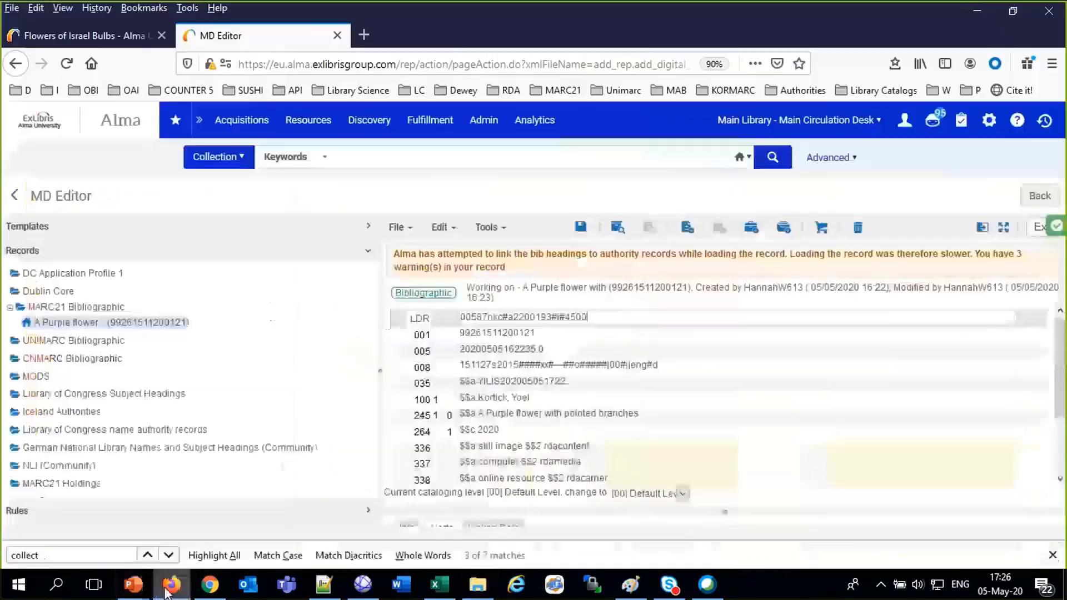
Duplicate the record, retitle its 245 'A flower growing right off the bark of a tree', and save
left_click(396, 227)
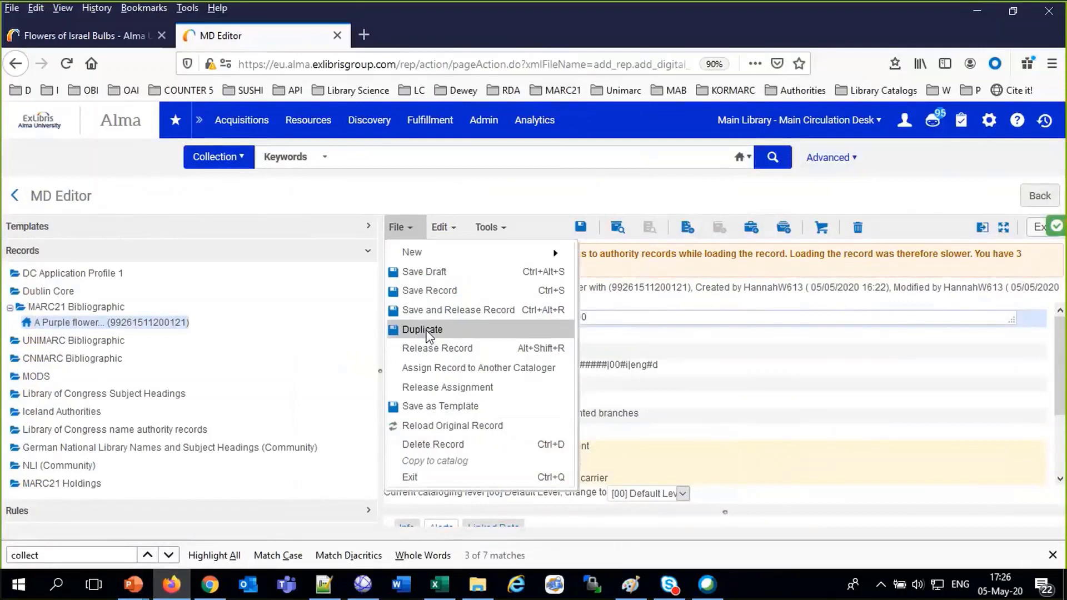
left_click(426, 330)
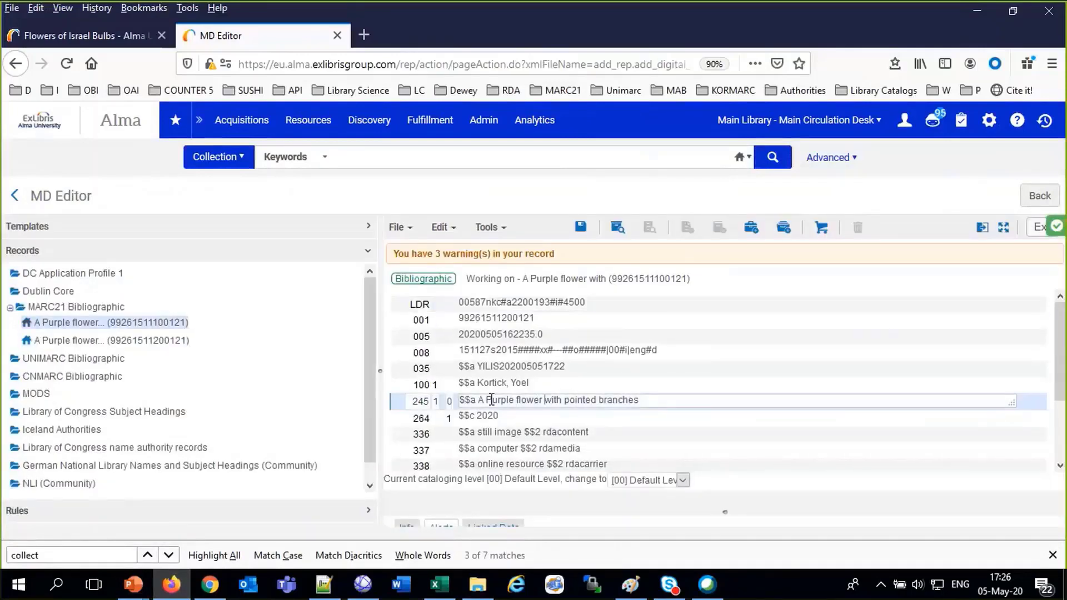
left_click_drag(487, 400, 761, 384)
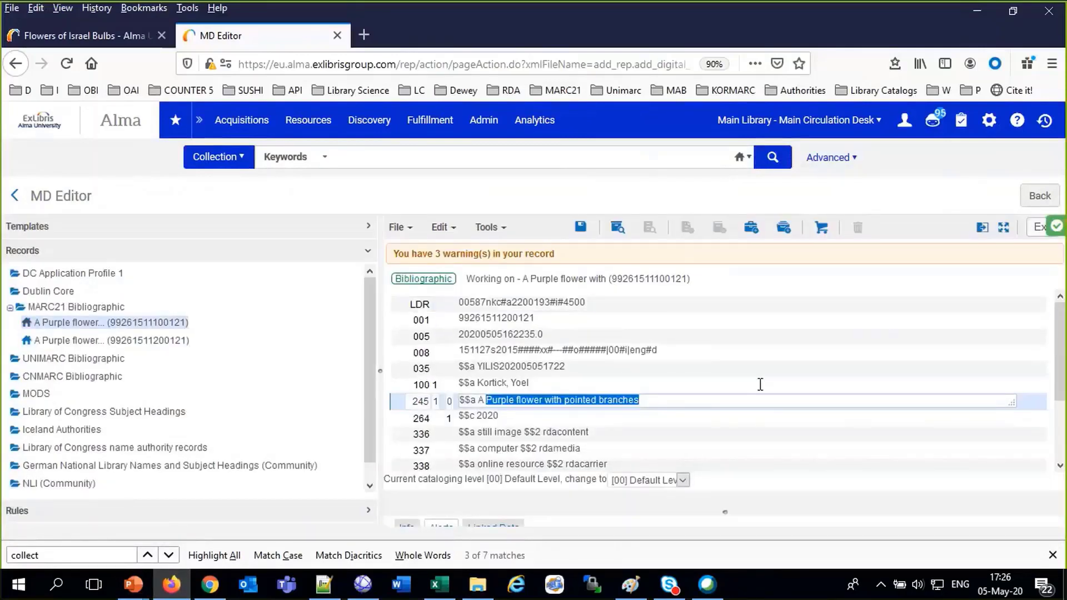
type("flower f")
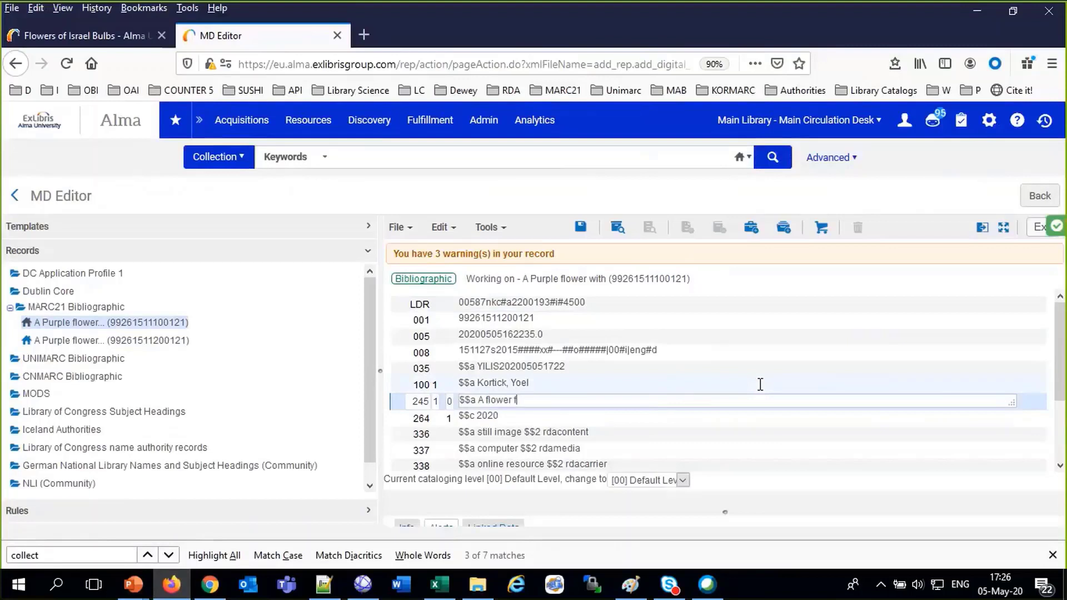
type("rowing right off the bar")
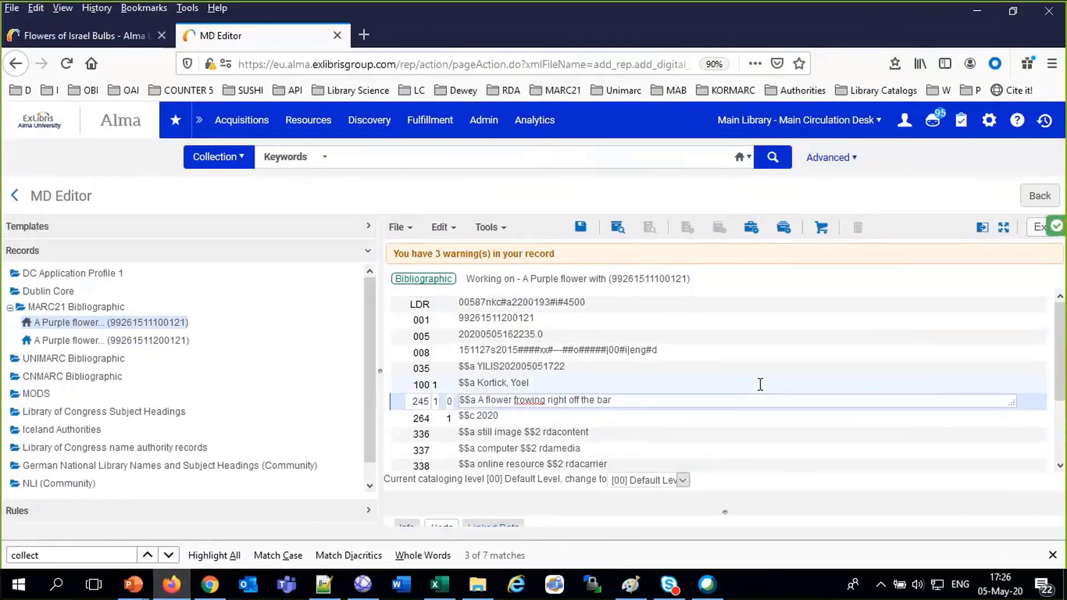
type("k of a tree")
right_click(534, 400)
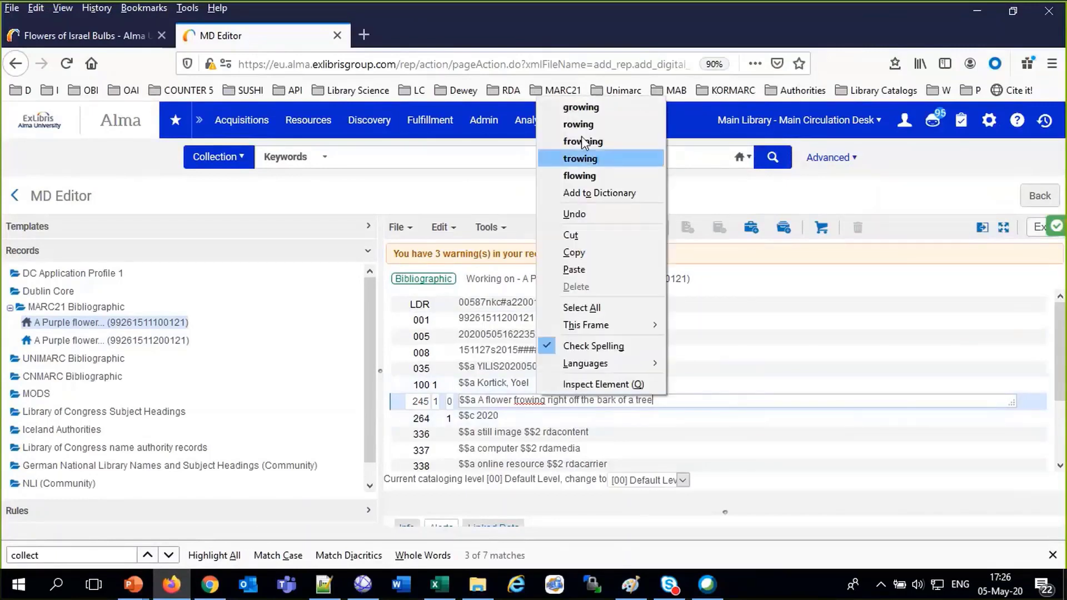
left_click(580, 107)
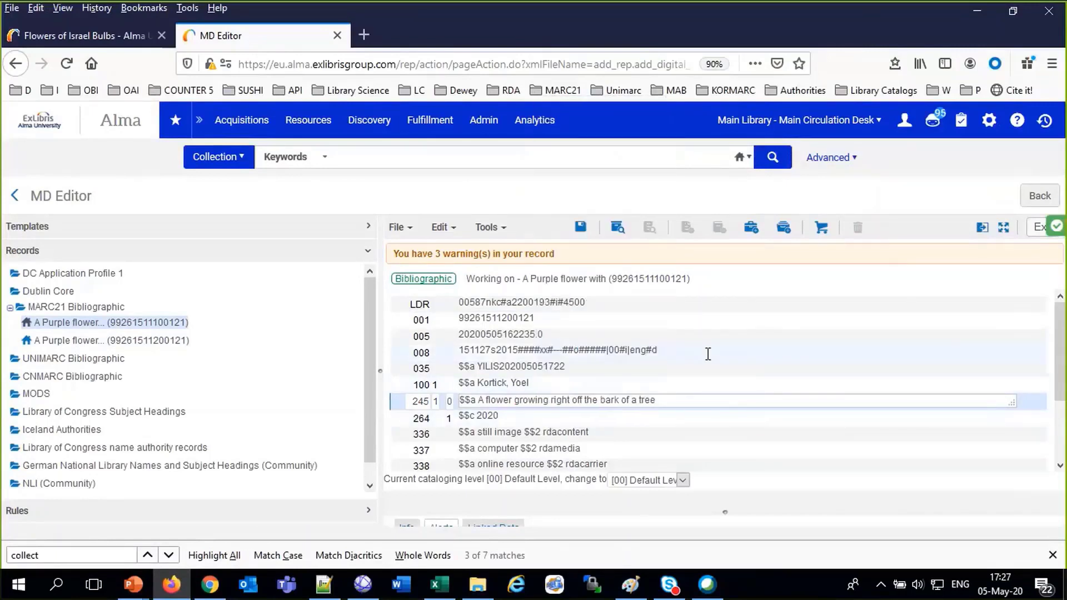
left_click(582, 228)
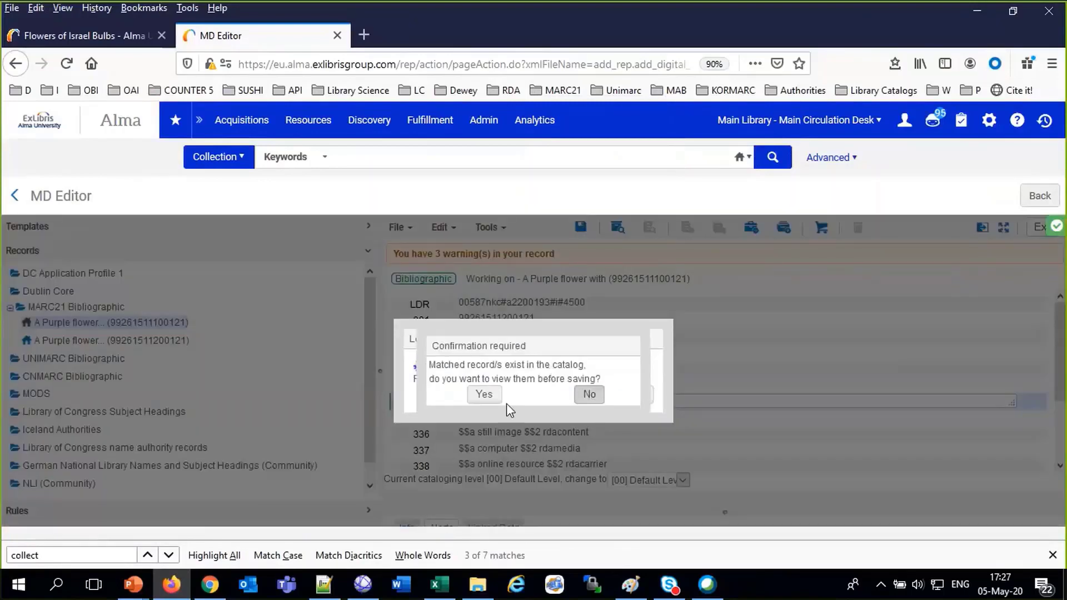
left_click(585, 395)
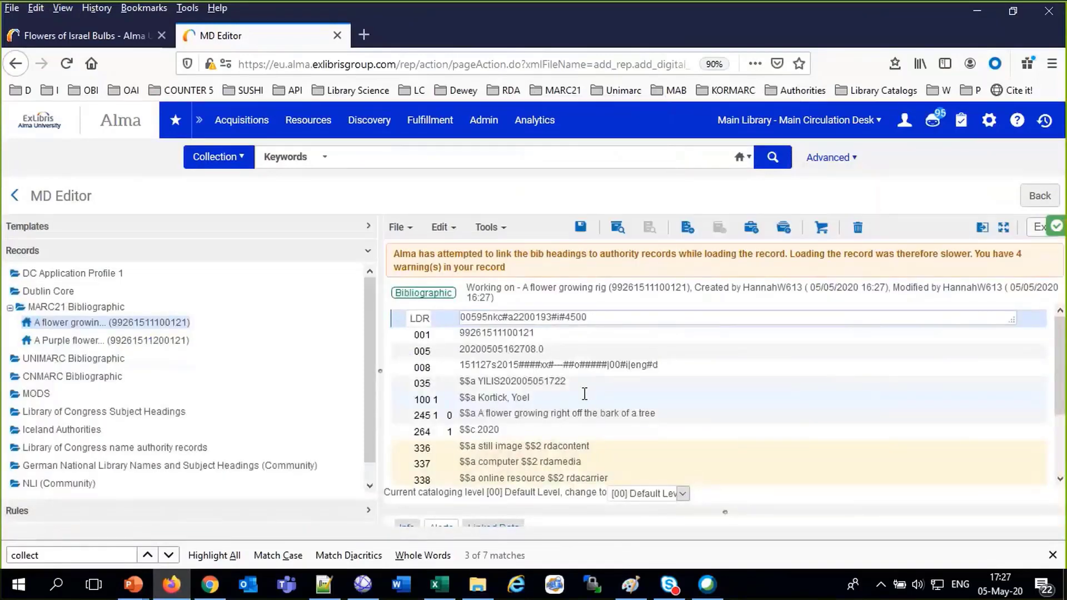
left_click(210, 585)
Check the Supplementary material topic in the Digital training table, then return to Alma
left_click_drag(397, 489, 103, 476)
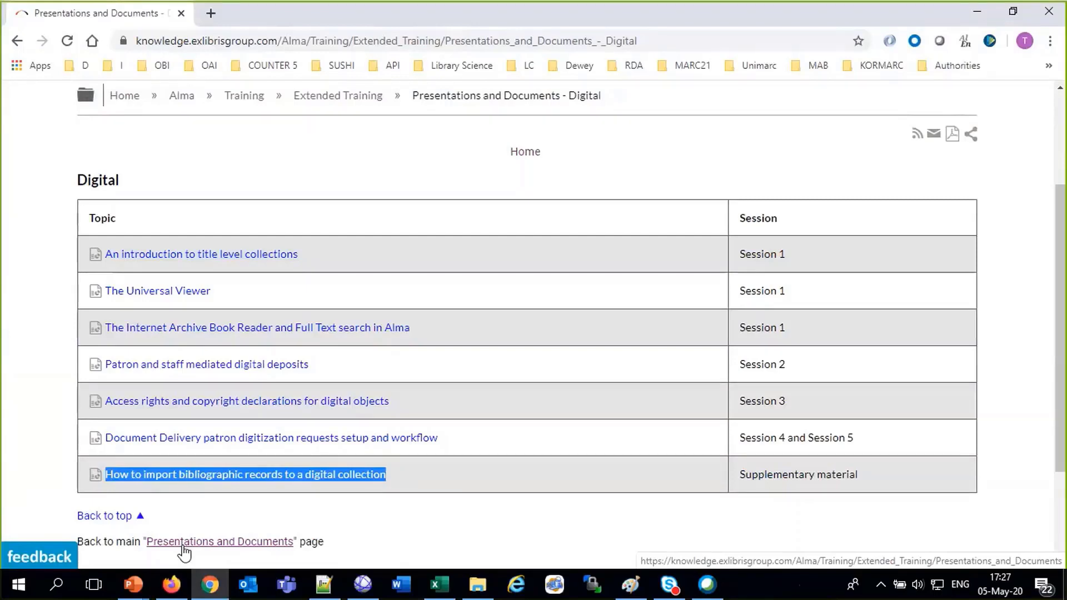
left_click(171, 589)
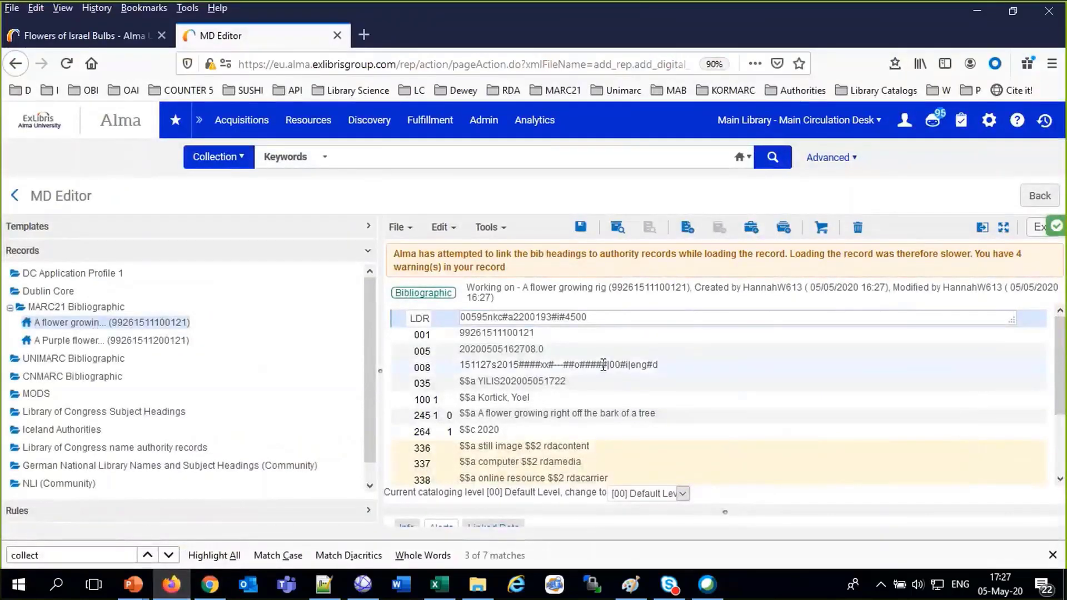
Save the bark-flower record again and start a new digital representation for it
left_click(549, 382)
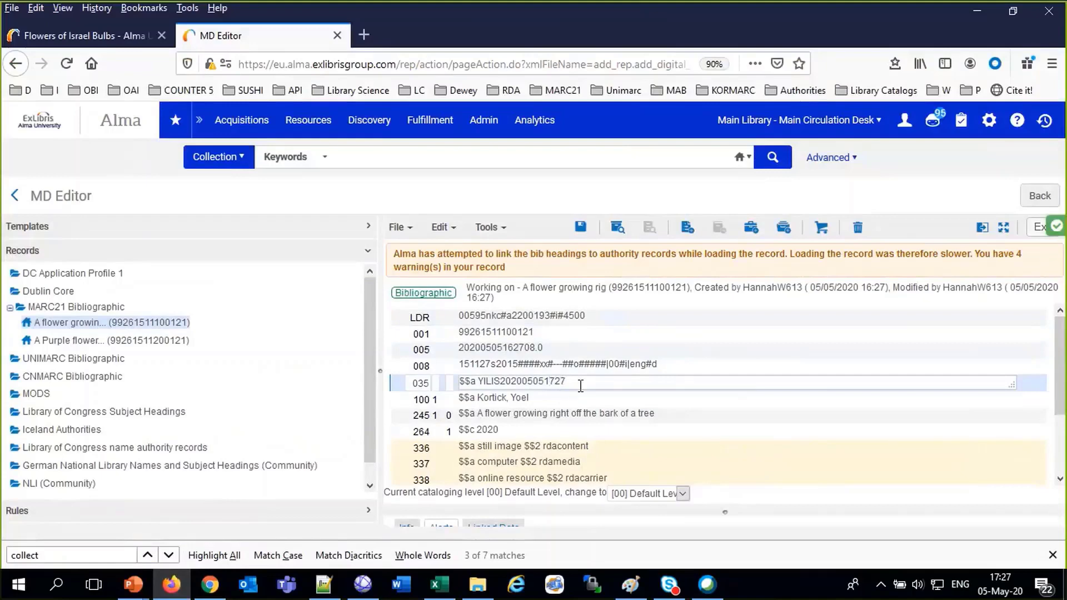
left_click(580, 227)
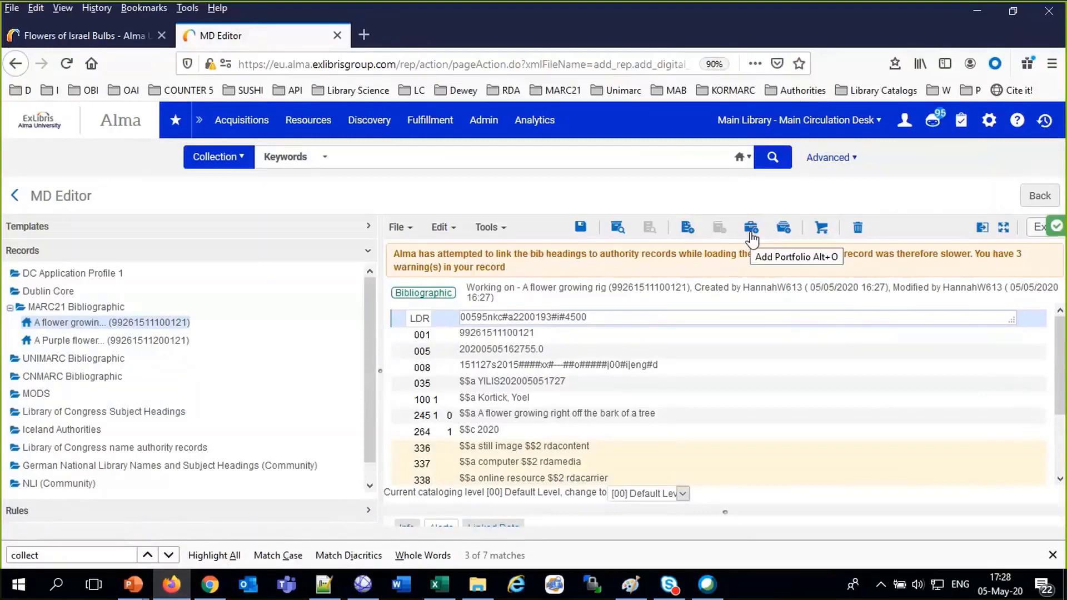
left_click(781, 230)
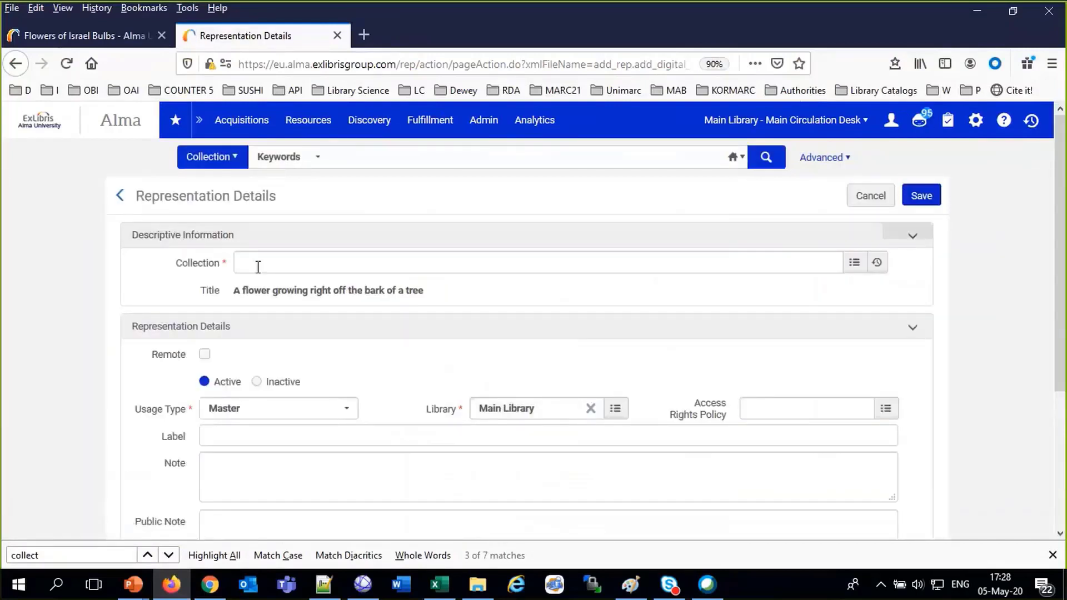
Assign the representation to the April 29th flowers Webinar Session May 05 2020 collection
left_click(261, 264)
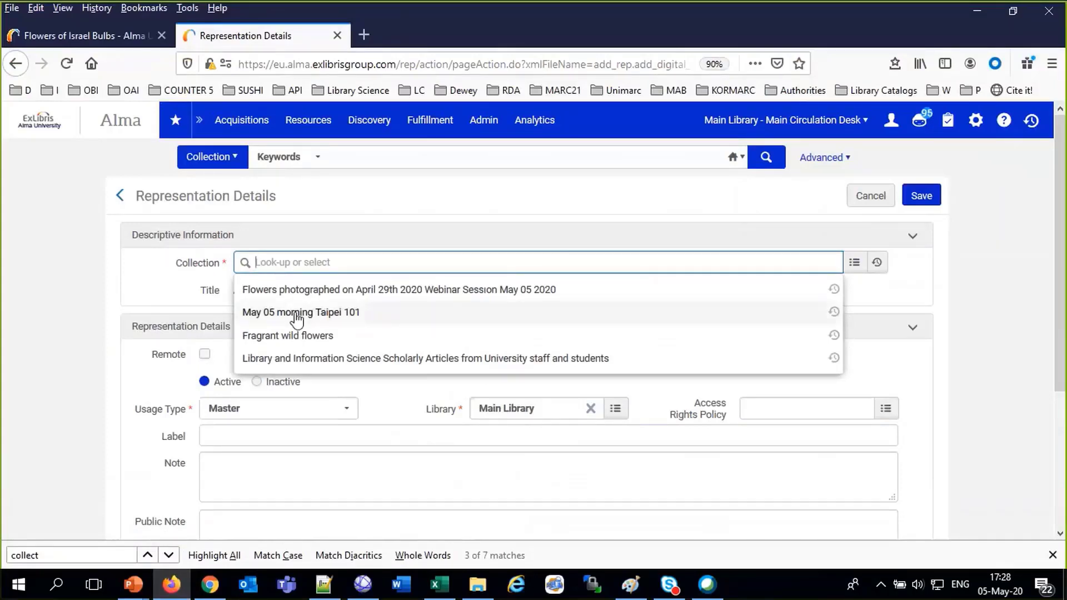
left_click(309, 290)
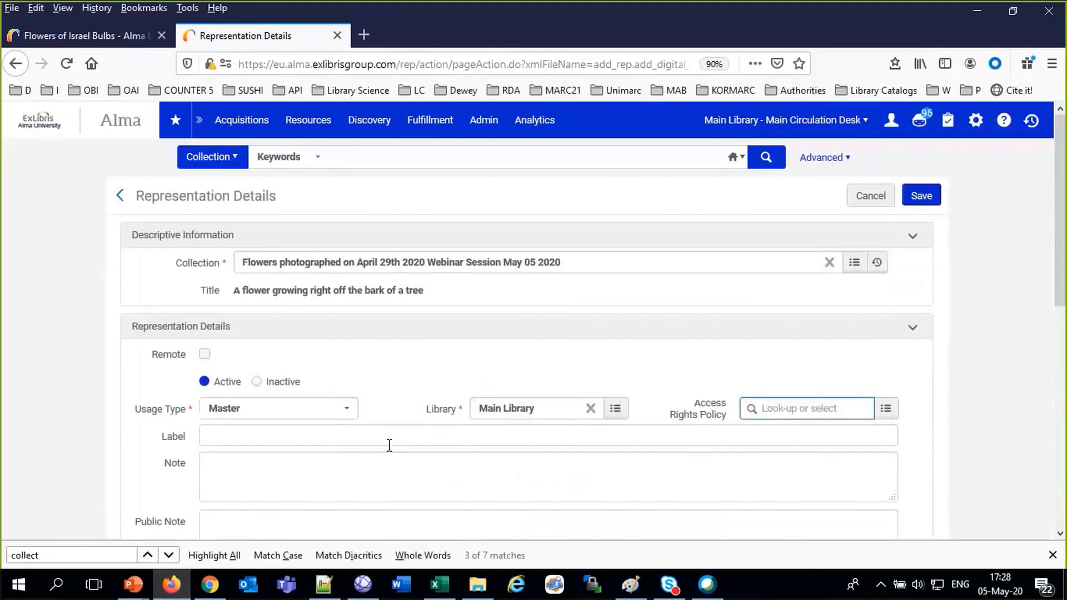
scroll(389, 445, "down", 1)
scroll(389, 445, "down", 5)
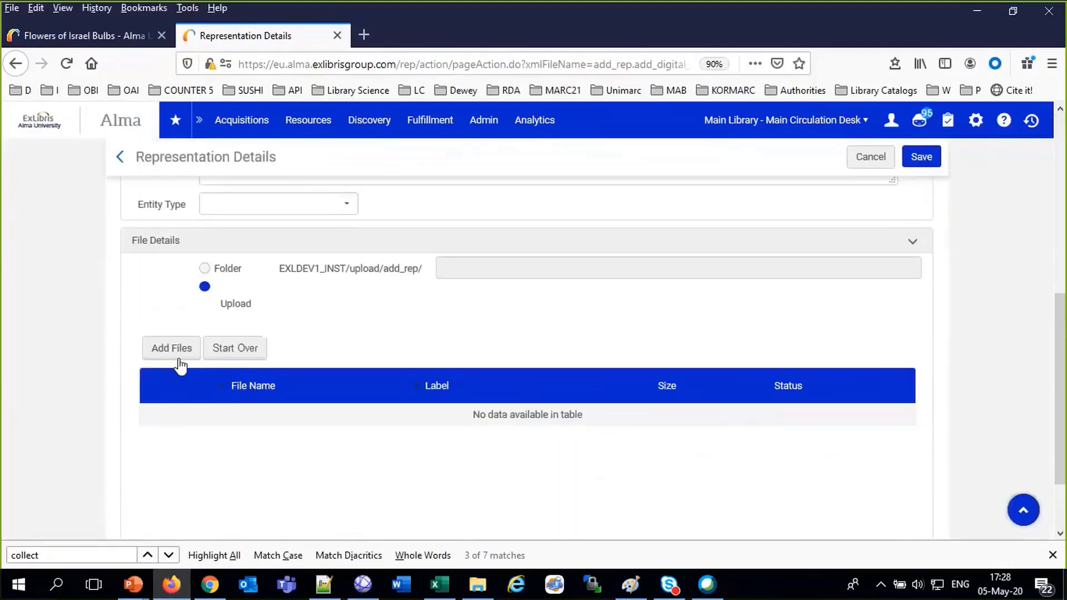
Upload IMG_5862.JPG (4.63 MB) from the flower photos folder to the representation
left_click(178, 358)
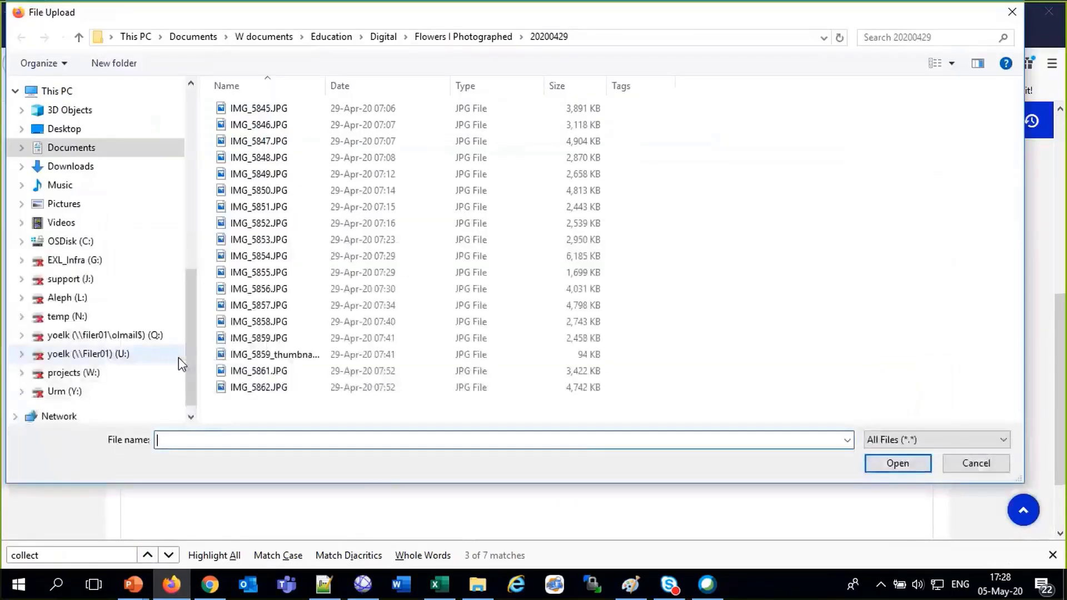
left_click(481, 583)
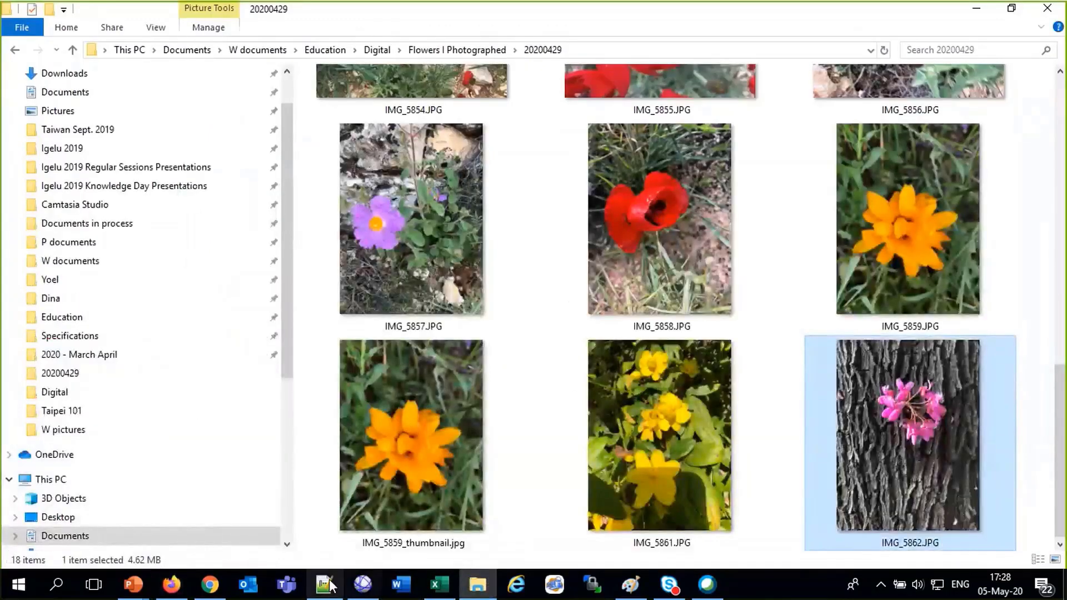
left_click(183, 594)
double_click(250, 386)
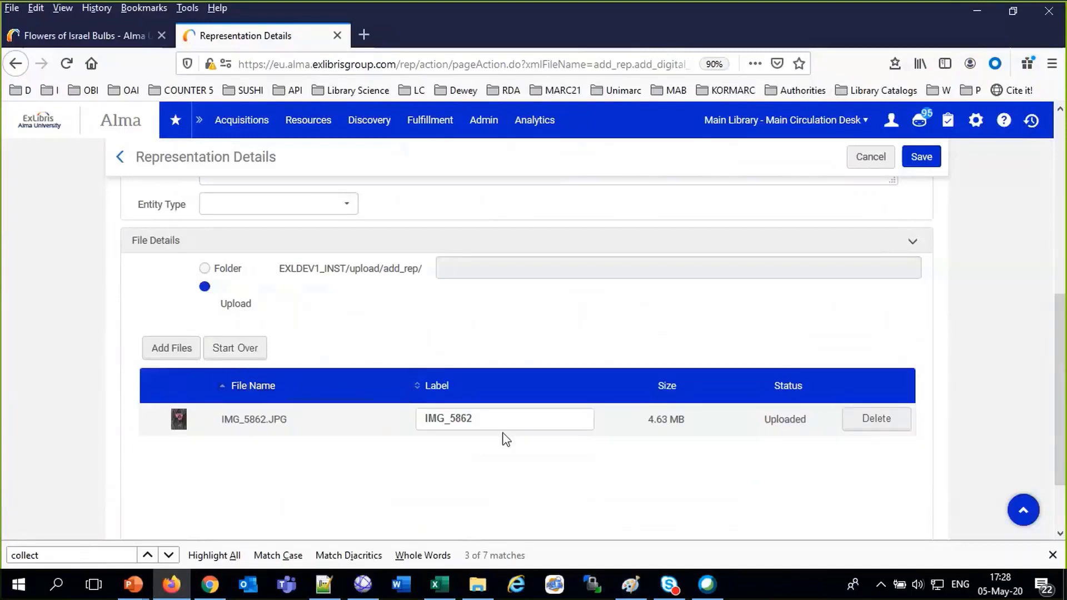
Relabel IMG_5862.JPG as a flower growing right off a tree, fix the typo, and save
left_click_drag(477, 419, 405, 419)
type("A flowe")
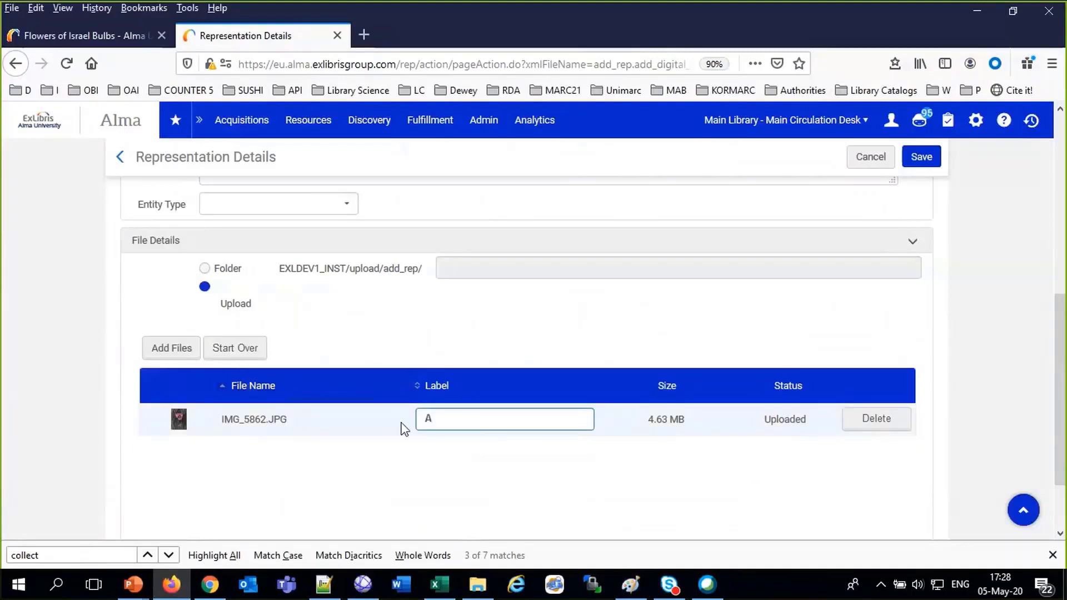
type("gropwing right ")
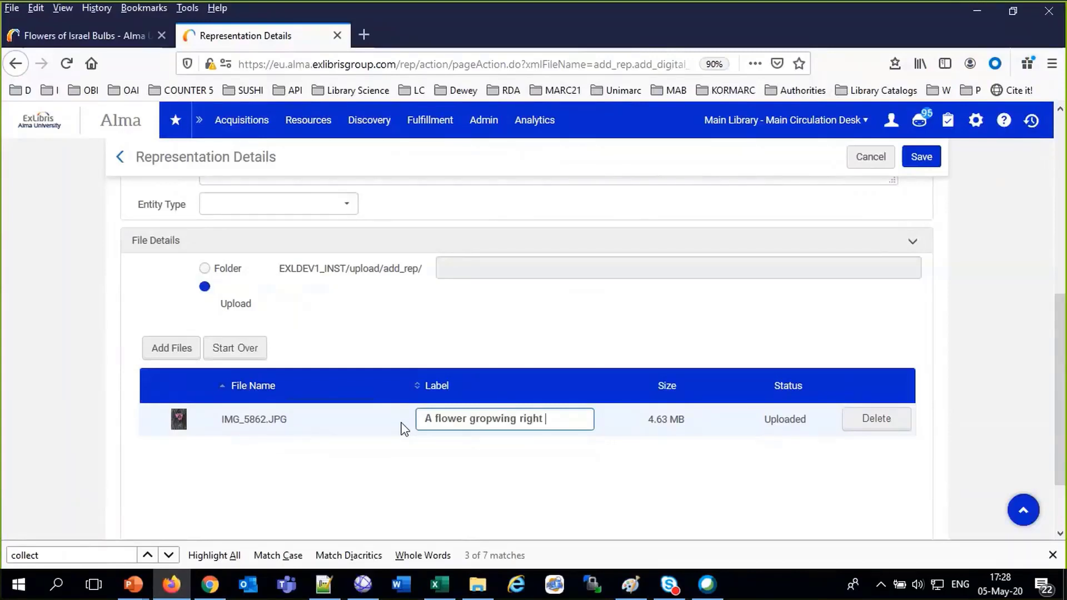
type("opff a tree")
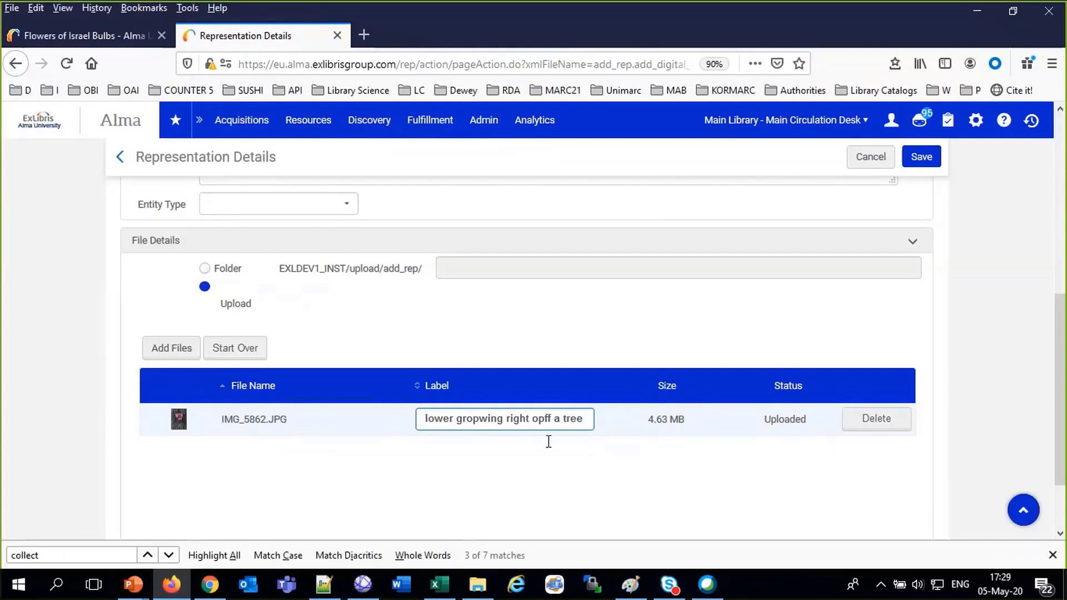
left_click_drag(545, 420, 538, 420)
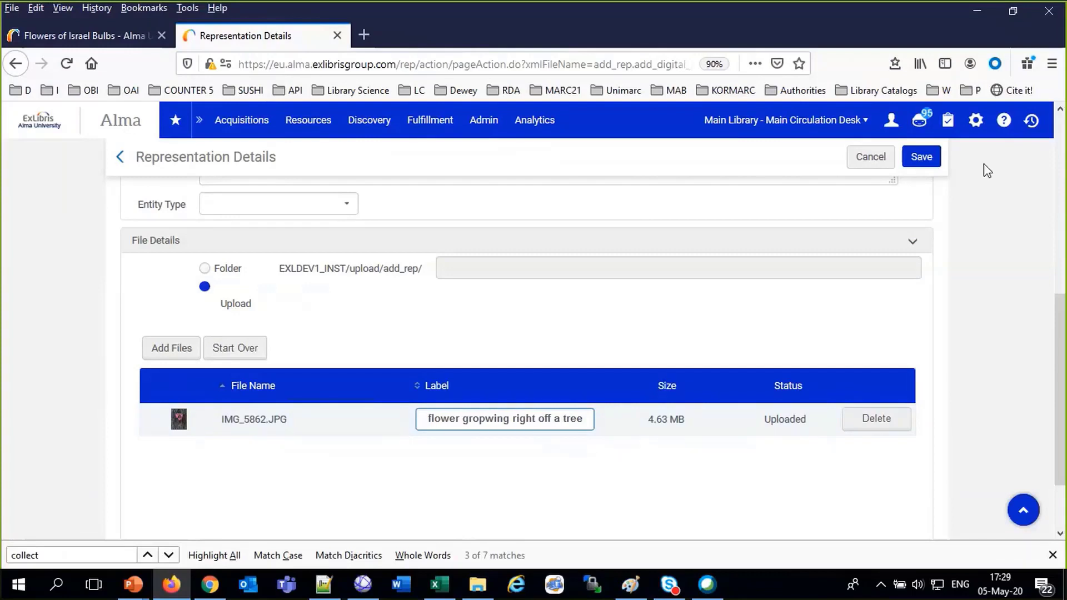
left_click(929, 160)
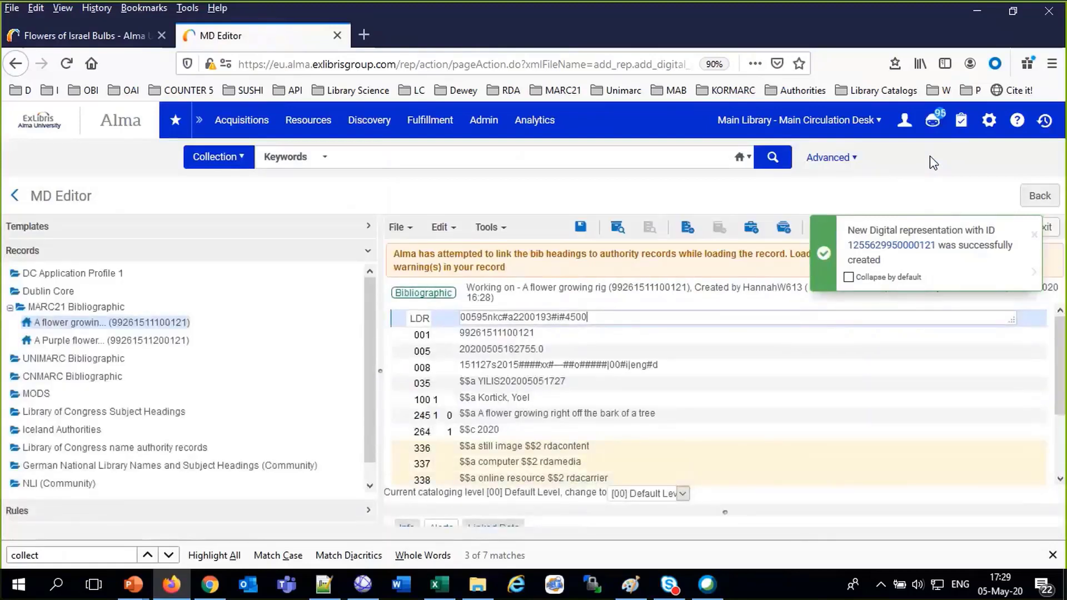
Release all MARC21 Bibliographic records from the metadata editor
right_click(79, 307)
left_click(58, 327)
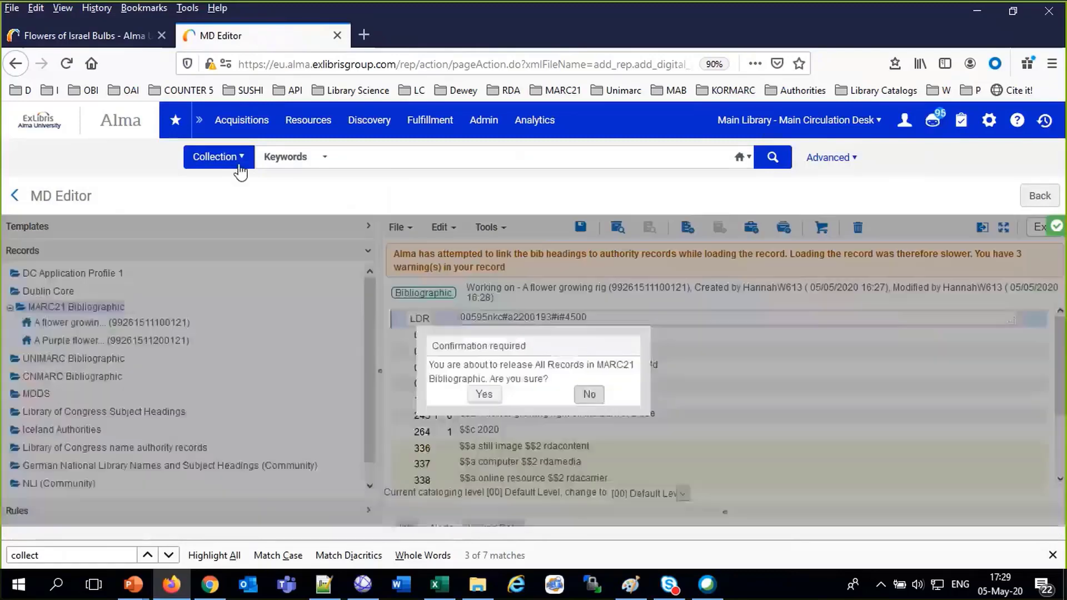
left_click(309, 120)
Search external catalogues for titles containing the keywords 'flowers may'
left_click(345, 192)
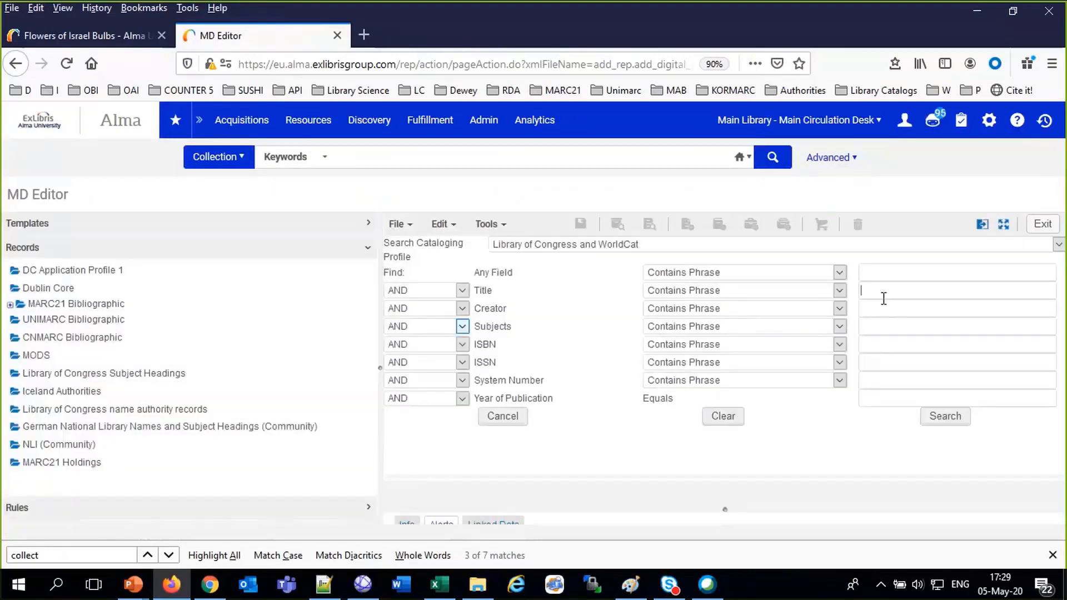
left_click(883, 294)
type("flowers may")
left_click(782, 290)
left_click(793, 323)
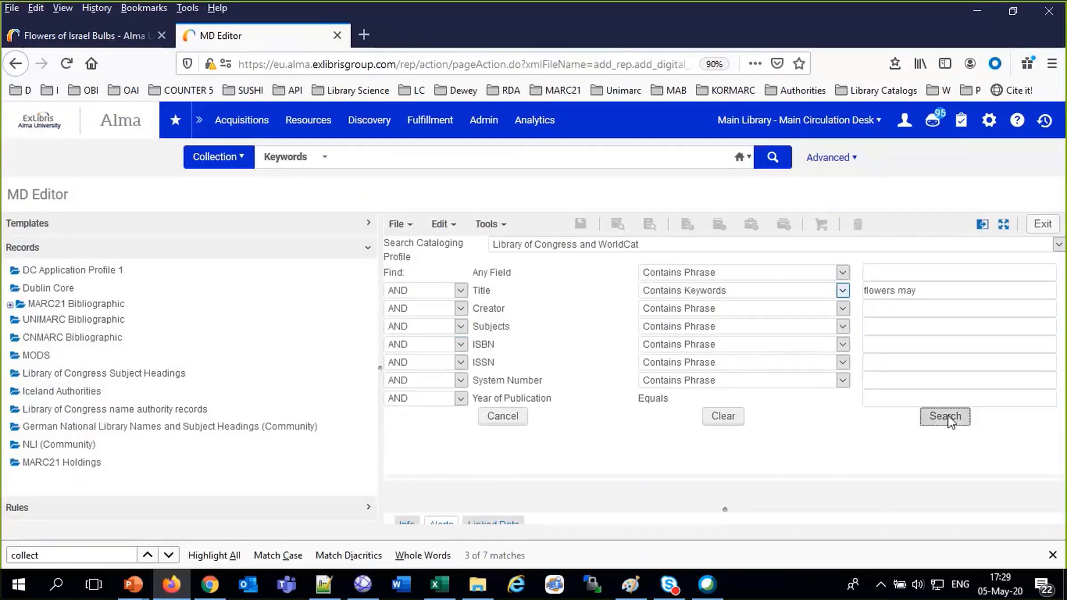
left_click(948, 415)
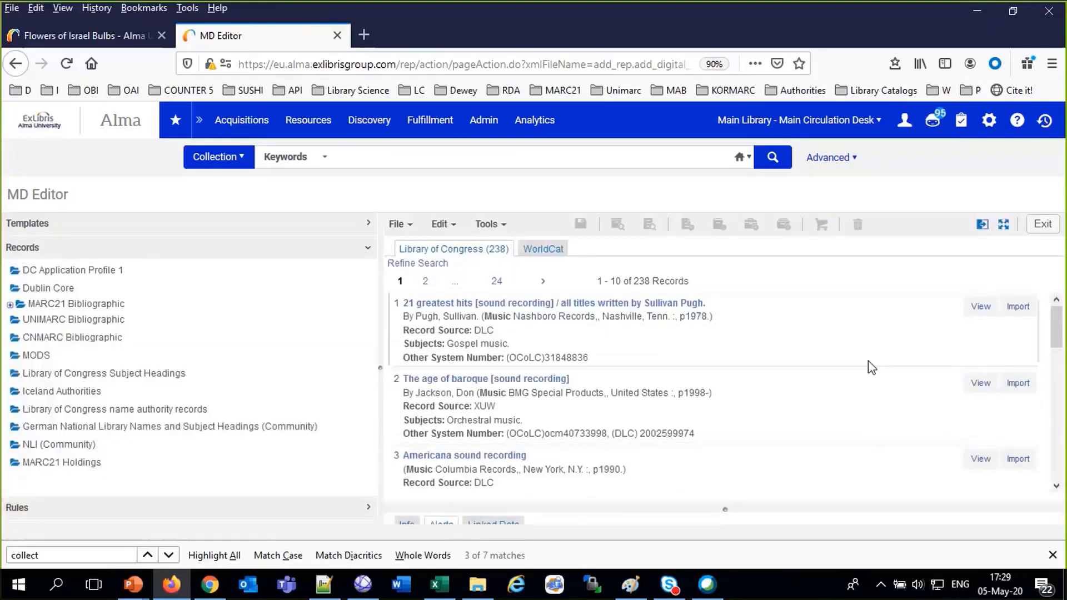
Import result 10, change its 245 title to 'Flower to Flower', and save the record
scroll(868, 364, "down", 10)
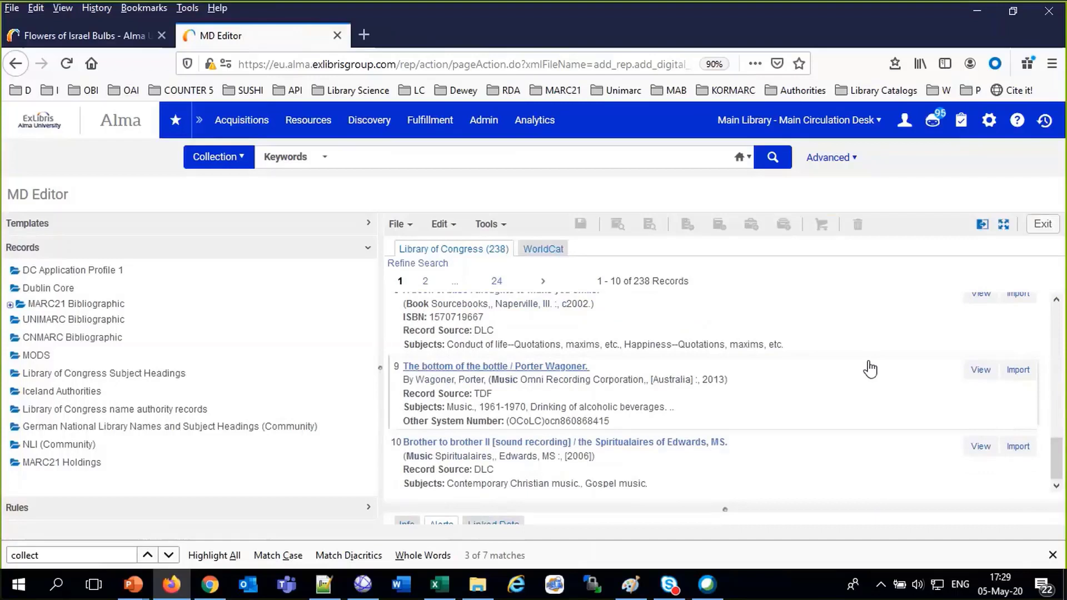
left_click(1019, 447)
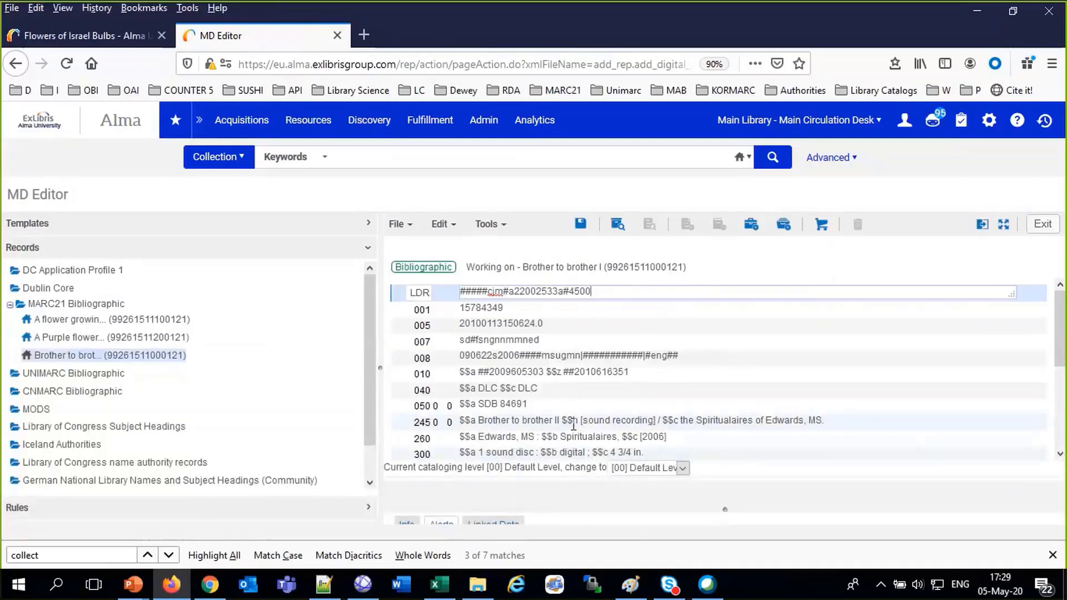
double_click(481, 421)
type("How")
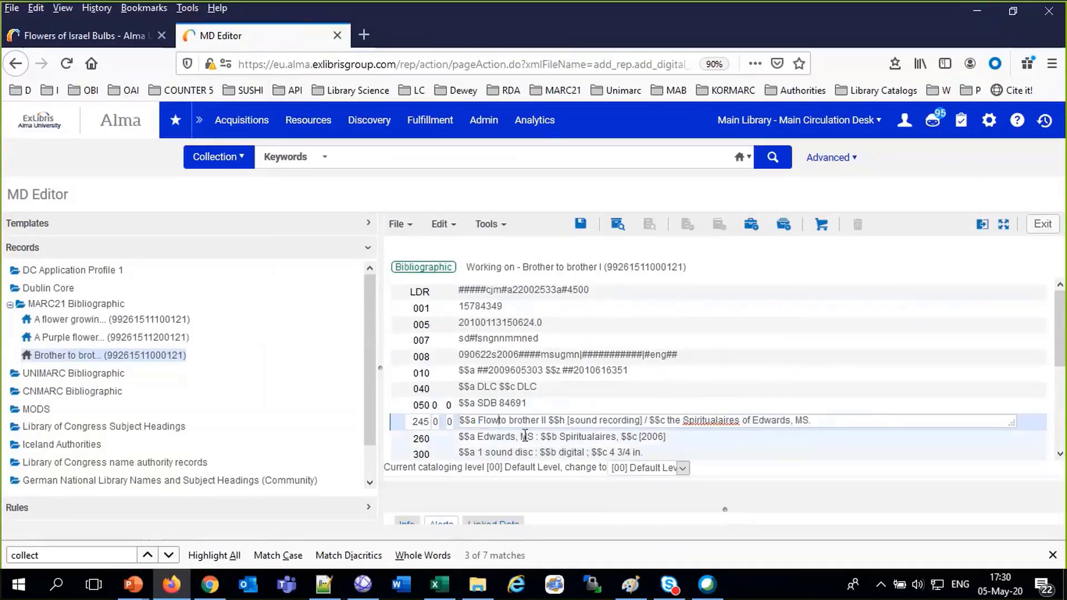
type("er")
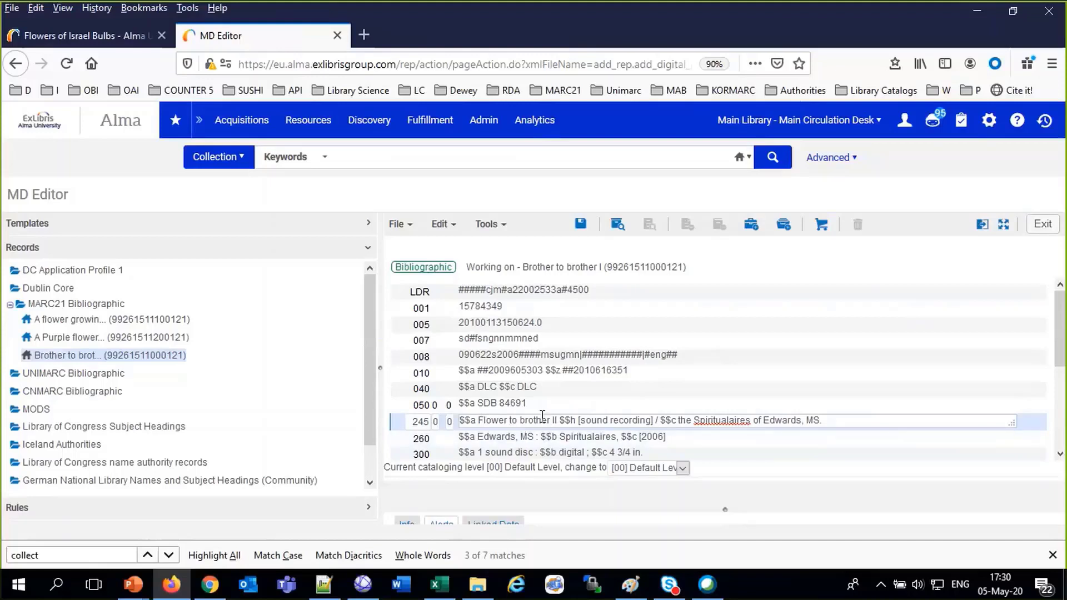
double_click(542, 416)
type("Floer")
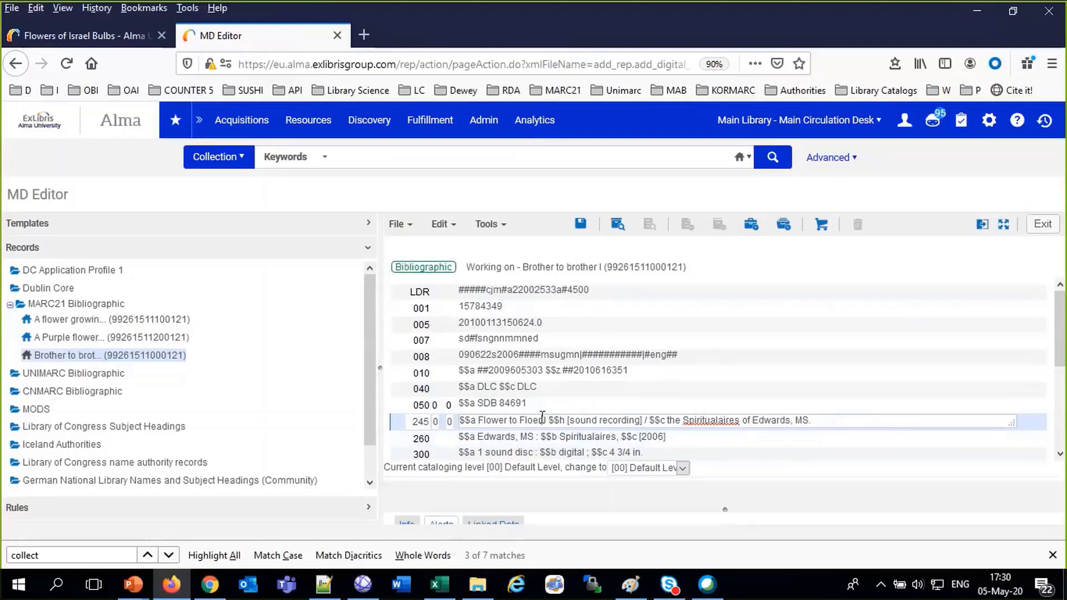
key("Left")
key("Left")
type("w")
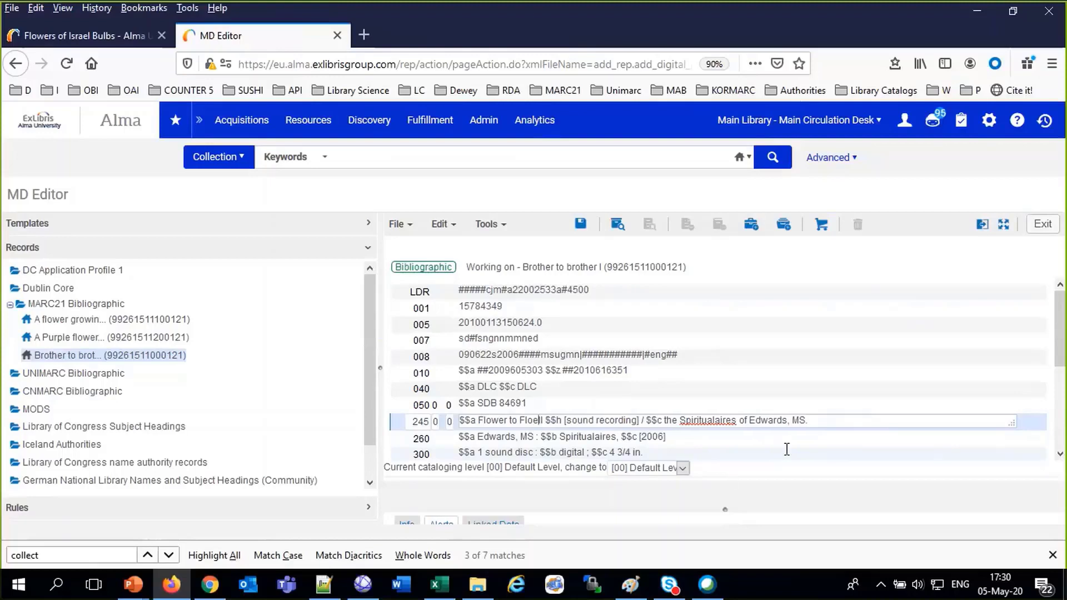
key("Right")
key("Right")
key("Delete")
key("Delete")
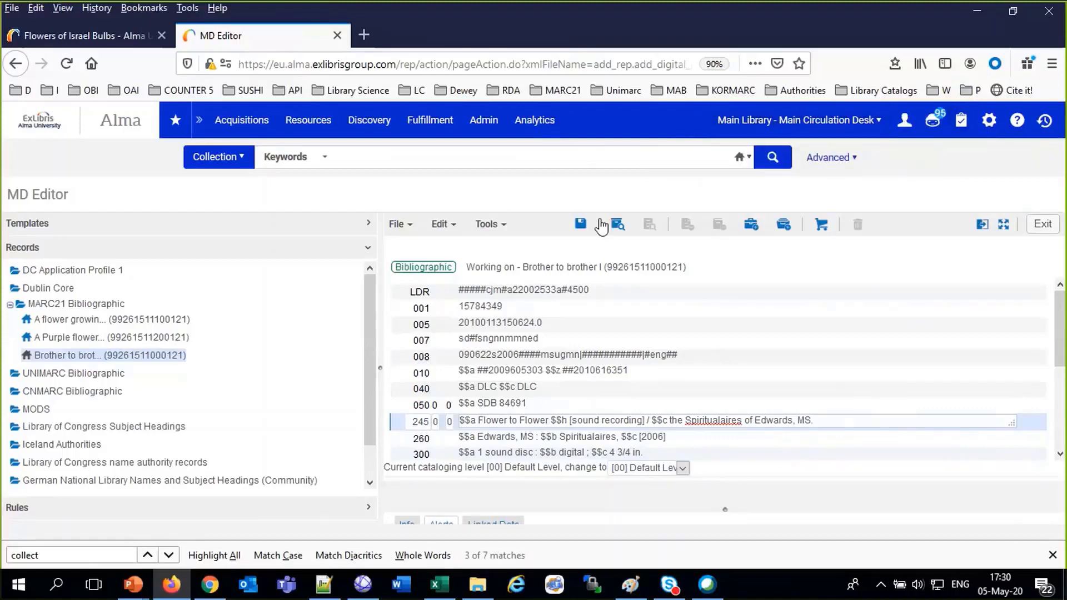
left_click(582, 225)
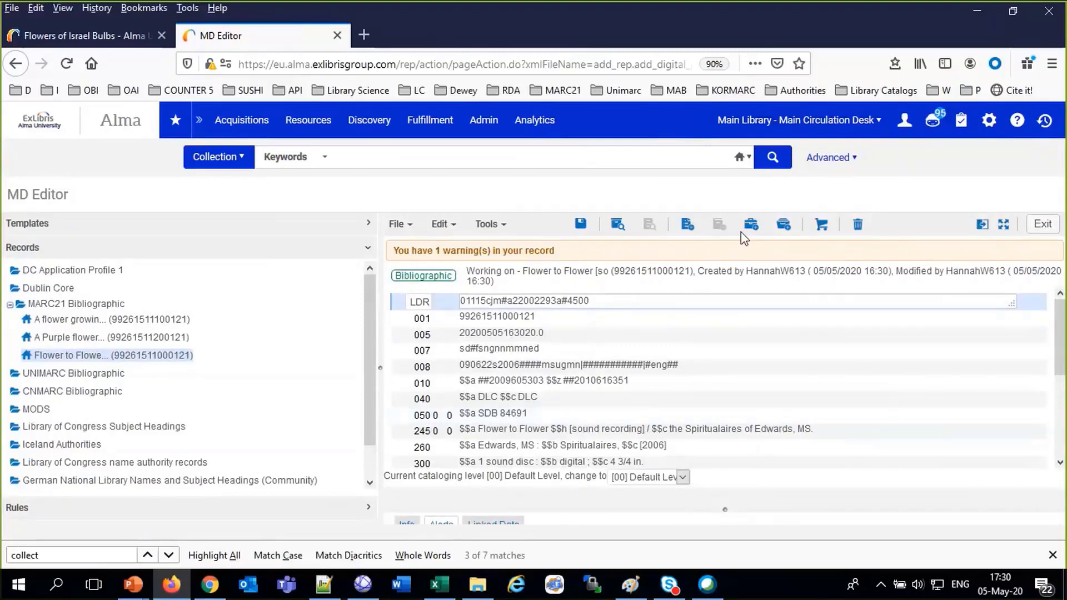
Add Main Library General holdings with call number SDB 84691 and save one physical item
left_click(686, 225)
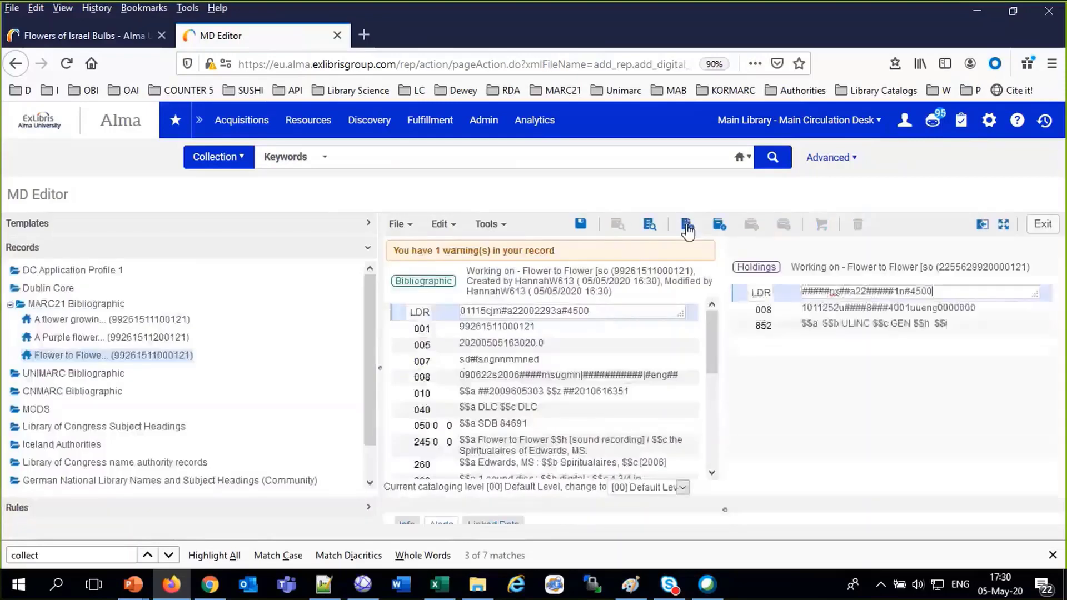
left_click(719, 227)
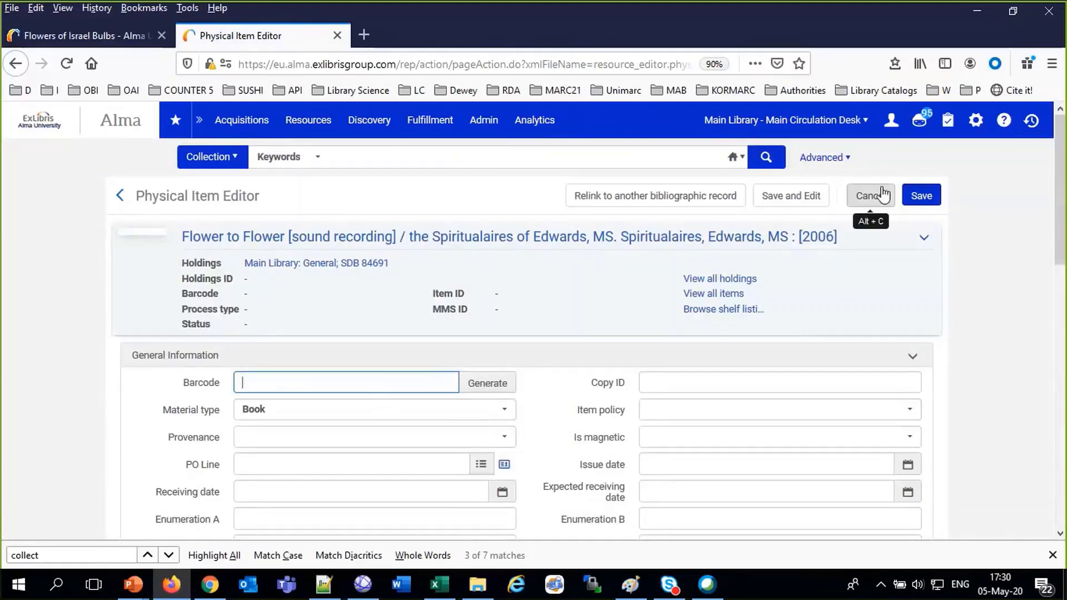
left_click(918, 194)
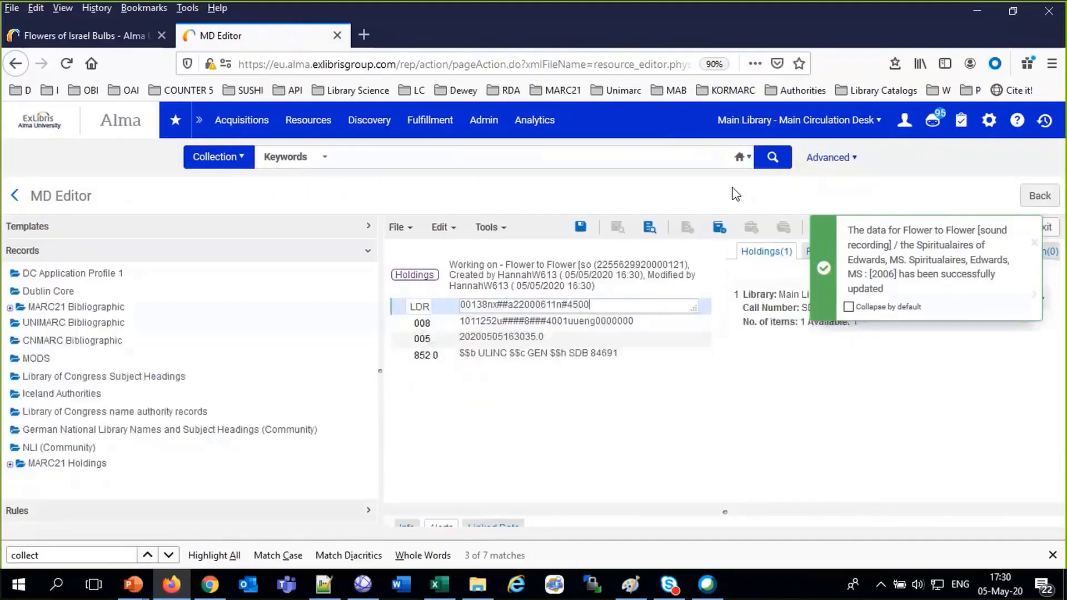
Release all MARC21 Bibliographic records so the editor workspace is empty
right_click(87, 309)
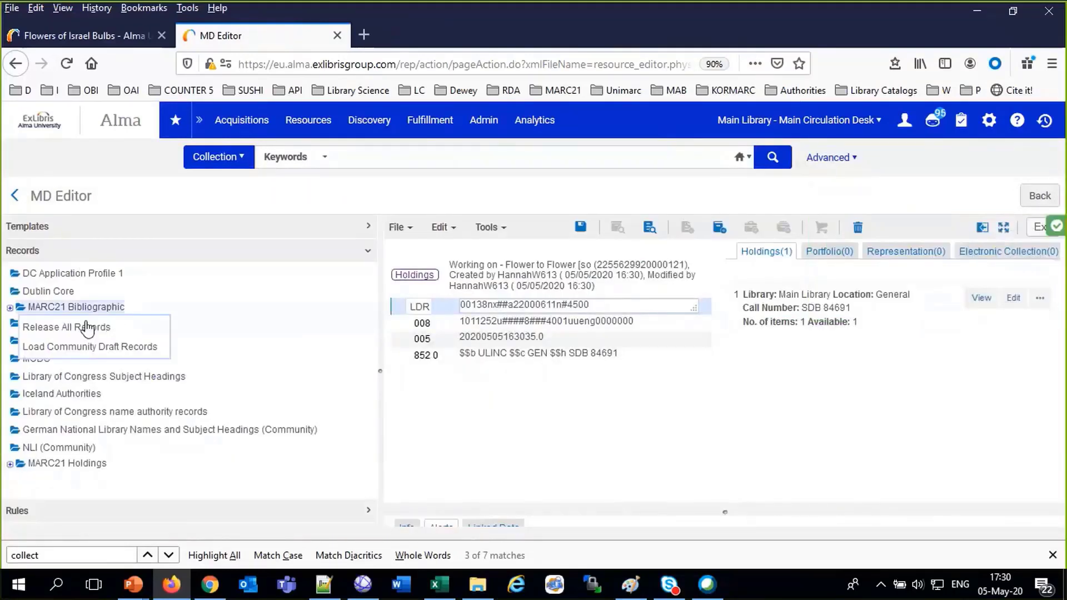
left_click(88, 328)
left_click(493, 397)
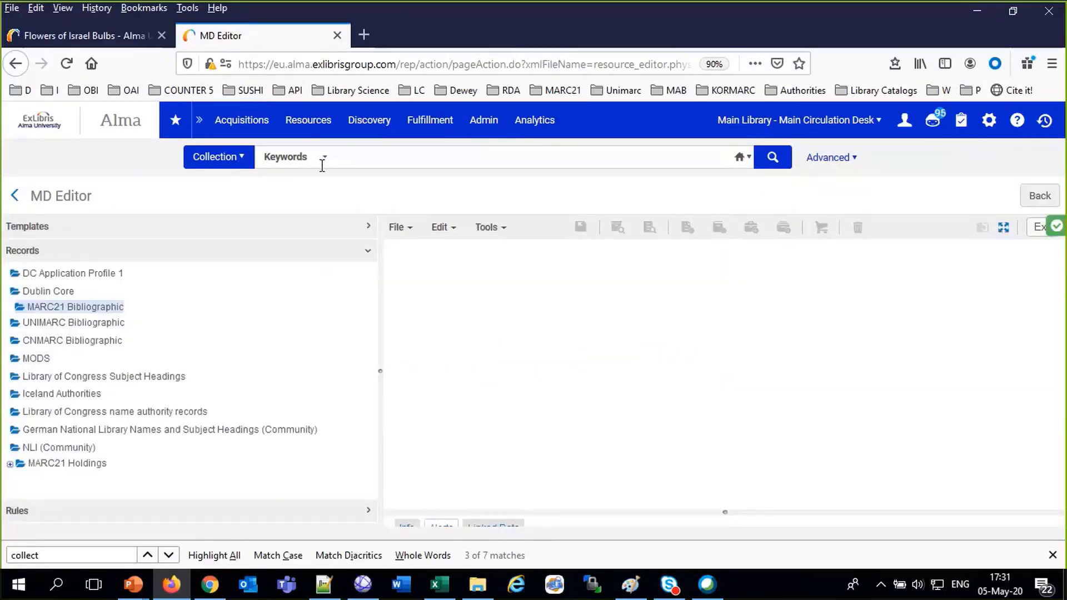
left_click(309, 126)
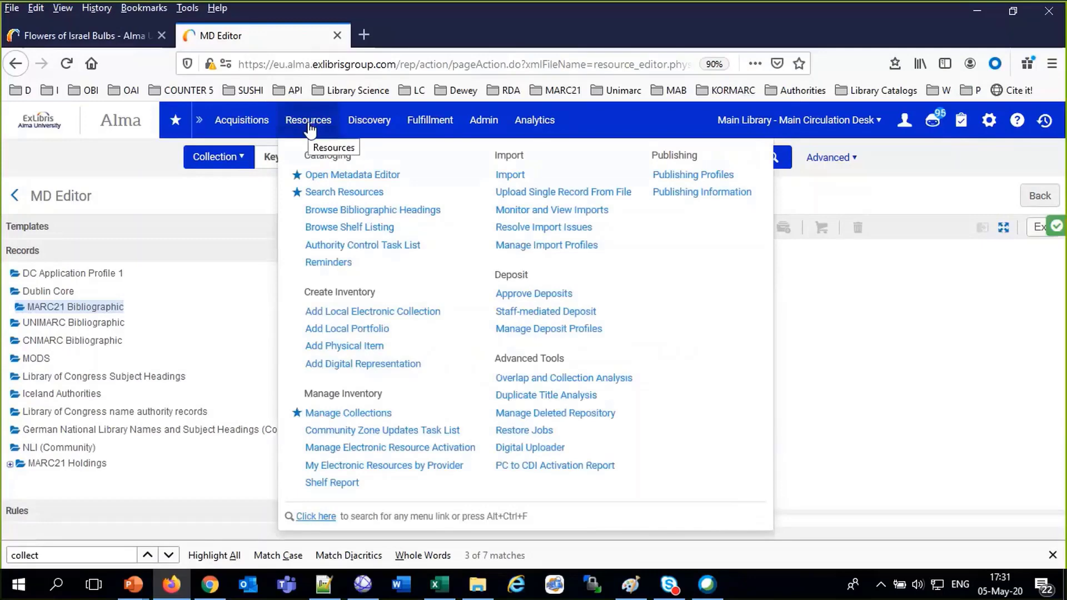
left_click(309, 129)
Edit Flowers of Israel in Manage Collections, then edit its Webinar Session May 05 2020 sub-collection
left_click(308, 128)
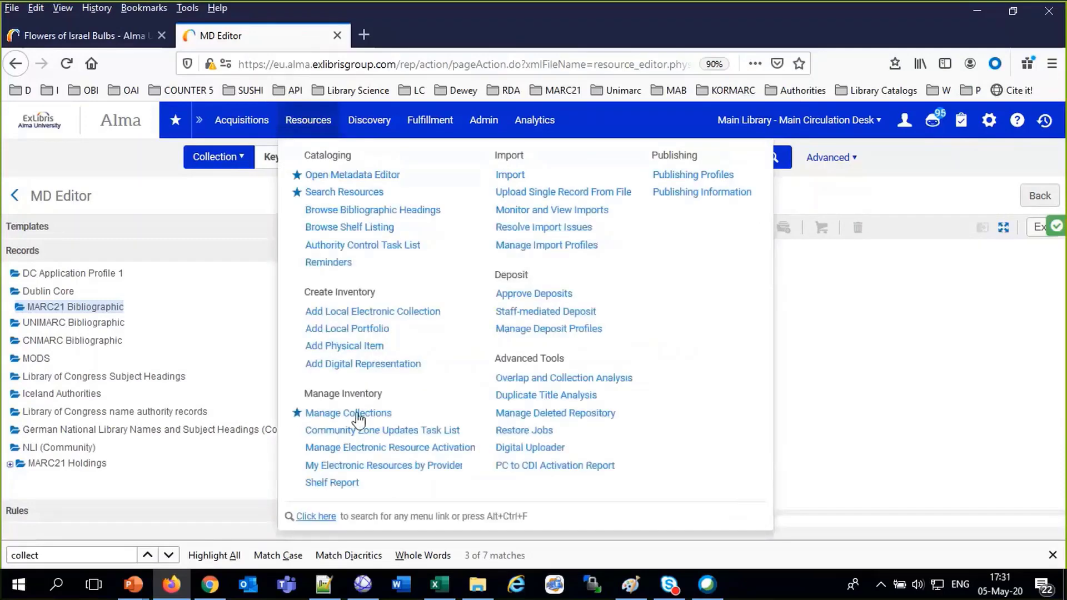
left_click(358, 414)
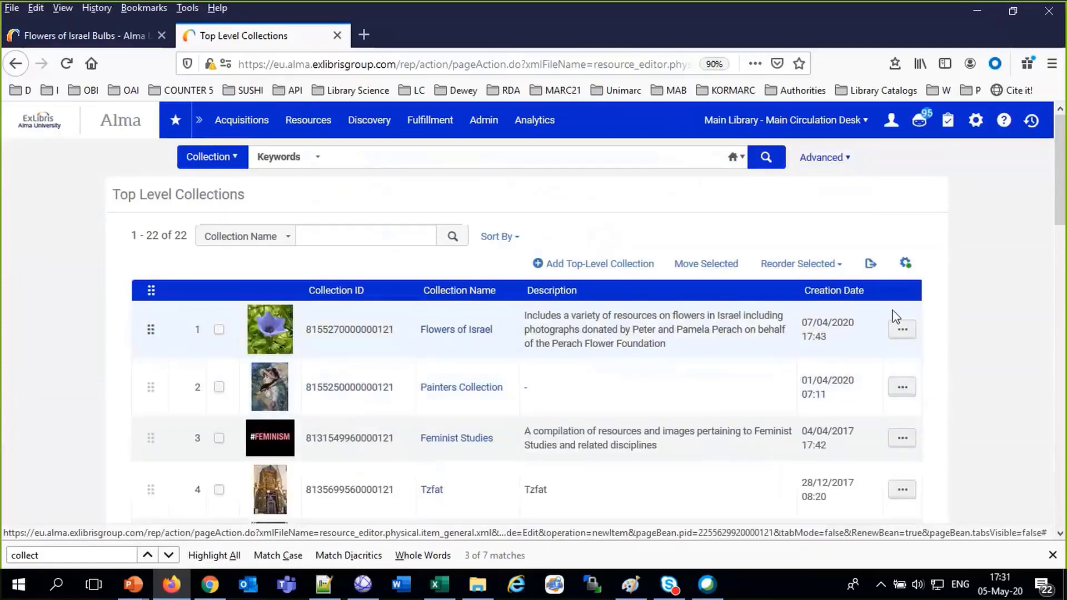
left_click(902, 329)
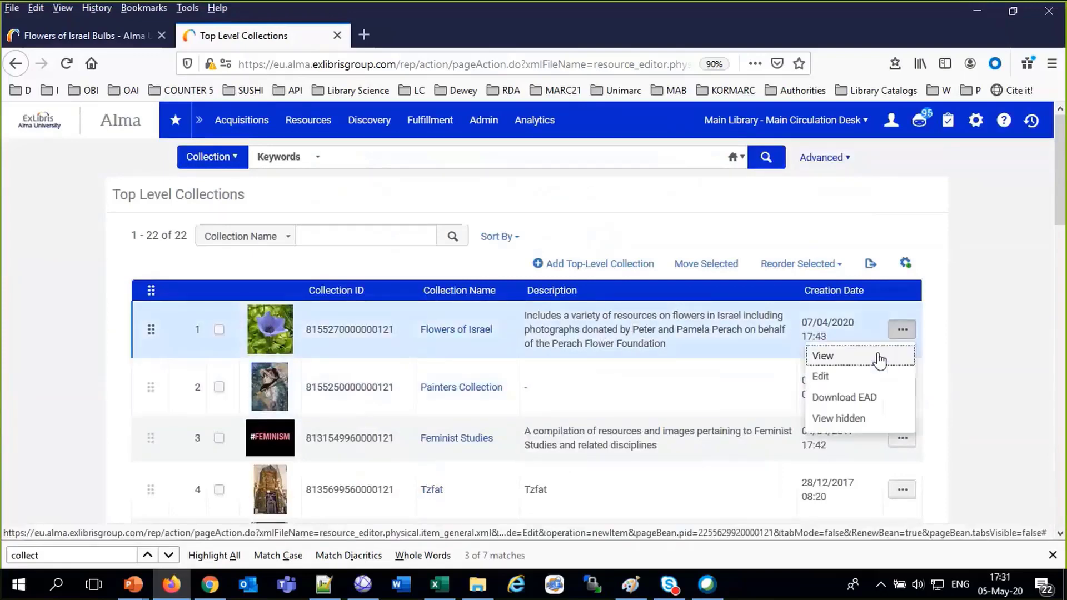
left_click(851, 383)
scroll(669, 406, "down", 5)
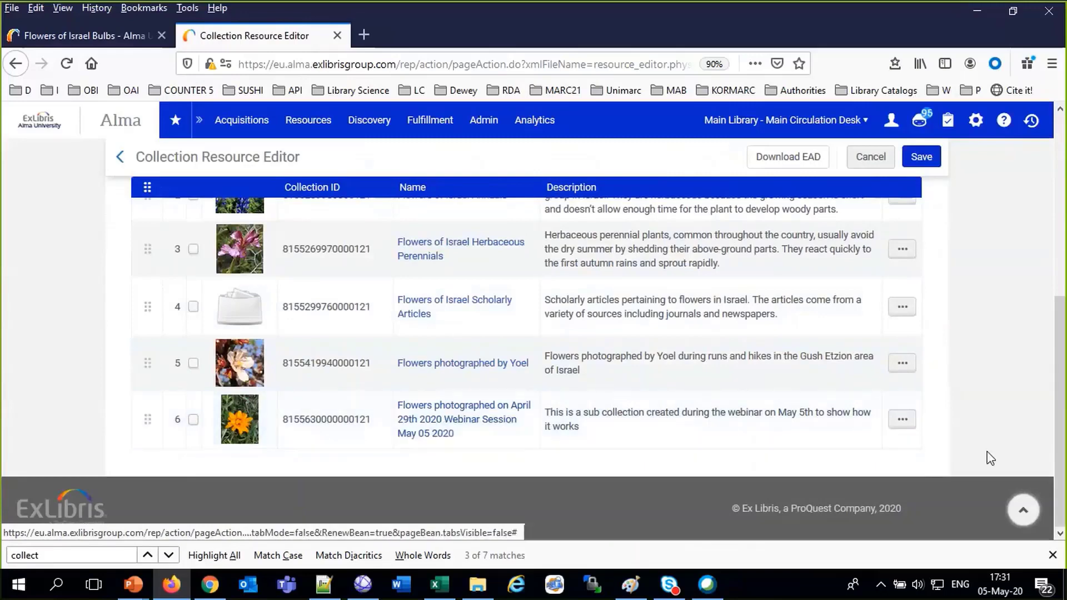
left_click(901, 420)
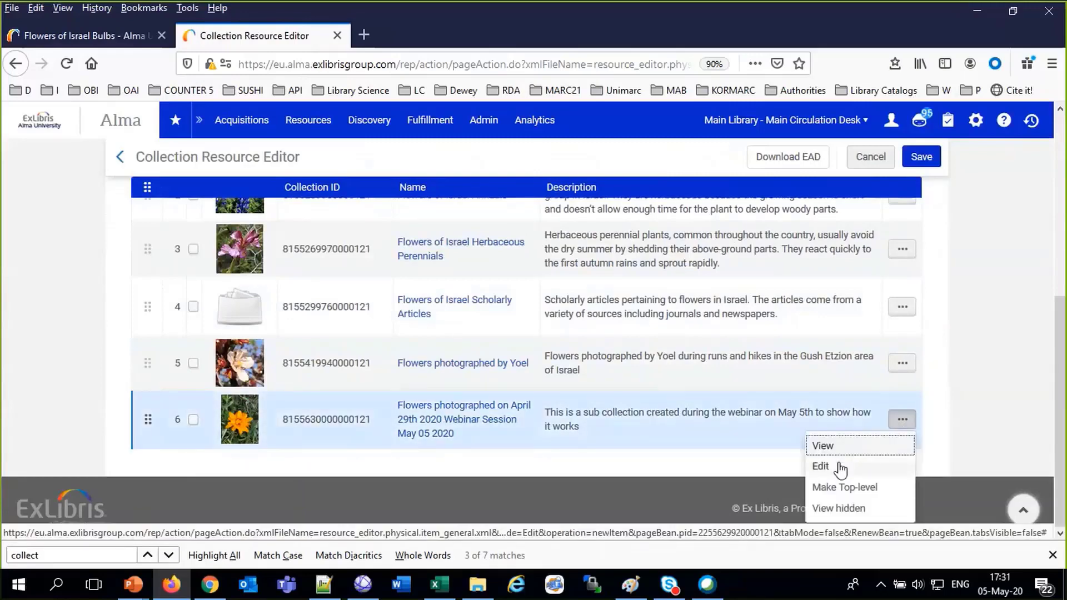
left_click(841, 469)
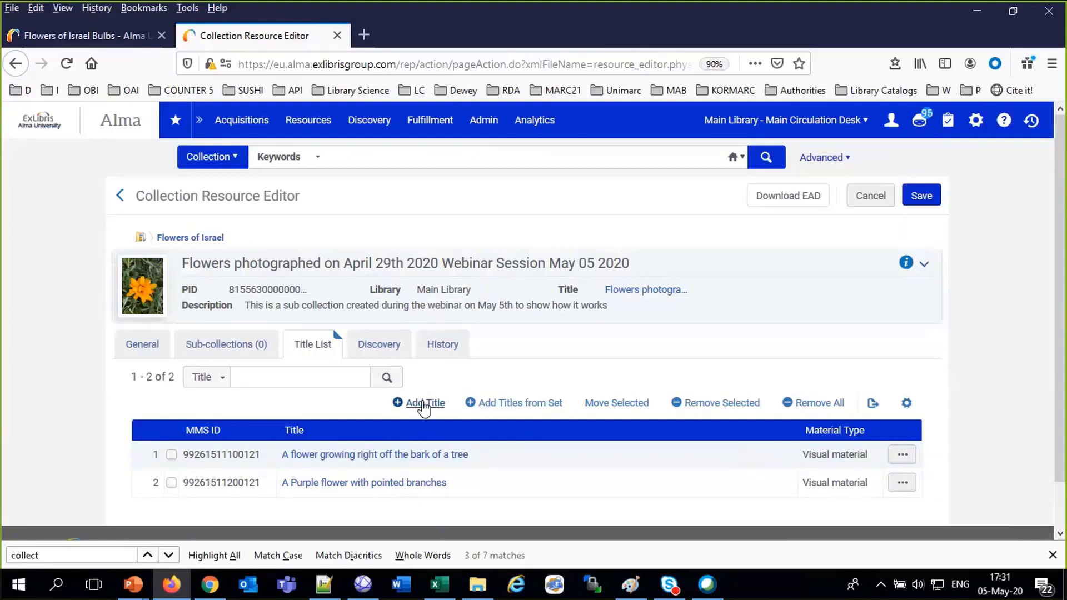
Search titles for 'flowers to flower' and add the Flower to Flower sound recording to the sub-collection
left_click(424, 404)
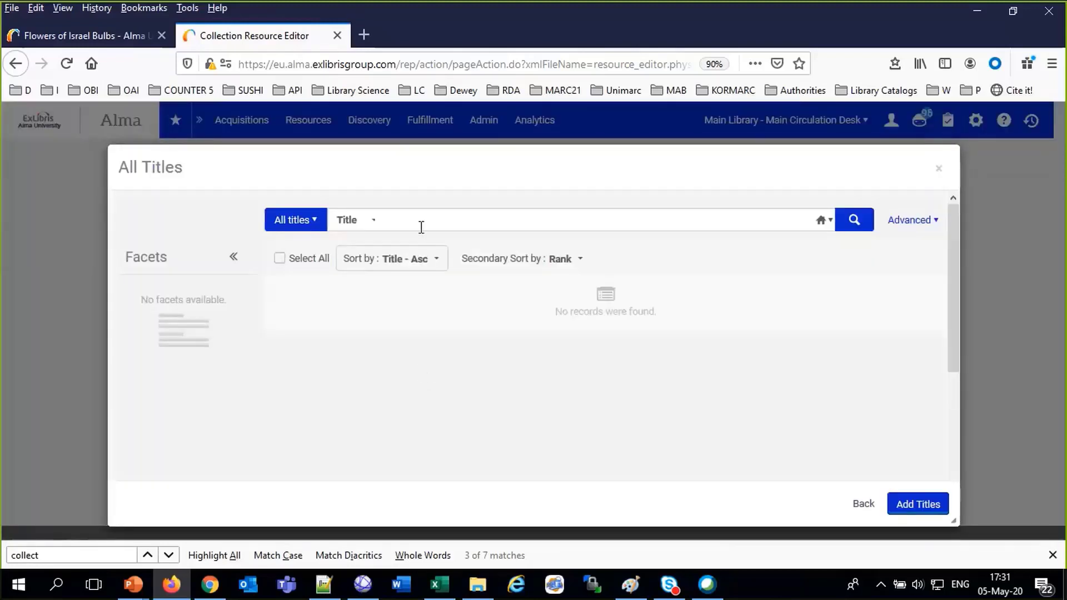
left_click(422, 223)
type("brother to")
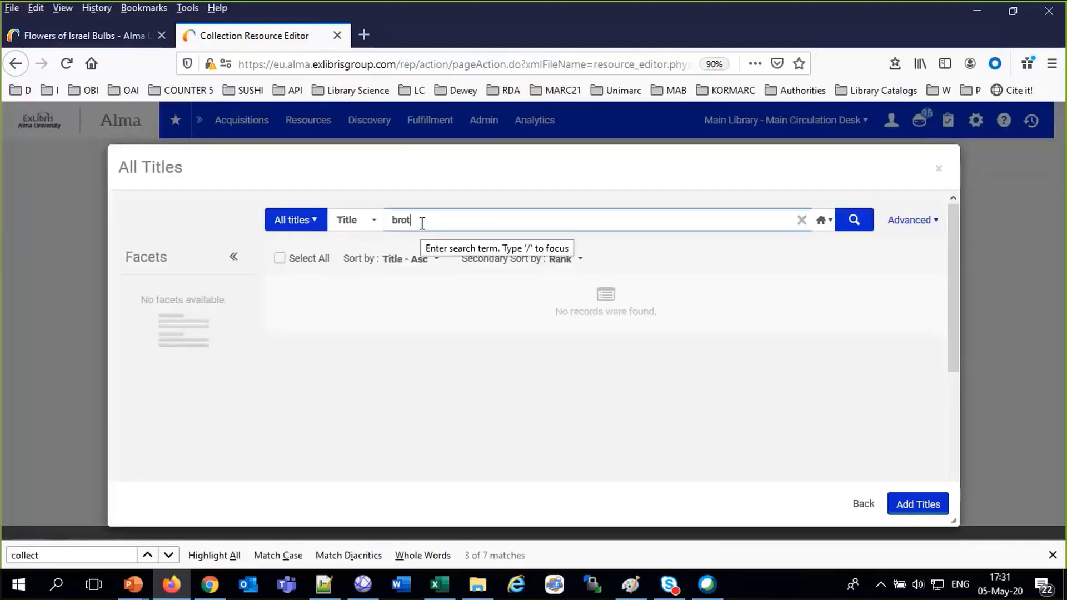
key("BackSpace")
key("BackSpace")
key("BackSpace")
key("BackSpace")
key("BackSpace")
key("BackSpace")
key("BackSpace")
key("BackSpace")
key("BackSpace")
key("BackSpace")
type("flowers to flower")
key("Return")
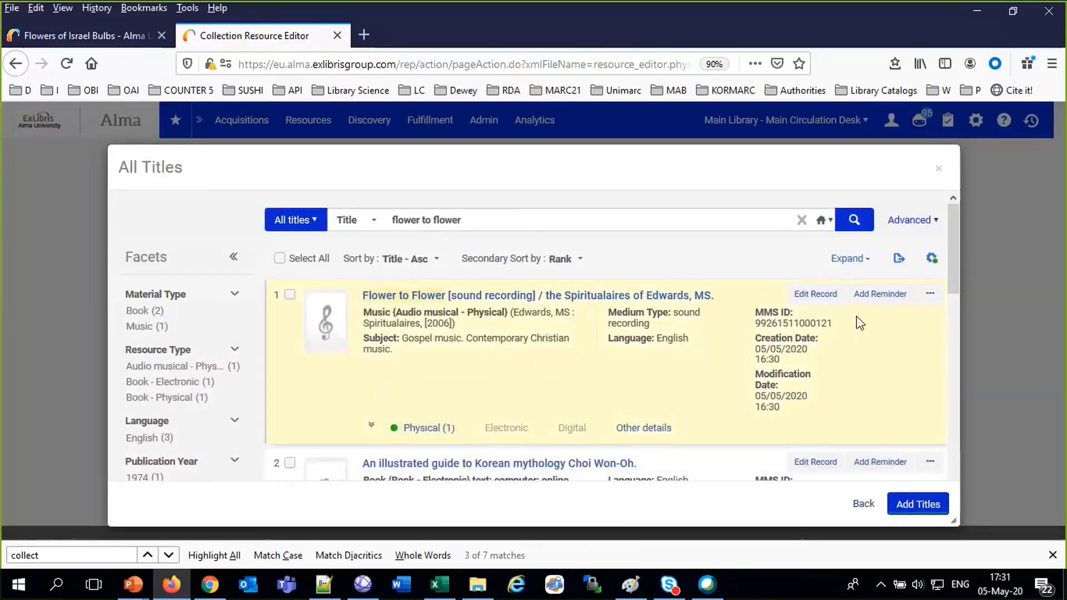
scroll(856, 316, "down", 3)
scroll(855, 316, "up", 3)
left_click(290, 295)
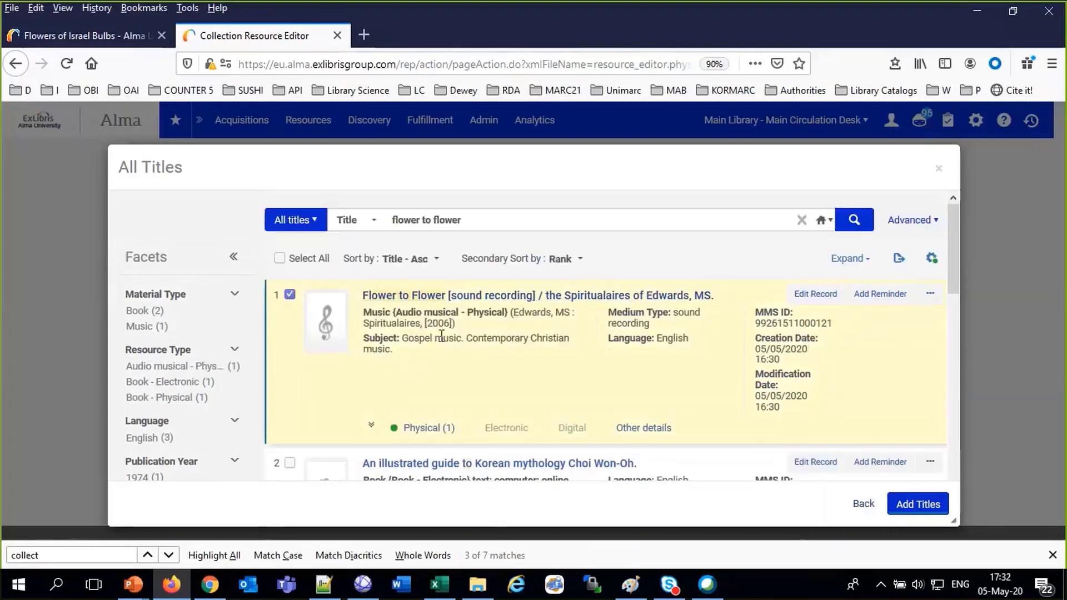
left_click(909, 505)
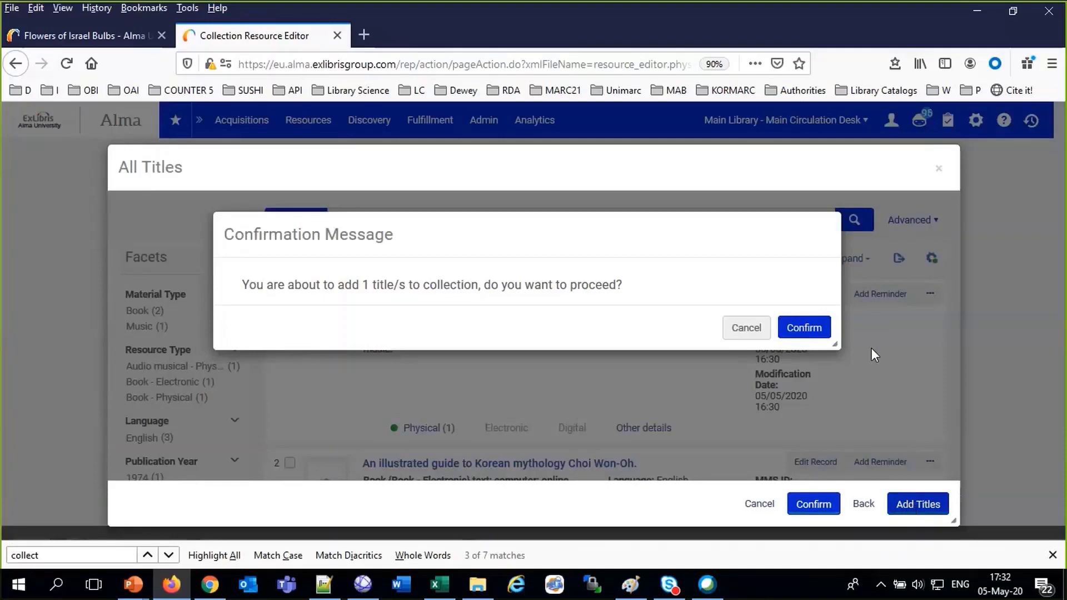
left_click(820, 329)
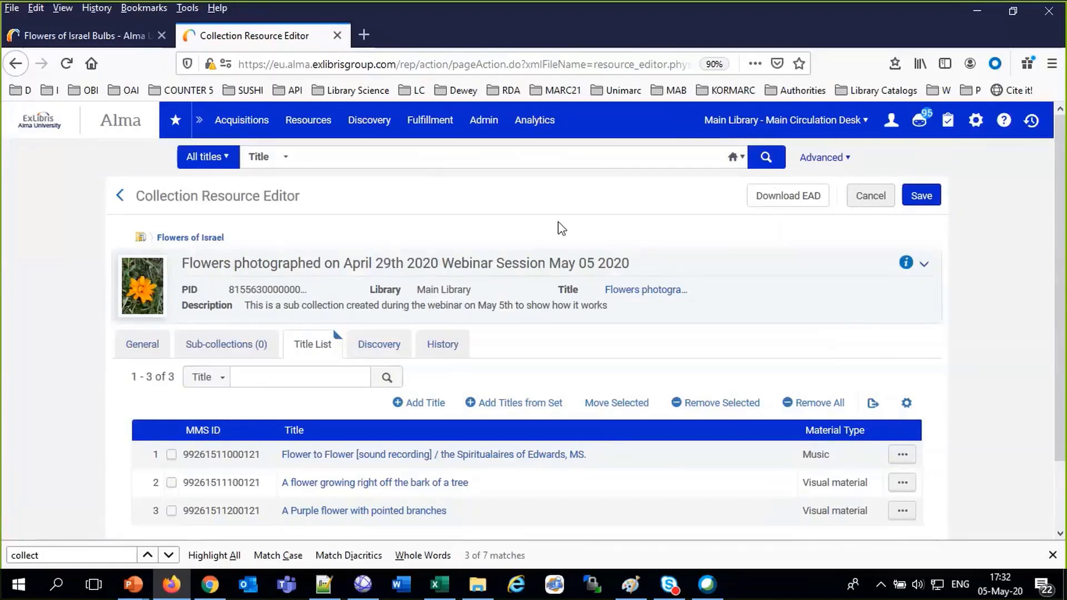
left_click(137, 354)
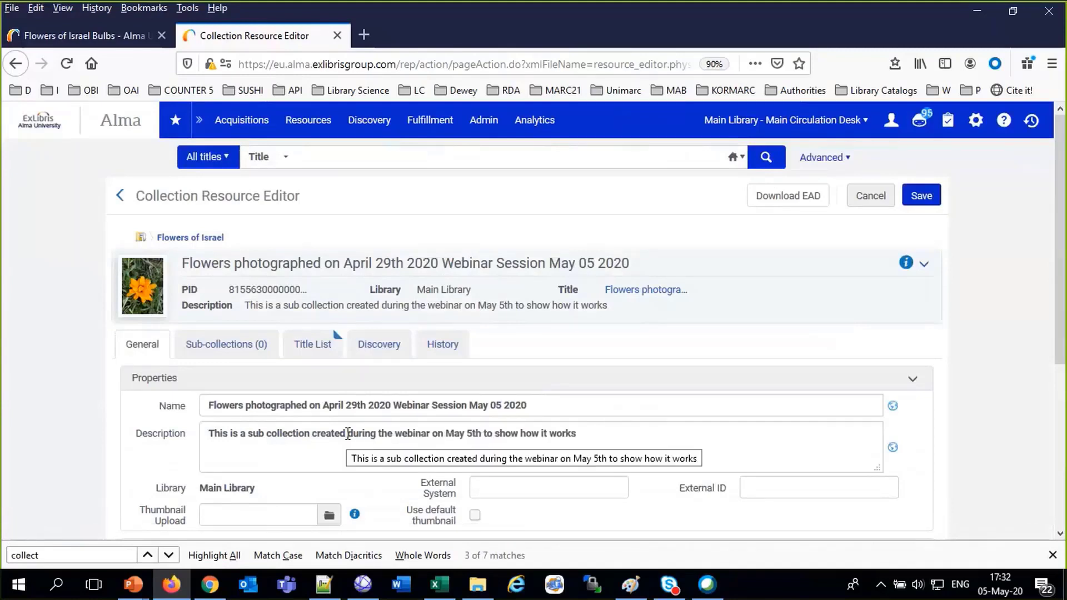
In Primo, open the Flowers of Israel collection page and browse its sub-collections and journal items
left_click(81, 35)
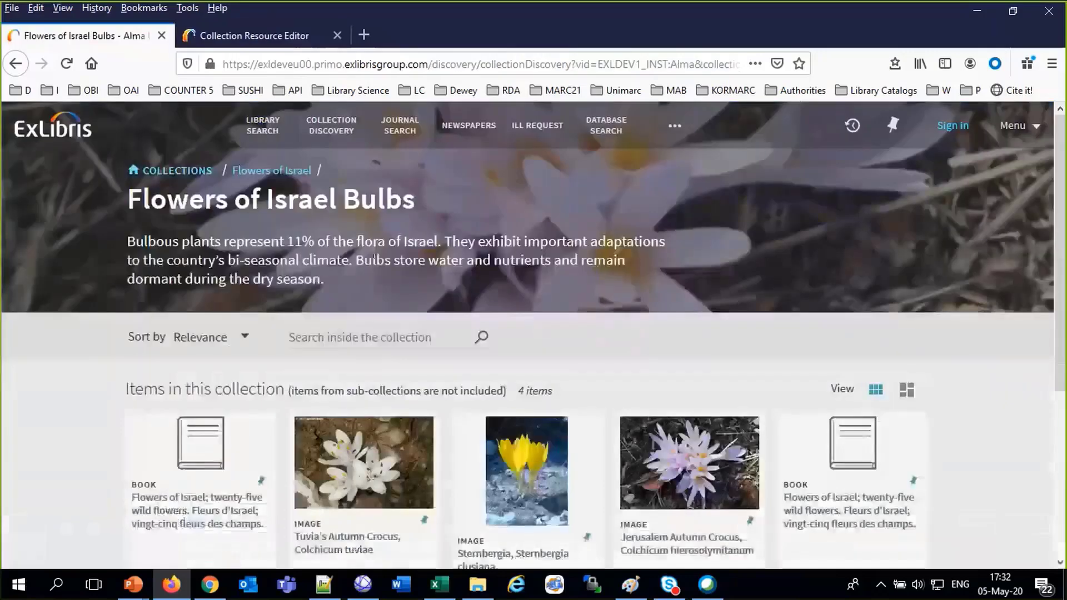
left_click(178, 170)
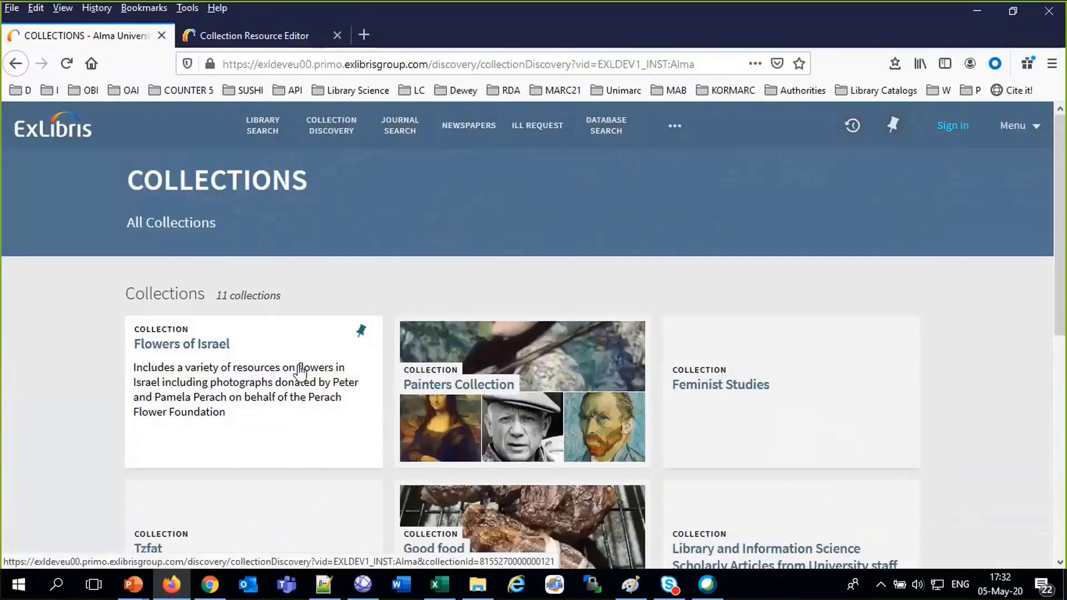
left_click(300, 371)
scroll(301, 371, "down", 7)
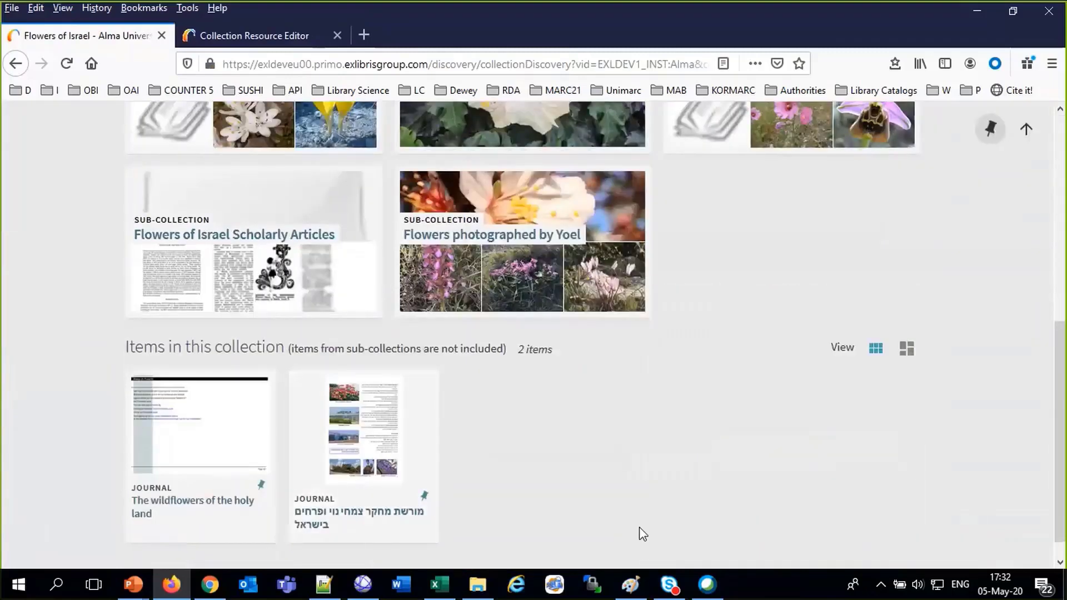
scroll(642, 514, "down", 1)
scroll(642, 514, "up", 3)
scroll(643, 514, "down", 3)
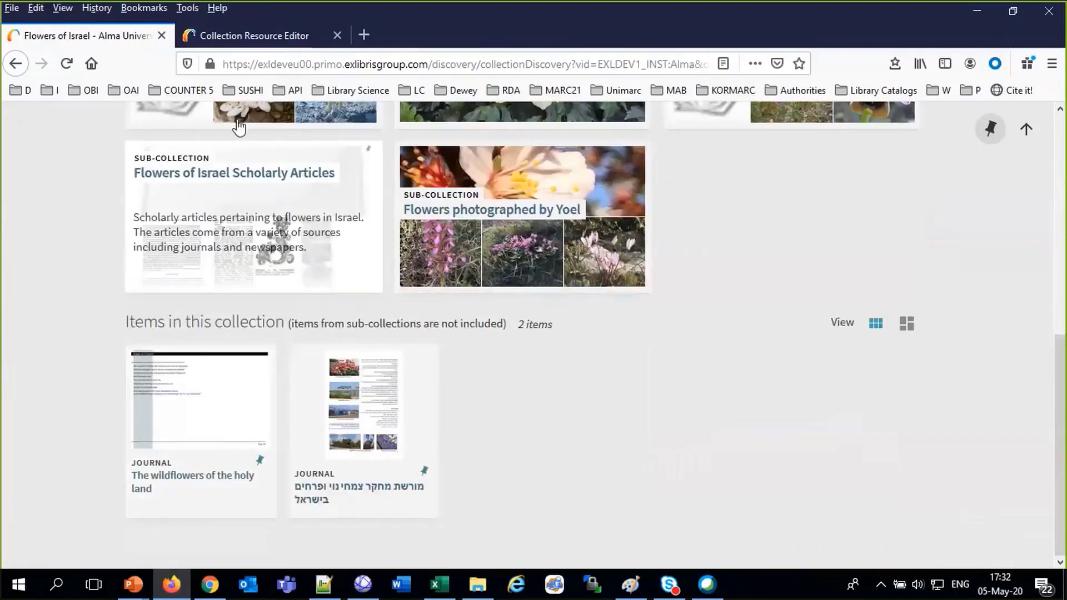
left_click(248, 35)
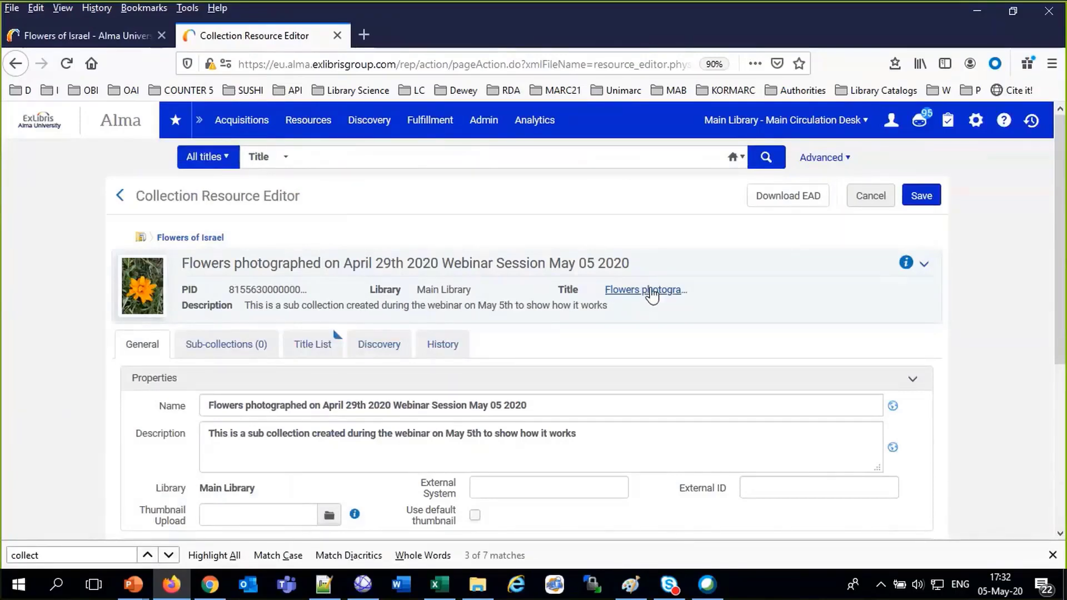
Open the Flowers of Israel Bulbs sub-collection's General properties via Resources > Manage Collections
left_click(650, 292)
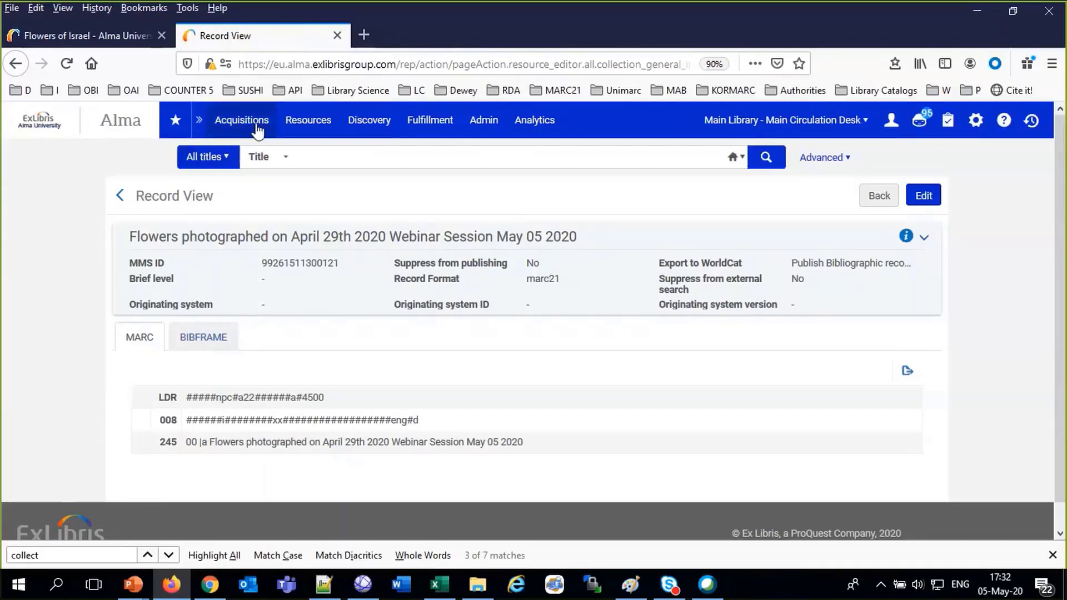
left_click(240, 119)
left_click(319, 123)
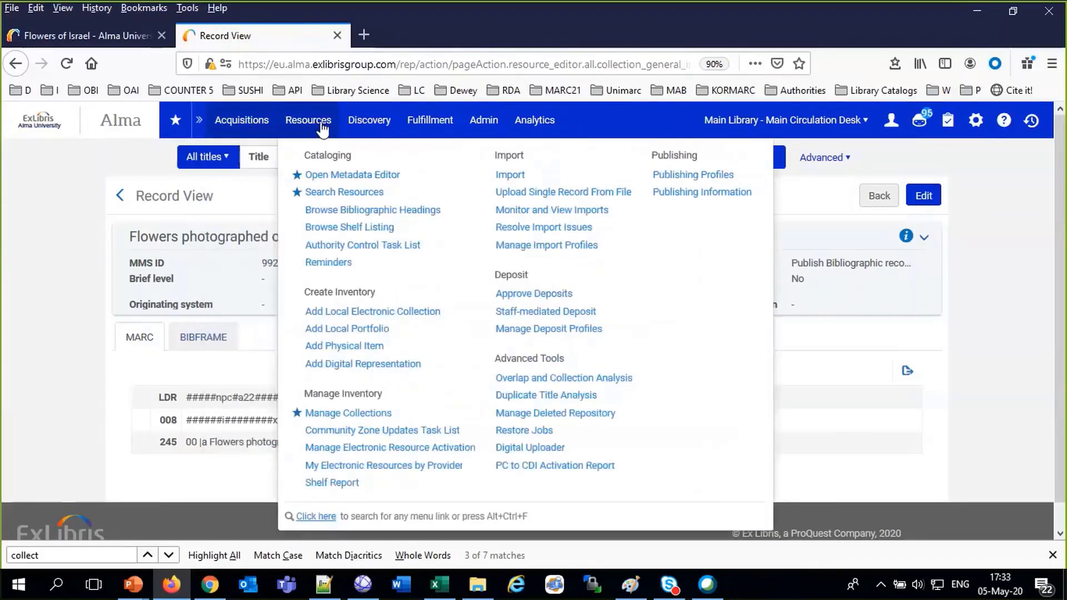
left_click(373, 412)
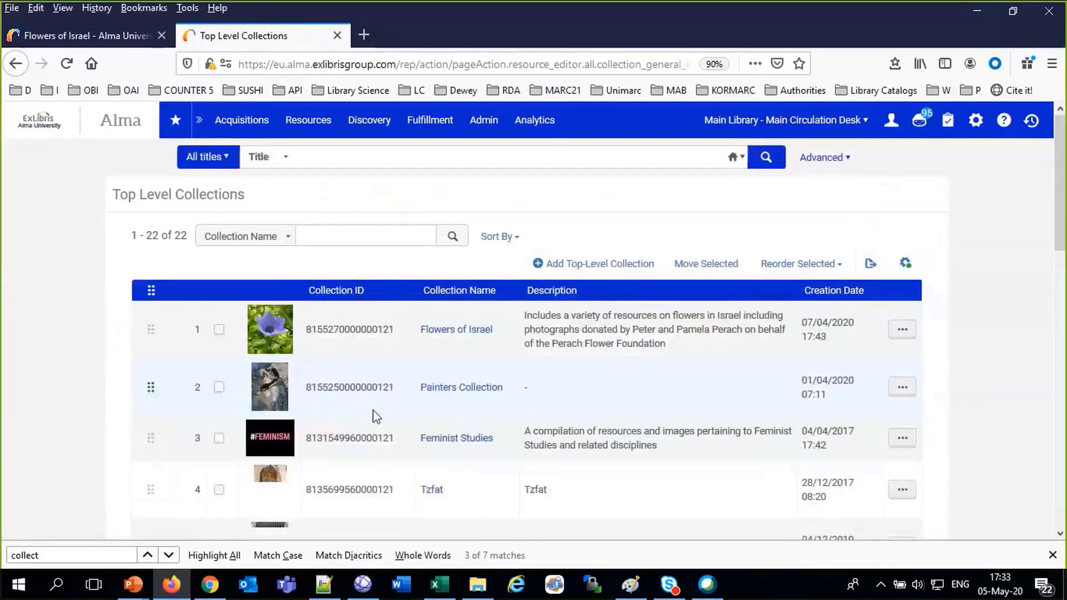
left_click(456, 331)
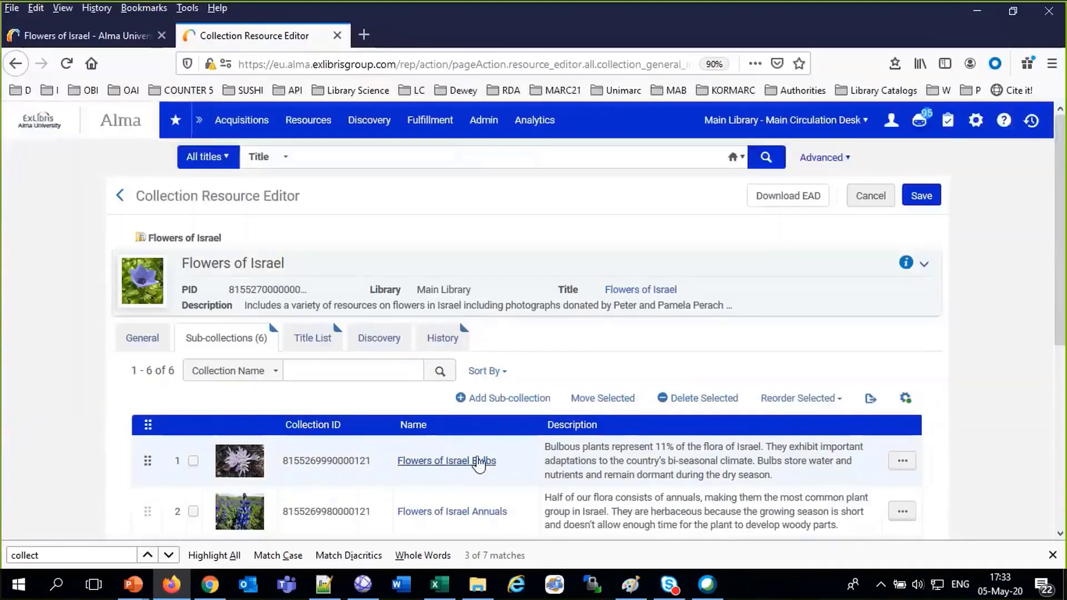
left_click(479, 462)
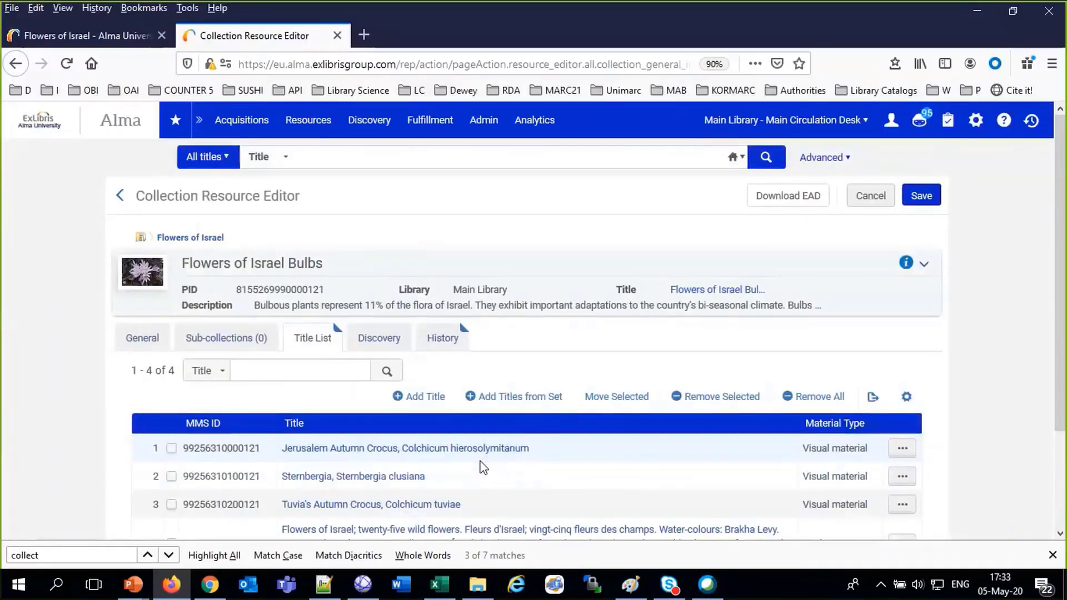
left_click(136, 343)
Return to Primo's Flowers of Israel page listing its five sub-collections
left_click(91, 42)
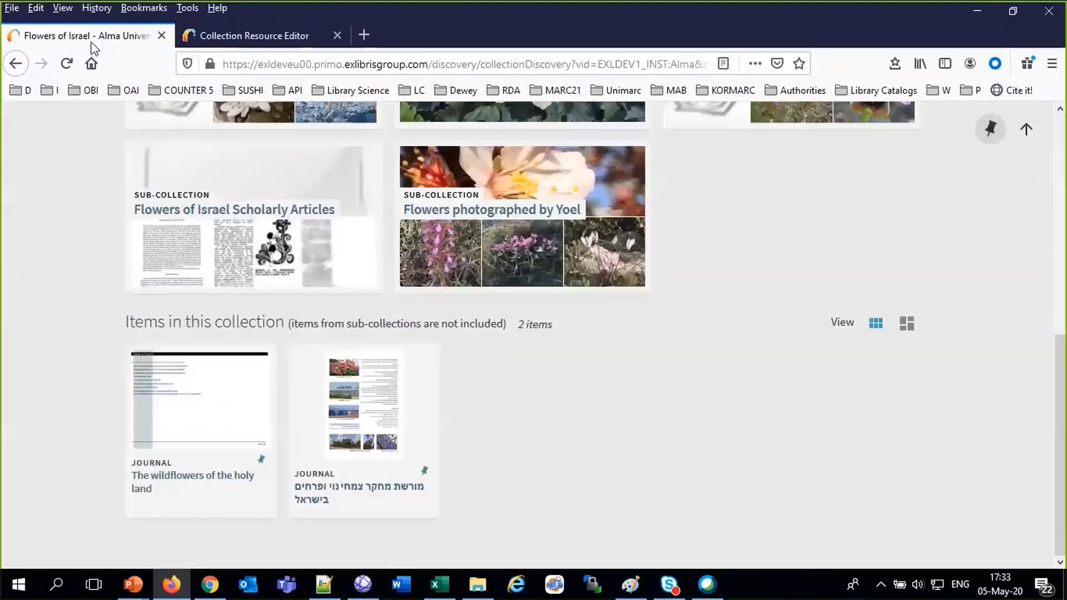
scroll(514, 421, "up", 1)
scroll(514, 421, "up", 7)
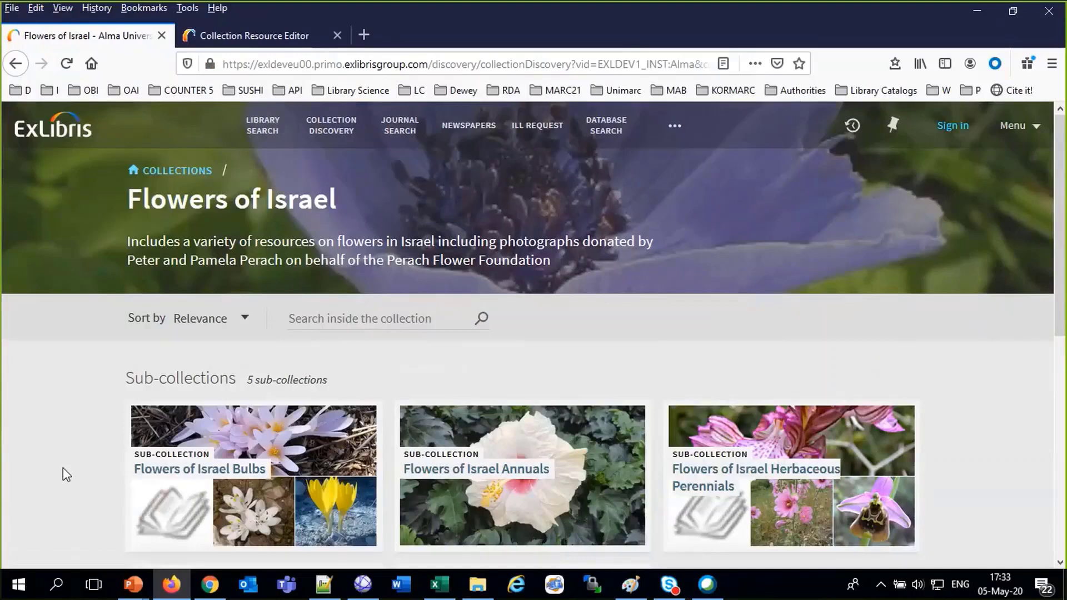
Read the Bulbs collection's description in the Alma collection editor
left_click(255, 35)
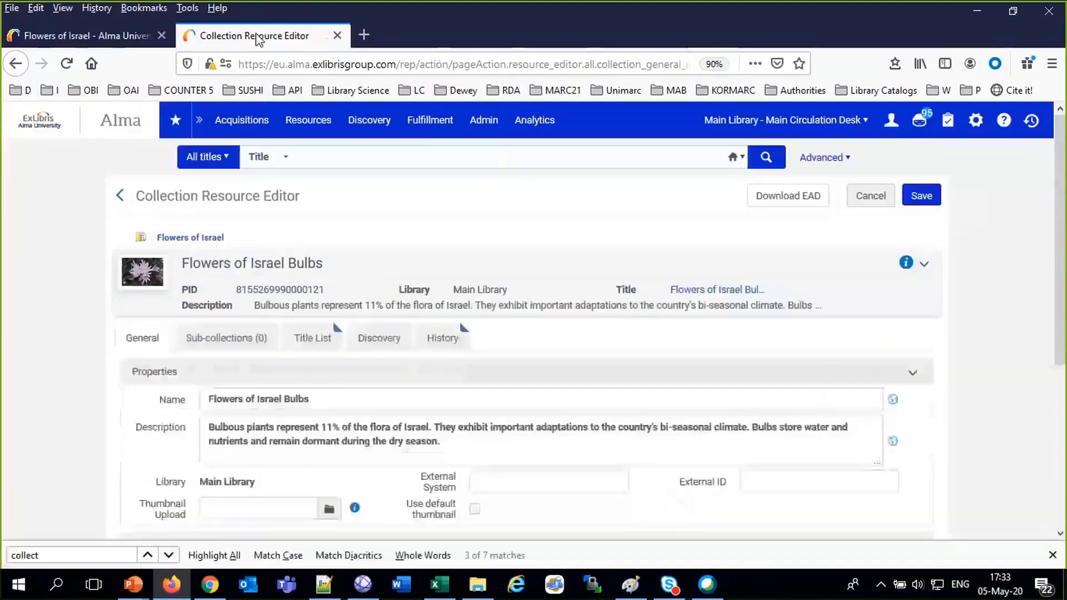
left_click_drag(214, 427, 150, 443)
left_click(150, 442)
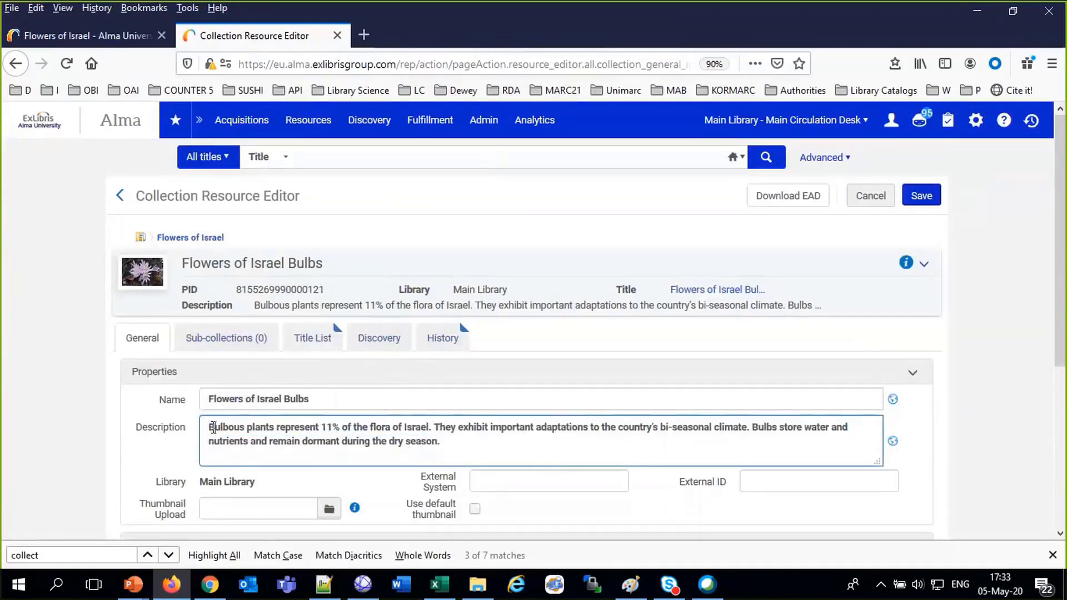
left_click_drag(214, 428, 564, 468)
scroll(564, 473, "down", 3)
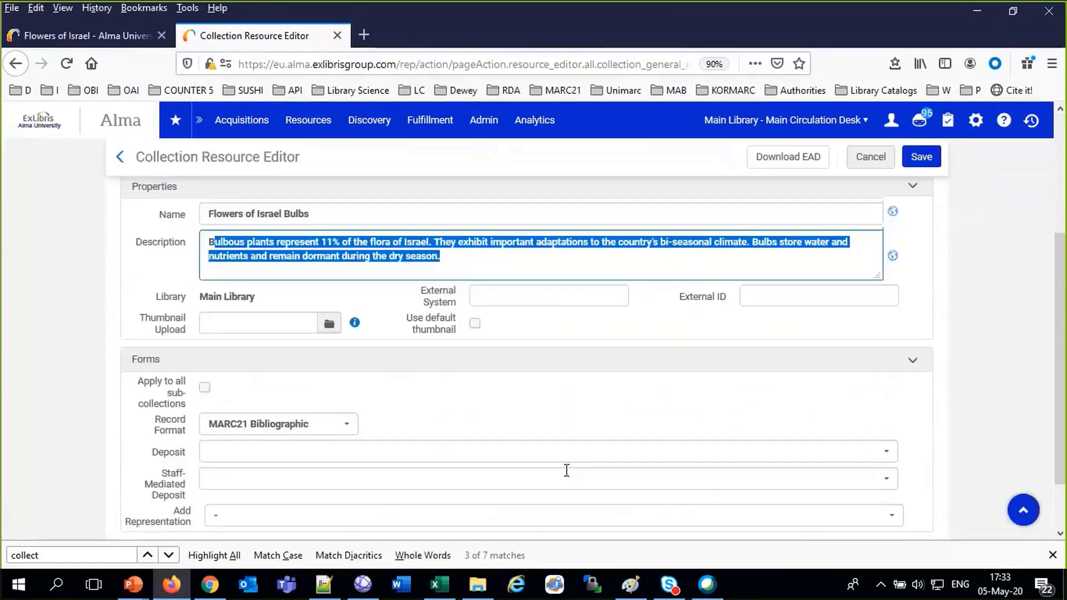
scroll(566, 470, "up", 3)
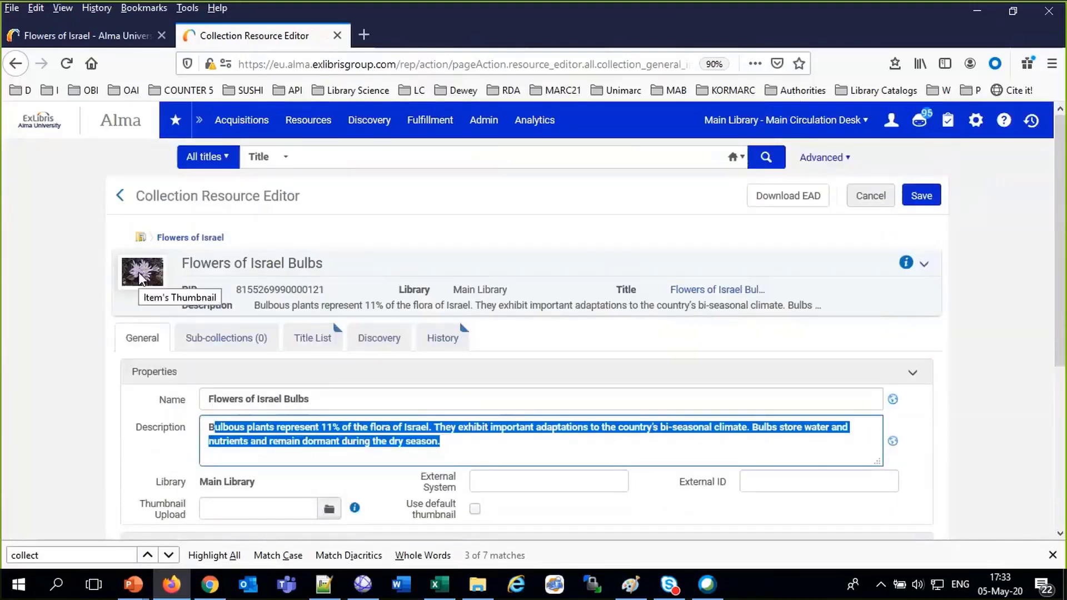
Open Primo's Flowers of Israel Bulbs page and compare it with the Alma editor
left_click(84, 35)
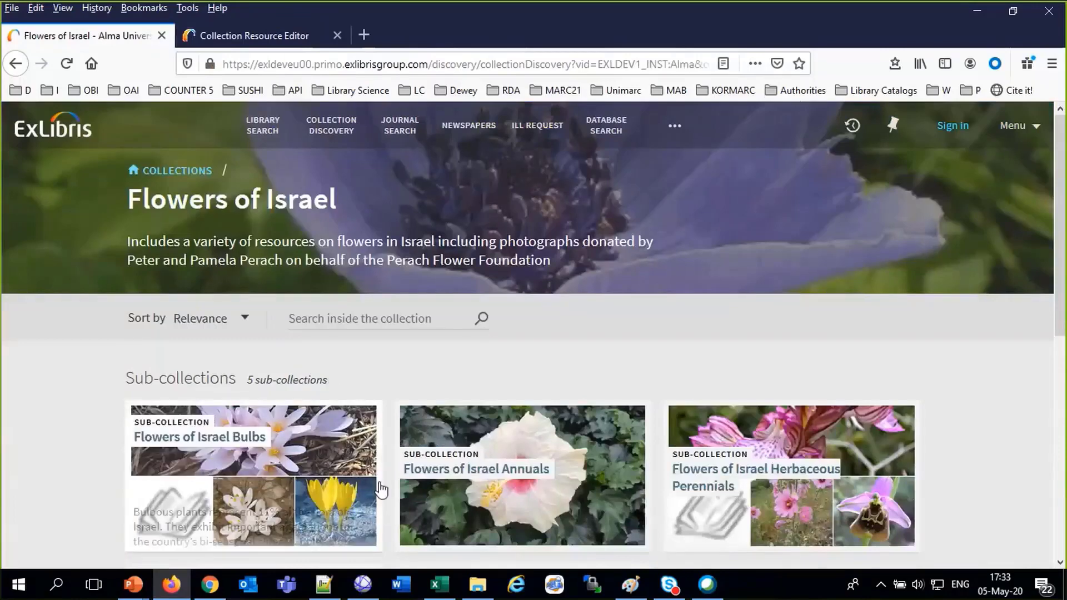
left_click(272, 443)
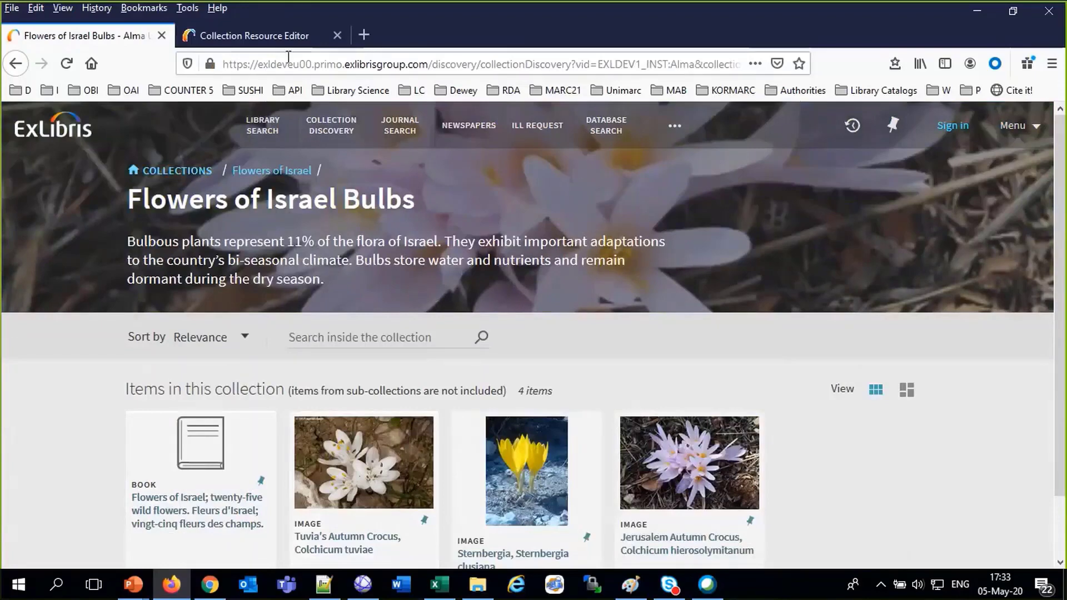
left_click(221, 39)
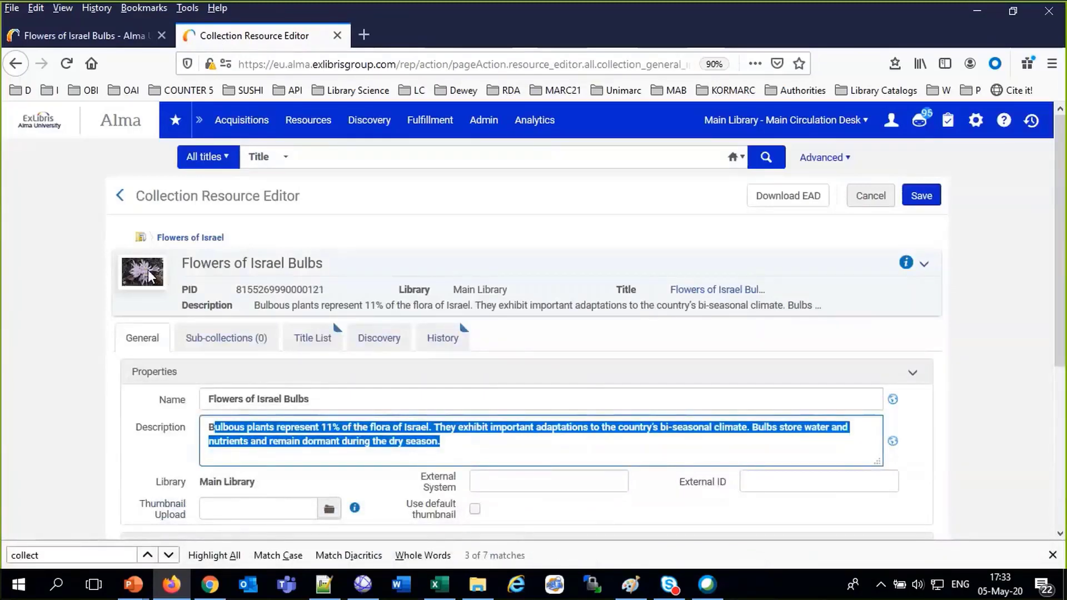
left_click(127, 38)
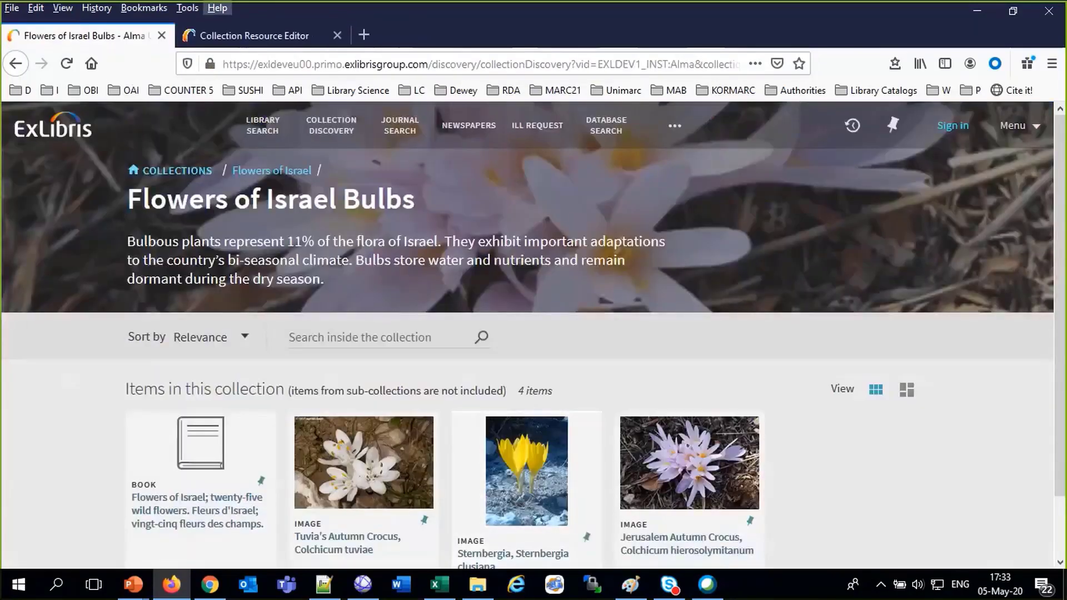
left_click(231, 34)
scroll(532, 414, "down", 3)
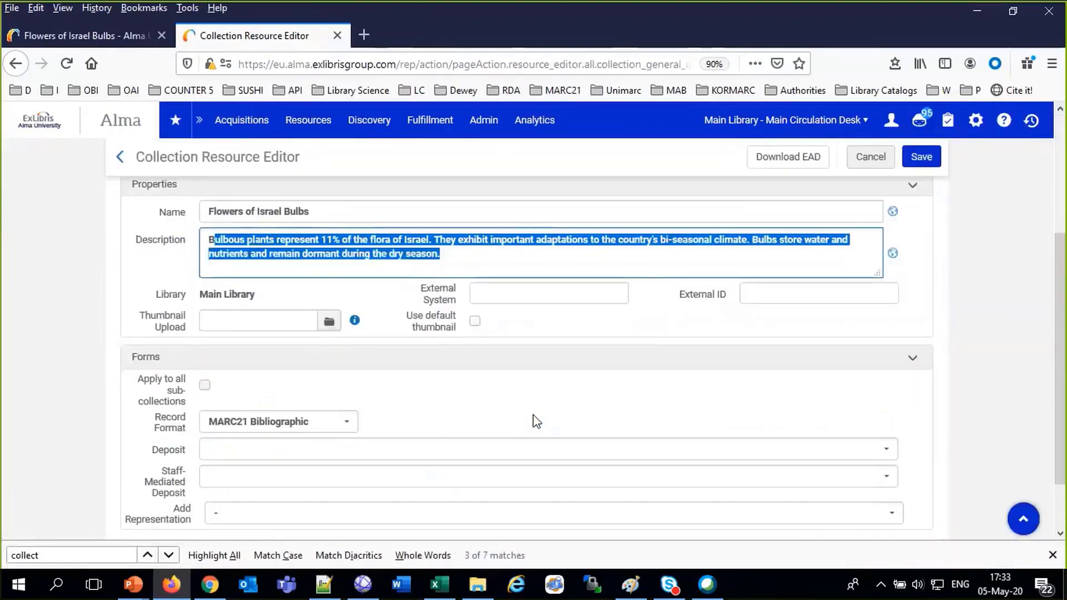
scroll(533, 421, "down", 2)
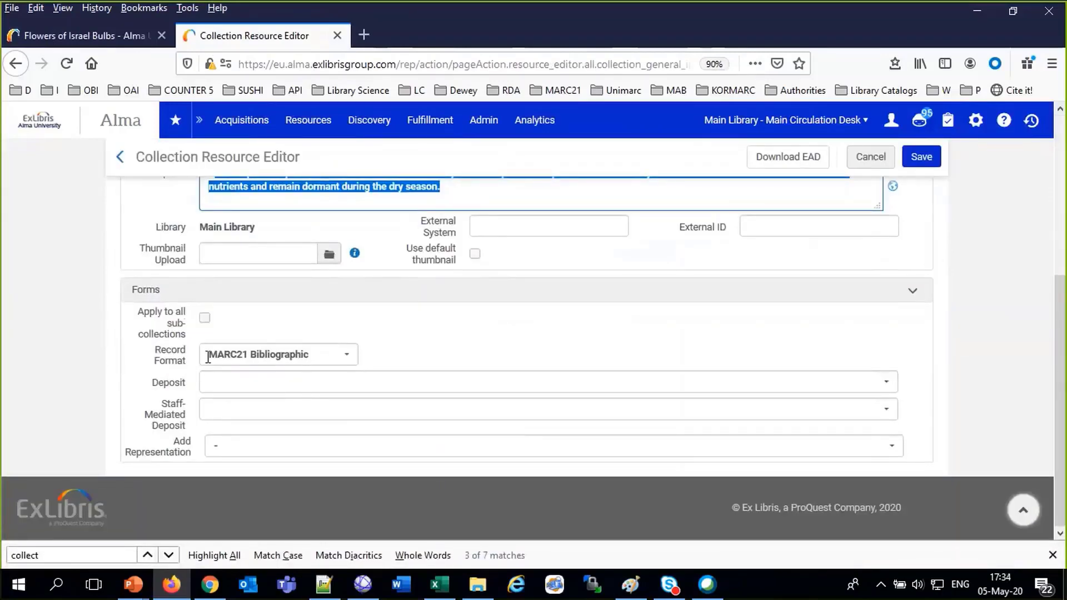
scroll(208, 358, "up", 5)
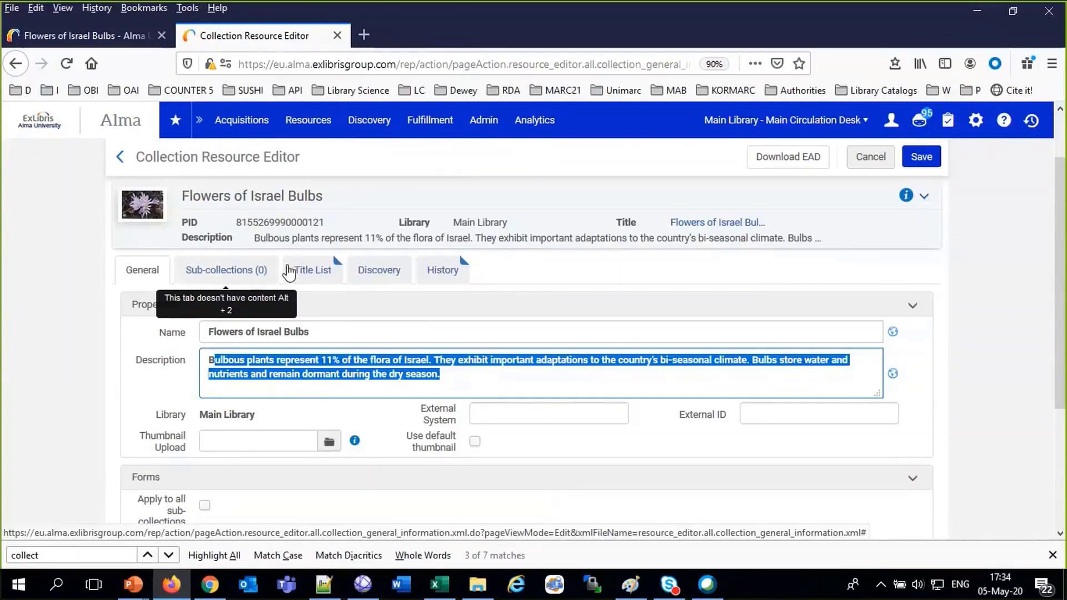
Review the four titles in the Bulbs Title List, then show its Primo discovery page
left_click(305, 271)
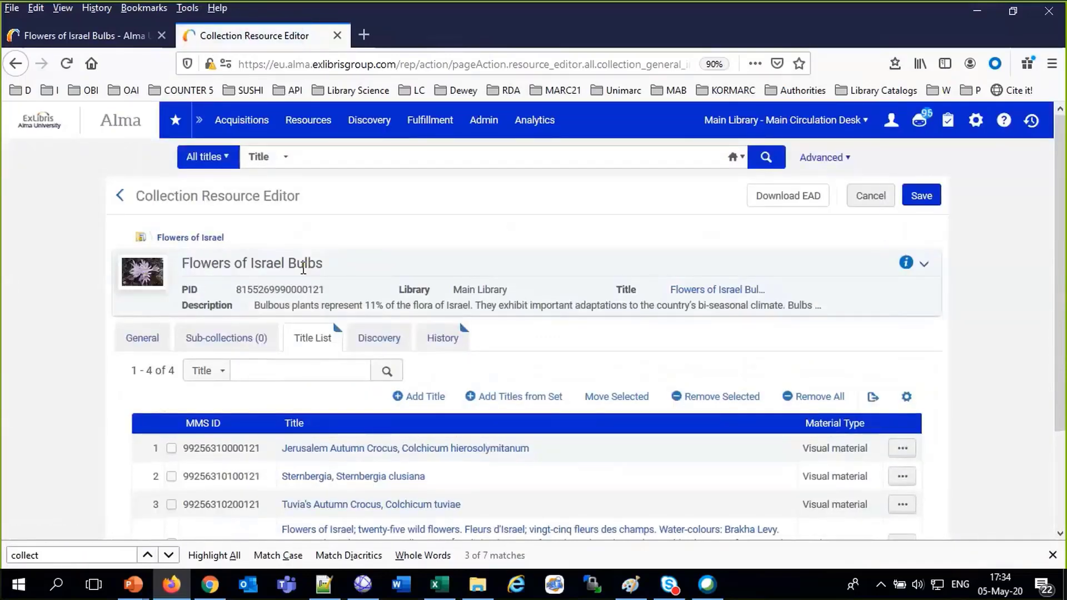
scroll(345, 332, "down", 2)
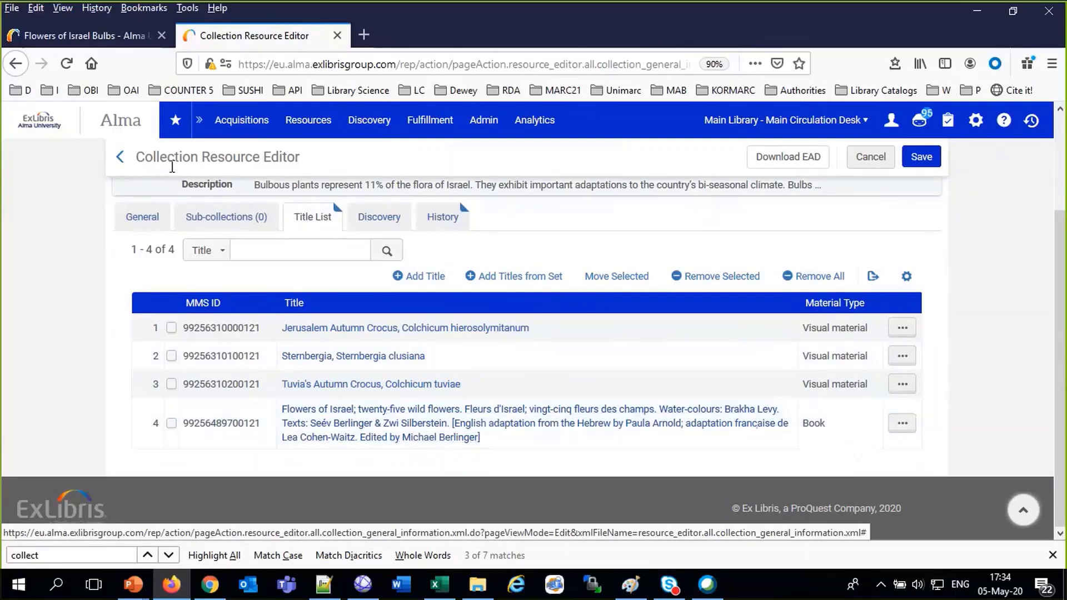
left_click(84, 35)
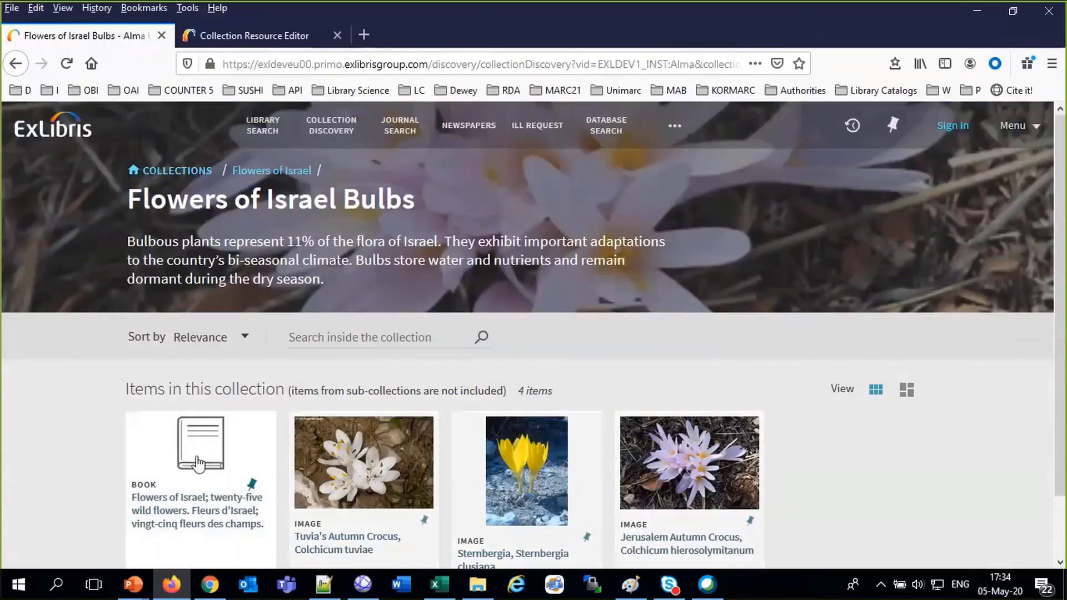
Open the Sternbergia item's full record in Primo
left_click(501, 528)
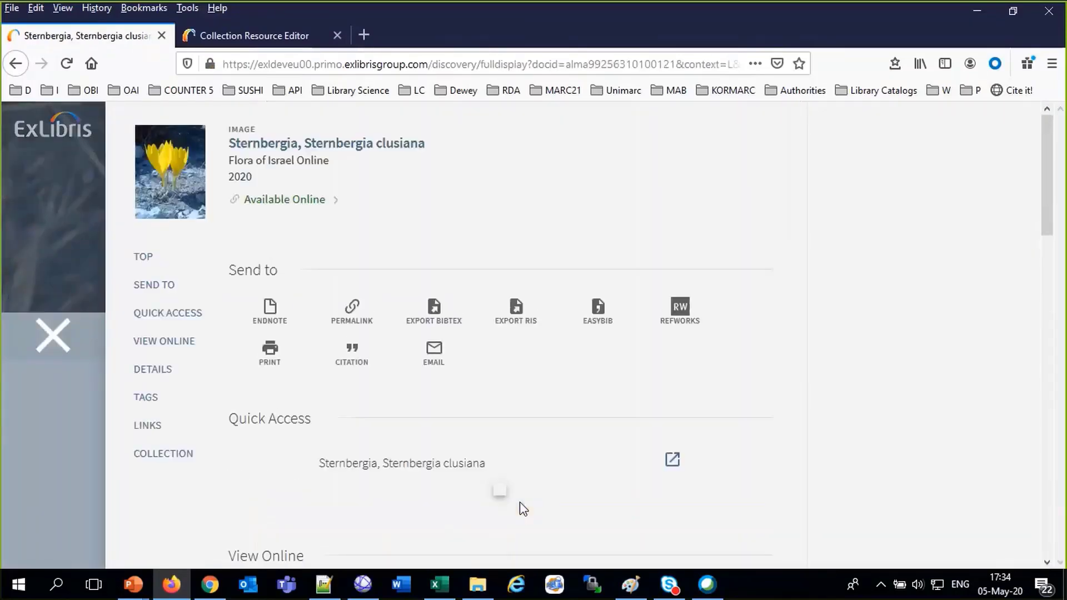
scroll(520, 502, "down", 3)
scroll(481, 481, "down", 5)
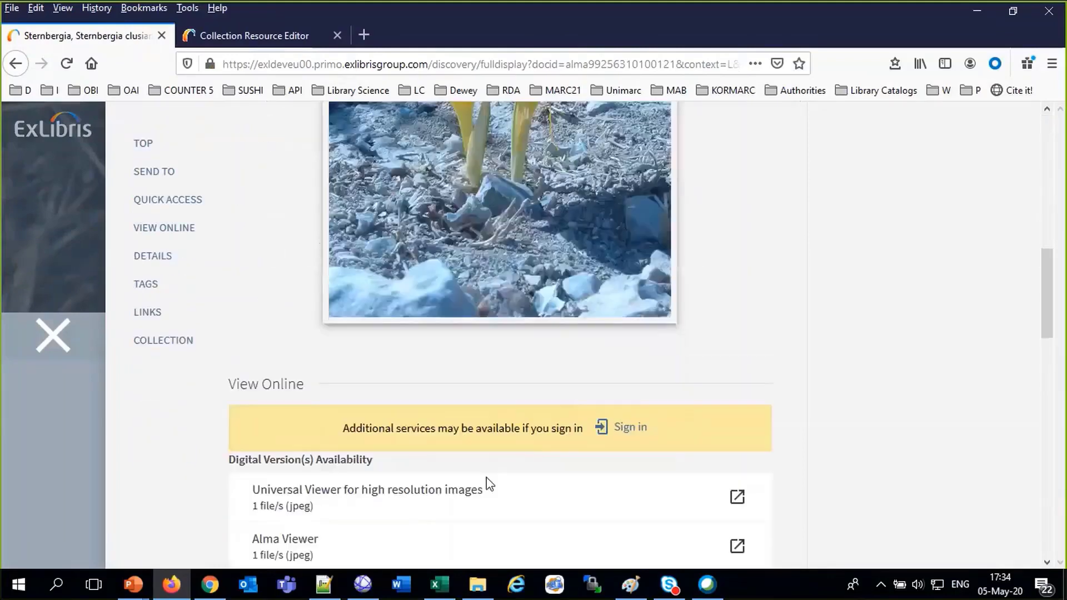
scroll(486, 484, "up", 3)
scroll(752, 424, "up", 1)
scroll(752, 424, "down", 7)
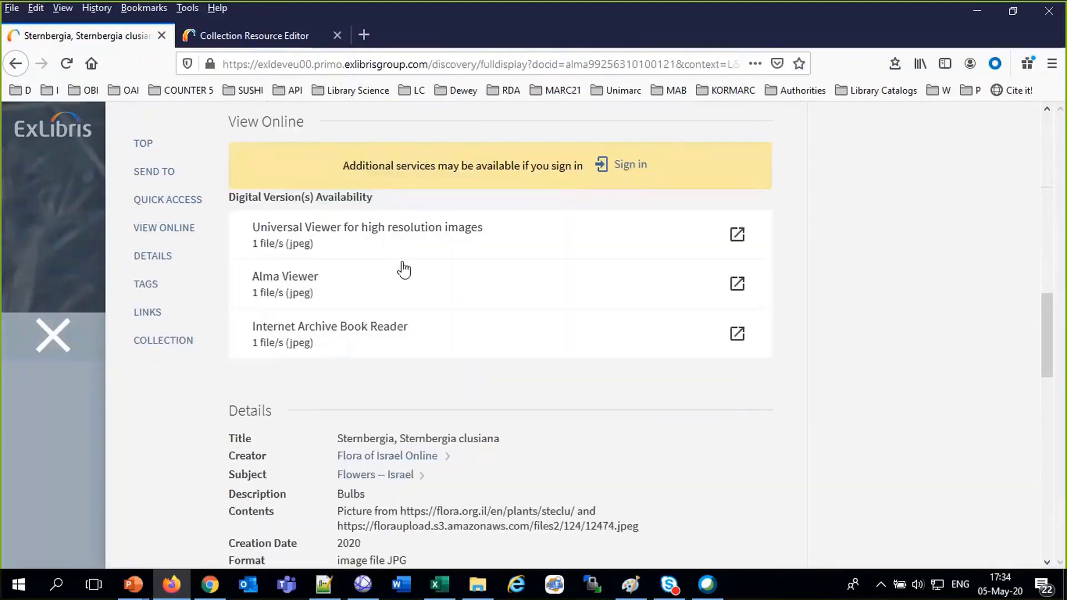
View the Sternbergia image in the Universal Viewer, zooming and panning across the flower
left_click(385, 222)
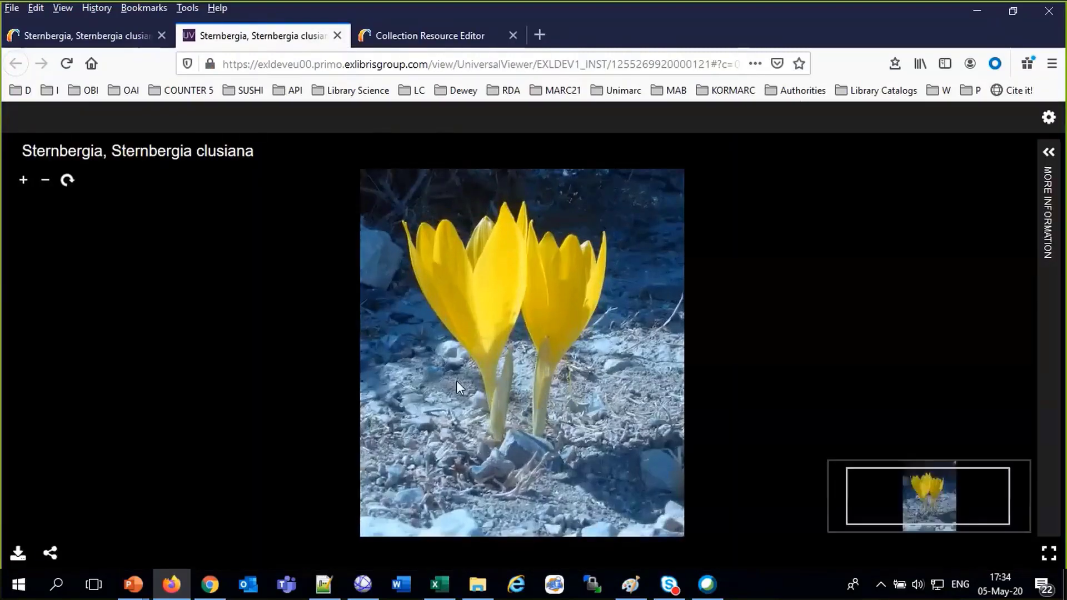
scroll(455, 381, "up", 3)
left_click_drag(481, 371, 486, 288)
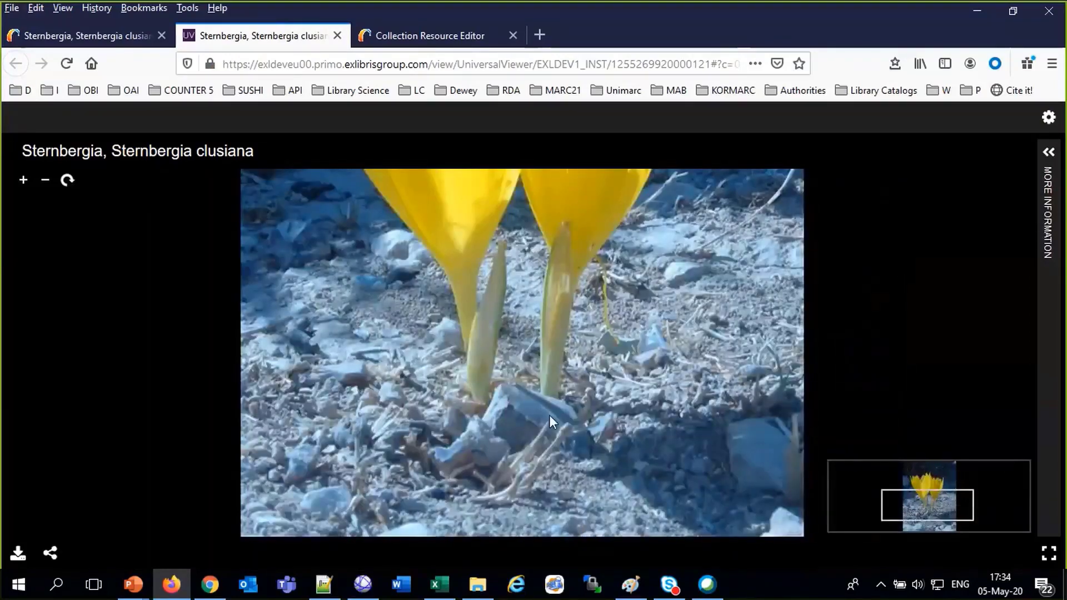
scroll(549, 415, "down", 3)
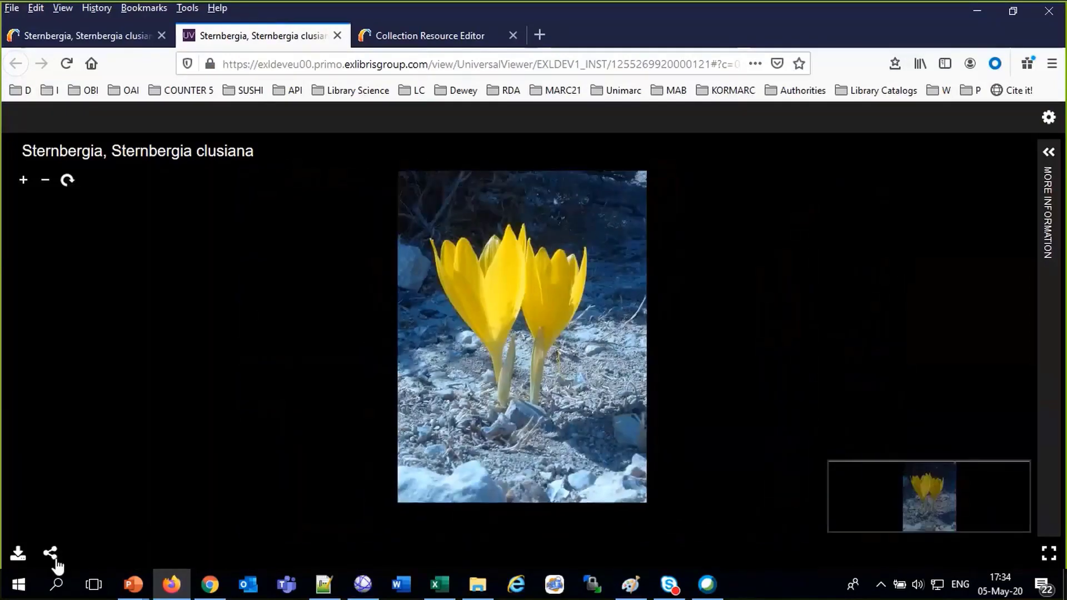
left_click(56, 561)
left_click(241, 416)
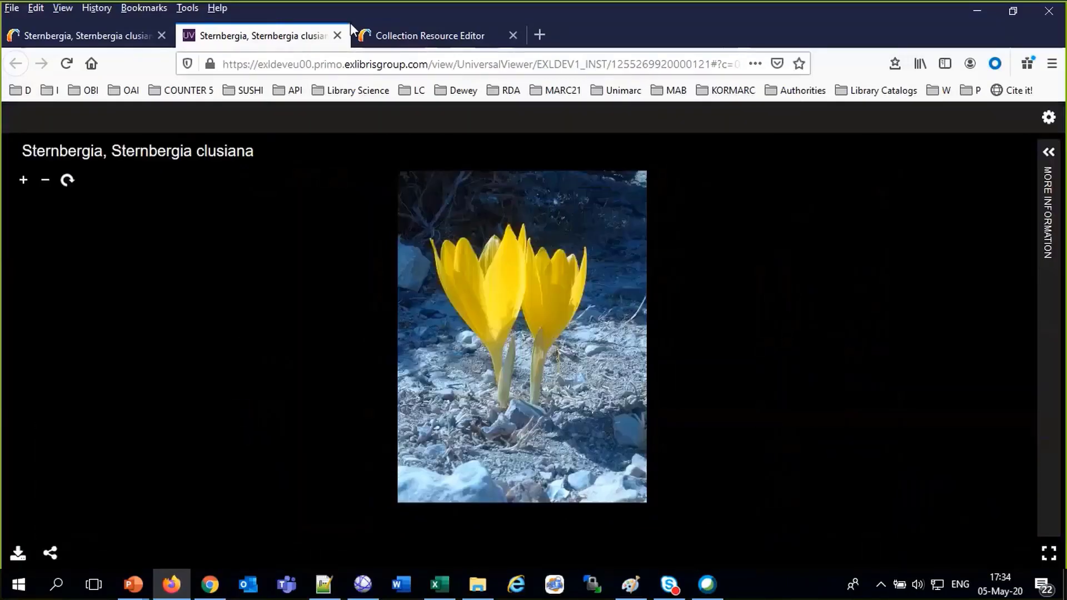
Close the viewer and item record, returning to Alma's Bulbs title list
left_click(337, 36)
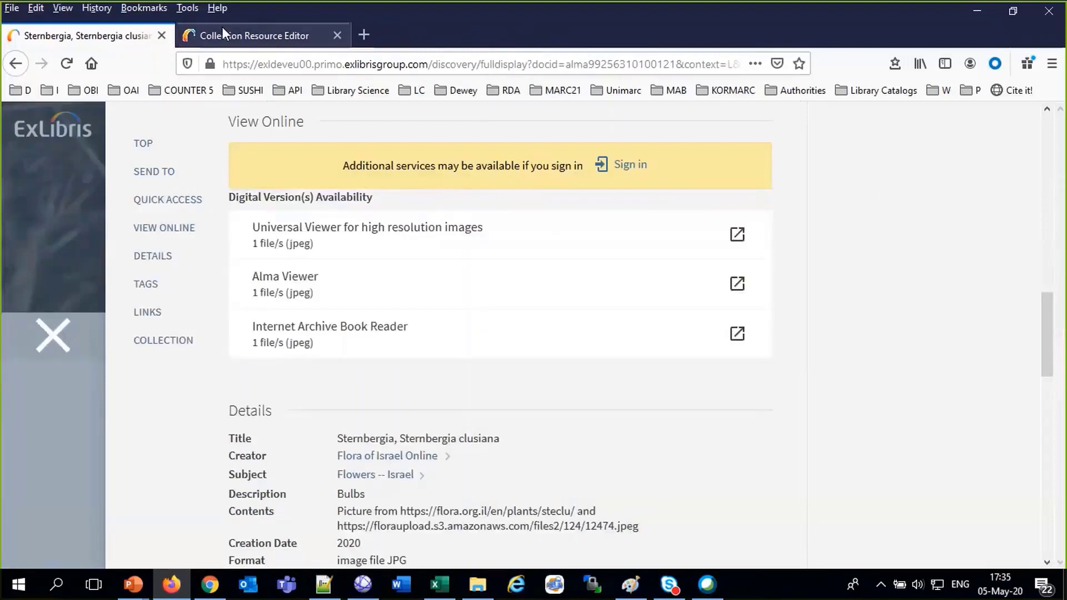
left_click(63, 343)
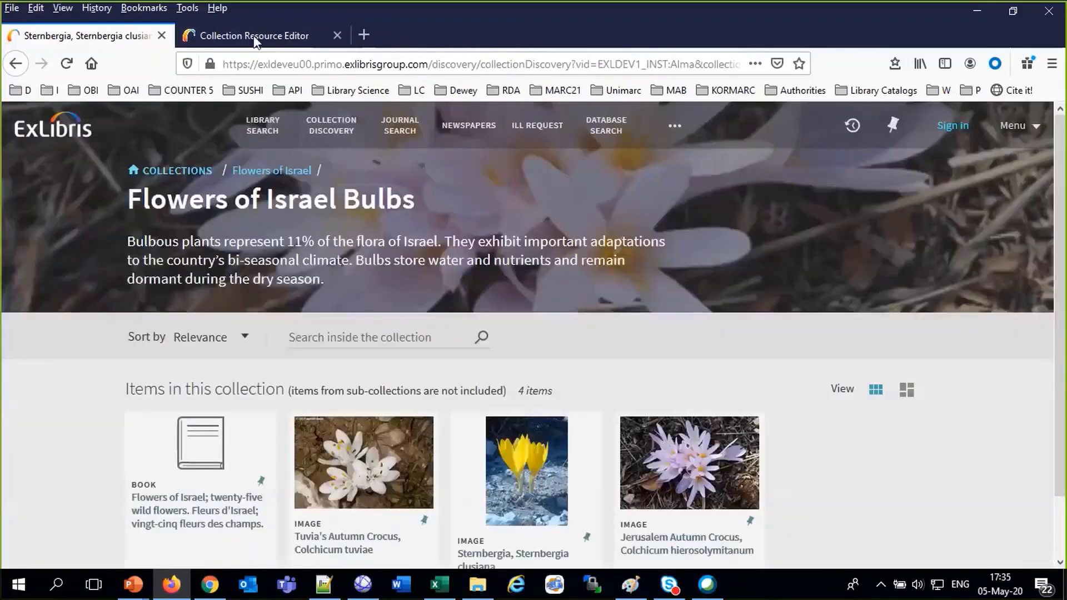
left_click(255, 38)
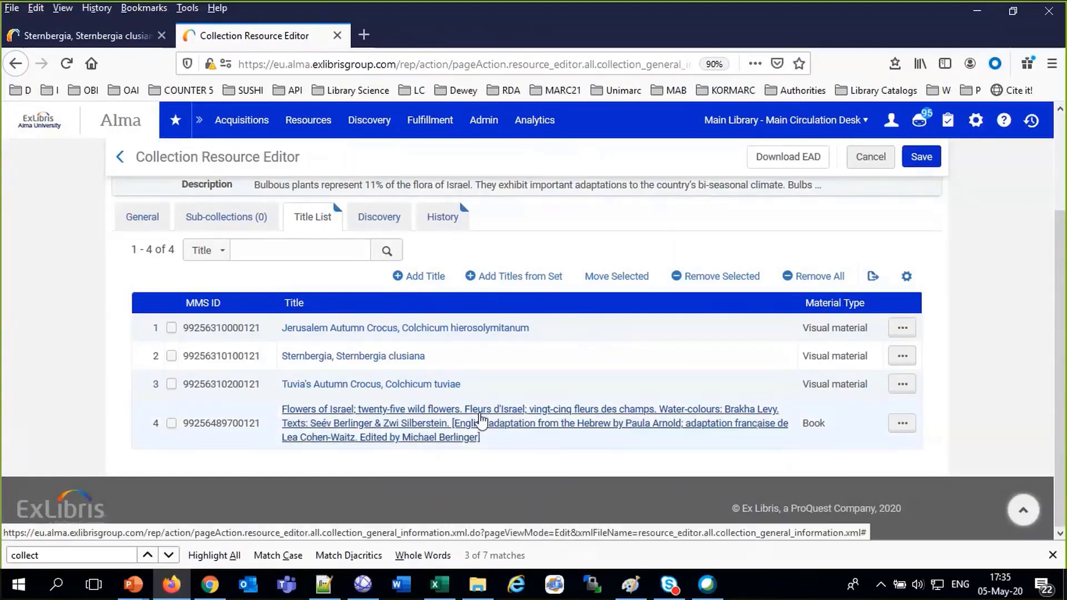
Check the Bulbs collection's Discovery thumbnail settings against the Primo page
scroll(481, 420, "up", 3)
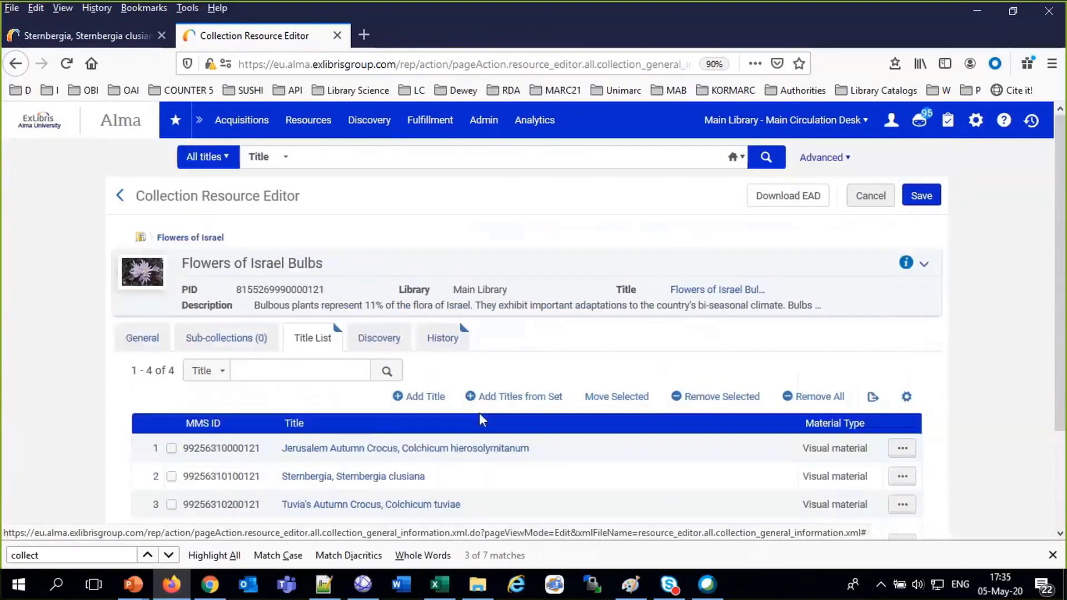
left_click(376, 339)
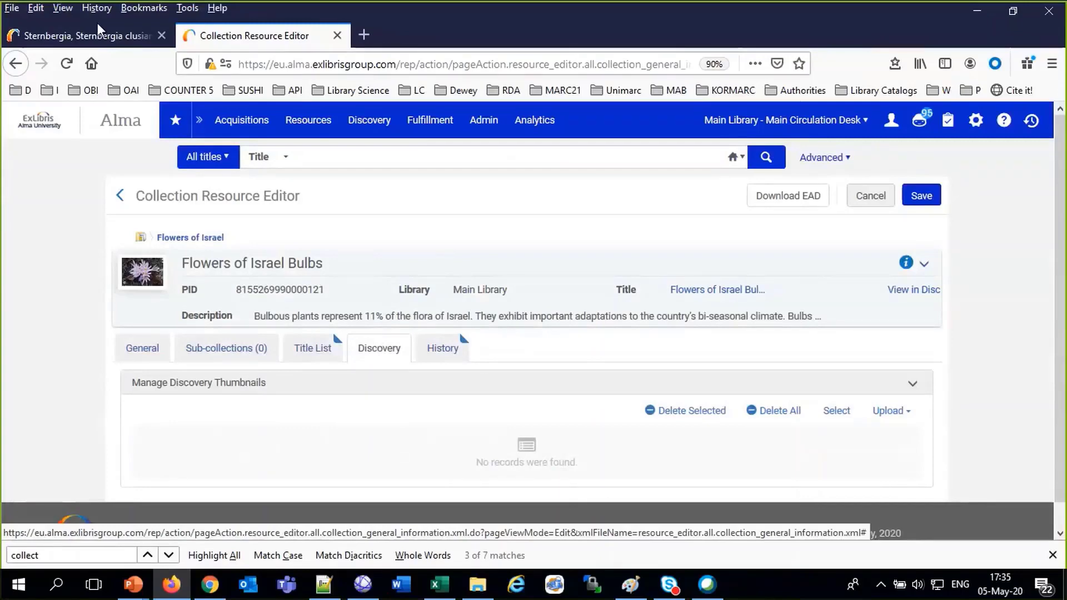
key("ctrl+shift+Tab")
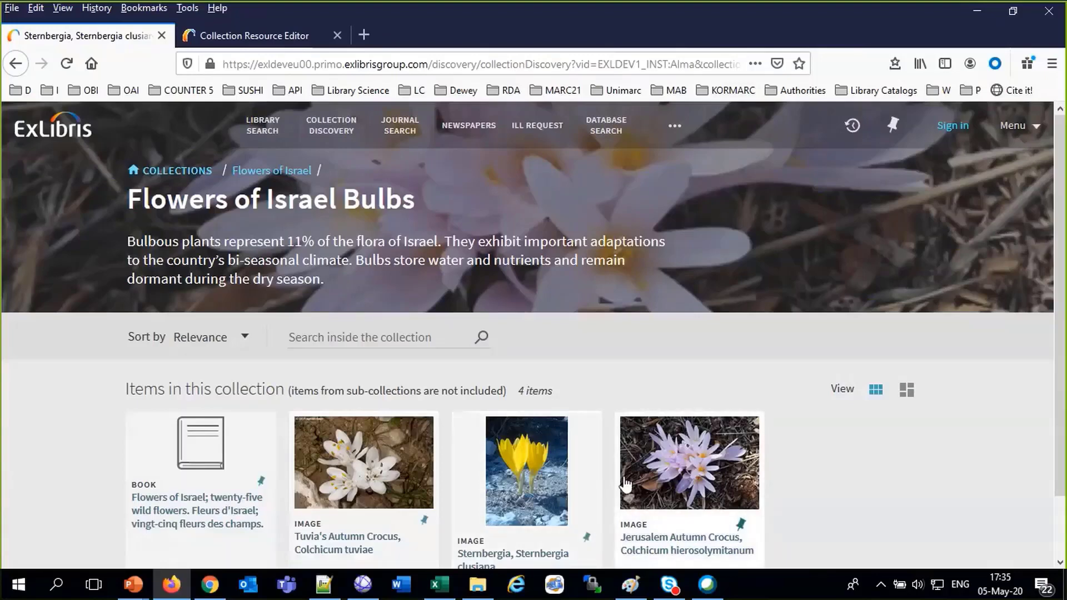
left_click(256, 34)
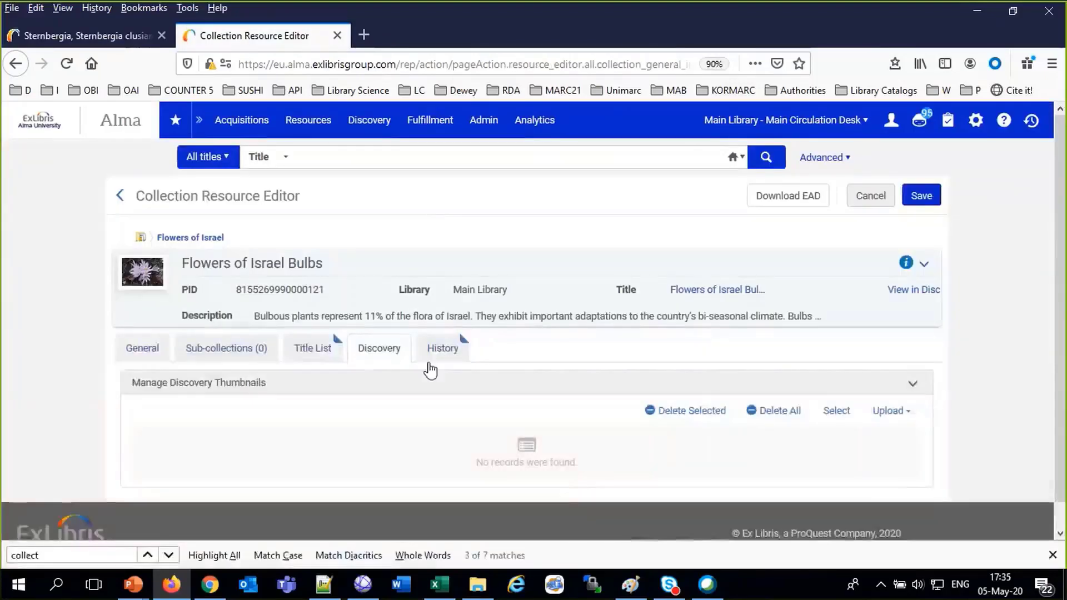
Show the History tab listing 3 changes, including the rename to Flowers of Israel Bulbs
left_click(429, 355)
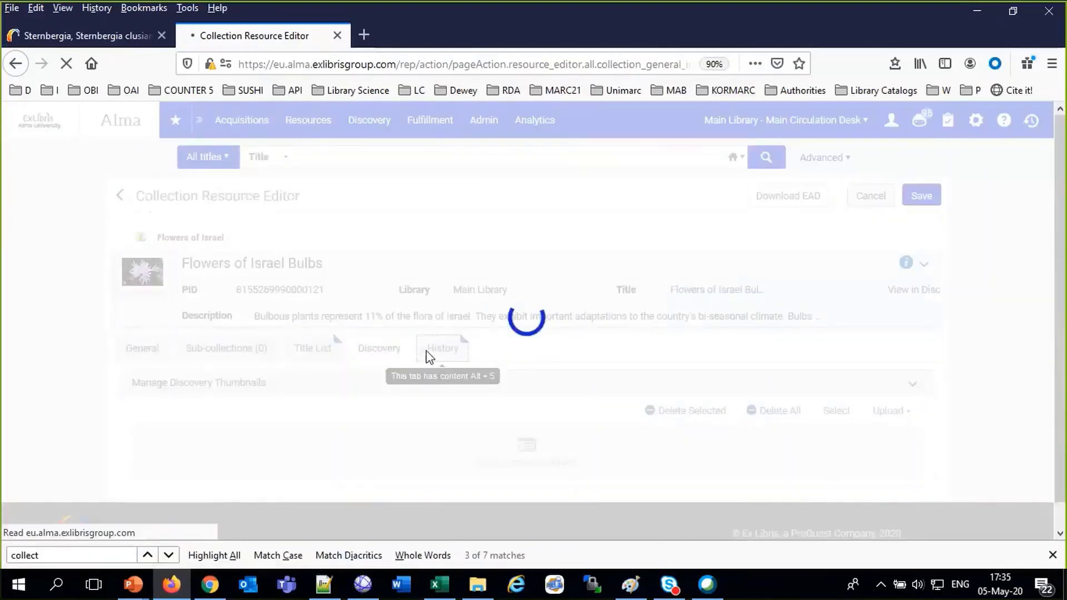
scroll(601, 471, "down", 5)
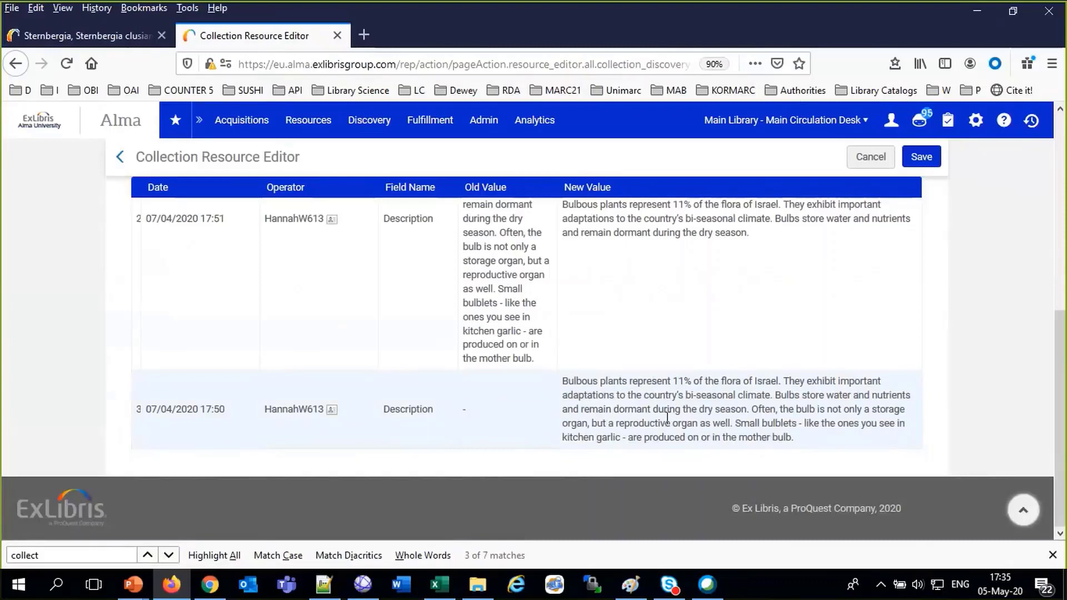
scroll(667, 417, "up", 3)
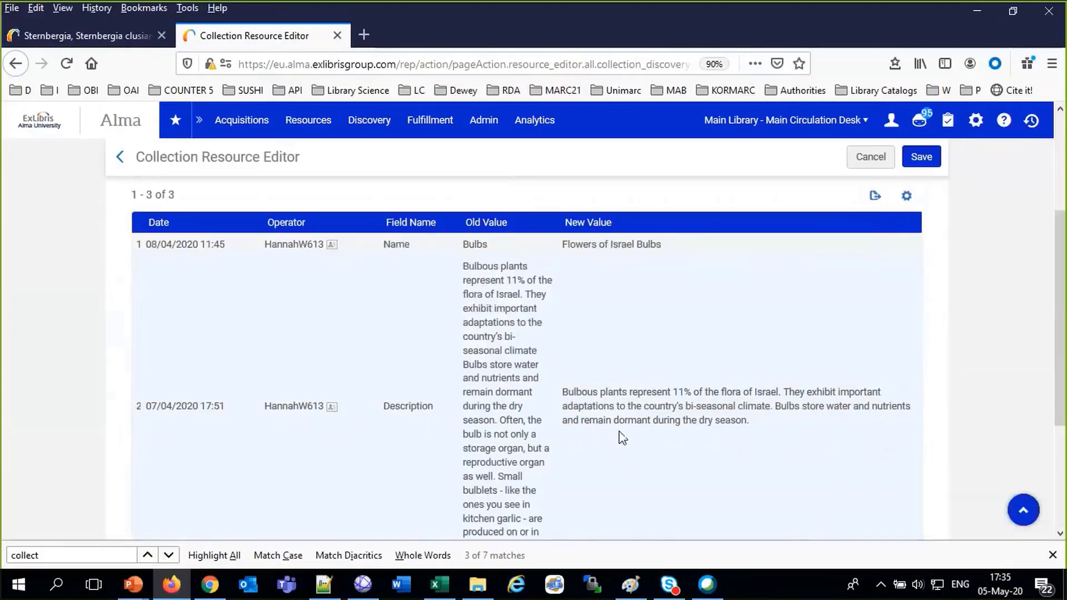
scroll(622, 437, "up", 3)
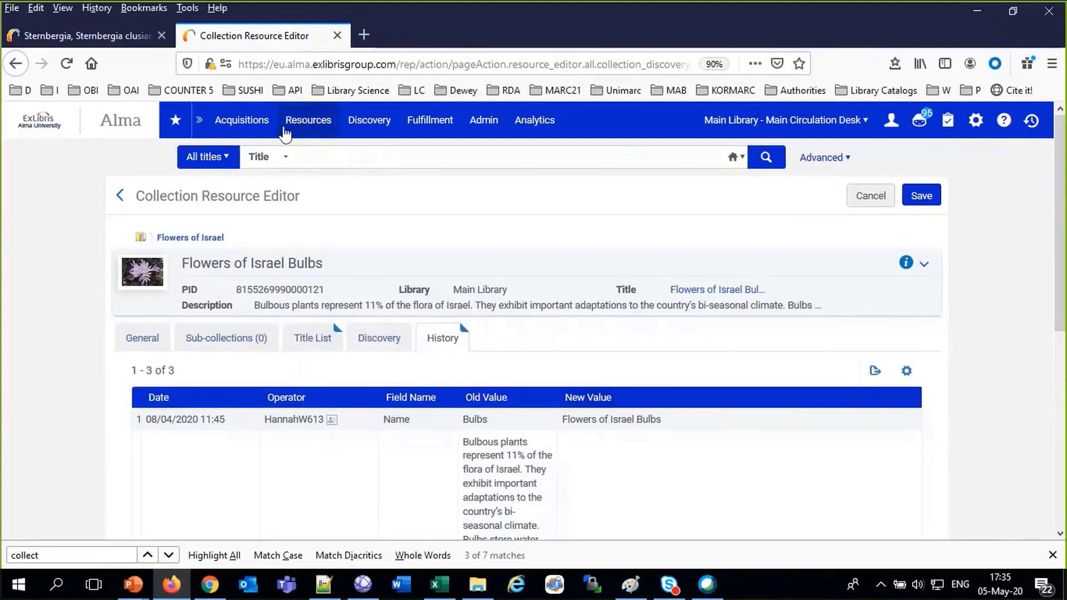
mouse_move(300, 129)
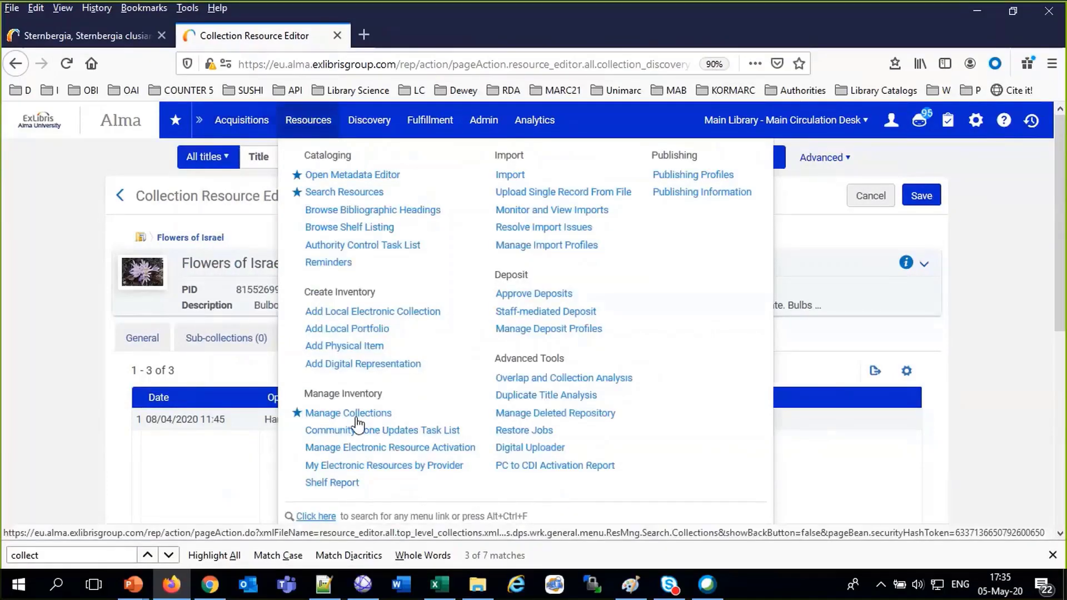
Search Collection keywords for 'bulbs' and open the Flowers of Israel Bulbs record
left_click(206, 156)
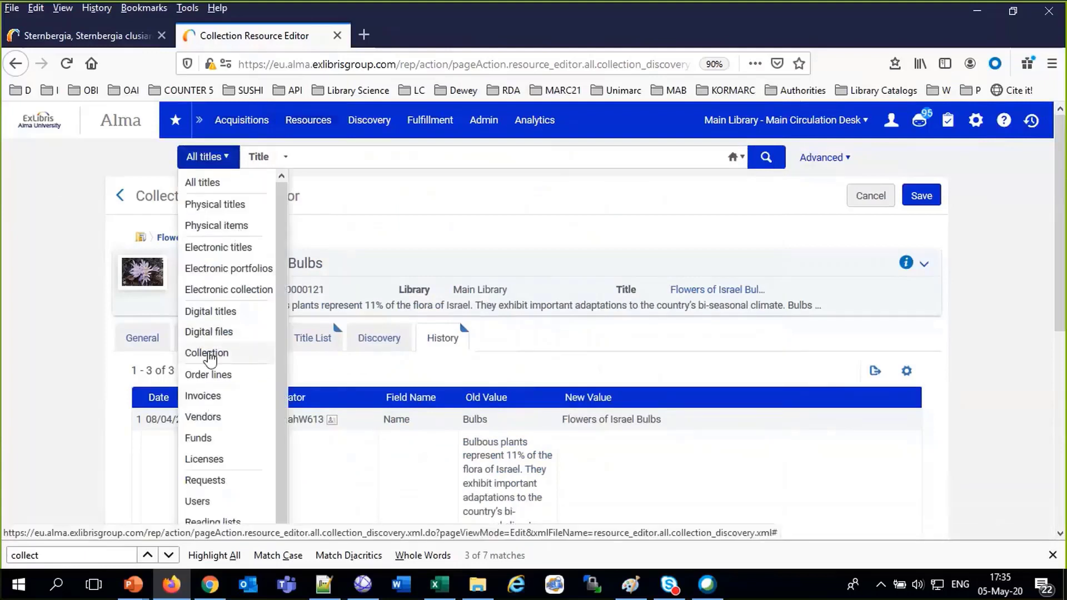
left_click(208, 354)
left_click(348, 159)
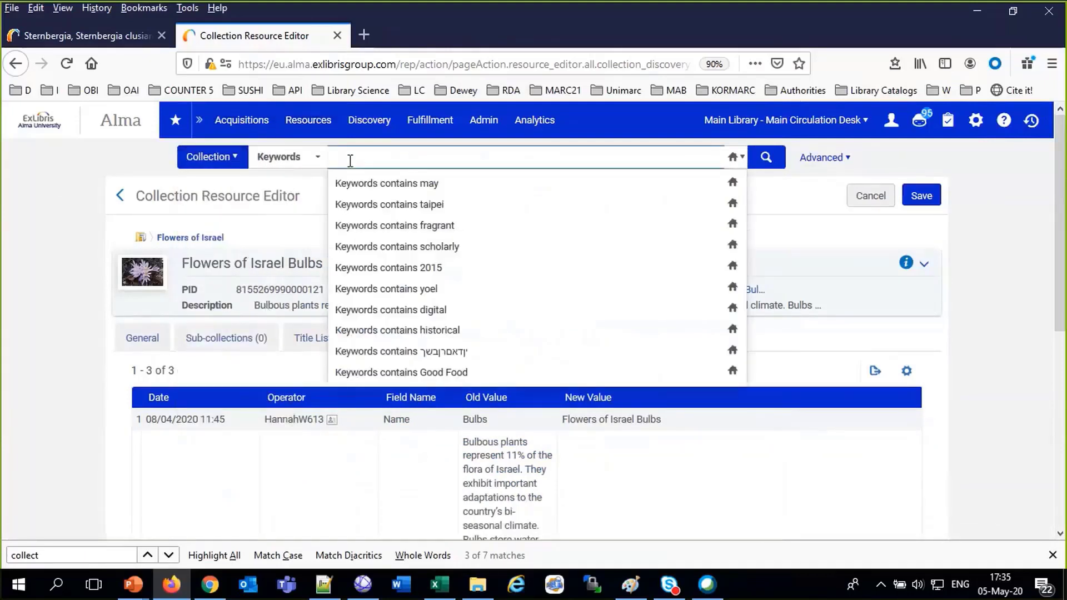
type("bulb")
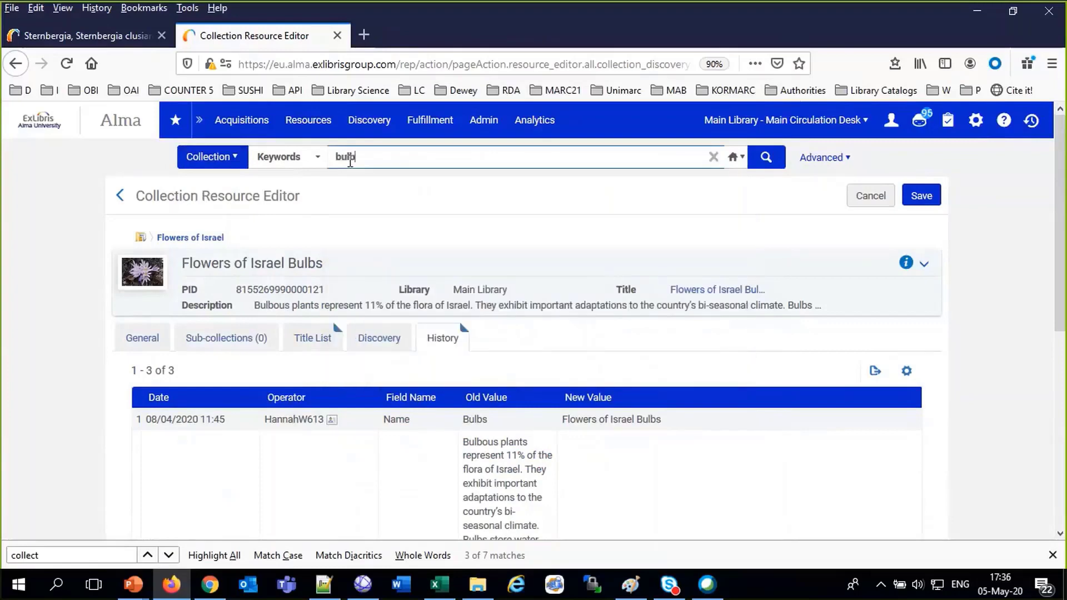
type("s")
key("Return")
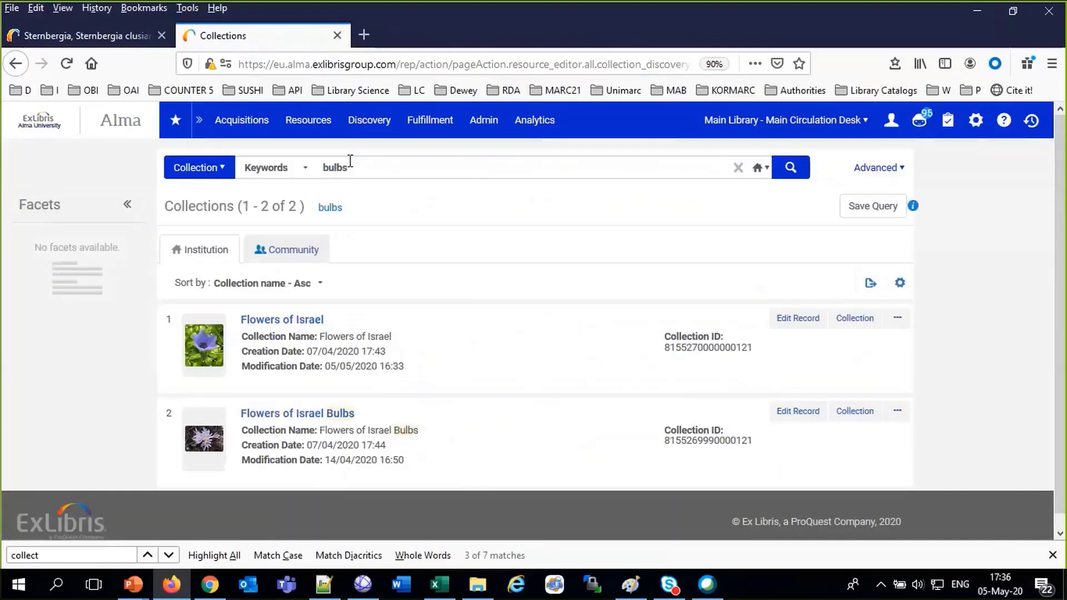
left_click(302, 418)
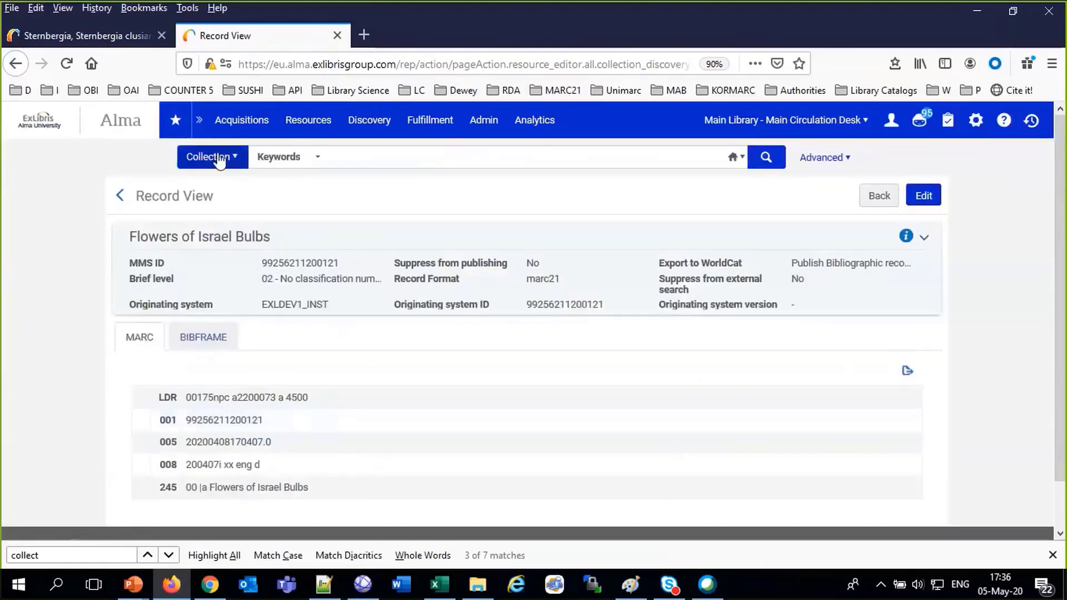
left_click(210, 157)
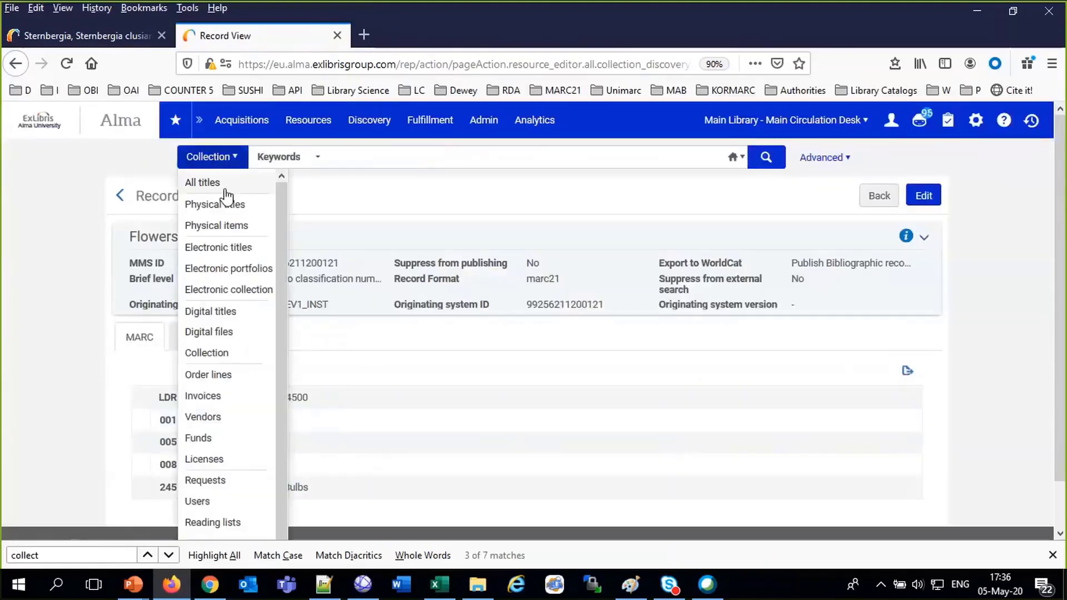
Run a title search for 'sternbergia', correcting the misspelled 'stenbergia'
left_click(225, 189)
left_click(311, 157)
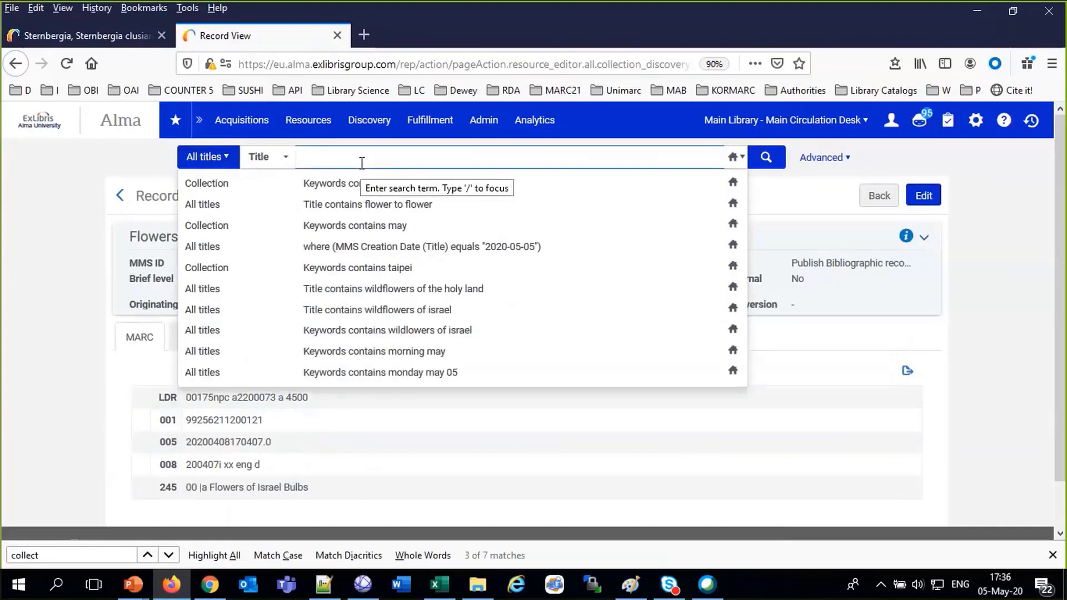
type("sten")
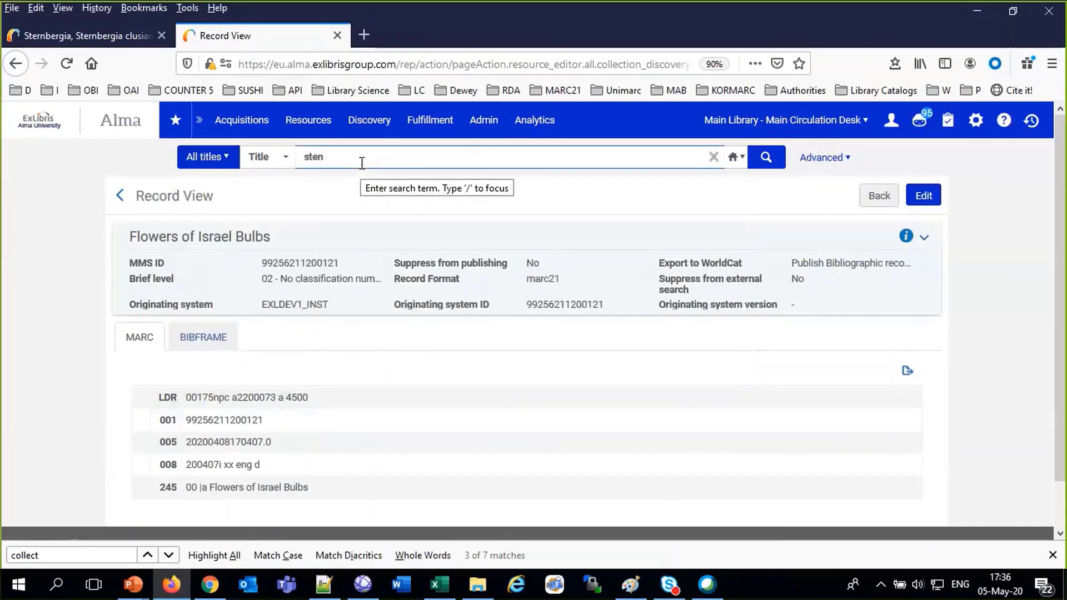
type("bergia")
key("Return")
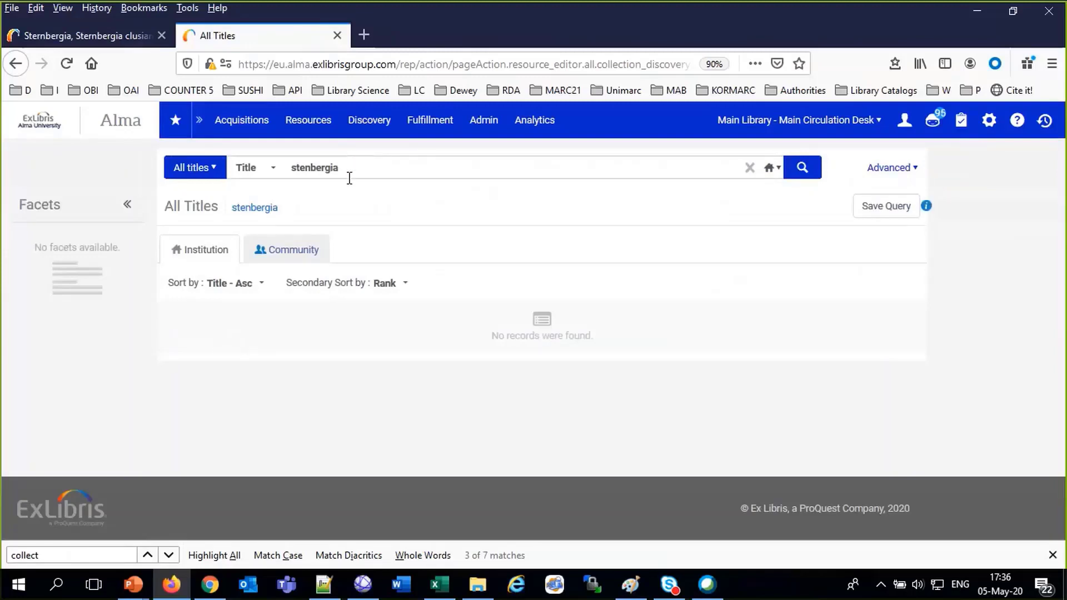
double_click(302, 167)
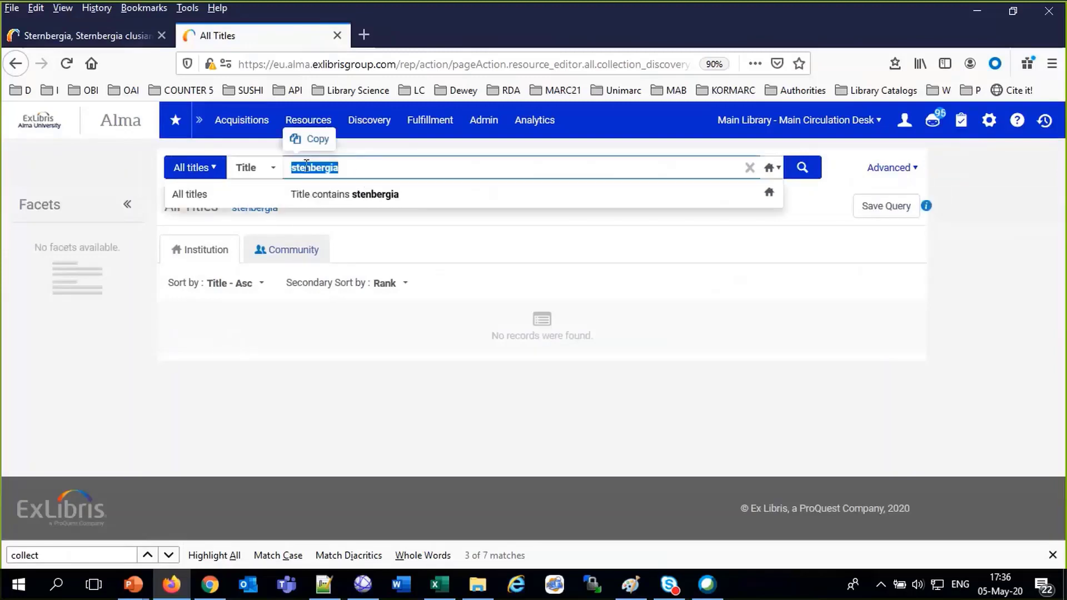
type("r")
key("Return")
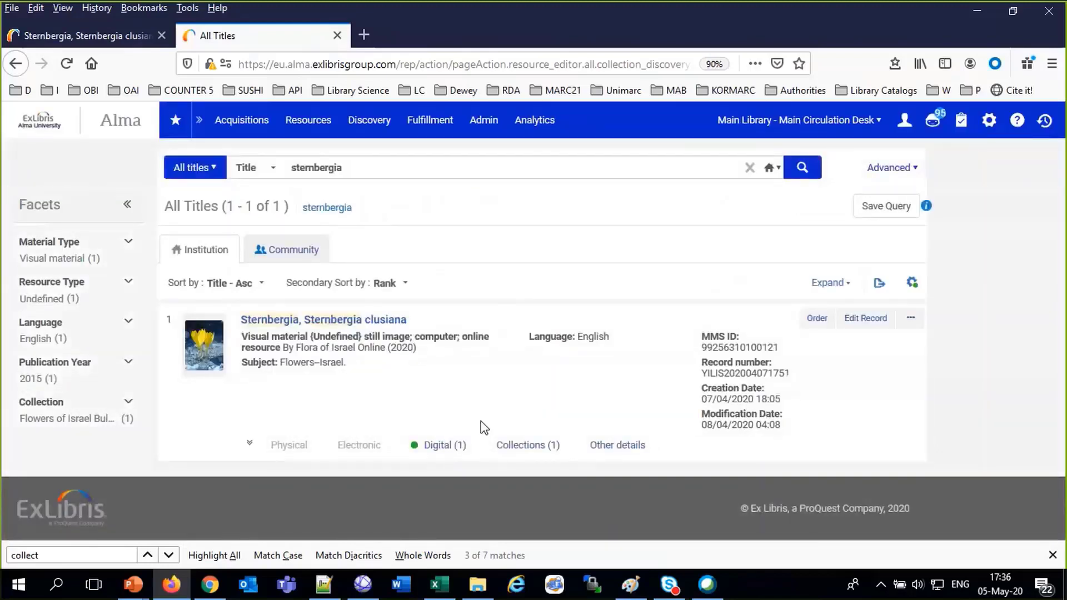
Expand the result's Collections (1) and open Flowers of Israel Bulbs in the resource editor
left_click(528, 447)
scroll(520, 445, "down", 2)
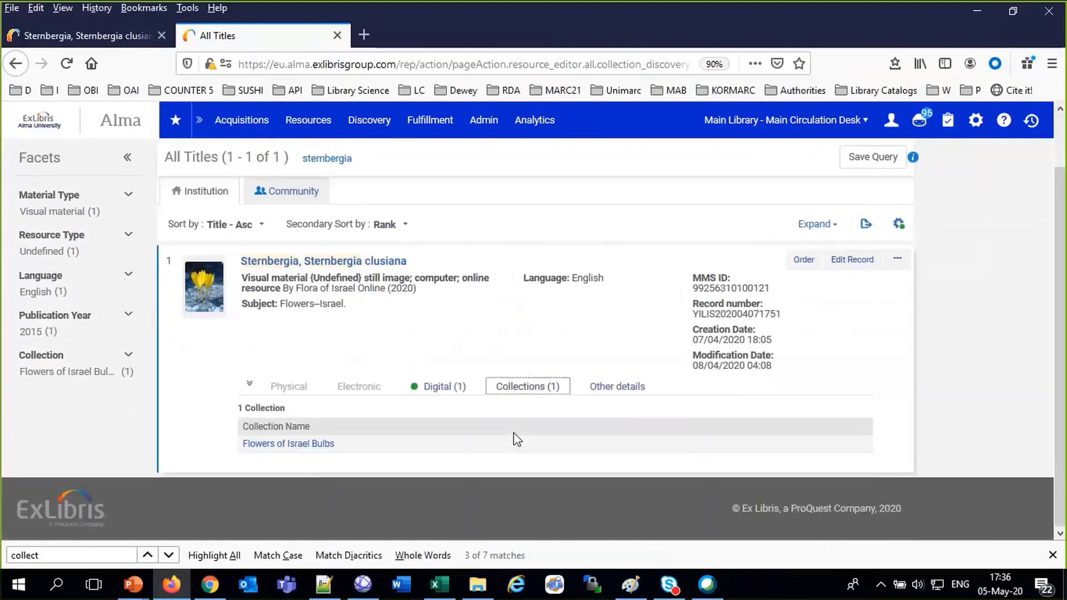
left_click(318, 445)
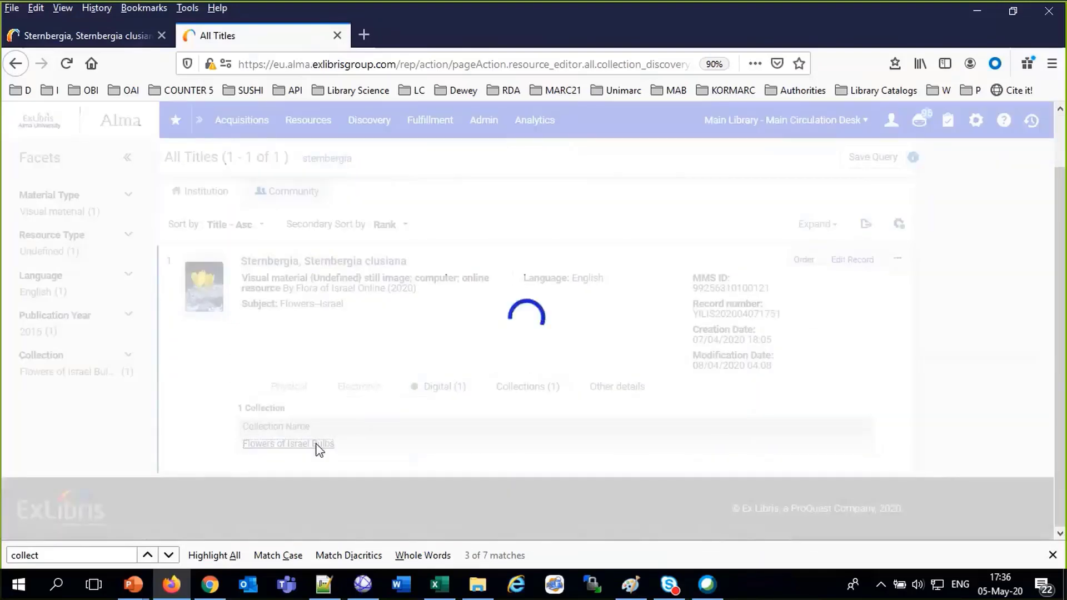
scroll(318, 449, "down", 3)
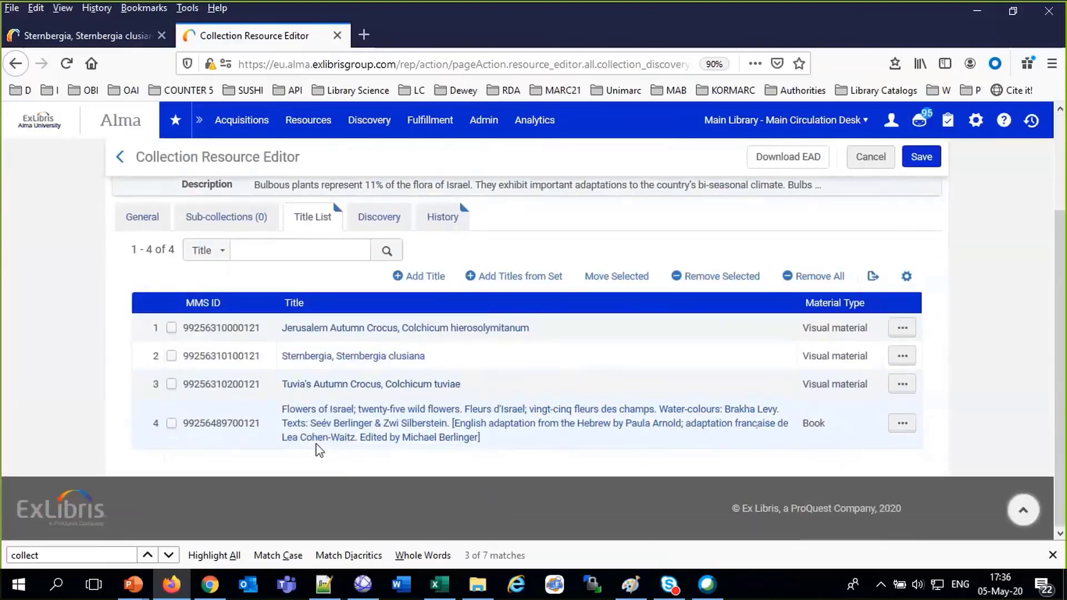
scroll(320, 450, "up", 3)
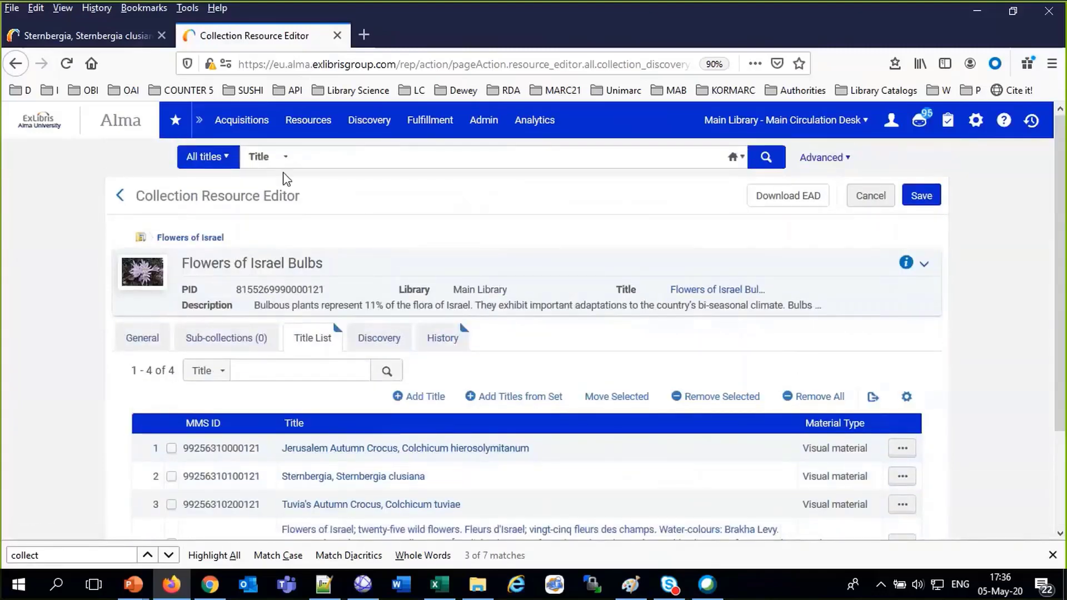
Rerun the recent collection search 'may' and edit the Webinar Session May 05 2020 record
left_click(314, 156)
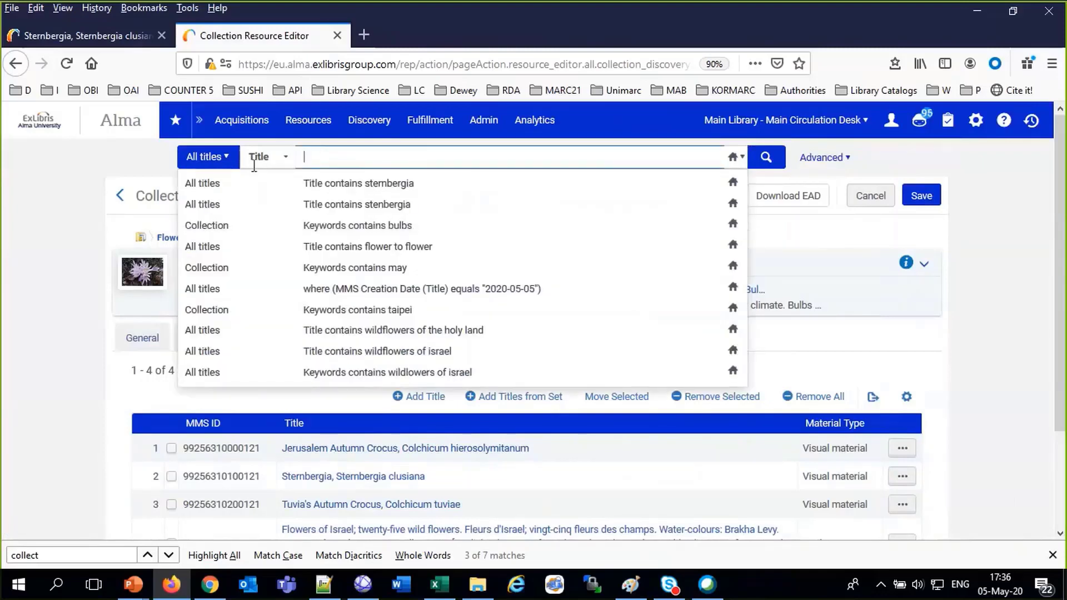
left_click(225, 272)
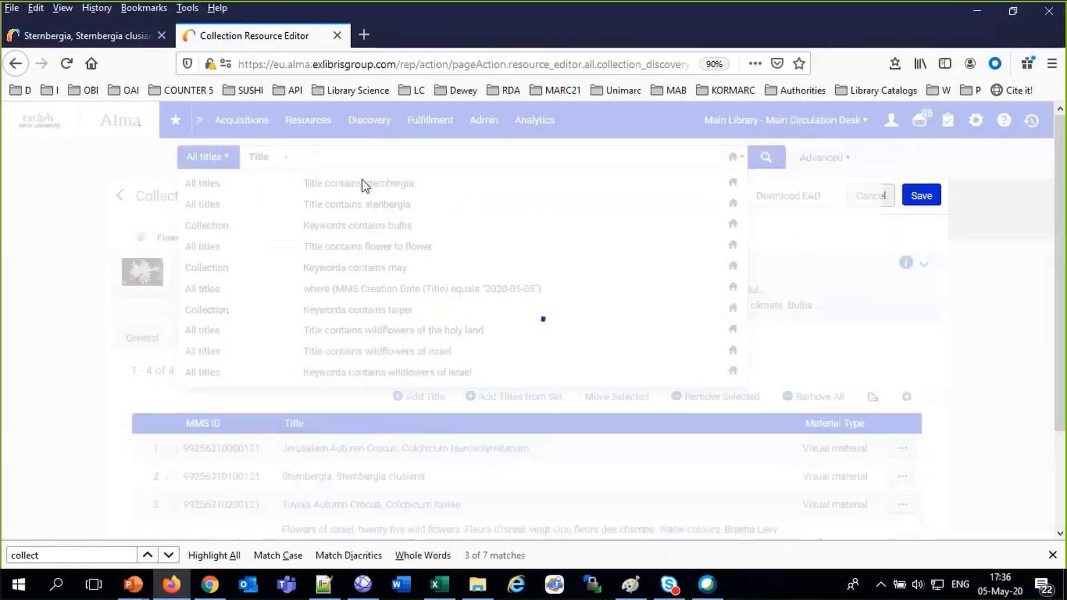
double_click(376, 166)
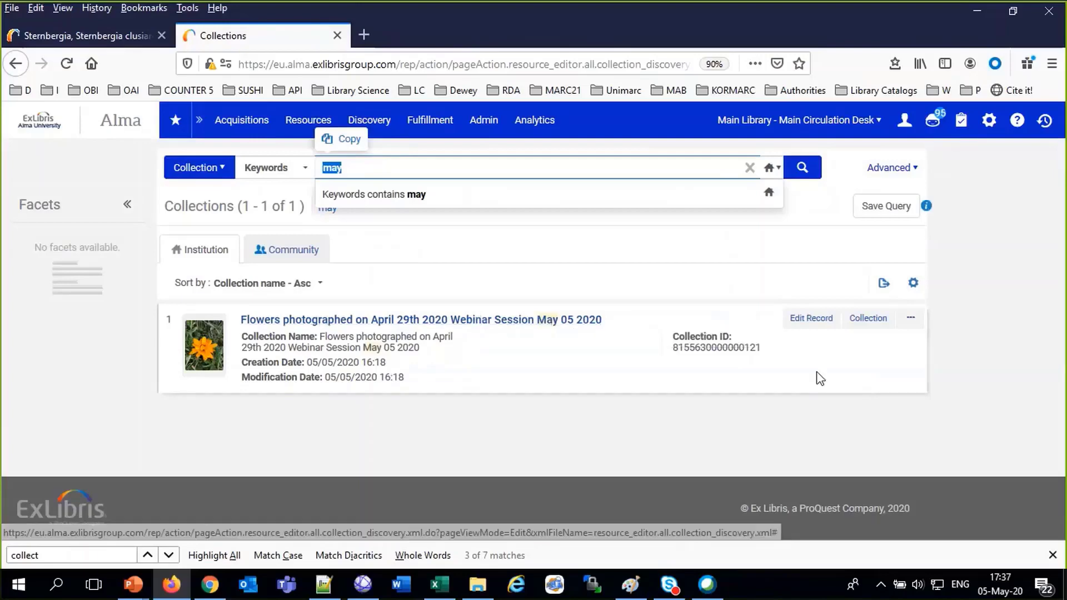
left_click(802, 322)
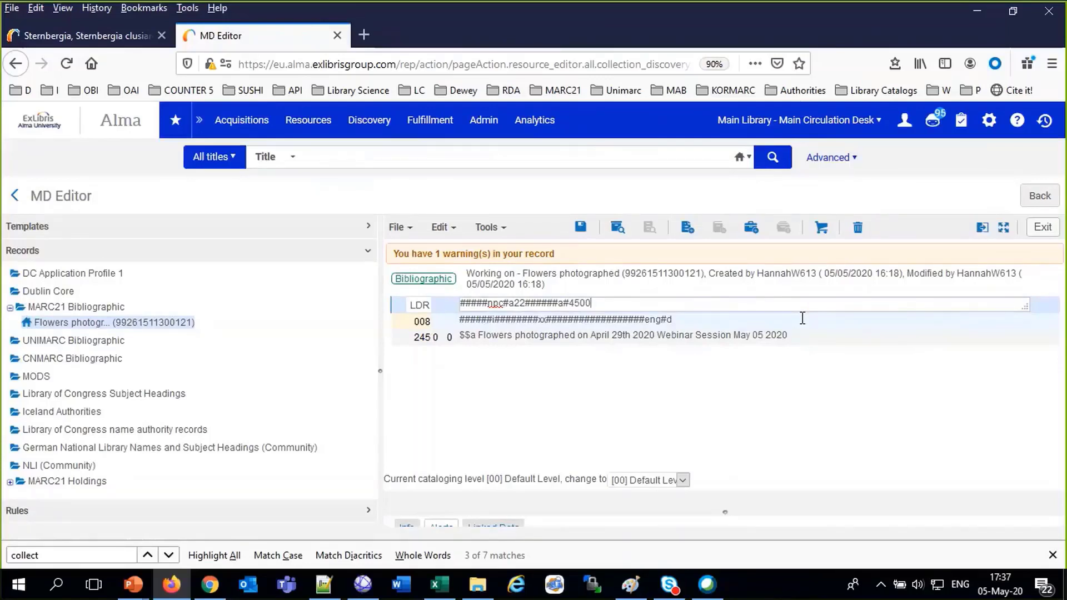
Add a new 650 field with second indicator 0 below the 245 title
left_click(807, 336)
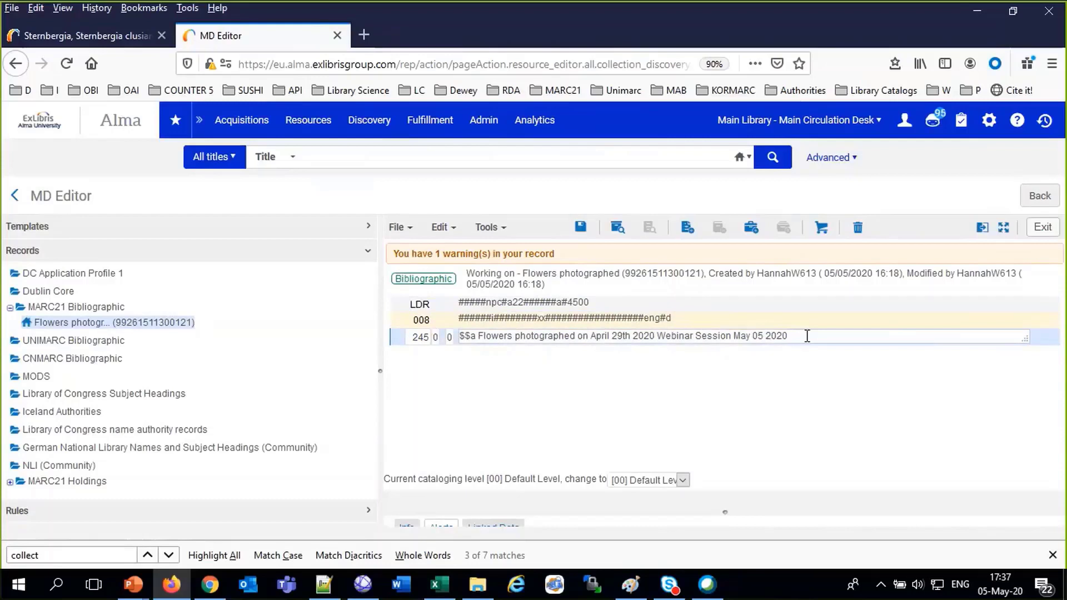
key("F8")
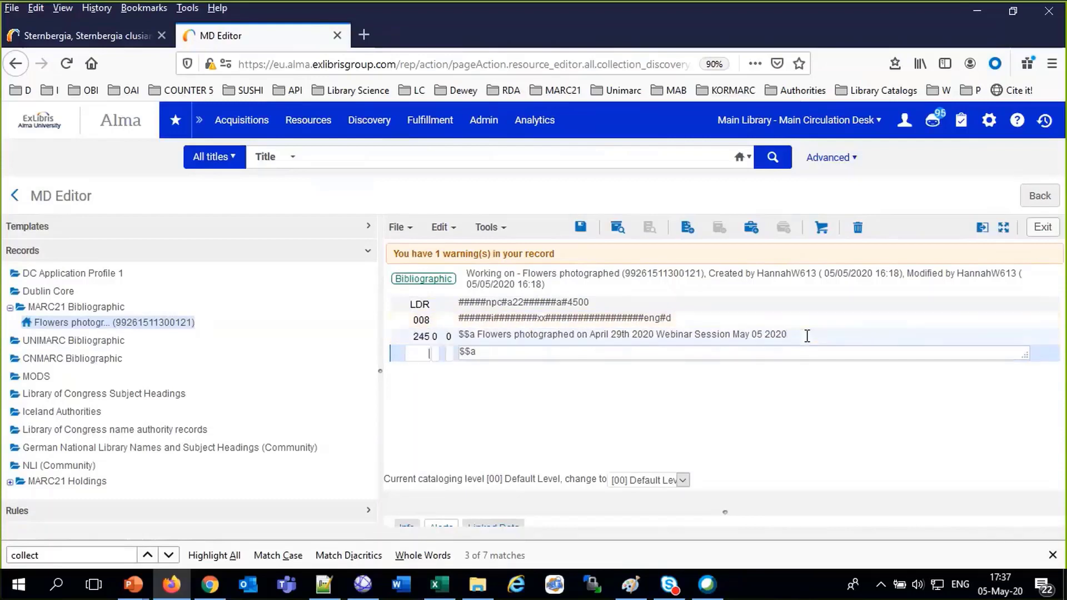
type("650")
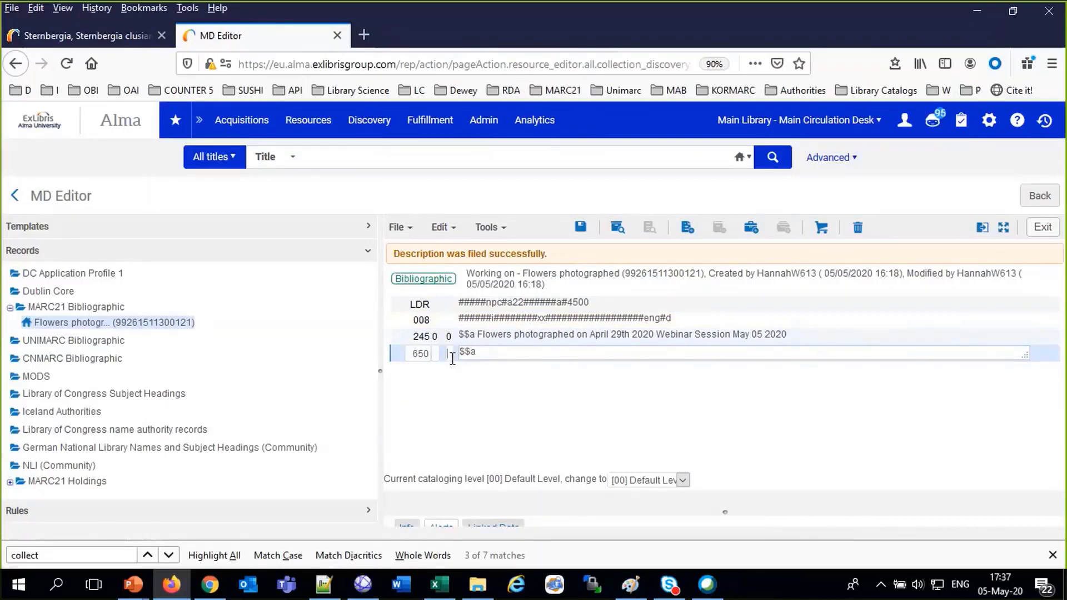
left_click(451, 355)
type("0")
Fill the 650 with the authority heading Photography plus $$x Flowers $$z Israel, and save
left_click(535, 353)
type("phtography")
key("F3")
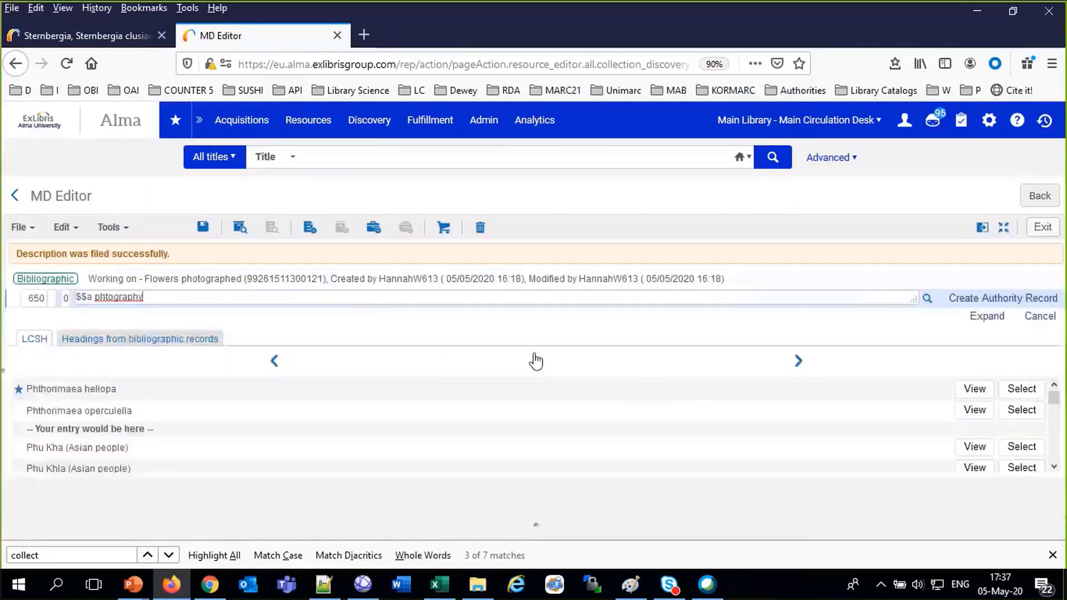
left_click(107, 297)
type("o")
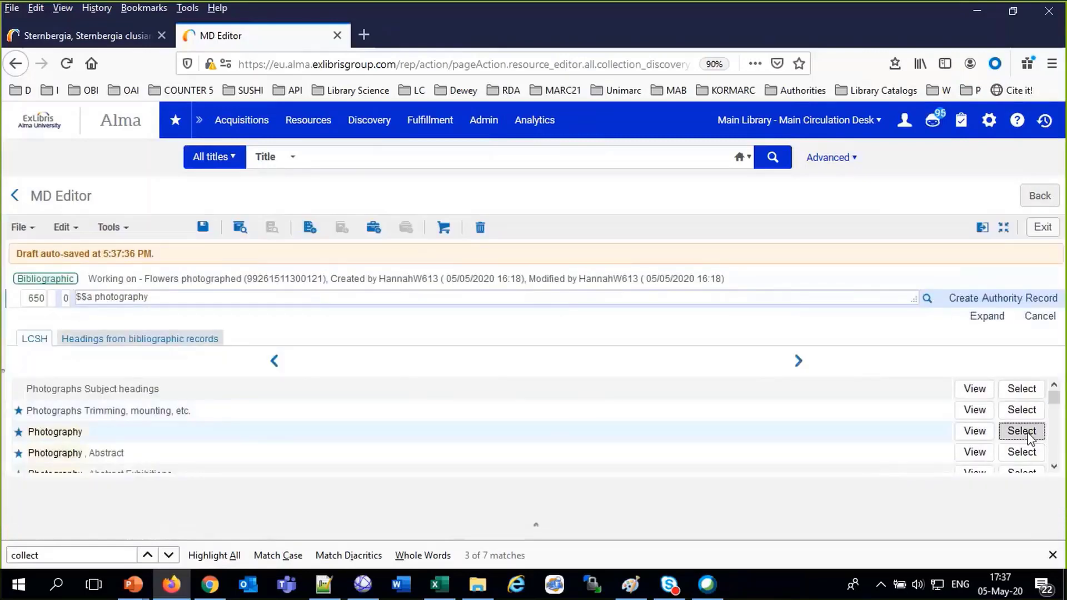
left_click(1027, 431)
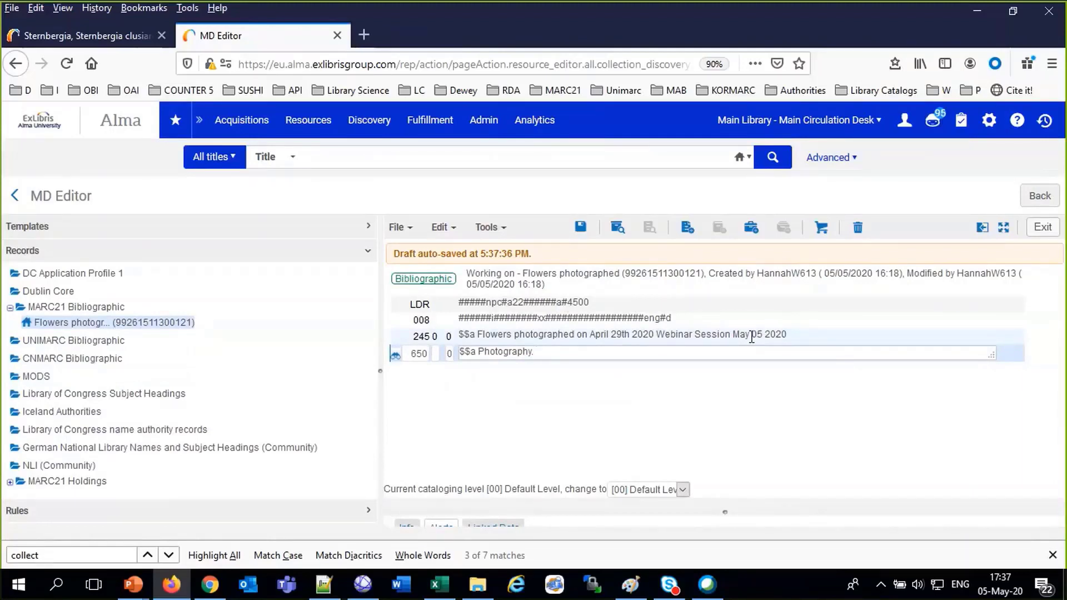
type("$$x Flowers $$z Israel")
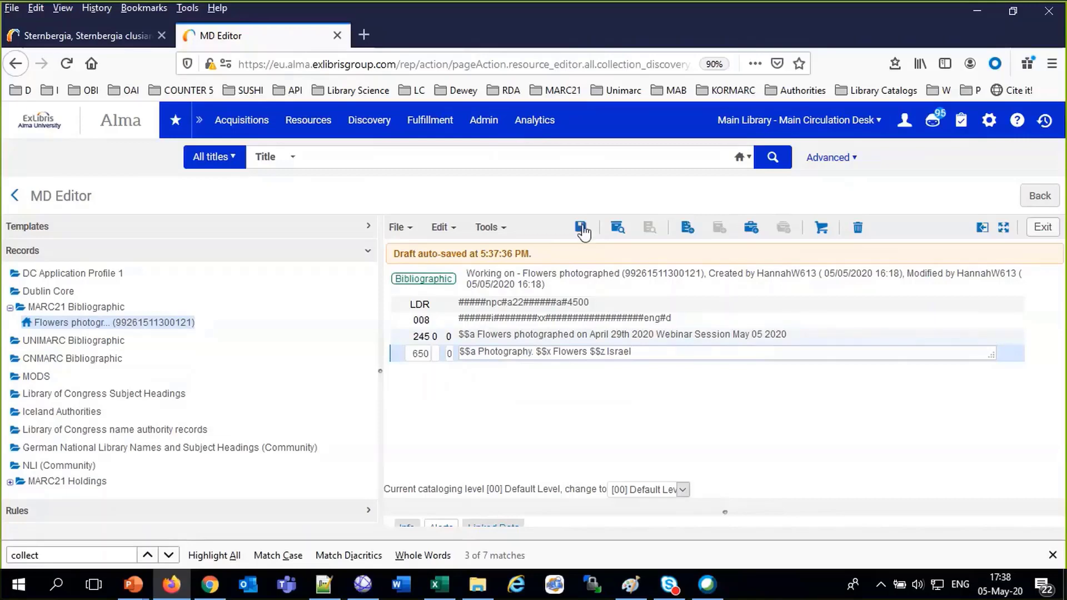
left_click(581, 228)
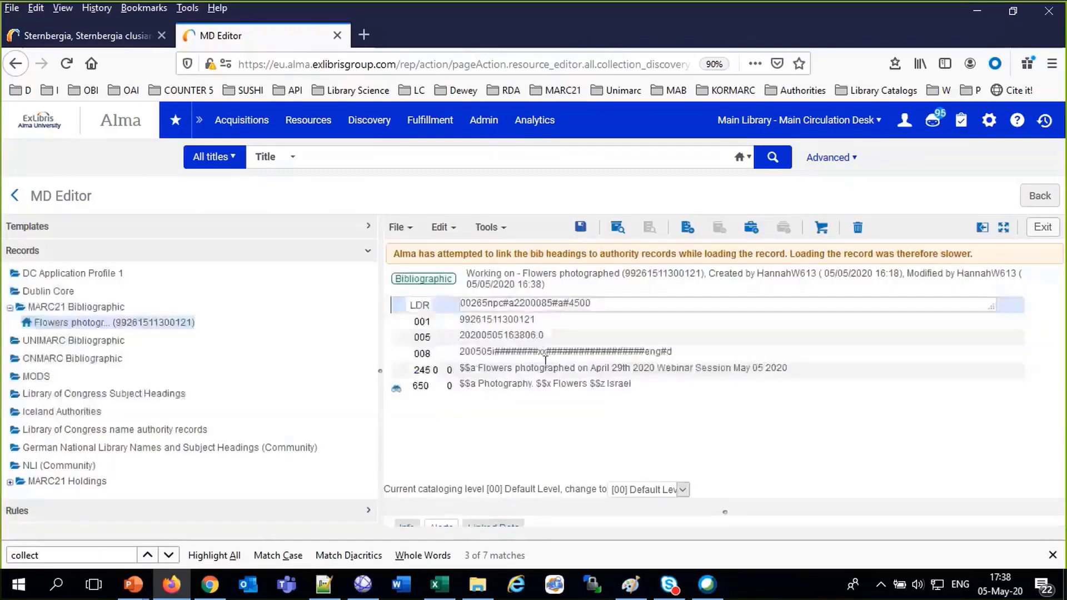
Release all MARC21 Bibliographic records from the editor
right_click(76, 309)
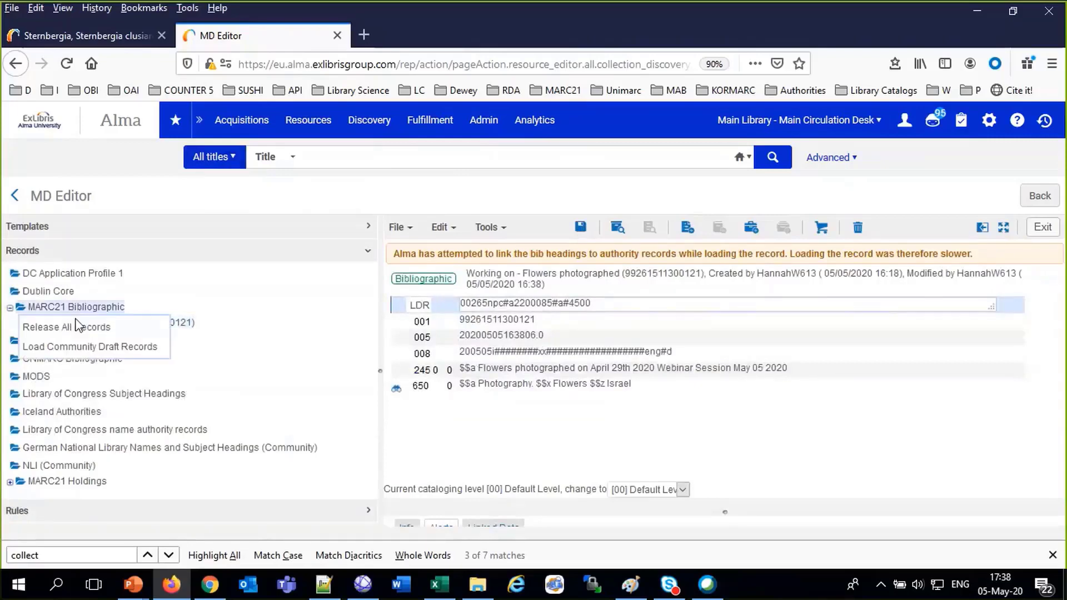
left_click(76, 327)
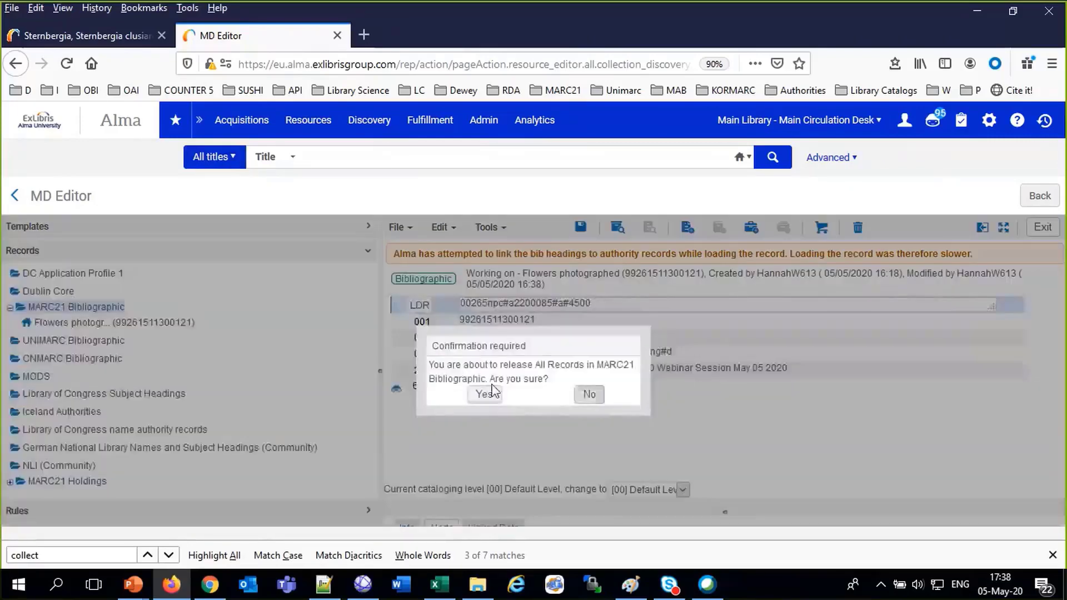
left_click(236, 161)
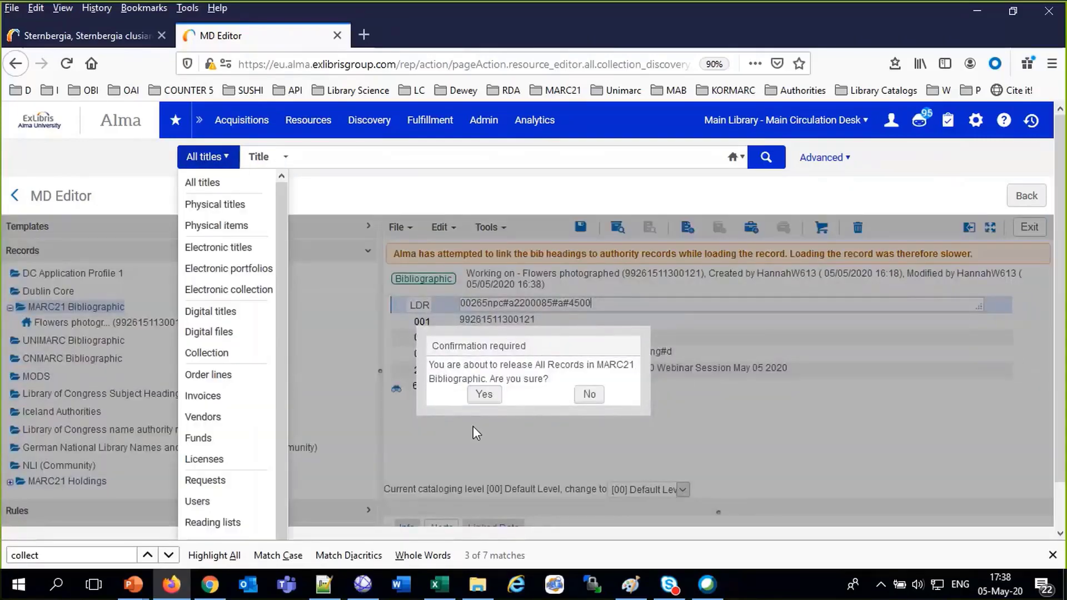
left_click(484, 396)
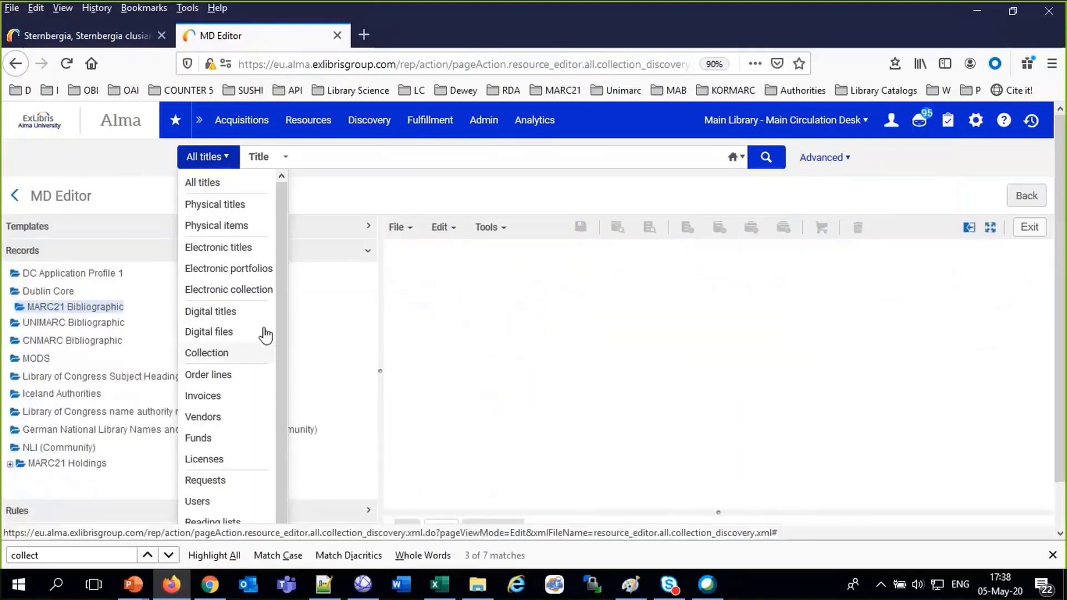
Search collections by Subjects (LC) for 'flowers photography'
left_click(225, 352)
left_click(365, 160)
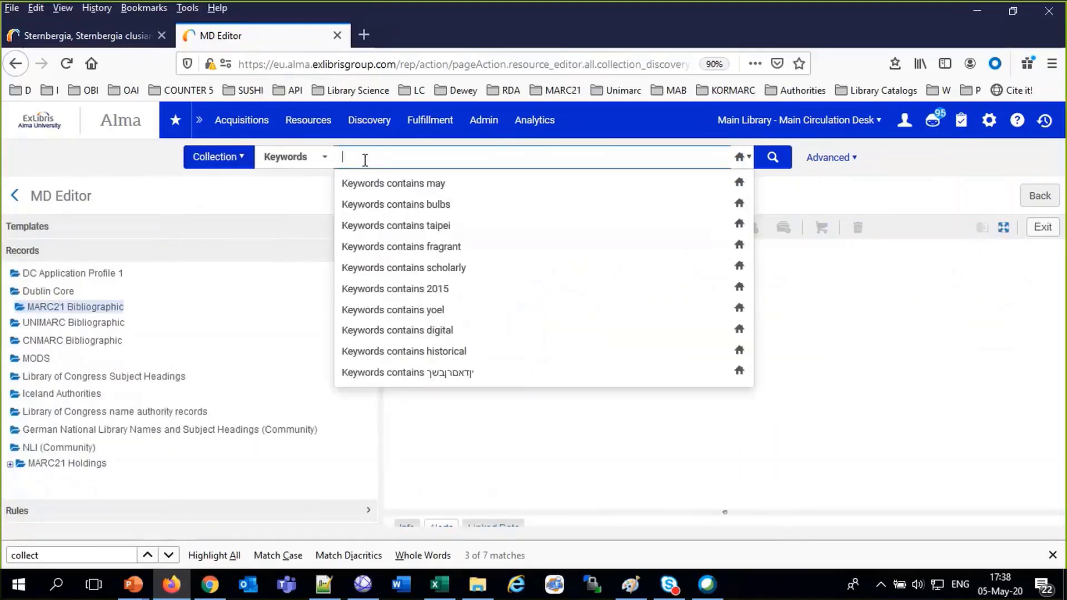
type("flowers")
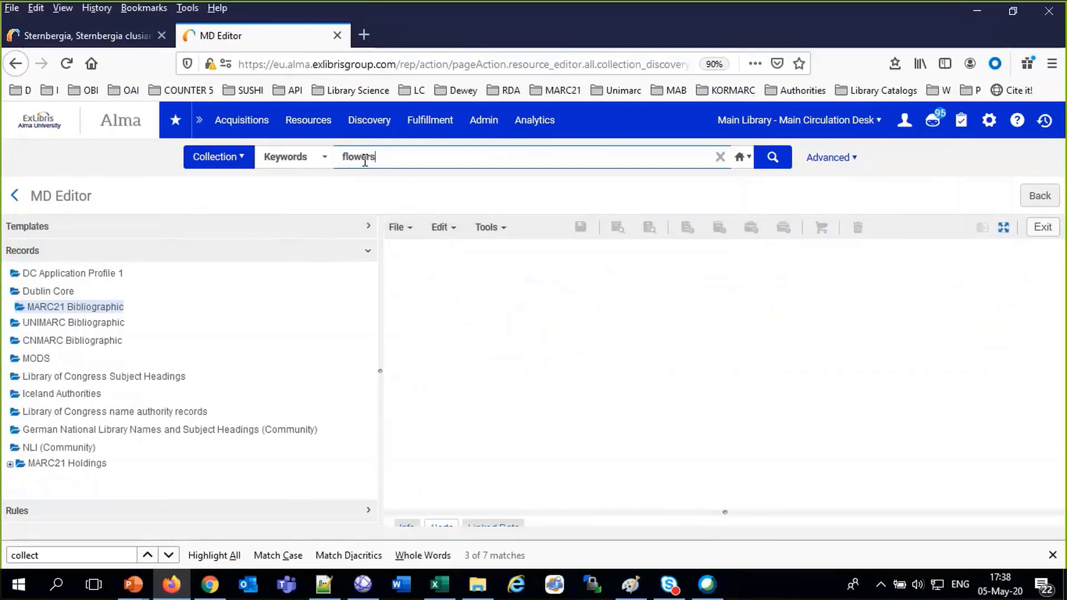
type(" photography")
left_click(293, 159)
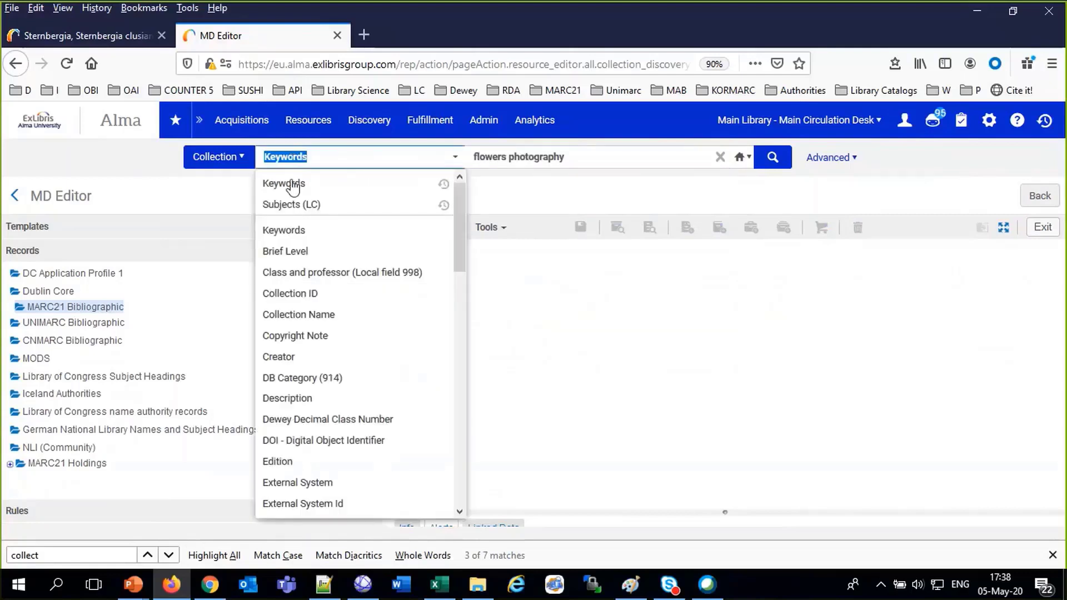
left_click(289, 204)
left_click(778, 150)
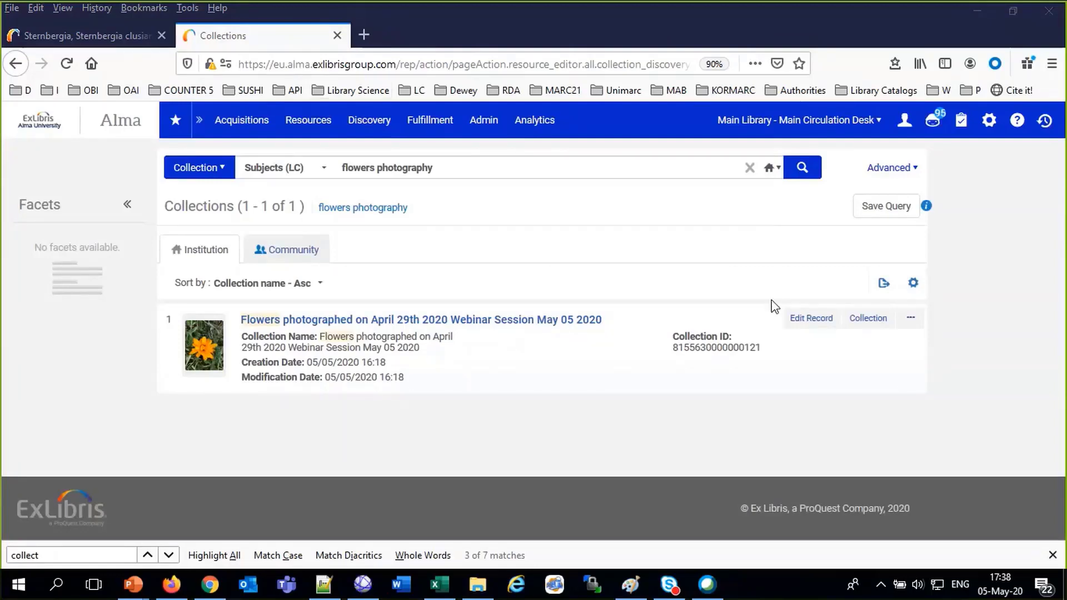
In Primo, open the Flowers of Israel collection from the all-collections overview
left_click(135, 33)
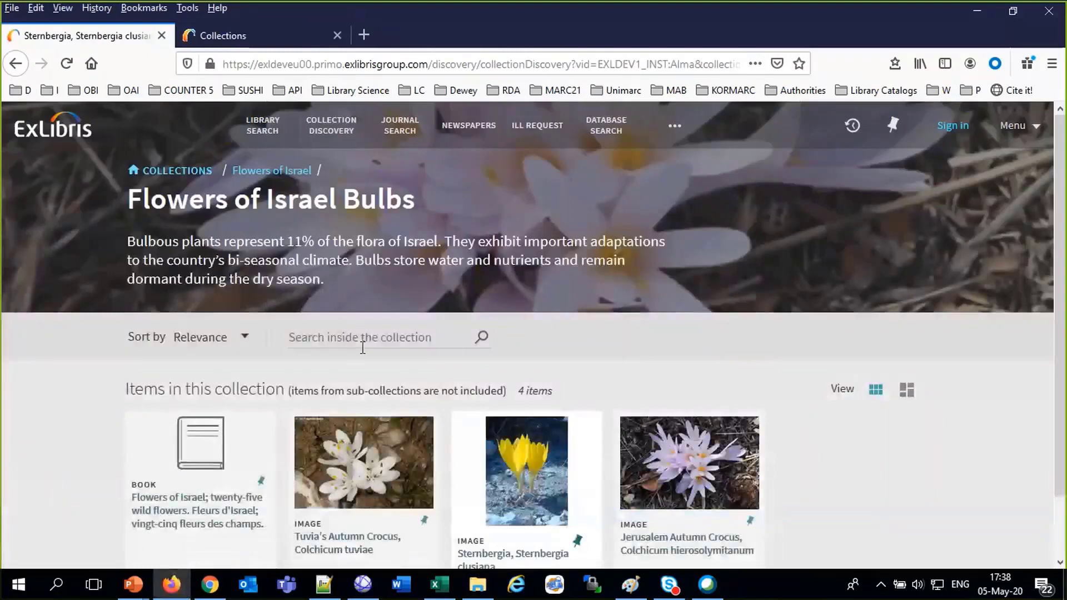
left_click(318, 135)
scroll(545, 388, "down", 4)
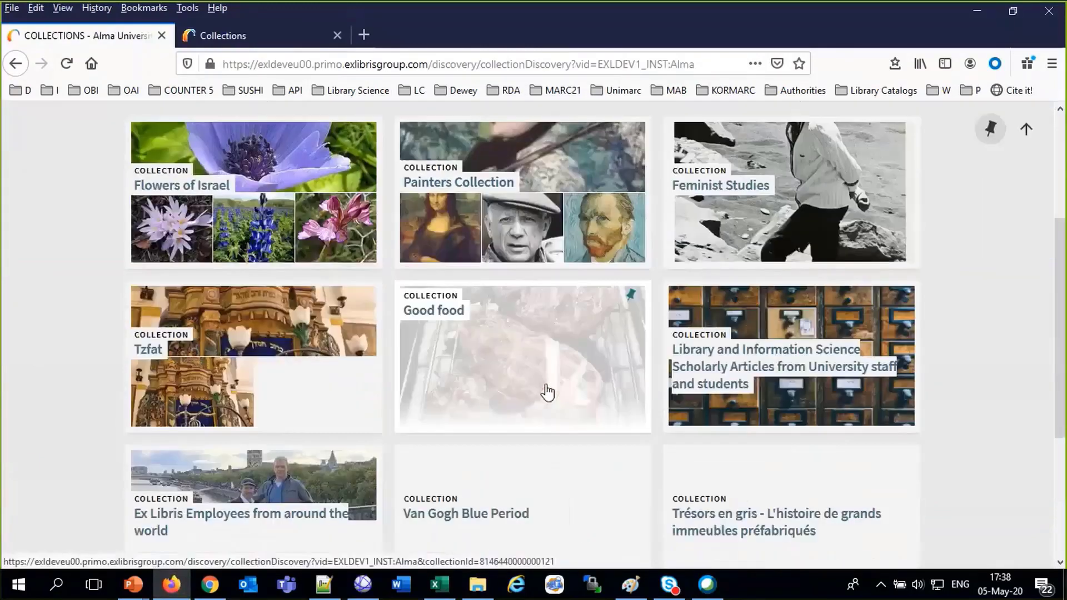
left_click(277, 236)
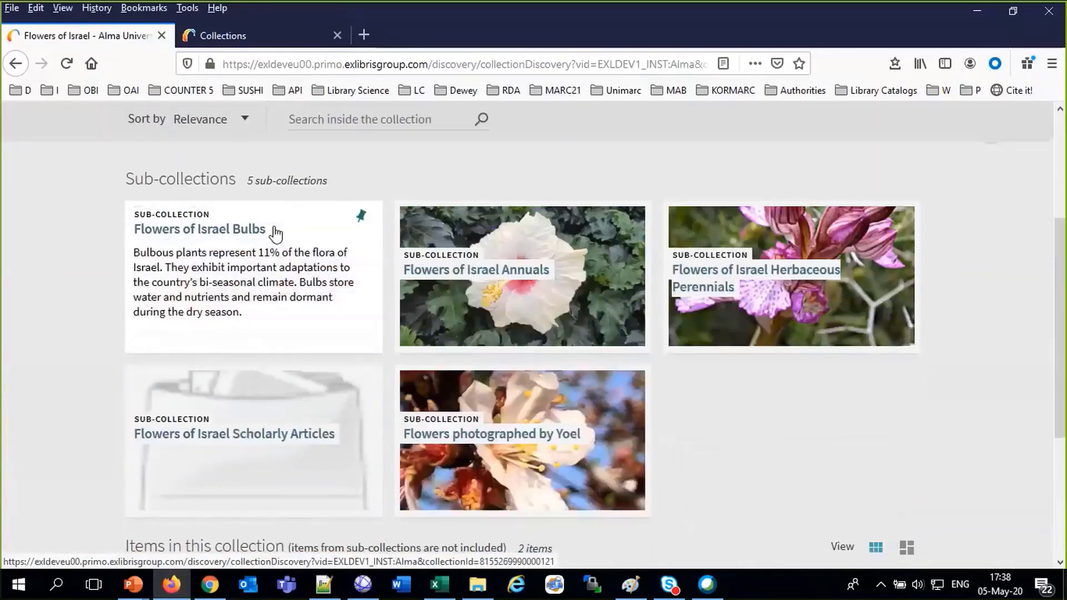
Browse the Flowers of Israel collection page, then go to Library Search
scroll(276, 234, "down", 3)
scroll(276, 234, "down", 1)
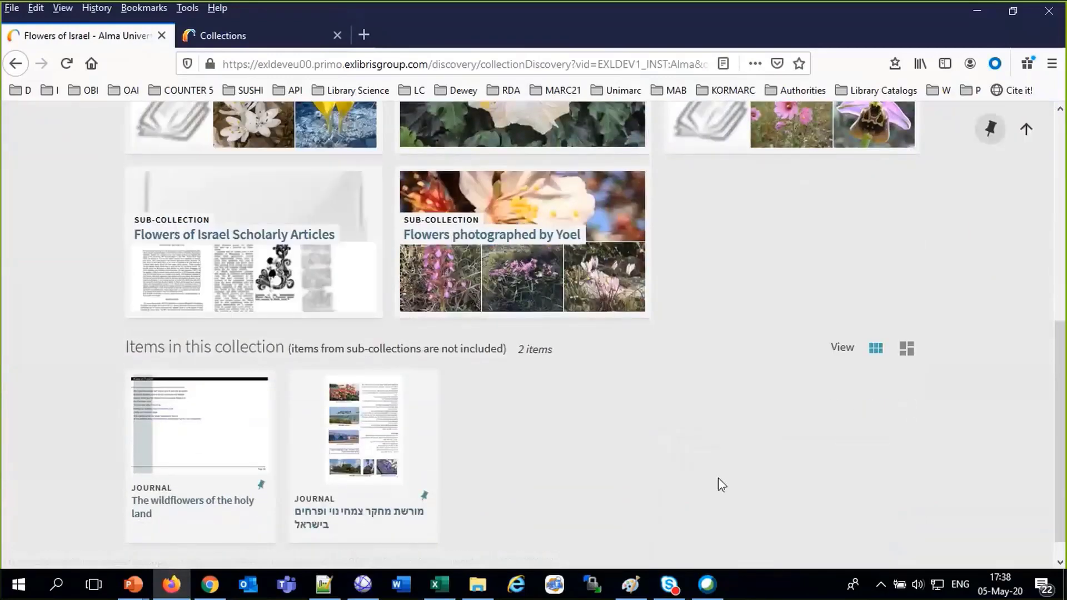
scroll(721, 485, "up", 3)
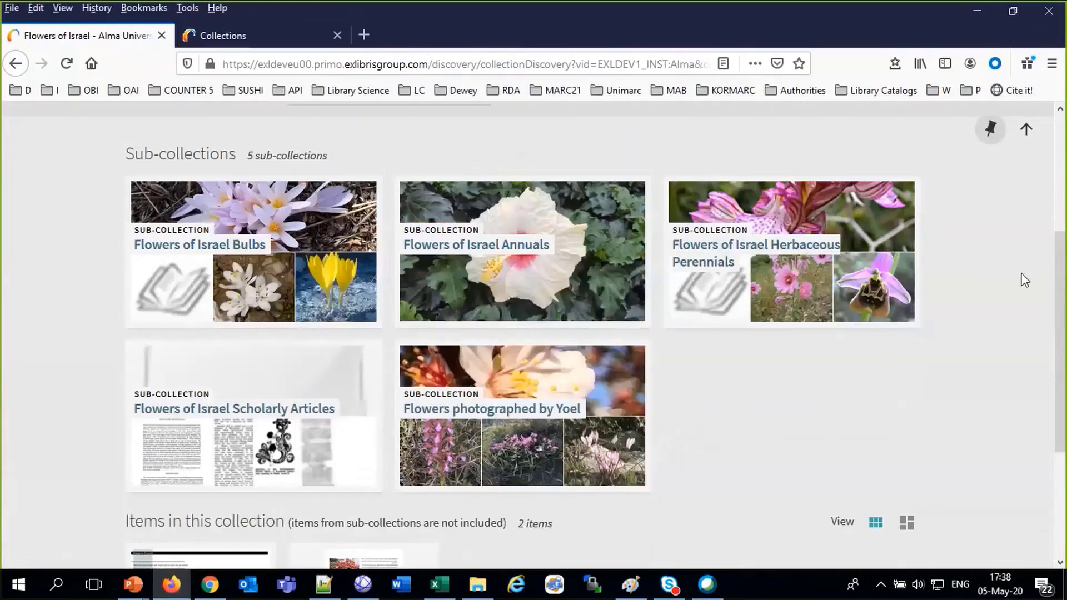
scroll(883, 368, "up", 4)
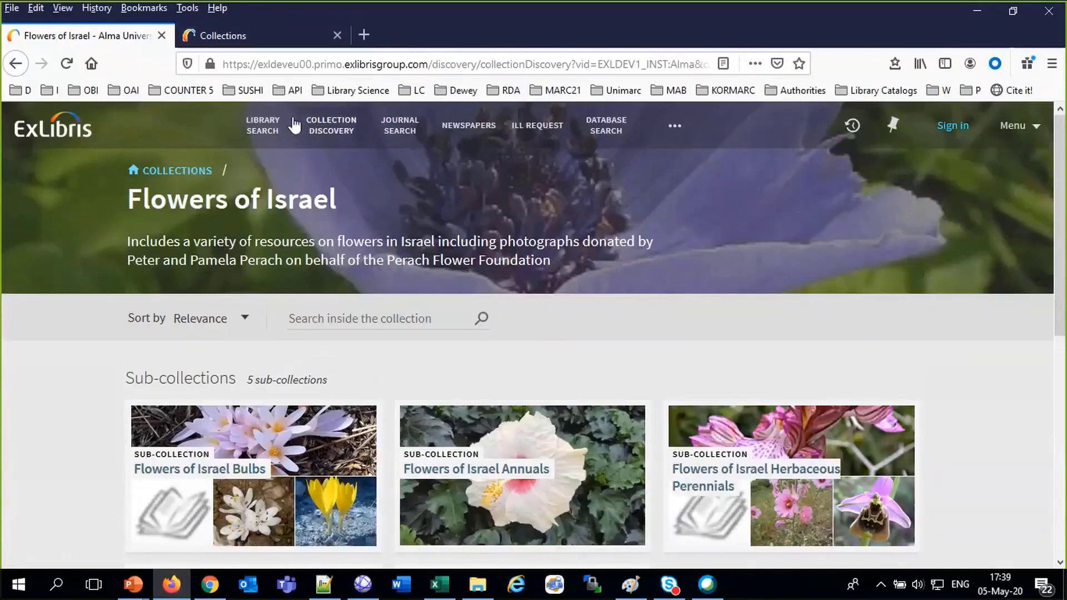
left_click(264, 127)
Search the Library Catalog for 'purple pointed'
left_click(327, 191)
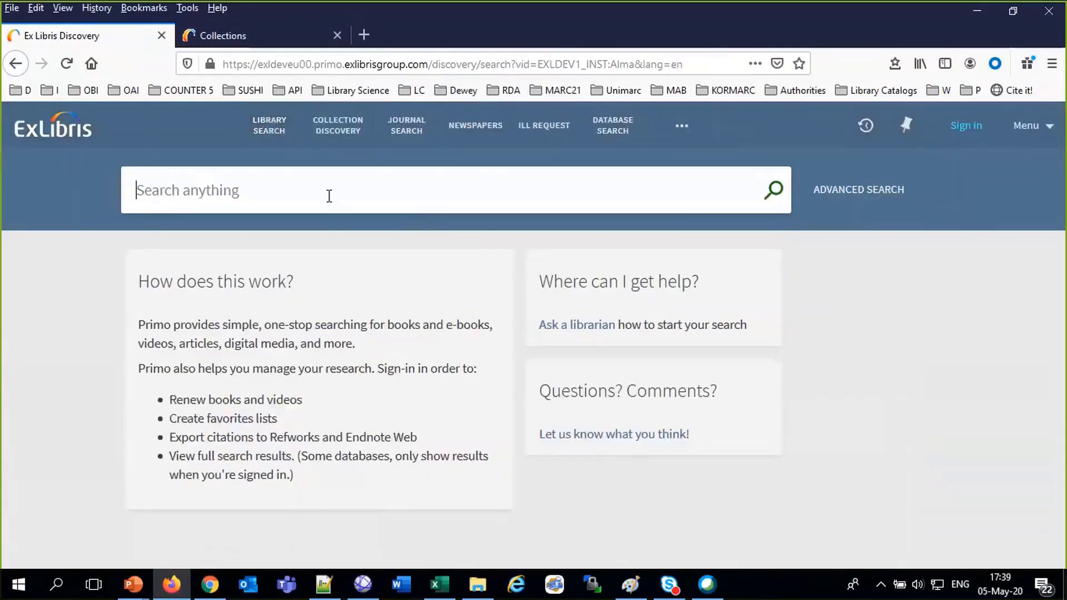
type("purp")
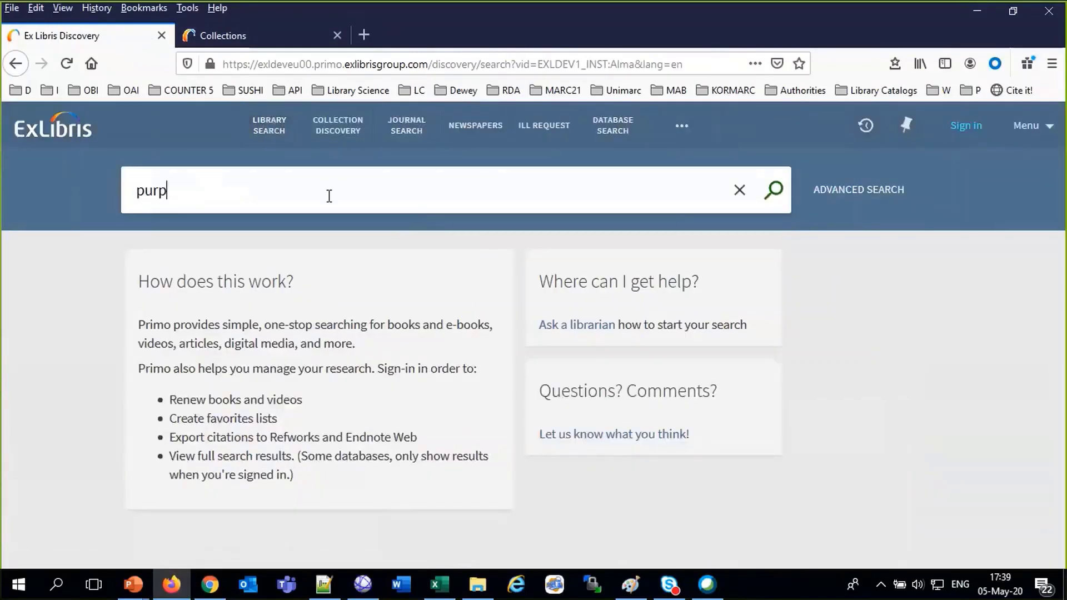
type("le pointes")
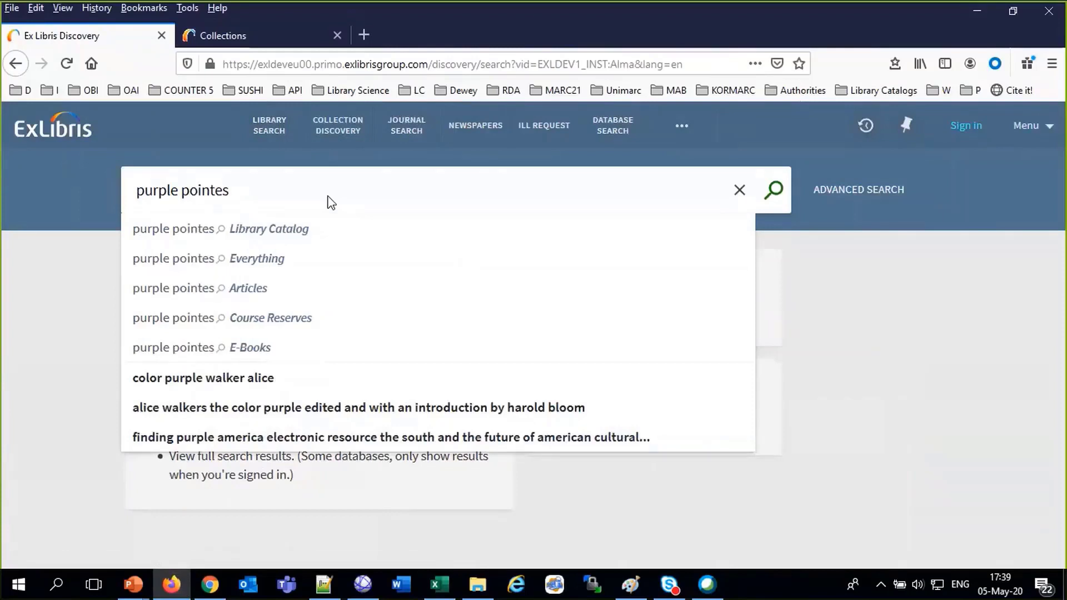
key("BackSpace")
type("d")
key("Return")
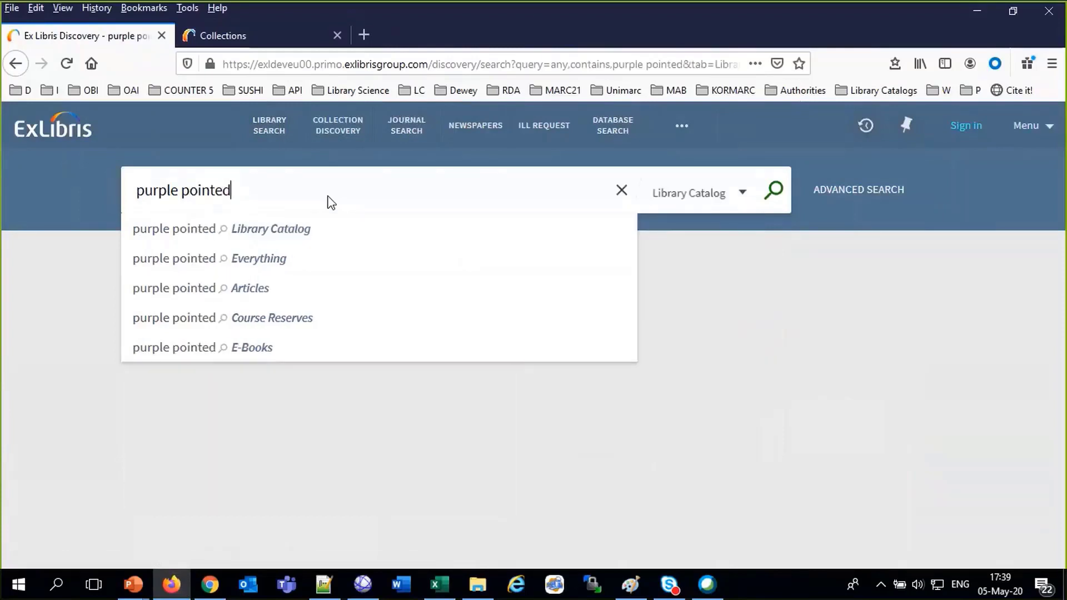
left_click(182, 239)
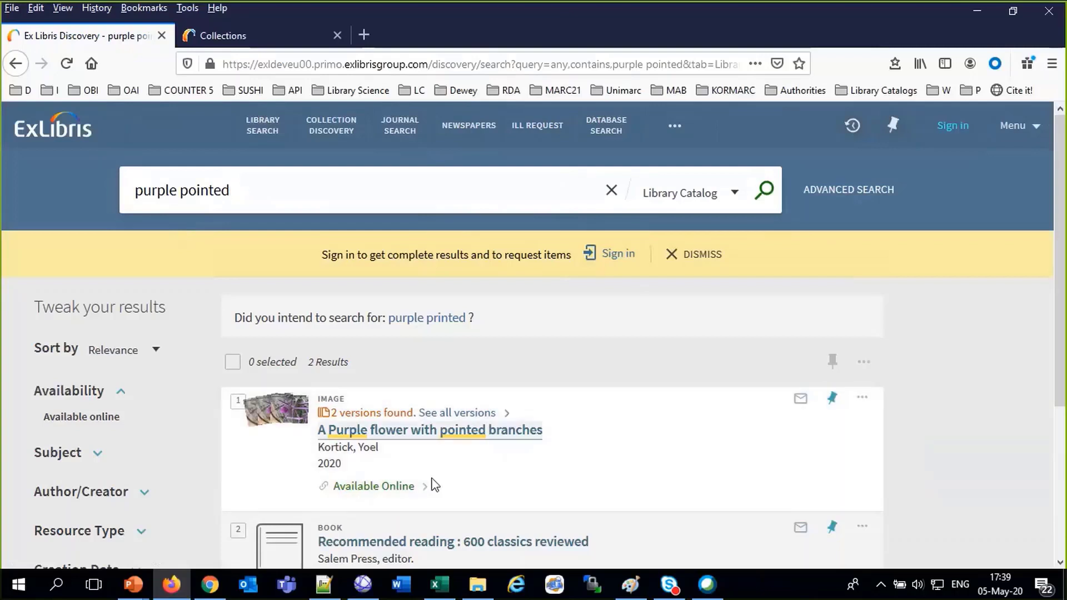
Open the 'A Purple flower with pointed branches' record in the Universal Viewer
left_click(470, 438)
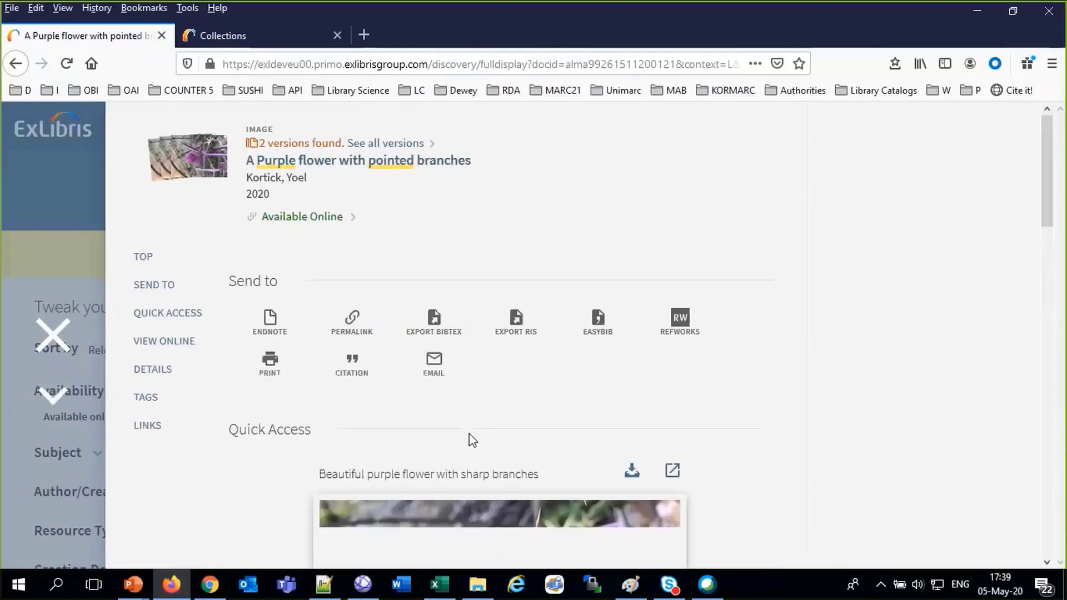
scroll(472, 441, "down", 4)
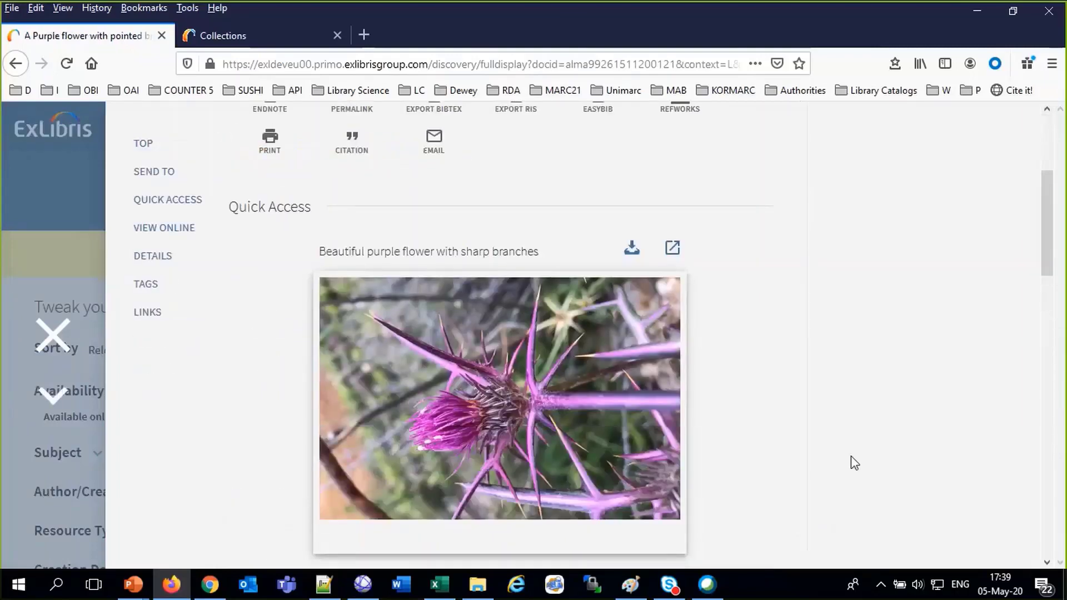
scroll(851, 456, "down", 8)
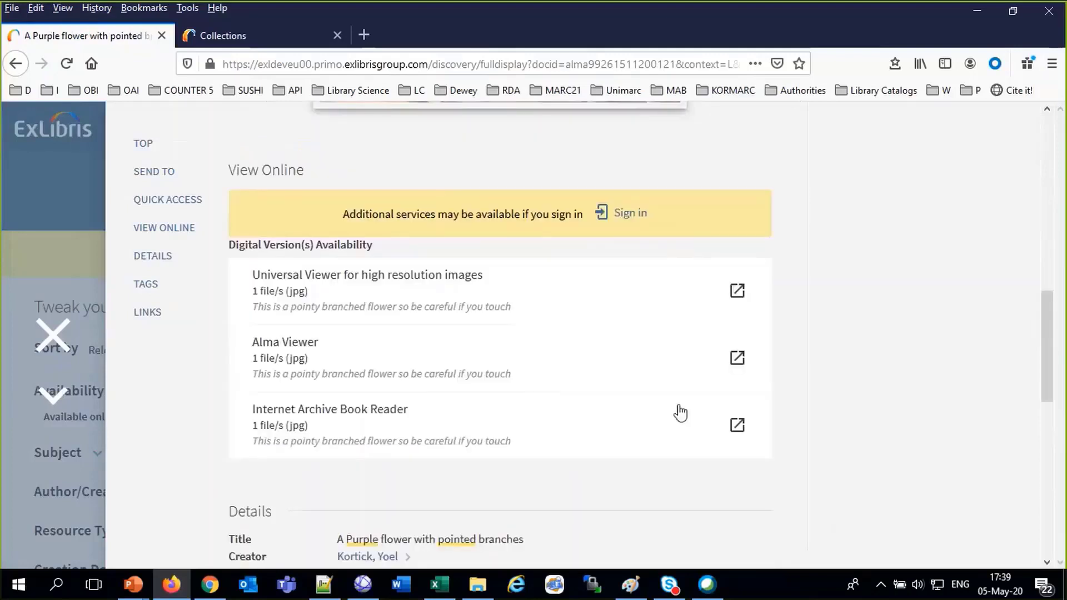
left_click(396, 285)
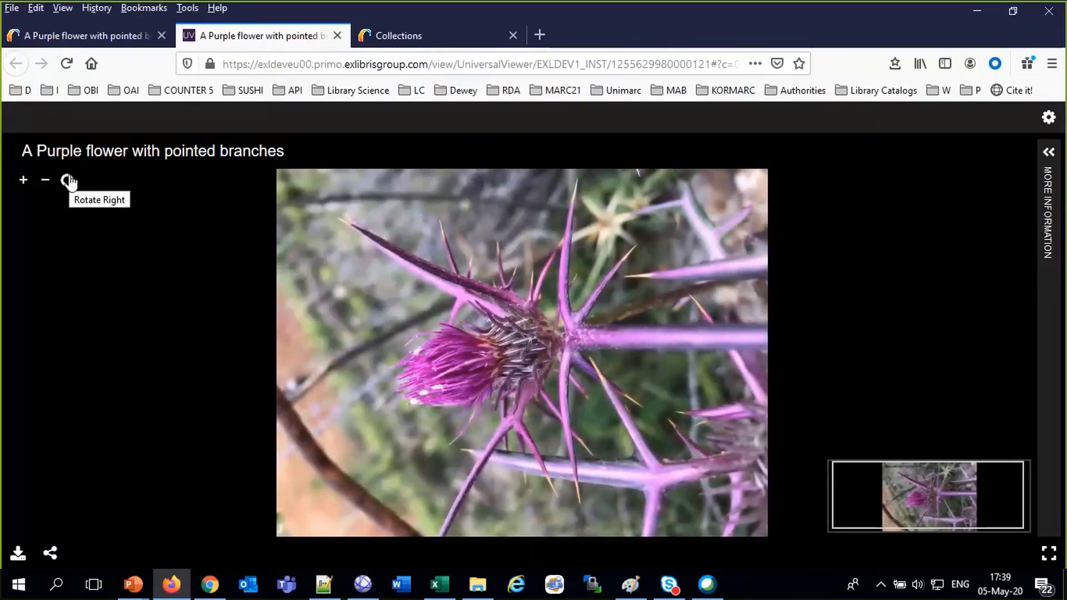
Rotate the flower photo right to upright and zoom in on the flower base
left_click(68, 182)
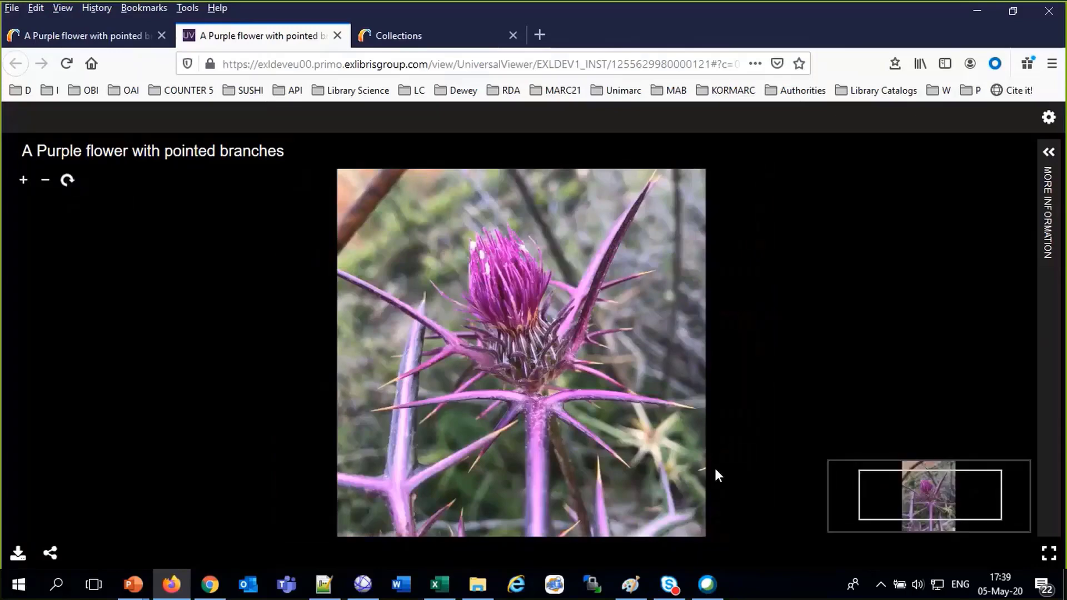
scroll(715, 470, "up", 7)
left_click_drag(441, 371, 527, 438)
left_click_drag(478, 239, 564, 448)
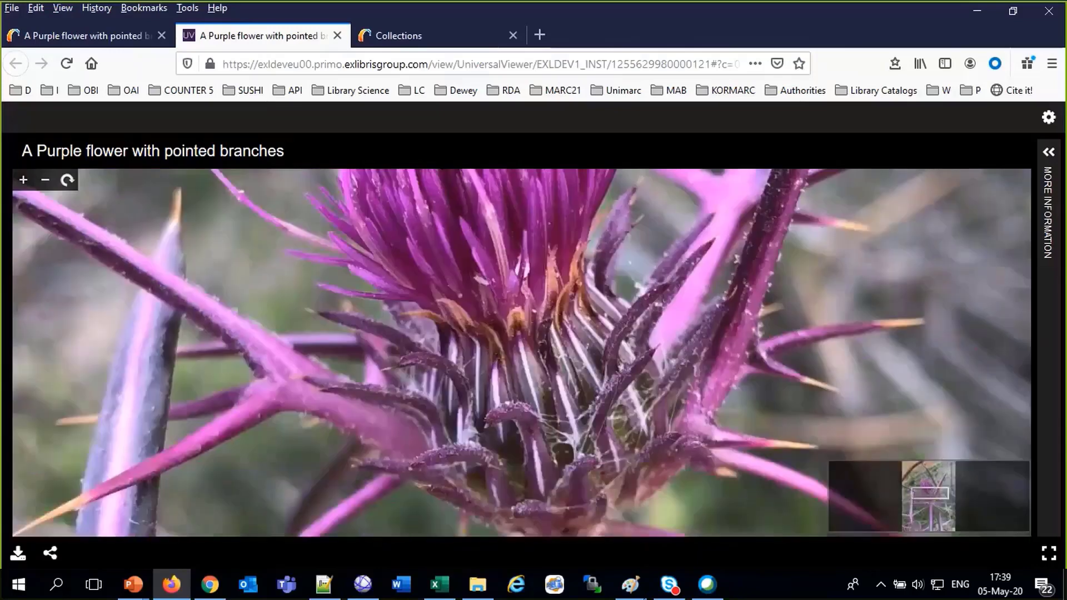
scroll(564, 450, "up", 3)
scroll(608, 465, "down", 2)
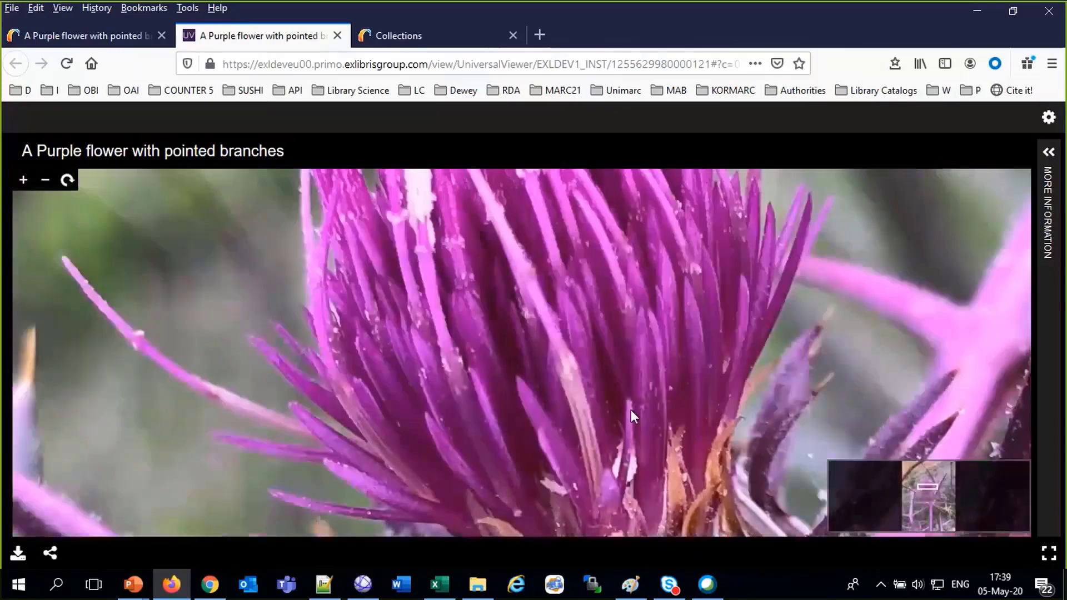
scroll(625, 382, "down", 3)
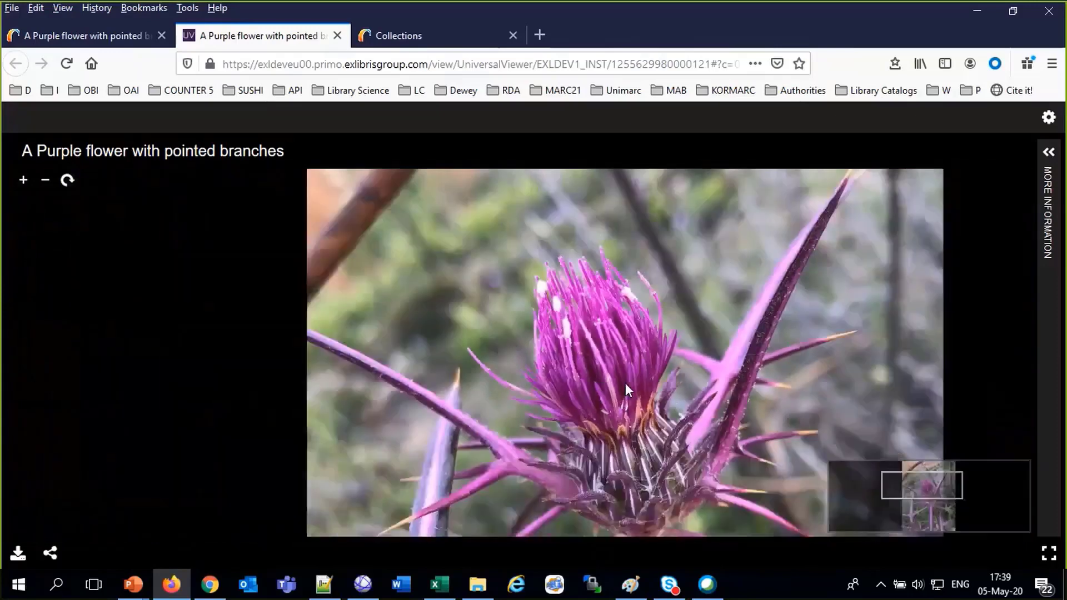
scroll(625, 383, "up", 4)
scroll(646, 395, "up", 3)
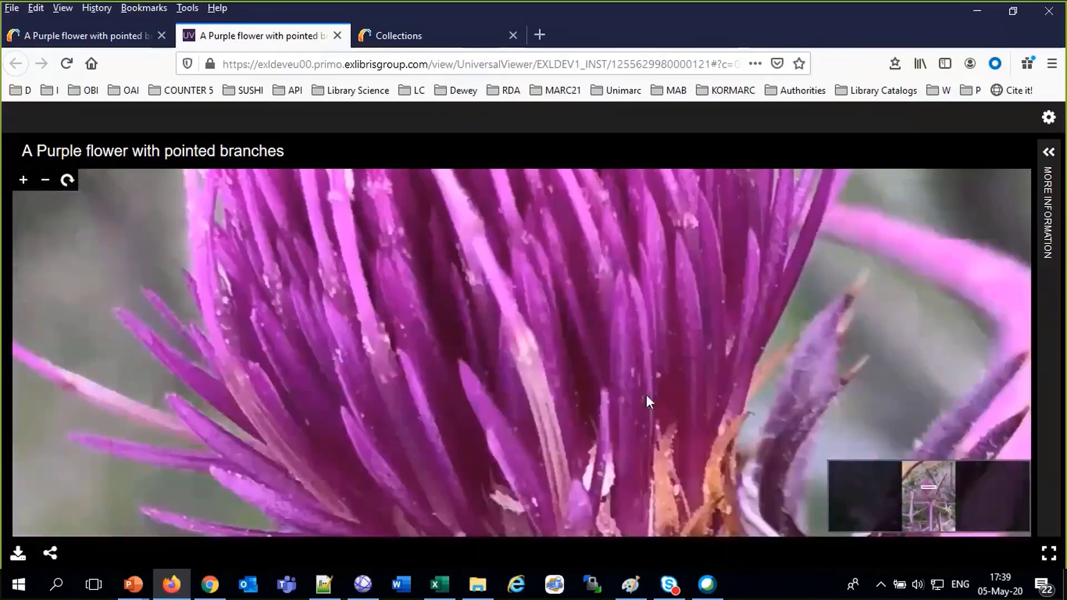
Examine the thistle close up, panning from the flower head to the stem base
left_click_drag(645, 394, 570, 113)
left_click_drag(657, 456, 601, 211)
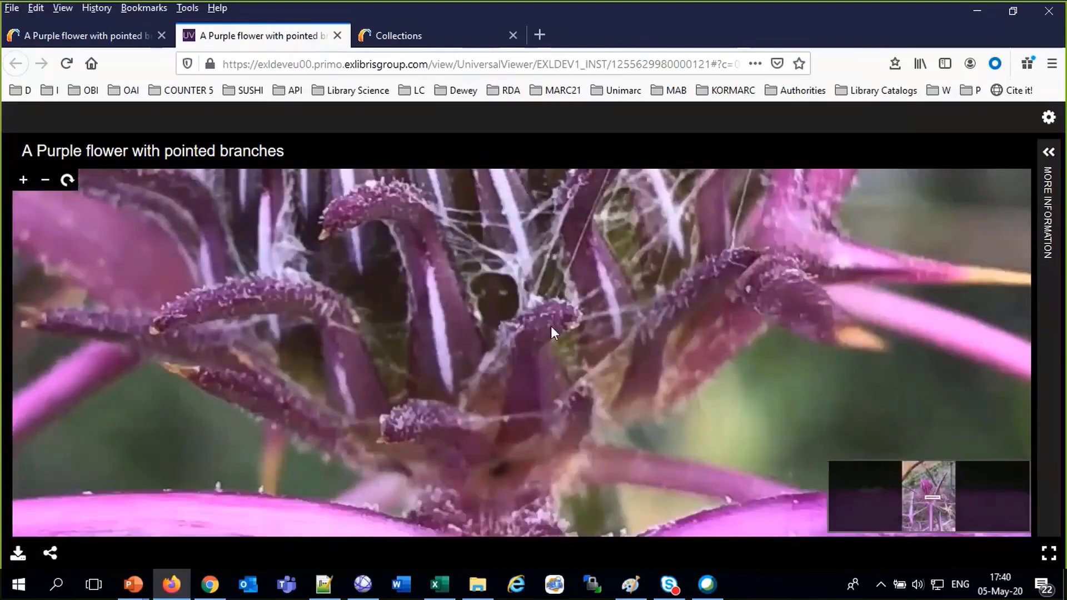
scroll(552, 326, "down", 5)
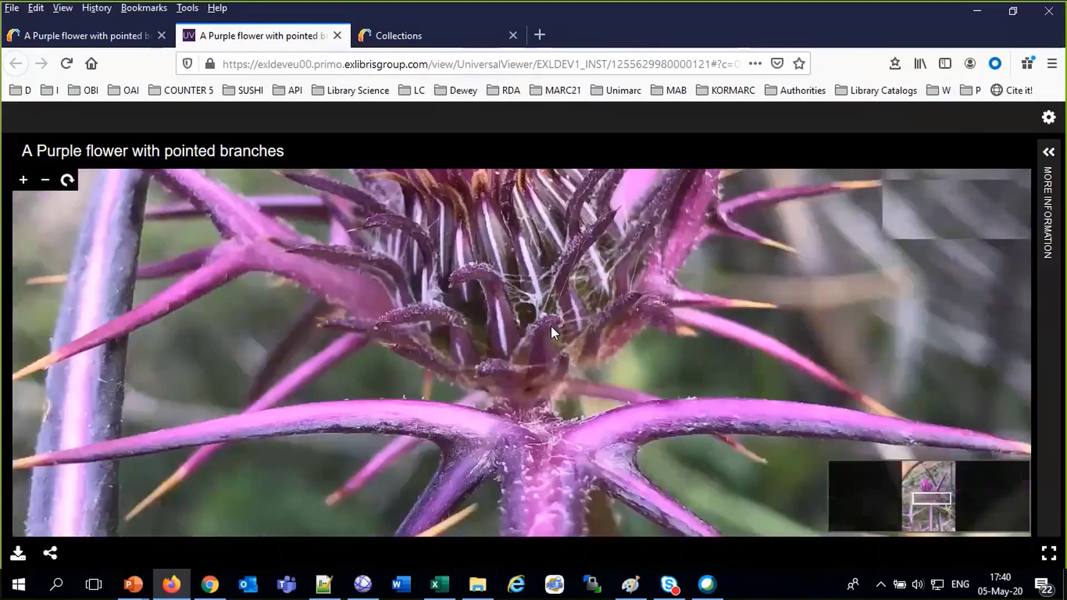
scroll(552, 326, "up", 5)
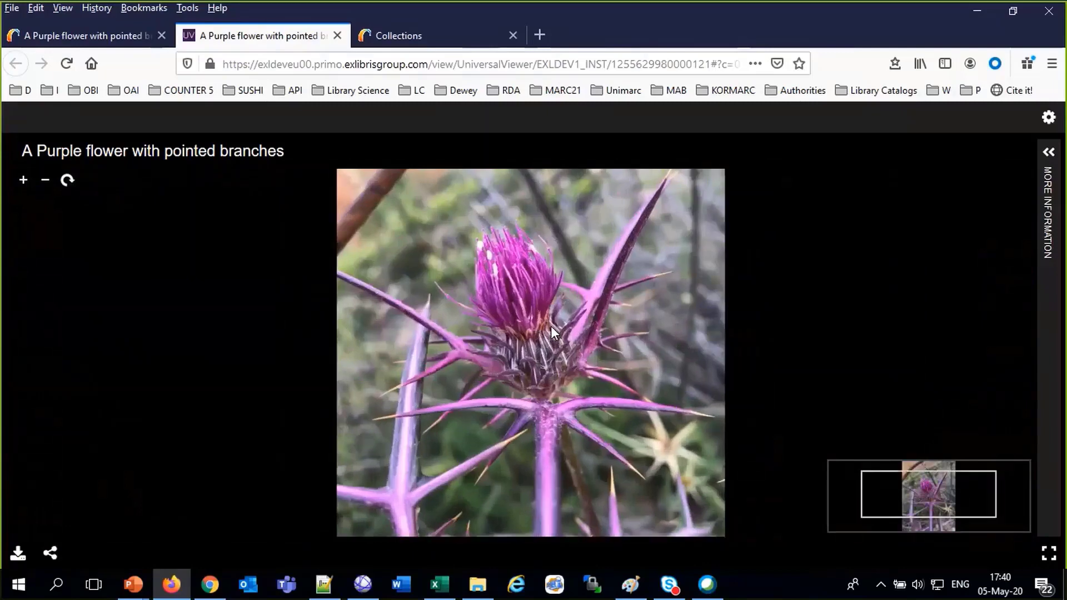
scroll(551, 325, "up", 2)
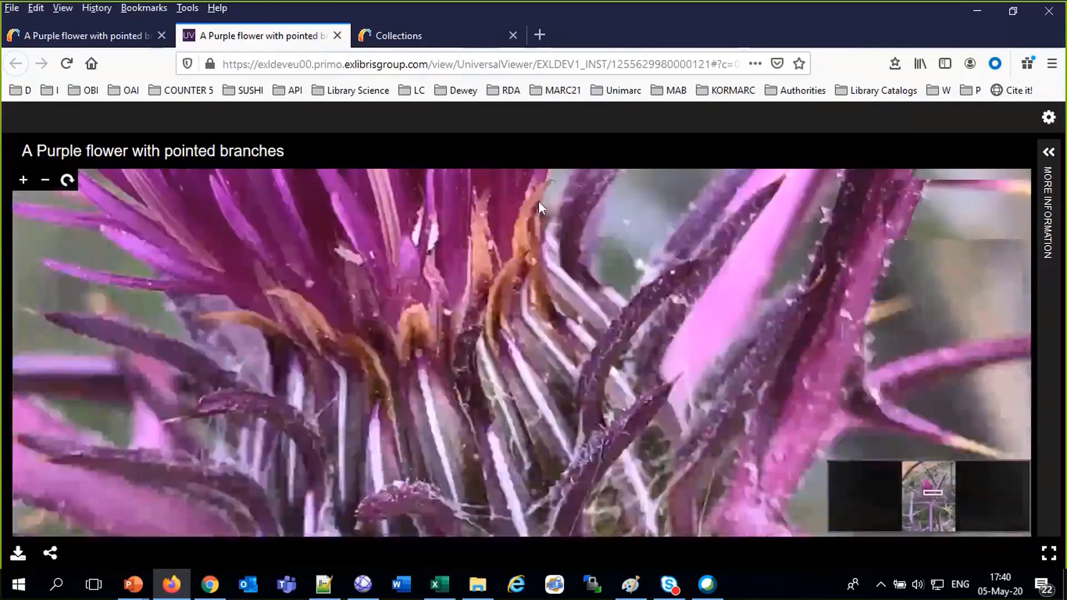
scroll(628, 389, "up", 3)
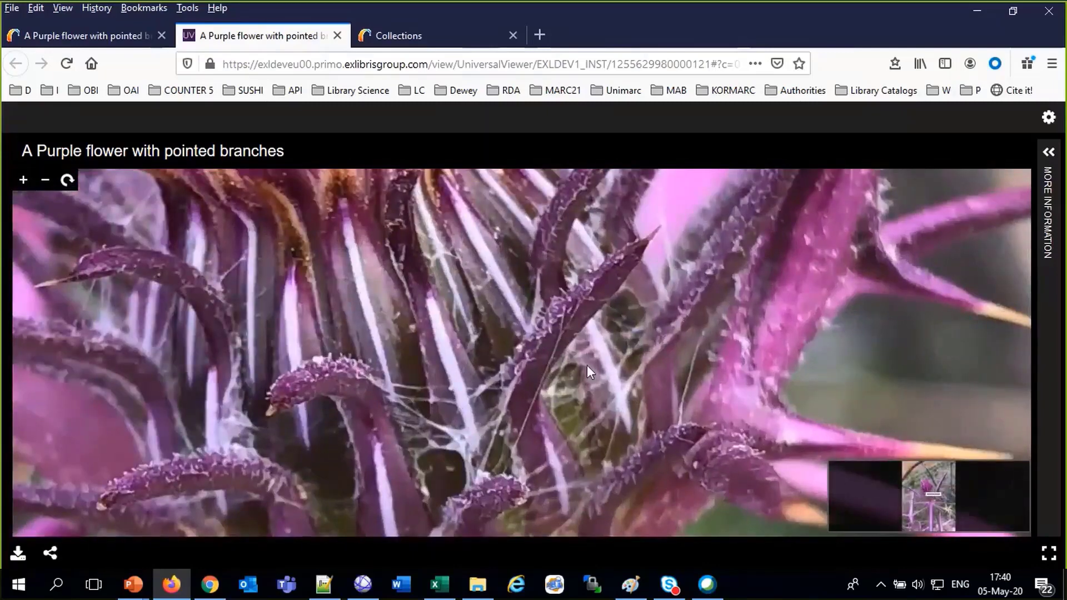
scroll(587, 365, "down", 6)
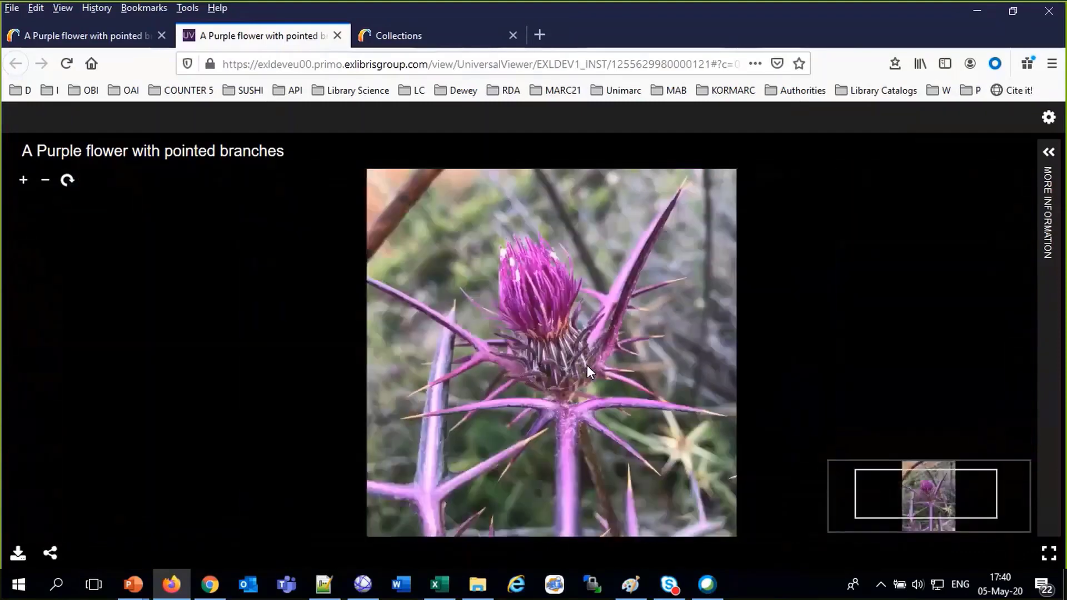
scroll(586, 365, "down", 2)
scroll(582, 374, "up", 8)
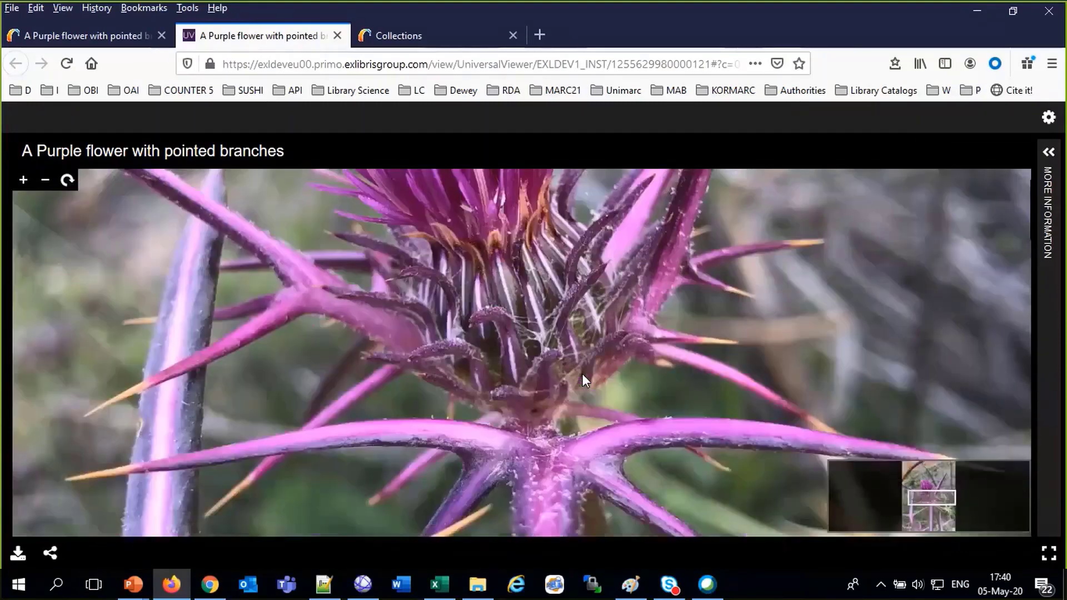
scroll(582, 373, "down", 8)
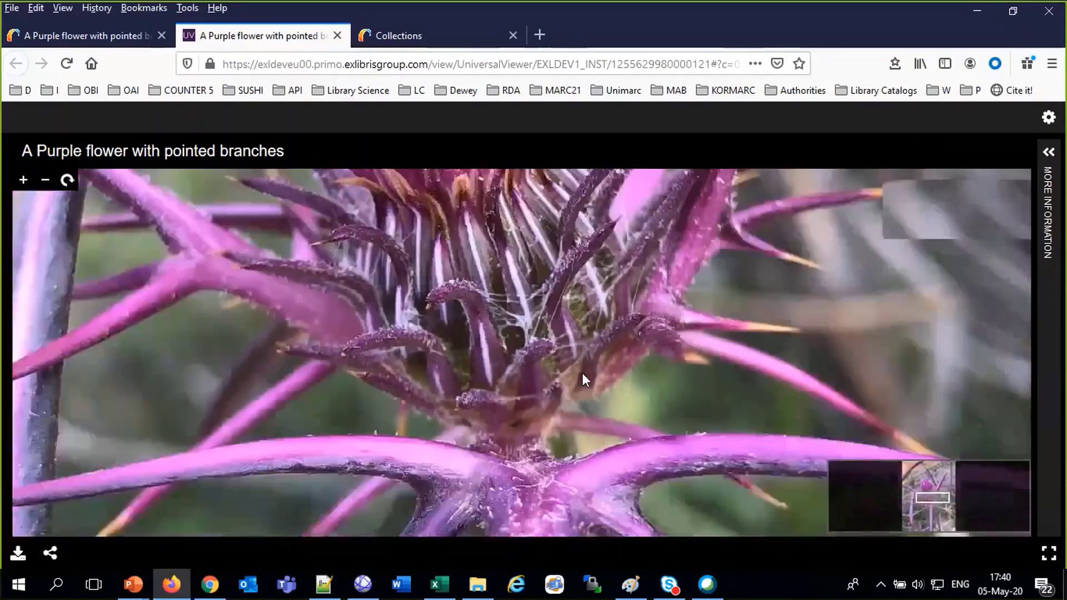
scroll(583, 378, "down", 2)
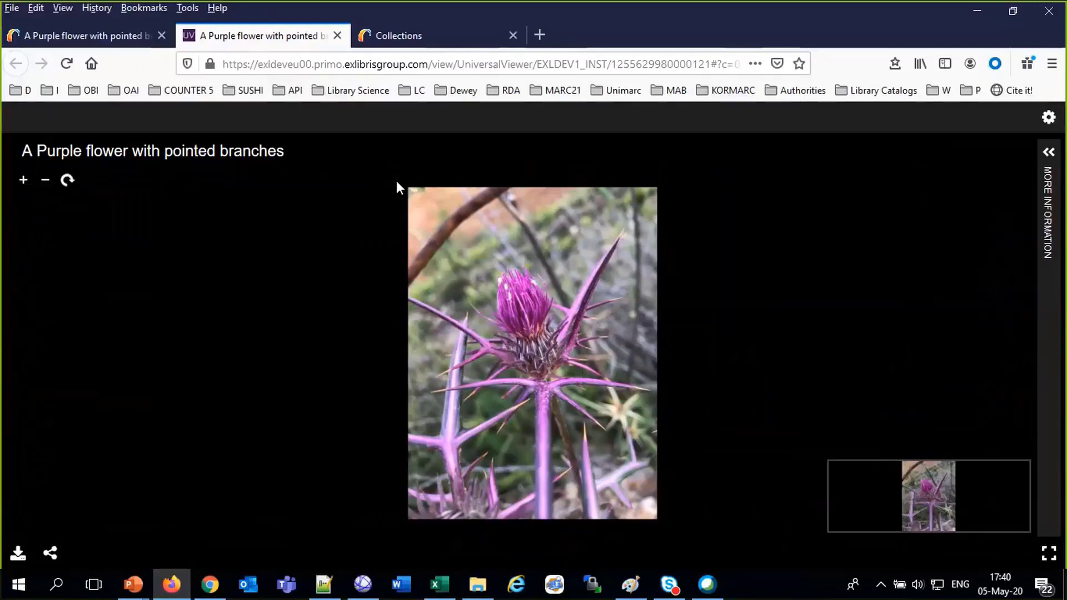
Close the Universal Viewer and return to the Primo record's online viewing options
left_click(337, 35)
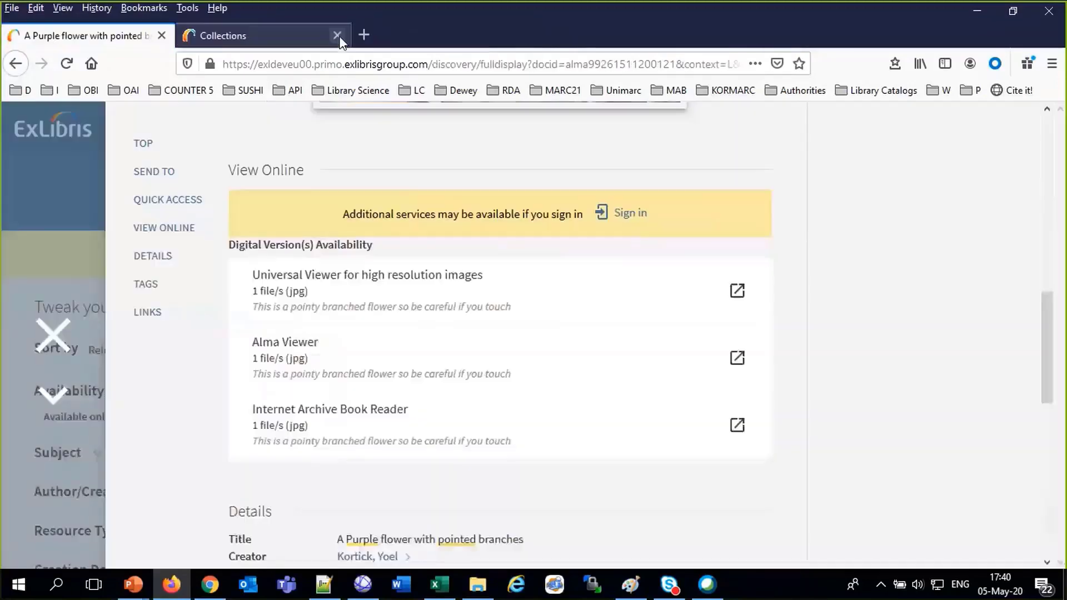
scroll(119, 334, "up", 10)
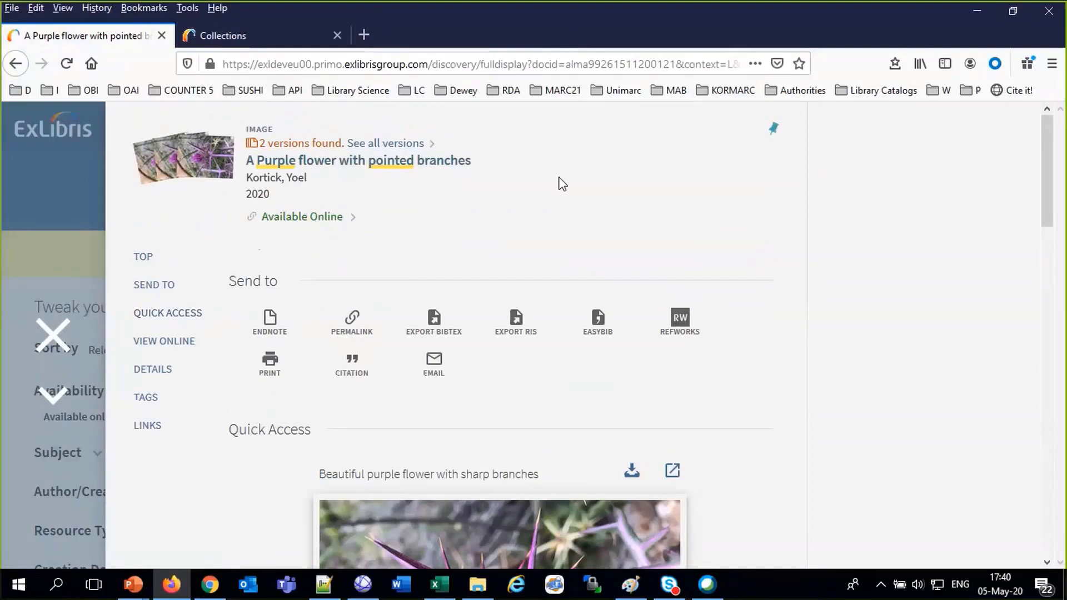
scroll(561, 183, "down", 10)
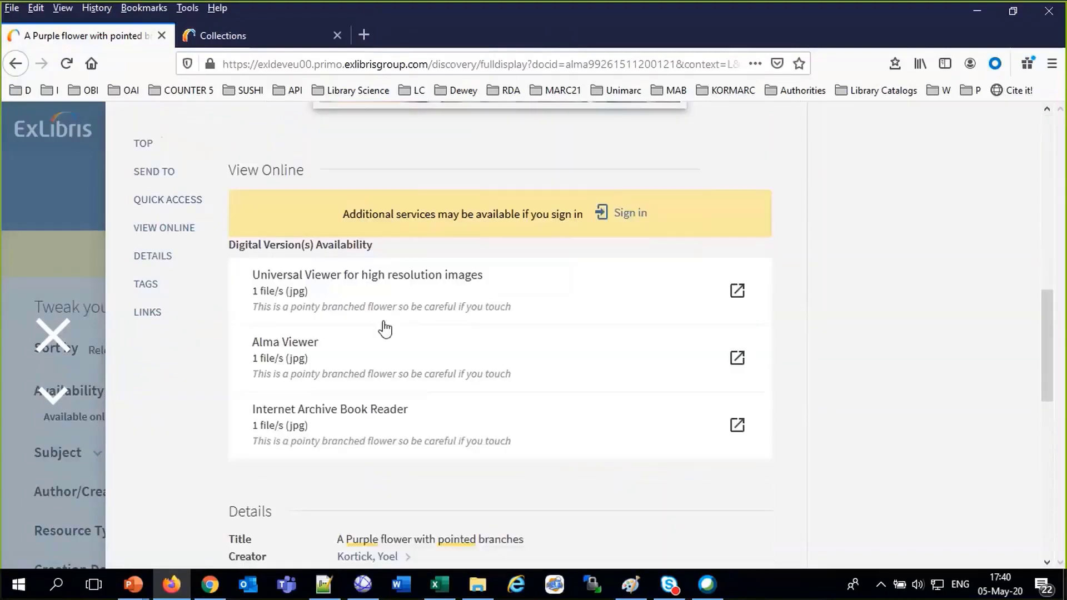
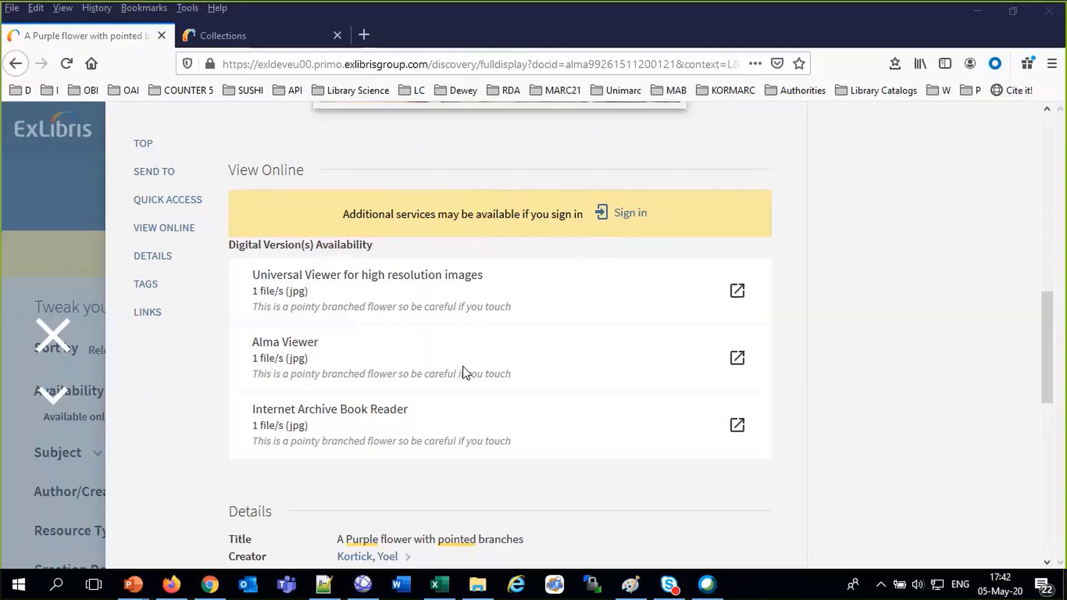
Reopen the purple flower record's online access listing three viewers, then move to the Alma Collections tab
left_click(54, 335)
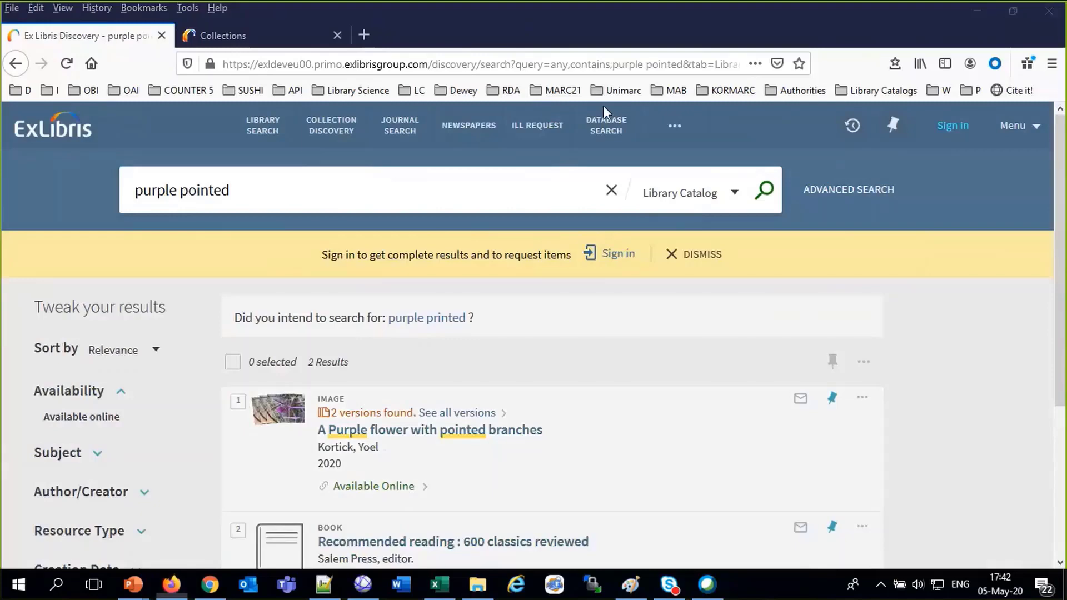
scroll(365, 380, "down", 3)
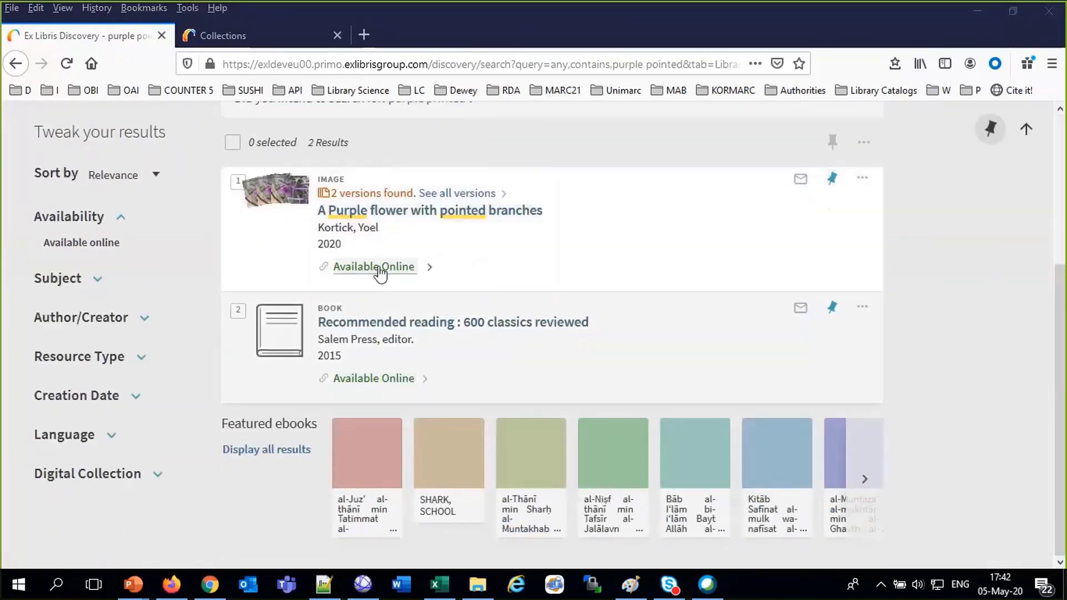
left_click(379, 270)
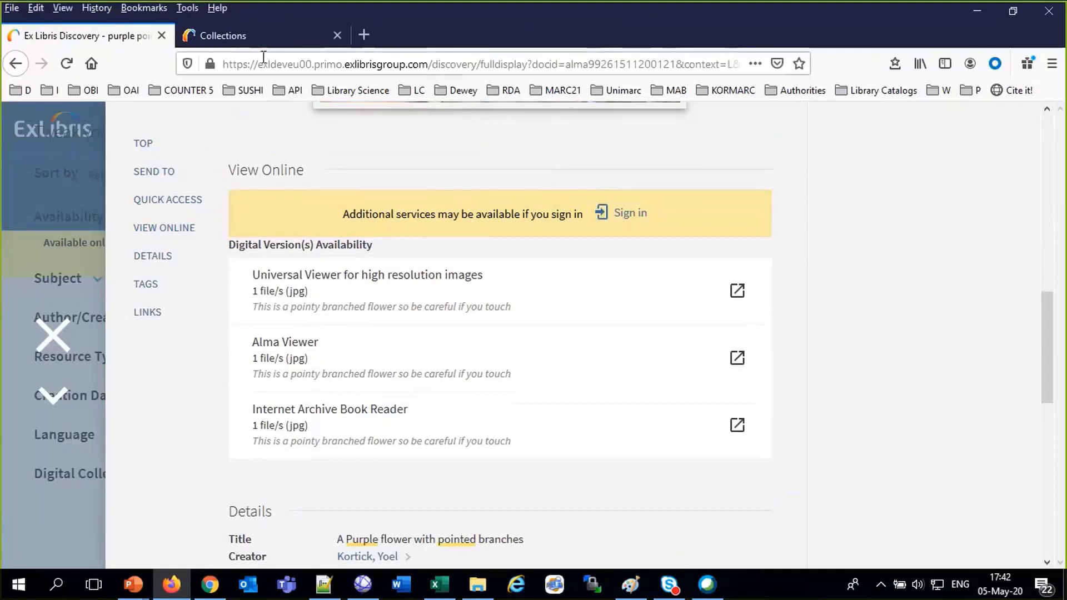
left_click(263, 36)
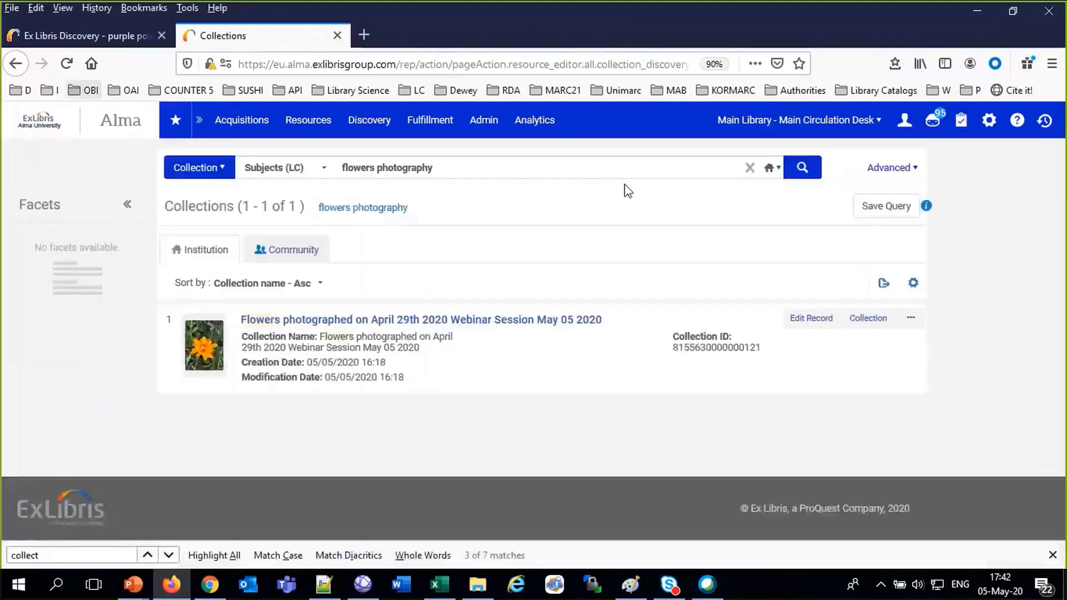
Deactivate Universal Viewer under Fulfillment > Viewer Services, then close the Primo record to reach the results
left_click(989, 120)
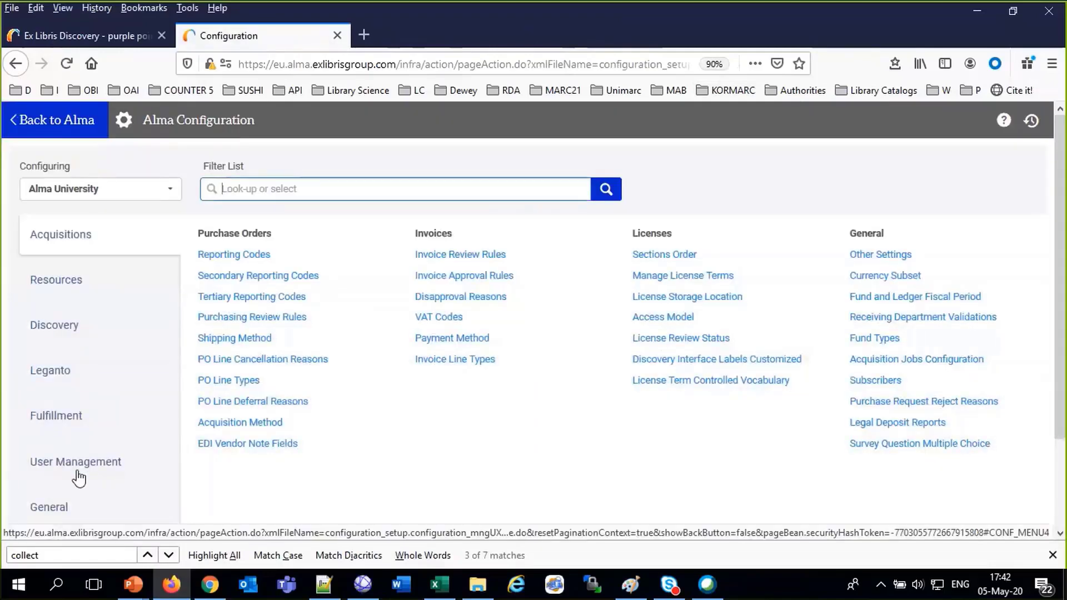
scroll(78, 476, "down", 3)
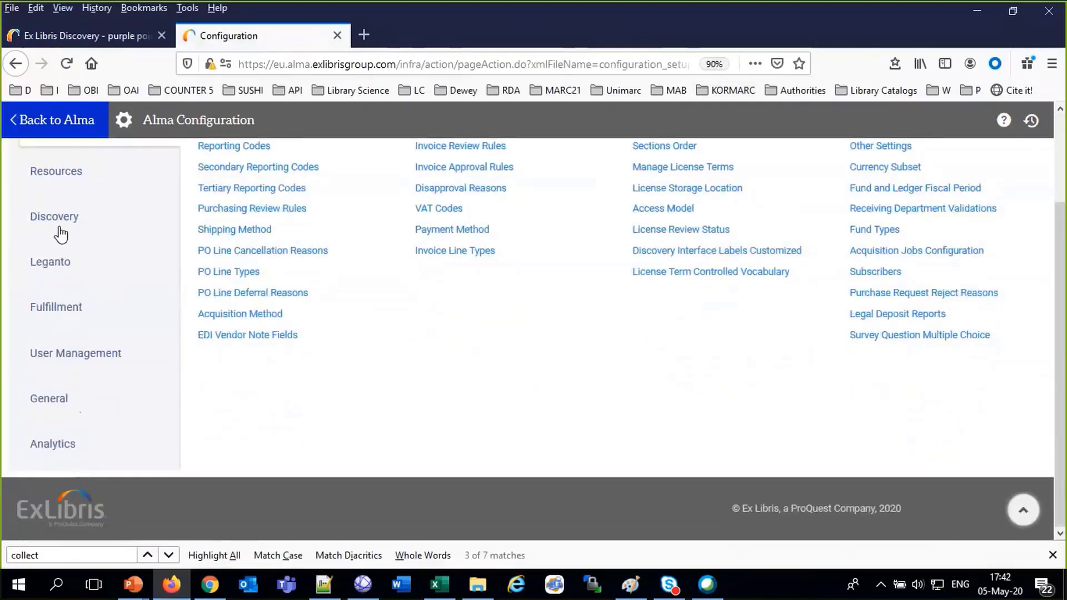
left_click(55, 307)
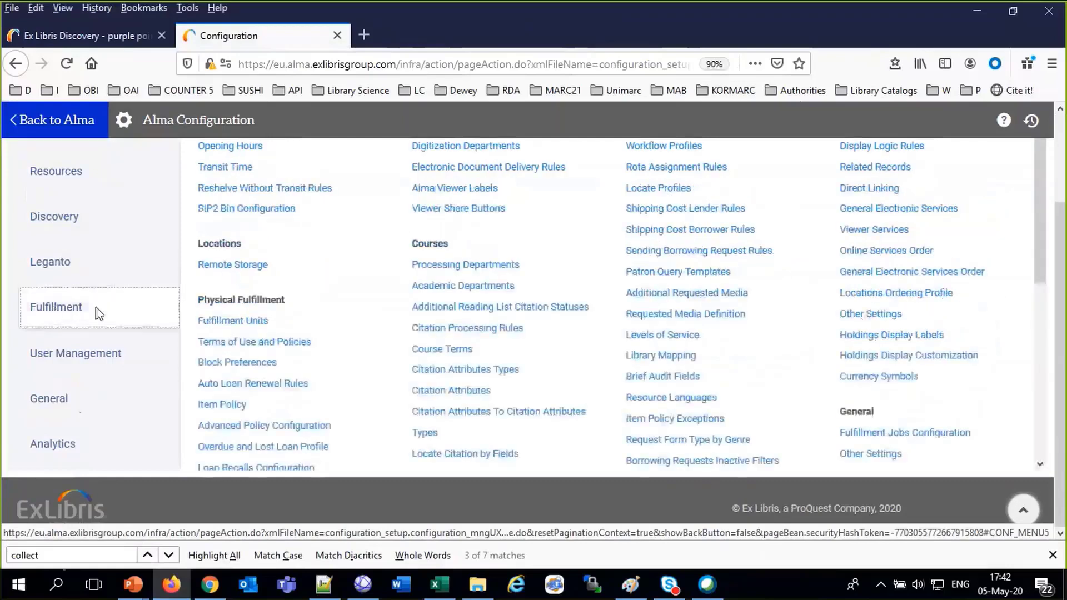
scroll(614, 309, "up", 3)
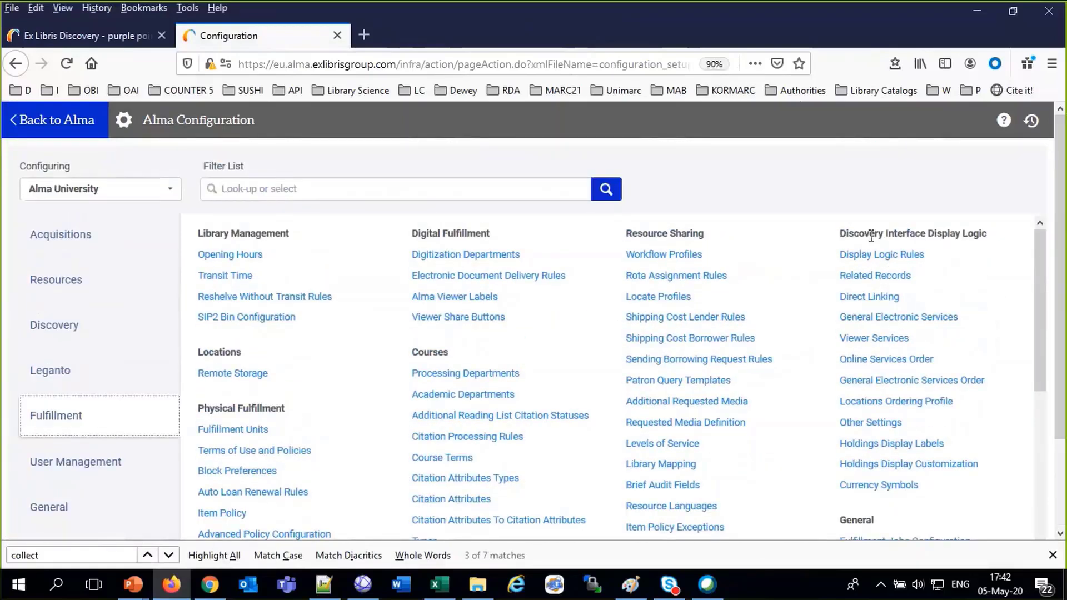
left_click(879, 339)
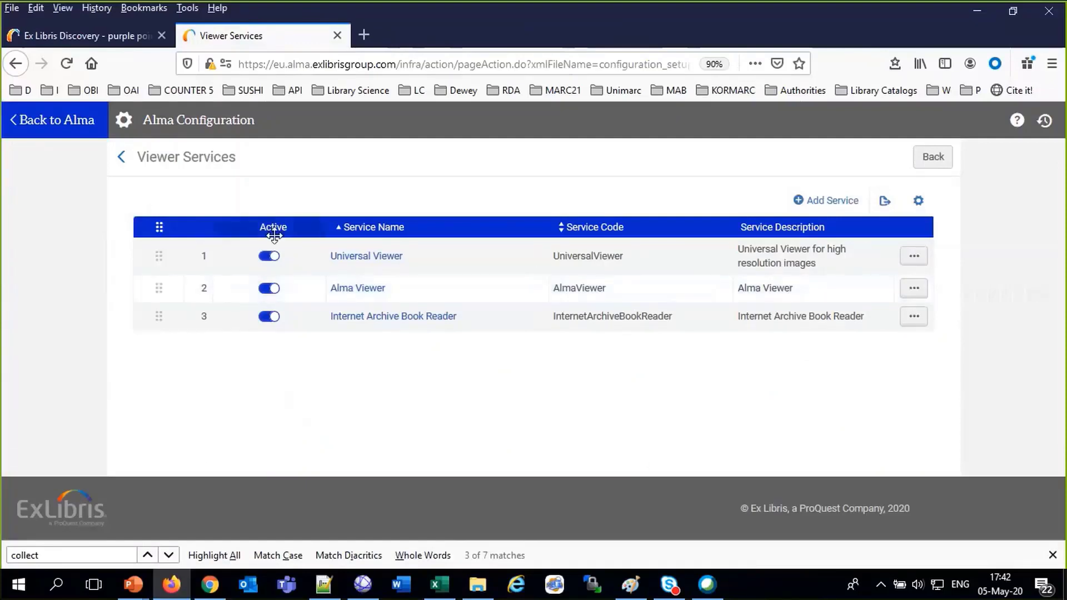
left_click(268, 259)
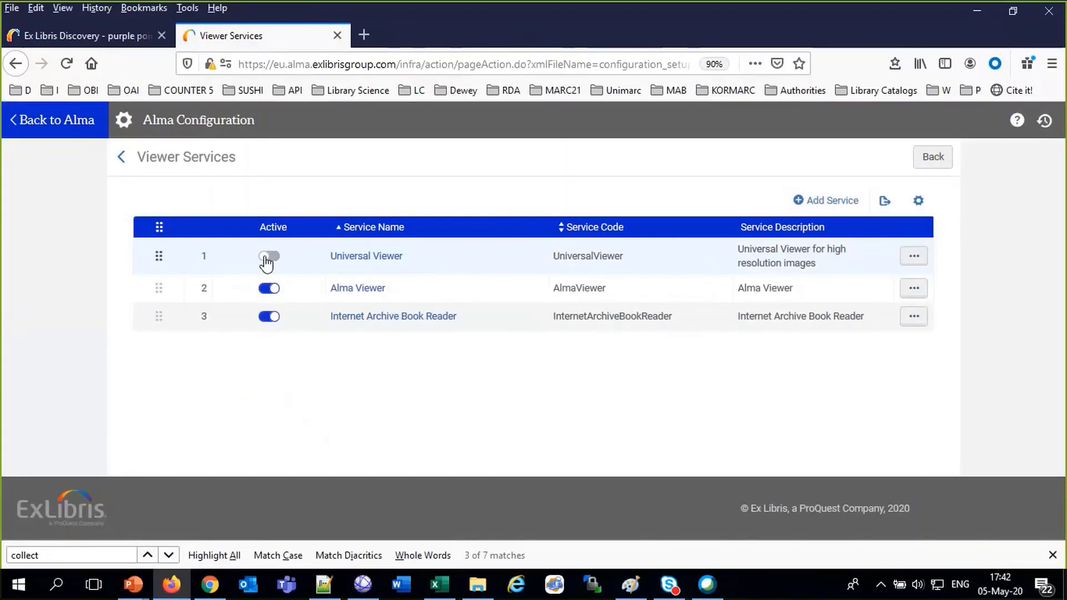
left_click(68, 35)
left_click(45, 351)
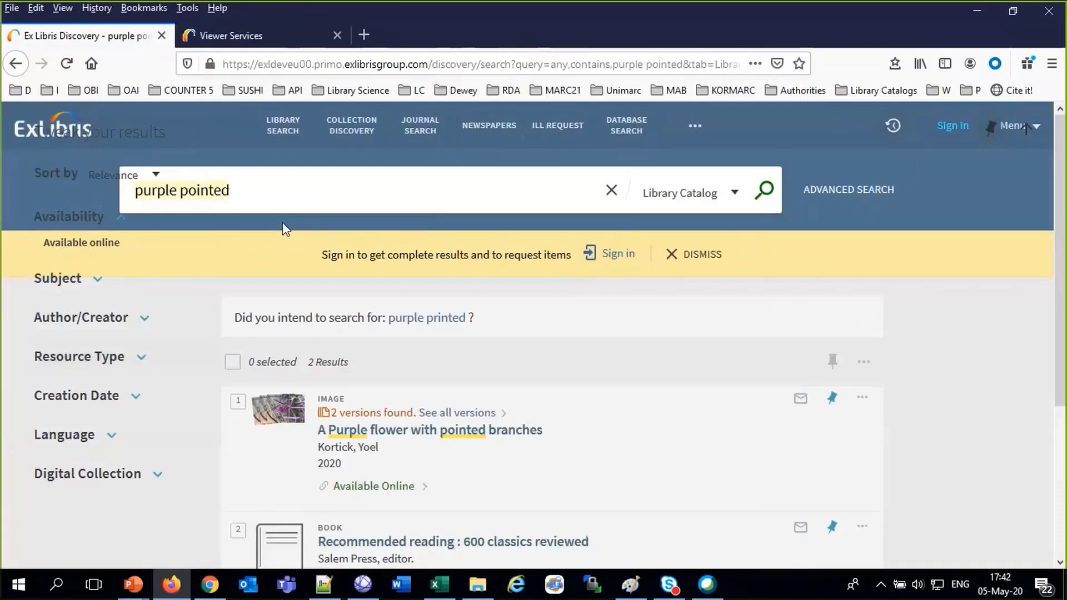
Search Primo for the Hebrew term 'שקד' and view the results
key("alt+shift")
type("שקד")
key("alt+shift")
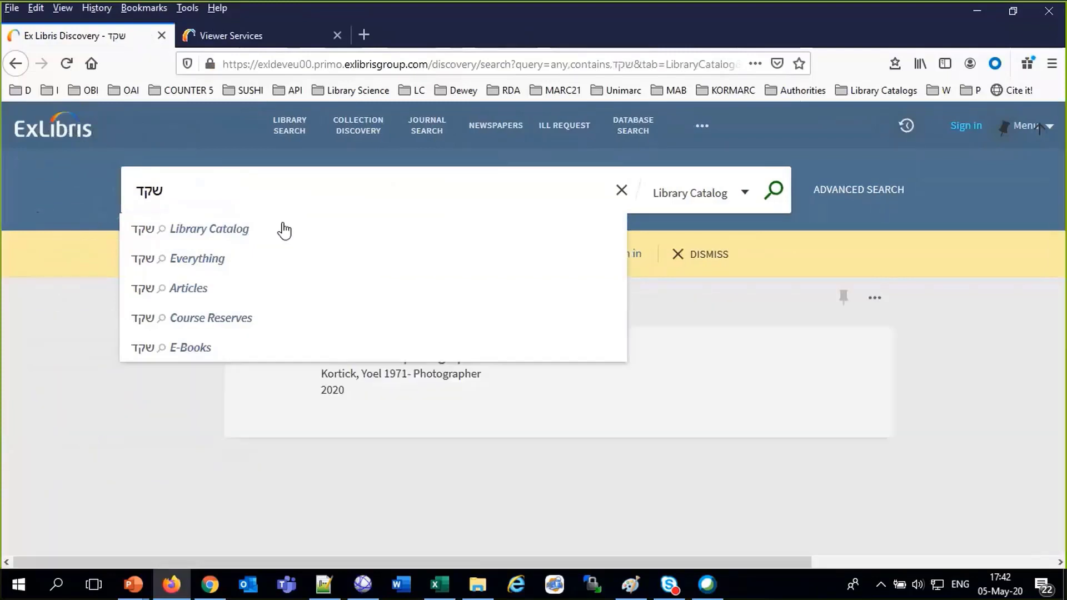
left_click(208, 465)
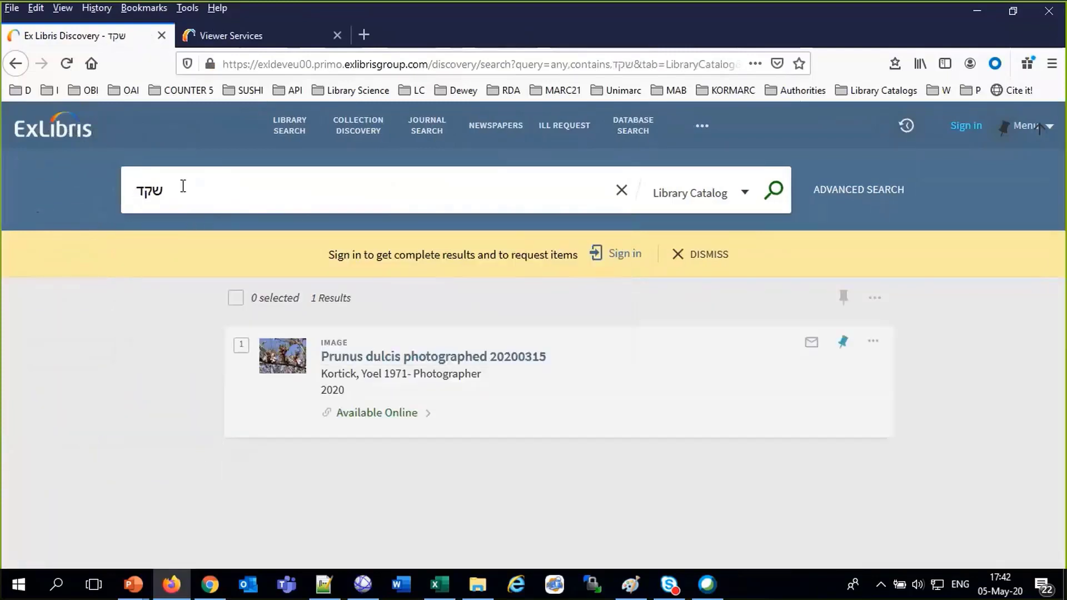
Search Primo for 'prunus' and open the Prunus dulcis record's online access
left_click_drag(199, 175, 117, 192)
type("prunus")
key("Return")
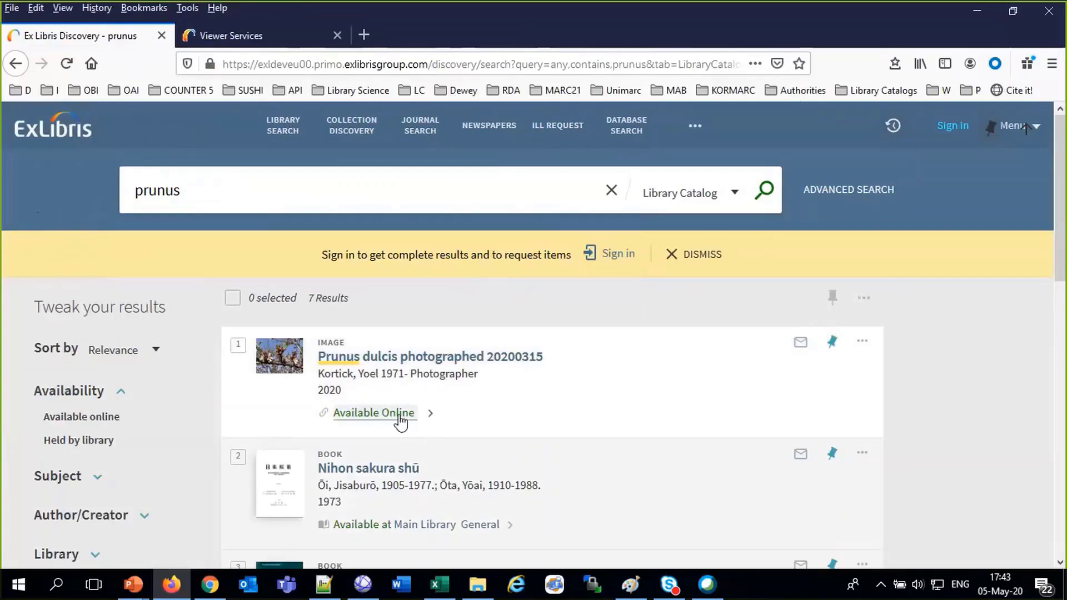
left_click(398, 416)
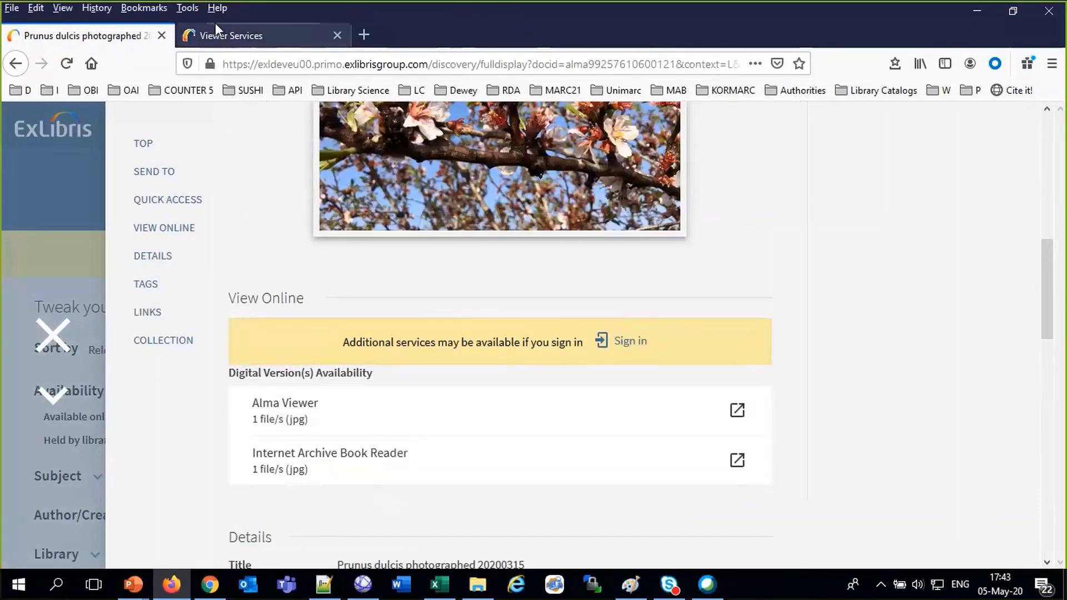
Reactivate Universal Viewer in Alma and close the Primo Prunus dulcis record
left_click(215, 25)
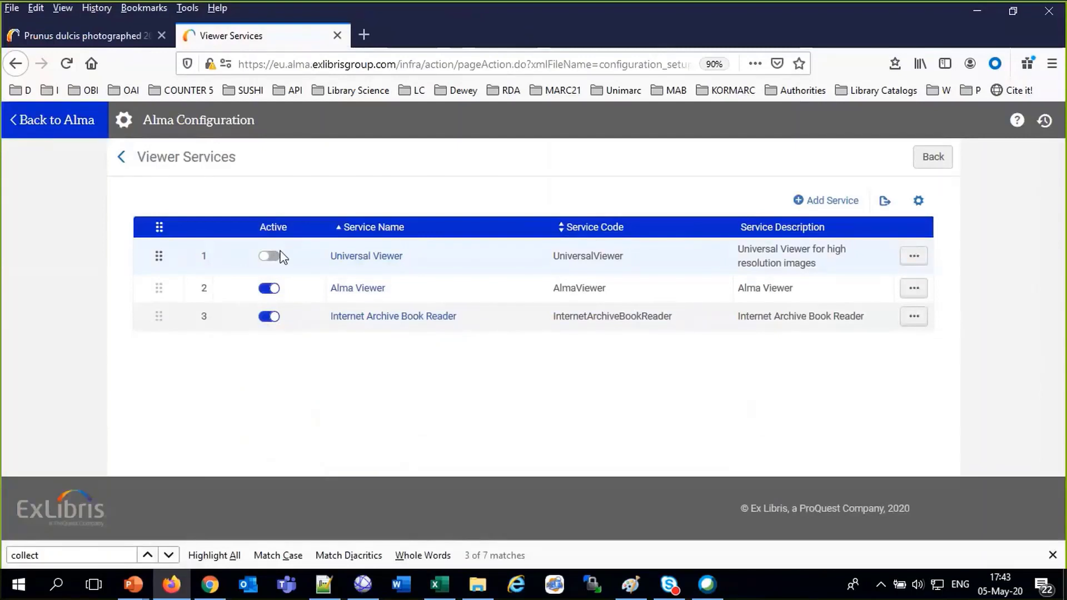
left_click(278, 256)
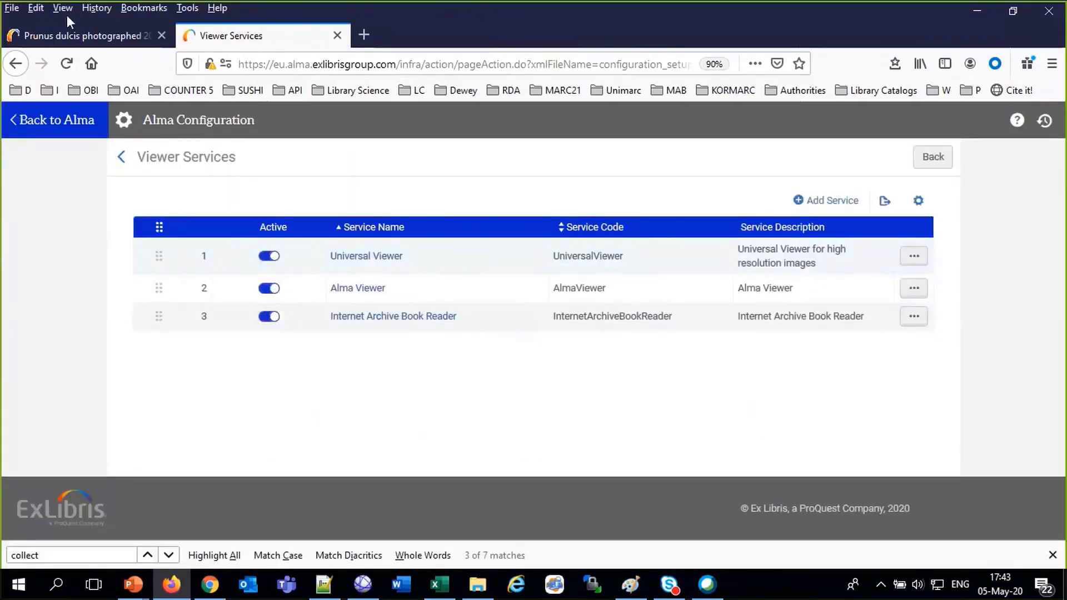
left_click(68, 28)
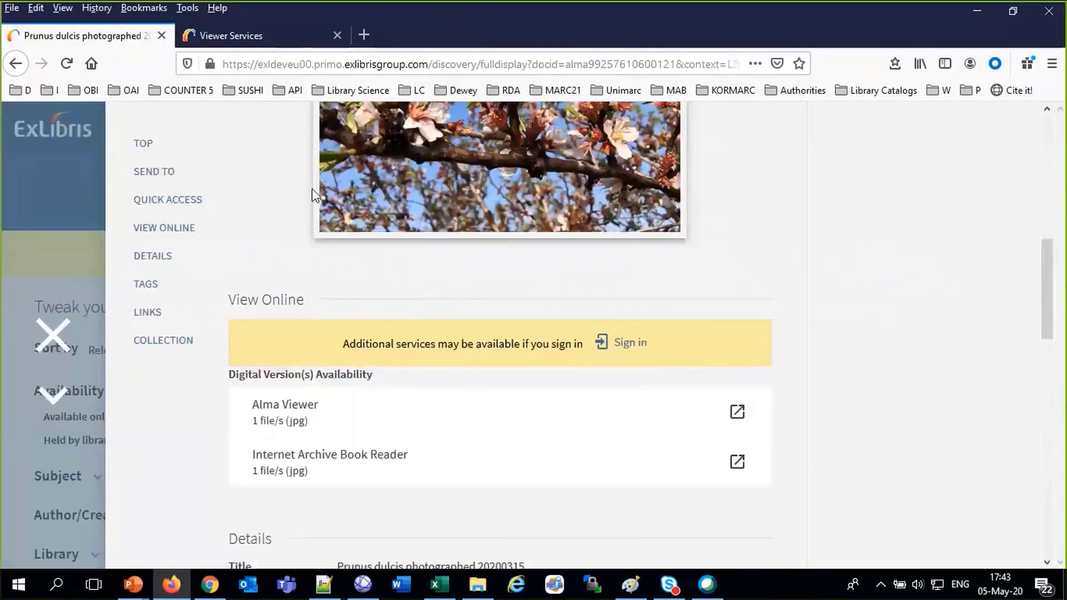
scroll(312, 188, "up", 3)
left_click(62, 335)
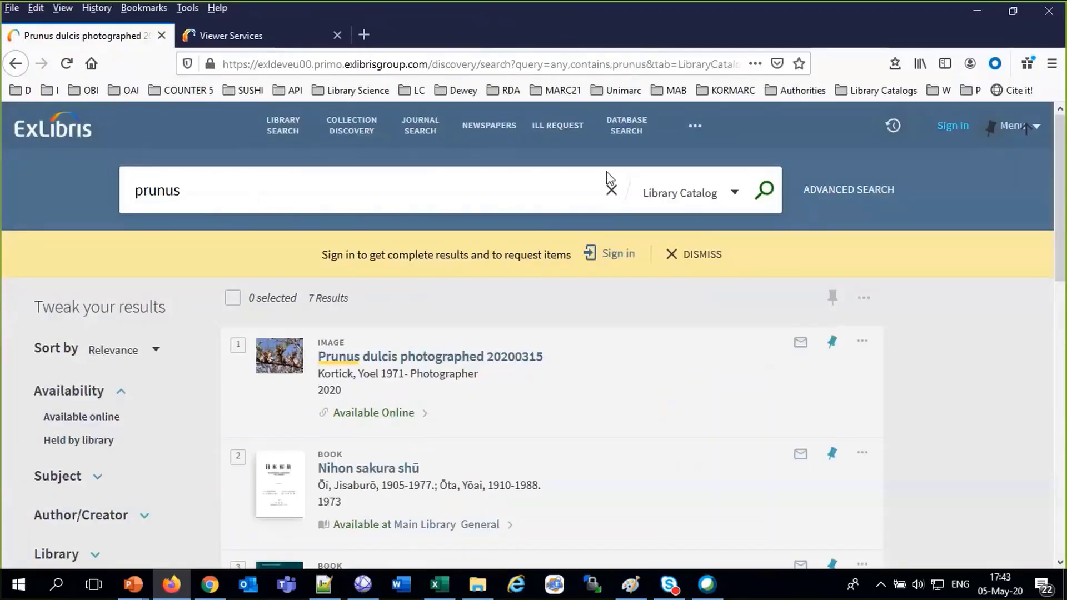
Rerun the 'prunus' search and confirm the Prunus dulcis record offers all three viewers
left_click(760, 190)
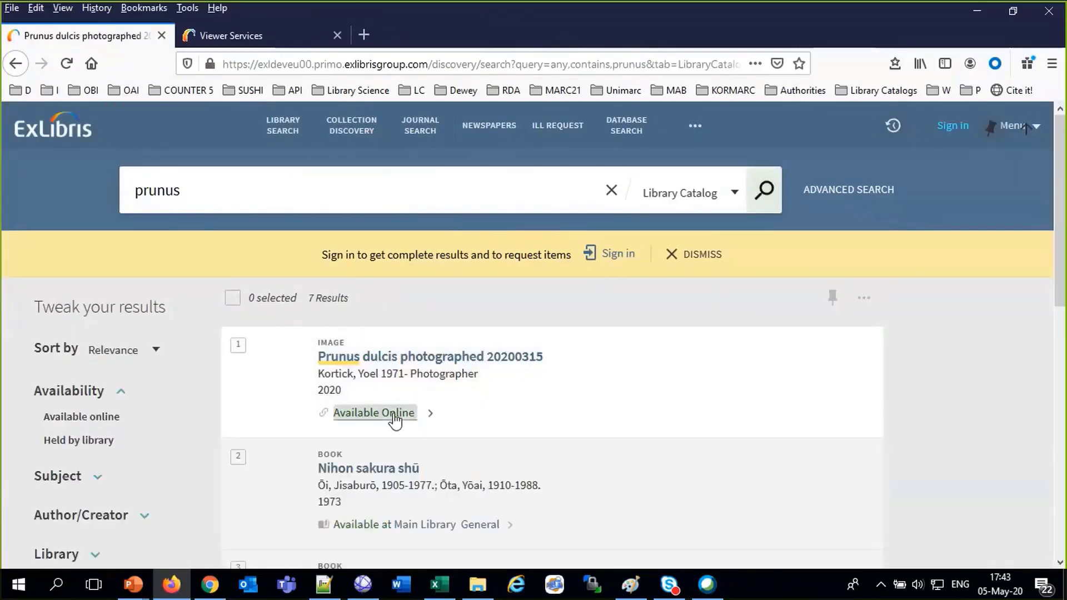
left_click(395, 418)
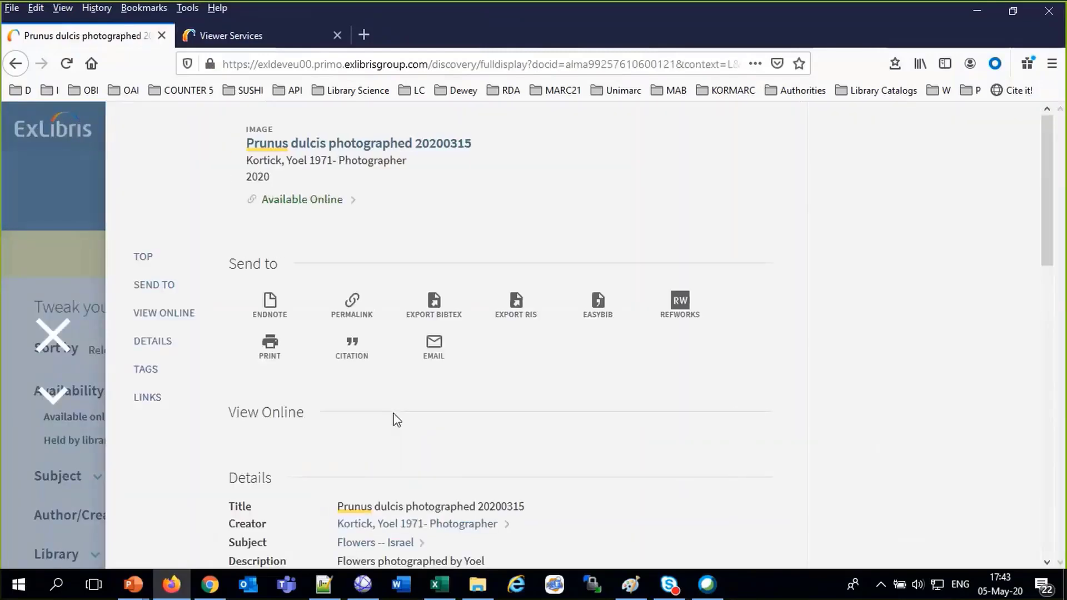
scroll(395, 416, "down", 3)
scroll(394, 415, "up", 3)
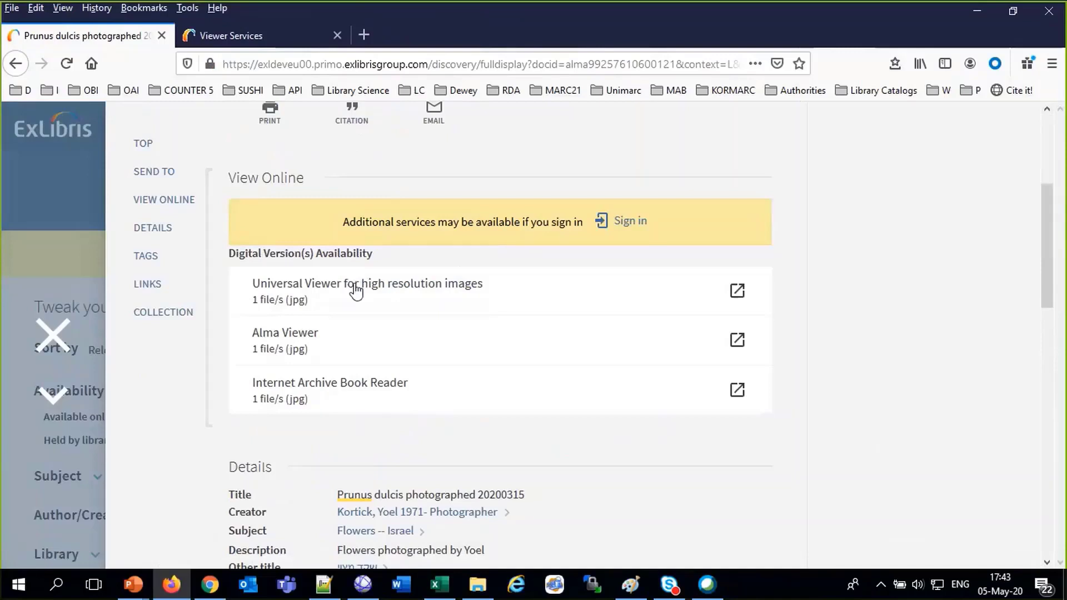
left_click(235, 39)
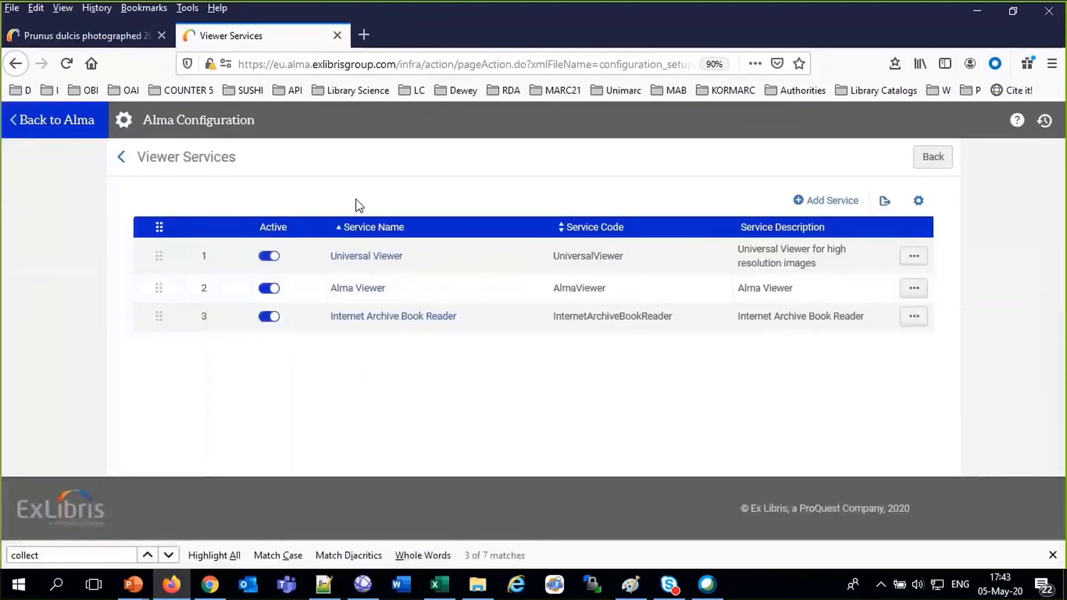
Edit the Universal Viewer service, review its Service Availability Rules, and start a new rule
left_click(913, 257)
left_click(877, 280)
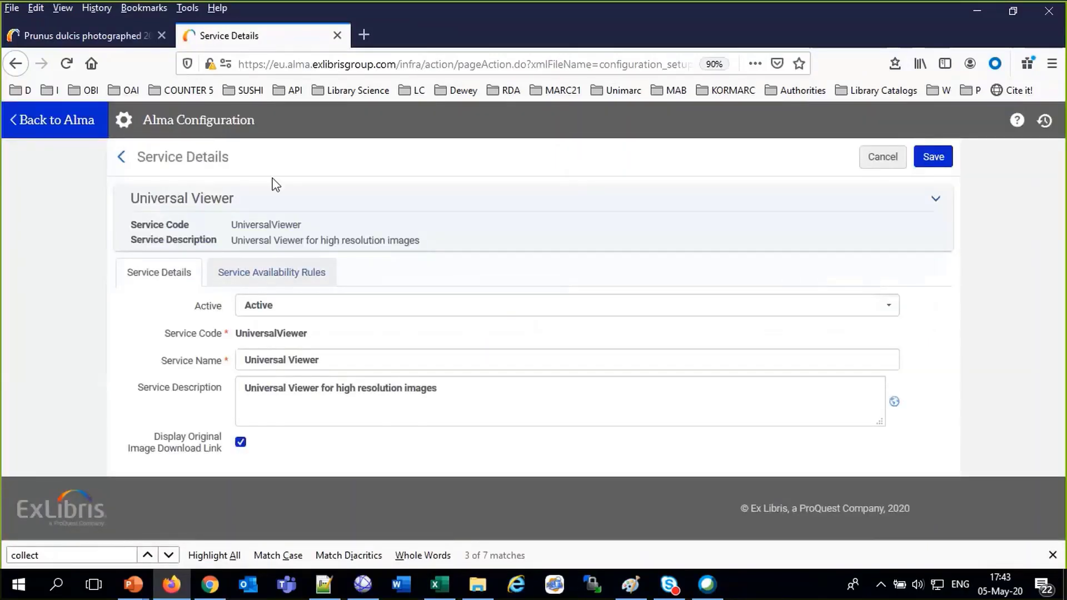
left_click(242, 281)
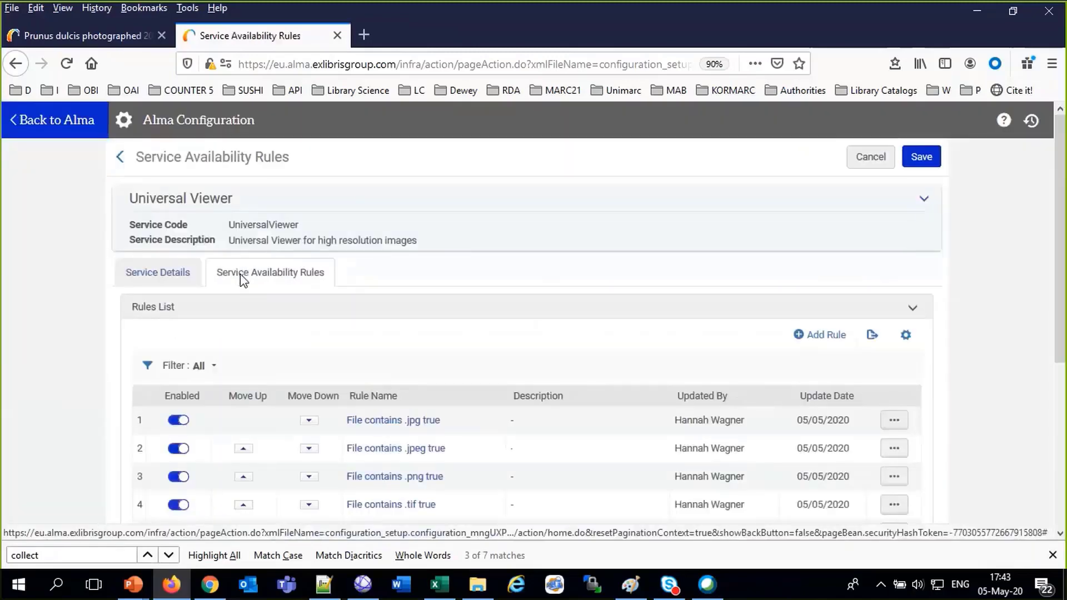
scroll(308, 384, "down", 3)
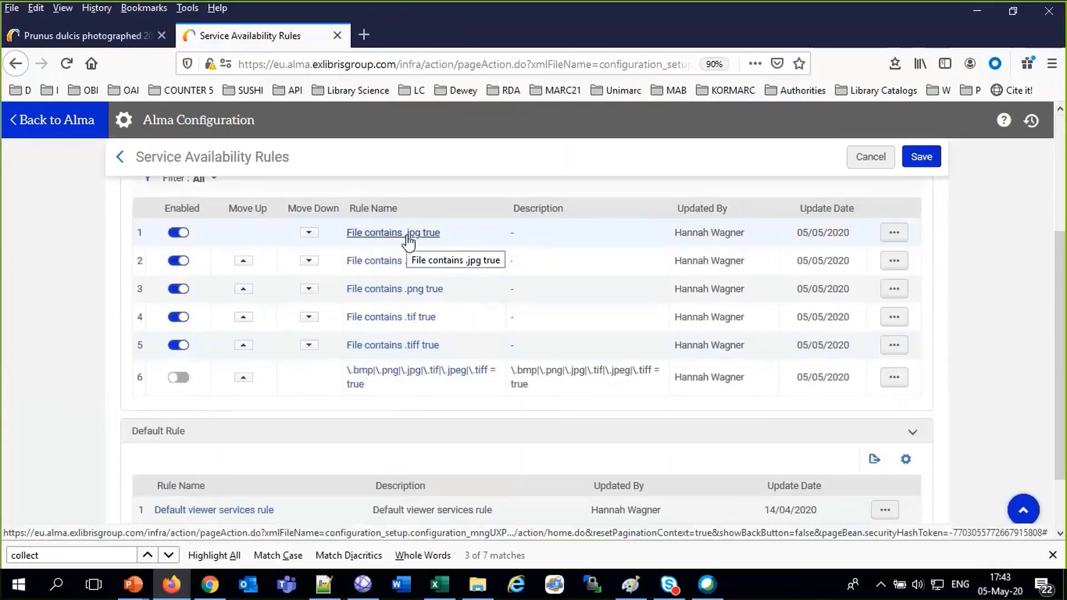
scroll(607, 311, "up", 3)
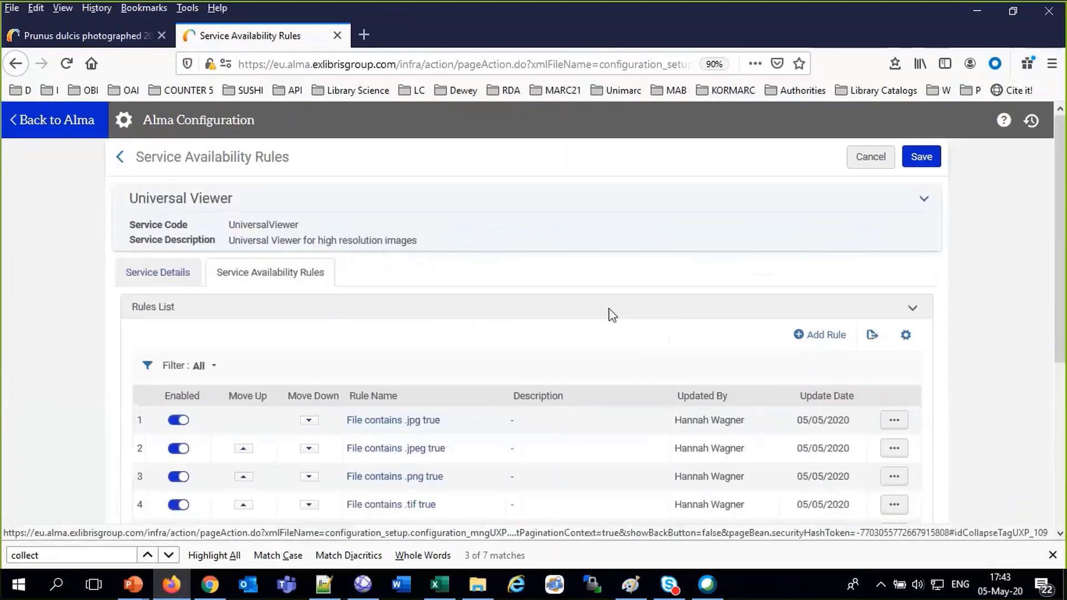
left_click(805, 337)
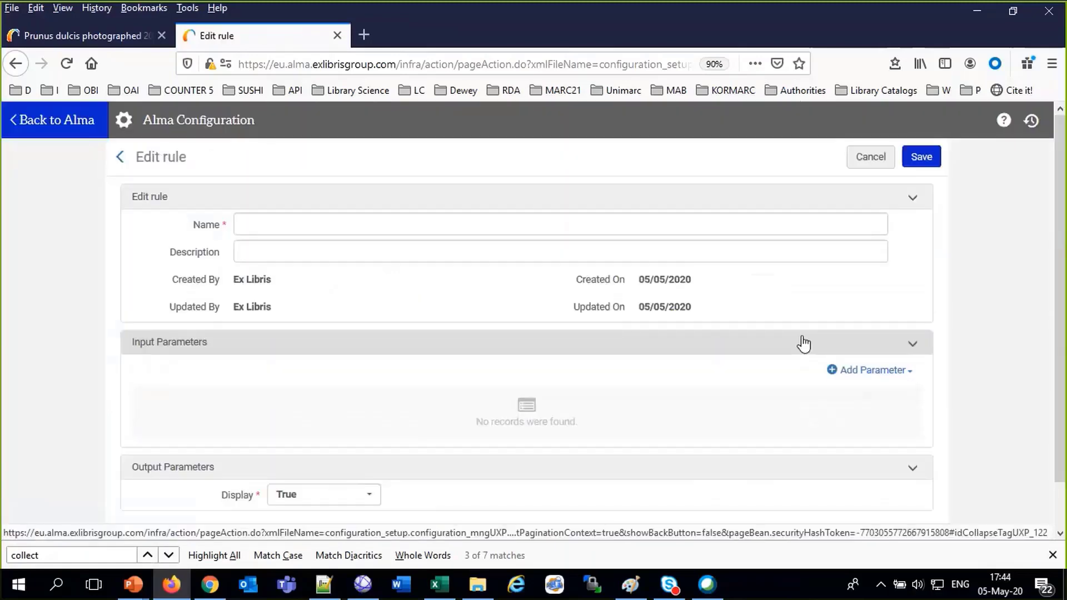
Draft a Representation's Files contains '.jpg' condition with Display output, then cancel the rule unsaved
left_click(859, 372)
left_click(679, 213)
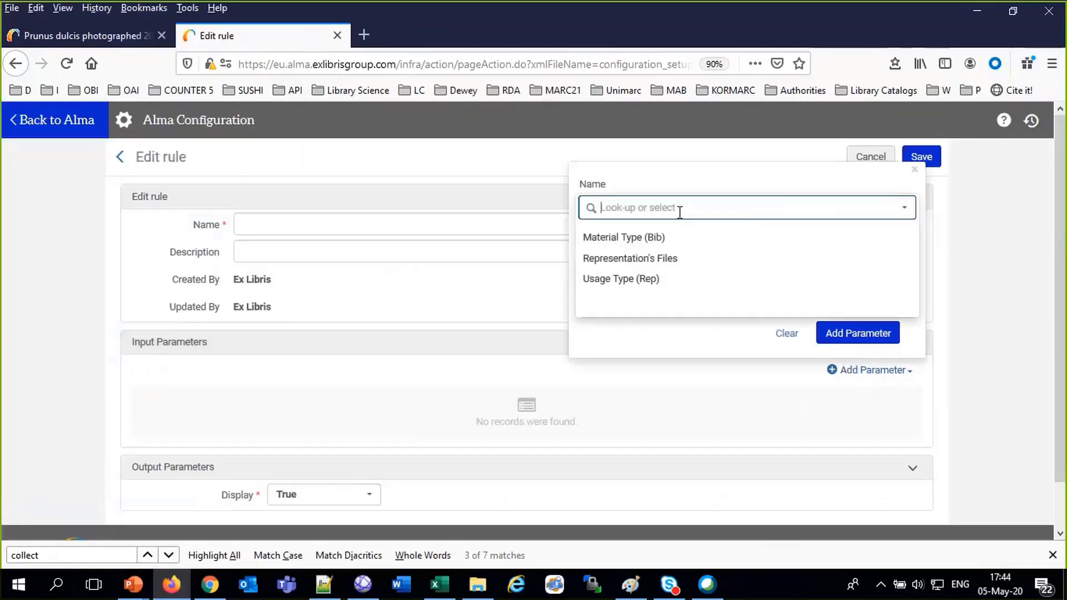
left_click(679, 260)
left_click(680, 259)
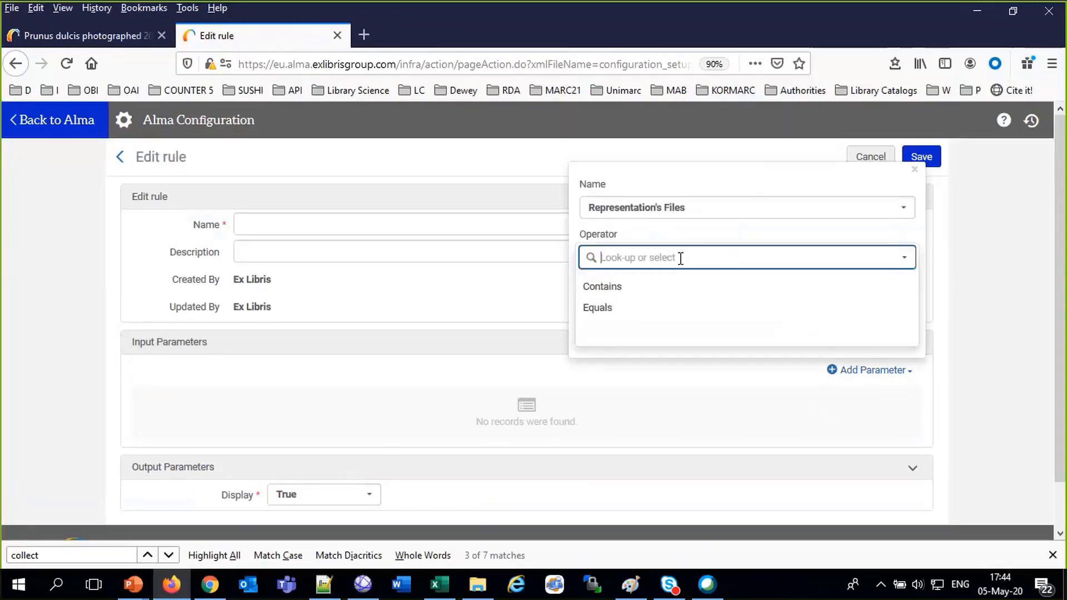
left_click(661, 293)
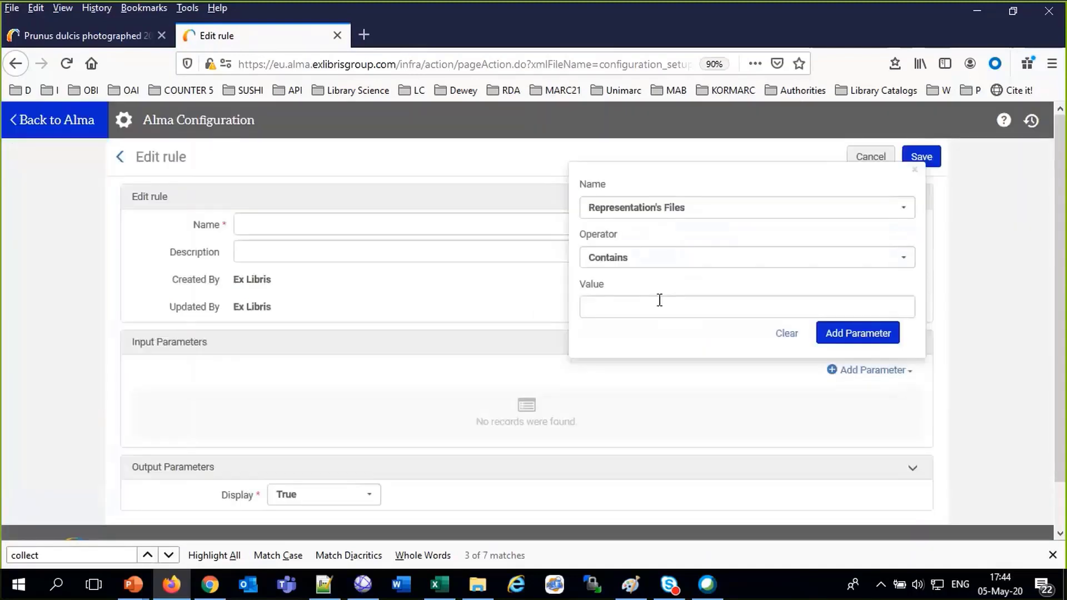
left_click(657, 306)
type(".p")
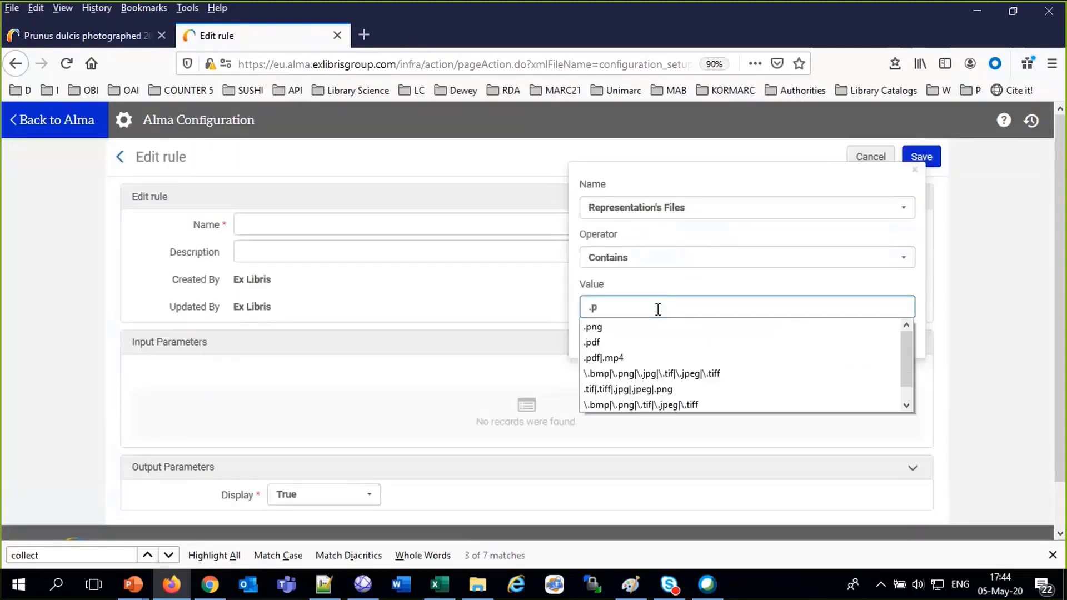
key("BackSpace")
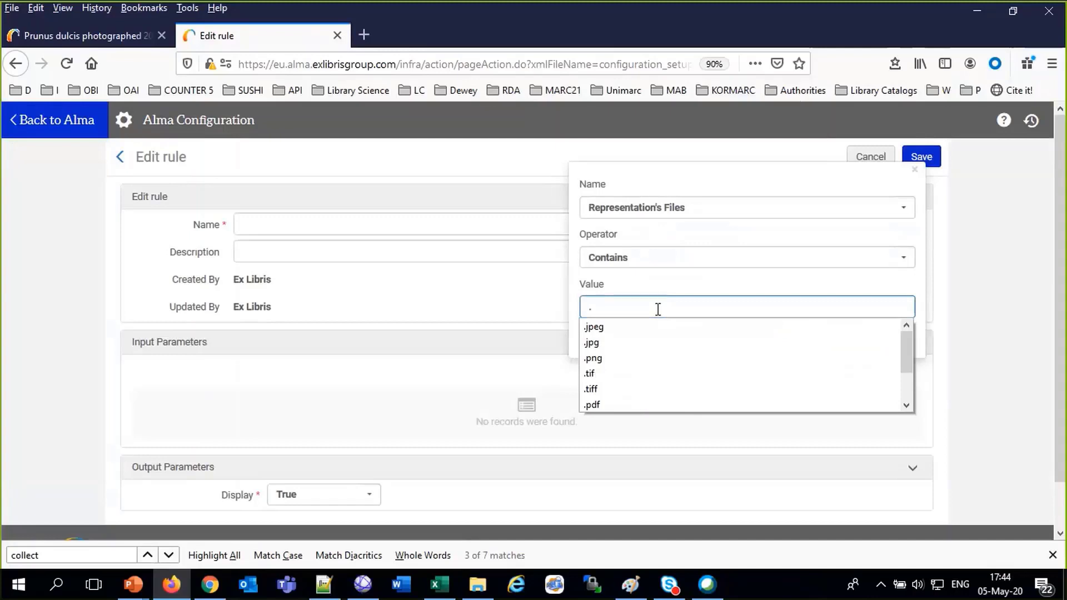
type("jpg")
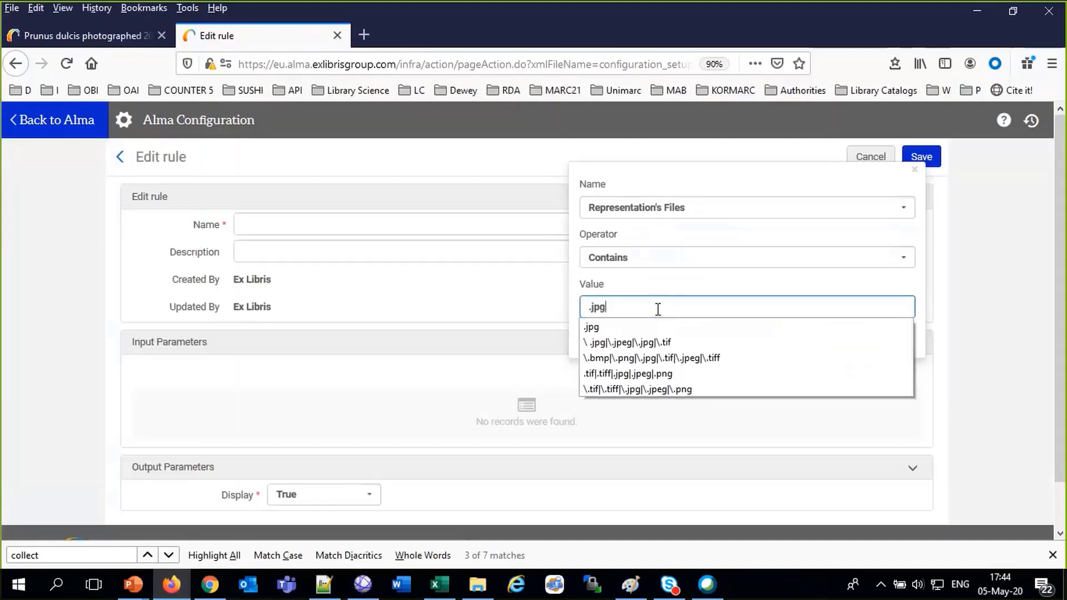
left_click(482, 362)
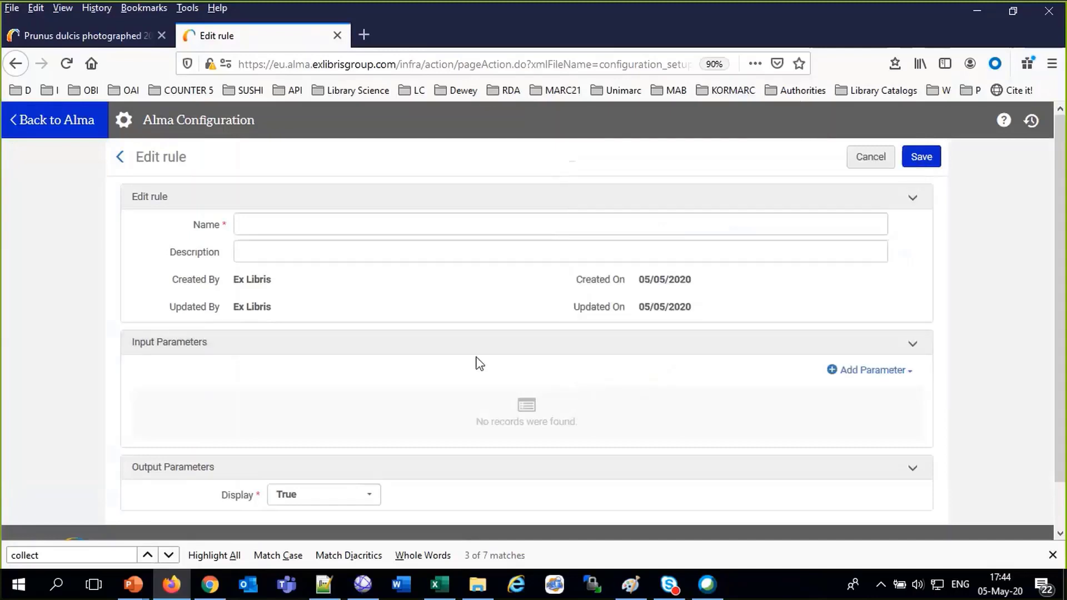
left_click(290, 503)
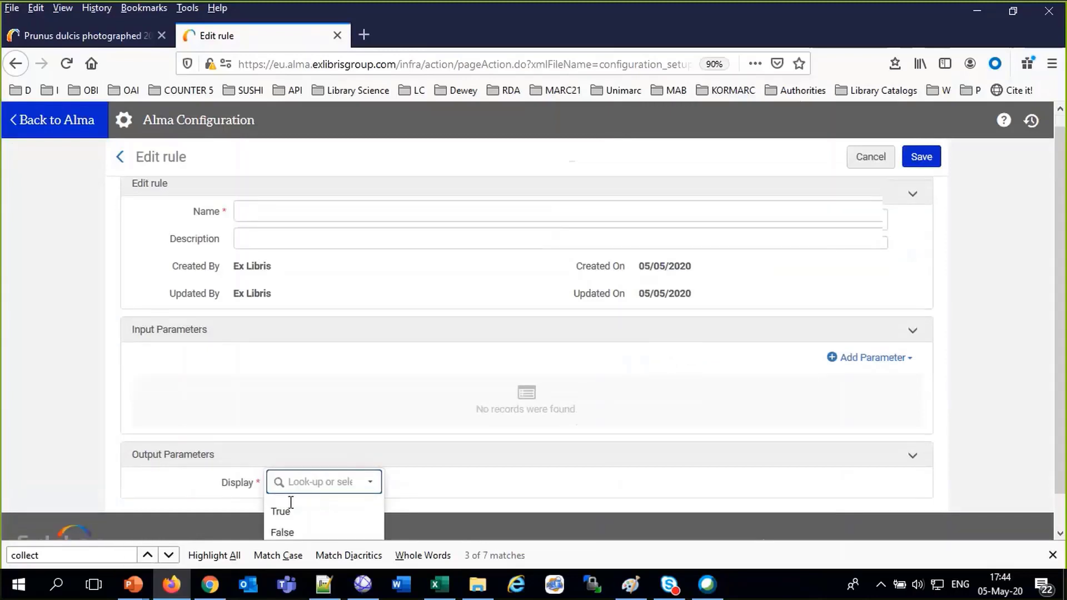
left_click(866, 157)
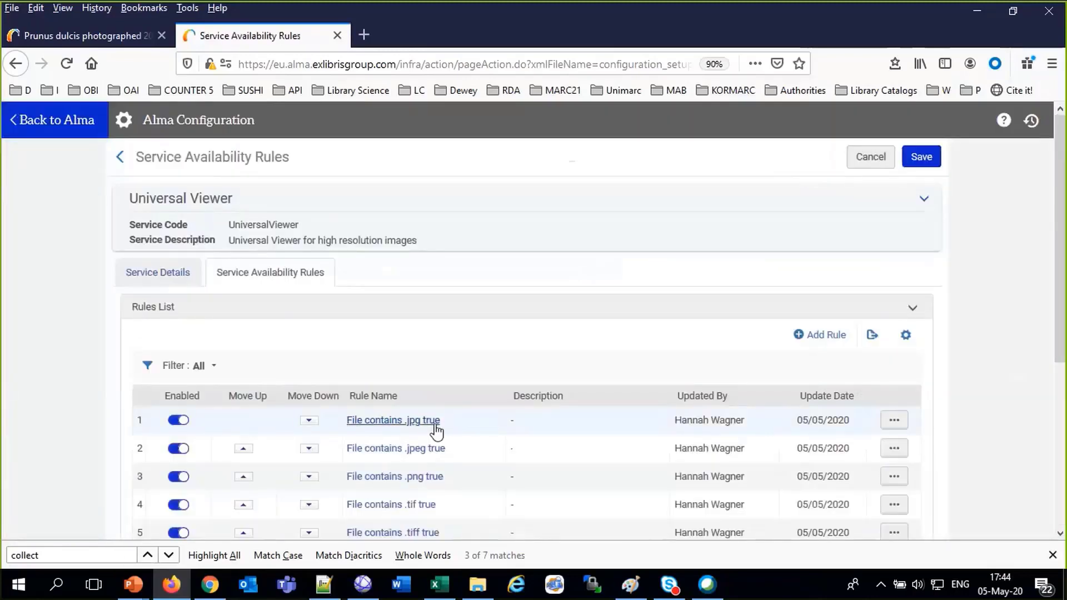
Disable the Universal Viewer's 'File contains .jpg true' rule and save the changes
left_click(891, 422)
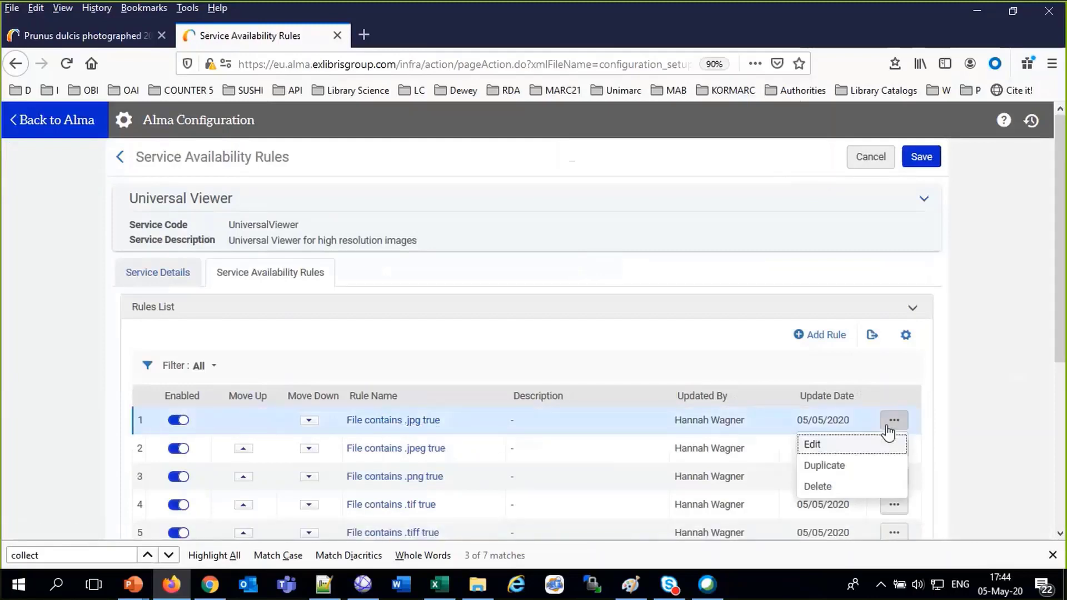
left_click(812, 447)
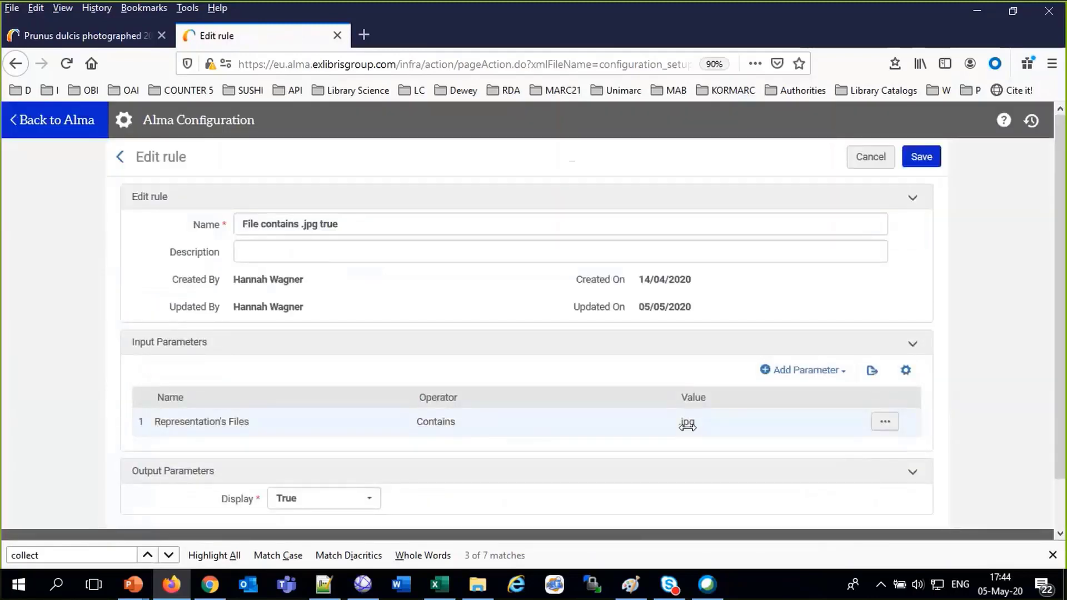
left_click(935, 157)
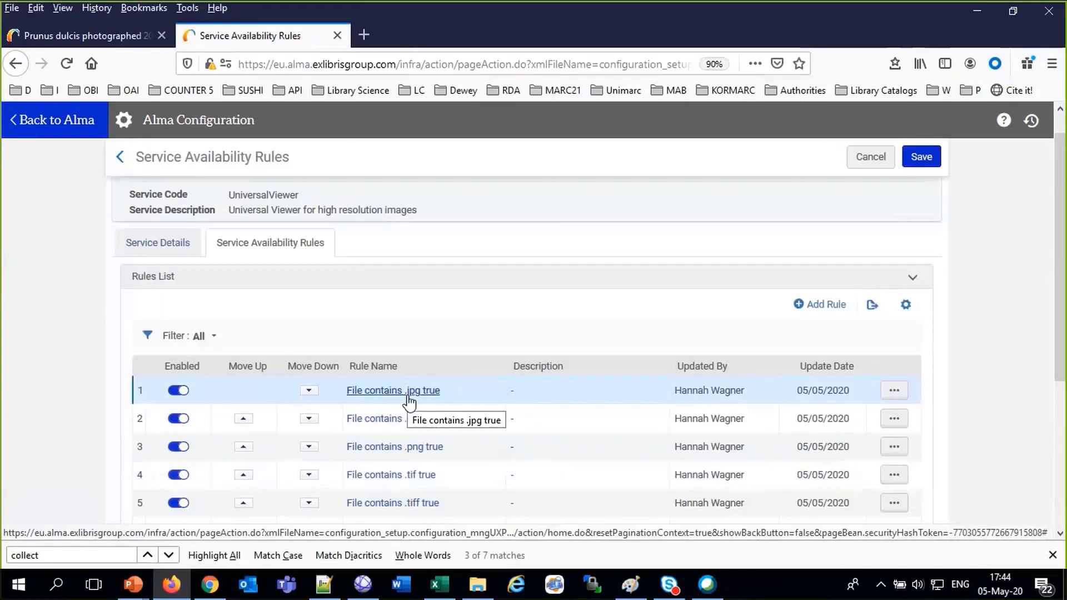
left_click(178, 390)
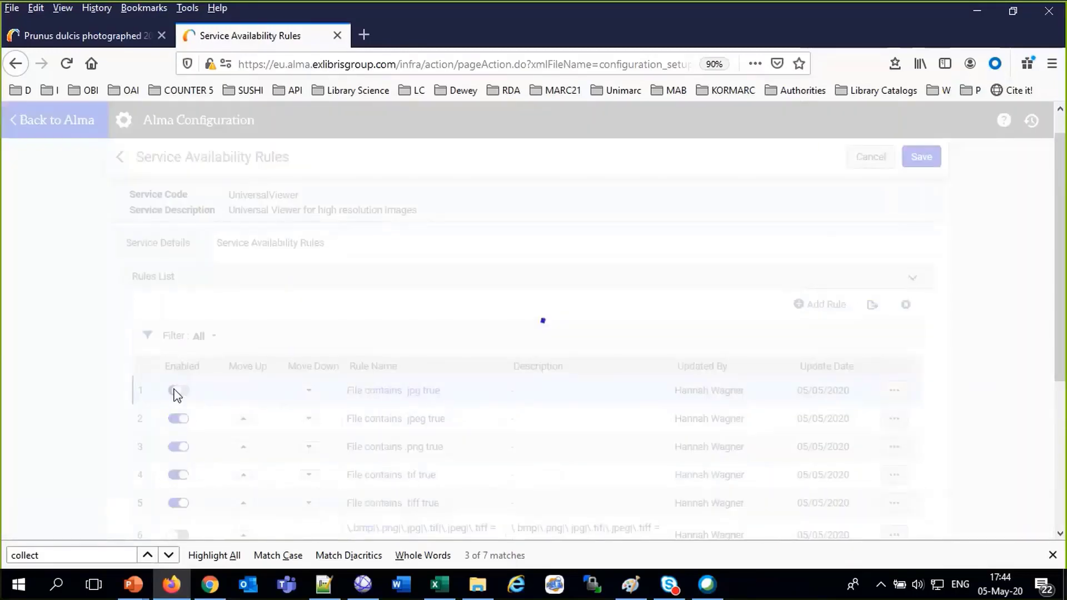
left_click(921, 157)
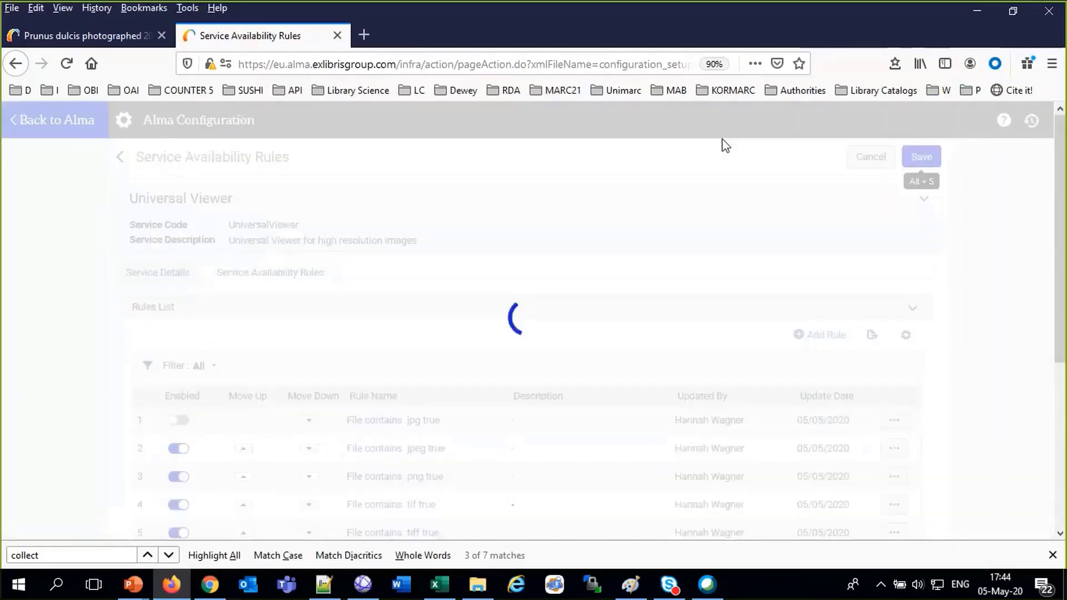
Rerun the 'prunus' search and check the Prunus dulcis record now offers only two viewers
left_click(72, 38)
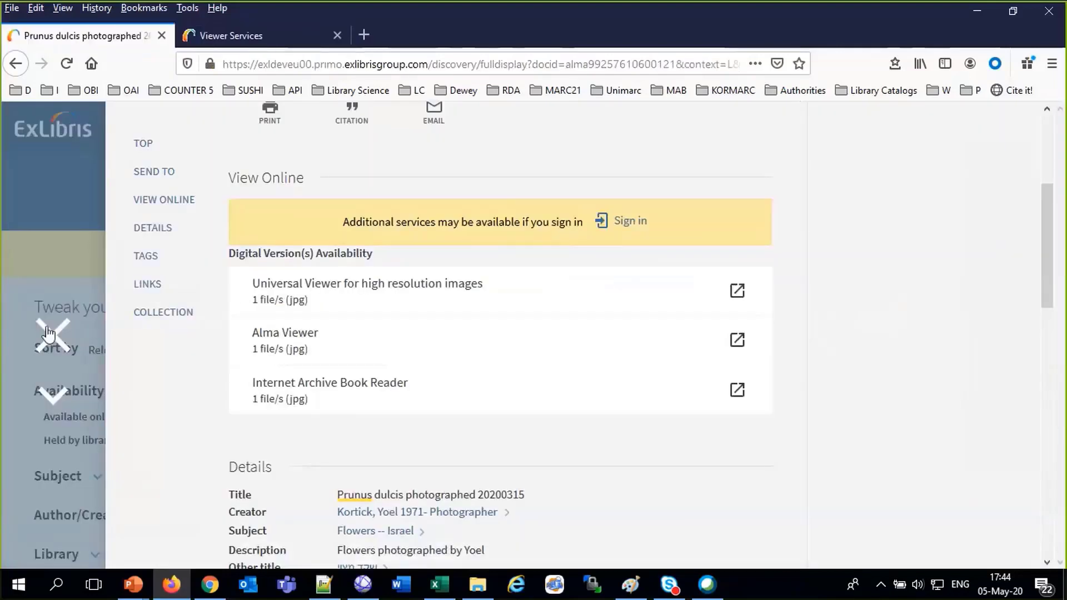
left_click(51, 334)
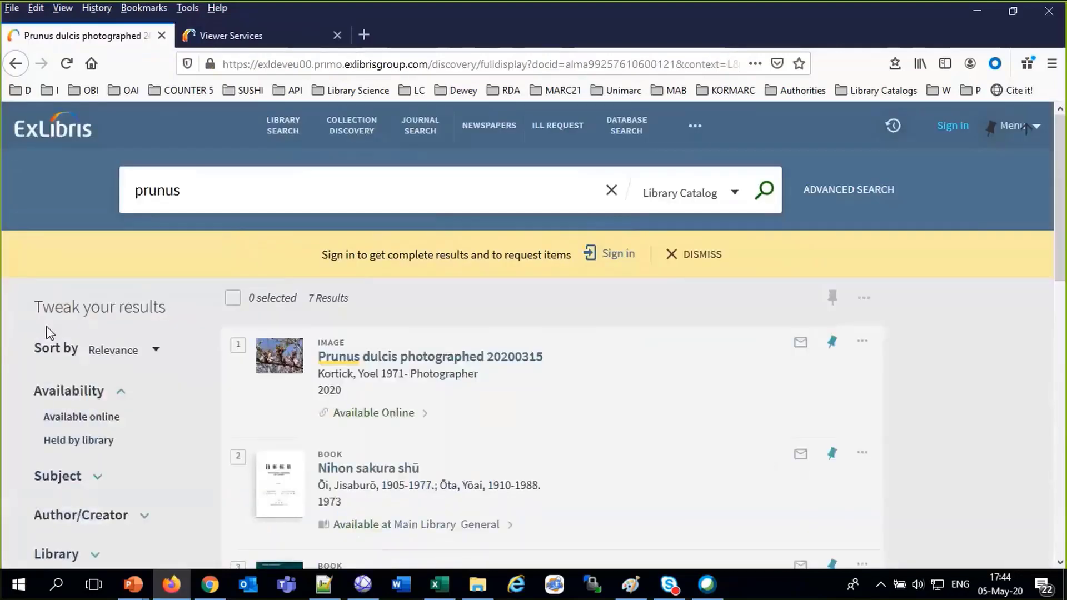
left_click(763, 205)
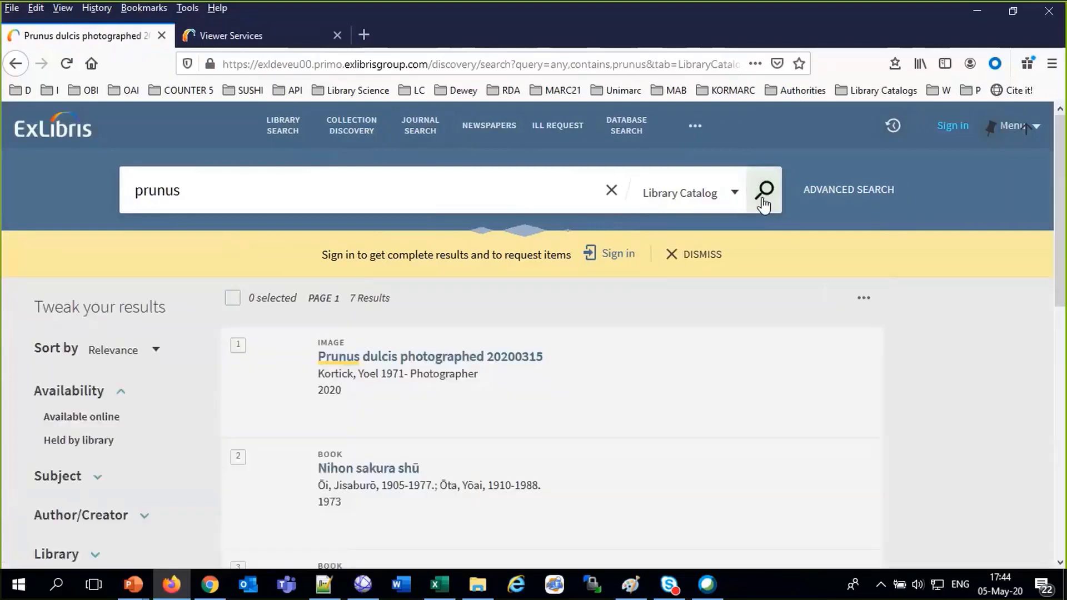
left_click(382, 417)
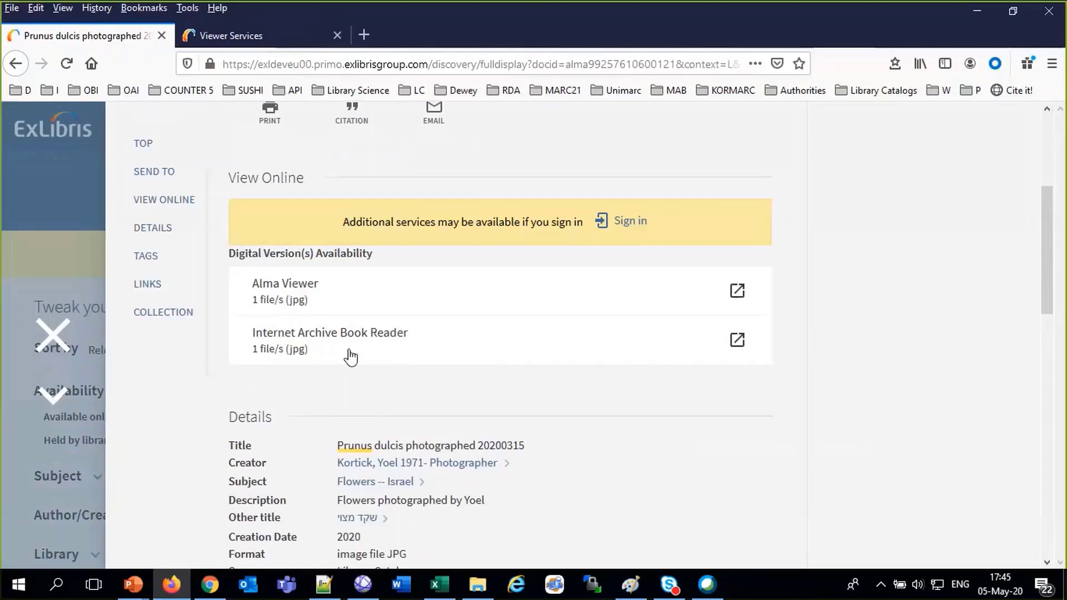
left_click(230, 37)
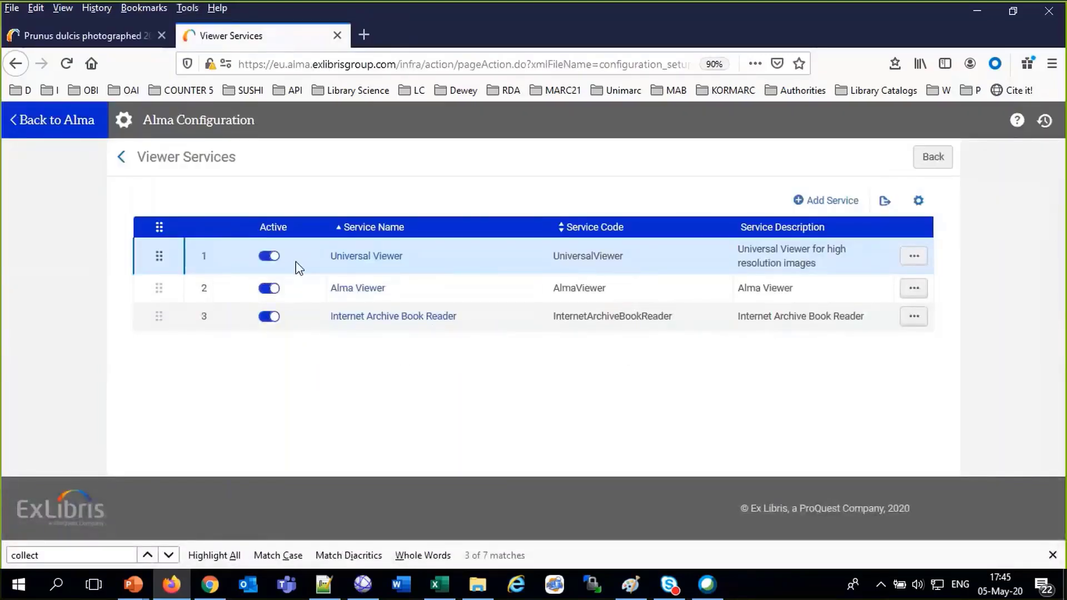
Re-enable the Universal Viewer's 'File contains .jpg true' rule and save
left_click(914, 257)
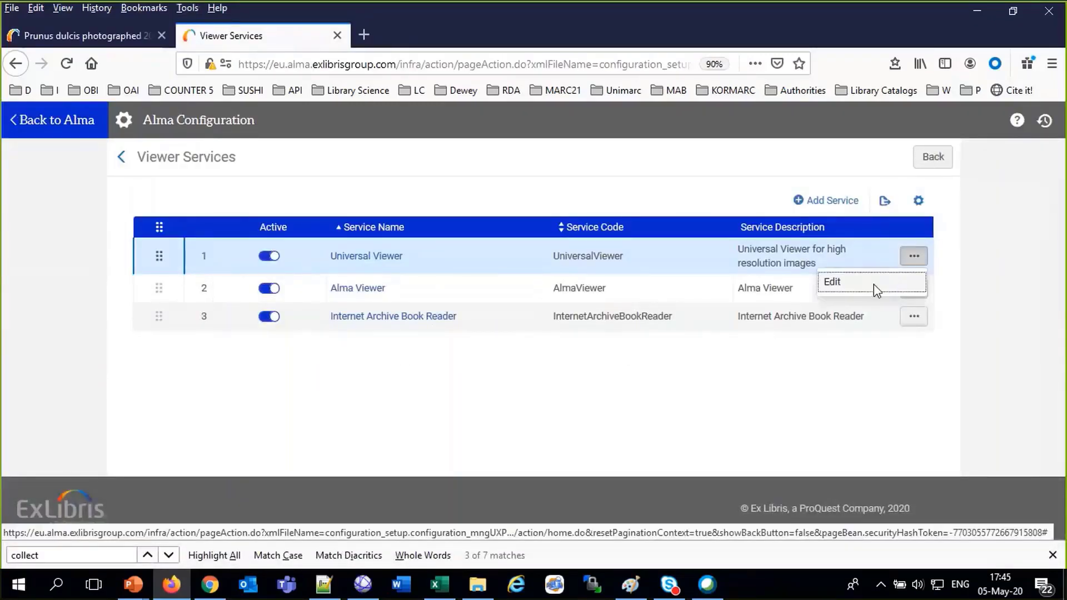
left_click(873, 285)
left_click(249, 280)
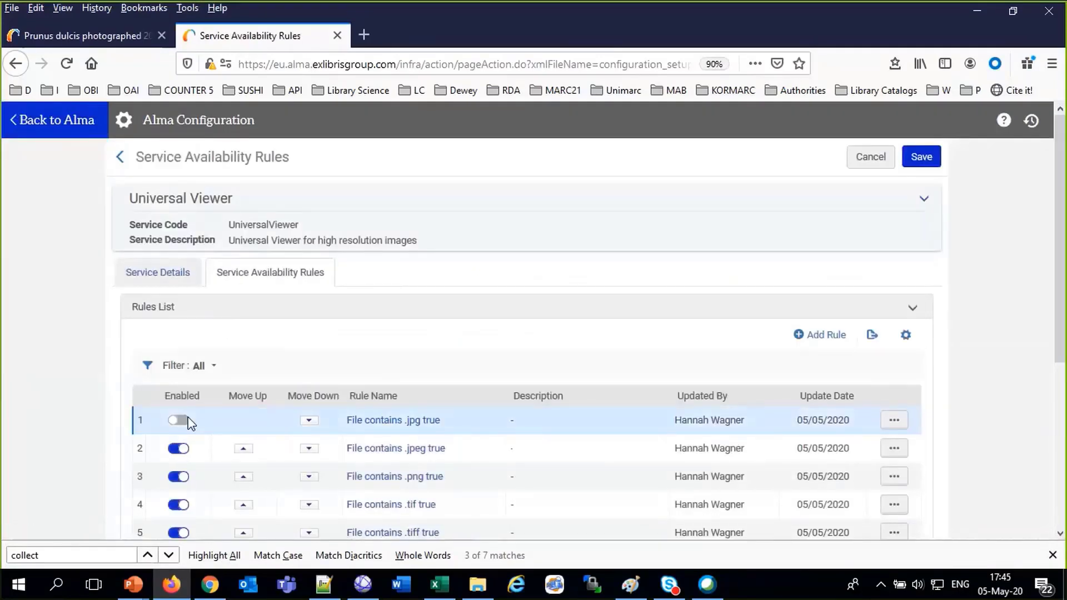
left_click(189, 424)
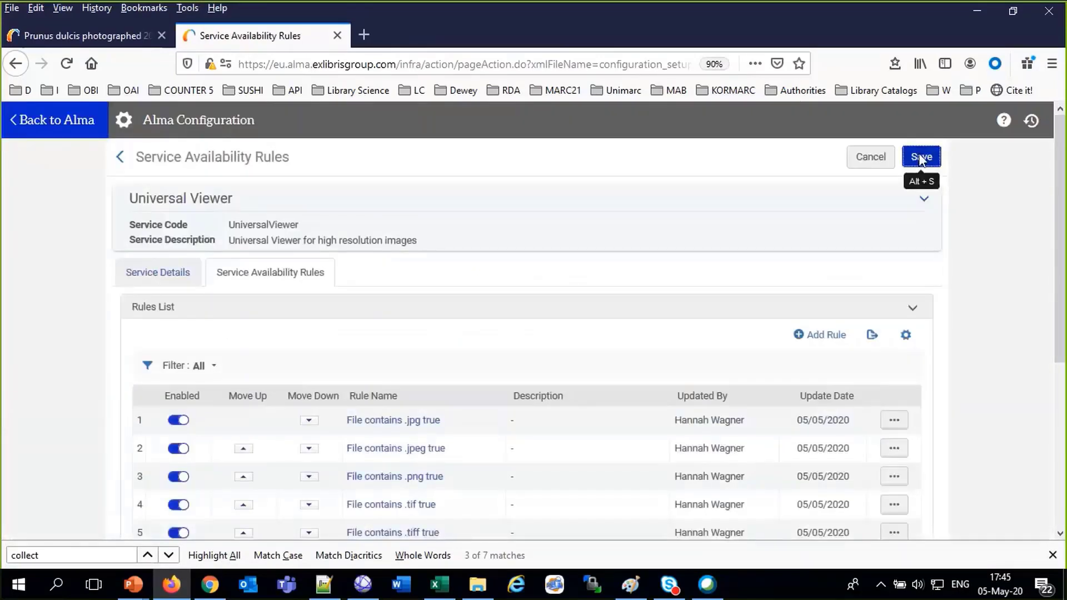
left_click(919, 159)
Rerun the 'prunus' search and confirm the Prunus dulcis record offers all three viewers again
left_click(142, 33)
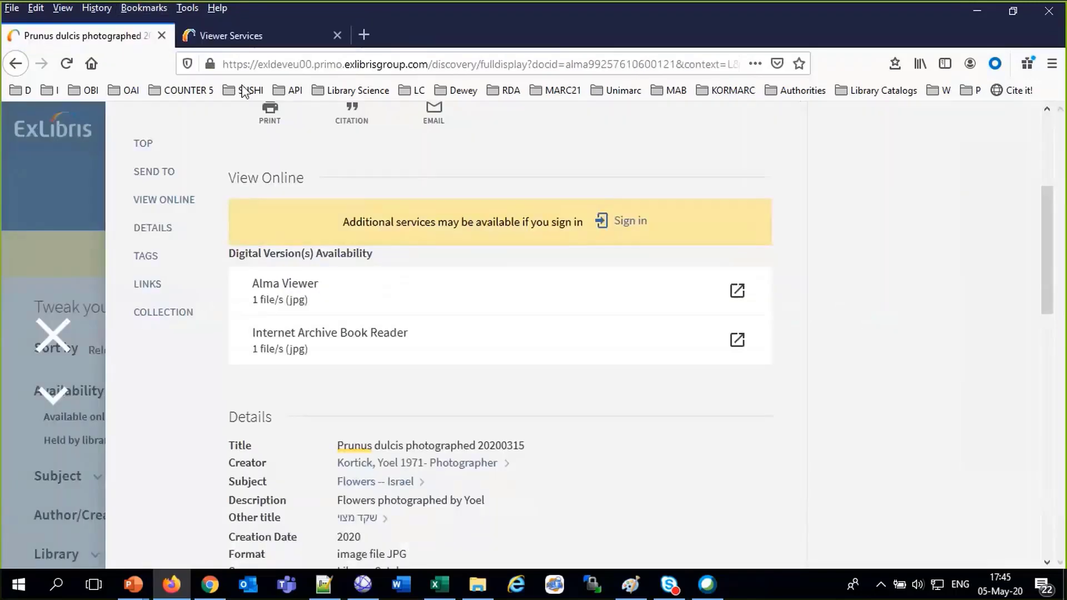
left_click(53, 335)
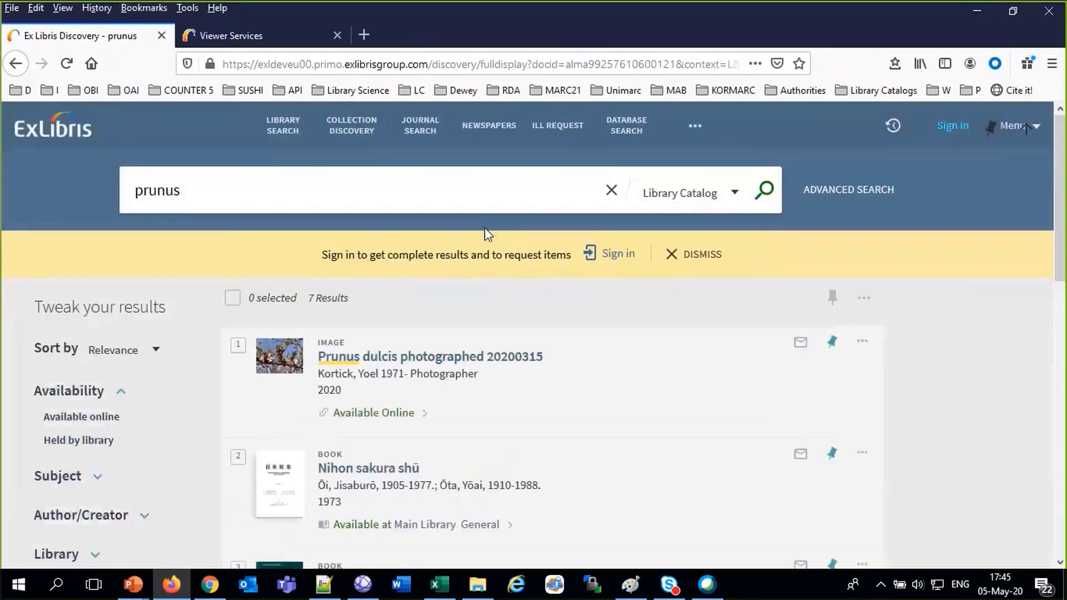
left_click(765, 193)
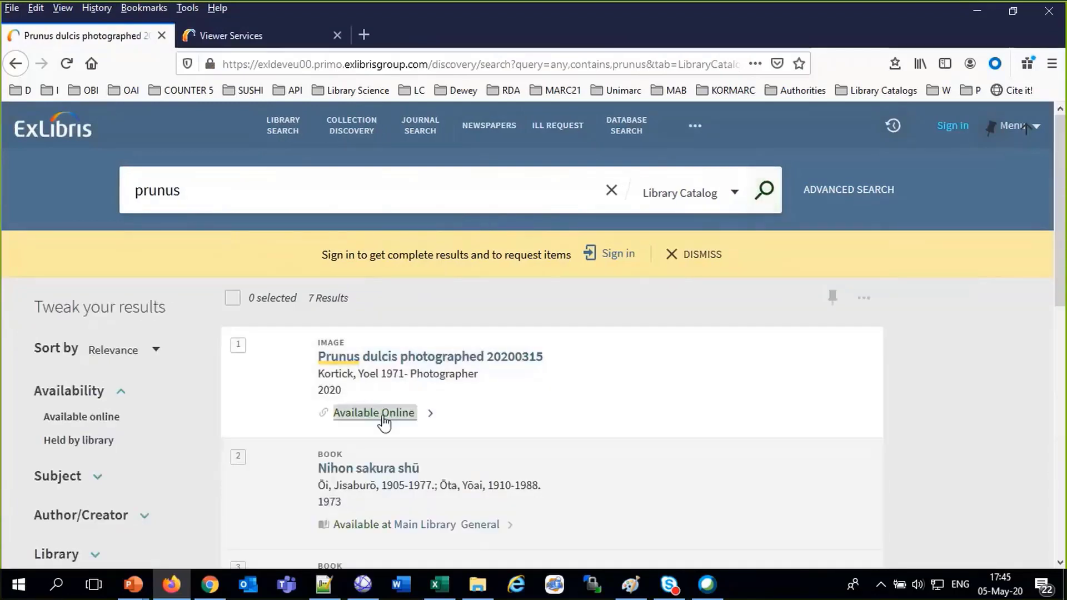
left_click(383, 414)
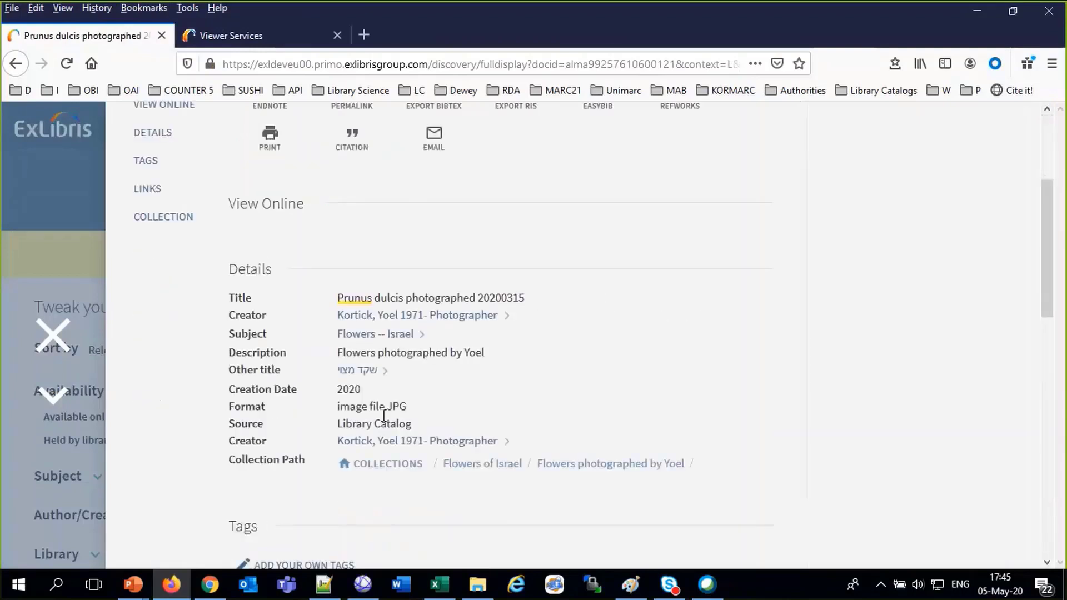
scroll(383, 423, "up", 4)
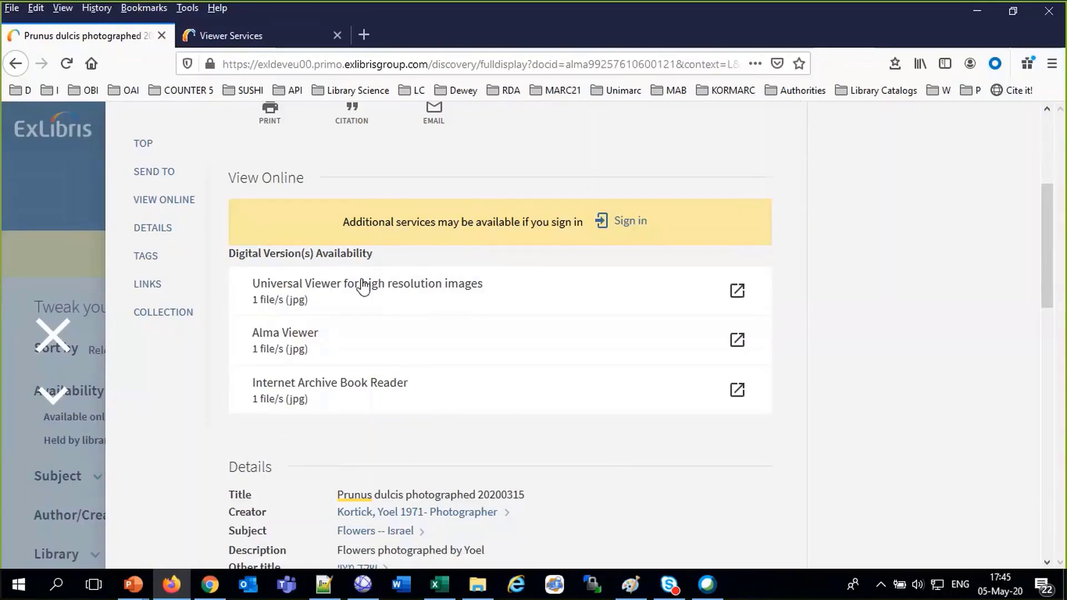
left_click(233, 30)
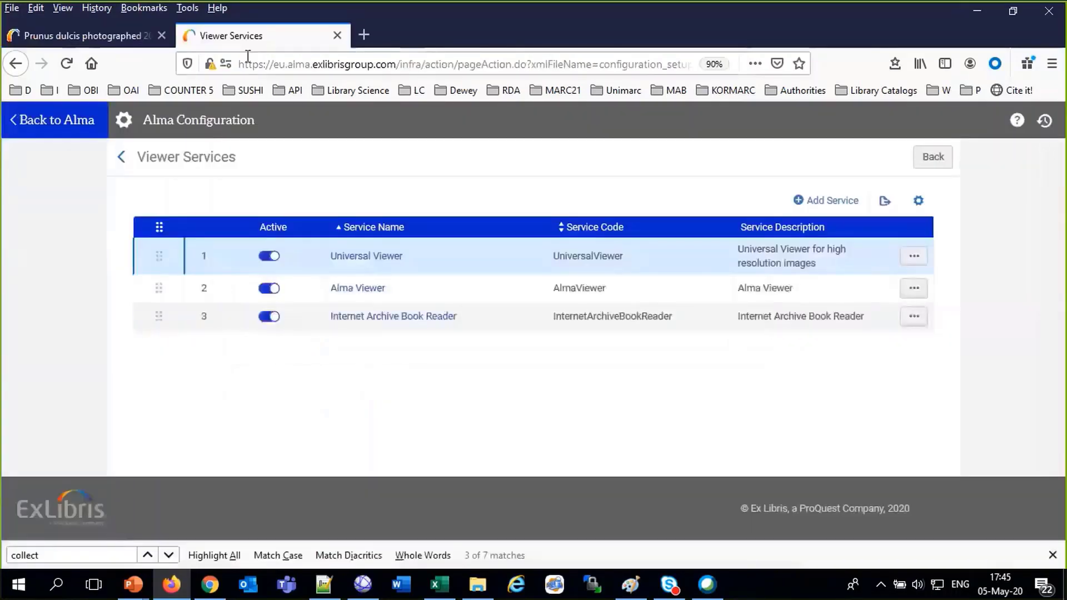
Open the Universal Viewer service details in Alma, then view the Prunus dulcis photo in Universal Viewer
left_click(911, 260)
left_click(870, 284)
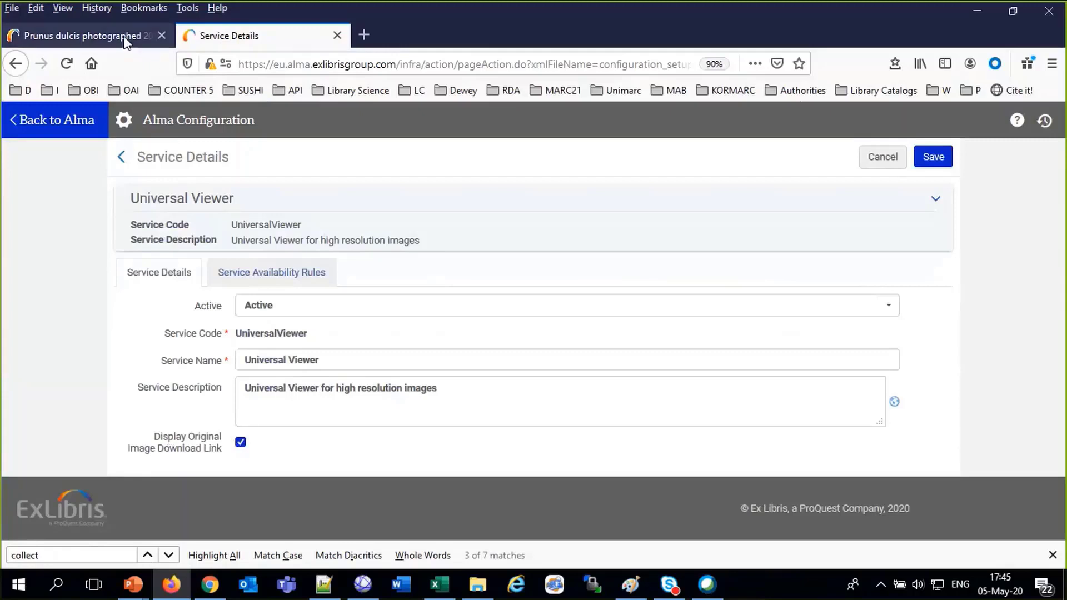
left_click(134, 36)
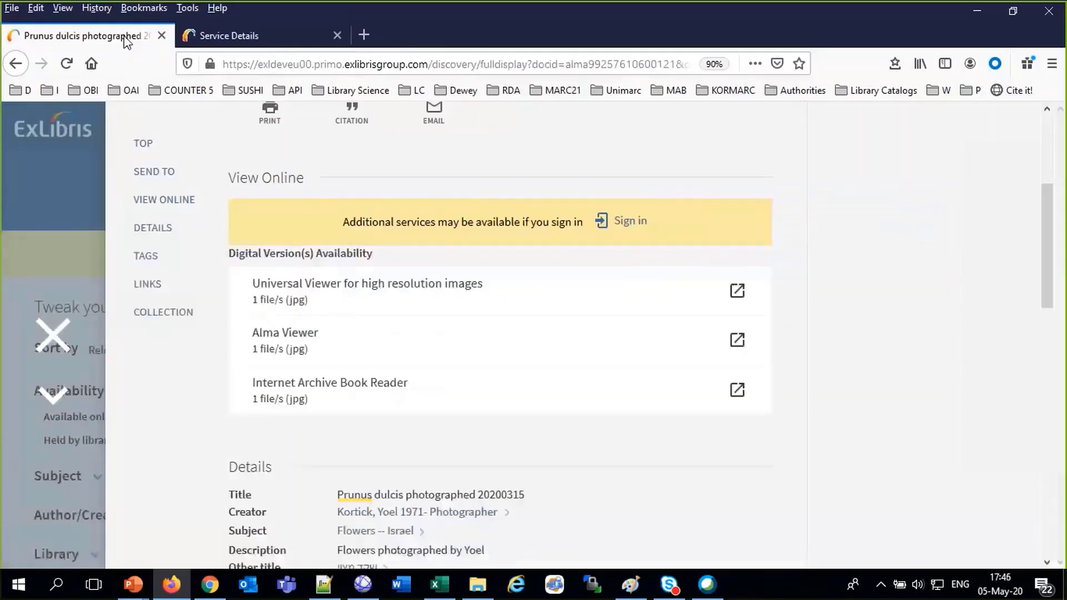
left_click(276, 293)
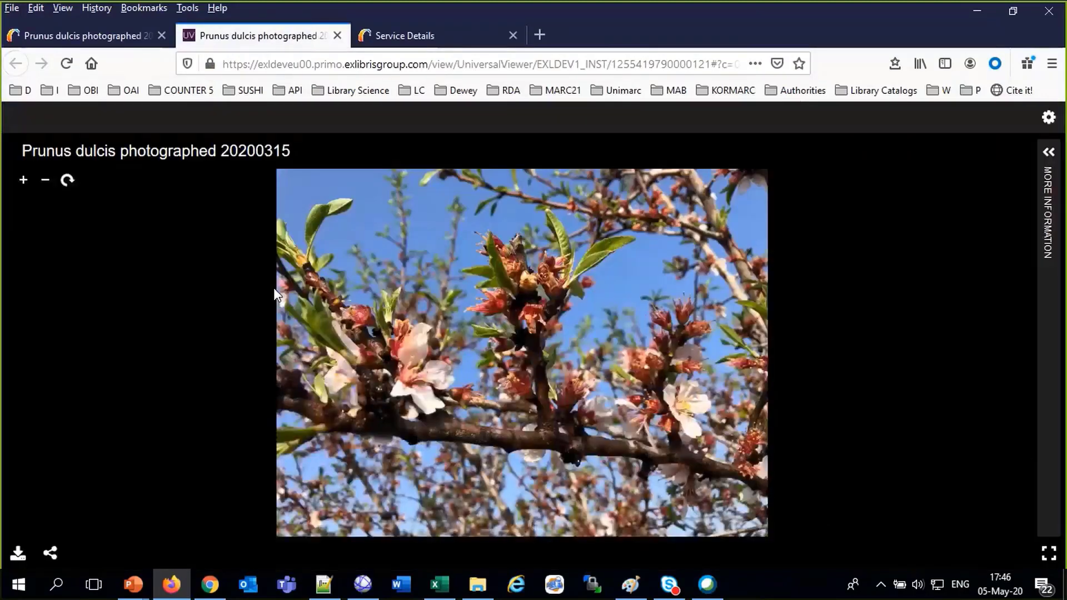
Download the photo's original 2.66 MB source JPG from Universal Viewer
left_click(20, 560)
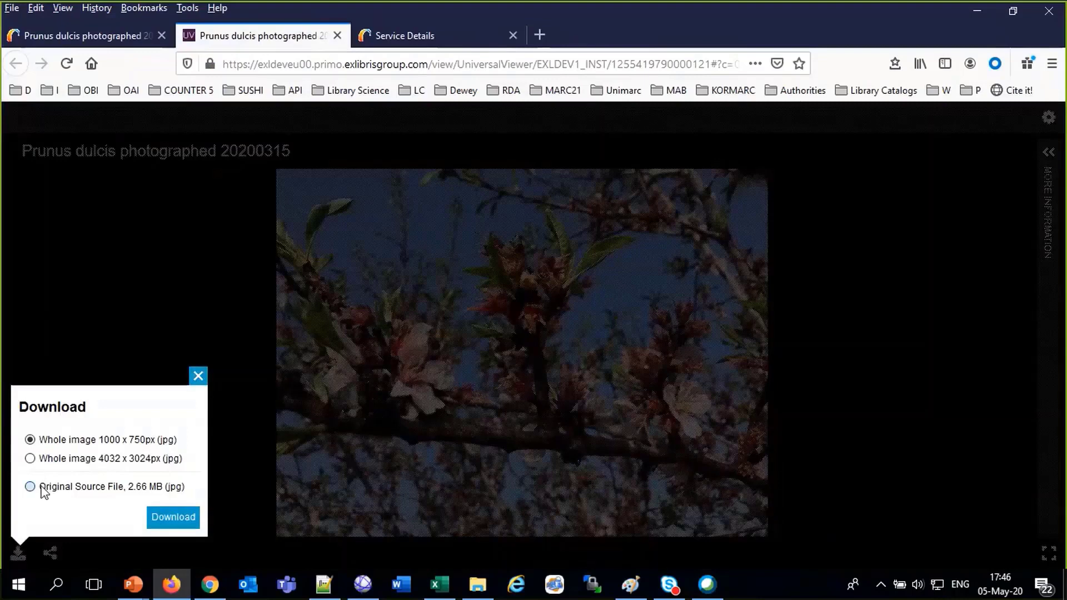
left_click_drag(40, 487, 186, 495)
left_click(190, 490)
left_click(30, 487)
left_click(165, 519)
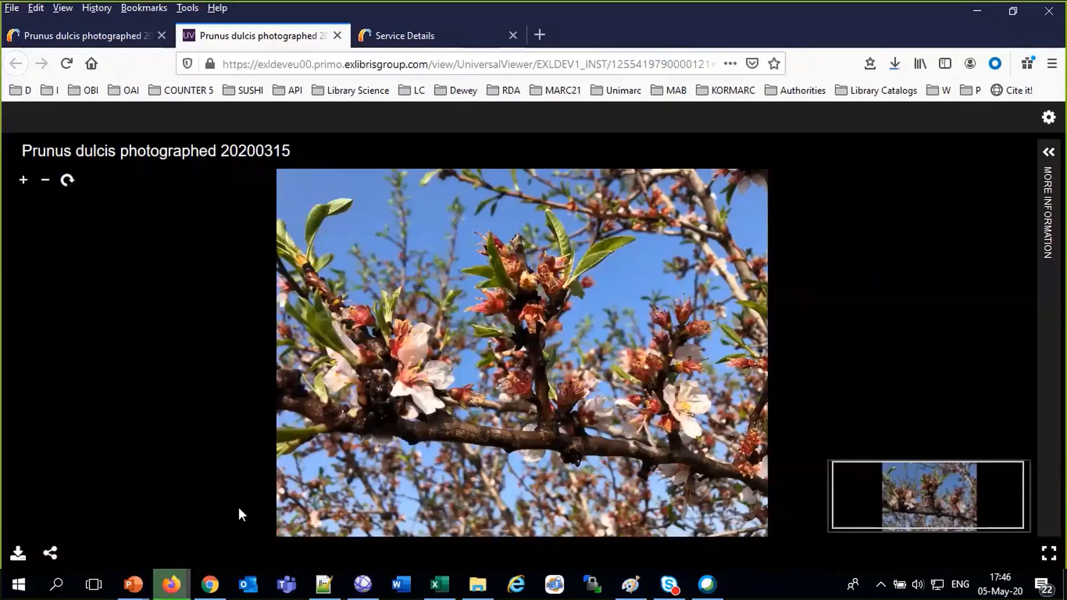
Download the original source file once more and close the Universal Viewer tab
left_click(18, 557)
left_click(95, 489)
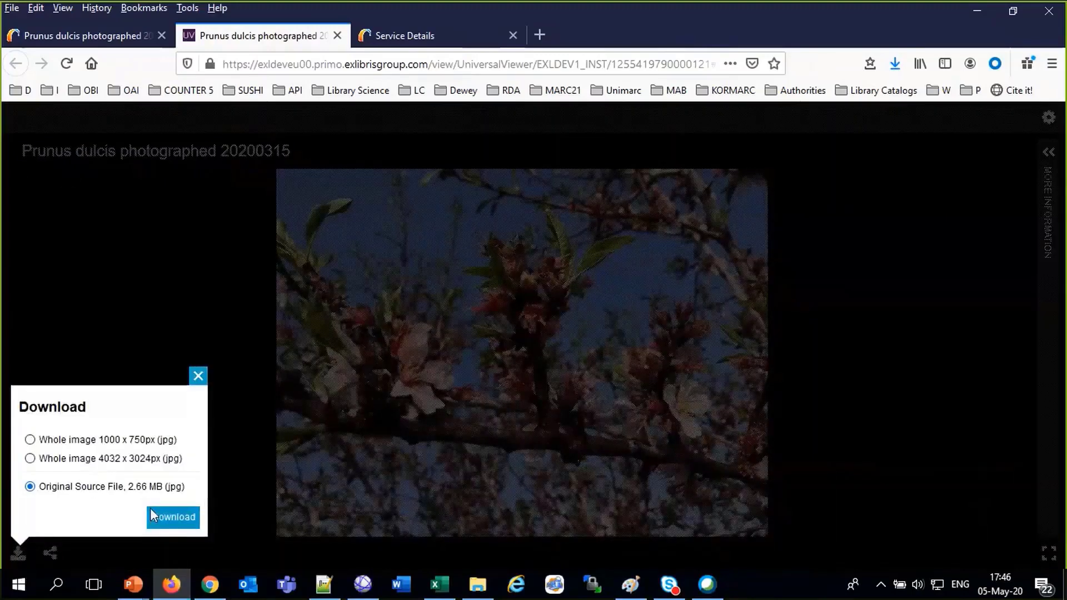
left_click(151, 510)
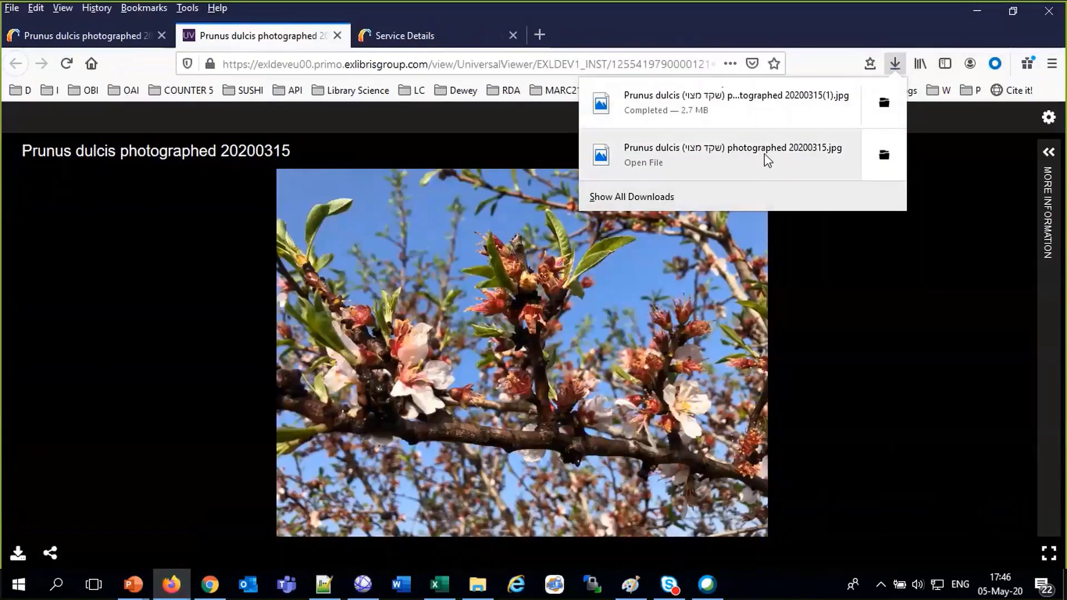
left_click(337, 35)
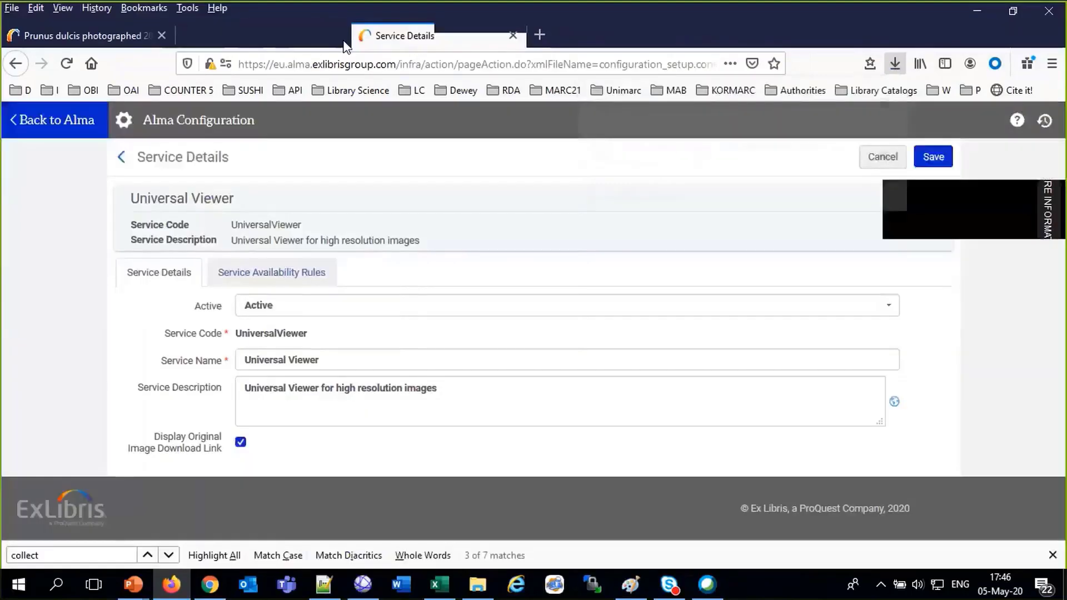
Turn off Display Original Image Download Link for the Universal Viewer service and save
left_click(241, 443)
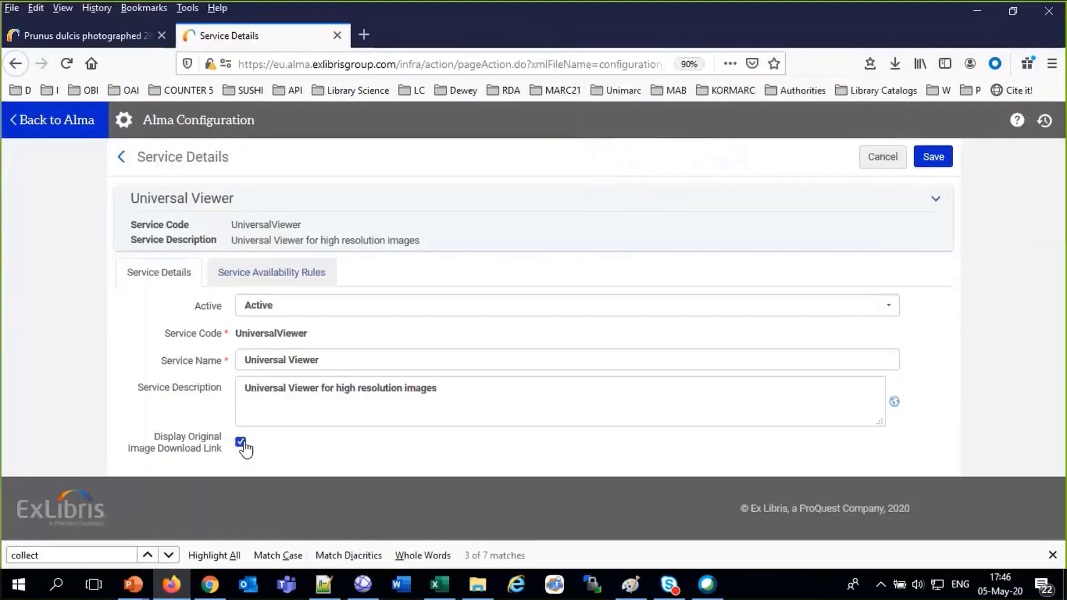
left_click(931, 160)
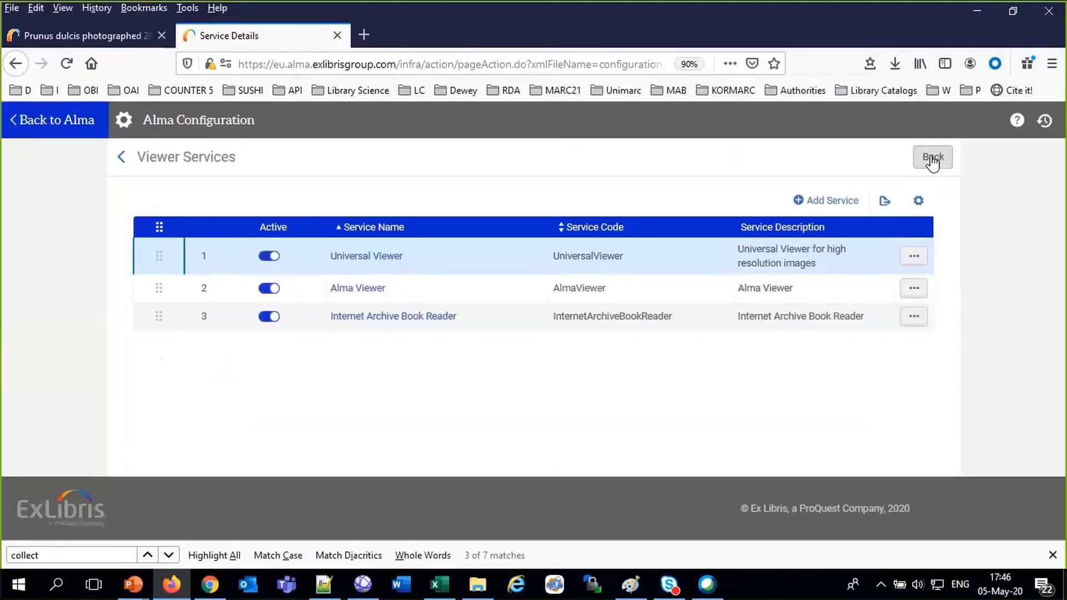
left_click(914, 256)
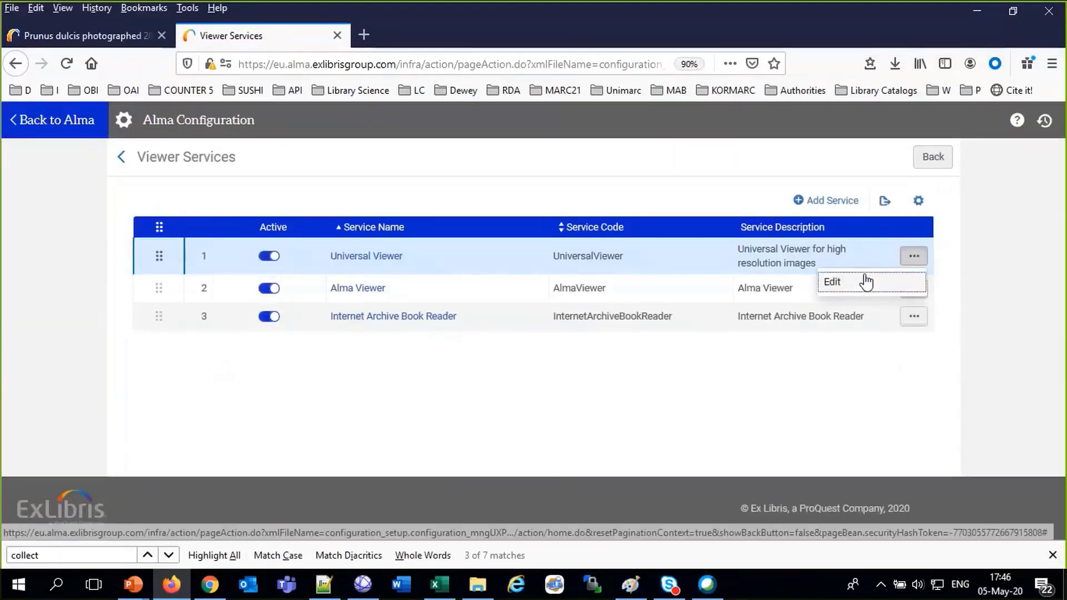
left_click(865, 282)
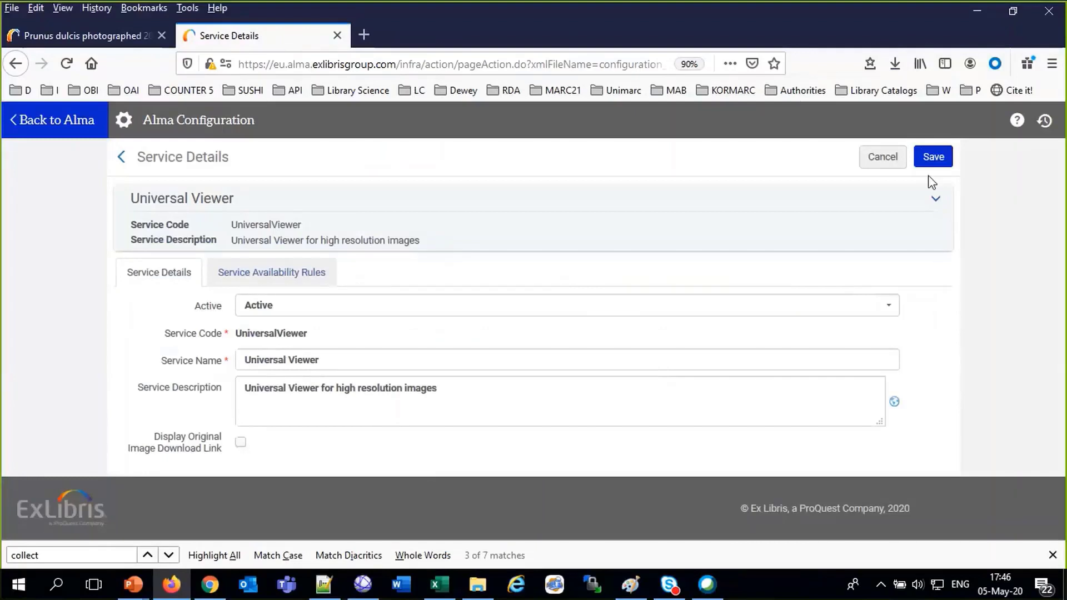
left_click(933, 158)
In Primo, rerun the prunus search and open the first result's online availability
left_click(83, 35)
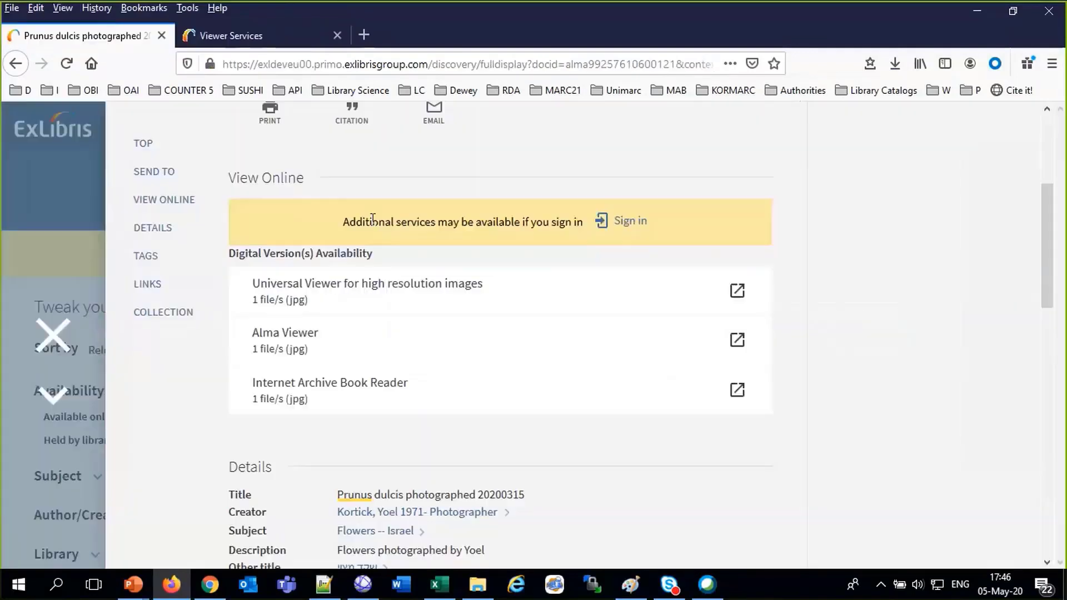
scroll(373, 218, "up", 3)
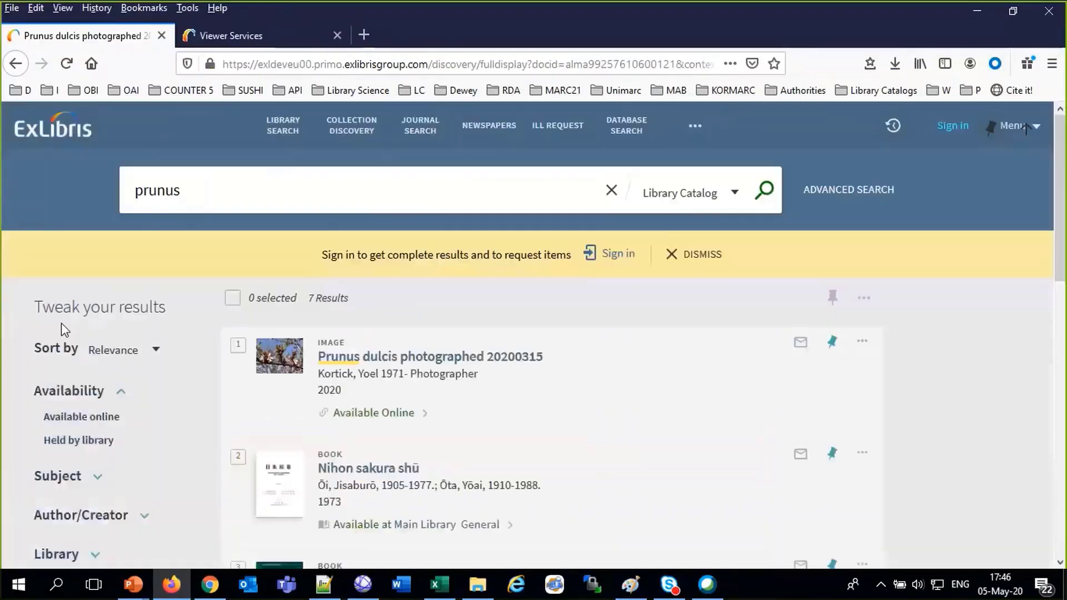
left_click(56, 333)
left_click(765, 191)
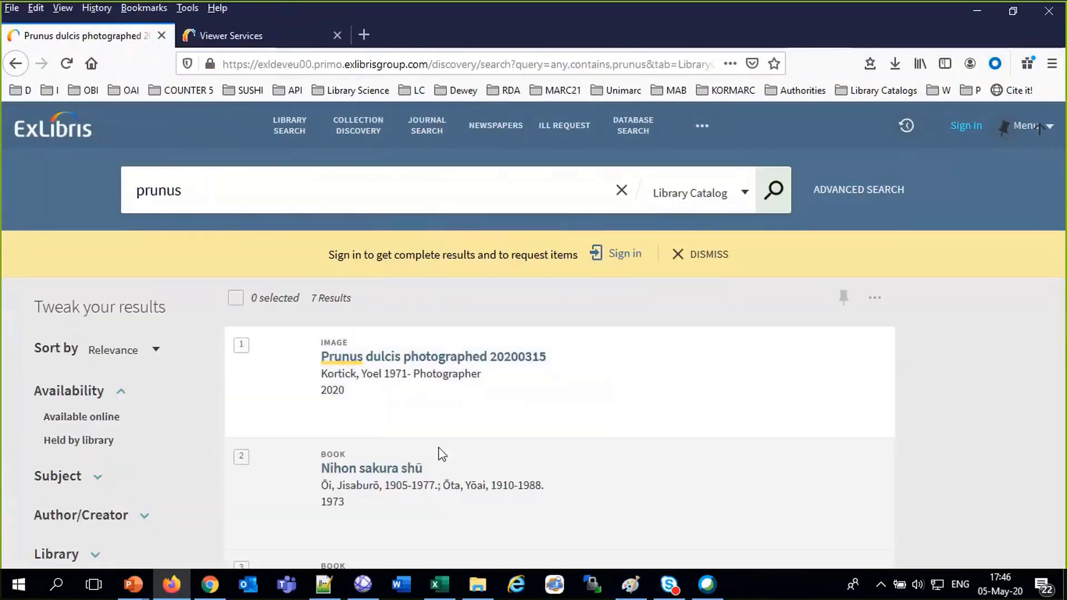
left_click(397, 412)
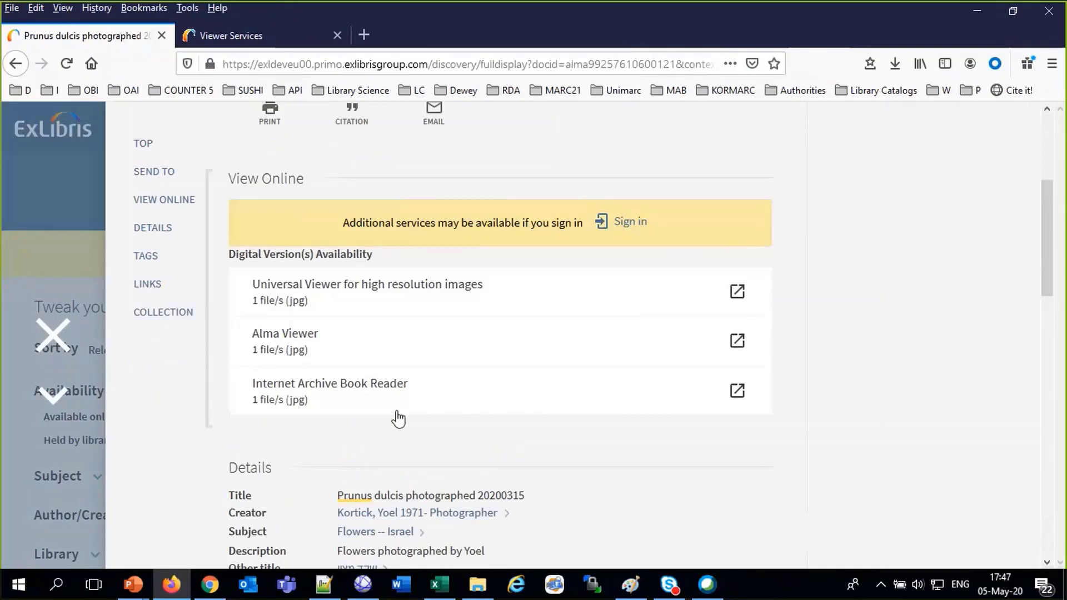
Confirm Universal Viewer downloads now offer only 1000 x 750 and 4032 x 3024 px jpg images
left_click(338, 283)
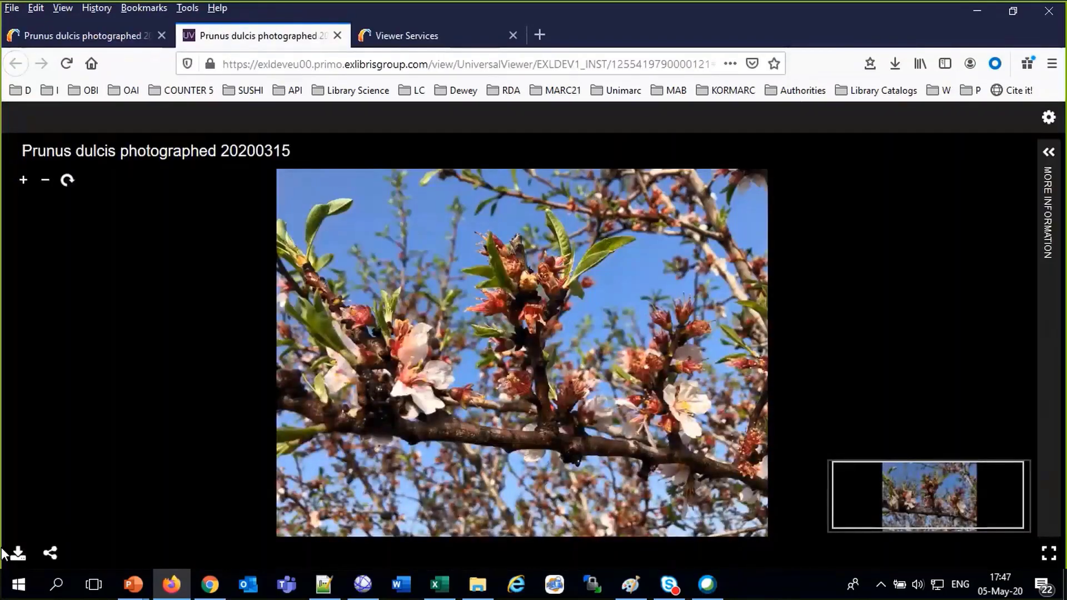
left_click(18, 552)
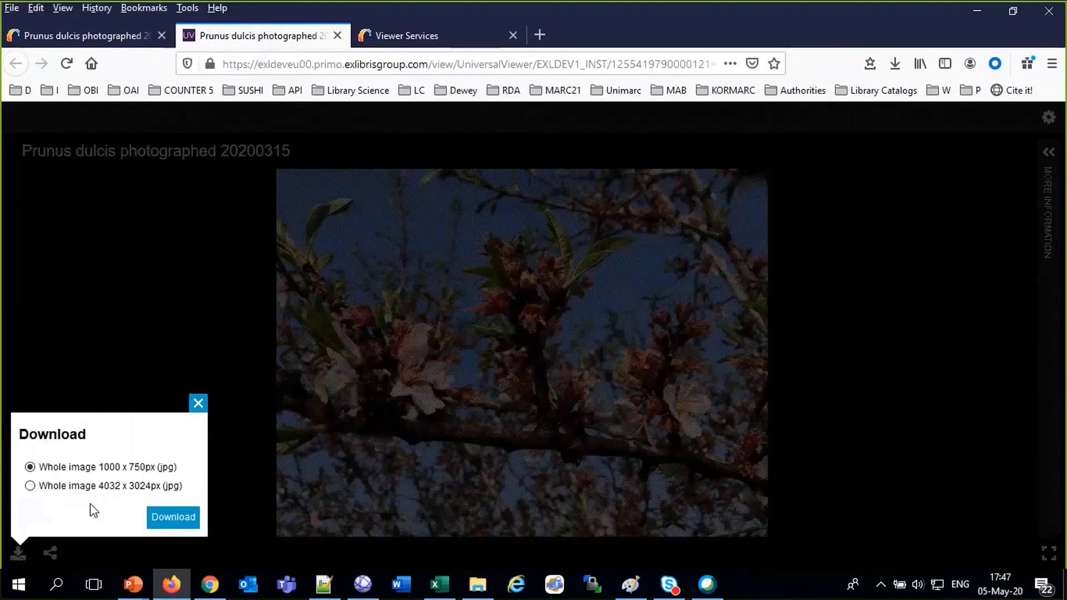
left_click(111, 36)
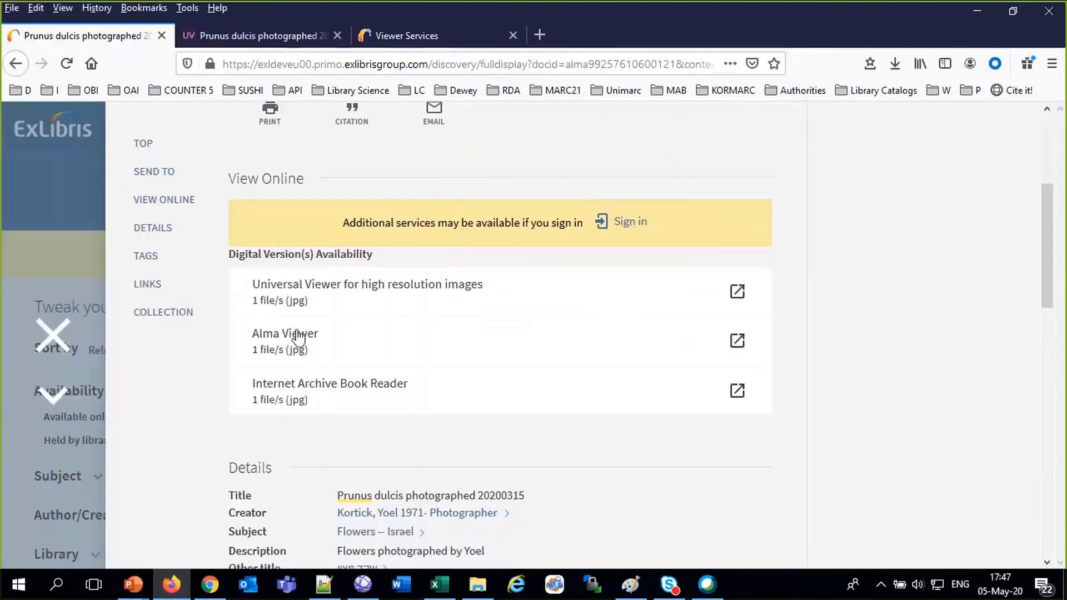
left_click(391, 35)
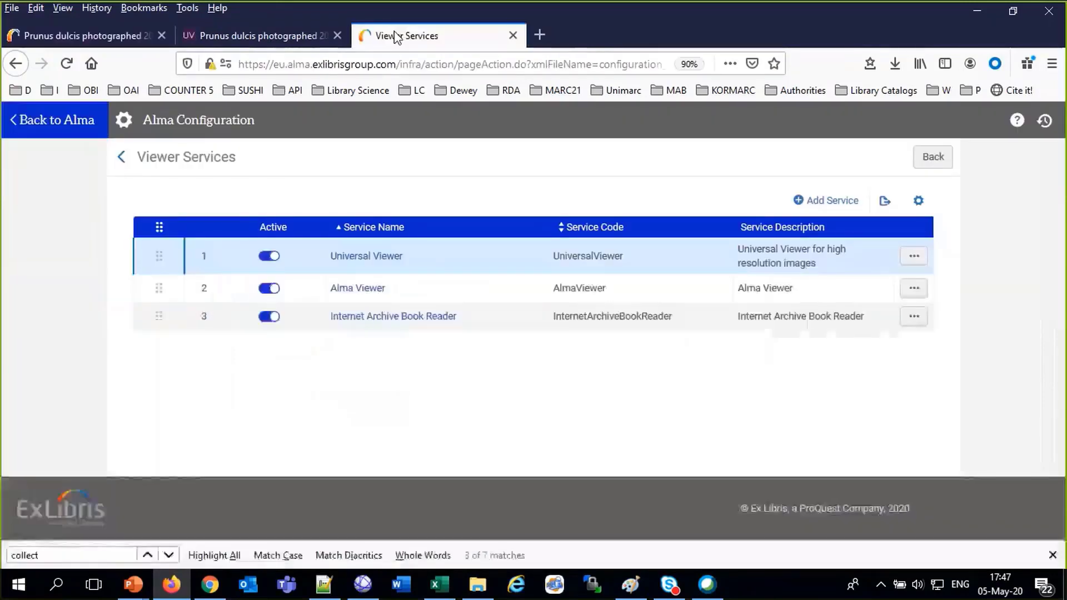
Re-enable Universal Viewer's original image download link, save, and reopen the photo in Universal Viewer
left_click(915, 259)
left_click(889, 287)
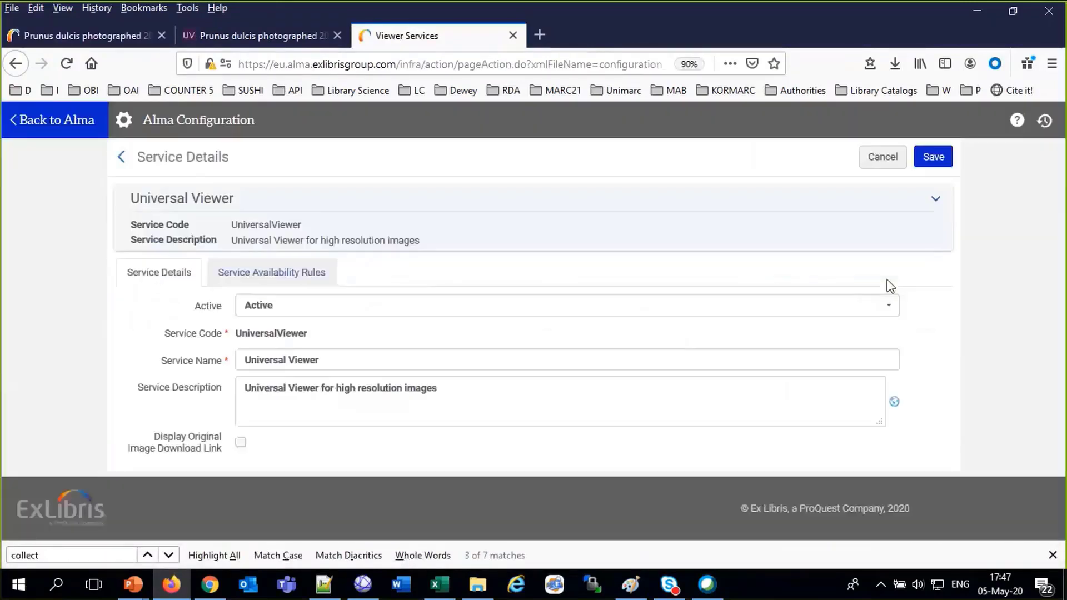
left_click(240, 442)
left_click(934, 157)
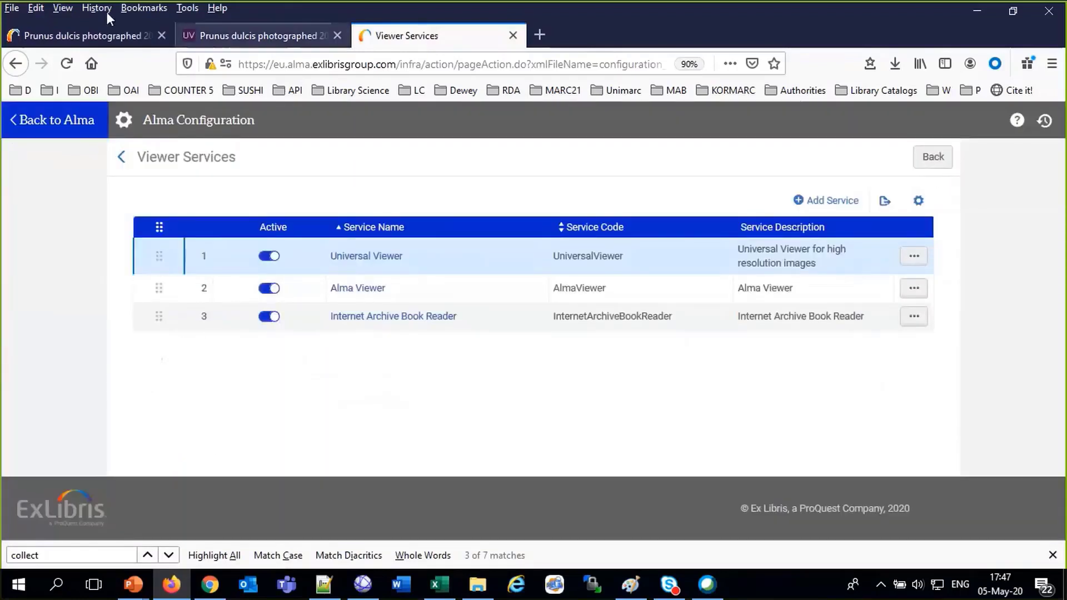
left_click(83, 35)
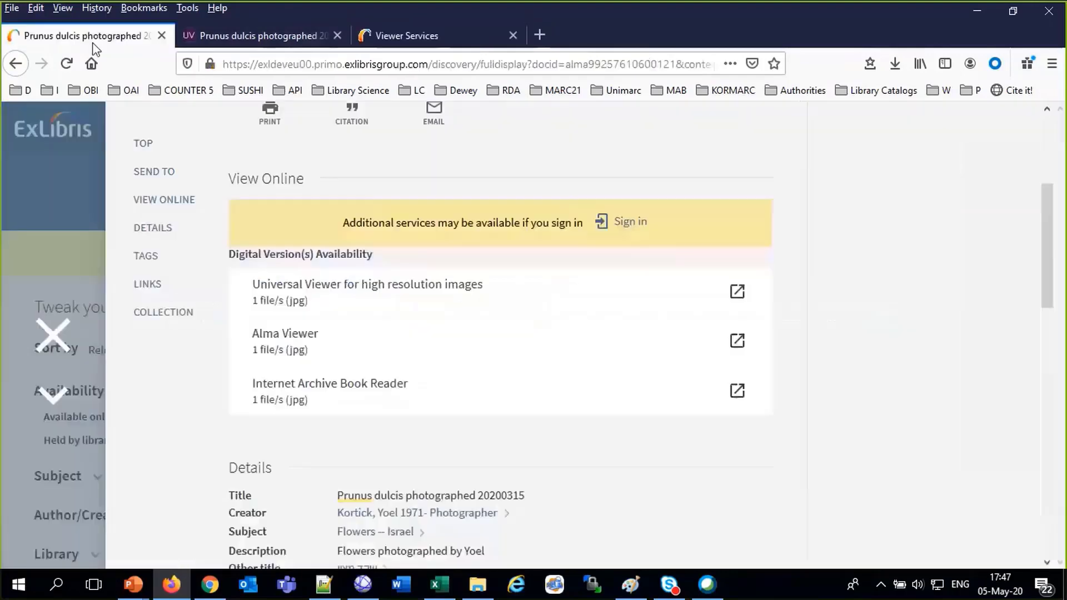
left_click(321, 290)
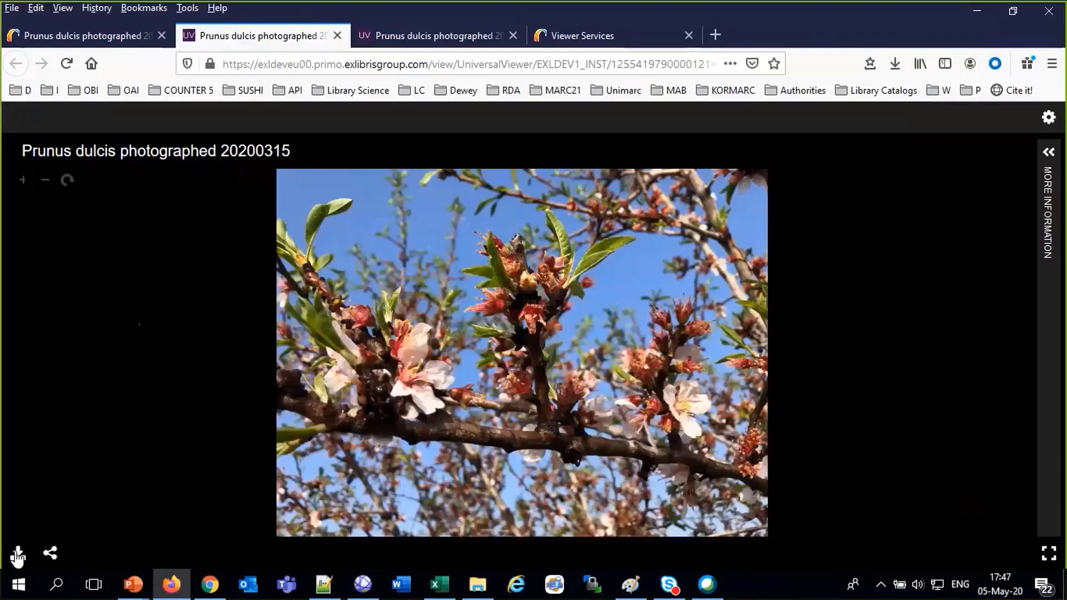
Verify downloads include the 2.66 MB Original Source File, then select and copy the share link
left_click(18, 554)
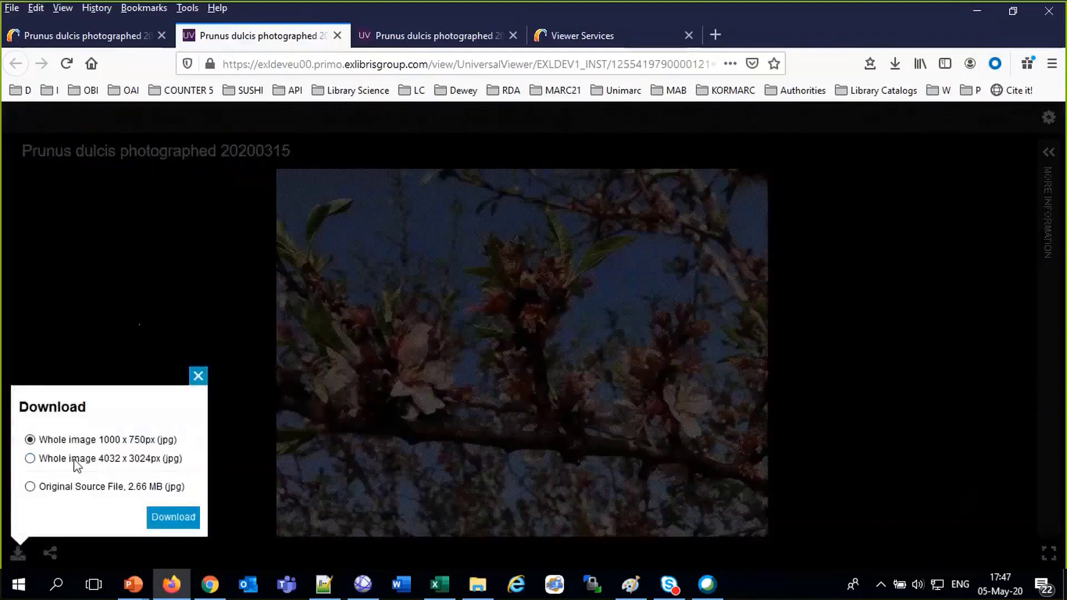
left_click(198, 376)
left_click(50, 552)
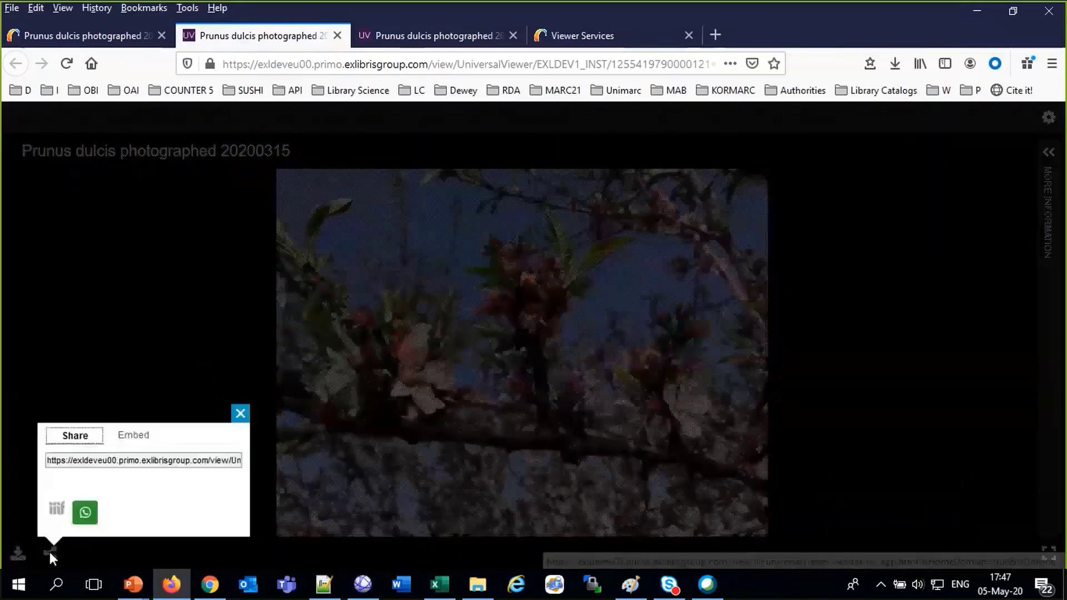
left_click(119, 464)
left_click(119, 464)
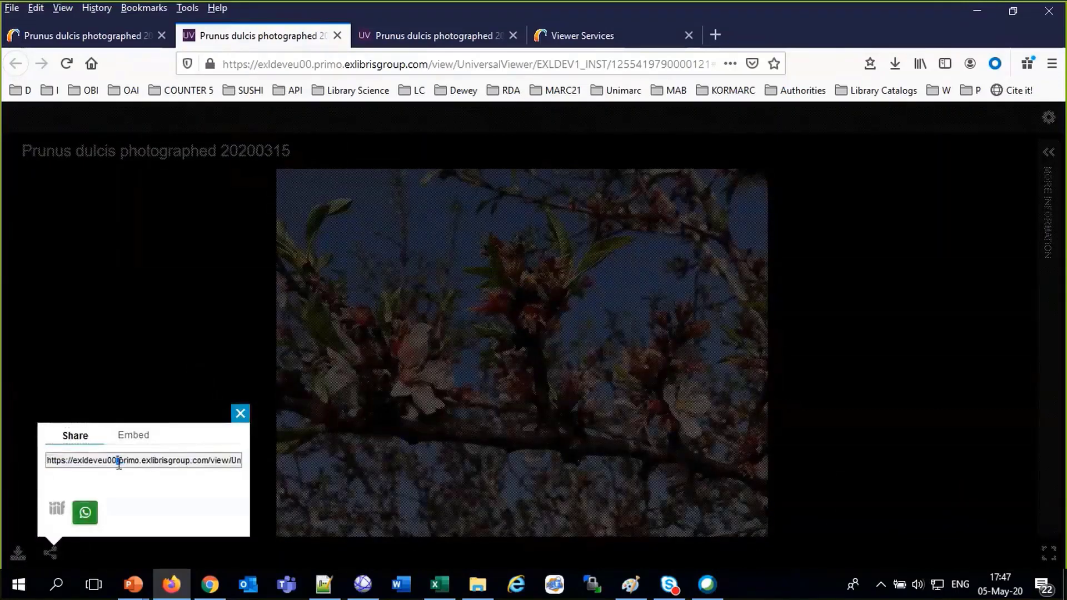
left_click(119, 464)
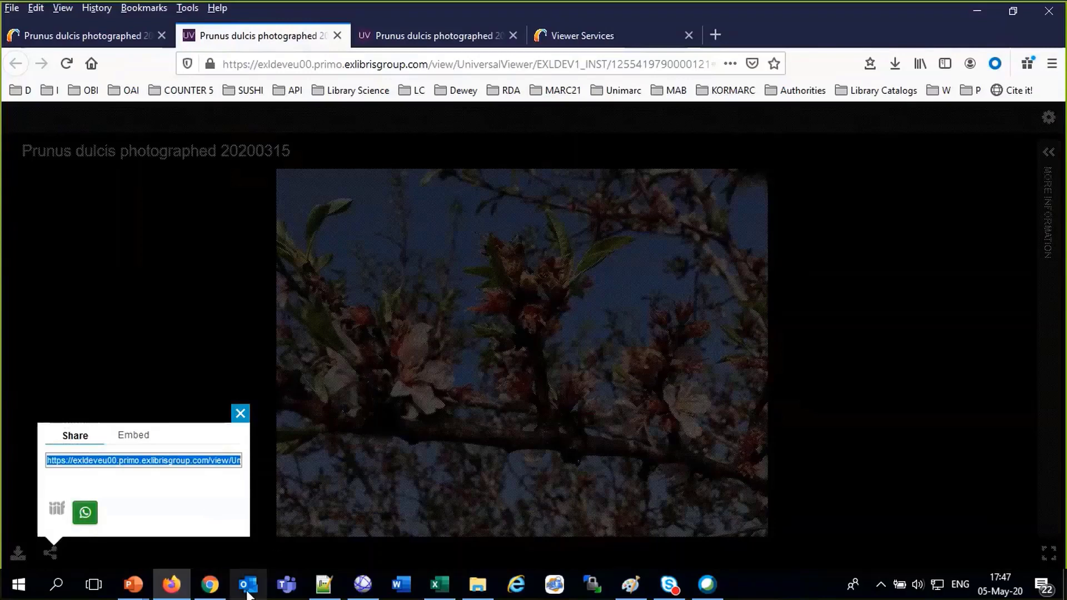
left_click(210, 595)
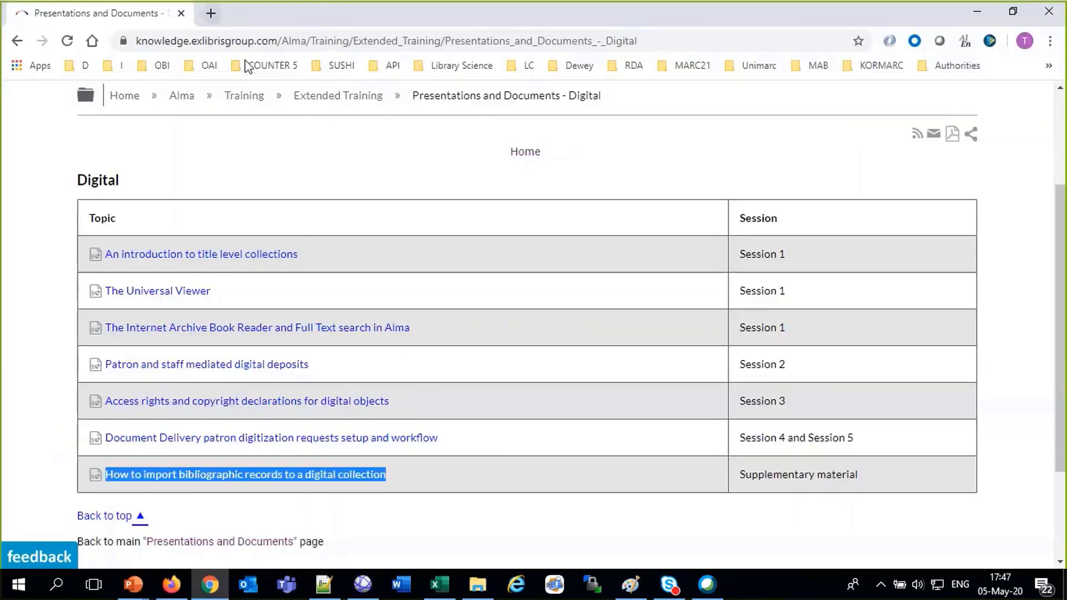
Load the copied share link in a new Chrome tab to view the Prunus dulcis photo
left_click(209, 13)
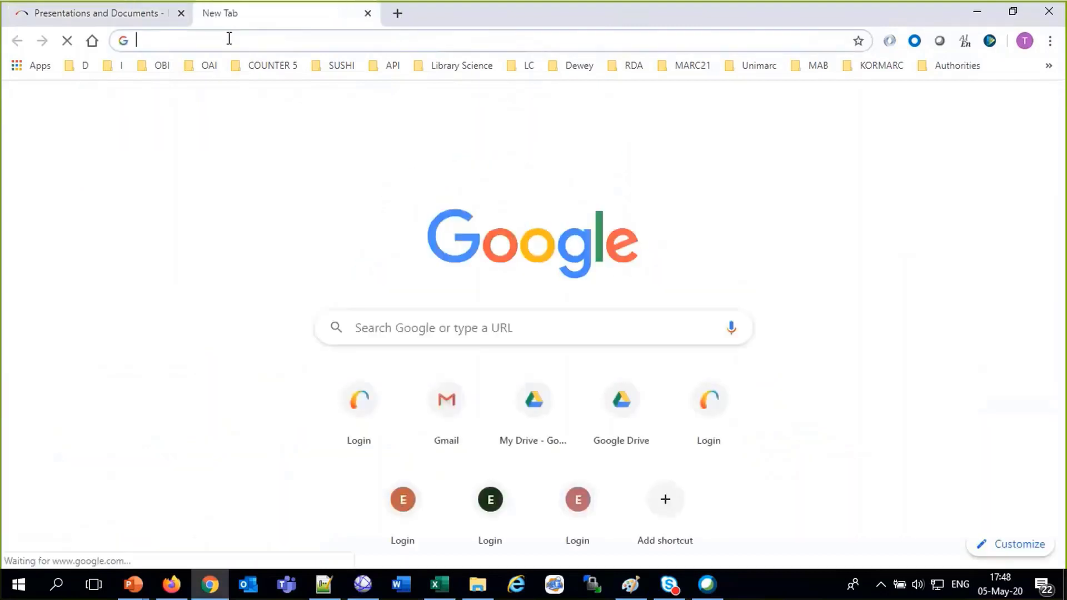
key("ctrl+v")
key("Return")
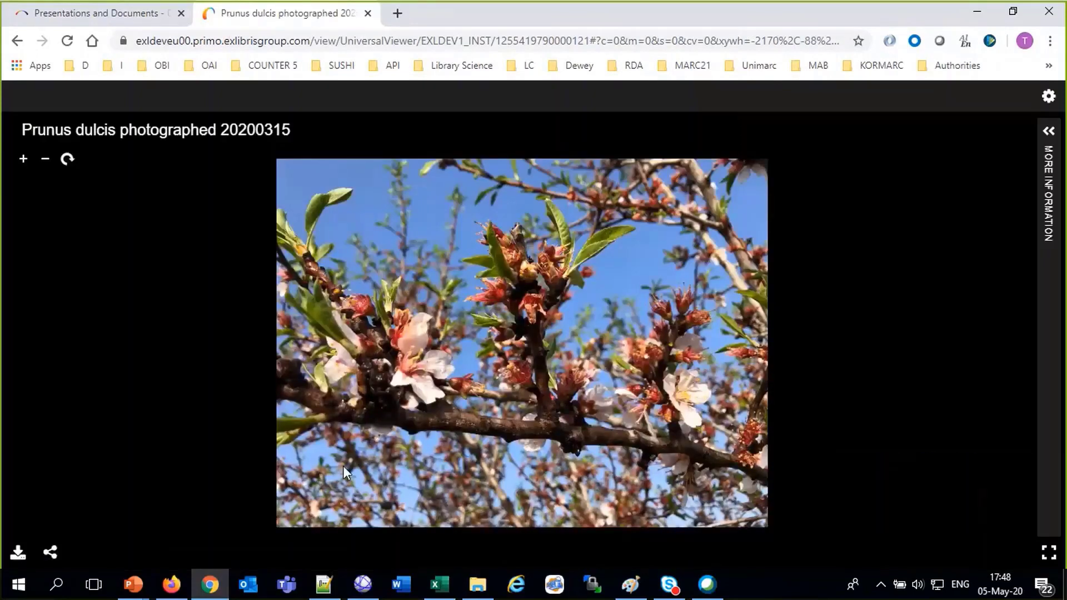
left_click(171, 584)
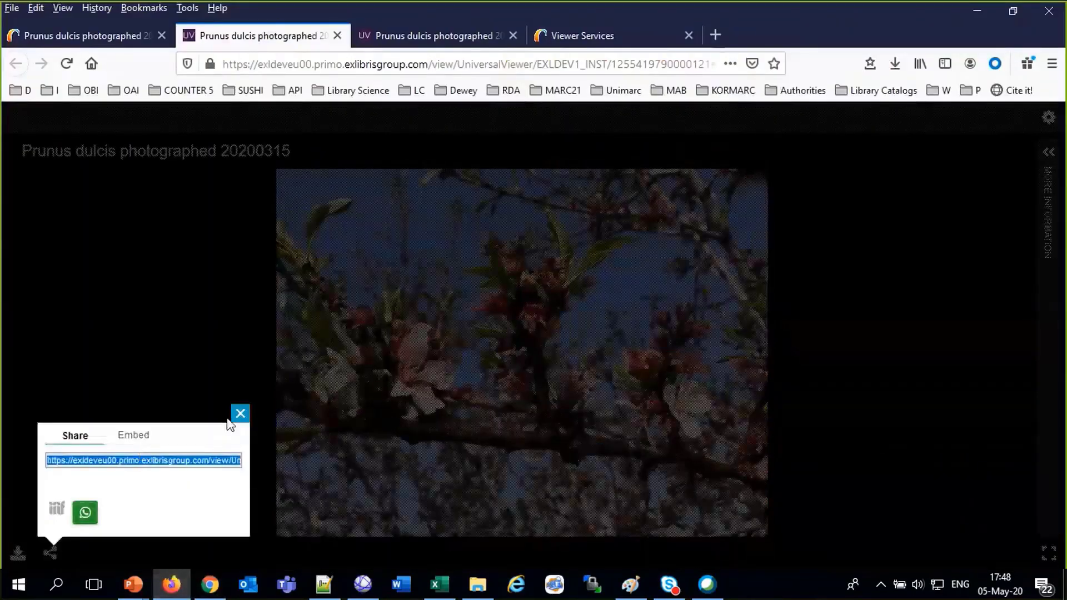
Zoom and pan around the blossom photo, then reopen Share and select the image's link
left_click(245, 414)
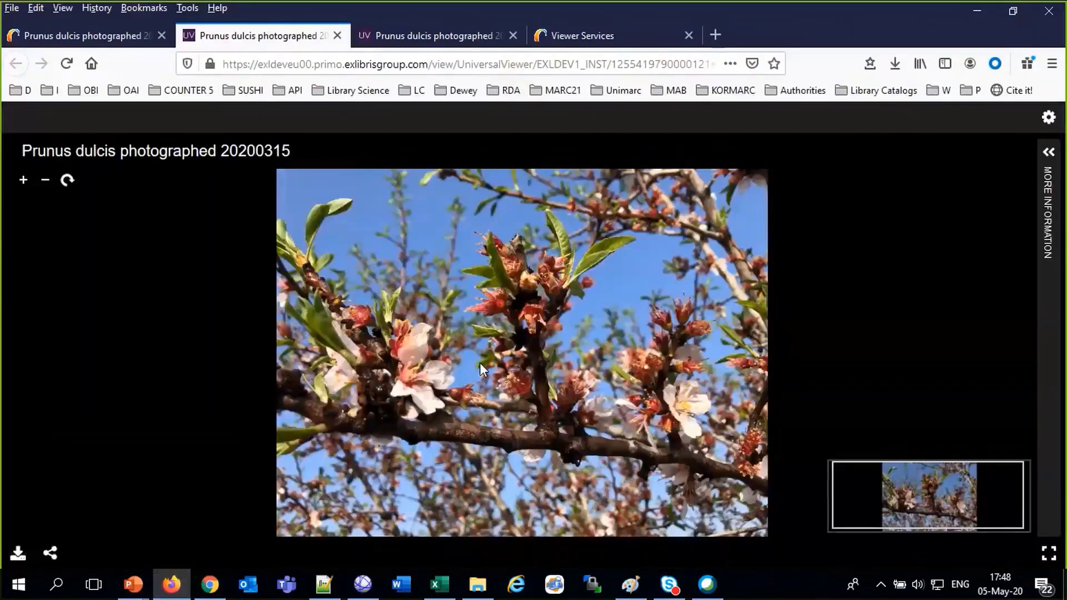
left_click(479, 362)
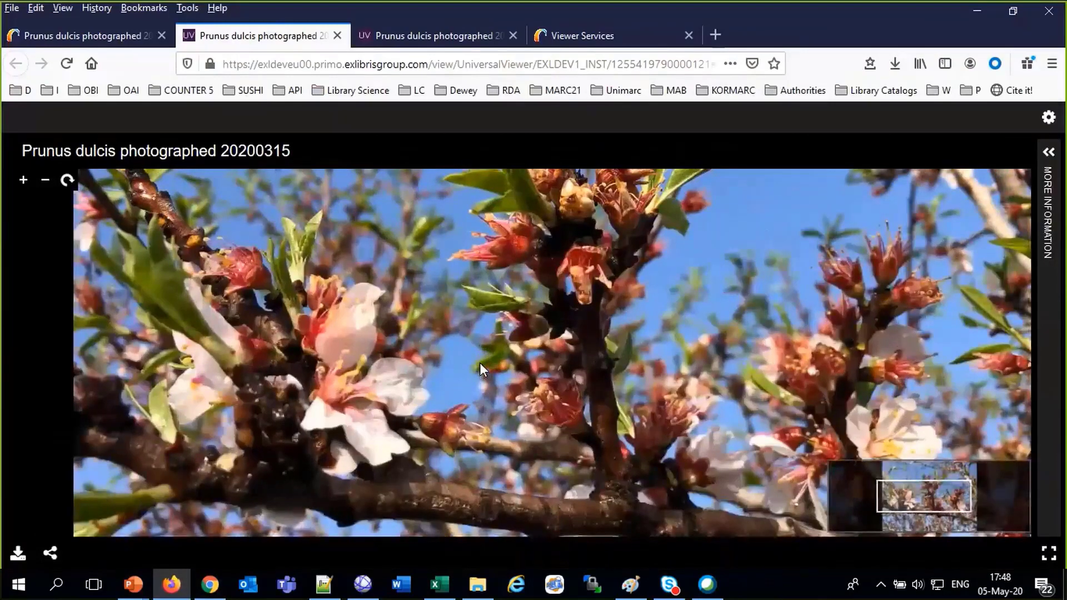
left_click(479, 363)
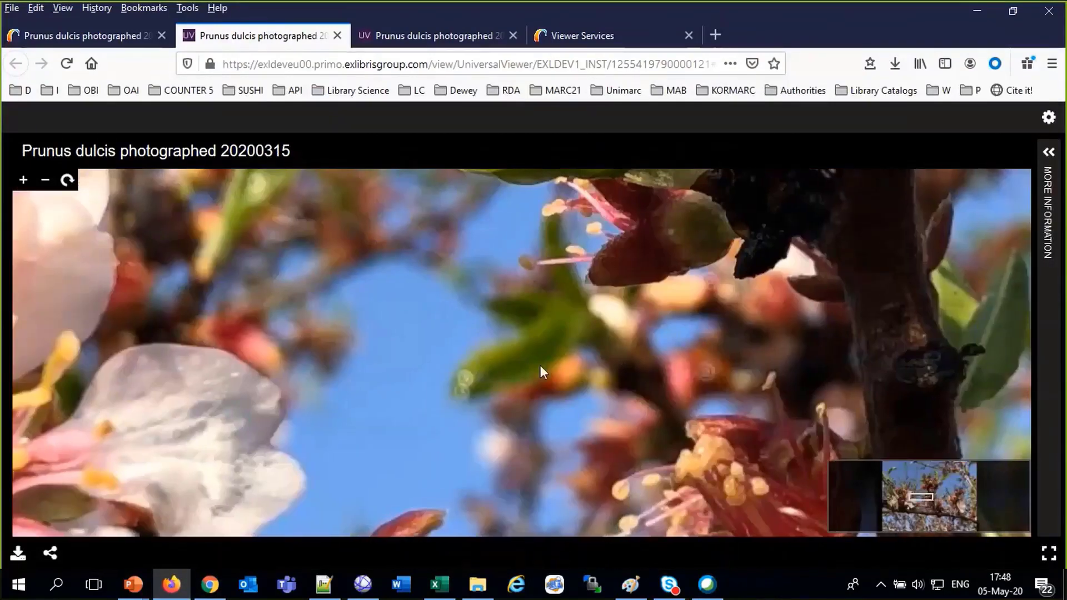
left_click(540, 365)
scroll(829, 247, "down", 3)
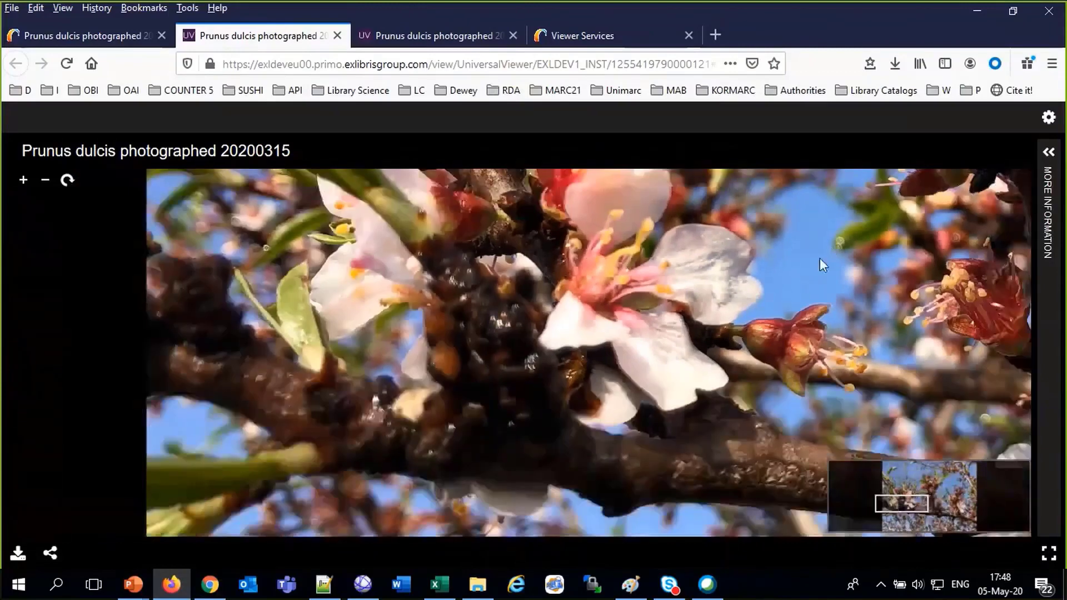
left_click_drag(819, 258, 317, 551)
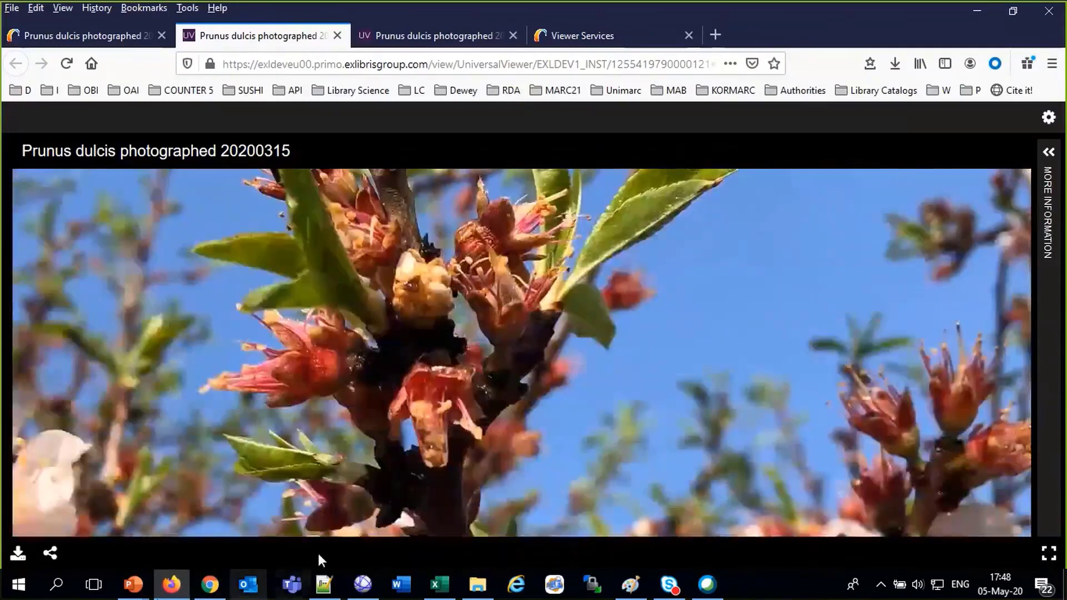
left_click_drag(454, 379, 861, 186)
scroll(691, 276, "down", 1)
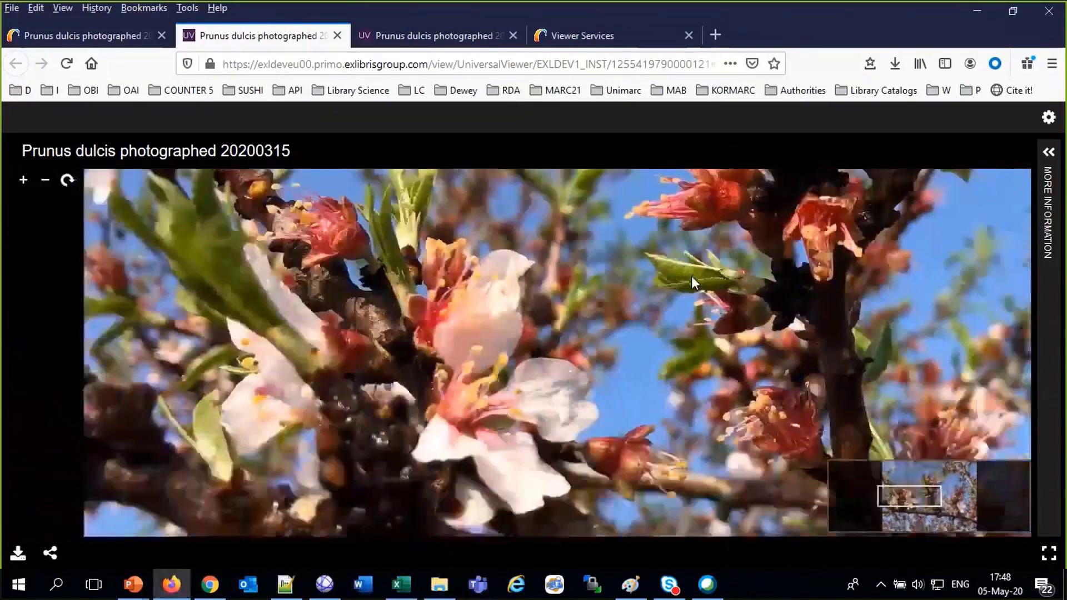
scroll(657, 352, "down", 1)
left_click_drag(656, 352, 828, 372)
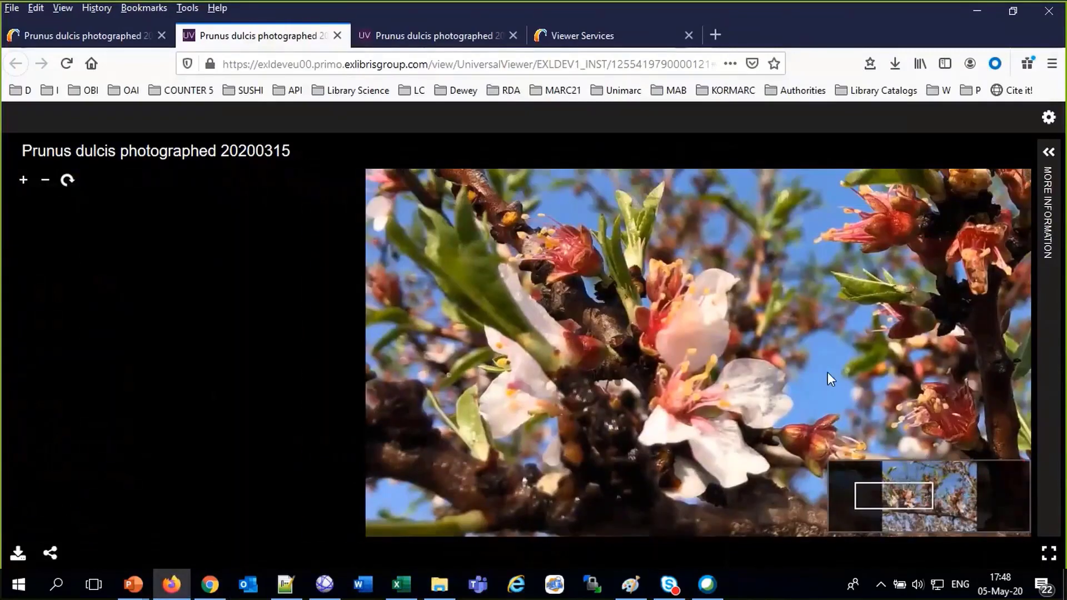
left_click(49, 557)
left_click(128, 466)
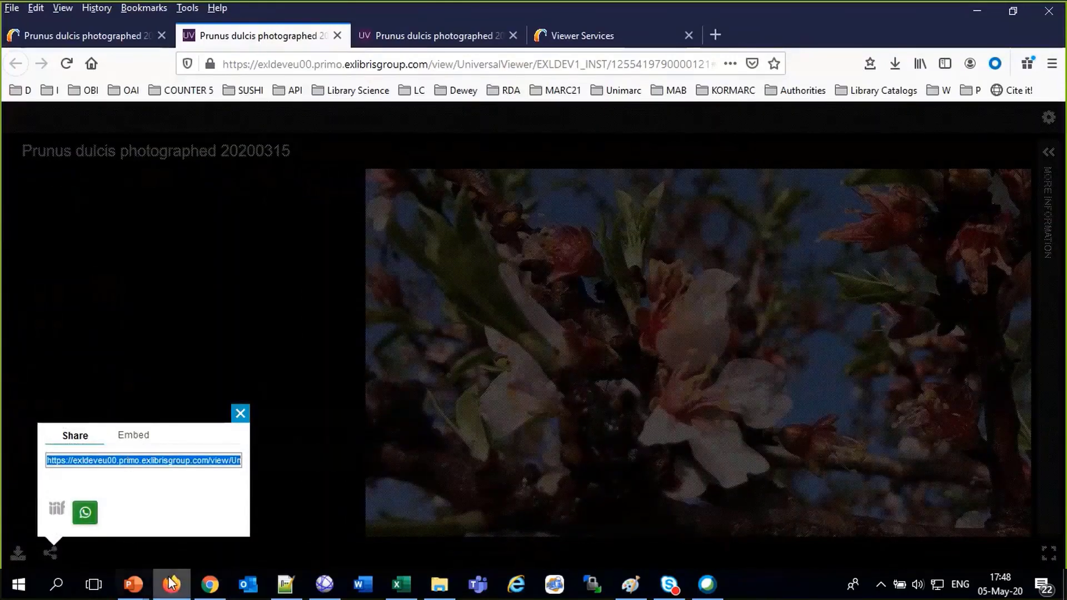
Paste the share link into Chrome's address bar twice to load the Prunus photo, then go back
left_click(216, 587)
left_click(325, 48)
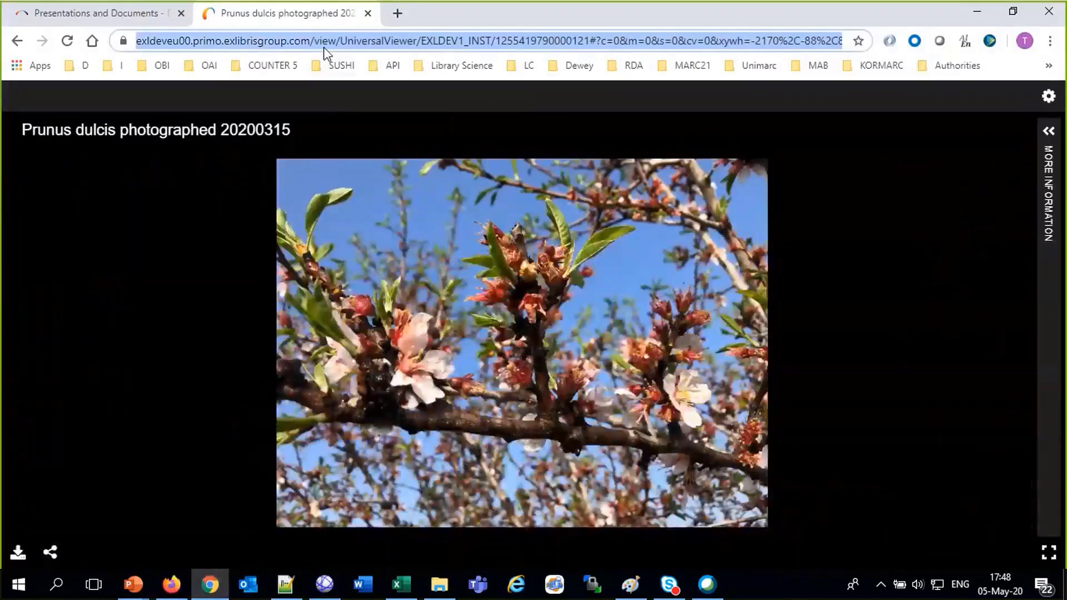
key("ctrl+v")
key("Return")
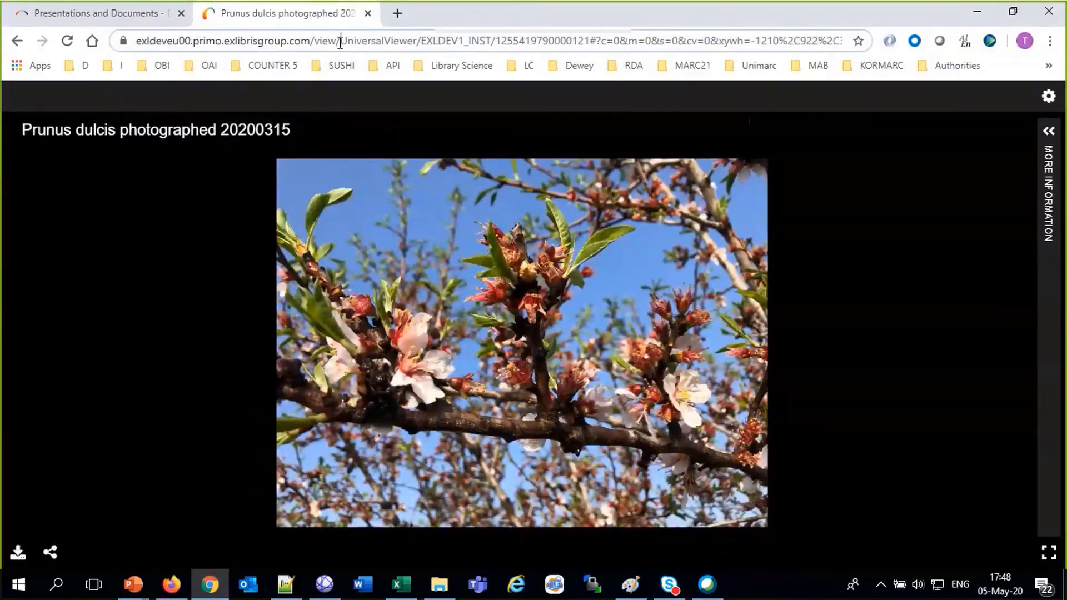
left_click(340, 44)
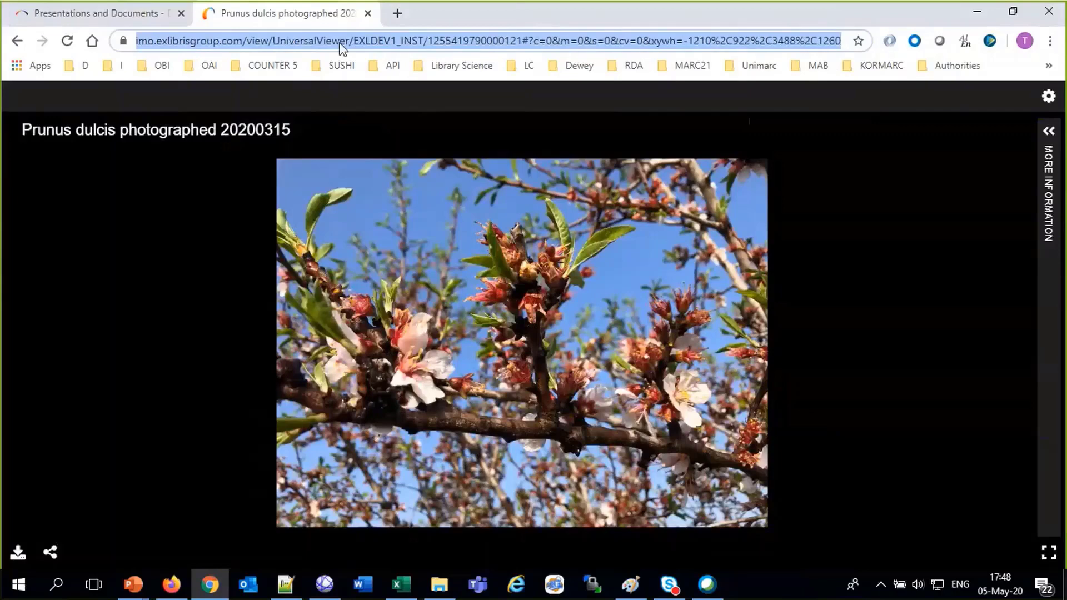
key("ctrl+v")
key("Return")
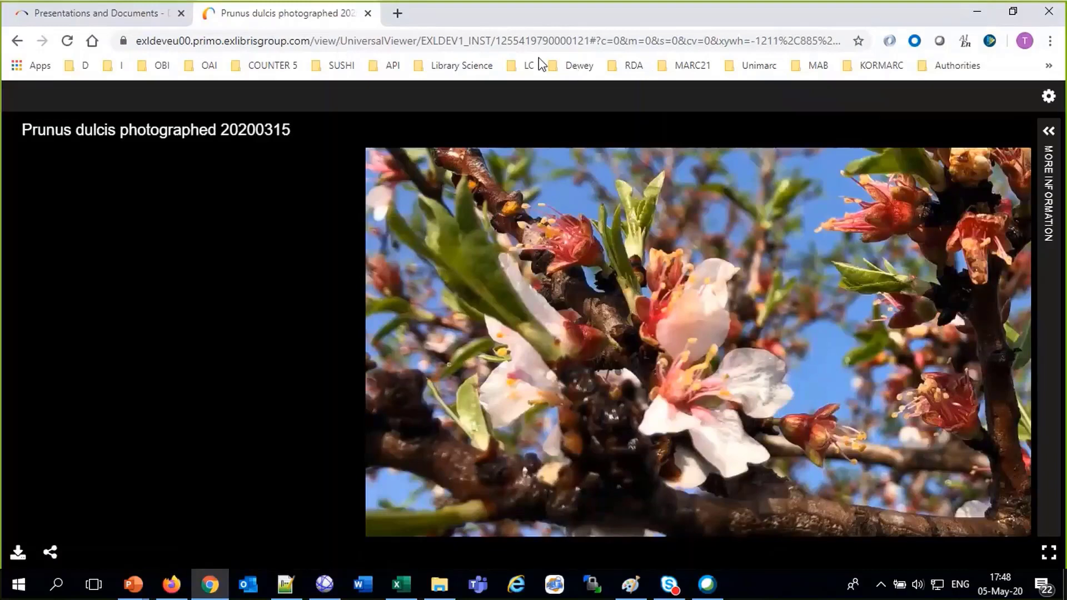
left_click(18, 42)
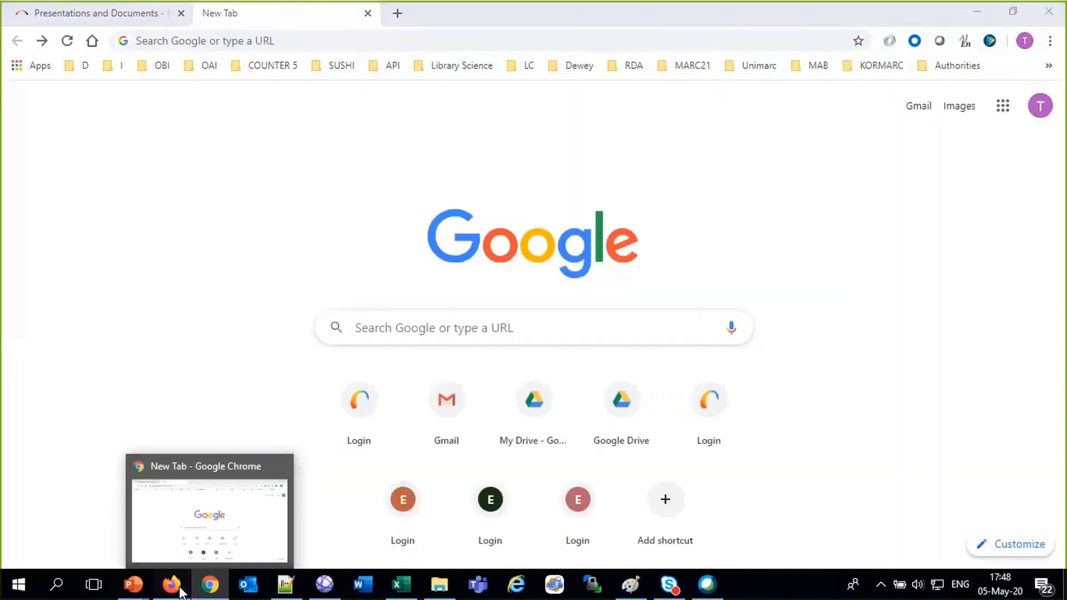
left_click(176, 588)
Close the share panel, zoom with the mouse wheel, and check the viewer settings
left_click(240, 413)
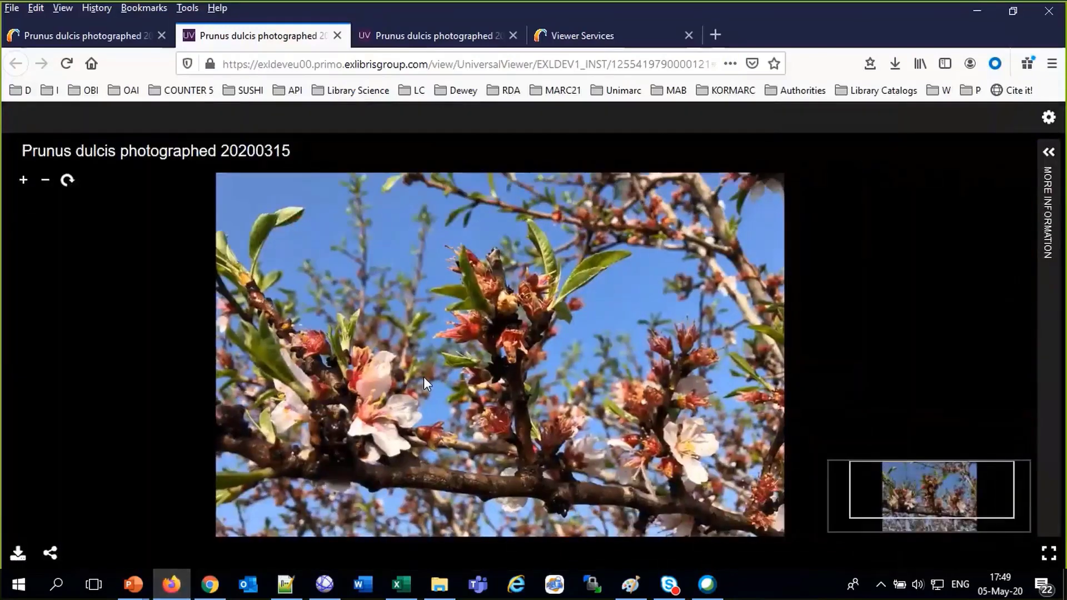
scroll(423, 376, "up", 5)
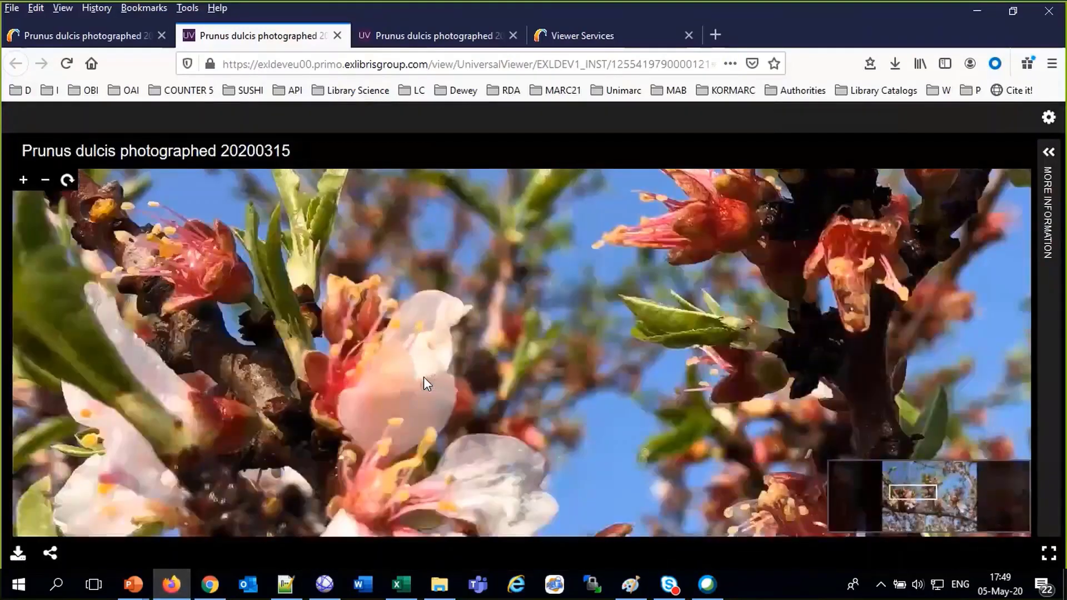
scroll(423, 377, "down", 5)
scroll(424, 377, "up", 5)
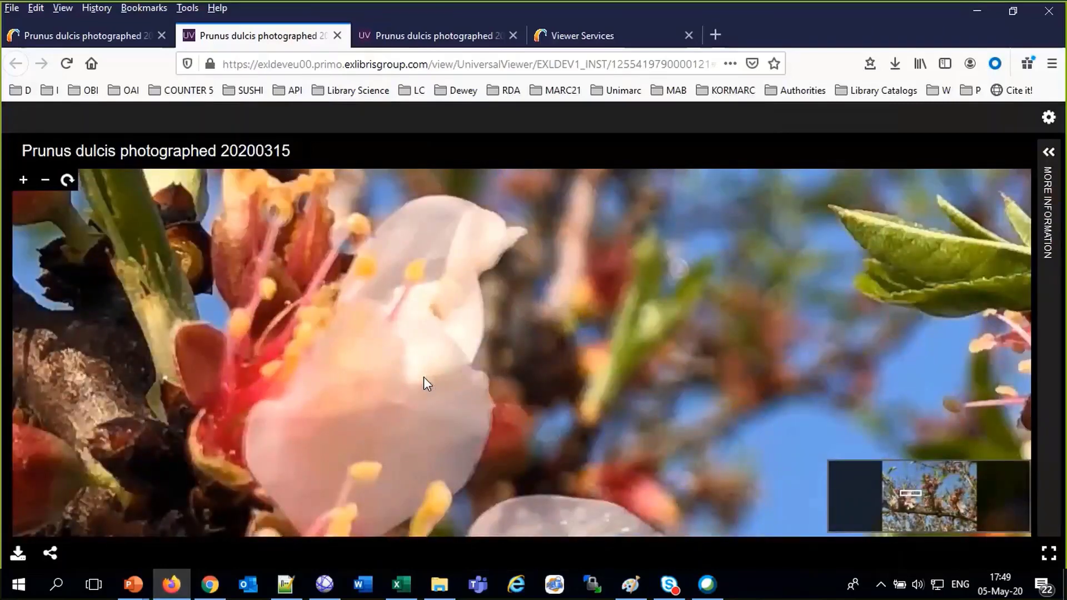
scroll(423, 377, "down", 3)
scroll(424, 377, "down", 3)
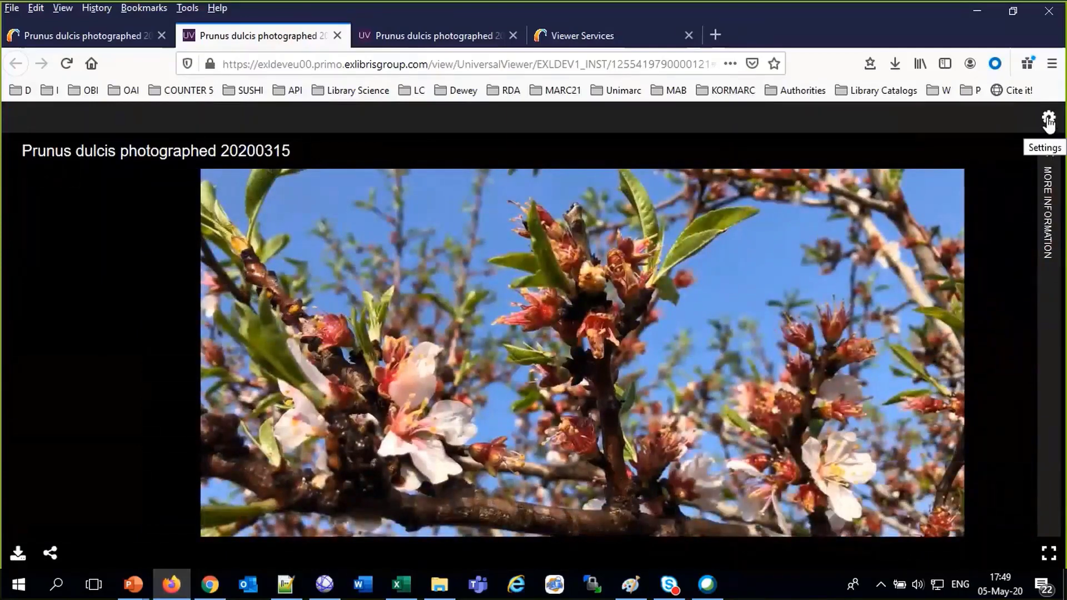
left_click(1048, 119)
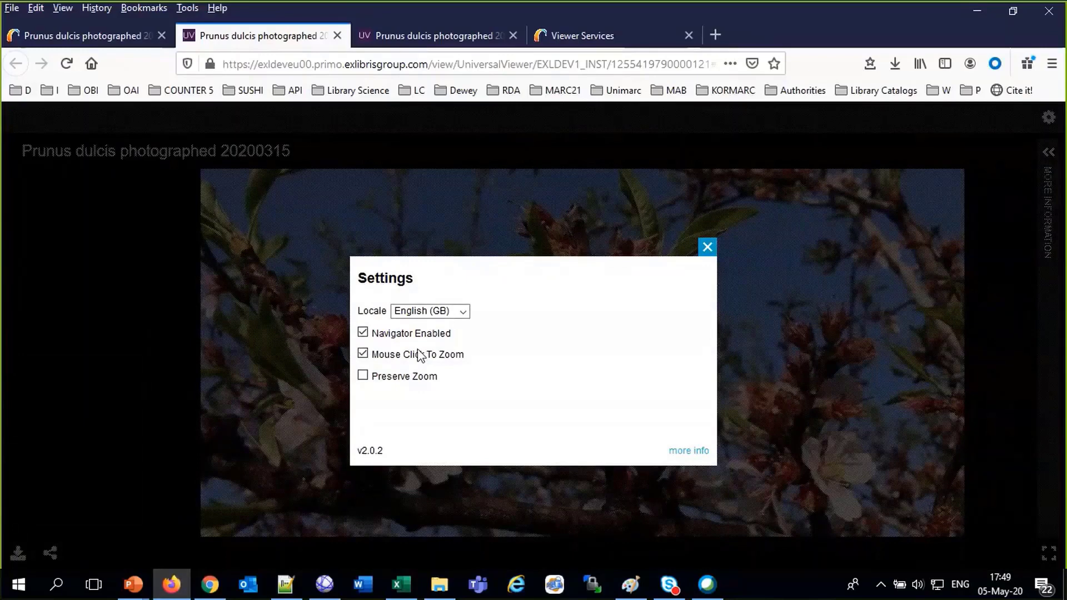
left_click(708, 248)
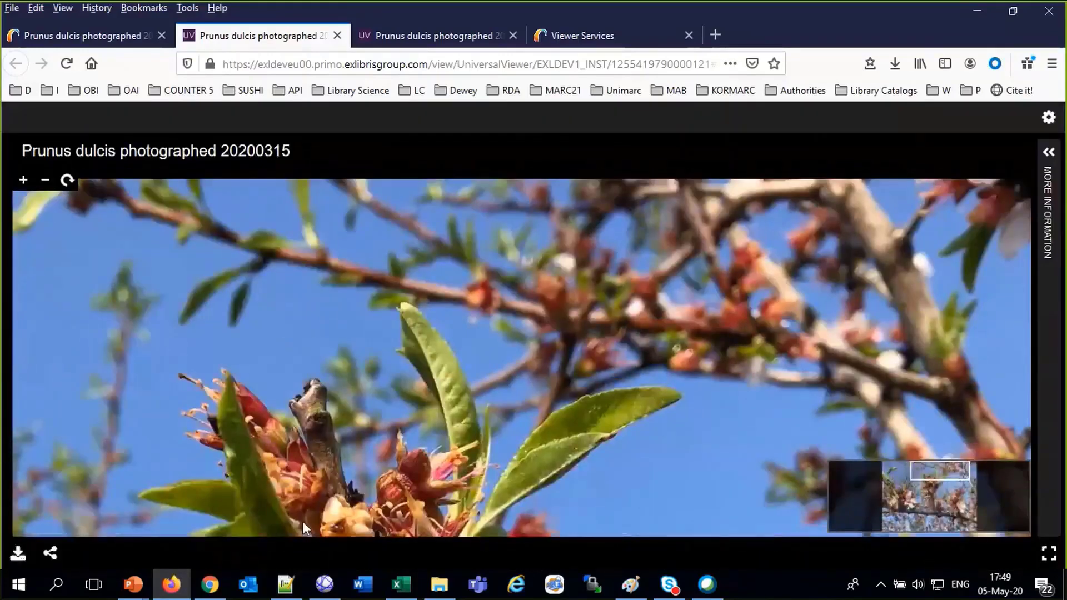
Pan the photo, zoom in two steps with +, then back out with −
left_click_drag(302, 522, 472, 304)
scroll(472, 305, "down", 3)
scroll(508, 302, "up", 2)
scroll(509, 299, "up", 2)
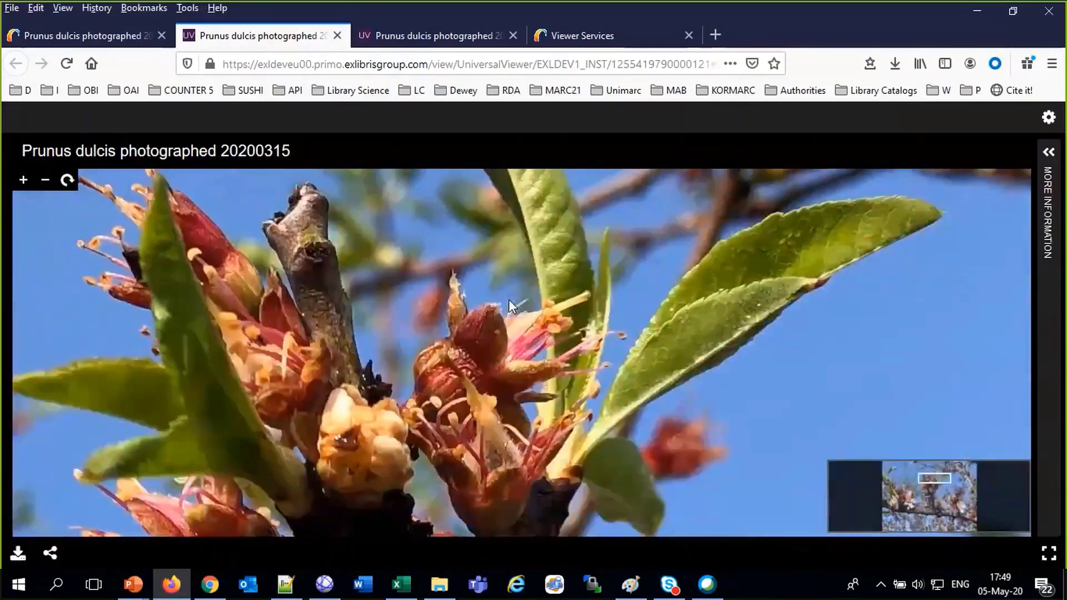
scroll(509, 299, "down", 3)
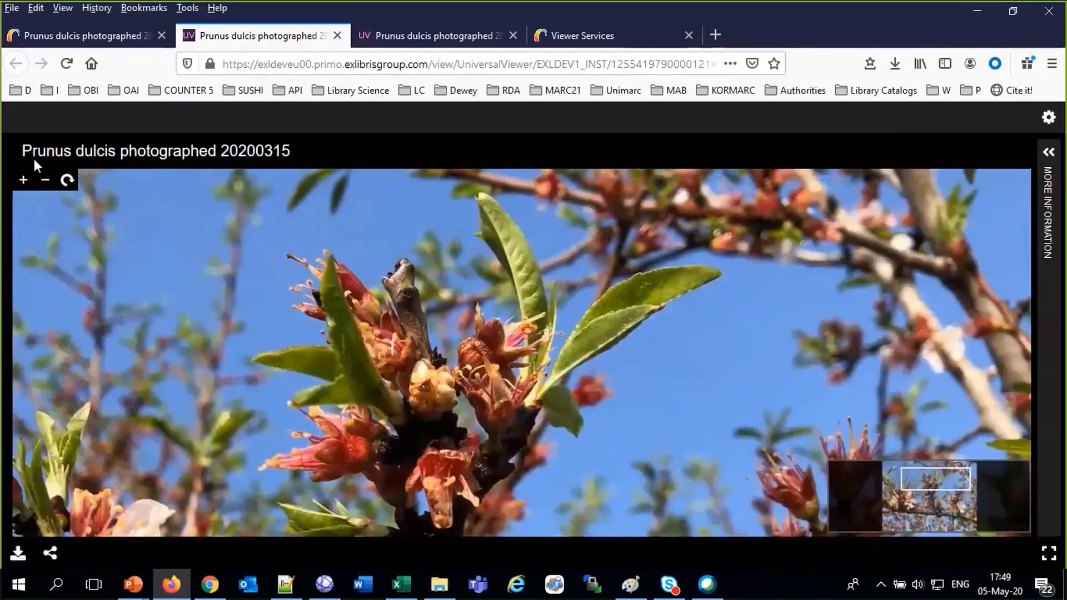
left_click(24, 183)
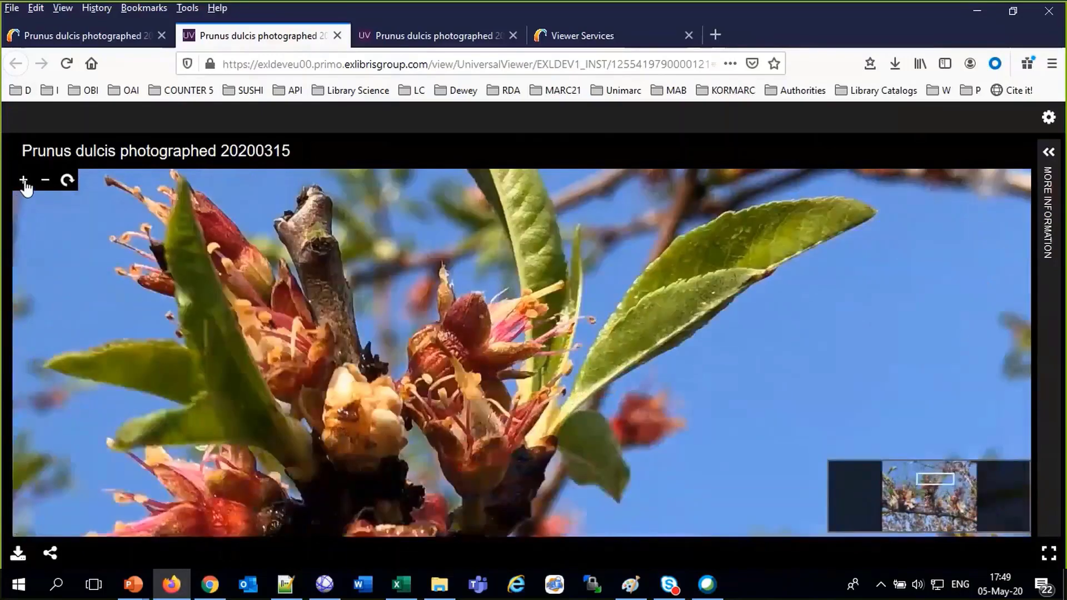
left_click(24, 183)
left_click(41, 184)
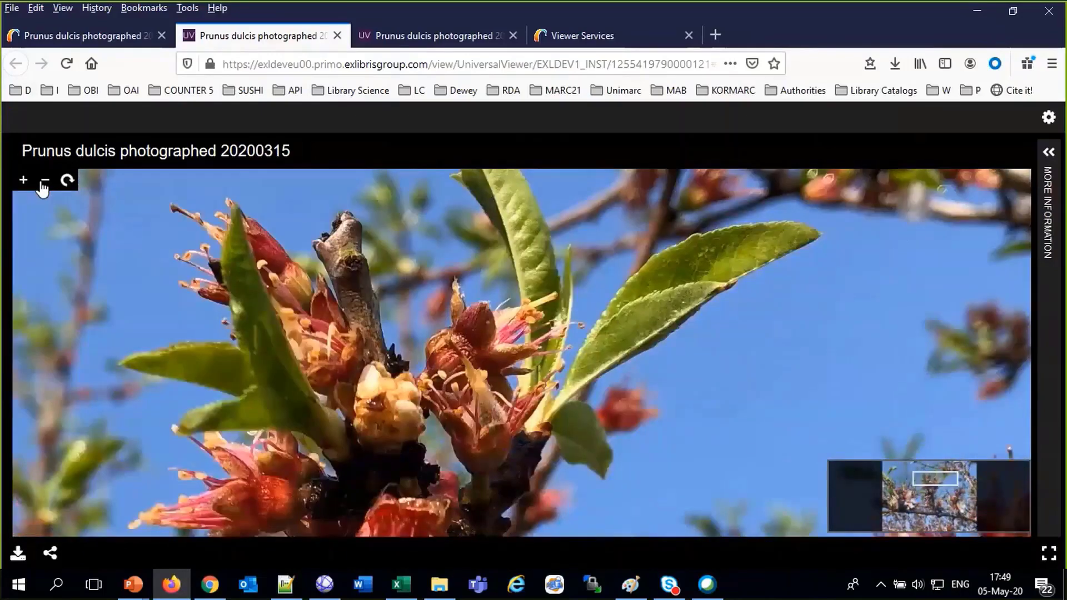
left_click(42, 183)
Rotate the photo a full circle back upright and zoom with the mouse wheel
left_click(73, 180)
left_click(71, 181)
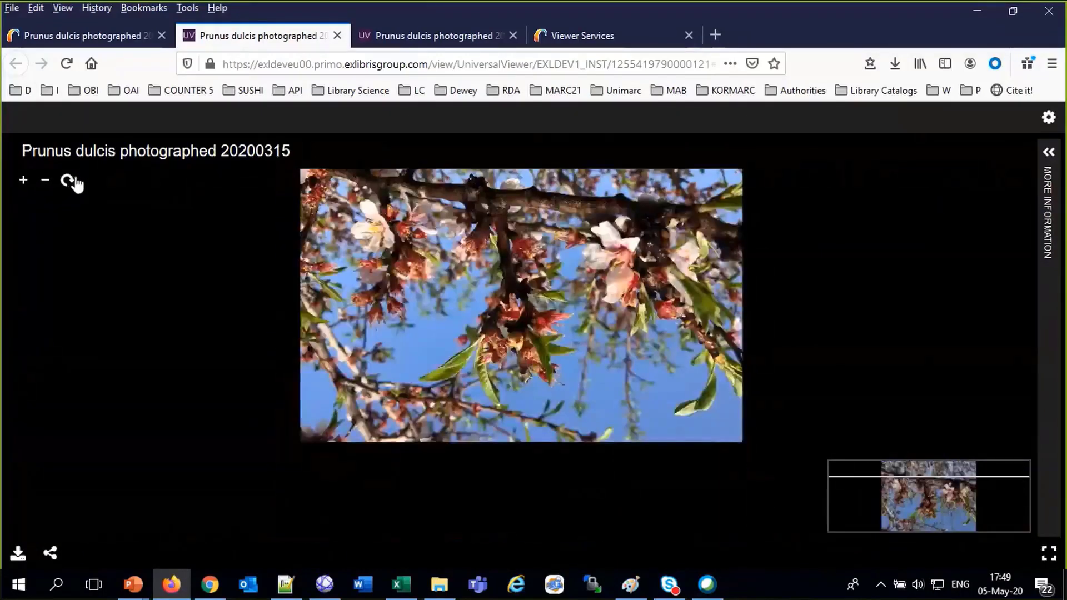
left_click(71, 181)
left_click(71, 181)
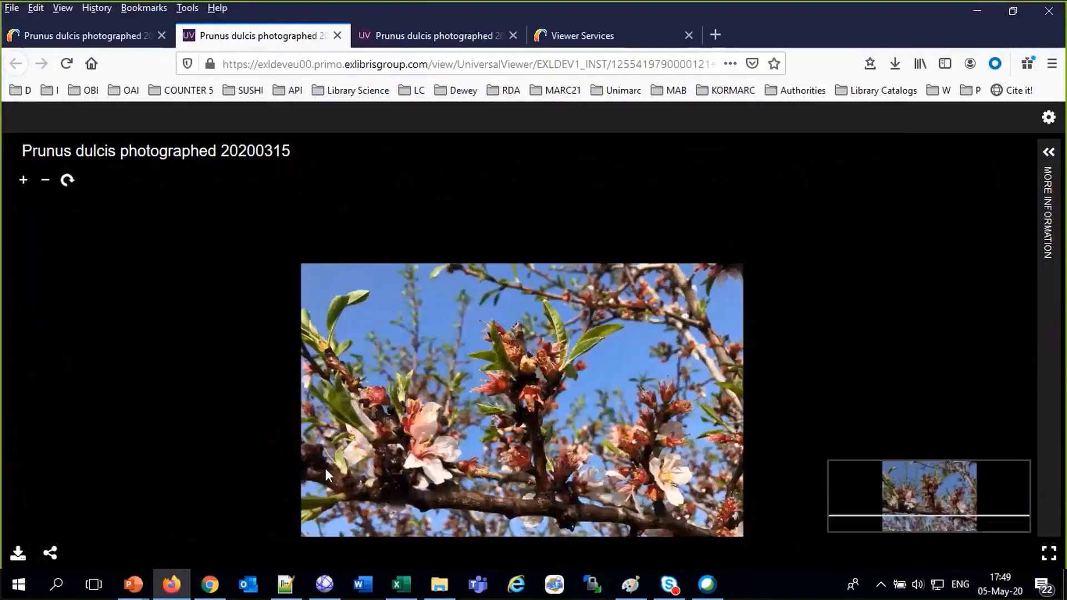
scroll(276, 435, "up", 2)
scroll(386, 447, "up", 2)
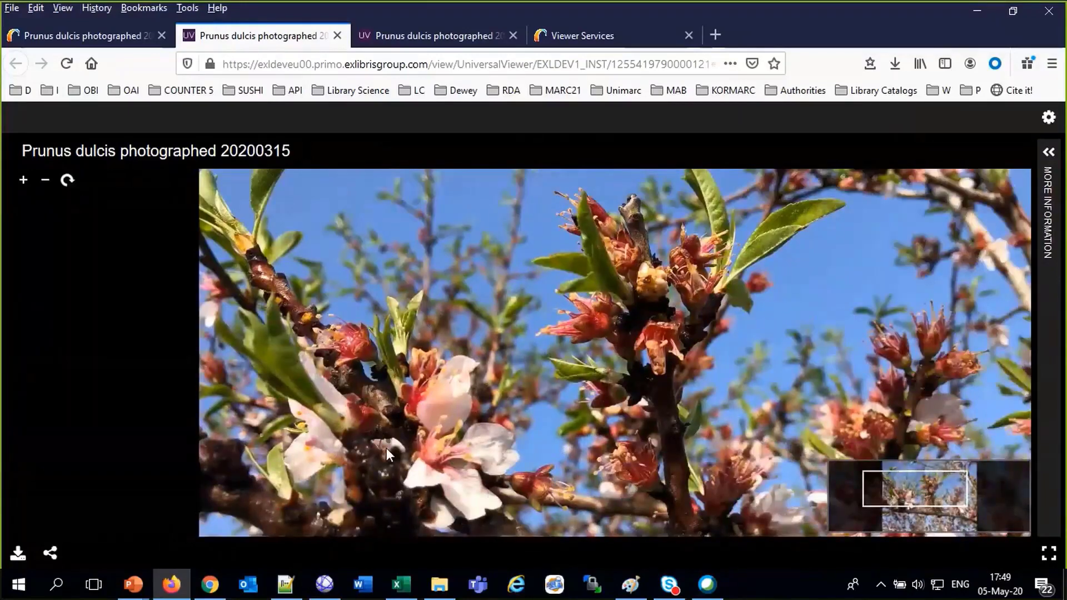
scroll(399, 421, "up", 3)
scroll(409, 424, "down", 5)
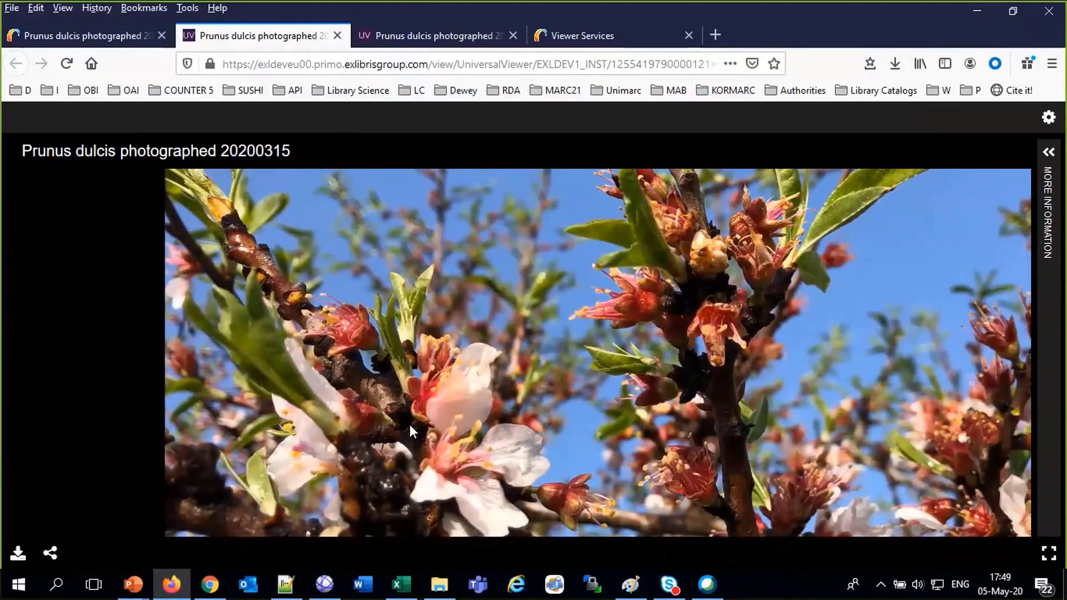
Close the Primo full record and open the Library and Information Science collection via Collection Discovery
left_click(80, 39)
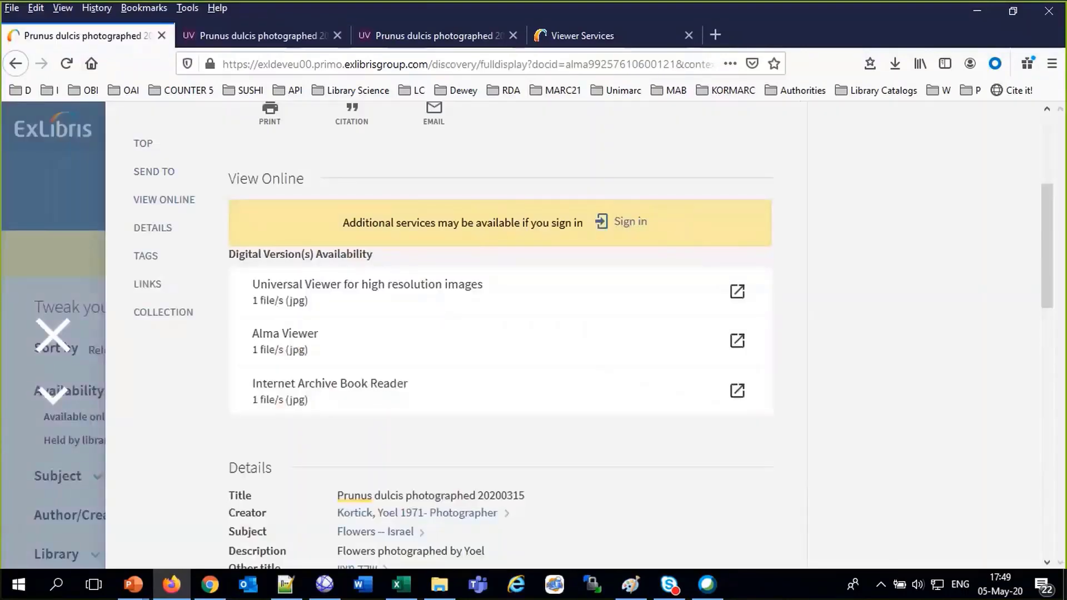
left_click(60, 347)
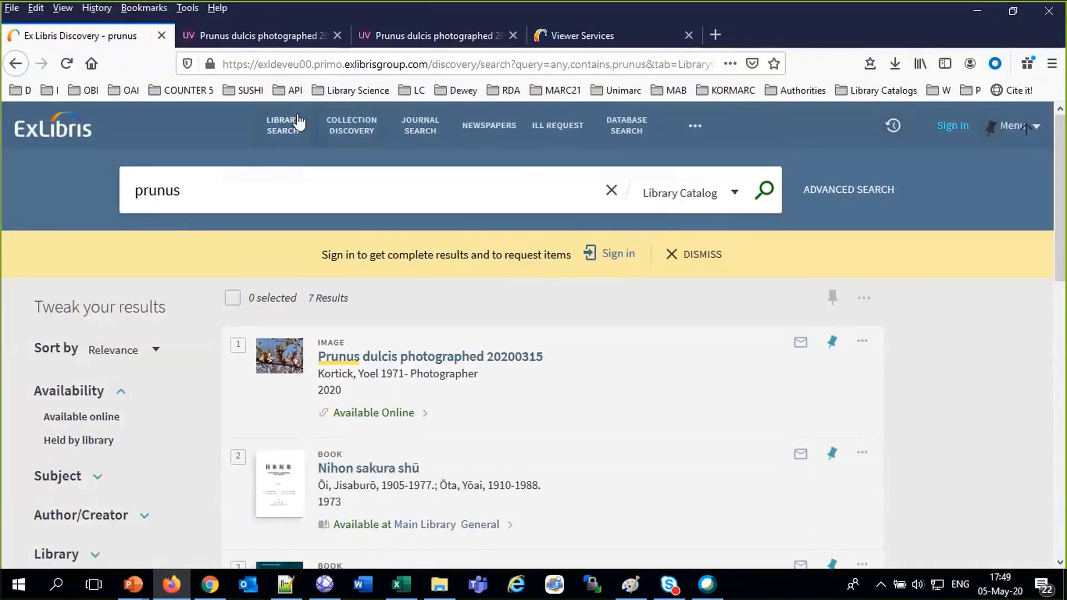
left_click(356, 130)
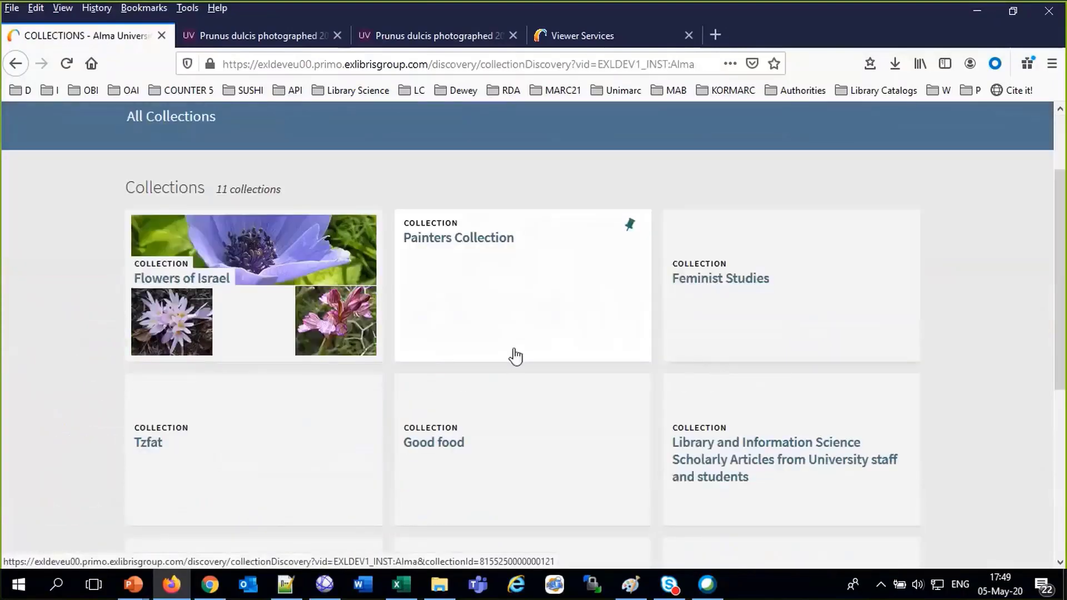
scroll(555, 366, "down", 2)
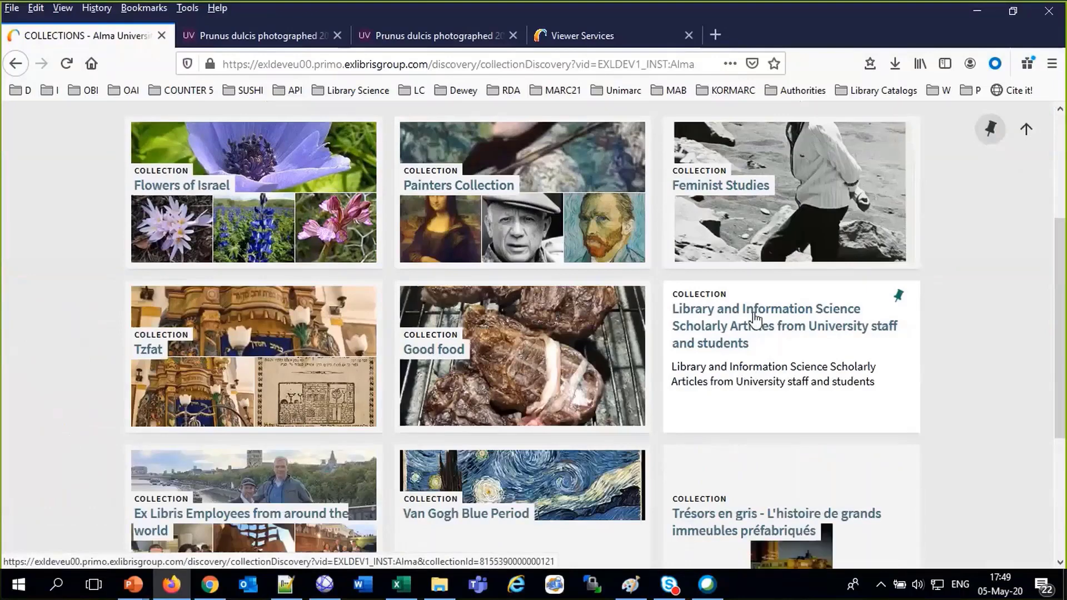
left_click(755, 317)
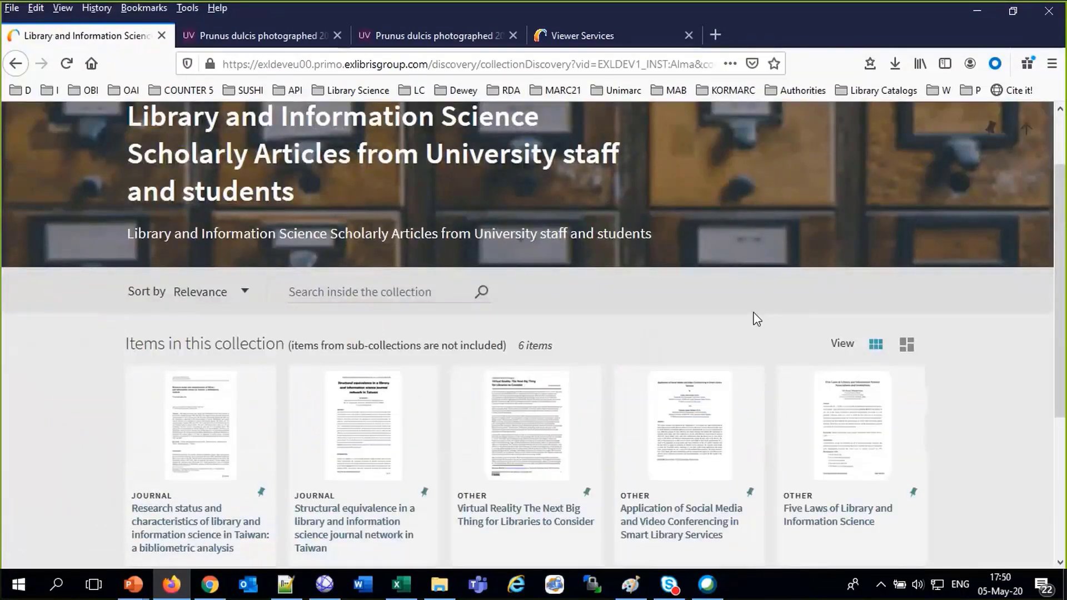
Review the Structural equivalence article's View Online options, then close its record
left_click(380, 524)
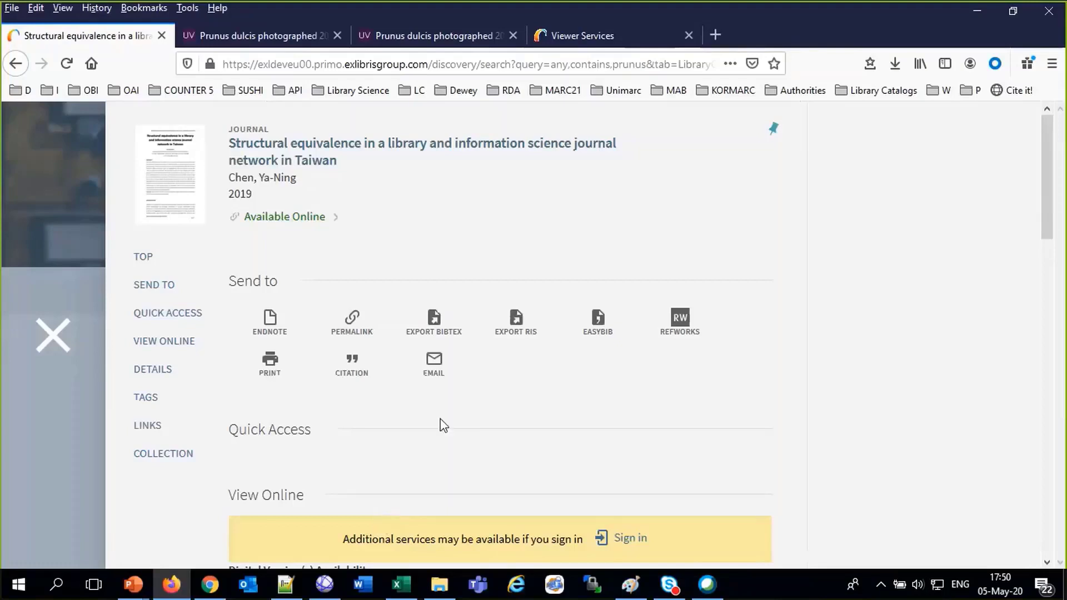
scroll(443, 425, "down", 4)
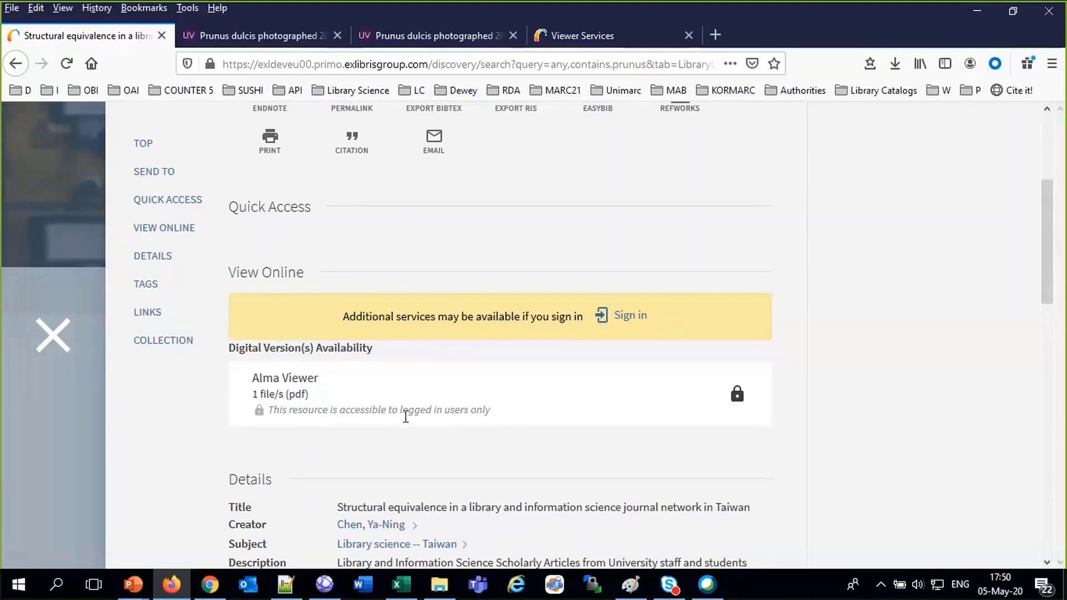
left_click(47, 342)
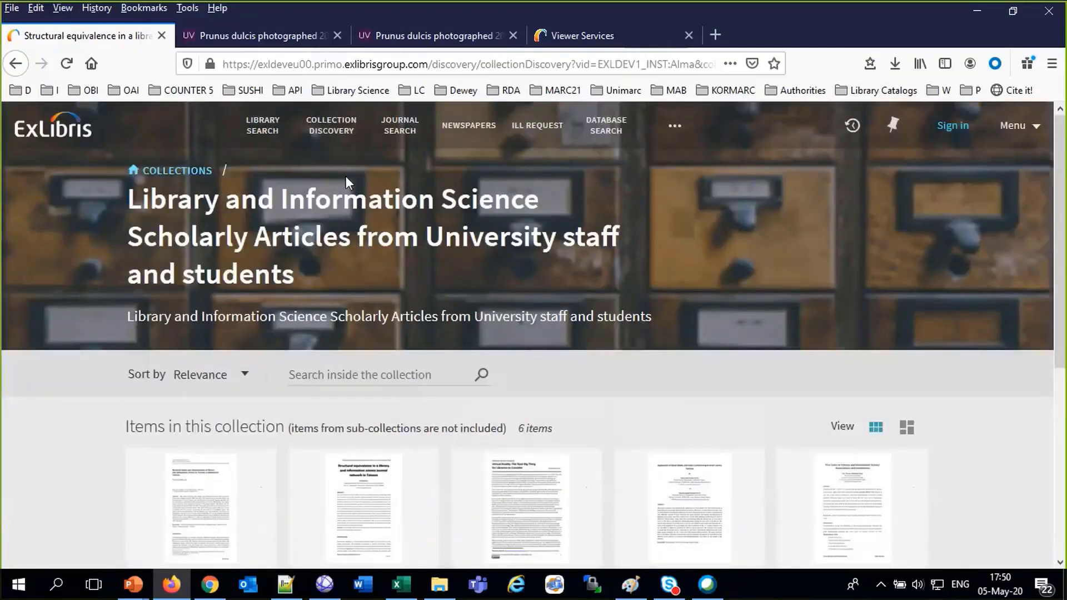
Sign in to Primo from the library search page with the patron's user ID and password
left_click(244, 131)
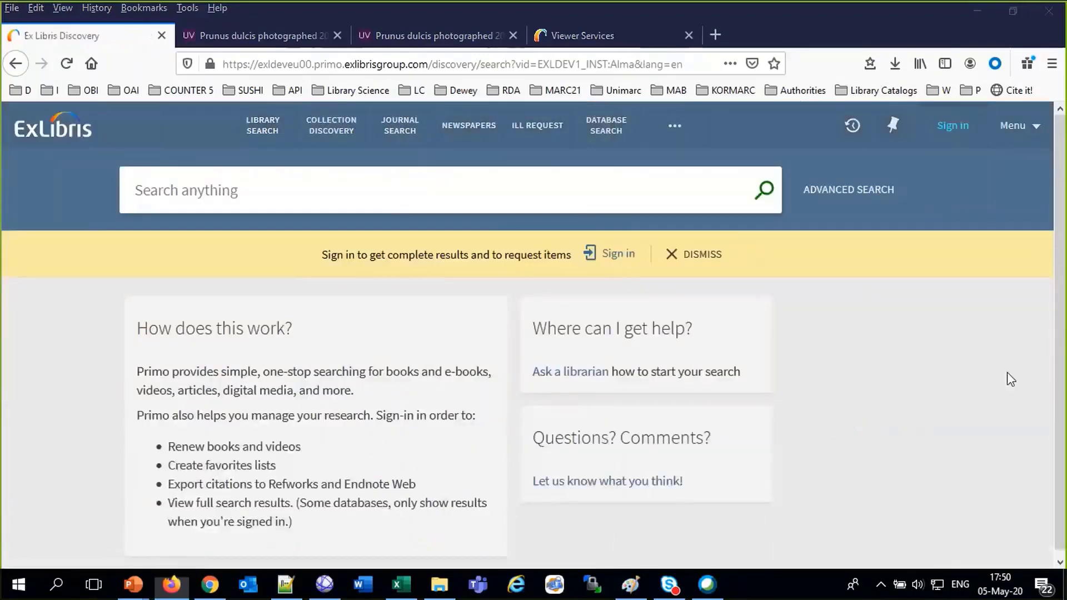
left_click(959, 132)
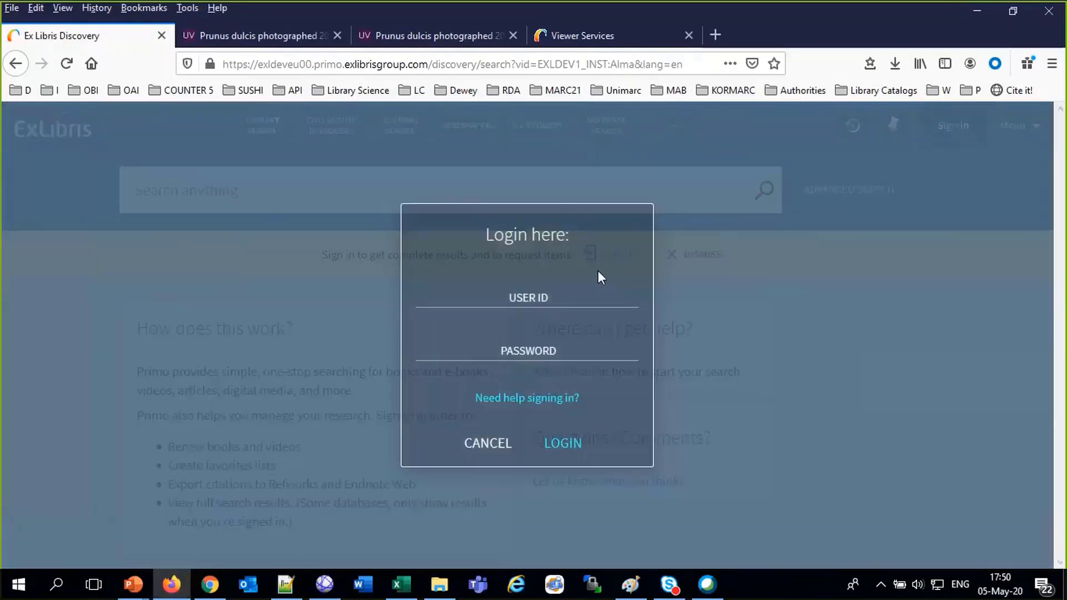
left_click(557, 295)
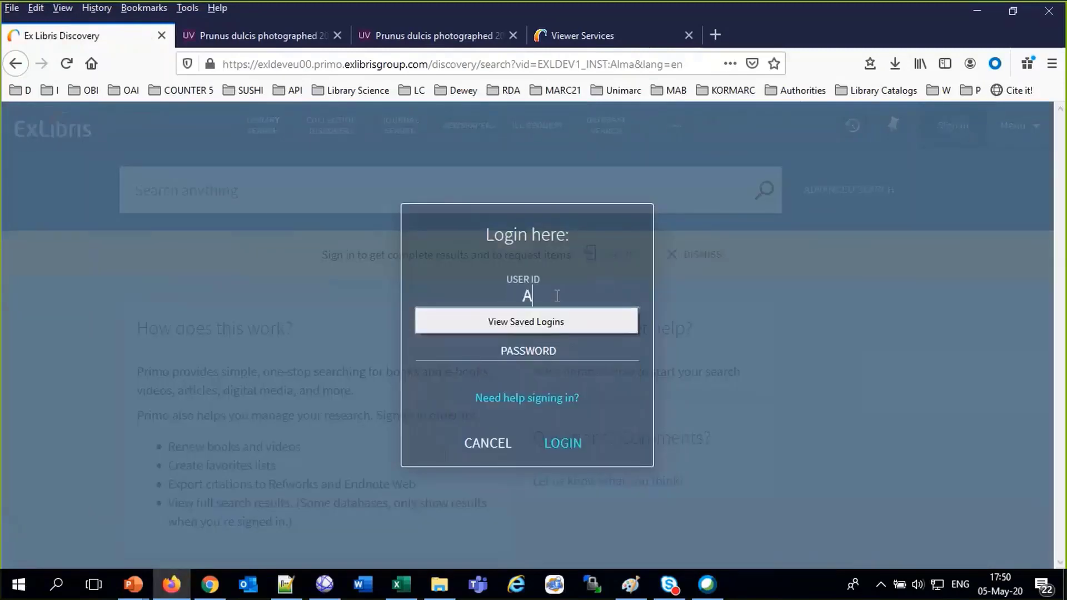
key("Tab")
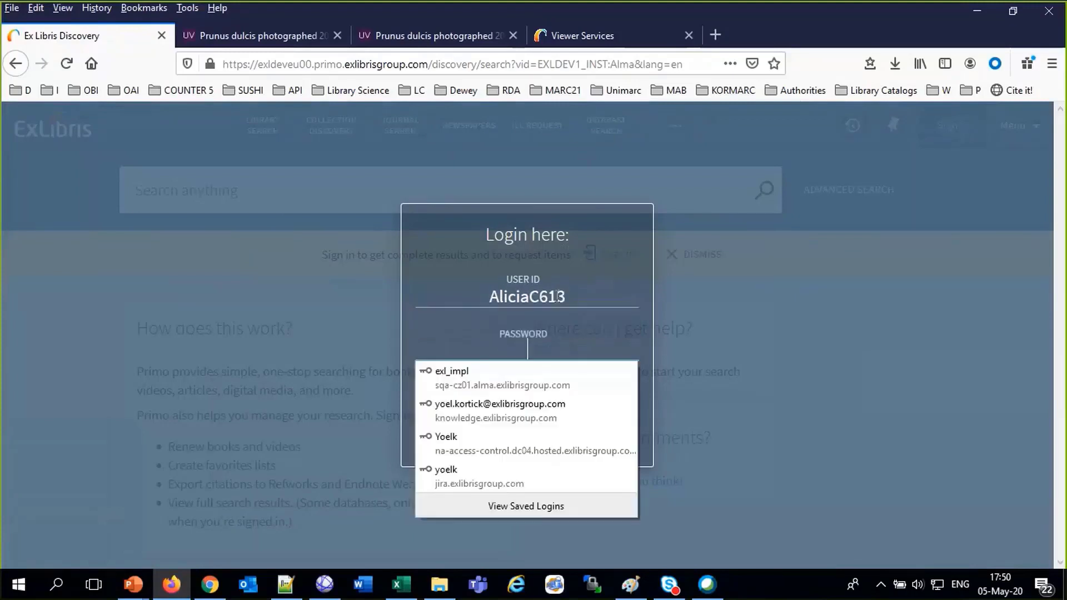
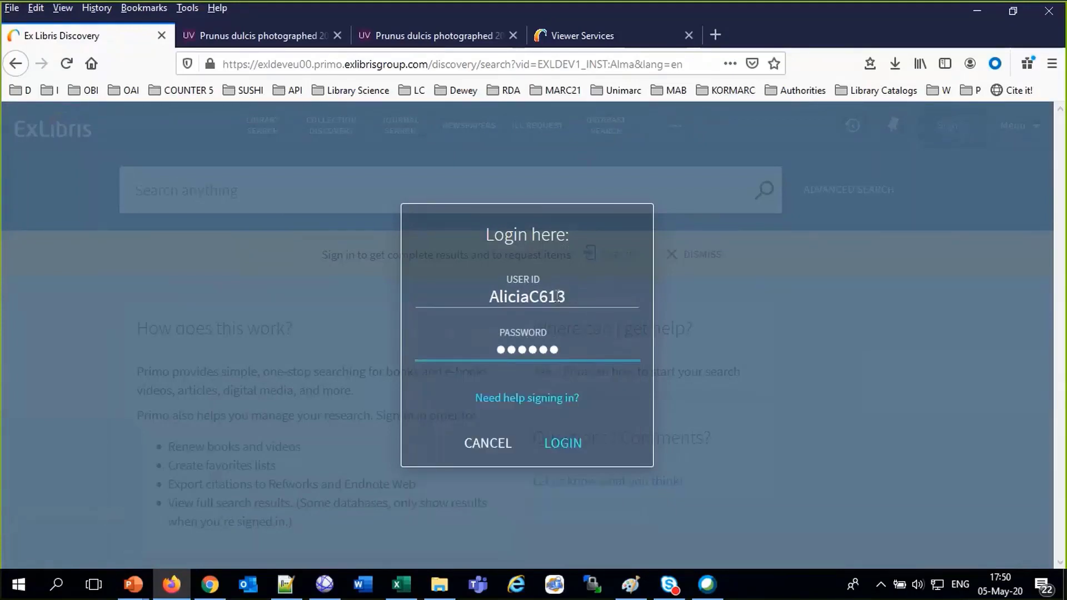
key("BackSpace")
key("BackSpace")
key("BackSpace")
key("BackSpace")
key("BackSpace")
key("BackSpace")
key("BackSpace")
key("BackSpace")
key("Return")
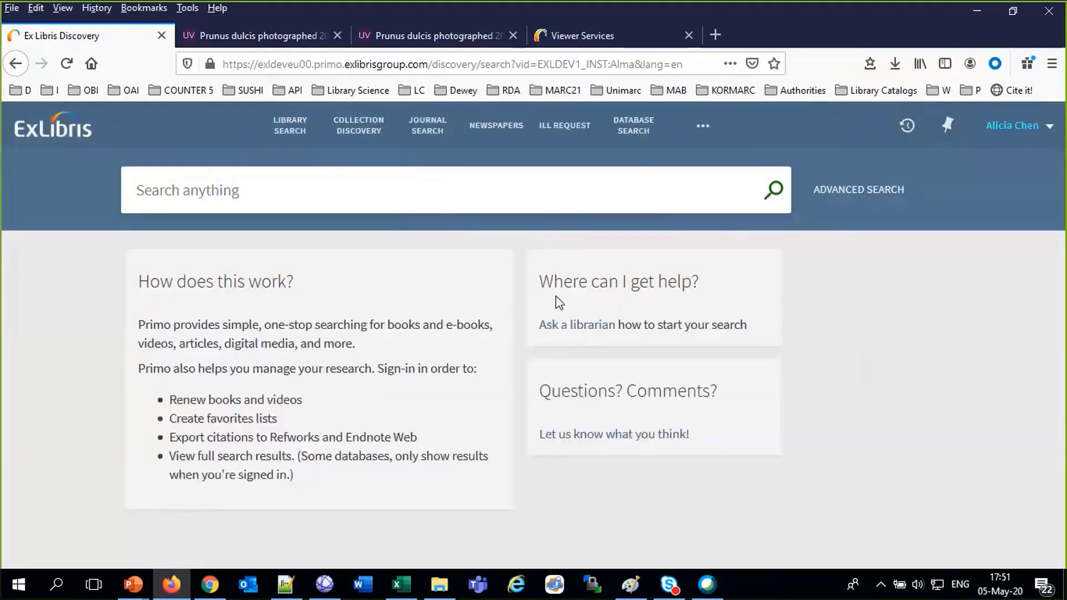
Browse Collection Discovery and open the Library and Information Science collection
left_click(366, 128)
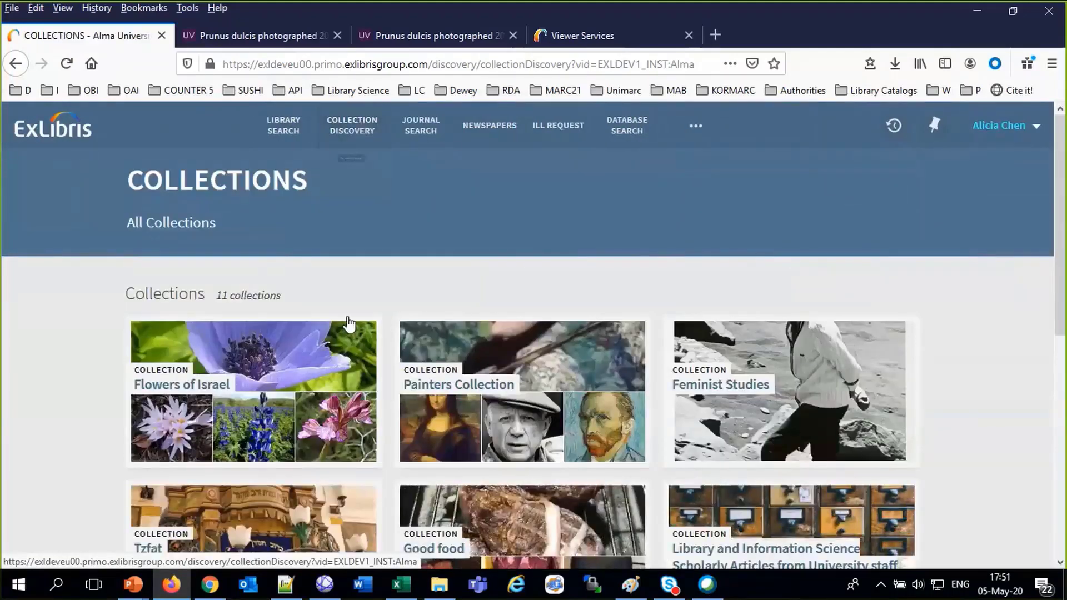
scroll(892, 262, "down", 7)
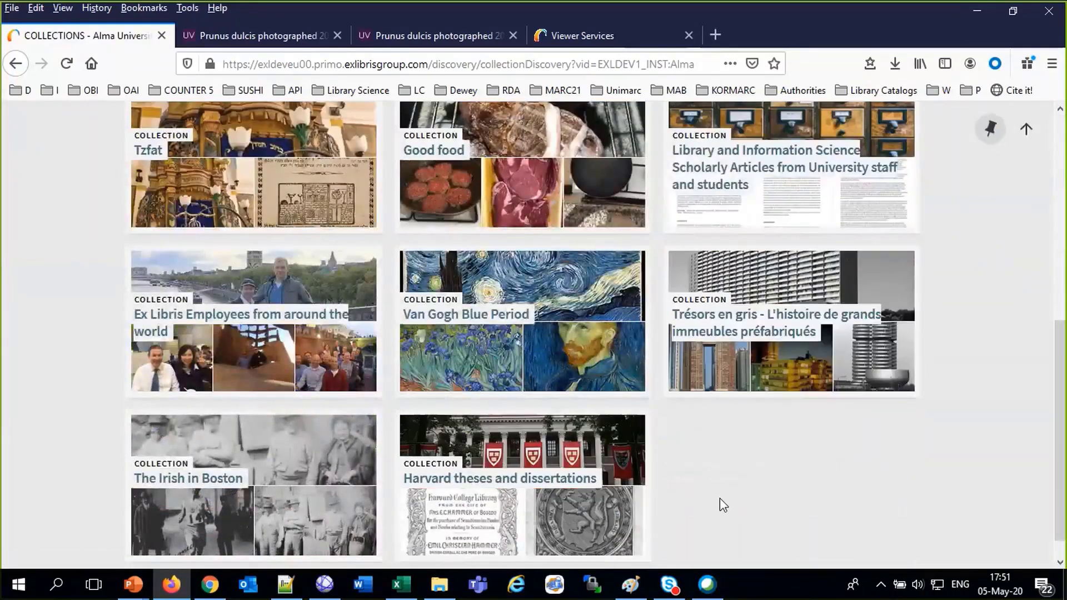
scroll(722, 505, "up", 3)
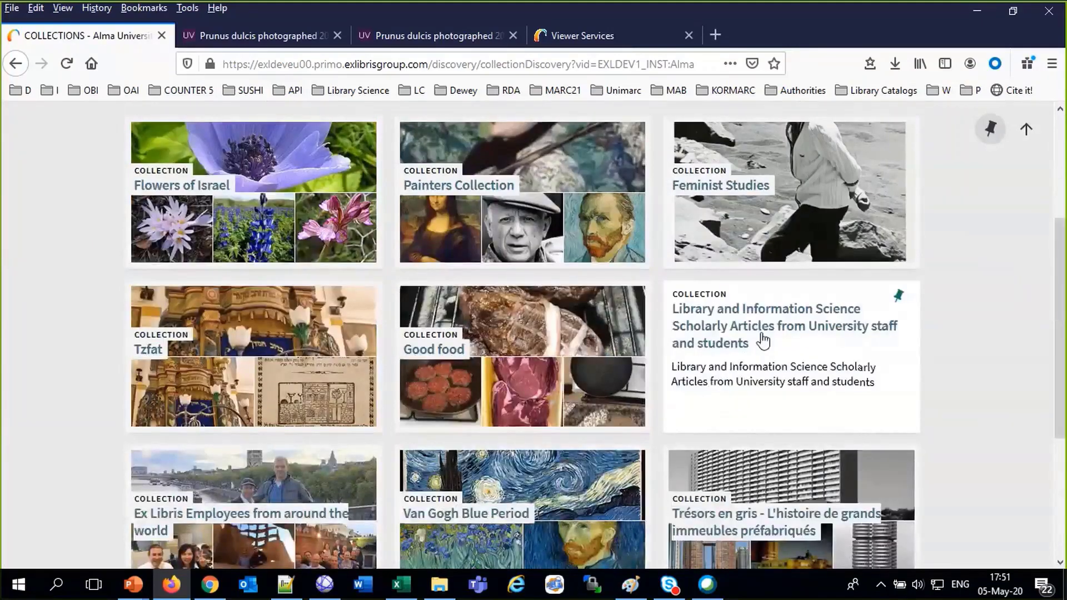
left_click(763, 338)
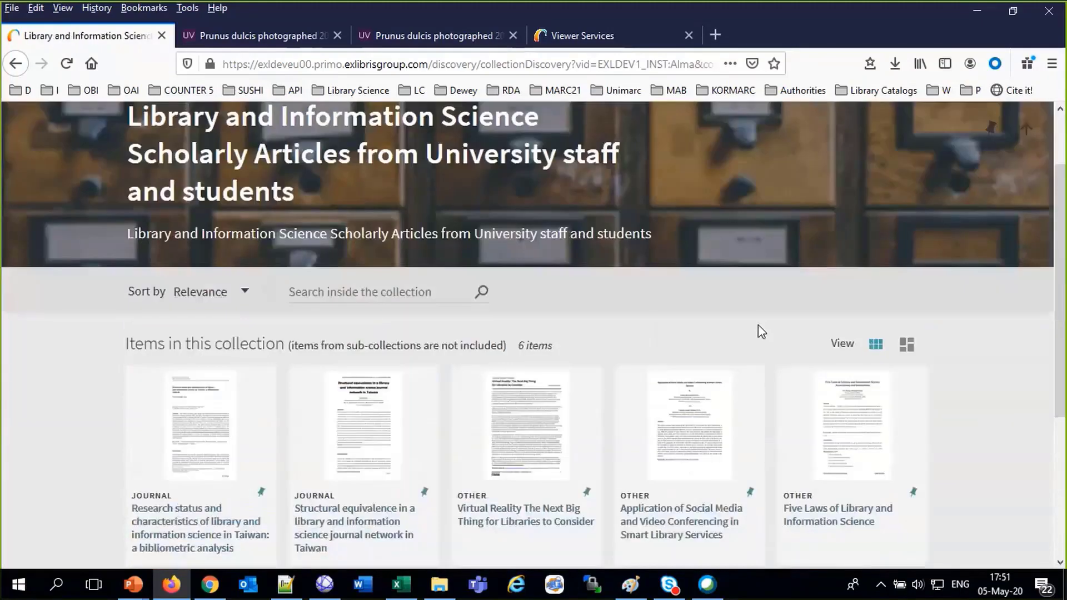
Open the Structural equivalence article's 22-page PDF in the Alma Viewer, dismissing the copyright statement
left_click(382, 521)
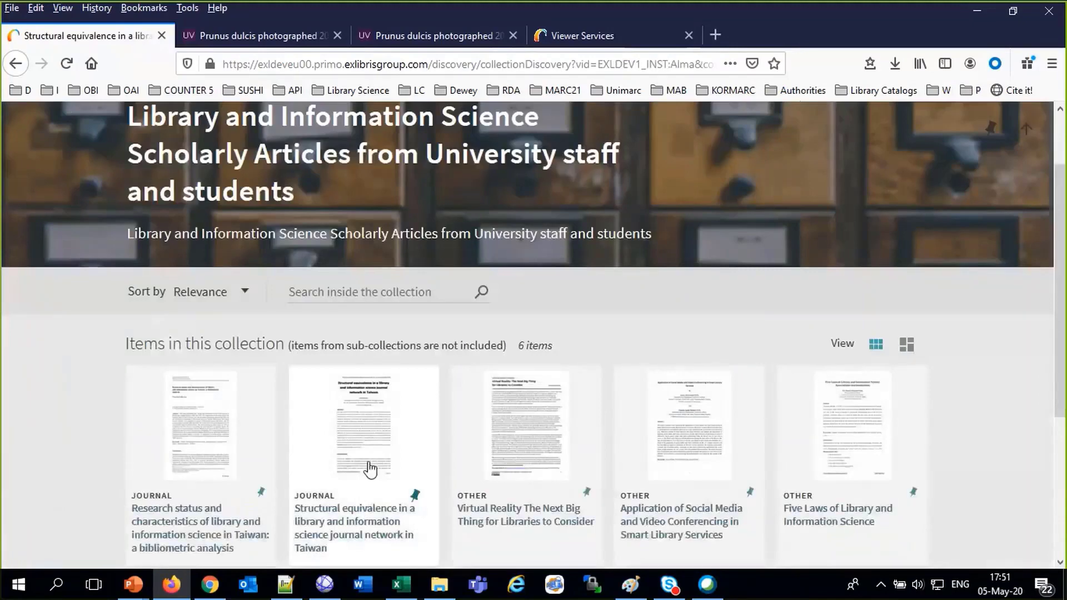
left_click(376, 441)
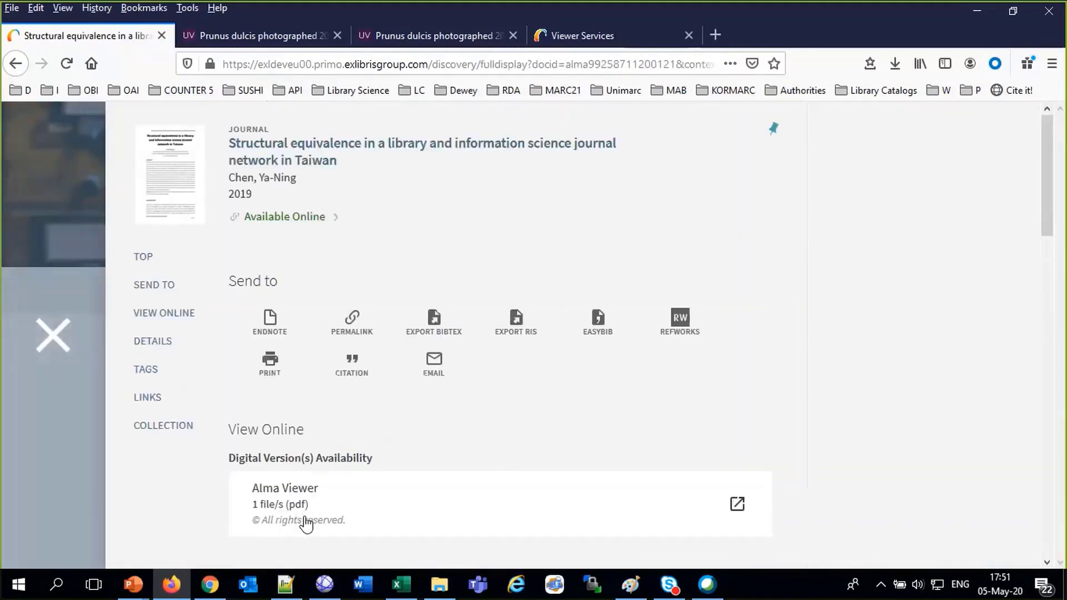
left_click(296, 504)
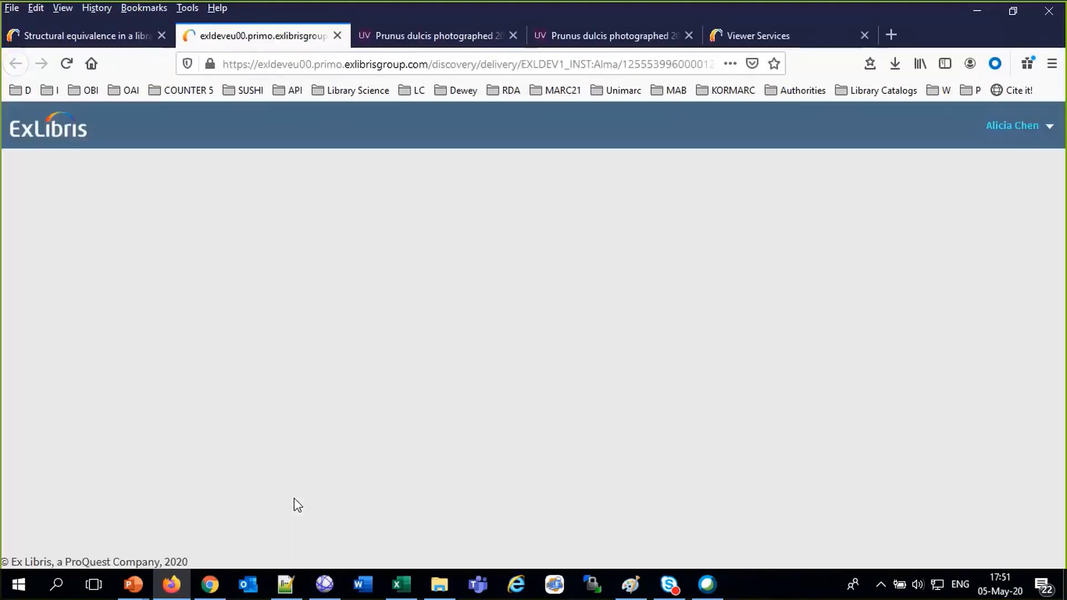
scroll(472, 427, "down", 2)
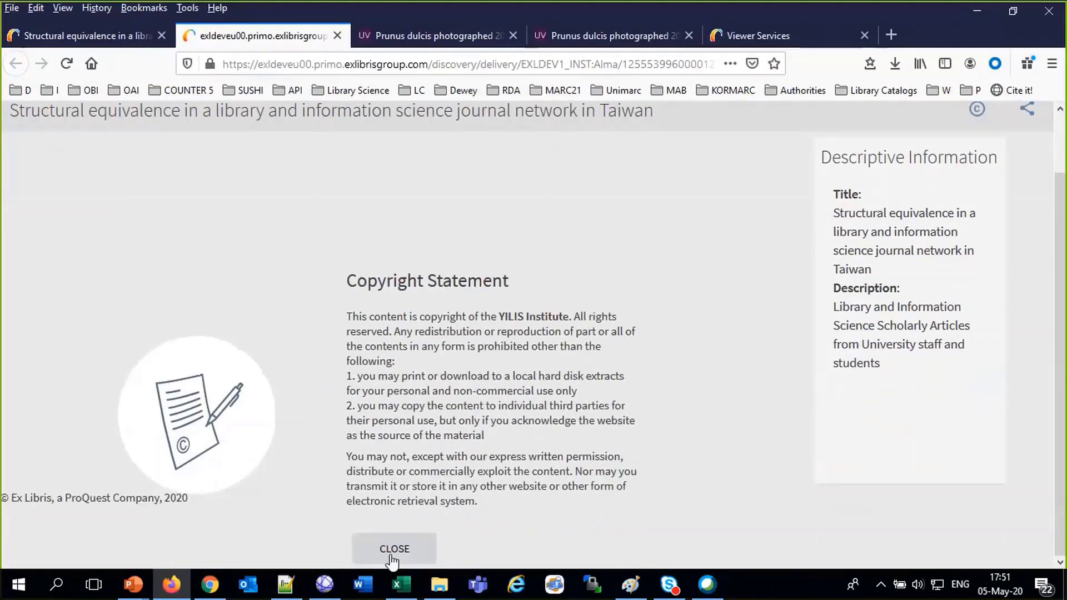
left_click(392, 555)
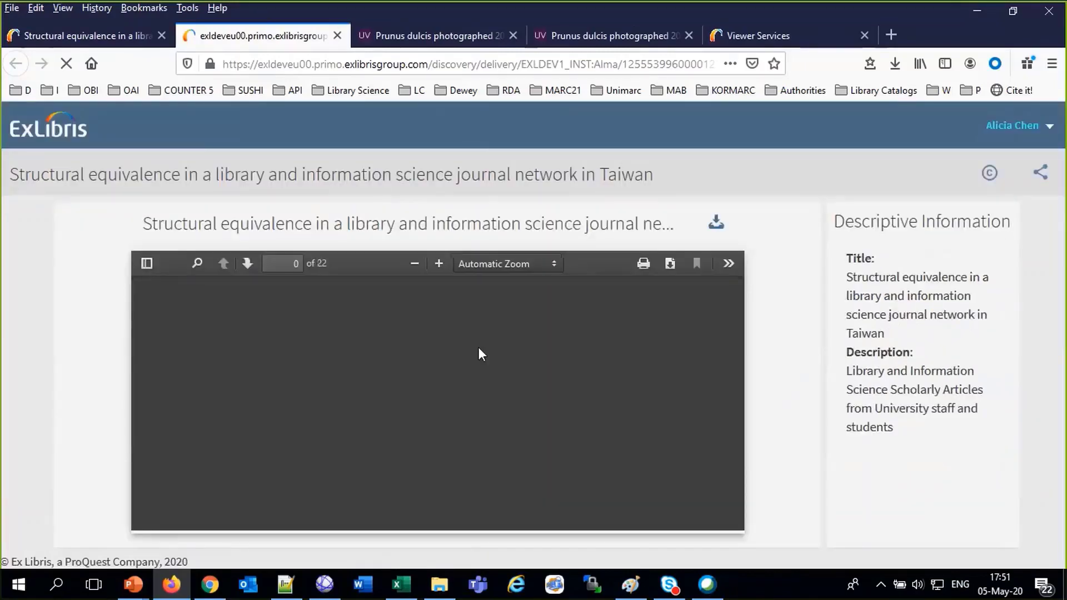
scroll(480, 348, "down", 2)
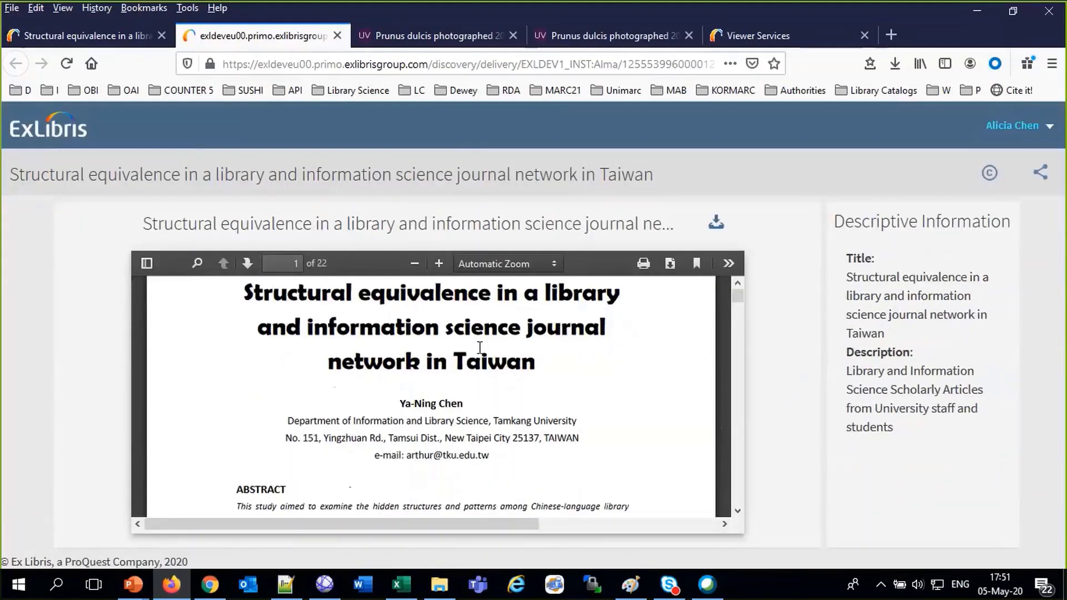
scroll(479, 348, "down", 5)
scroll(479, 352, "down", 20)
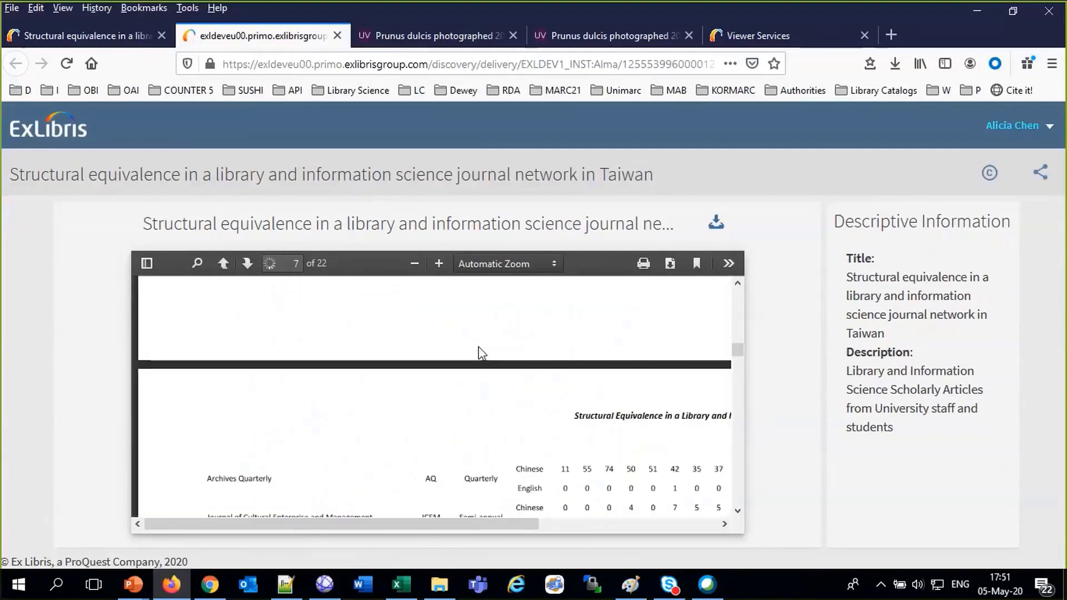
scroll(481, 352, "up", 20)
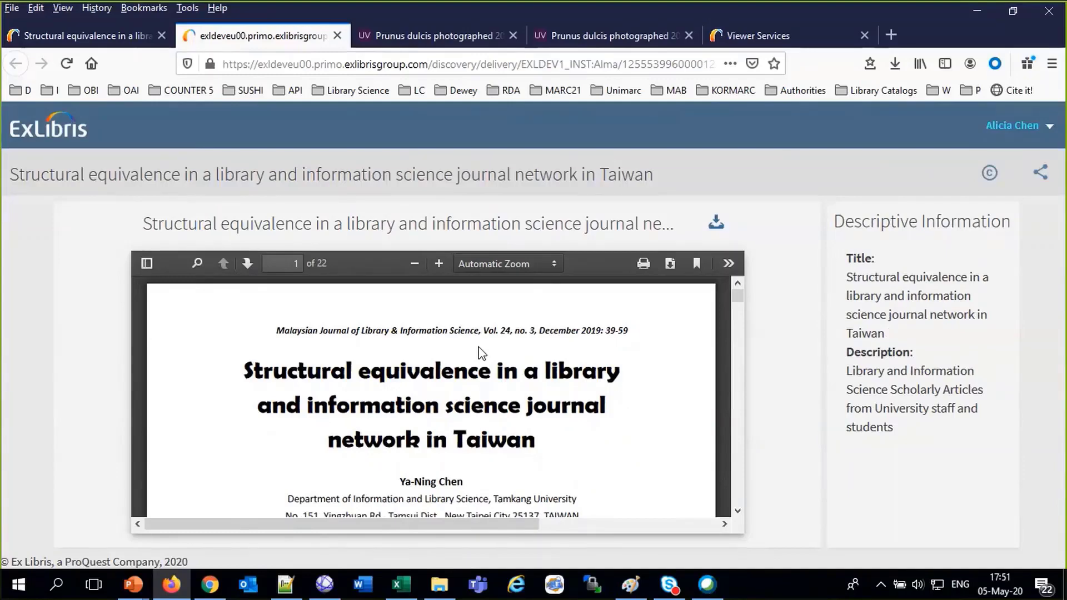
Go back to the article's record and collection, then return to the PDF viewer tab
left_click(84, 37)
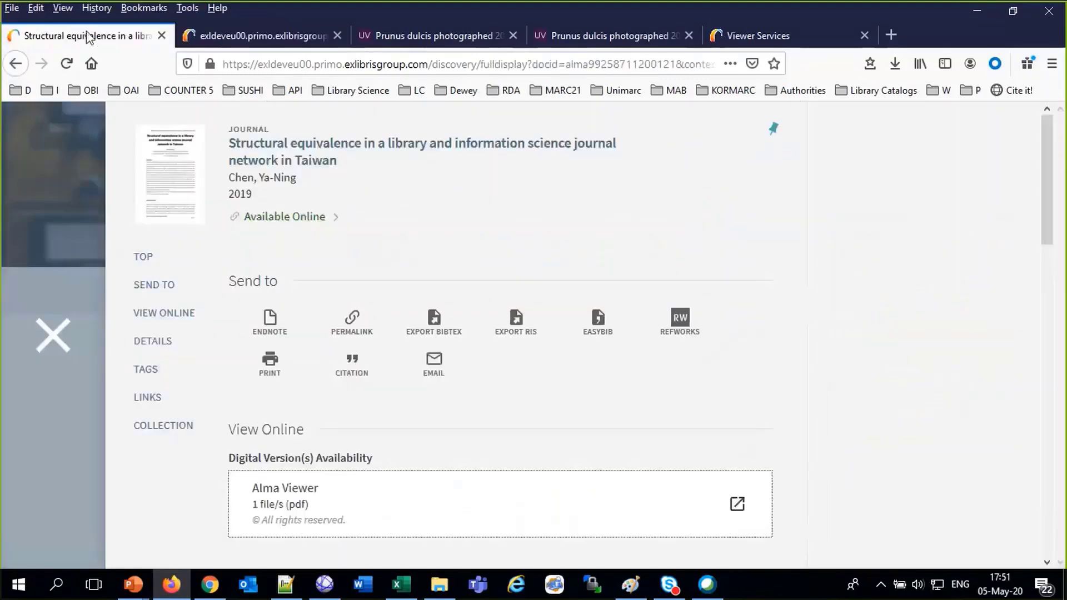
left_click(54, 340)
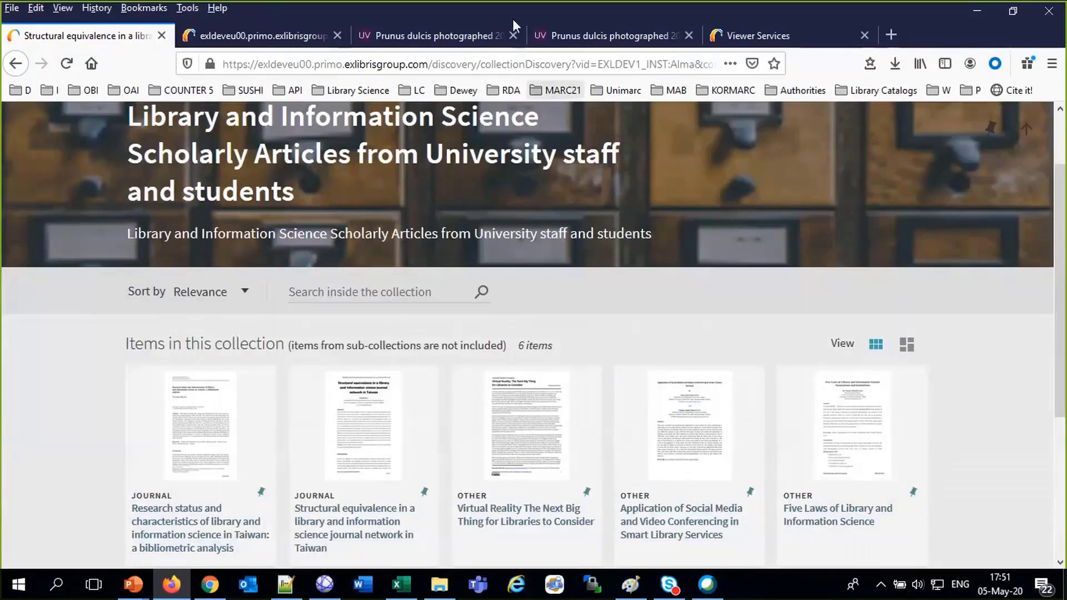
left_click(300, 37)
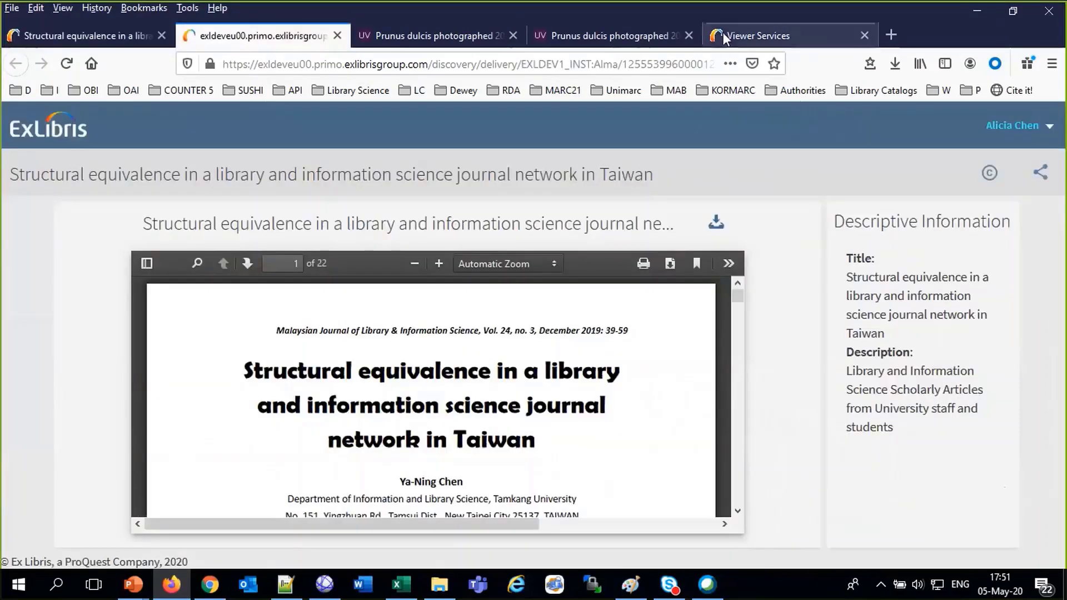
Inspect the Universal Viewer's default availability rule in Viewer Services without changing it
left_click(722, 31)
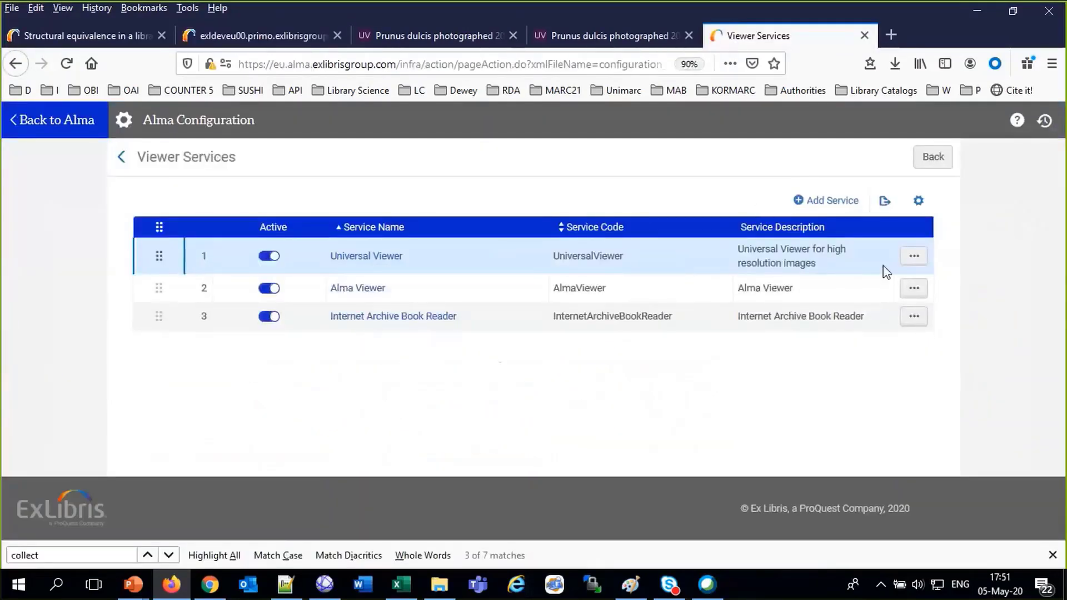
left_click(915, 258)
left_click(842, 282)
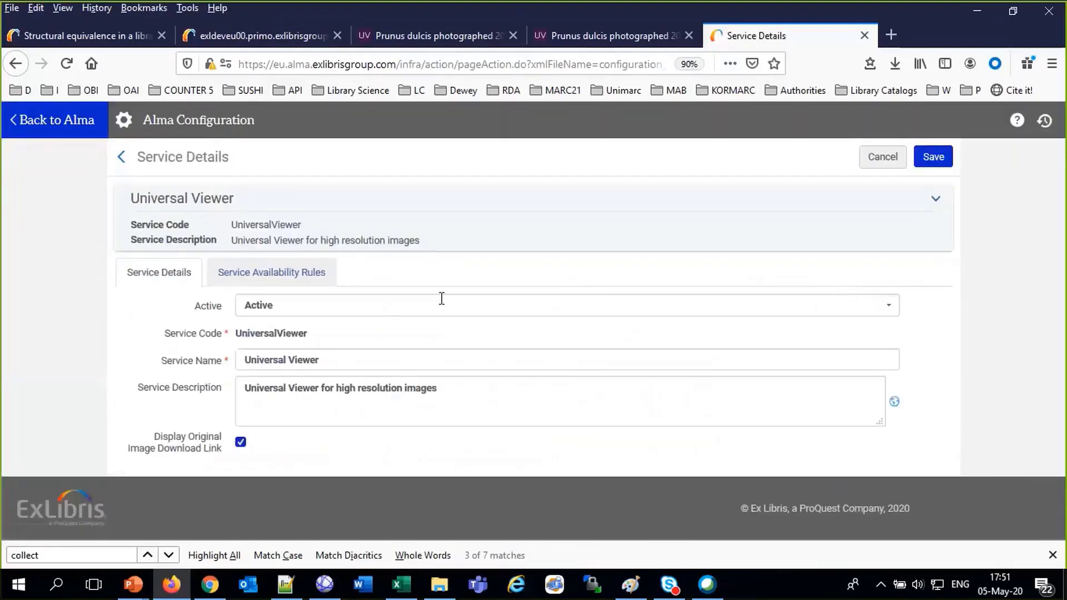
left_click(300, 271)
scroll(424, 268, "down", 3)
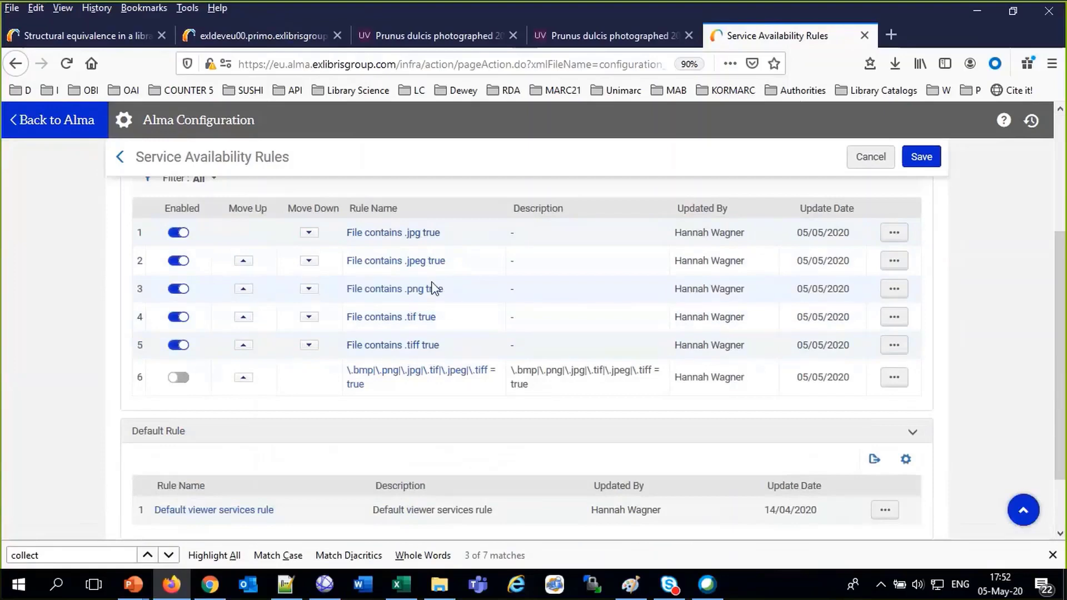
scroll(431, 333, "down", 2)
left_click(884, 432)
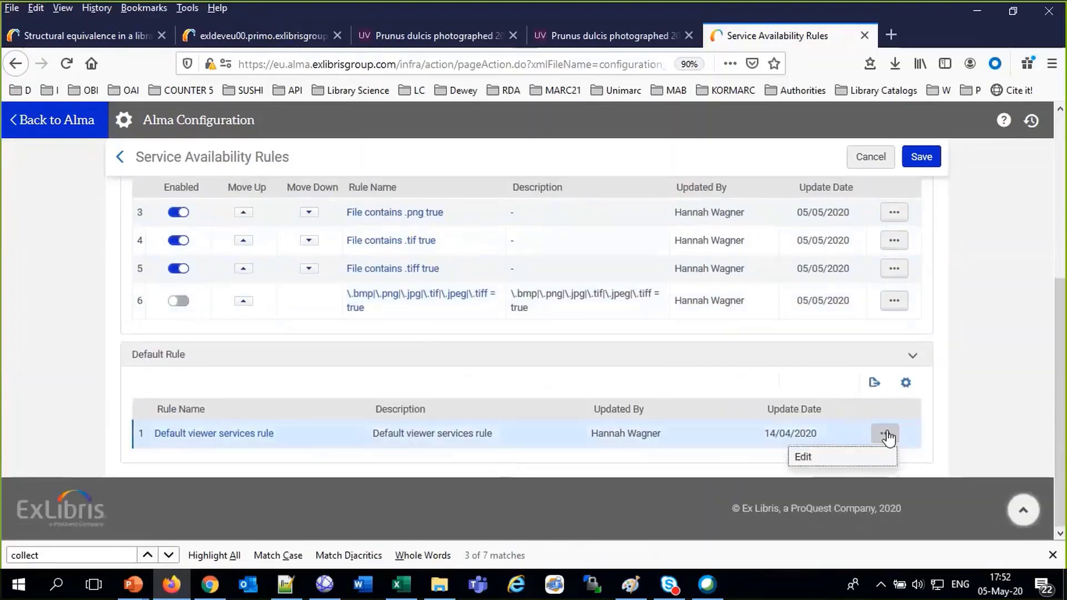
left_click(834, 461)
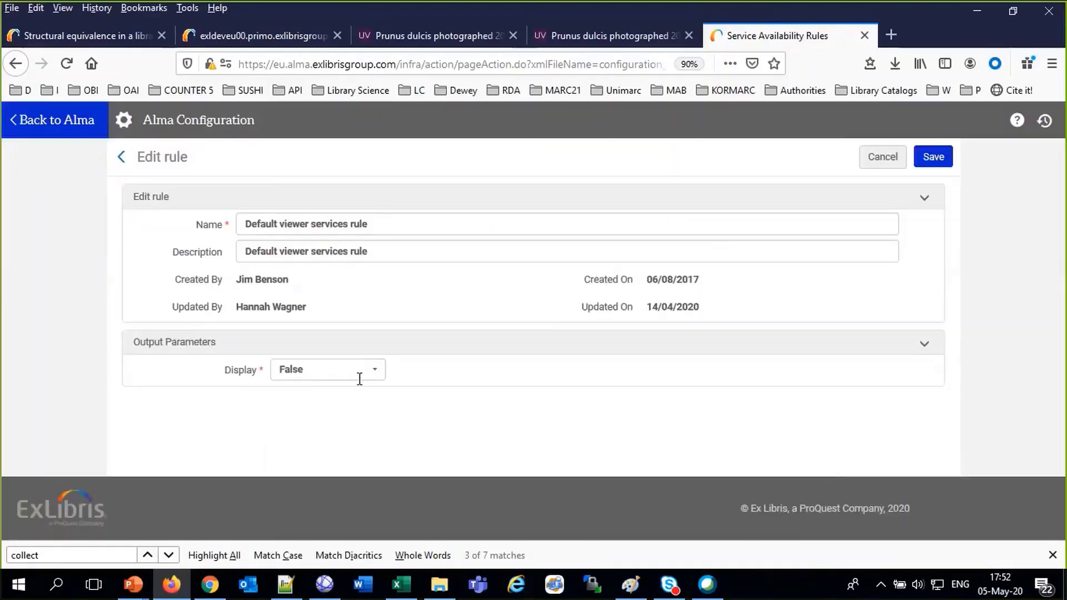
left_click(881, 157)
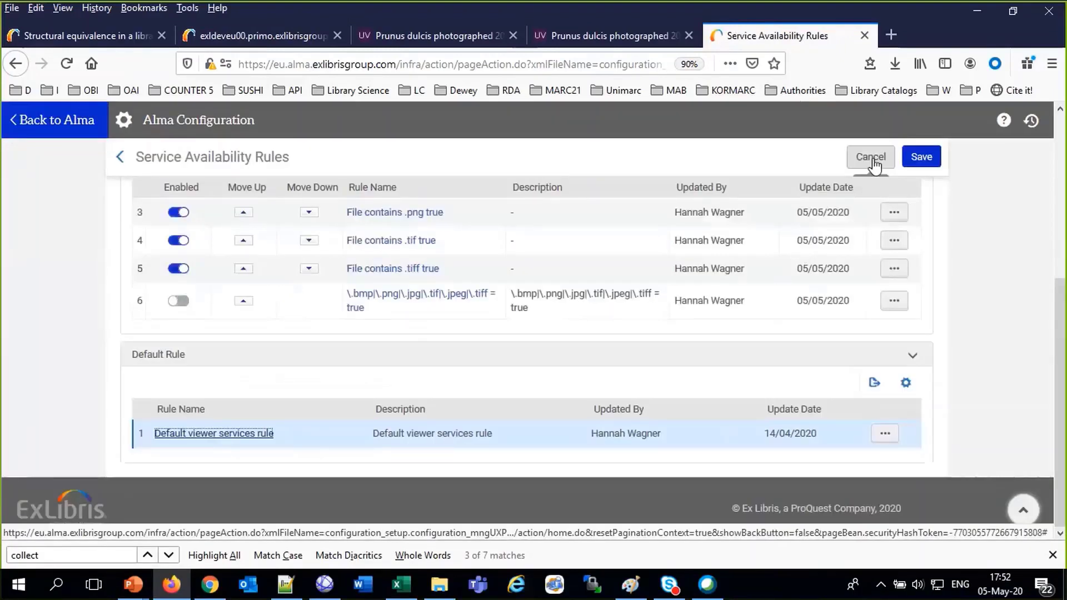
left_click(871, 157)
Inspect the Internet Archive Book Reader's default availability rule and cancel, leaving Display False
left_click(913, 319)
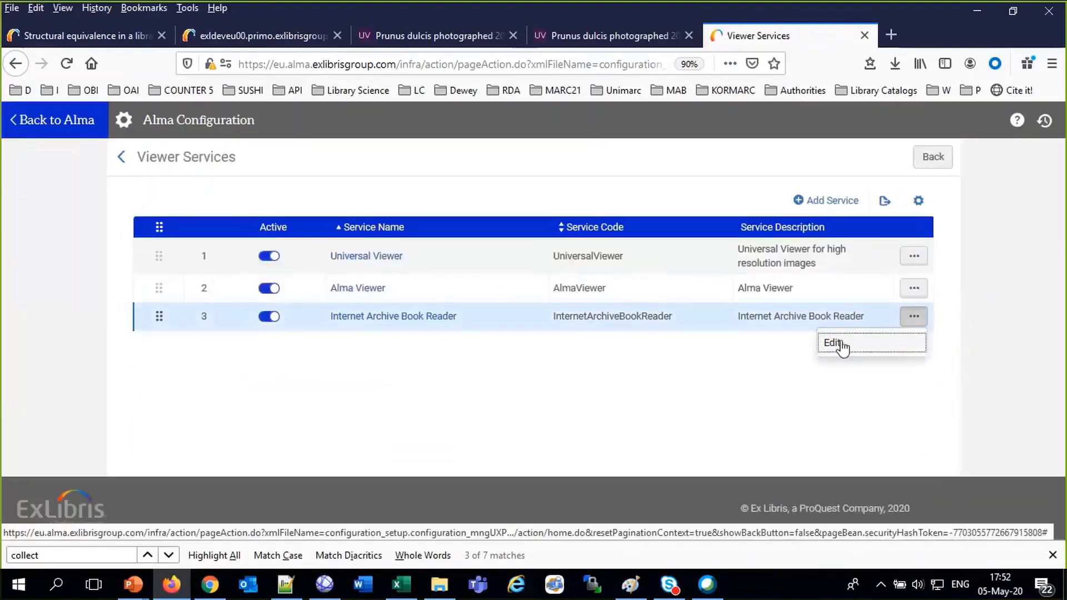
left_click(840, 346)
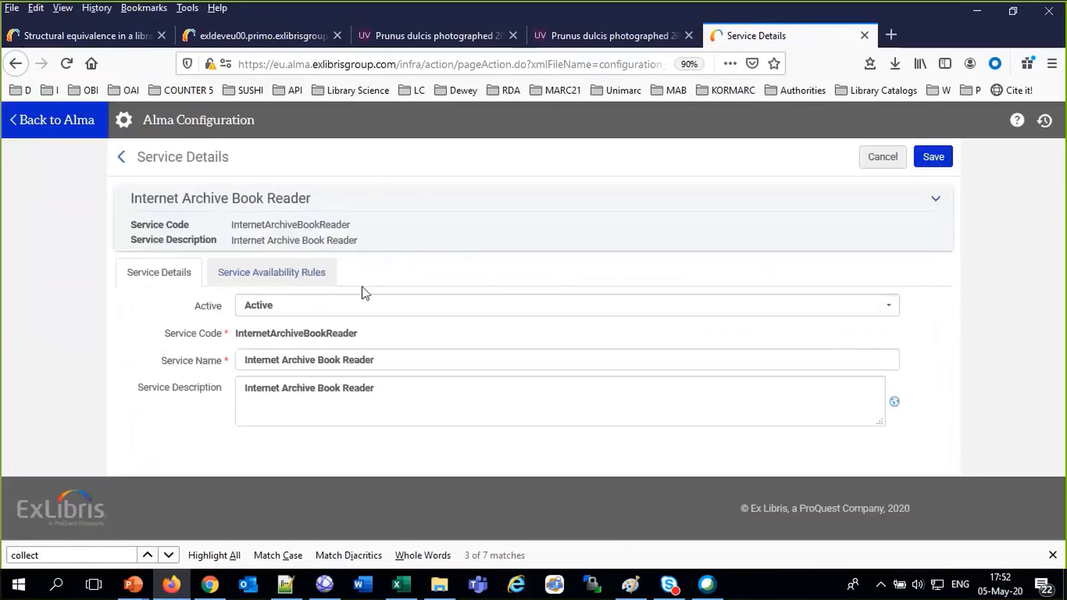
left_click(306, 273)
scroll(310, 353, "down", 3)
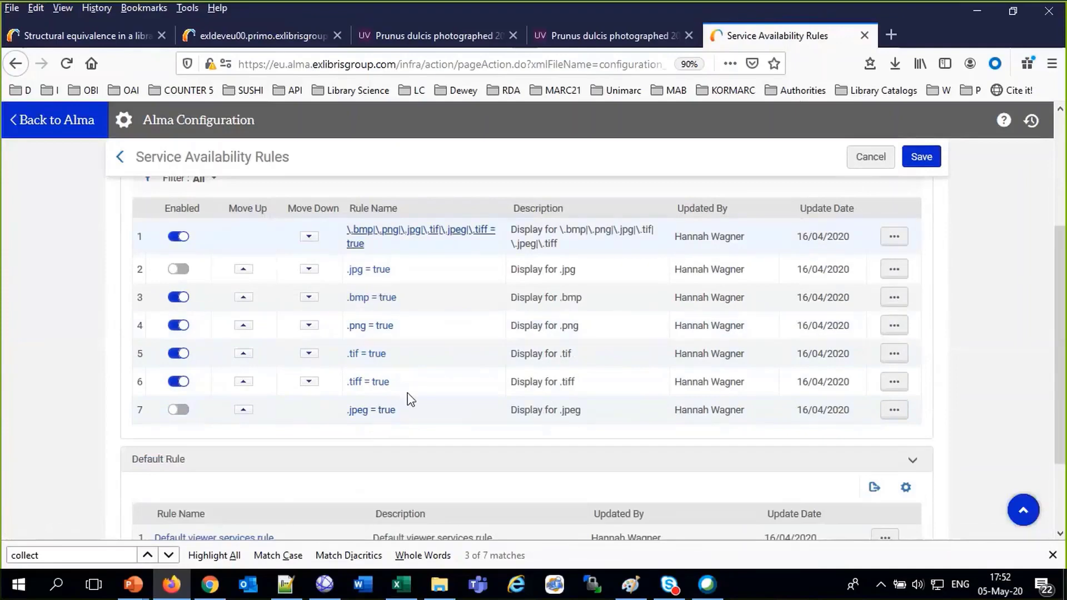
scroll(433, 436, "down", 3)
left_click(884, 434)
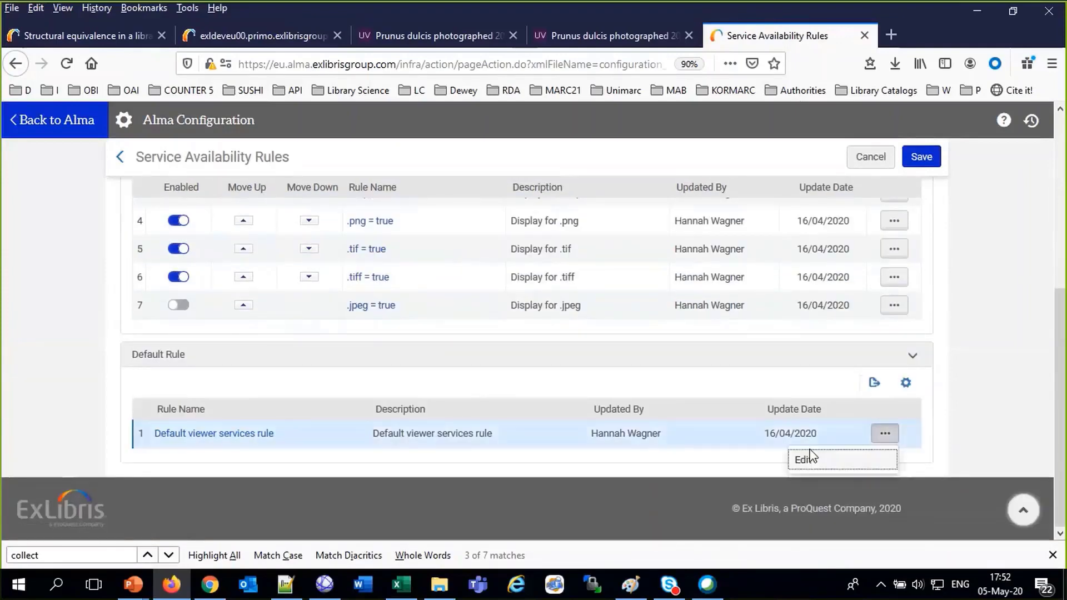
left_click(807, 459)
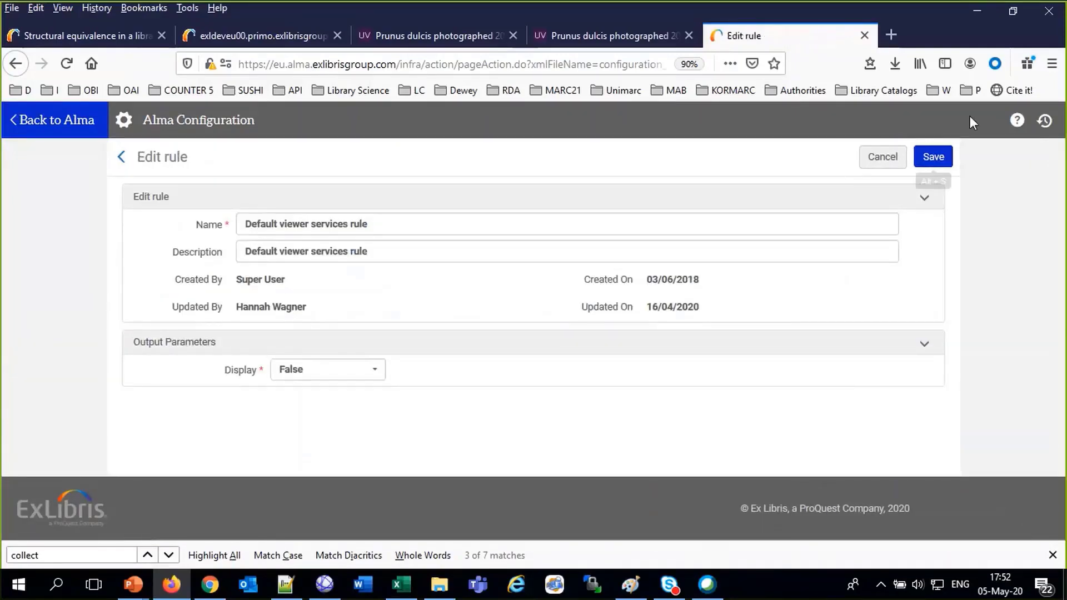
left_click(878, 160)
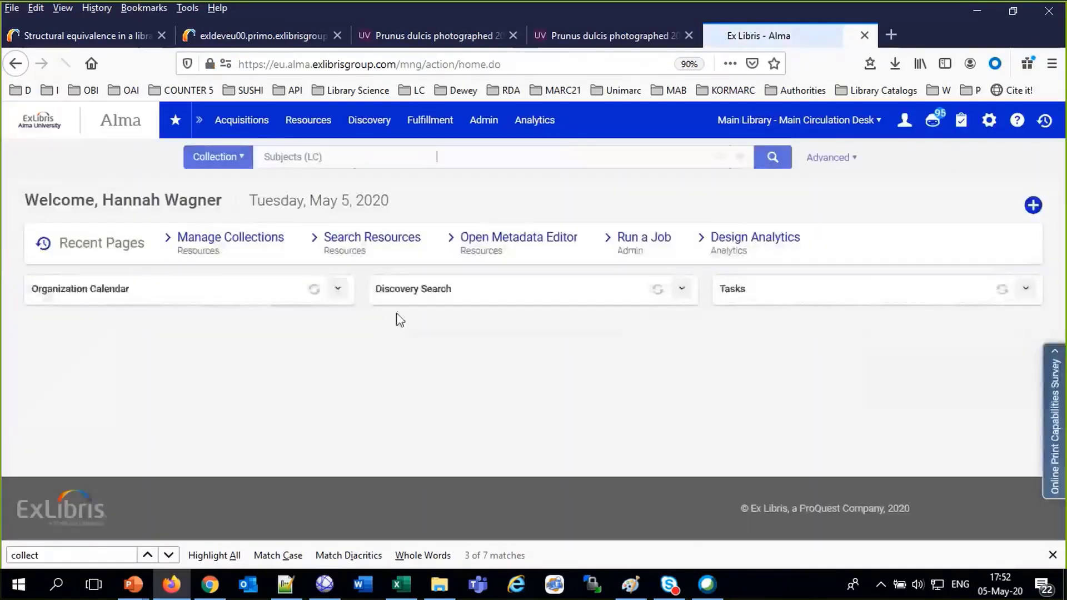
Open the Alma Viewer service for editing from Alma Configuration's Viewer Services
left_click(976, 120)
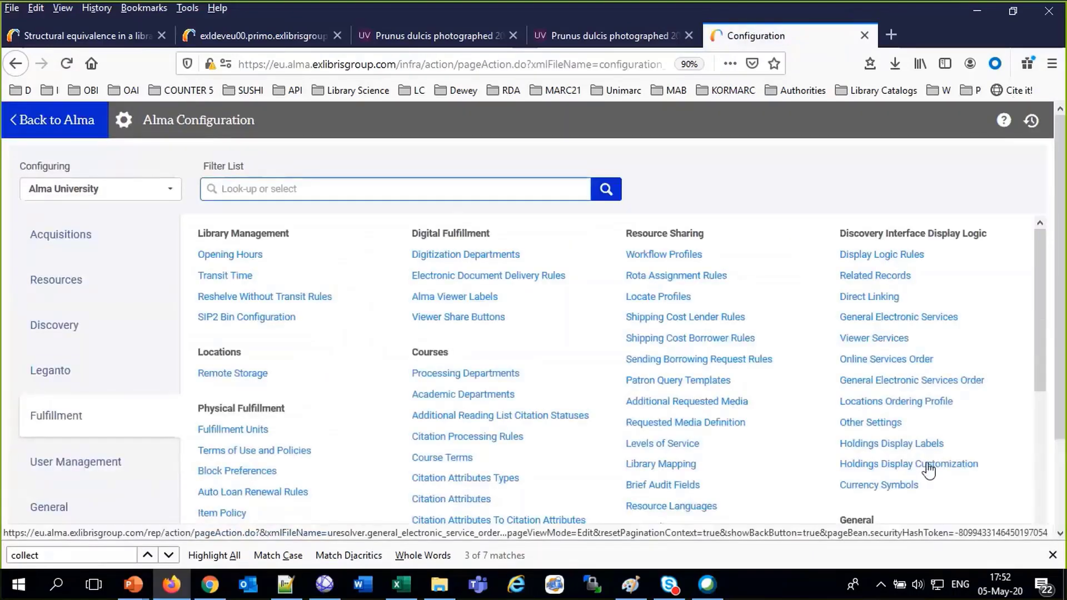
scroll(869, 405, "down", 3)
scroll(874, 340, "up", 3)
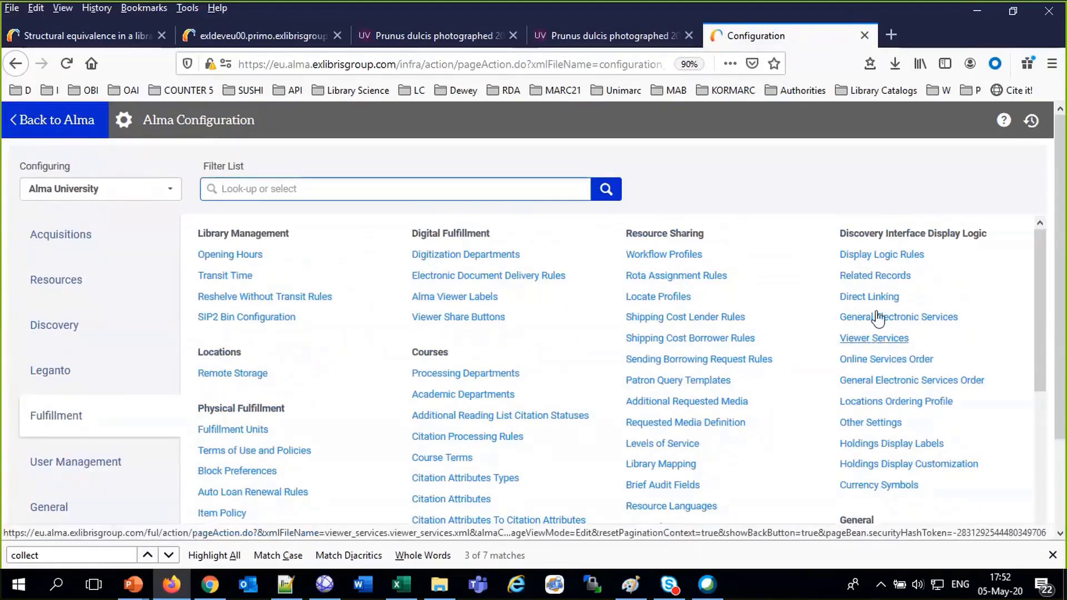
left_click(872, 341)
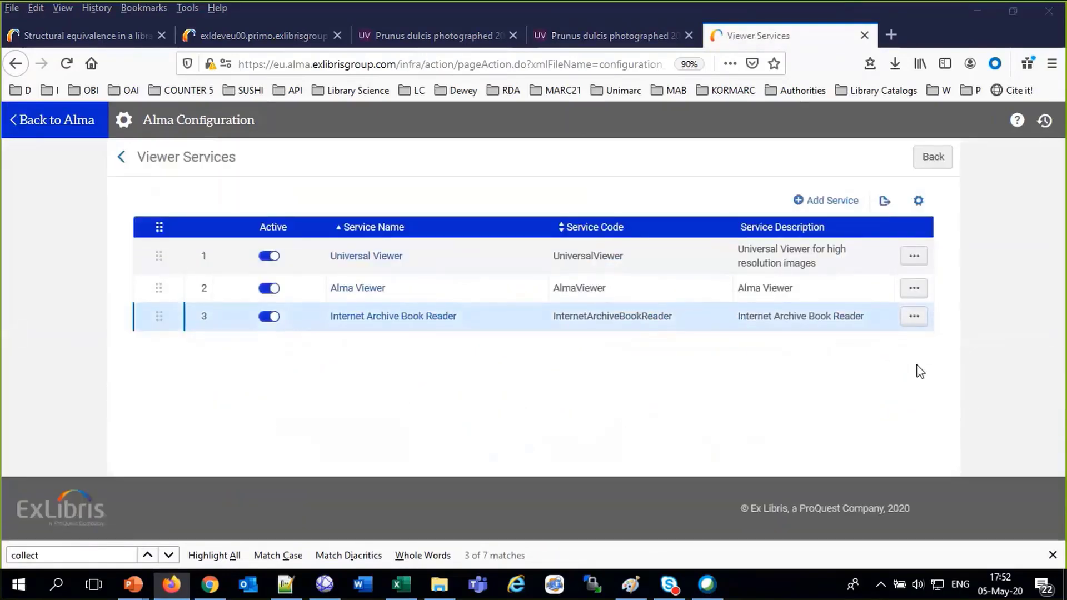
left_click(913, 288)
left_click(885, 323)
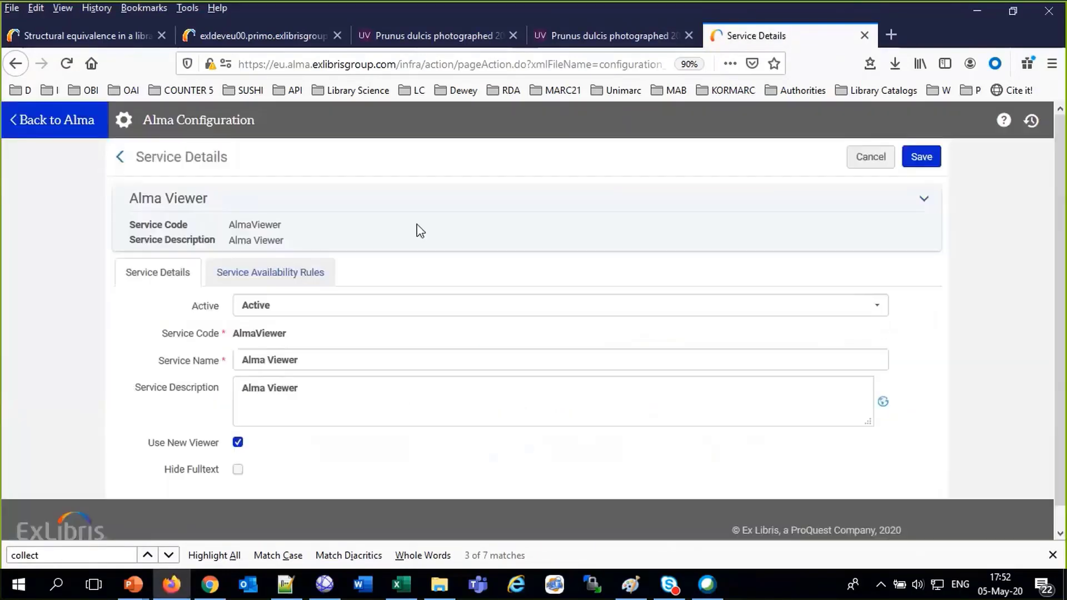
Save the Alma Viewer's default availability rule with Display True, then return to Primo
left_click(300, 274)
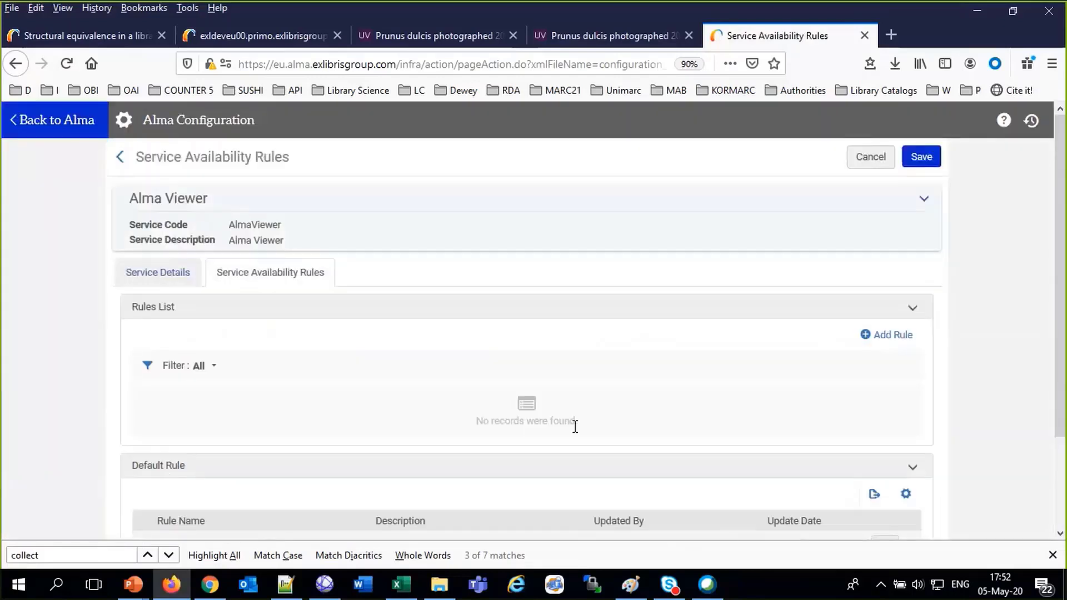
scroll(770, 439, "down", 3)
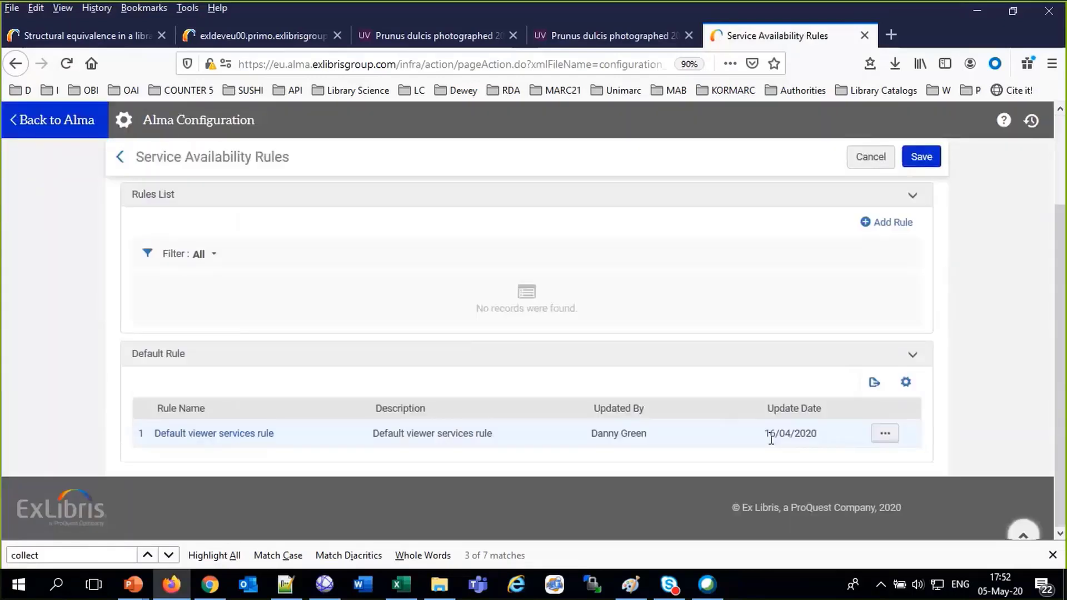
left_click(891, 437)
left_click(857, 459)
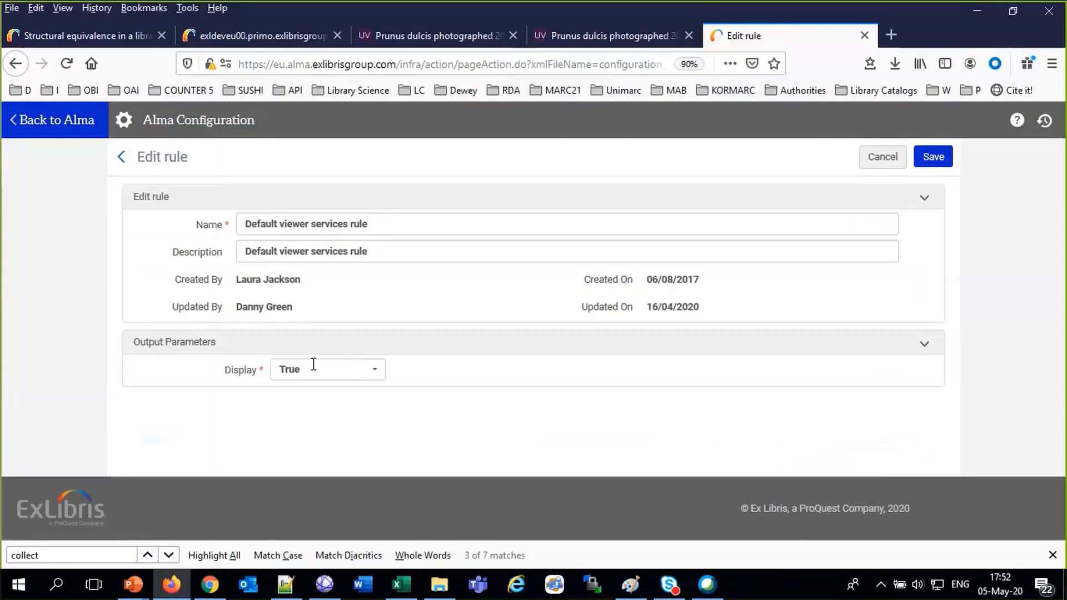
left_click(930, 158)
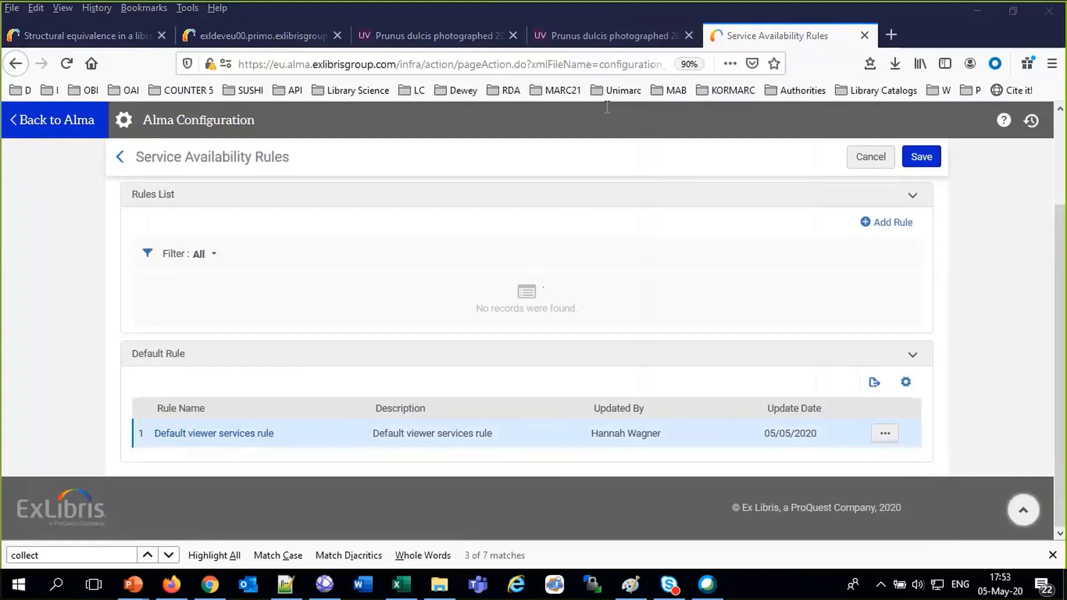
left_click(76, 37)
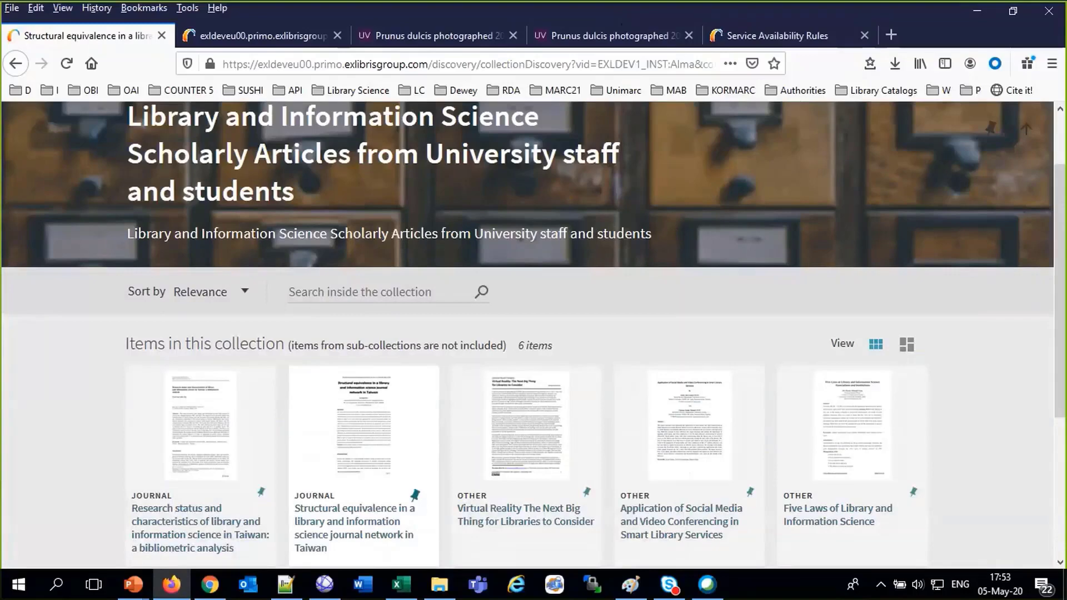
Browse Primo's Collection Discovery and open the Flowers of Israel collection
left_click(253, 36)
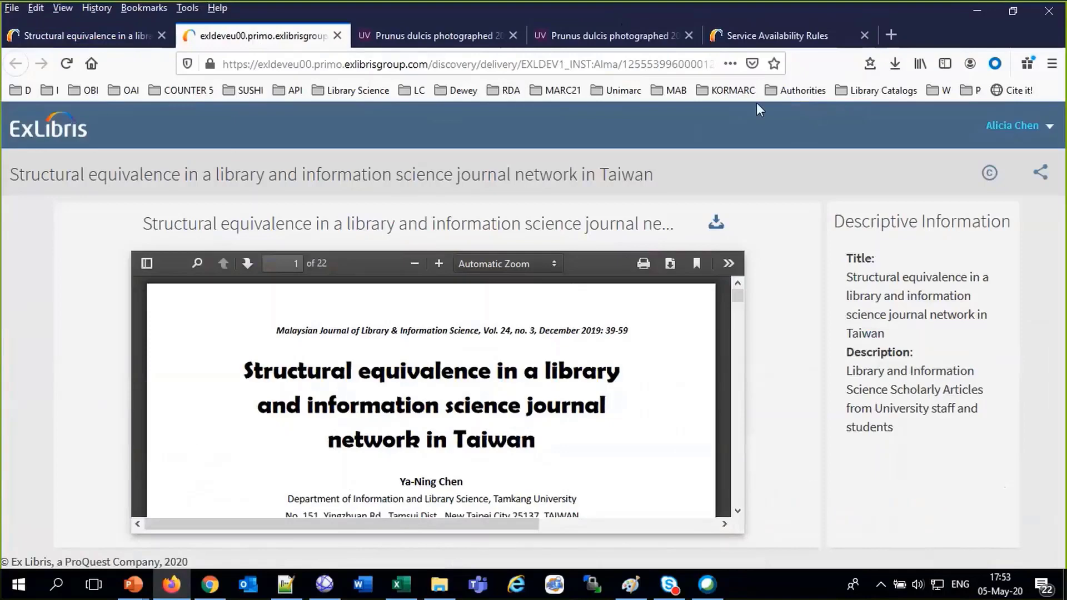
left_click(56, 34)
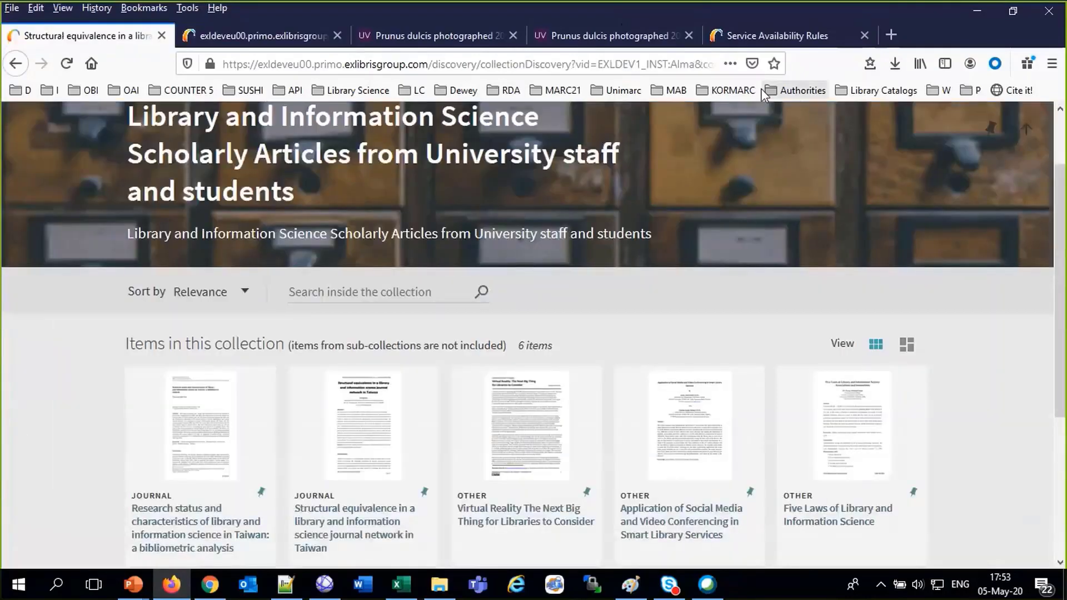
scroll(665, 145, "up", 3)
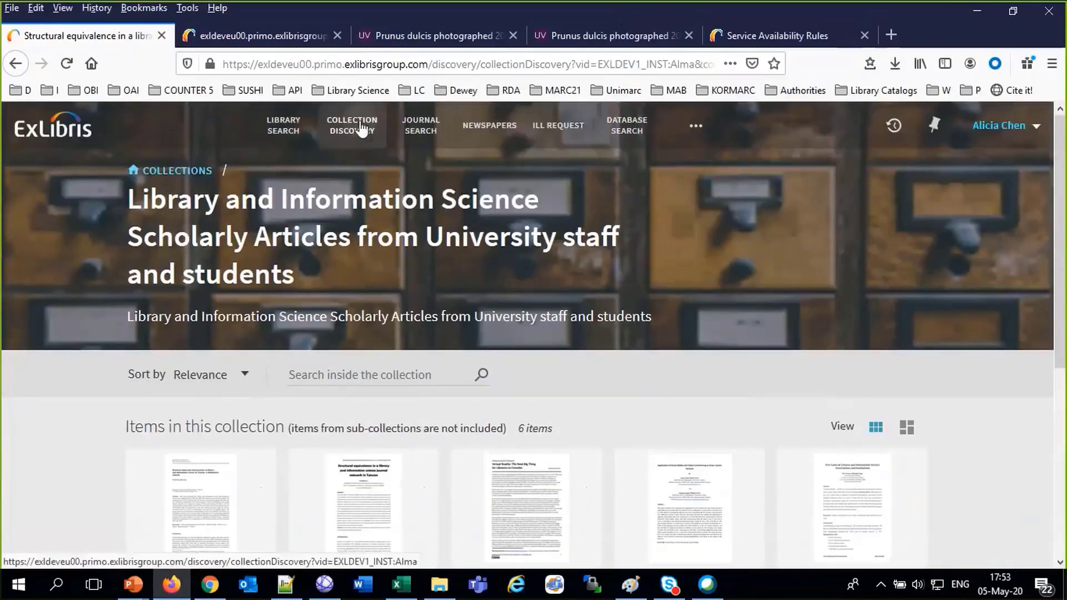
left_click(361, 128)
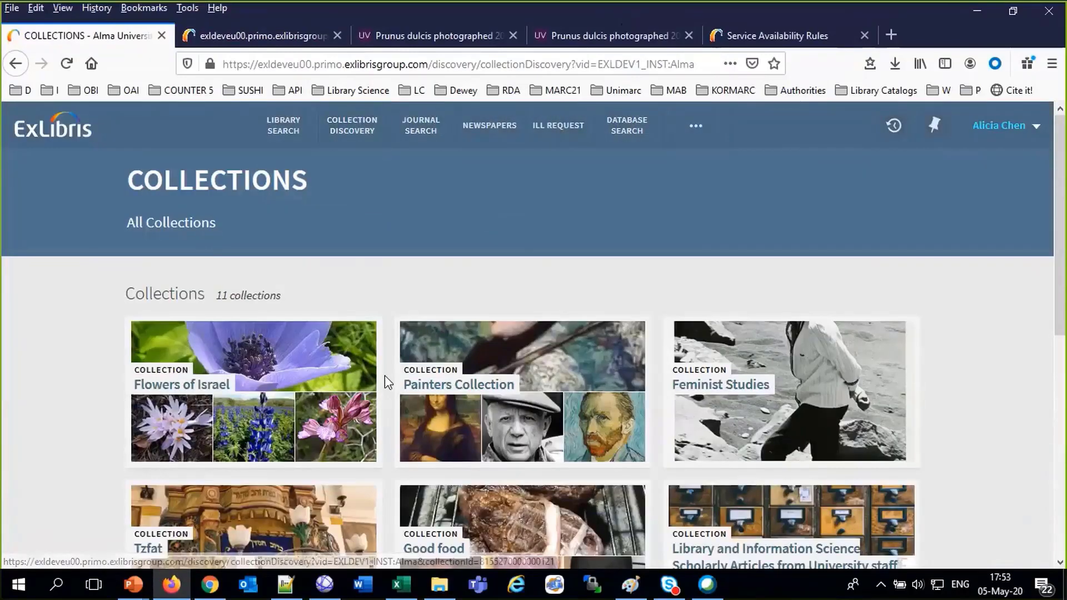
scroll(385, 375, "down", 3)
scroll(385, 375, "down", 3)
scroll(384, 375, "up", 6)
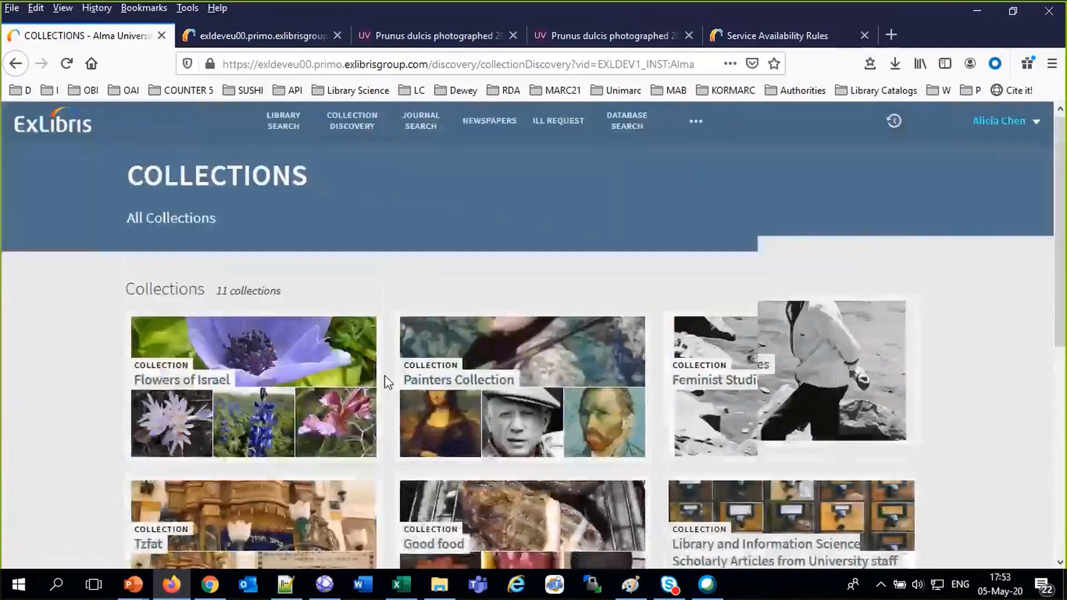
left_click(286, 389)
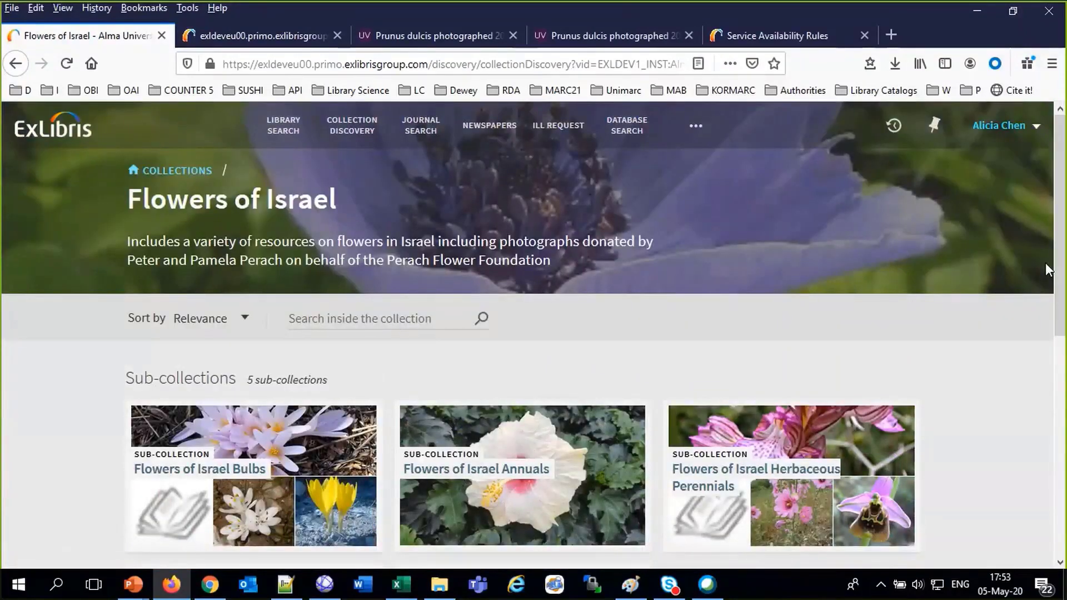
Open The wildflowers of the holy land and view it in the Internet Archive Book Reader
scroll(920, 407, "down", 8)
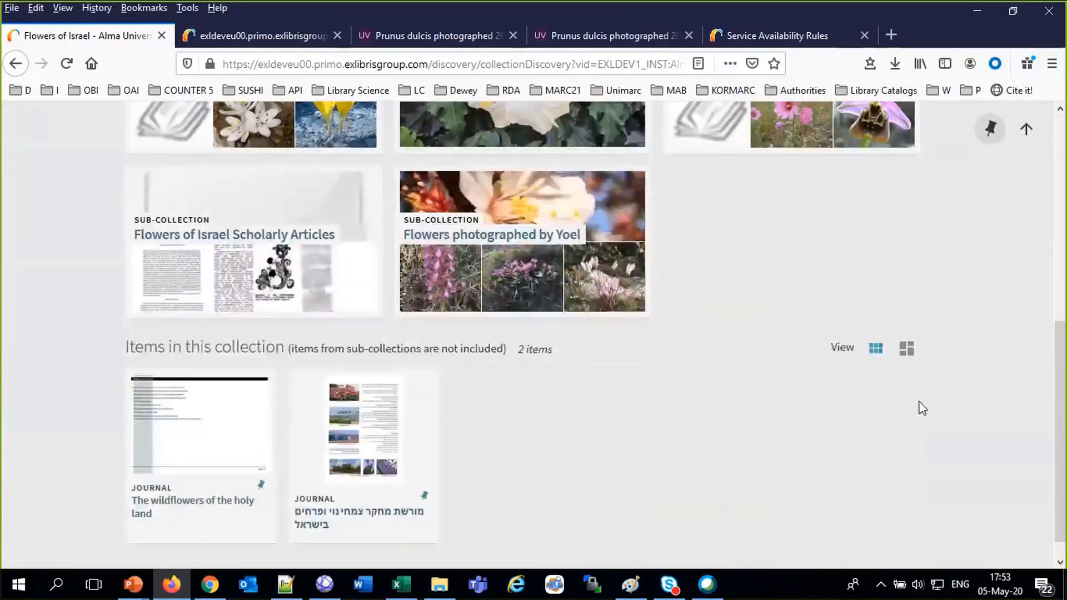
left_click(183, 450)
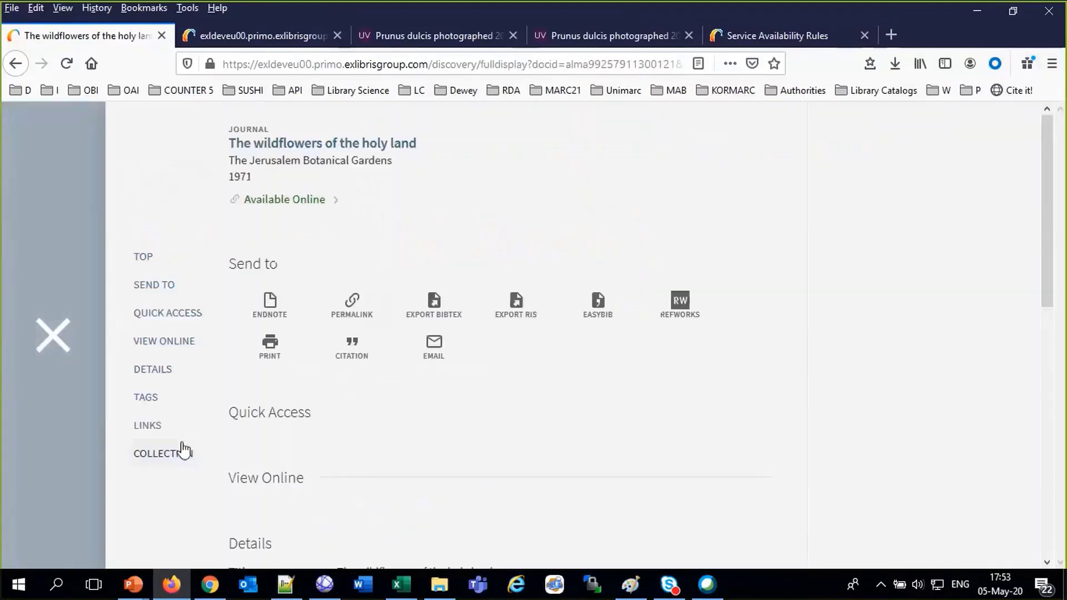
scroll(478, 487, "down", 4)
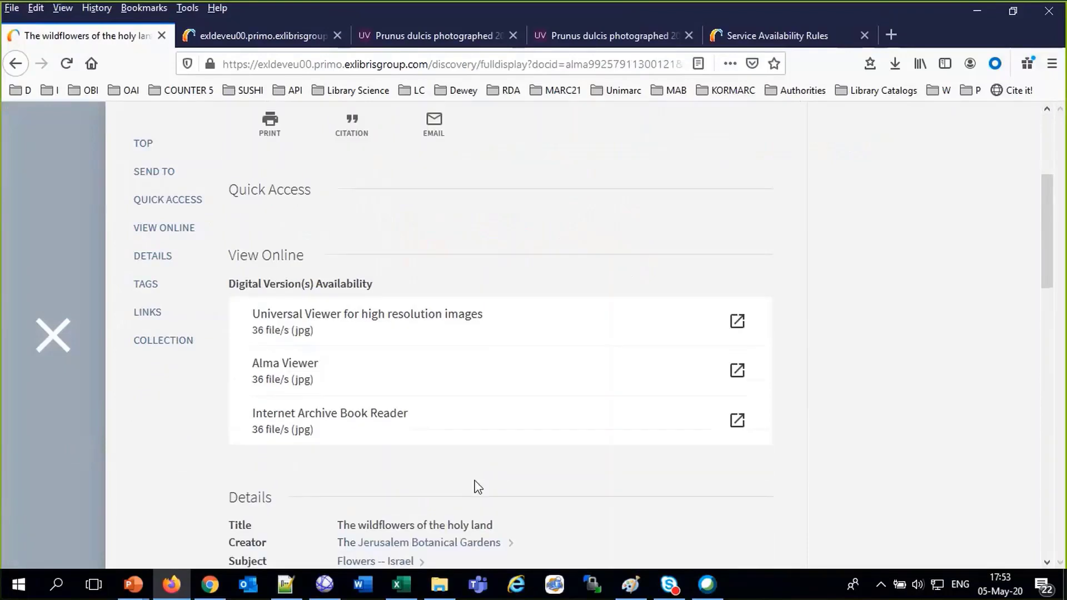
scroll(783, 443, "down", 3)
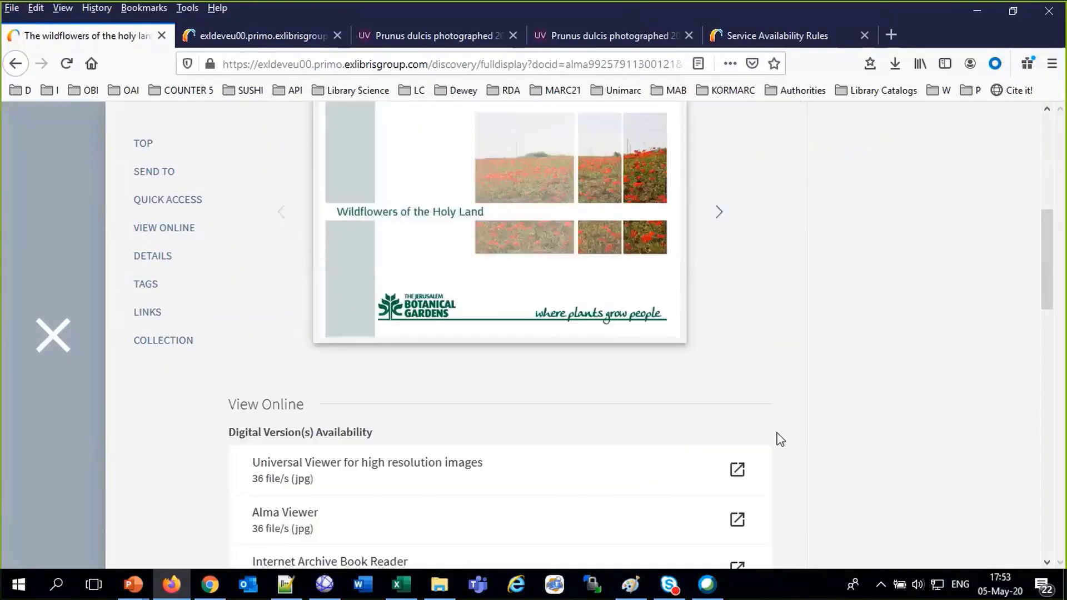
scroll(781, 438, "down", 9)
scroll(353, 235, "up", 4)
left_click(351, 296)
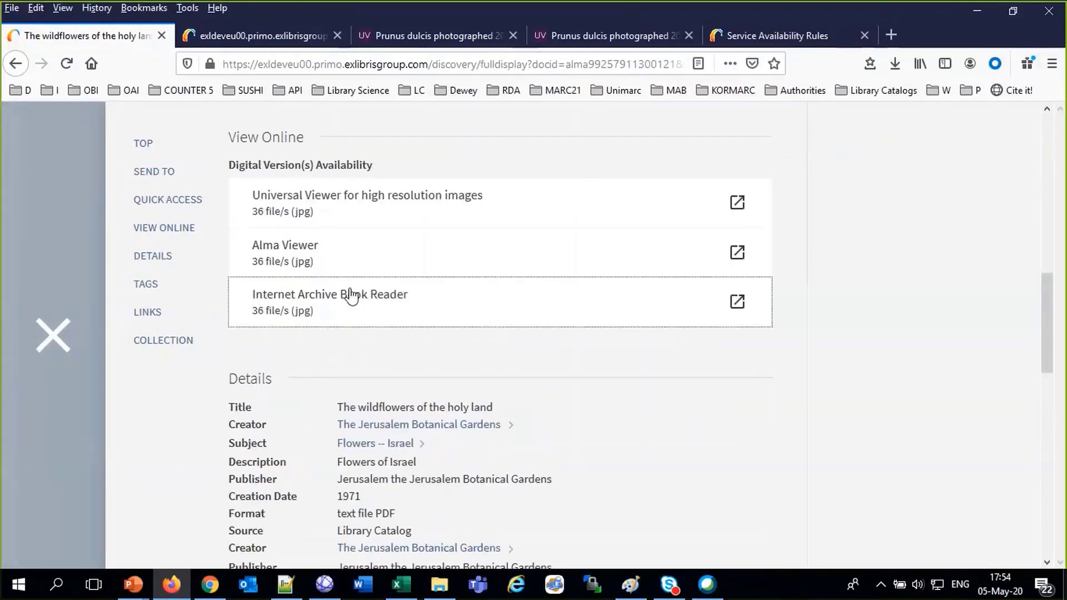
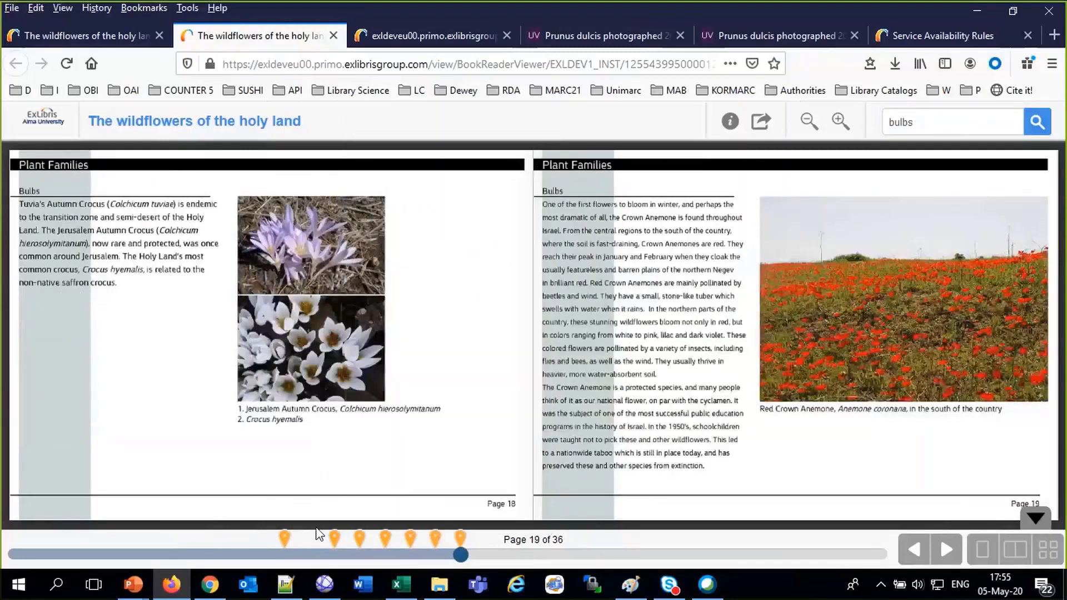
Jump through the bulbs matches on pages 14, 12 and 17, then close the record
left_click(340, 552)
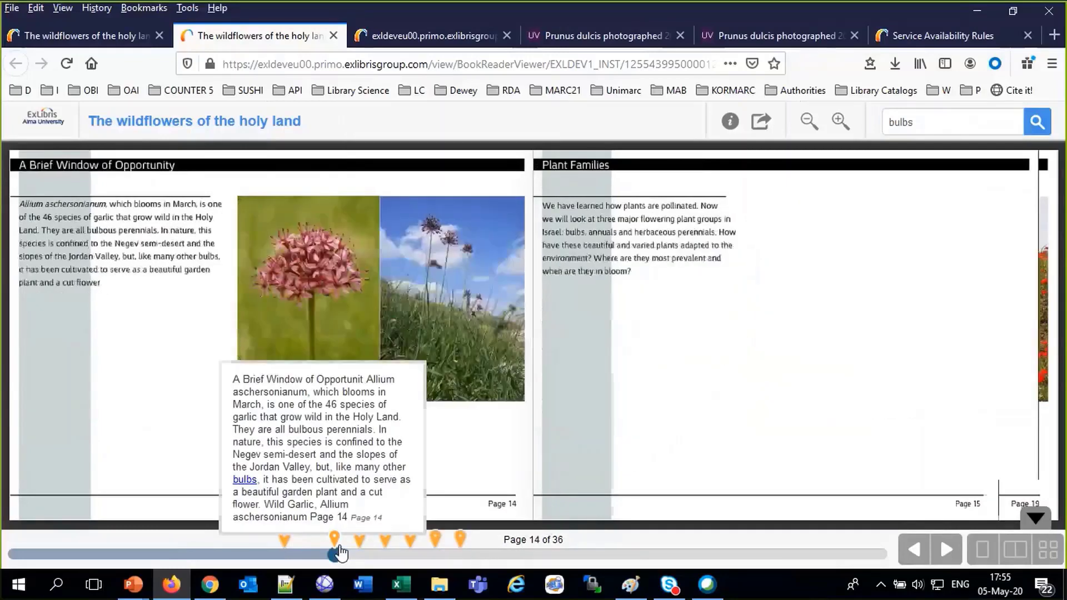
left_click(286, 552)
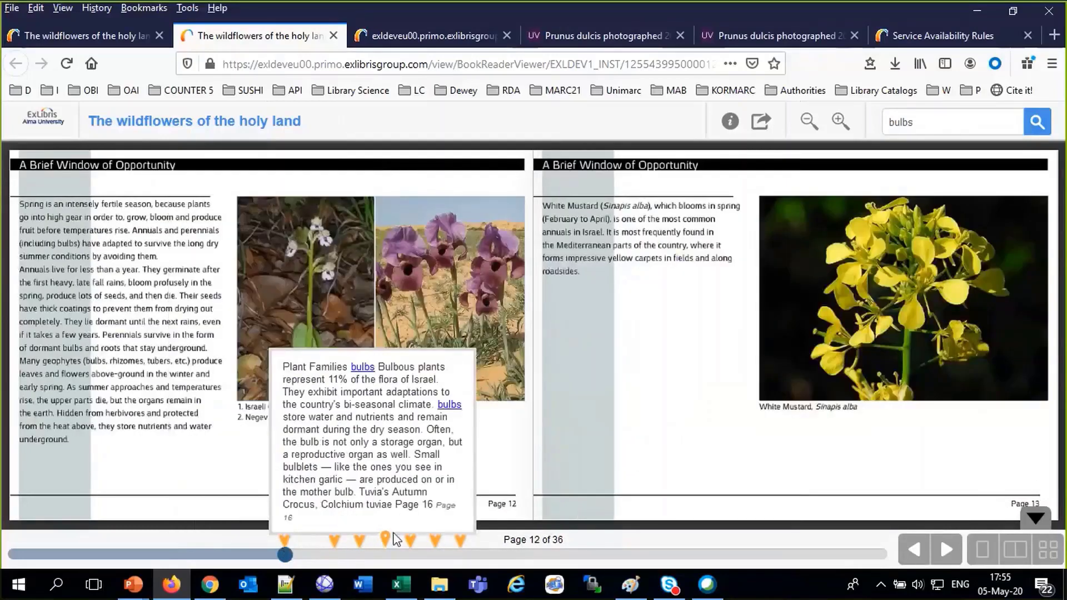
left_click(410, 550)
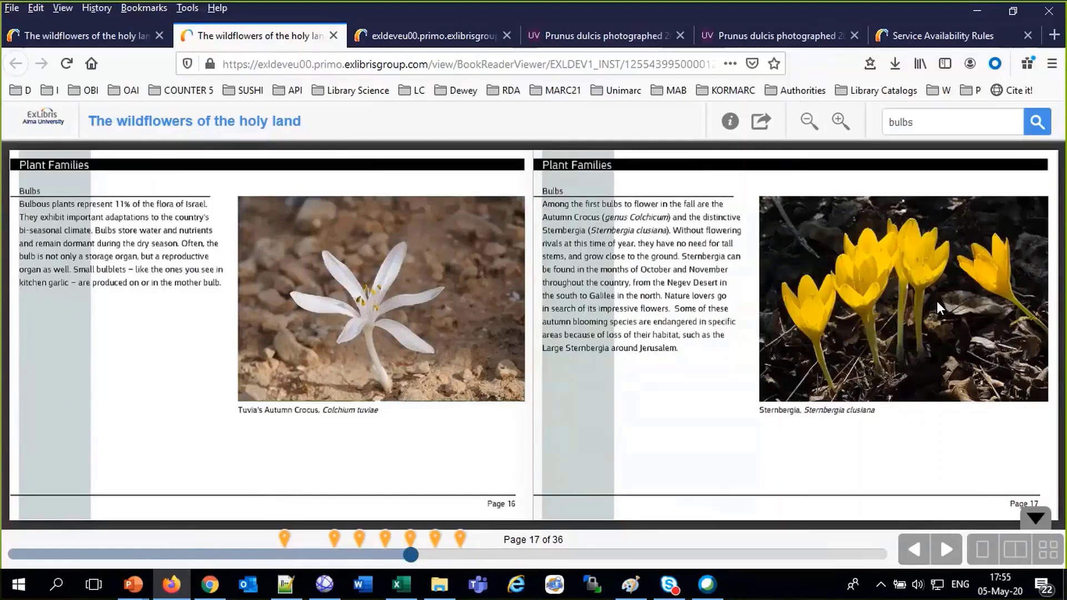
left_click(153, 25)
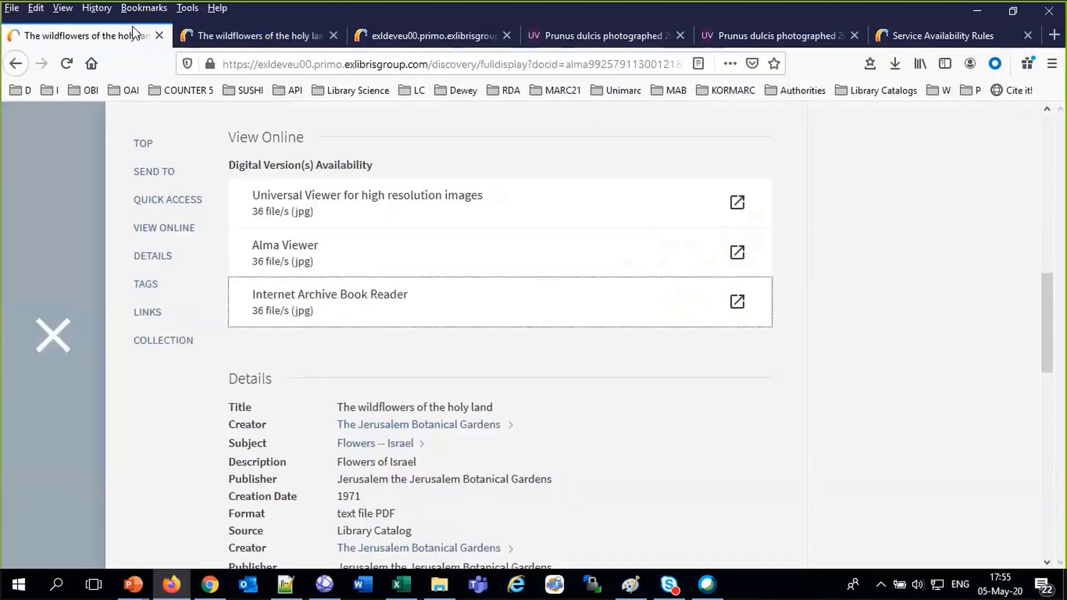
left_click(52, 333)
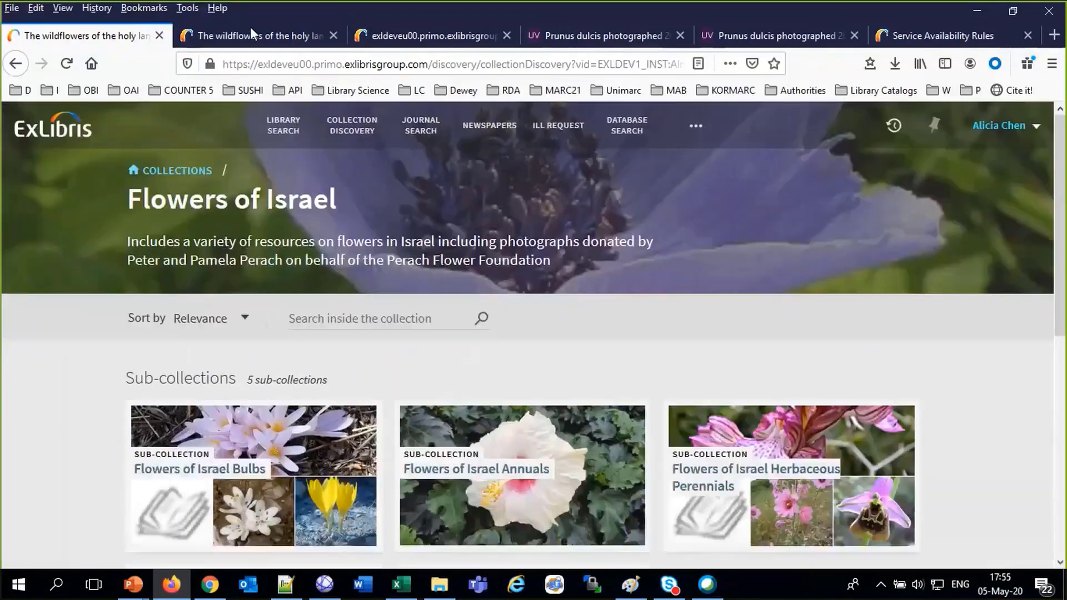
Switch to the Alma tab and go back to the Alma home page
left_click(251, 44)
left_click(911, 33)
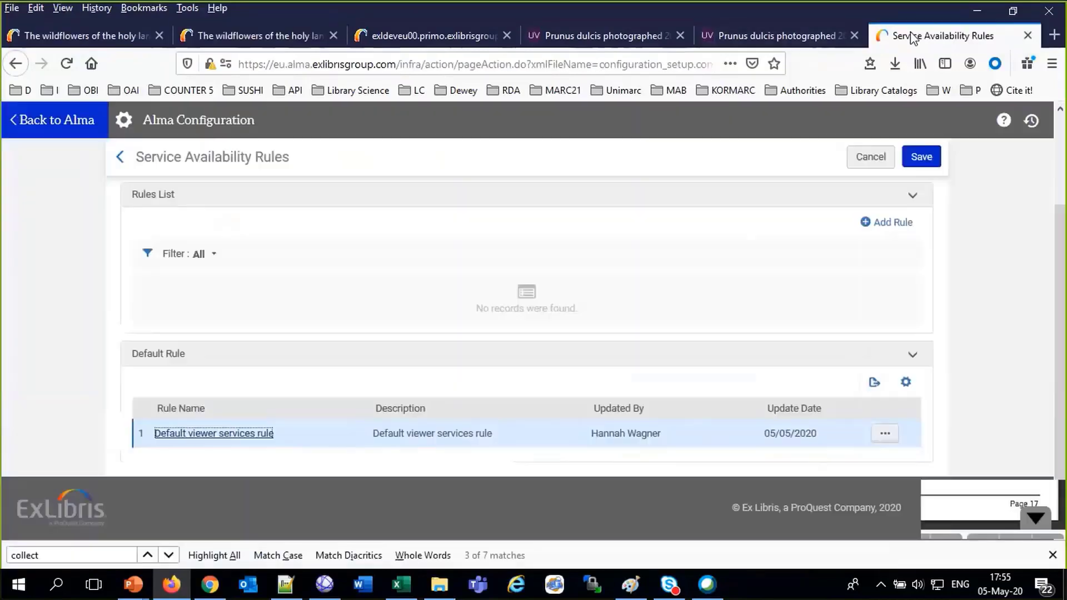
scroll(211, 191, "up", 2)
scroll(211, 192, "up", 1)
left_click(78, 131)
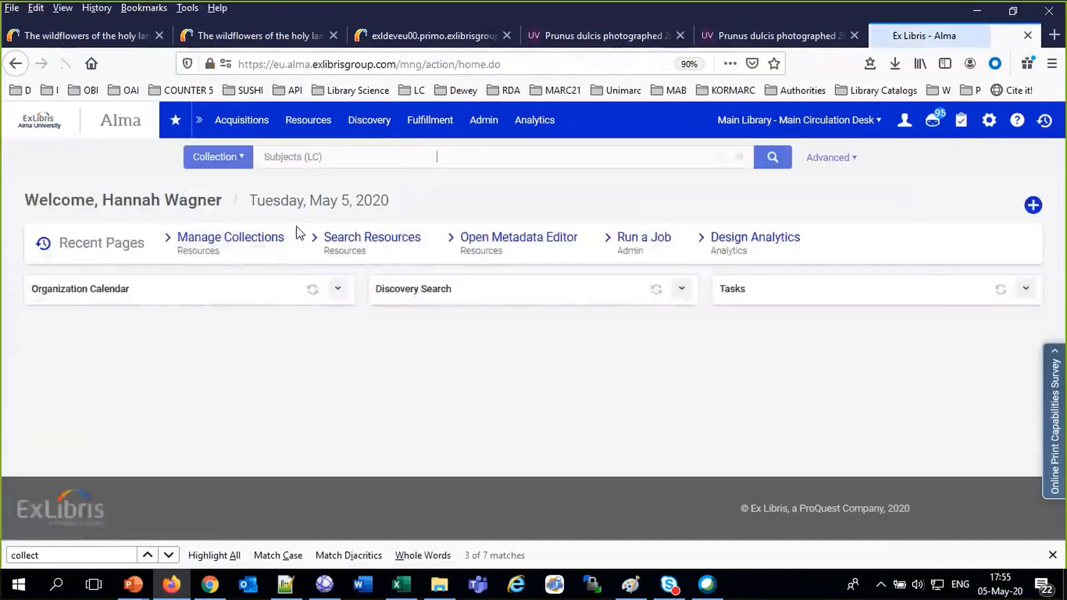
Rerun the recent 'wildflowers of the holy land' title search as an All titles search
left_click(220, 156)
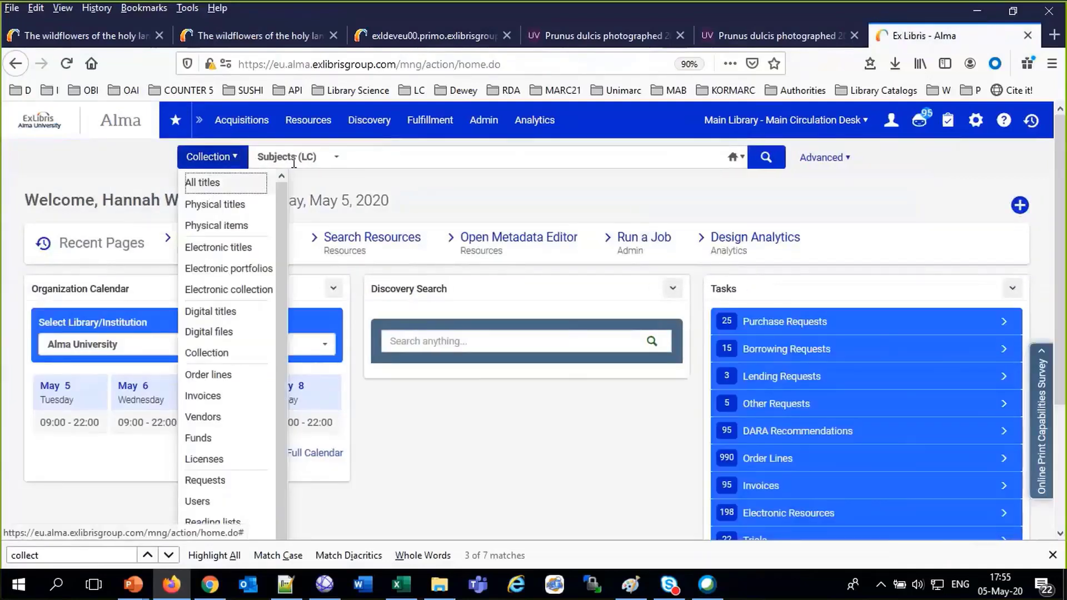
left_click(197, 181)
left_click(351, 149)
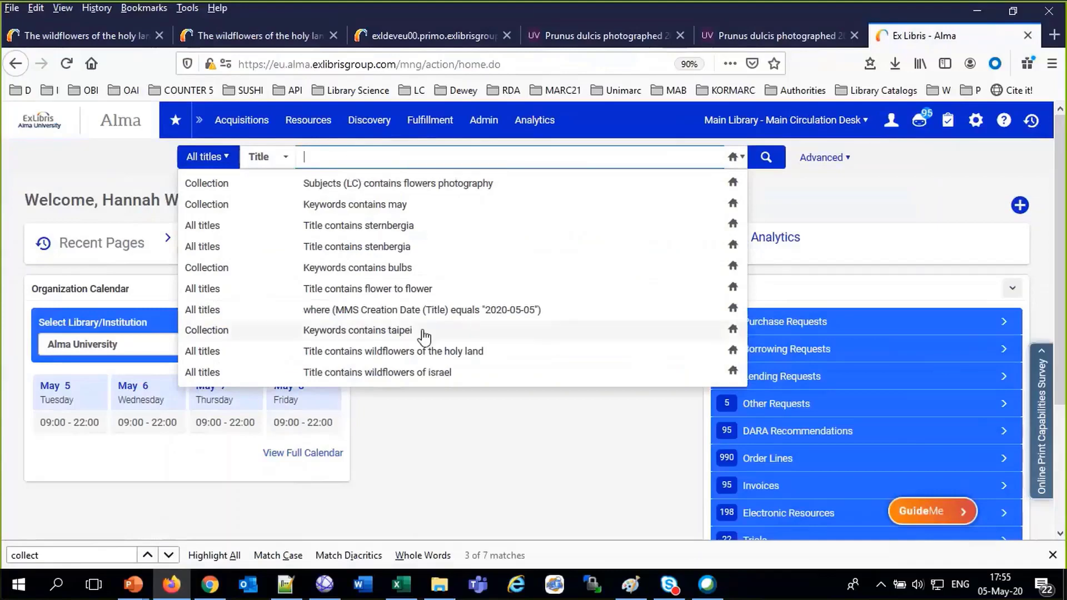
left_click(410, 352)
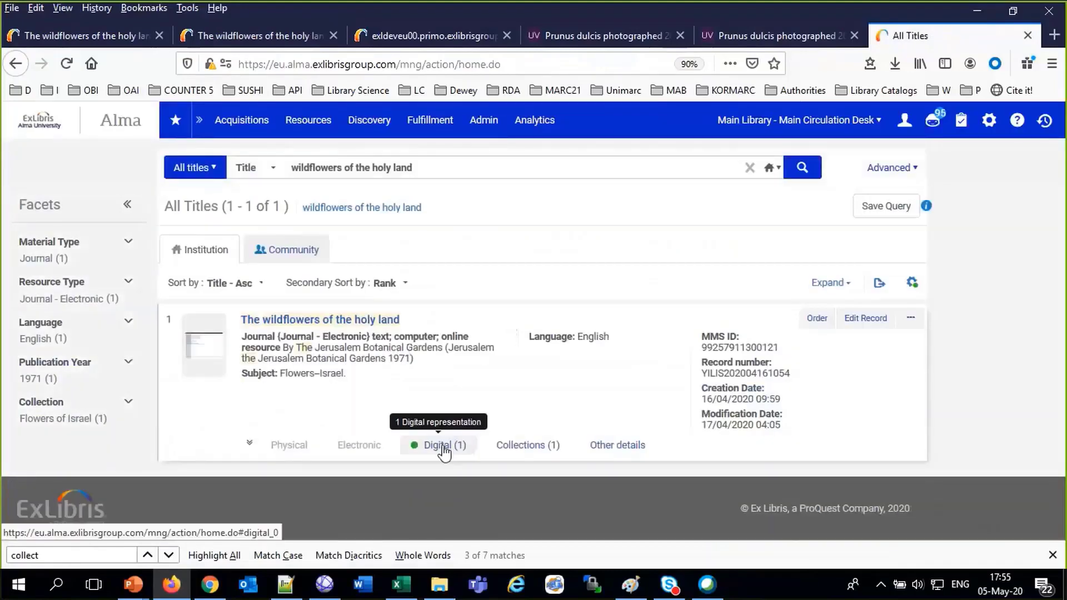
Open the result's 'Digital version' representation and show its Files List
left_click(444, 452)
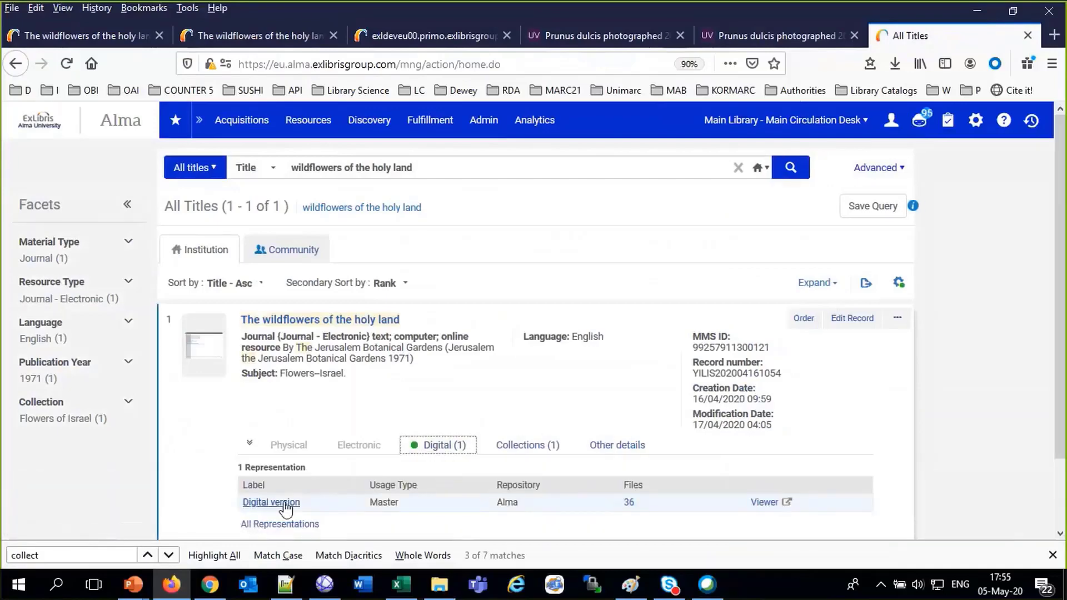
left_click(285, 503)
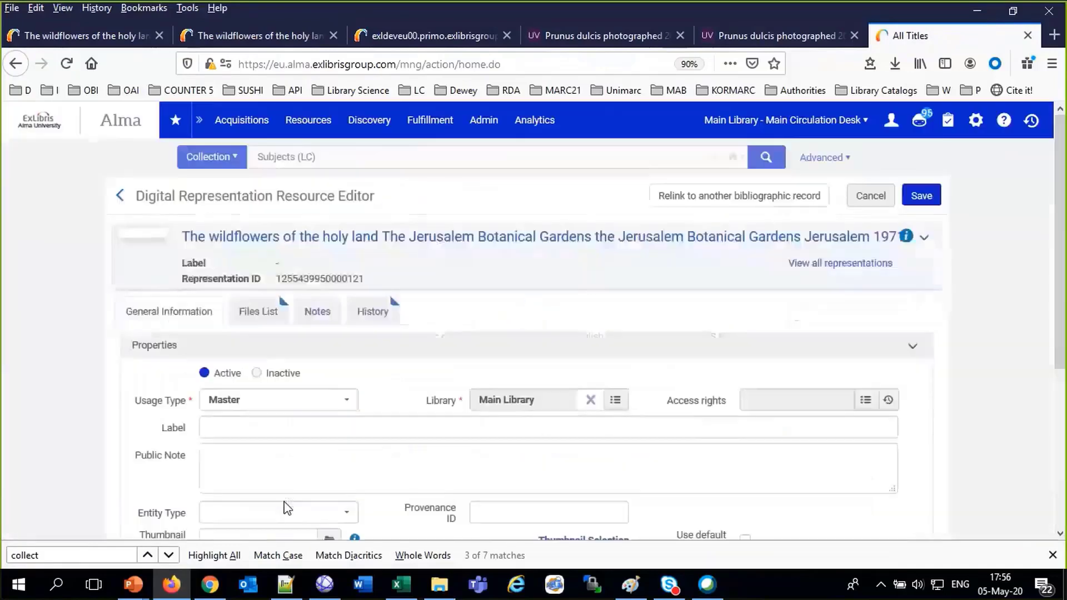
left_click(265, 316)
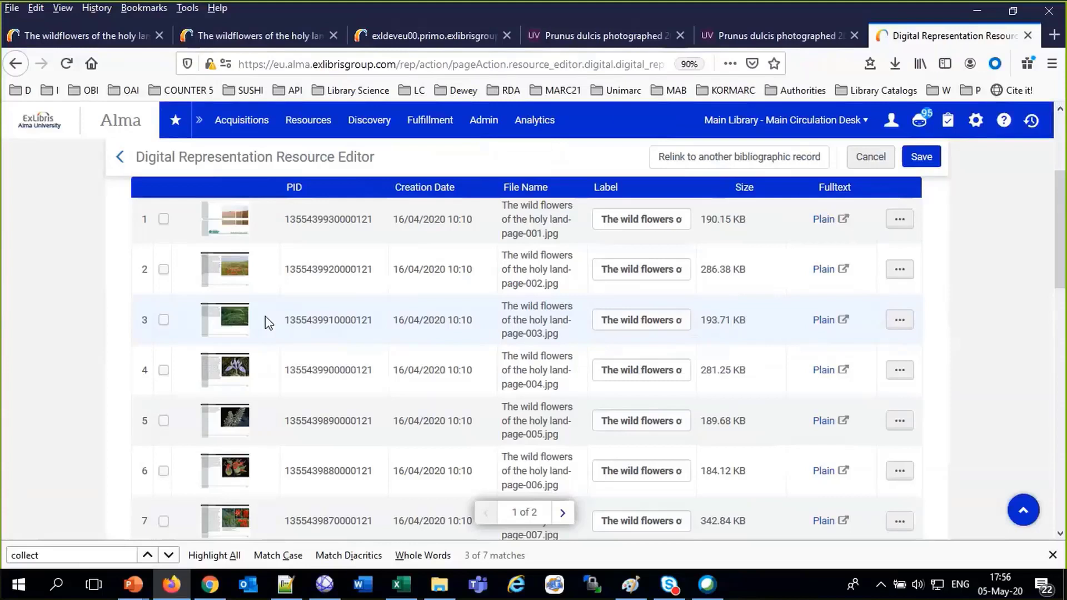
Deliver the page-019 file in a new viewer tab, then reopen its '...' actions in the editor
scroll(742, 310, "down", 3)
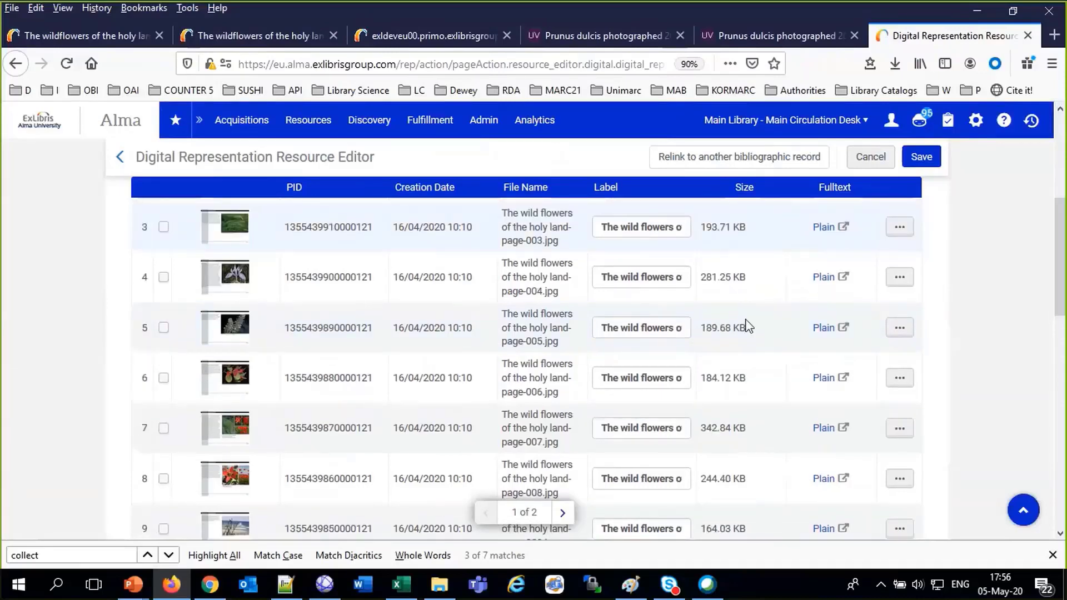
scroll(745, 324, "up", 6)
scroll(808, 369, "down", 3)
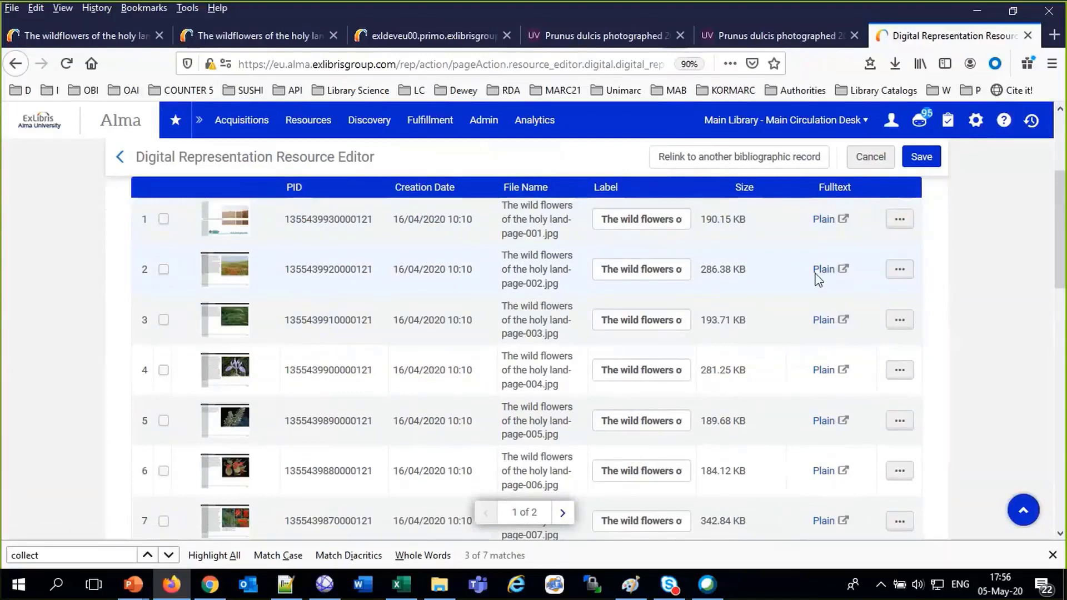
scroll(812, 322, "down", 6)
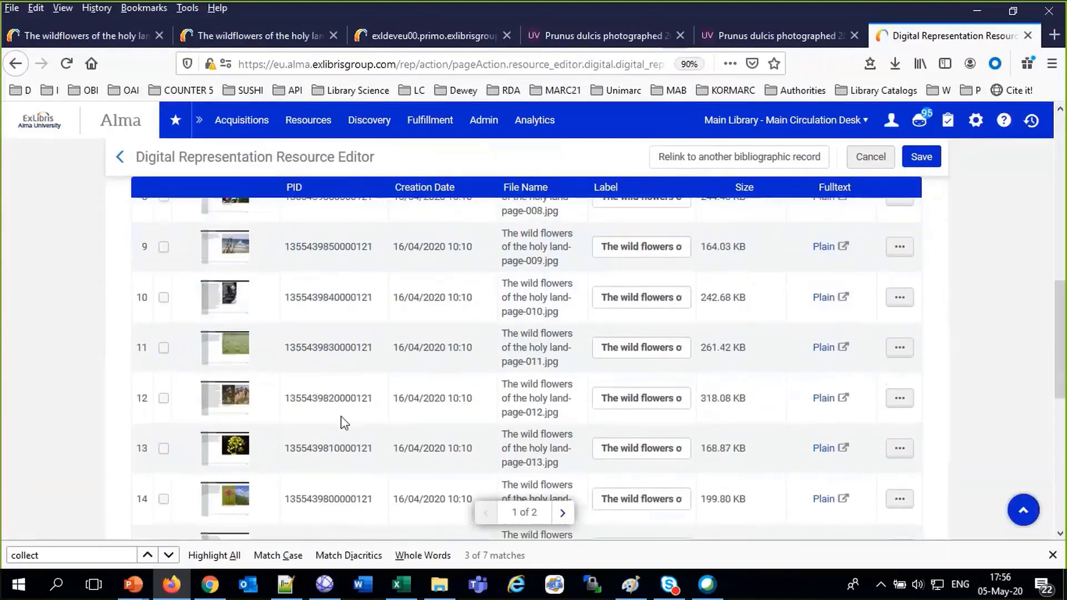
scroll(711, 358, "down", 5)
scroll(704, 403, "up", 5)
scroll(705, 403, "down", 5)
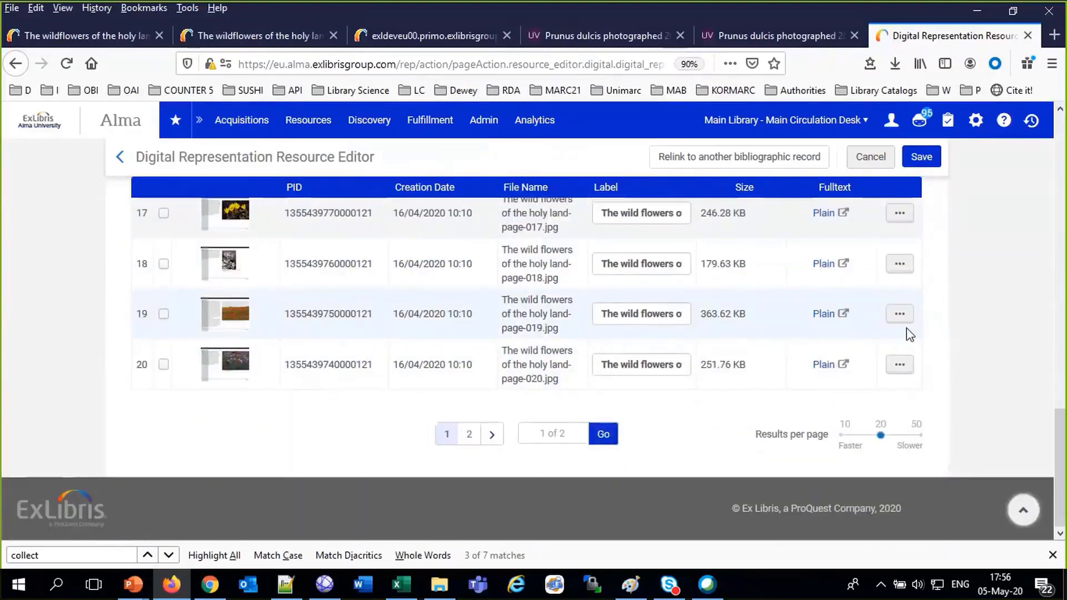
left_click(898, 315)
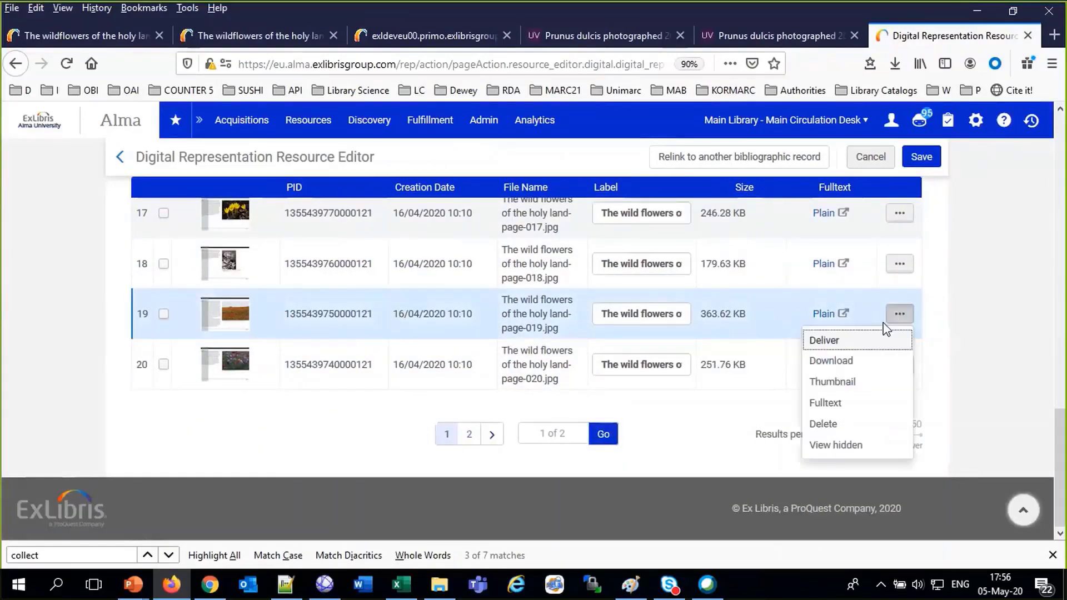
left_click(854, 347)
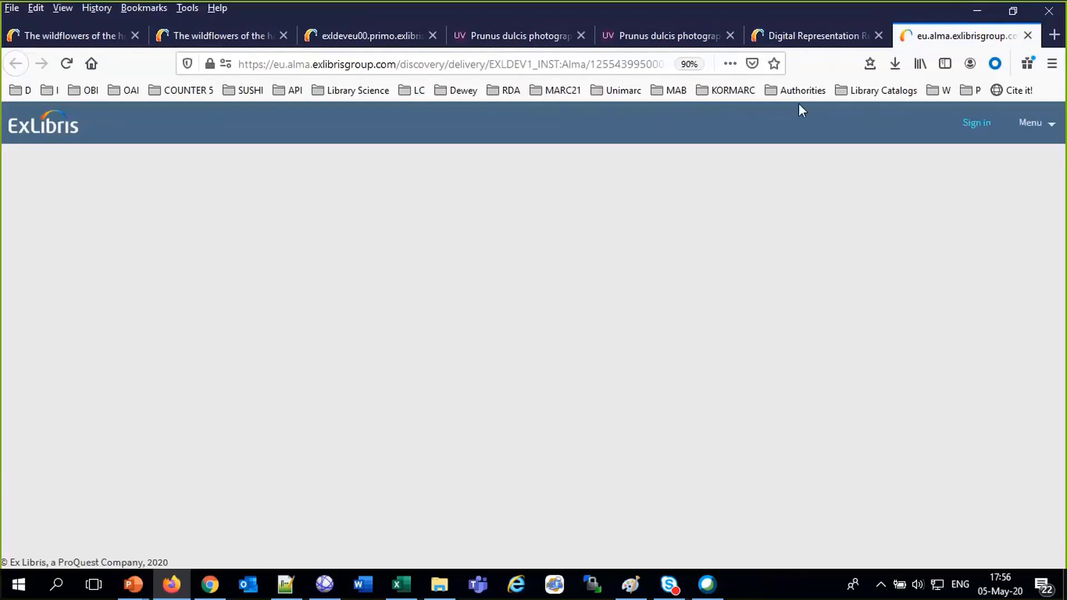
left_click(804, 40)
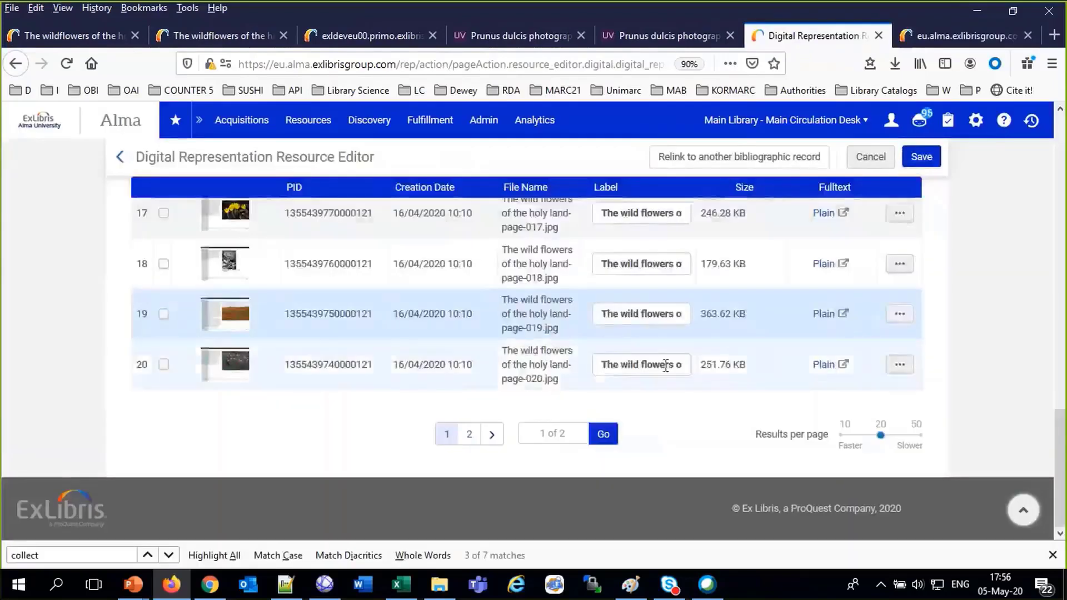
left_click(899, 315)
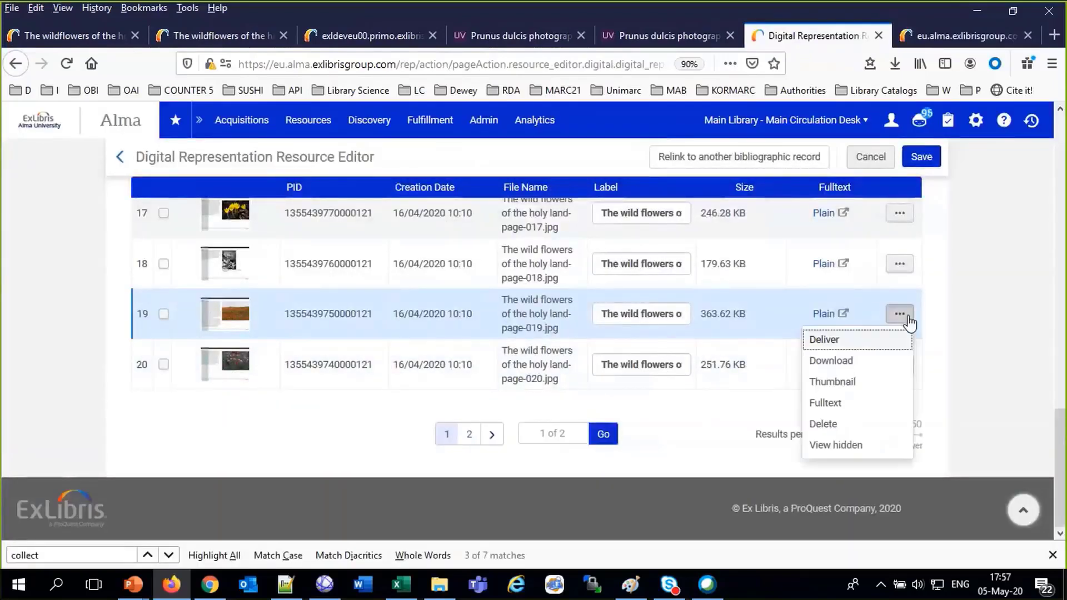
Download the page-019 image and view it from Firefox's downloads panel
left_click(837, 361)
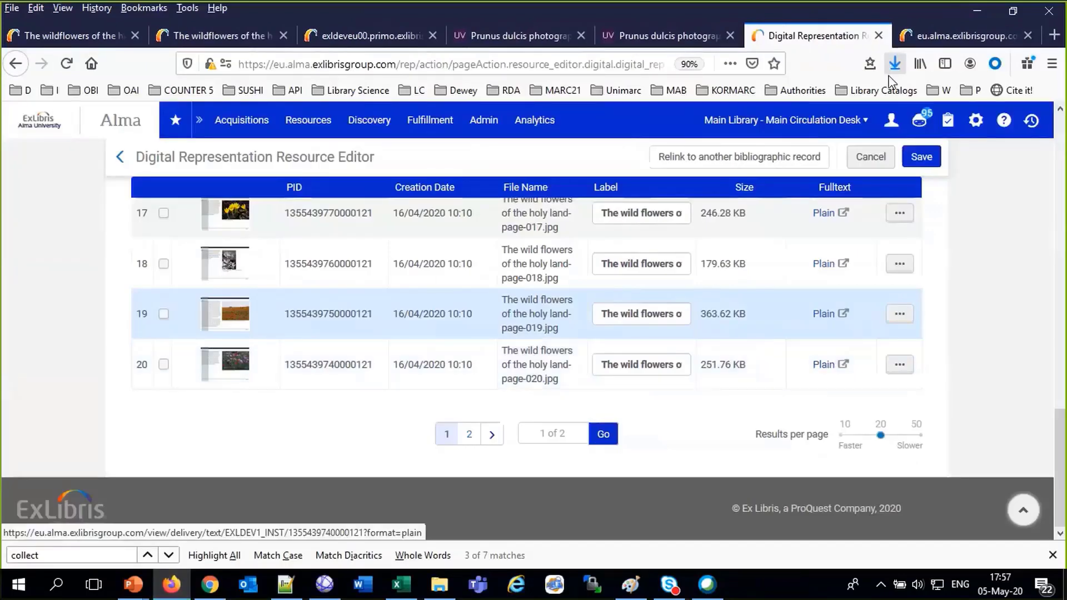
left_click(893, 65)
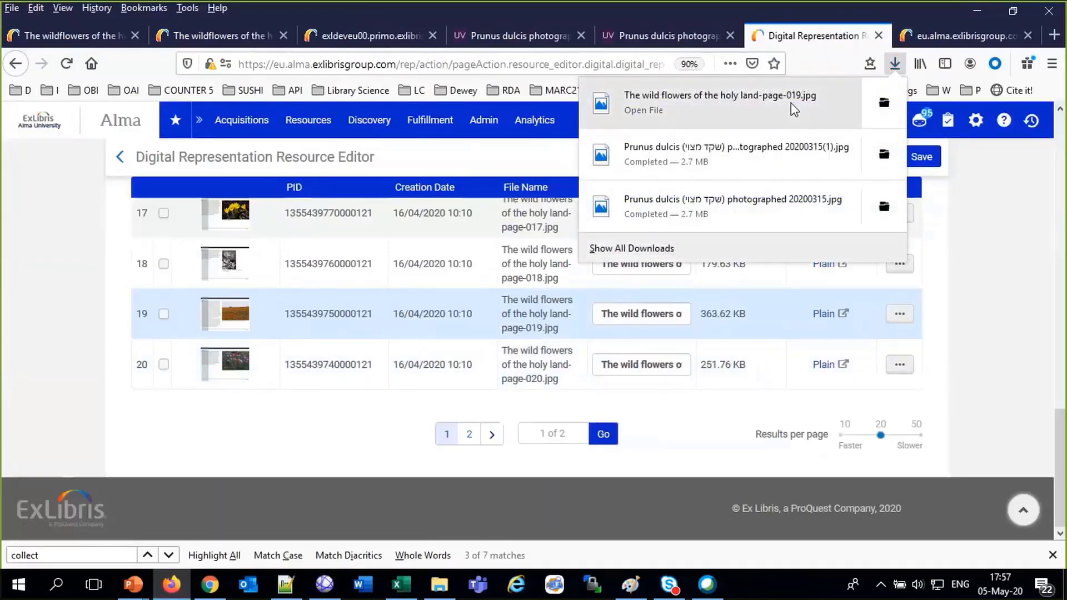
left_click(792, 106)
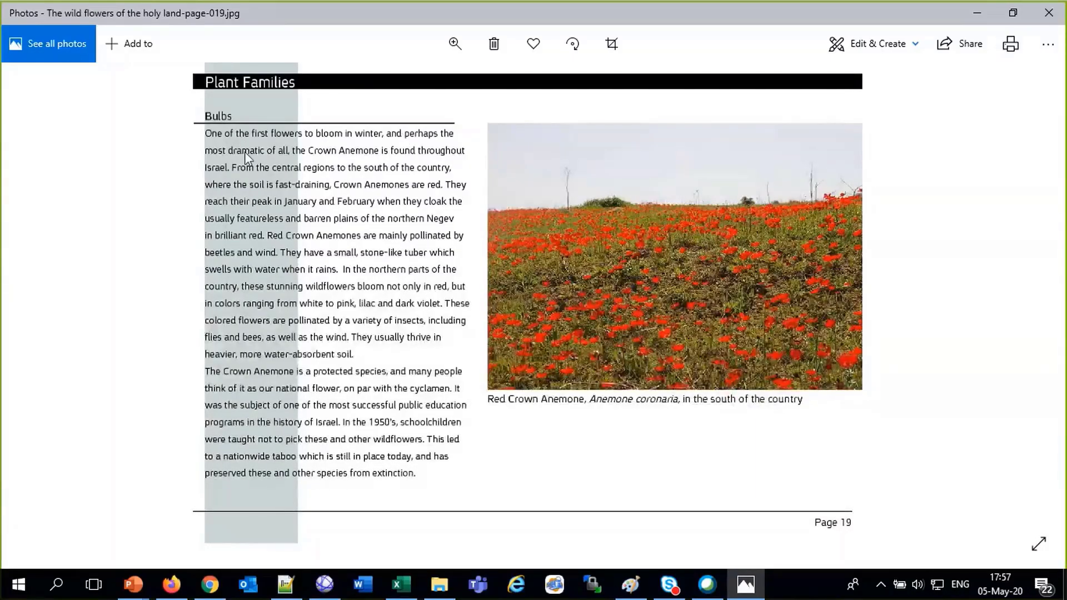
left_click(1049, 12)
Check the delivery tab's full text, then open page 19's plain full text
left_click(948, 35)
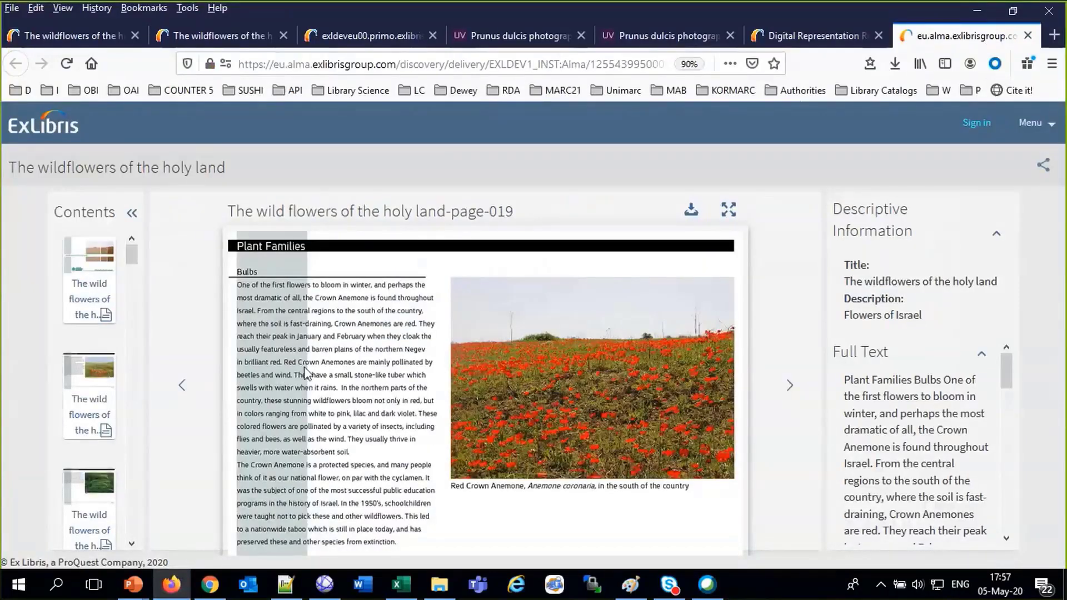
left_click(807, 36)
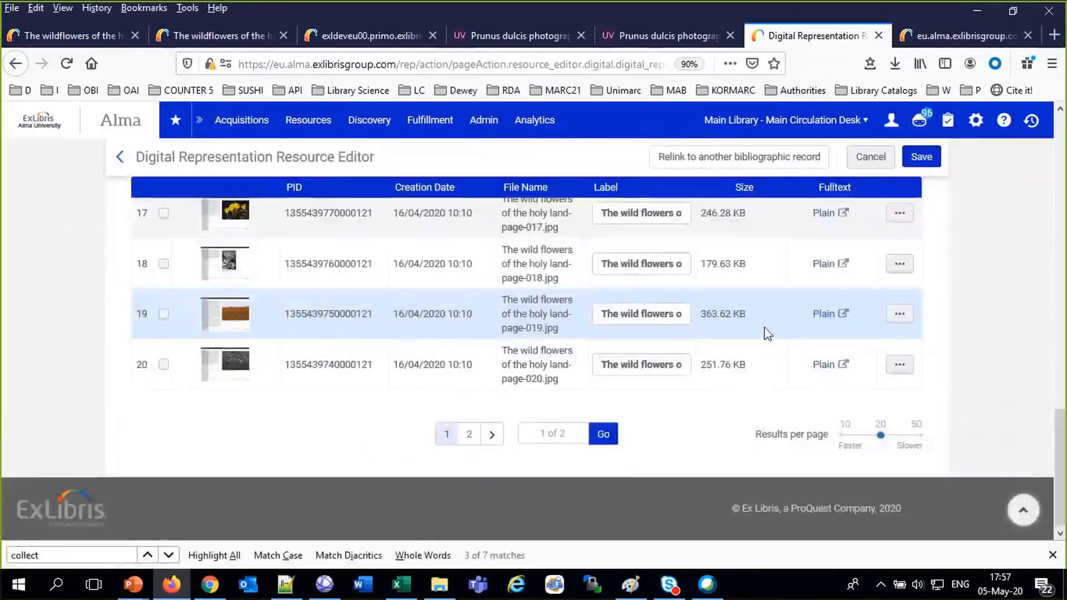
left_click(823, 316)
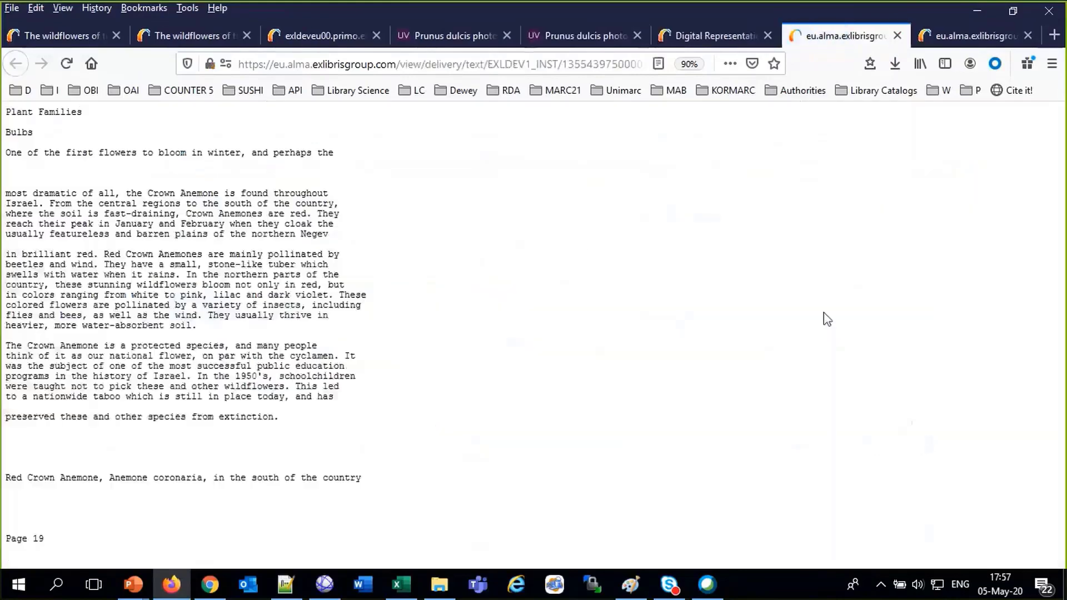
Select the first line of page 19's plain text, then return to the editor's file list
left_click_drag(5, 152, 87, 155)
left_click_drag(6, 153, 335, 155)
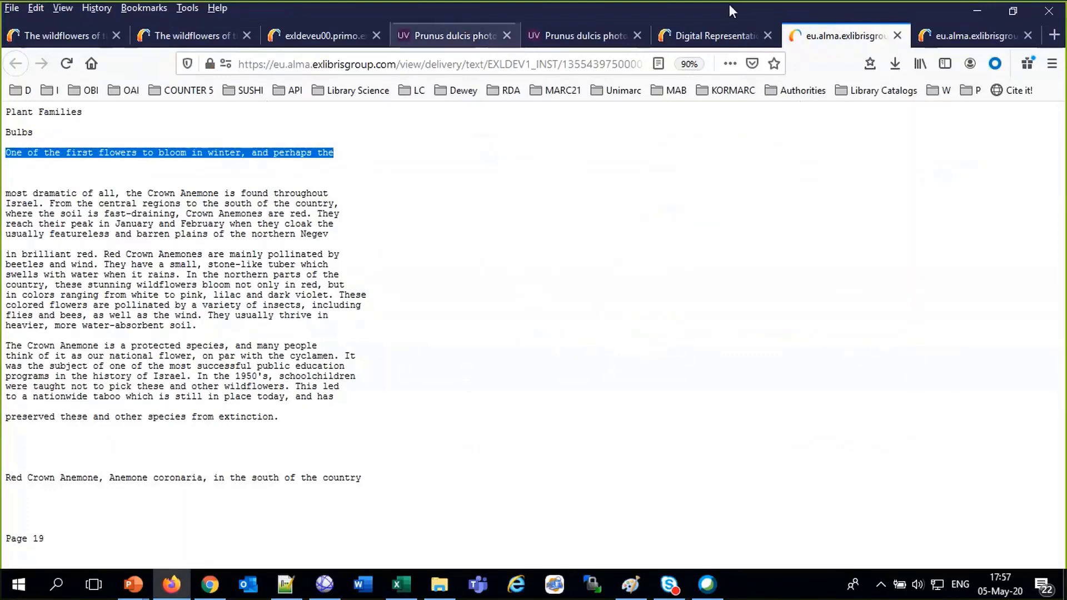
left_click(722, 36)
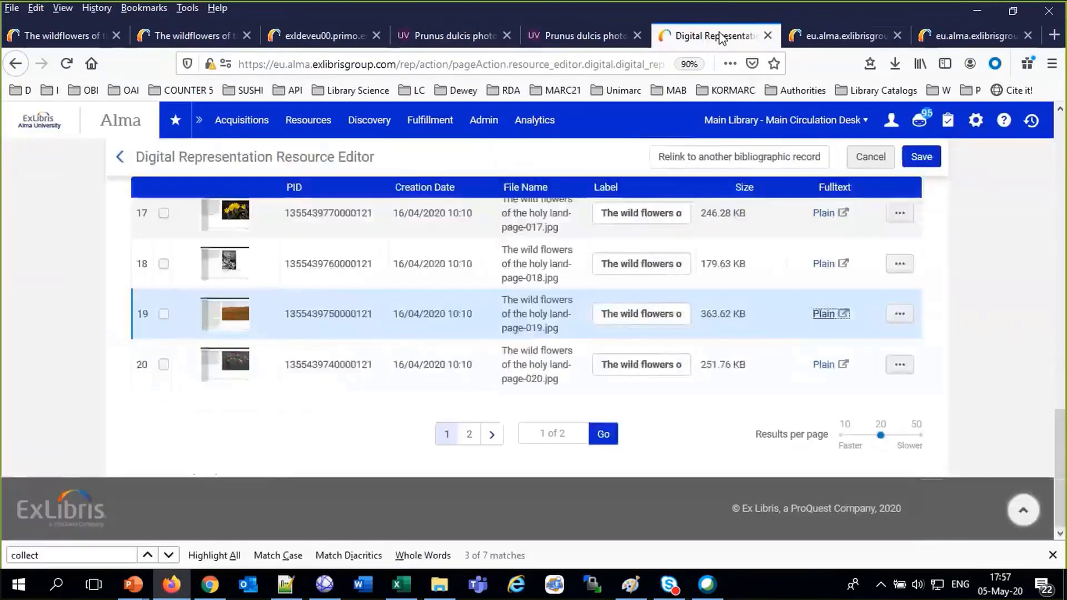
left_click(898, 315)
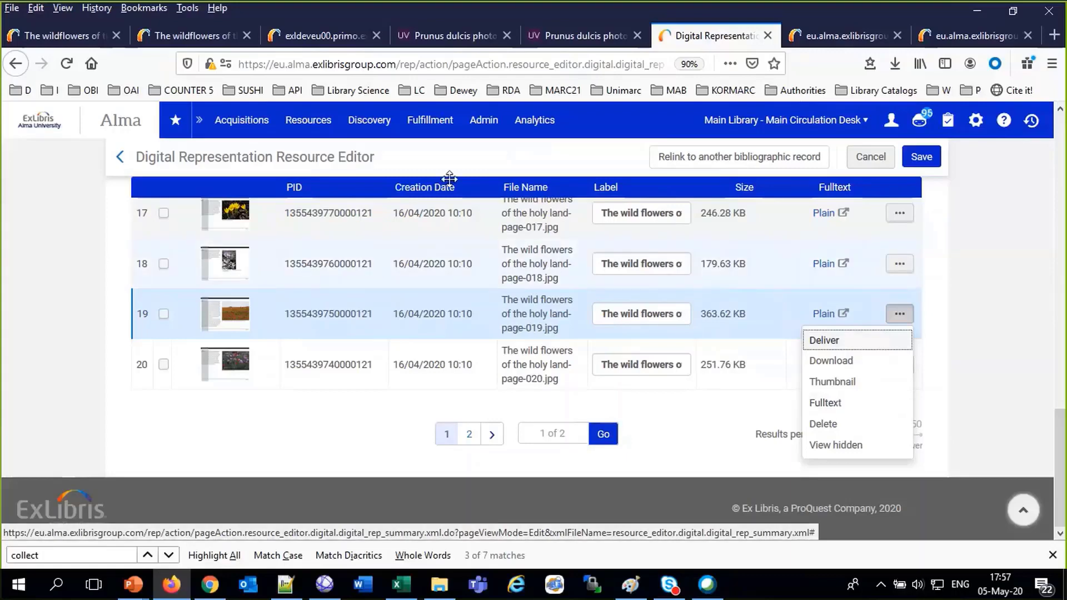
left_click(325, 124)
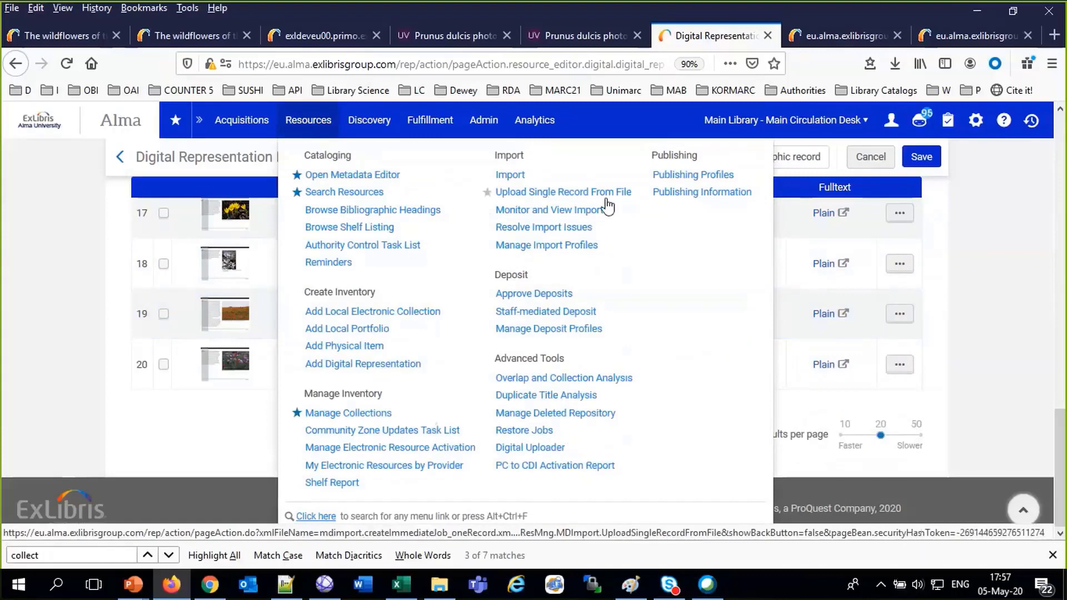
Find the Extract Fulltext job by searching job descriptions for 'text' and select it
left_click(483, 120)
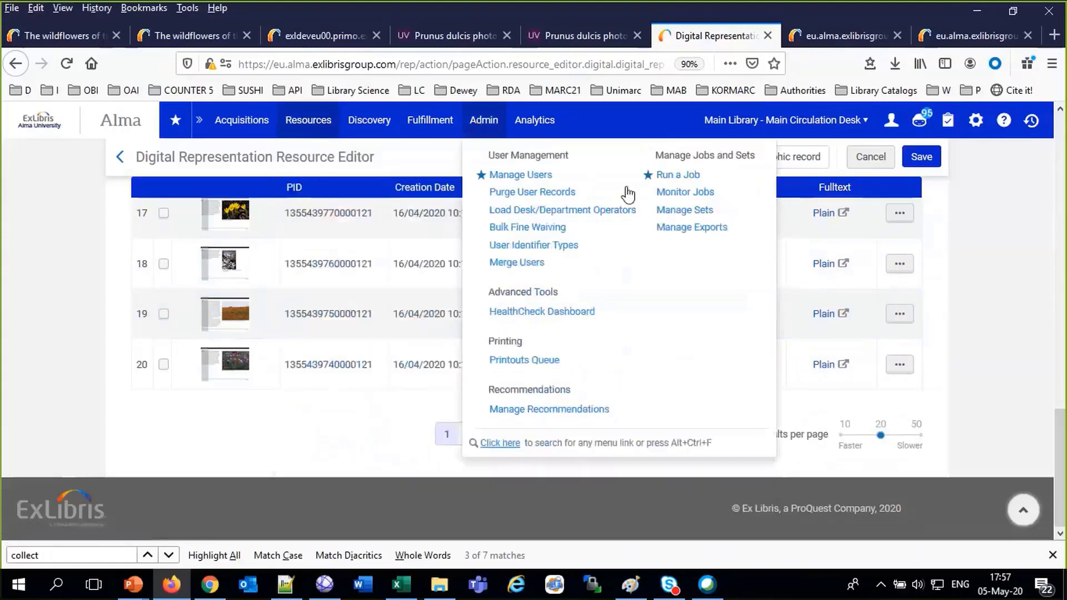
left_click(671, 177)
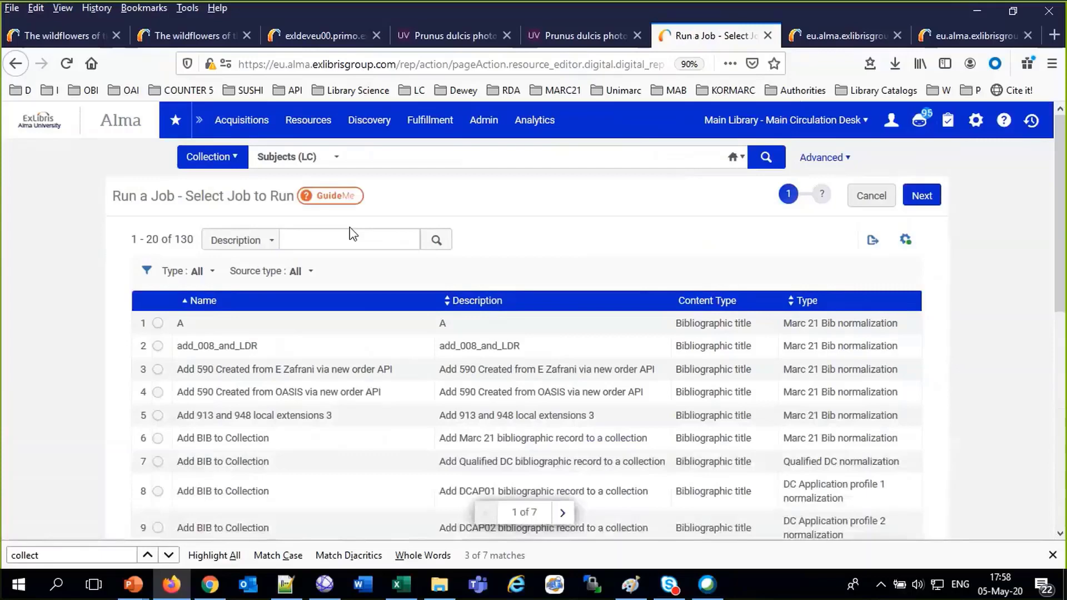
left_click(354, 236)
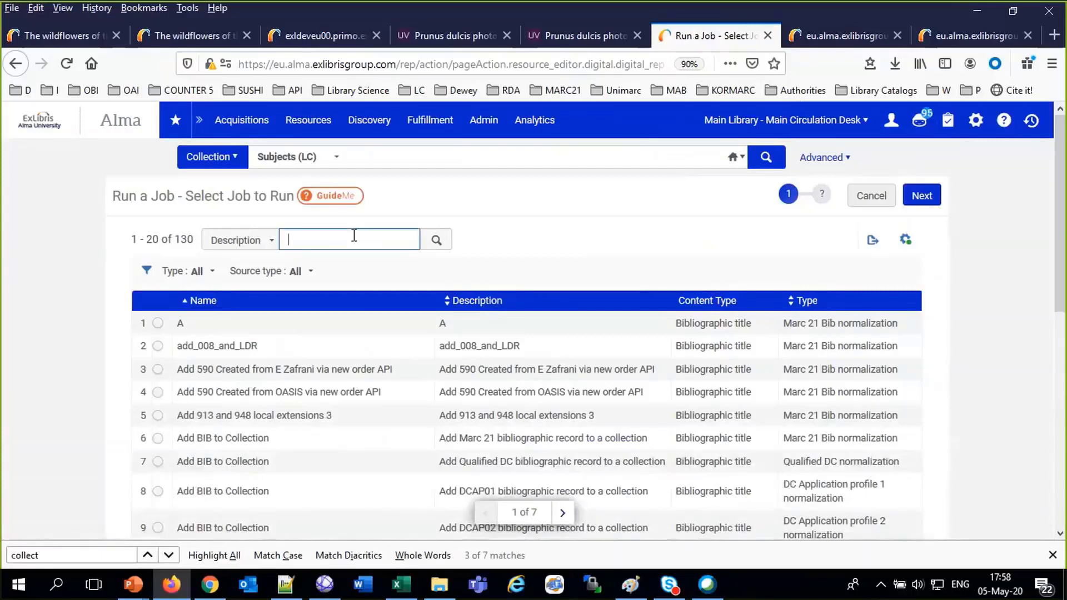
type("text")
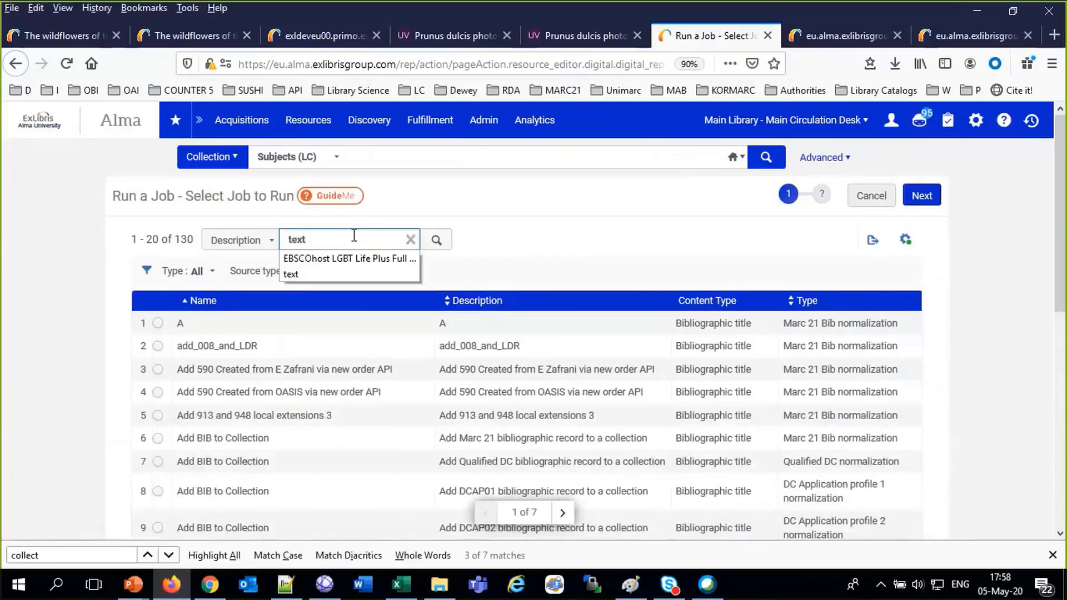
key("Return")
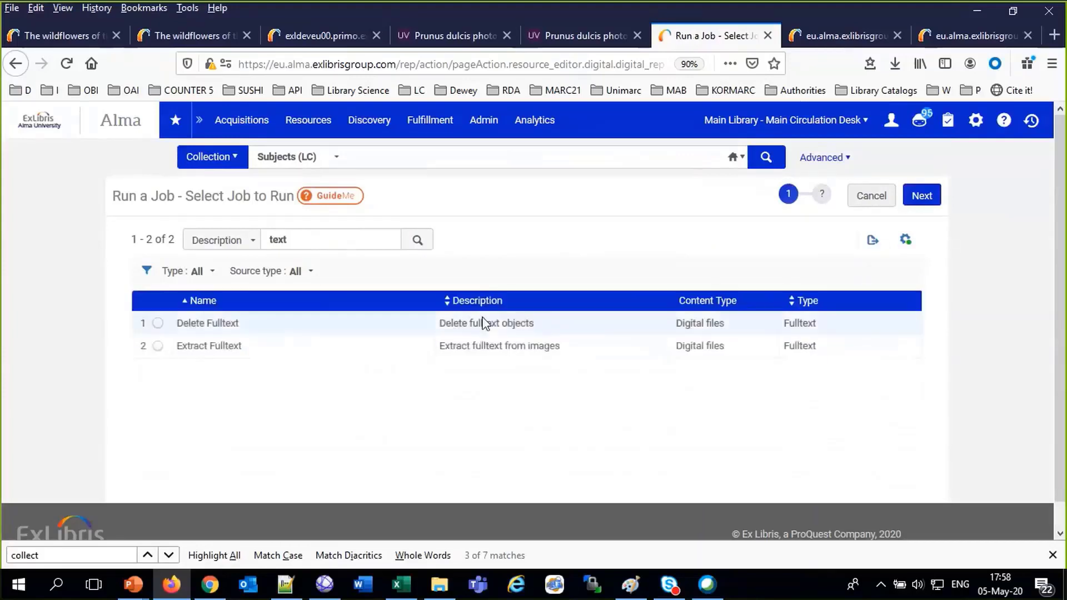
left_click(159, 345)
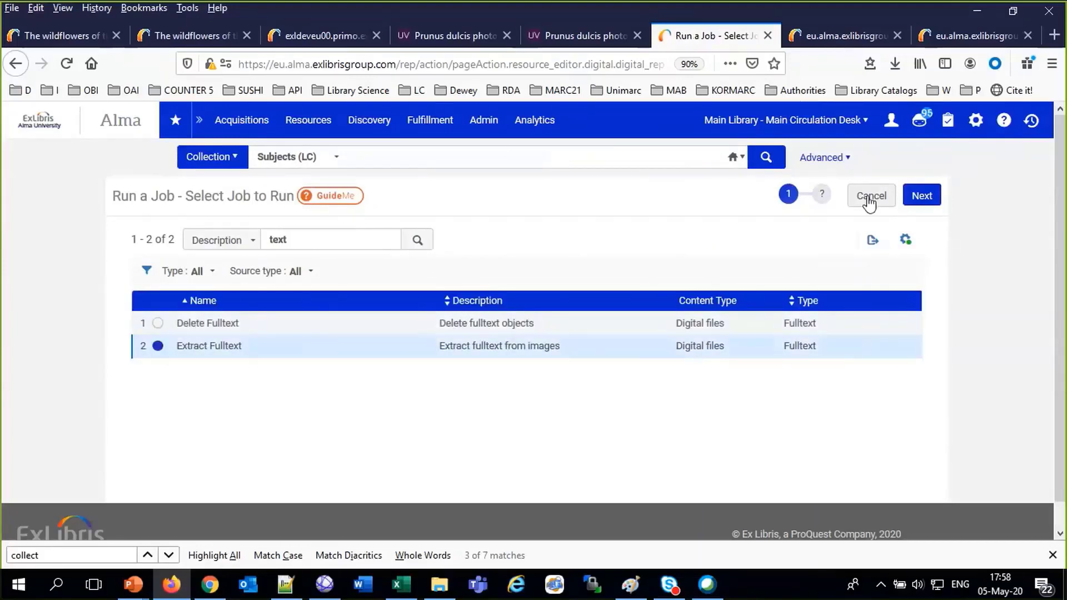
left_click(922, 196)
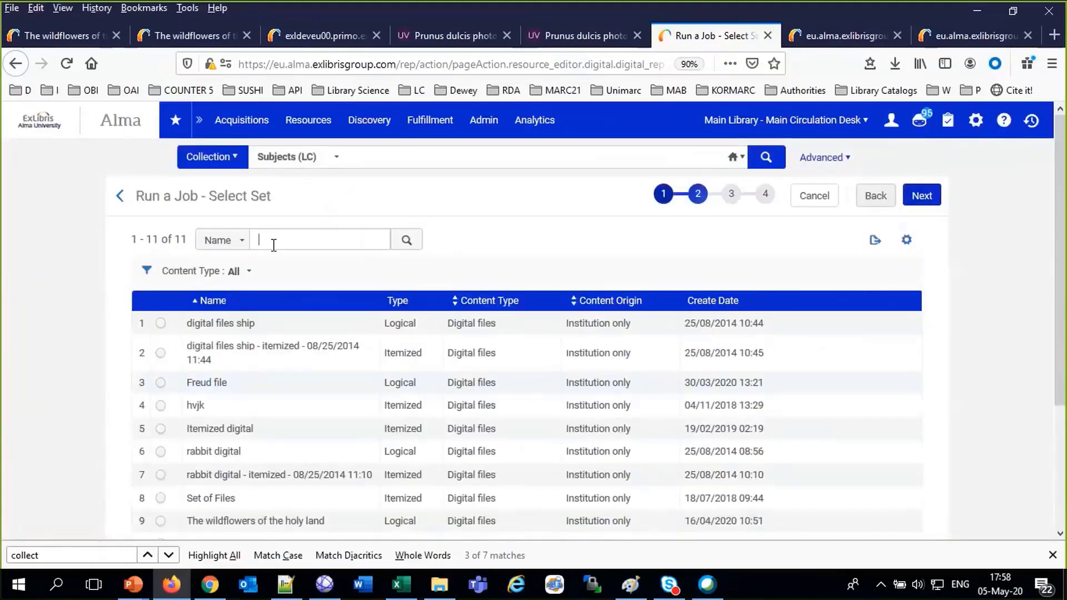
Filter the job's set choices by name to 'Wildflowers'
left_click(273, 245)
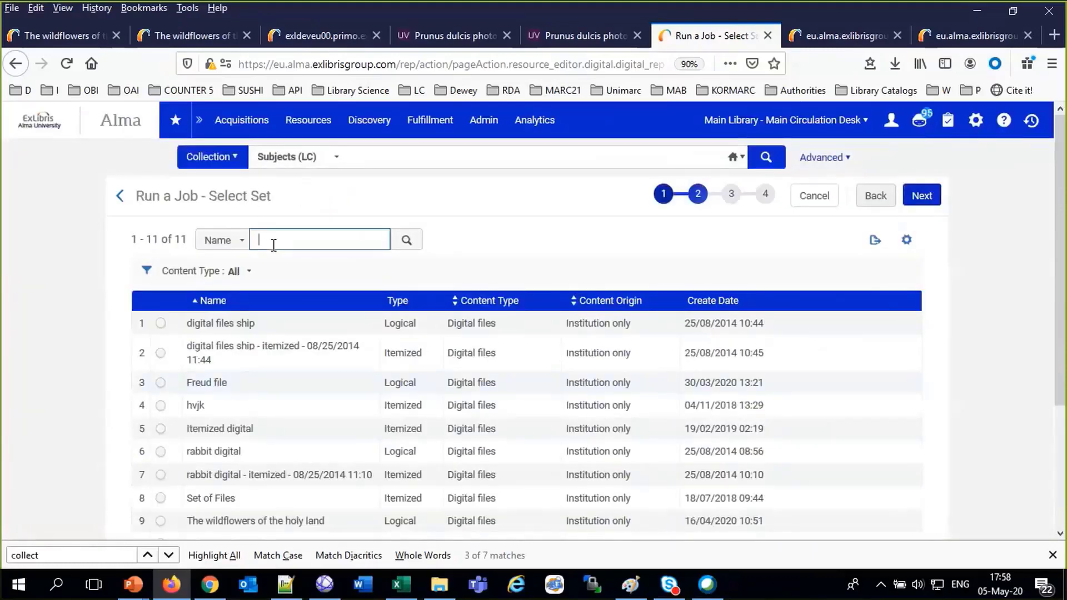
type("floer")
key("BackSpace")
key("BackSpace")
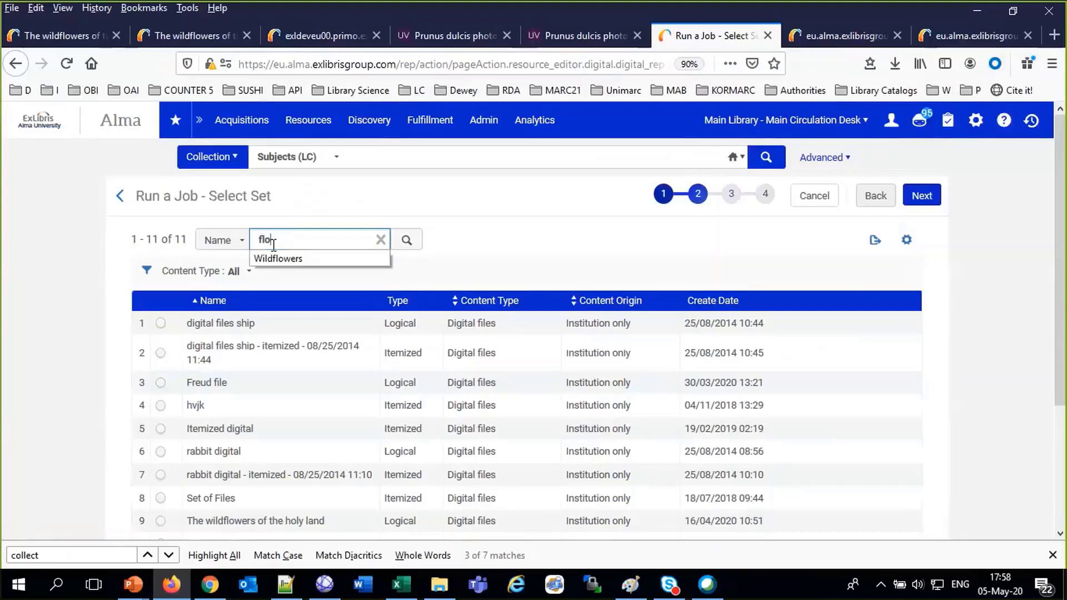
left_click(278, 259)
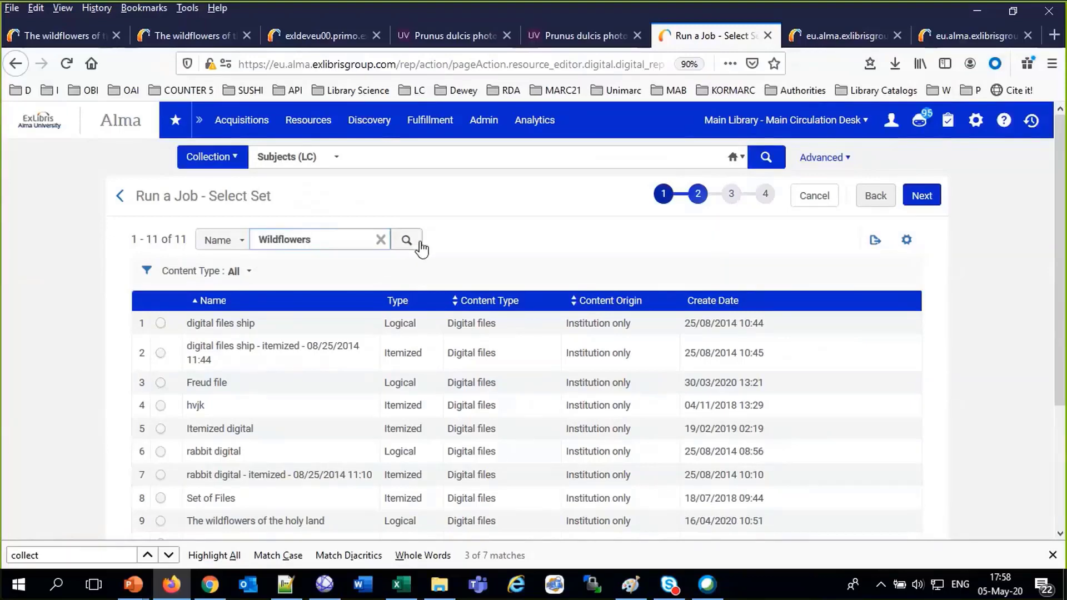
left_click(406, 241)
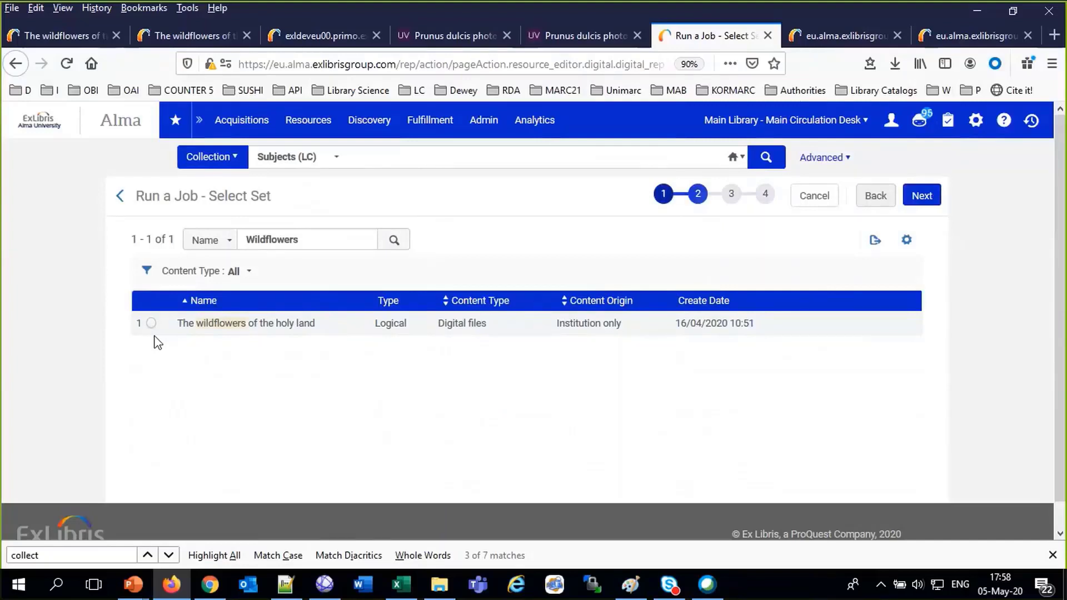
left_click(871, 40)
Open The wildflowers of the holy land from Flowers of Israel in the Internet Archive Book Reader
left_click(61, 36)
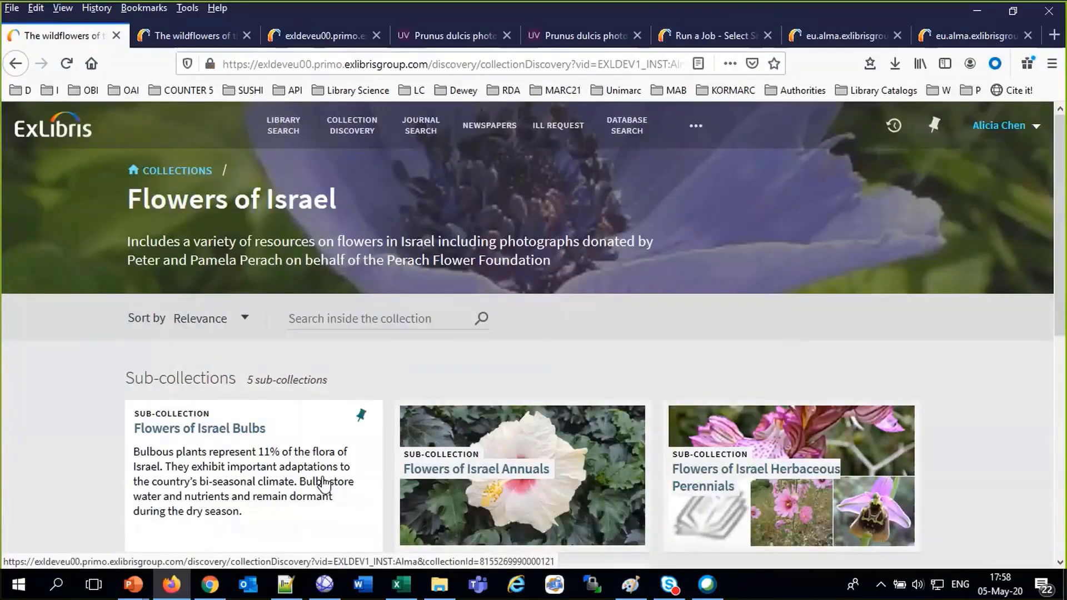
scroll(324, 485, "down", 8)
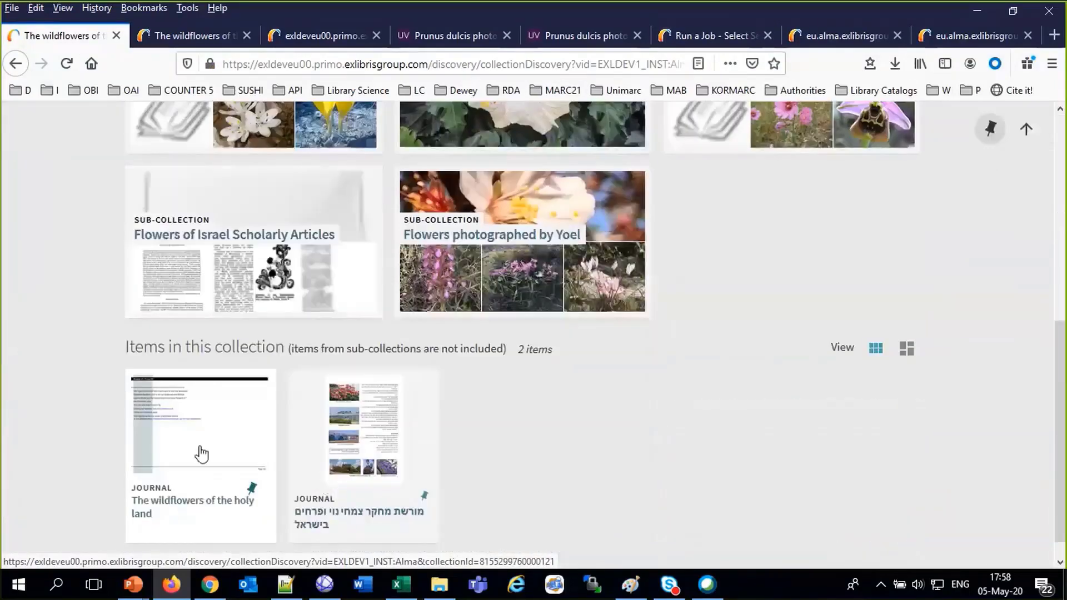
left_click(200, 452)
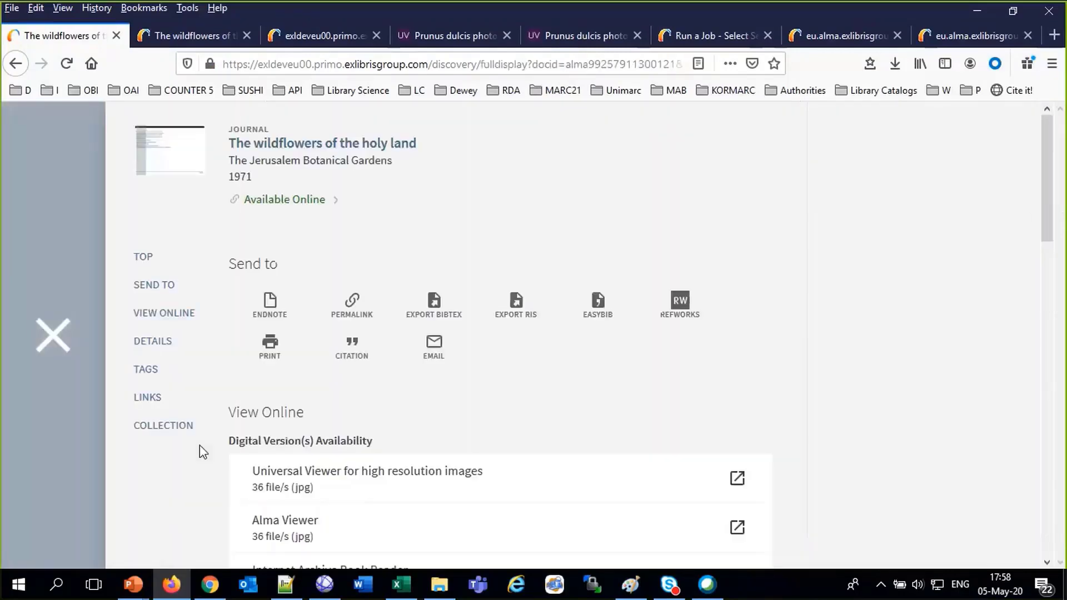
scroll(198, 448, "down", 4)
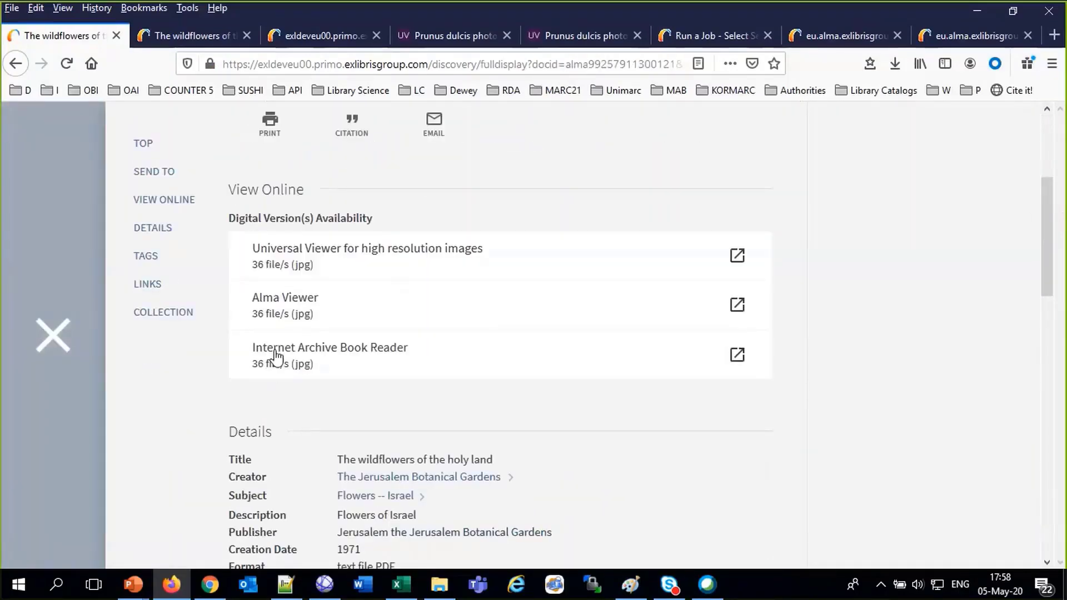
left_click(274, 358)
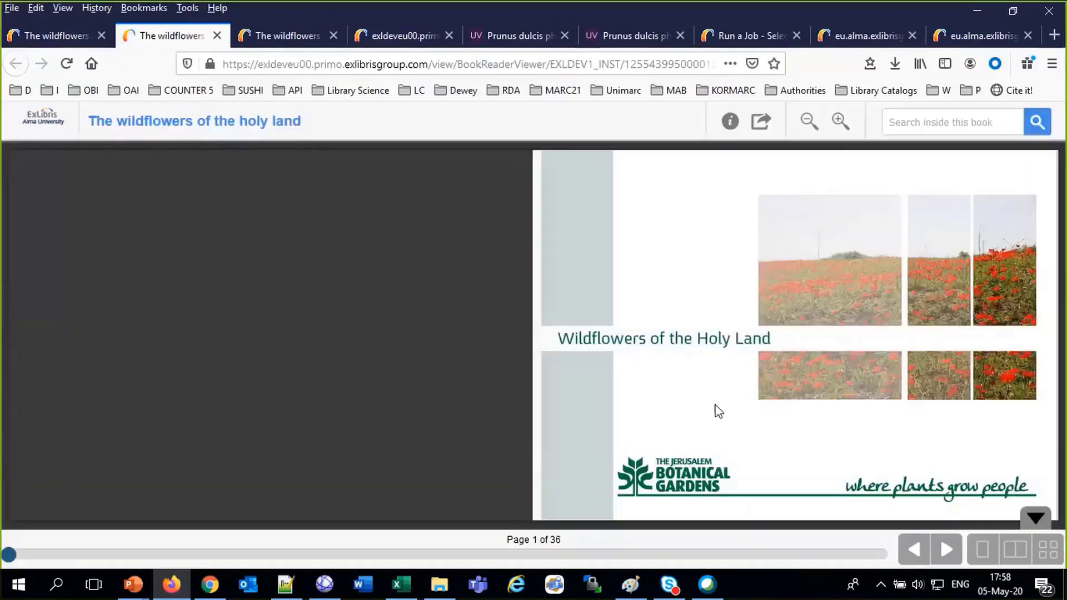
left_click(718, 411)
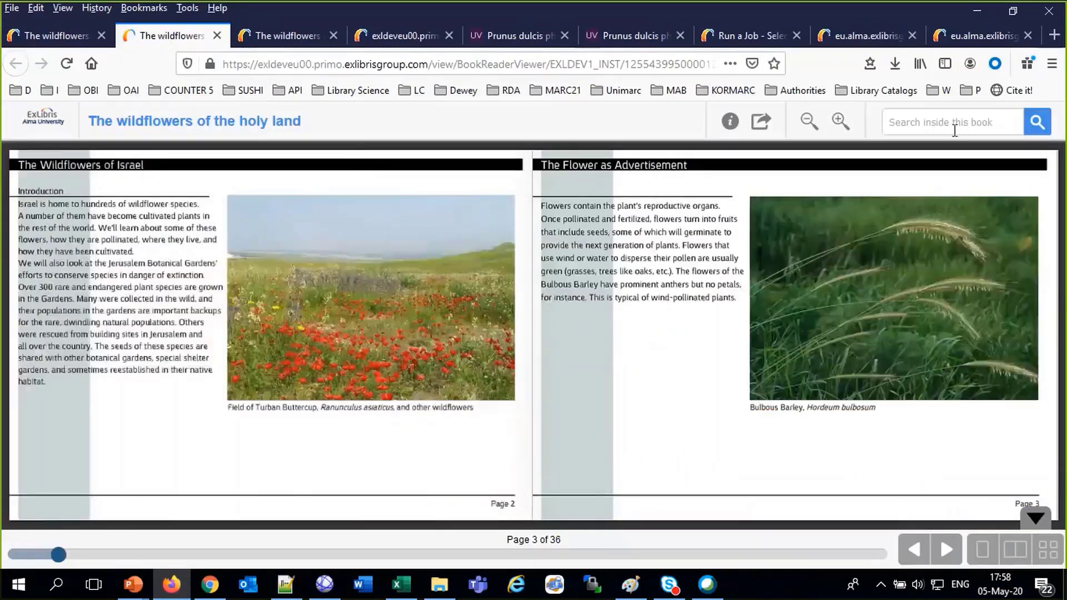
Search inside the book for 'winter' and jump to the matching pages 30–31
left_click(955, 130)
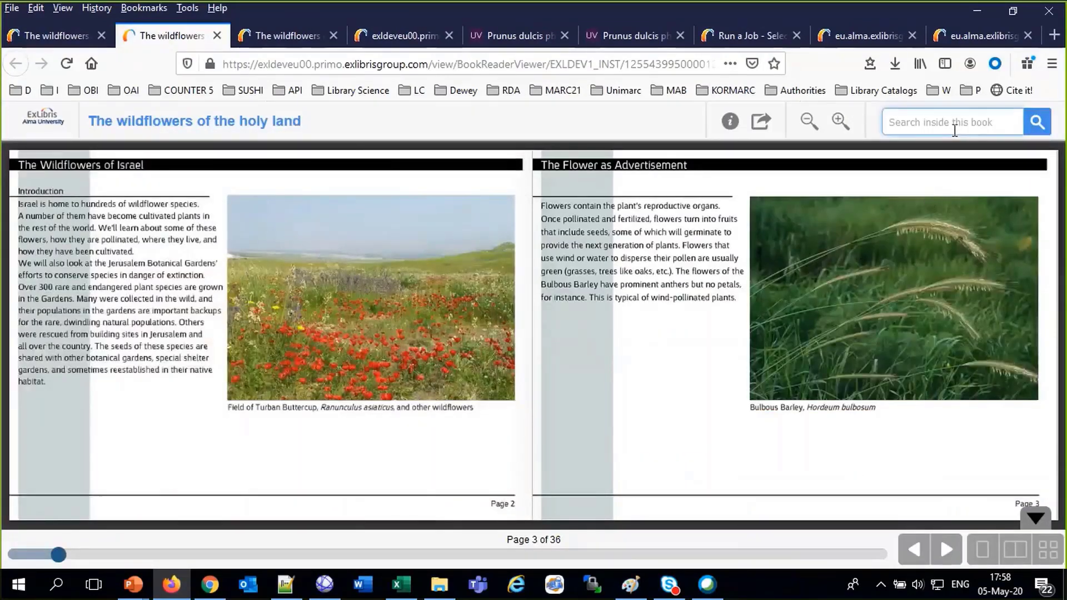
type("winter")
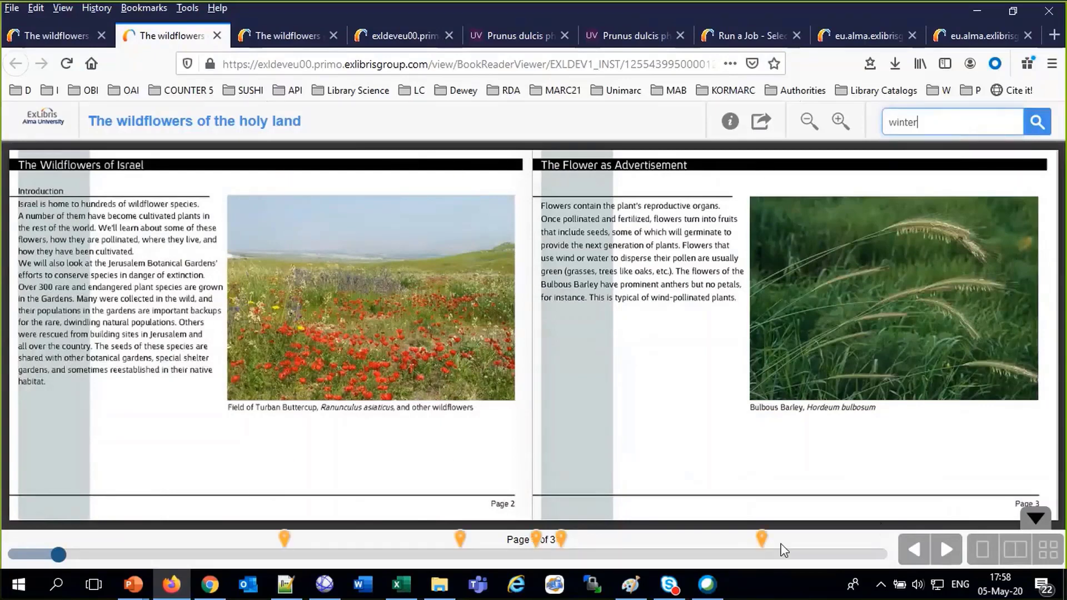
left_click(762, 538)
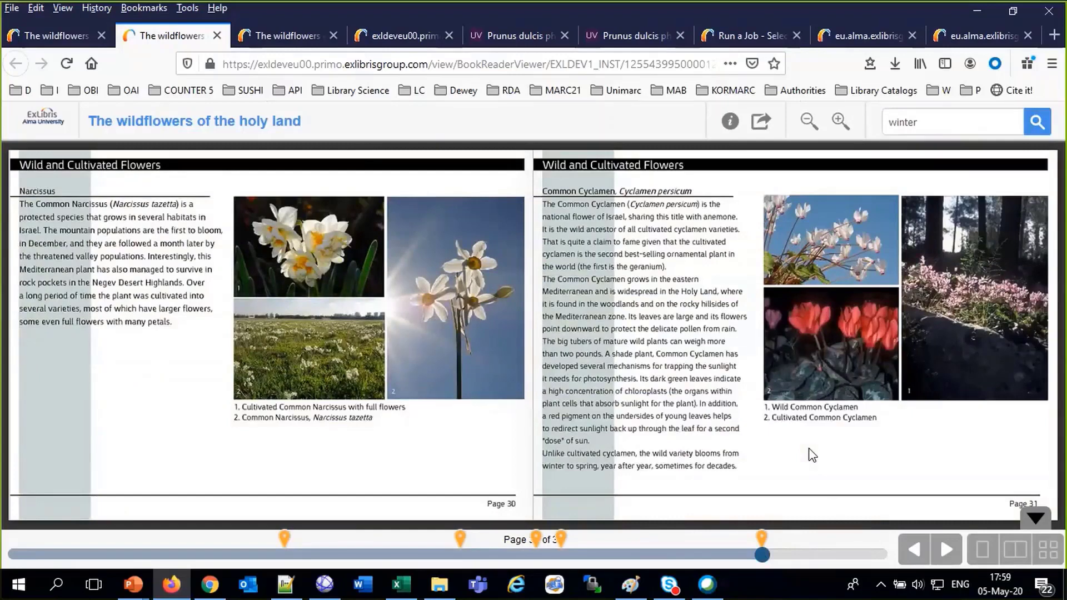
left_click(682, 21)
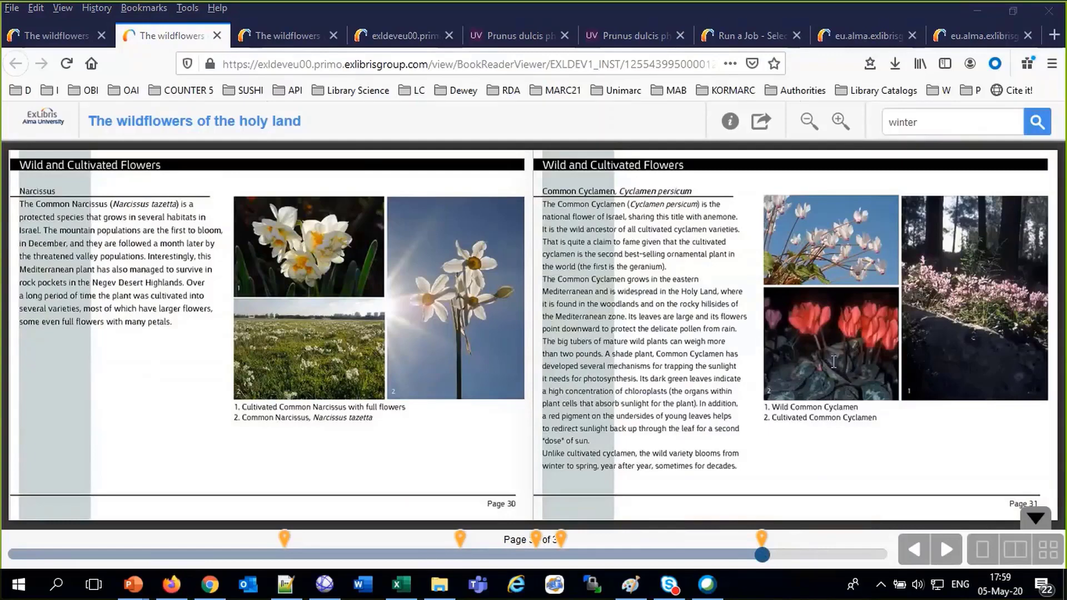